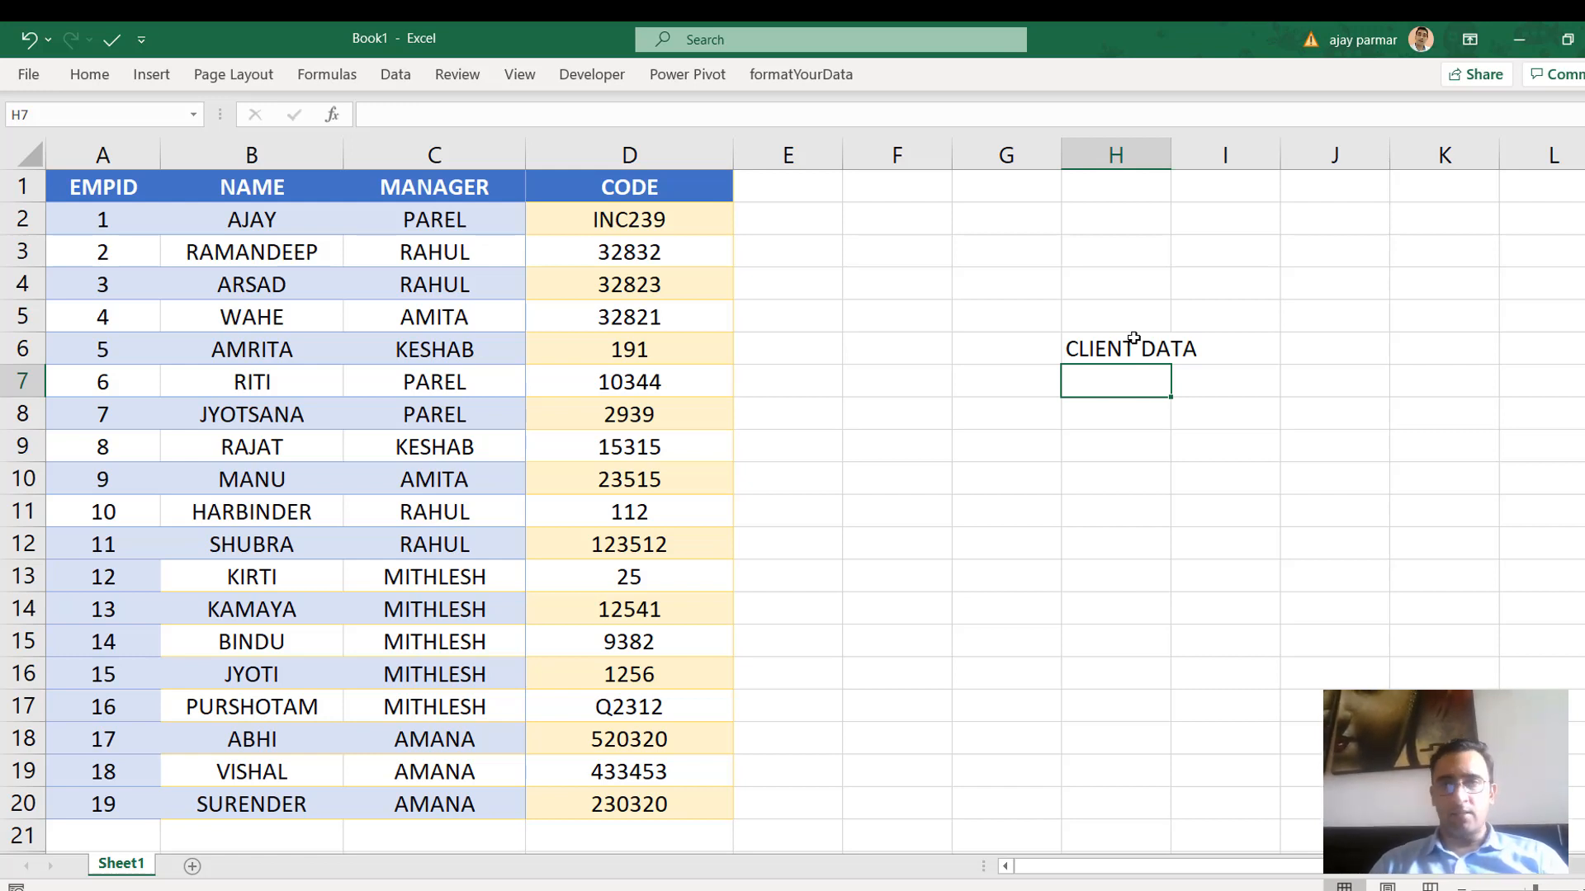
{"action": "left_click", "coordinate": [91, 194]}
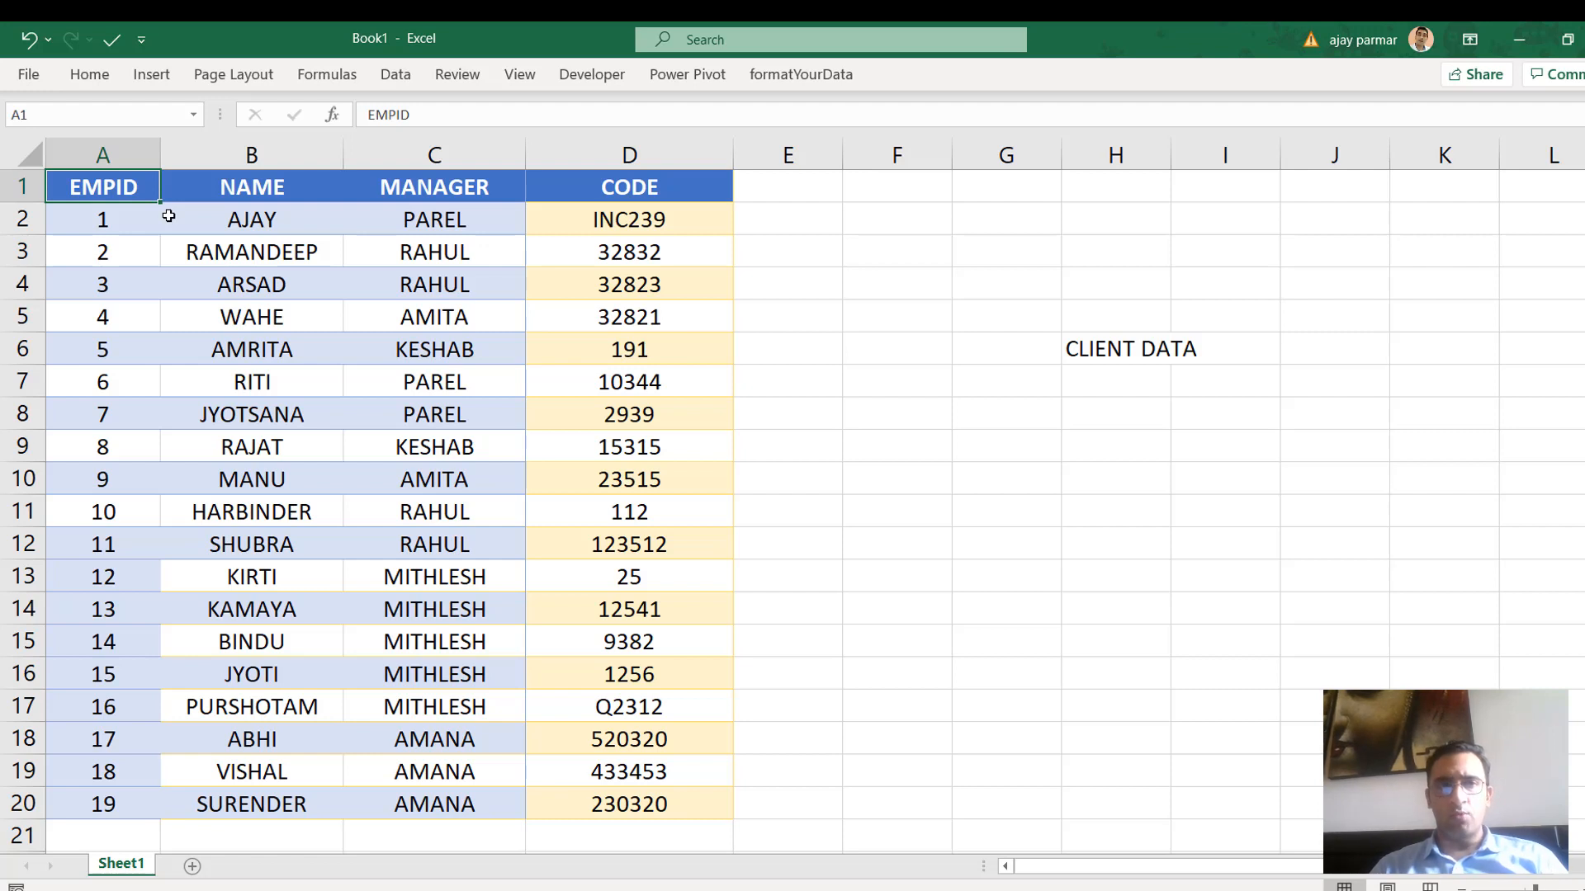
{"action": "left_click", "coordinate": [274, 188]}
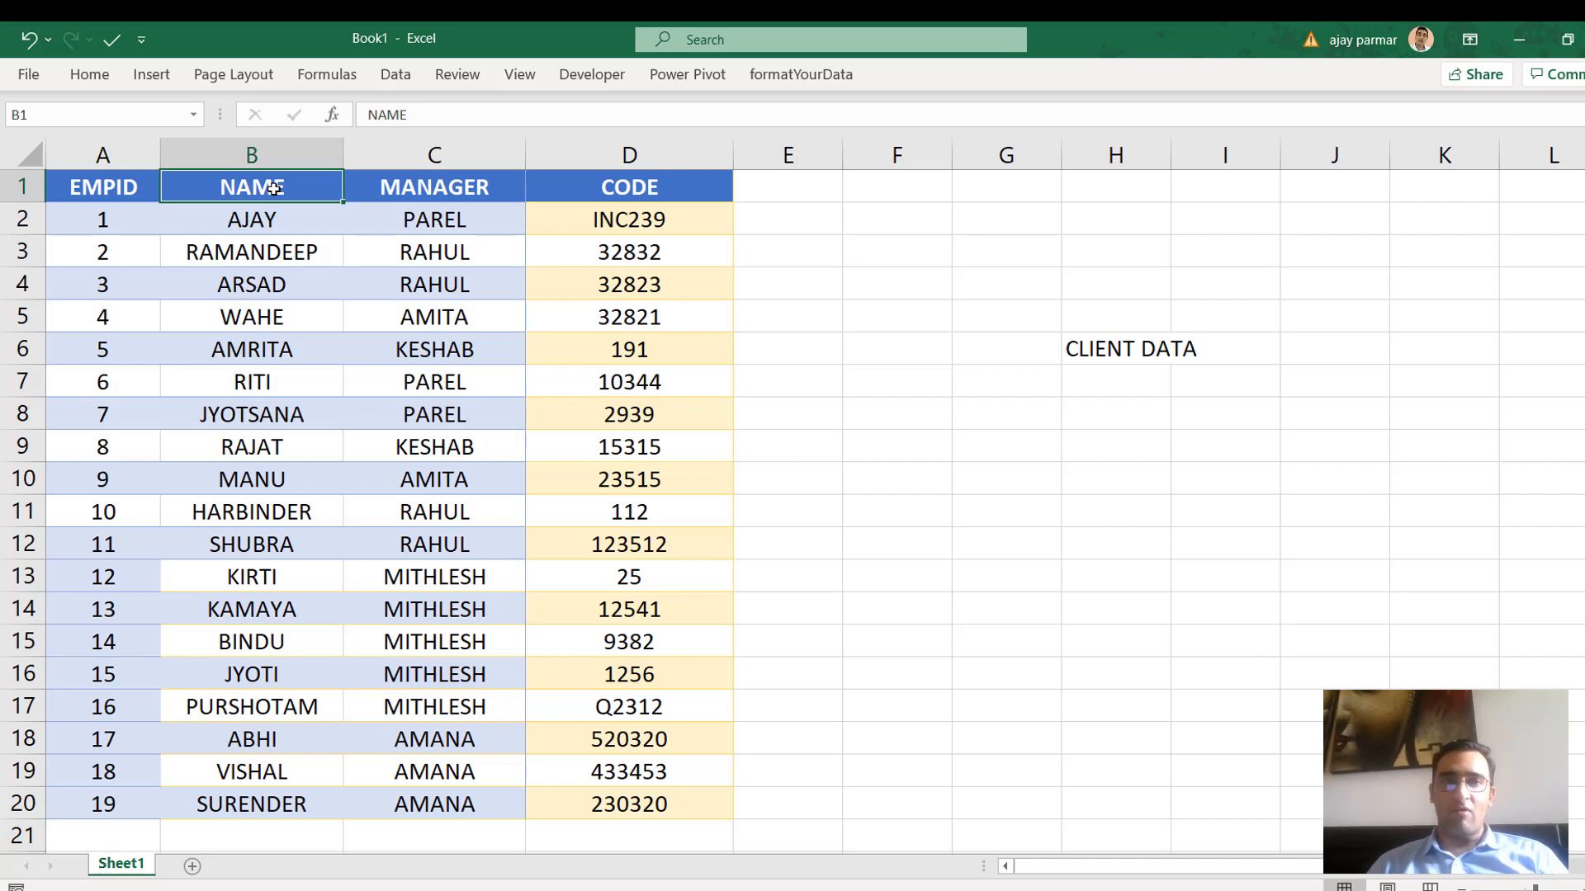
{"action": "left_click", "coordinate": [130, 247]}
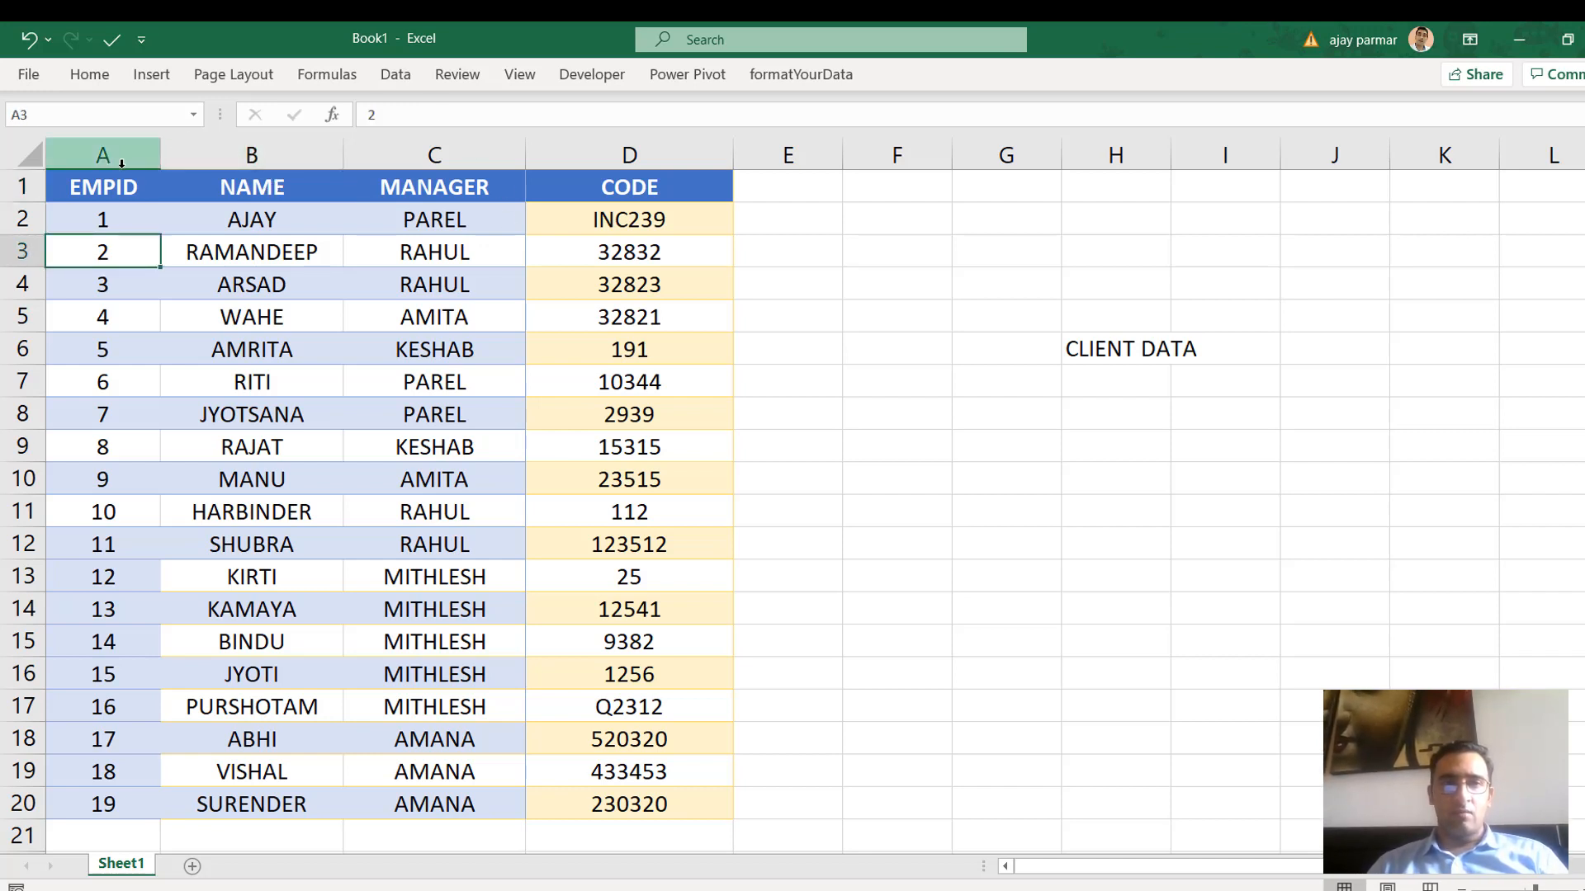
{"action": "left_click", "coordinate": [99, 185]}
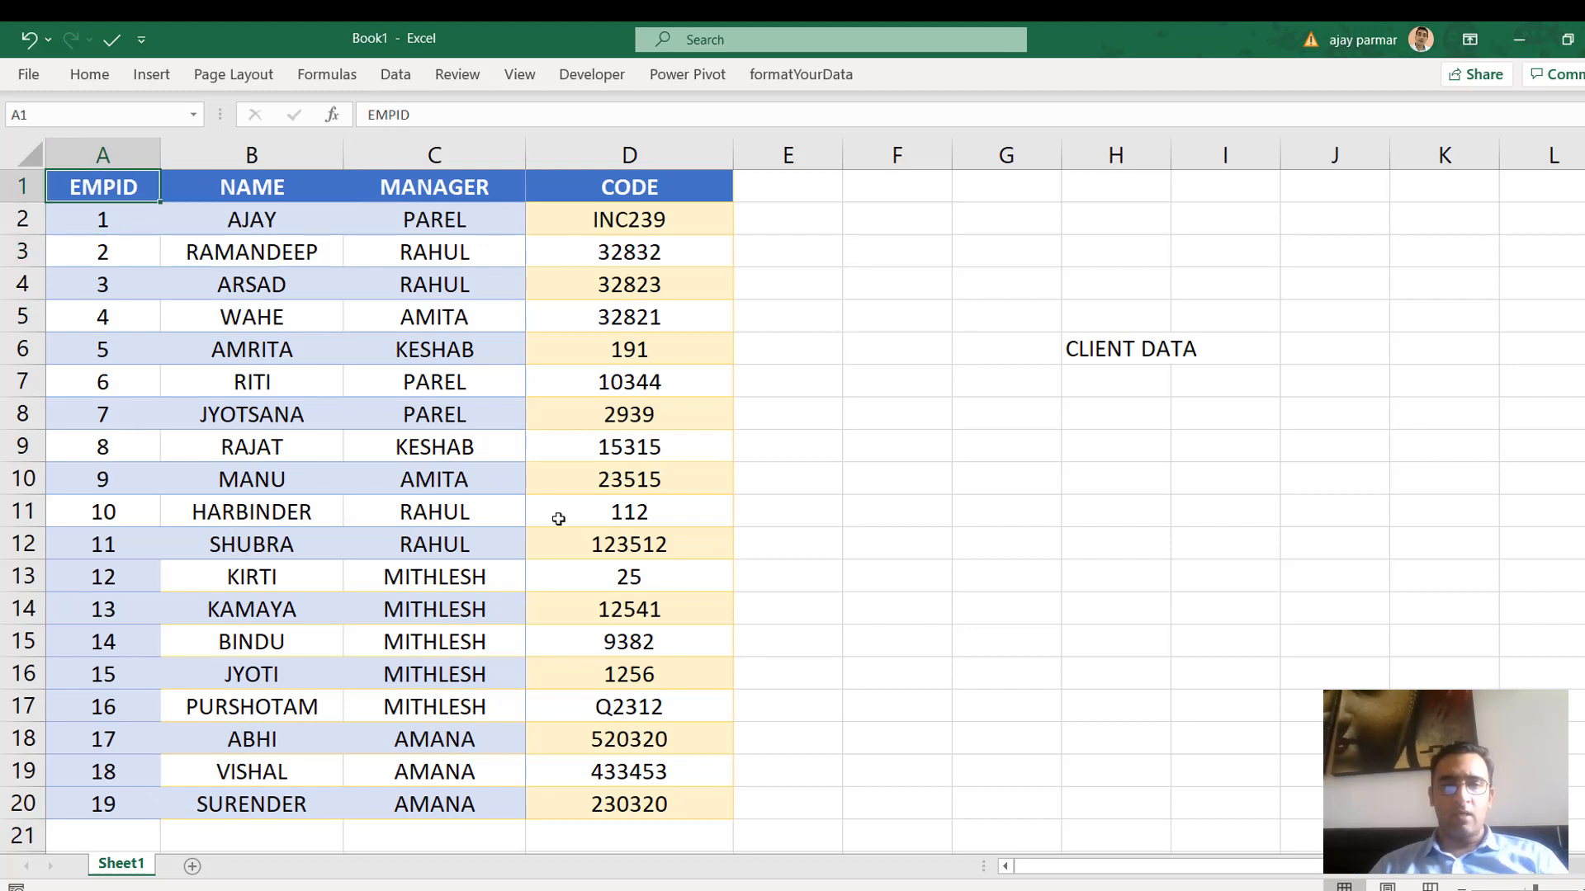
{"action": "left_click", "coordinate": [673, 807], "text": "shift"}
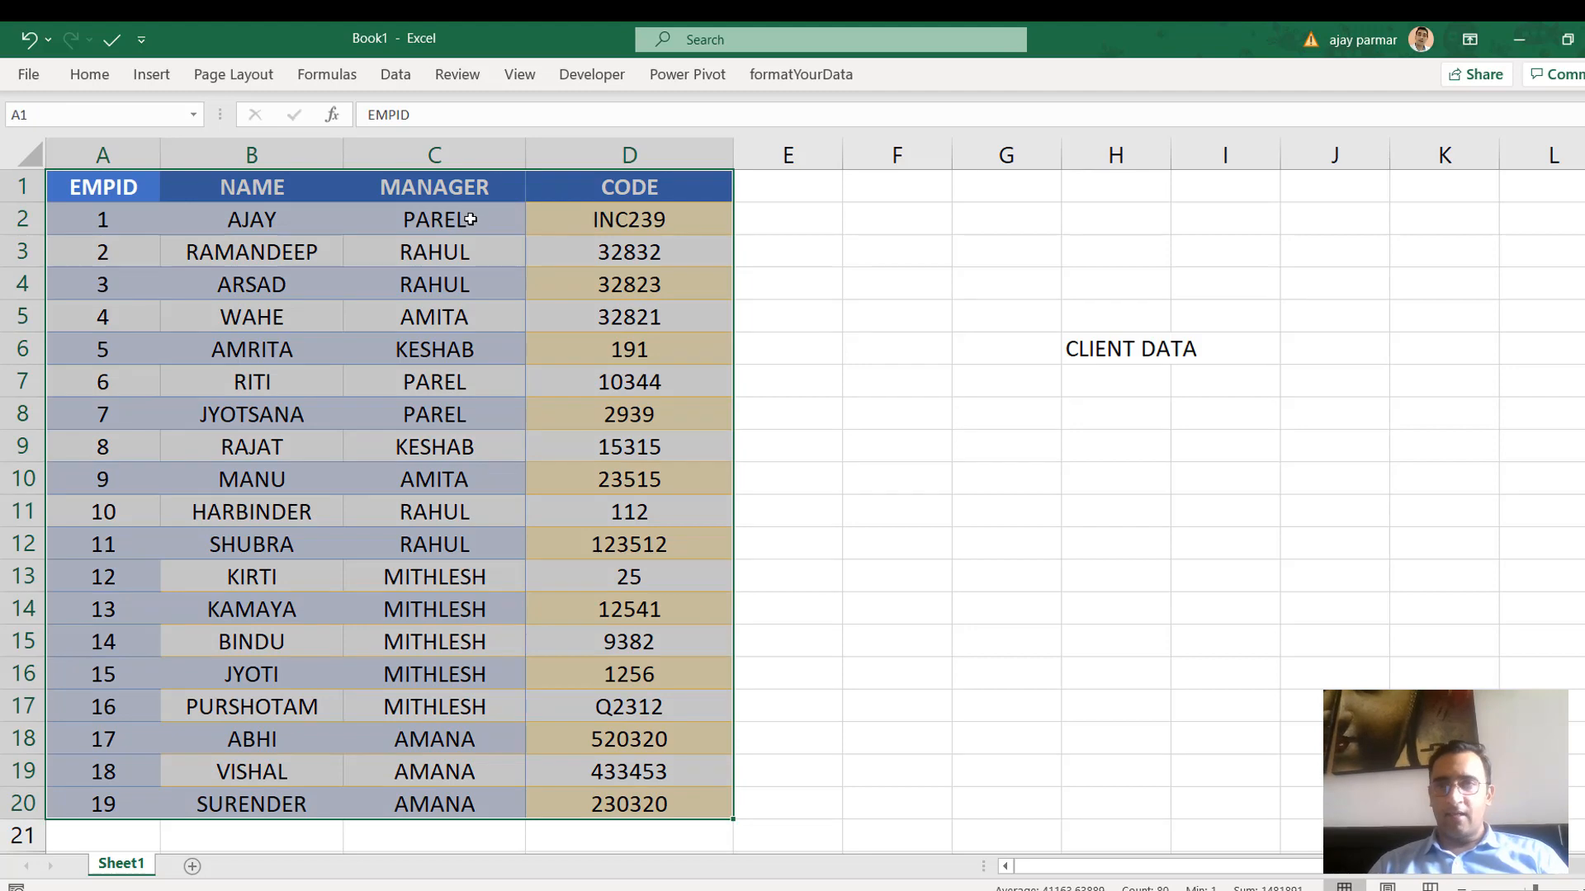
{"action": "left_click", "coordinate": [271, 216]}
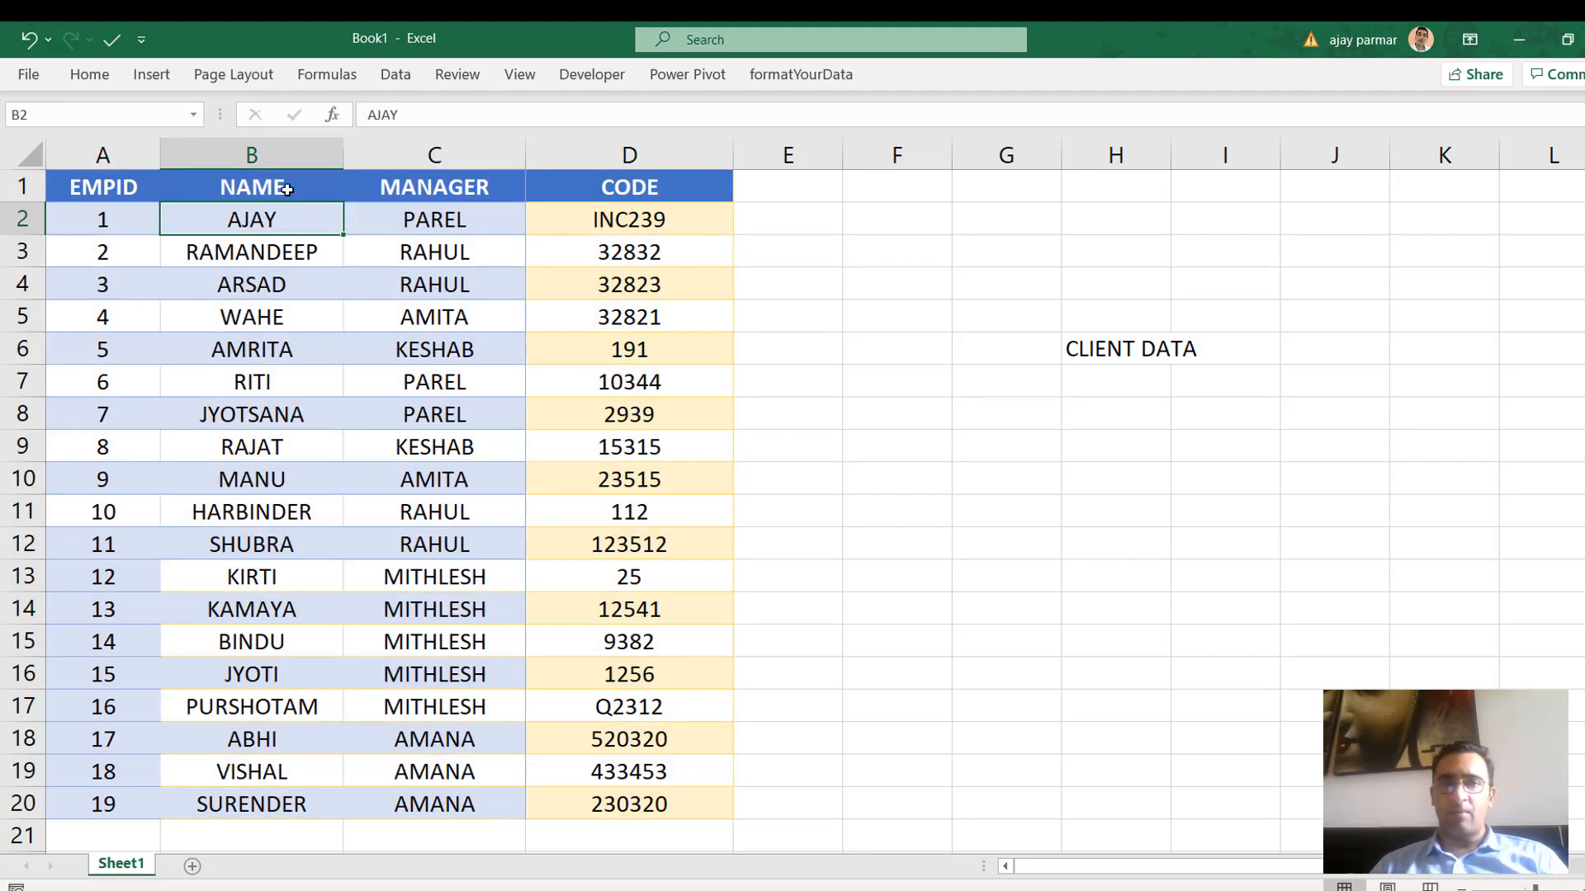
Rename the NAME header in cell B1 as CUSTOMER NAME
{"action": "left_click", "coordinate": [266, 180]}
{"action": "type", "text": "CUS"}
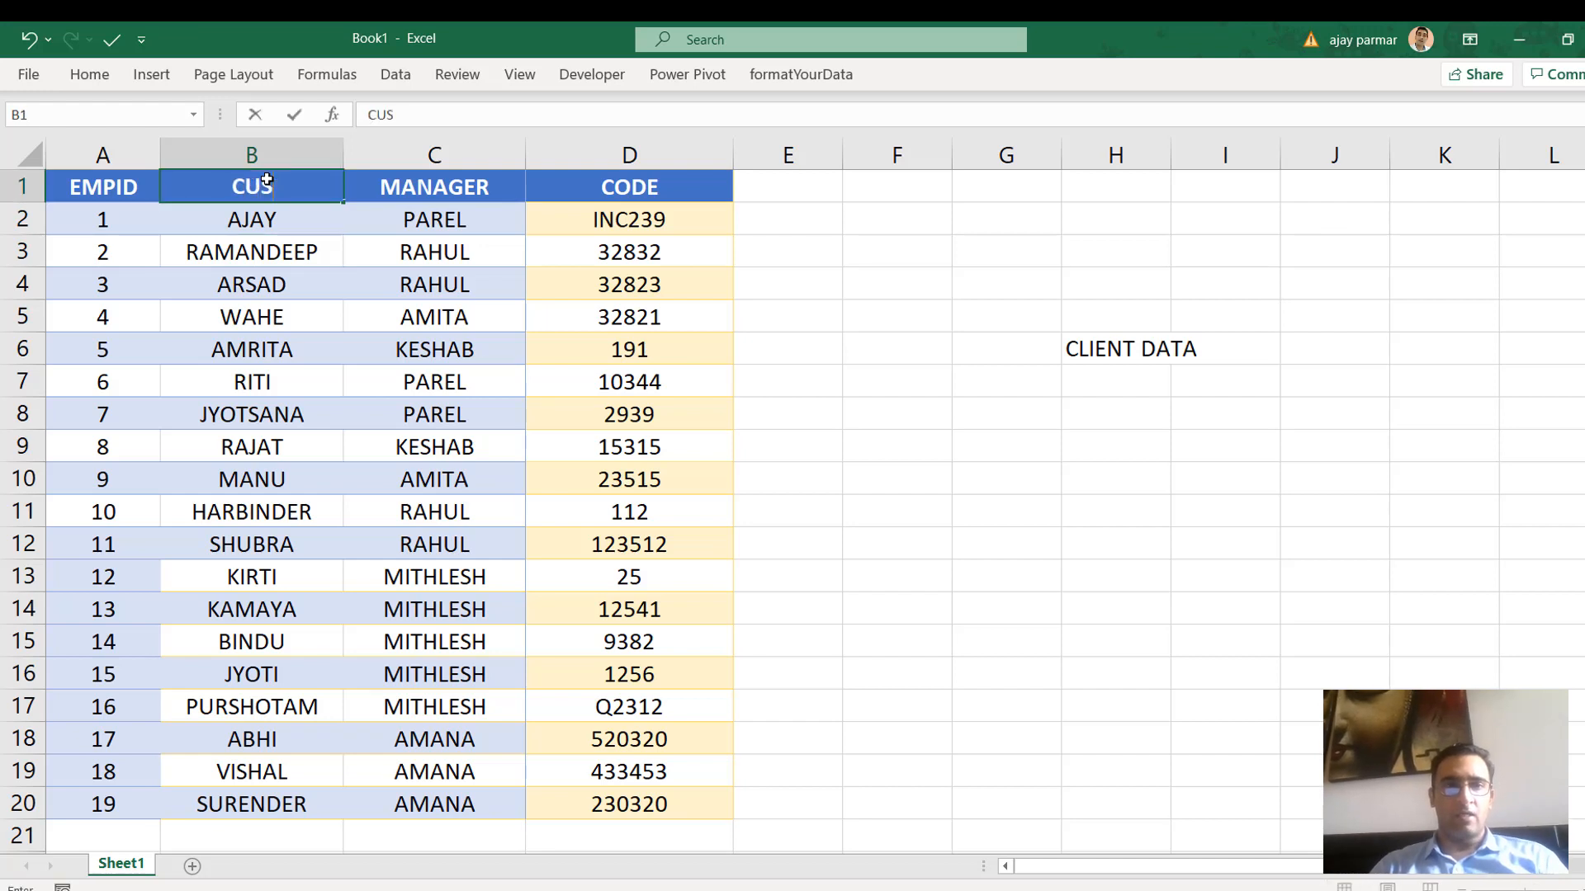
{"action": "type", "text": "TOMER NAME"}
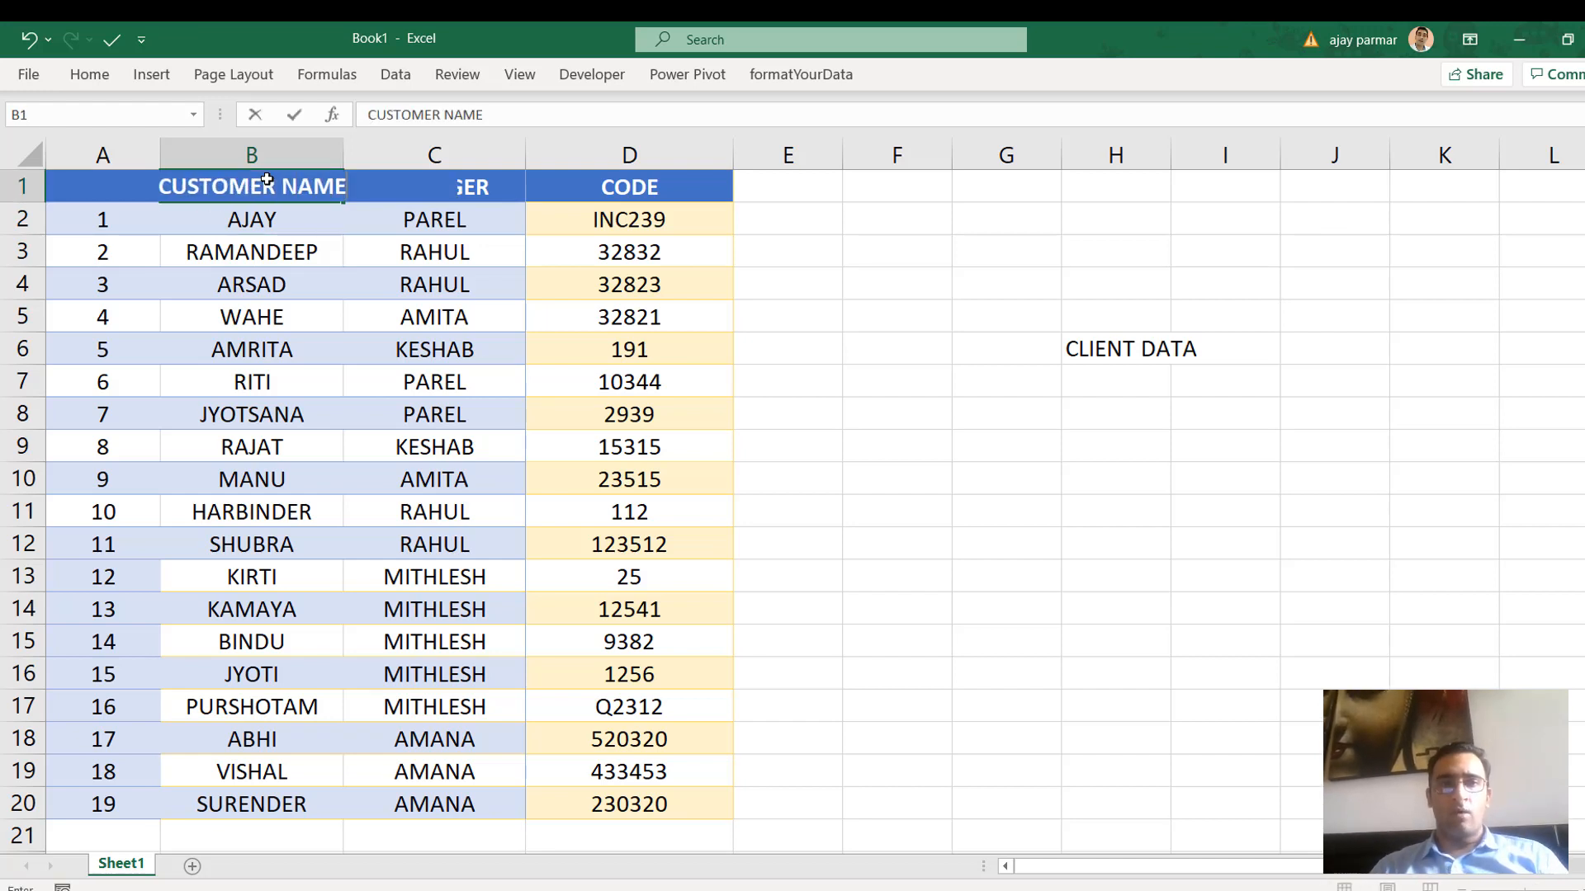
{"action": "key", "text": "Tab"}
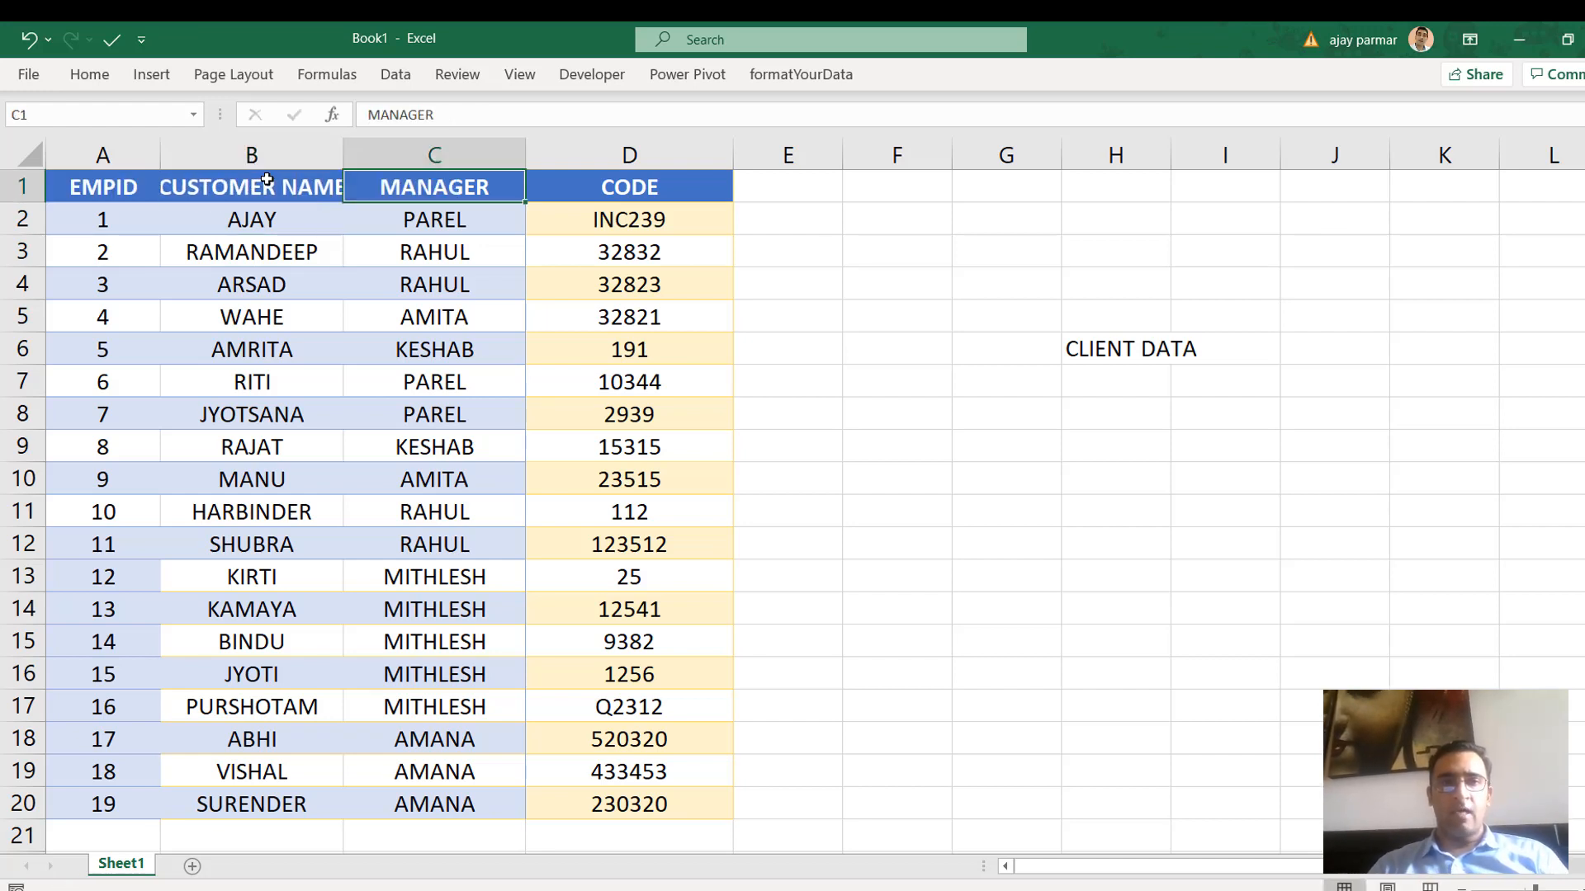
{"action": "left_click", "coordinate": [488, 219]}
{"action": "left_click", "coordinate": [666, 227]}
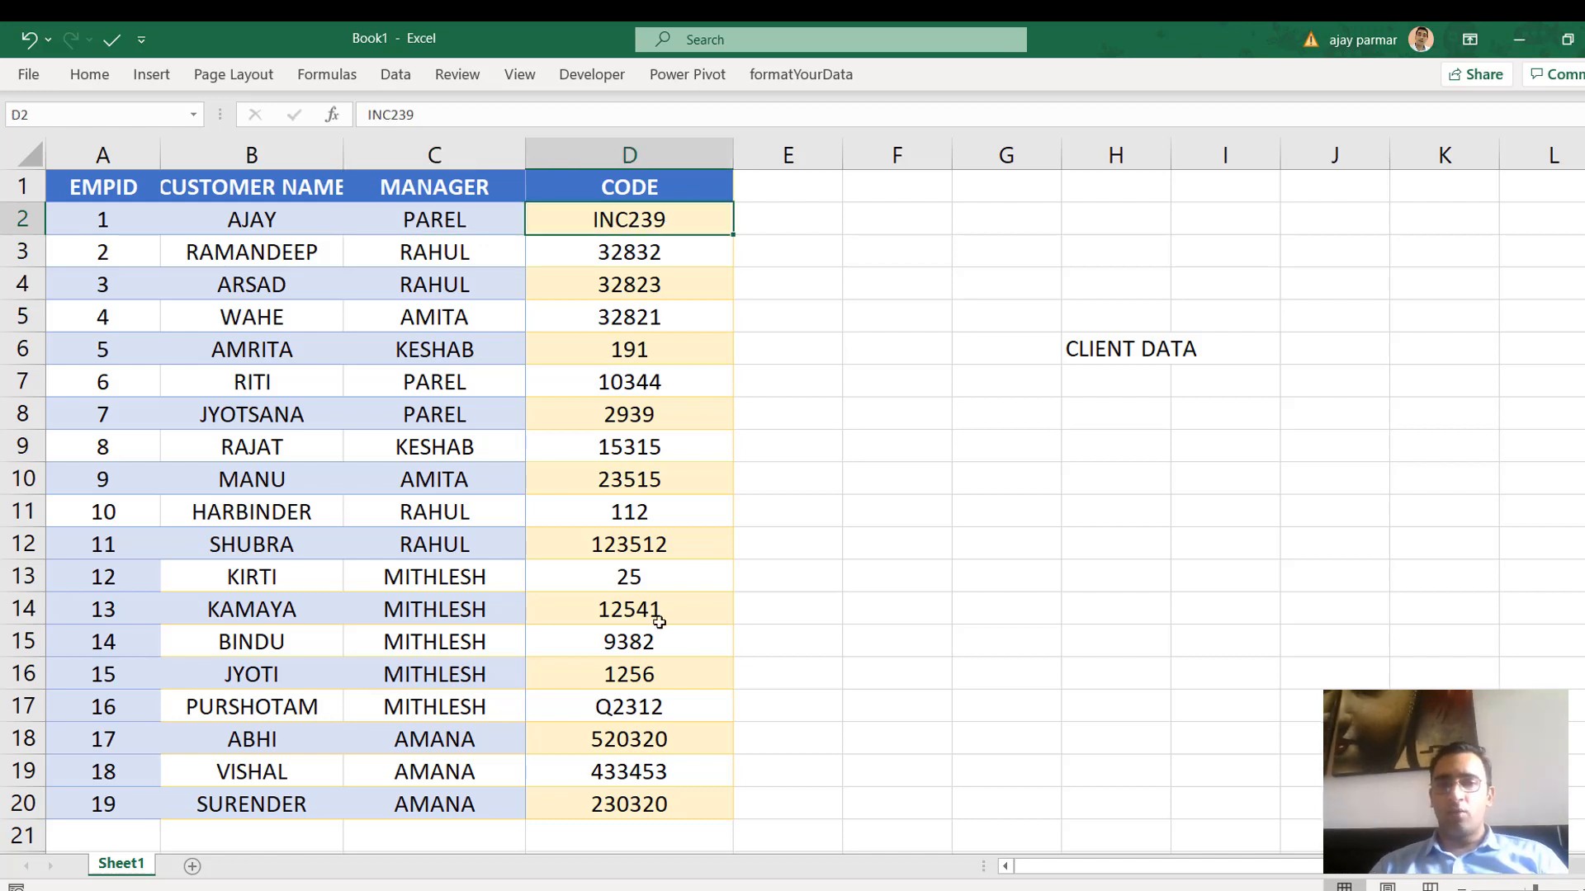
{"action": "left_click", "coordinate": [613, 826], "text": "shift"}
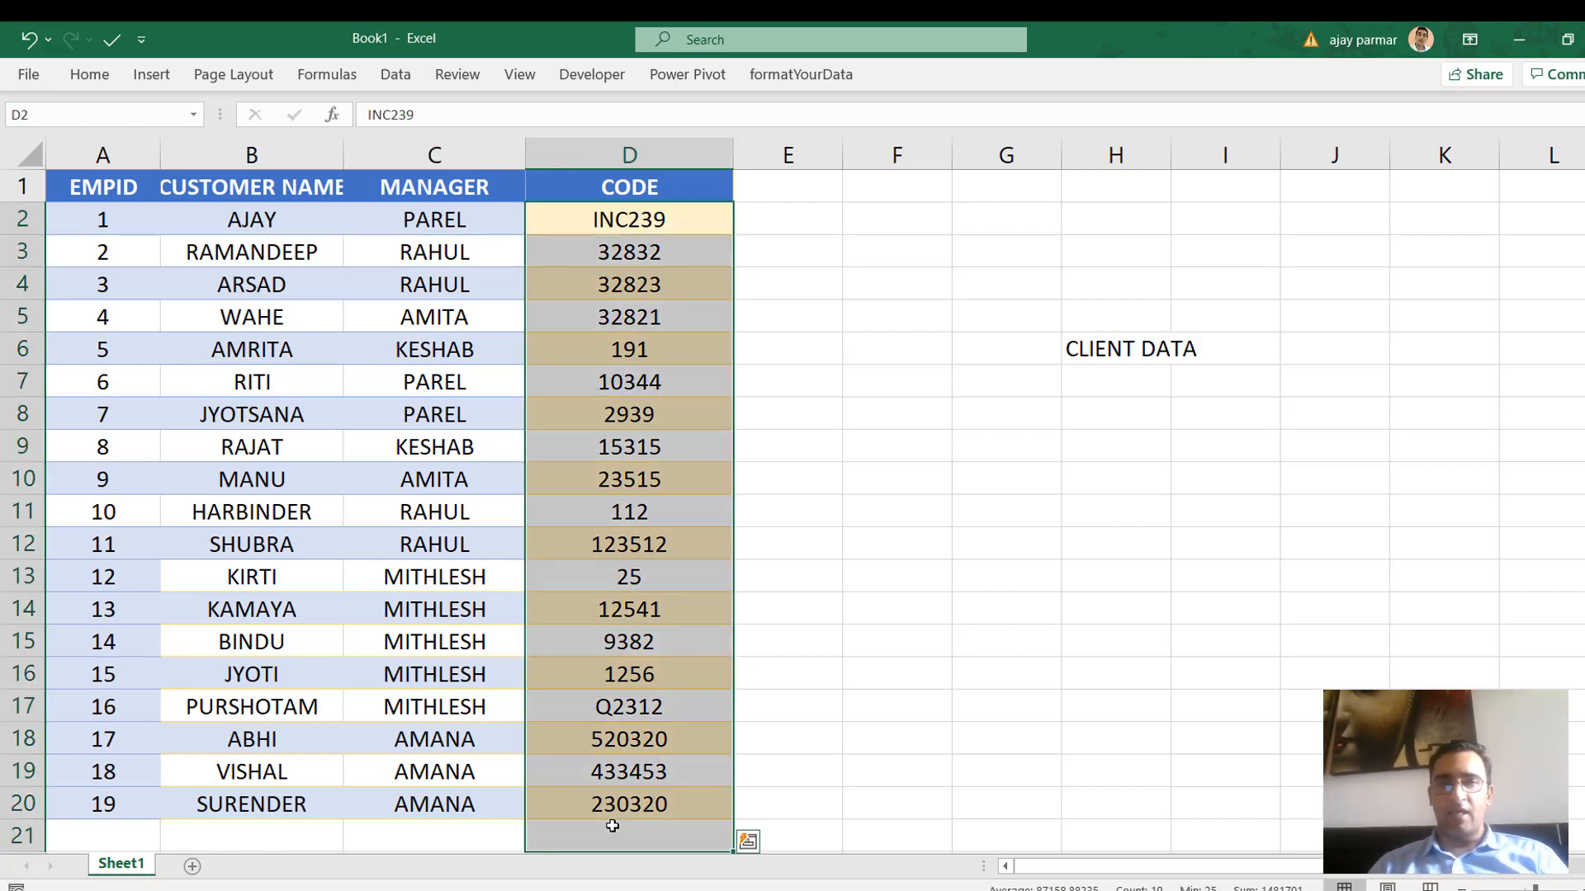
{"action": "left_click", "coordinate": [658, 356]}
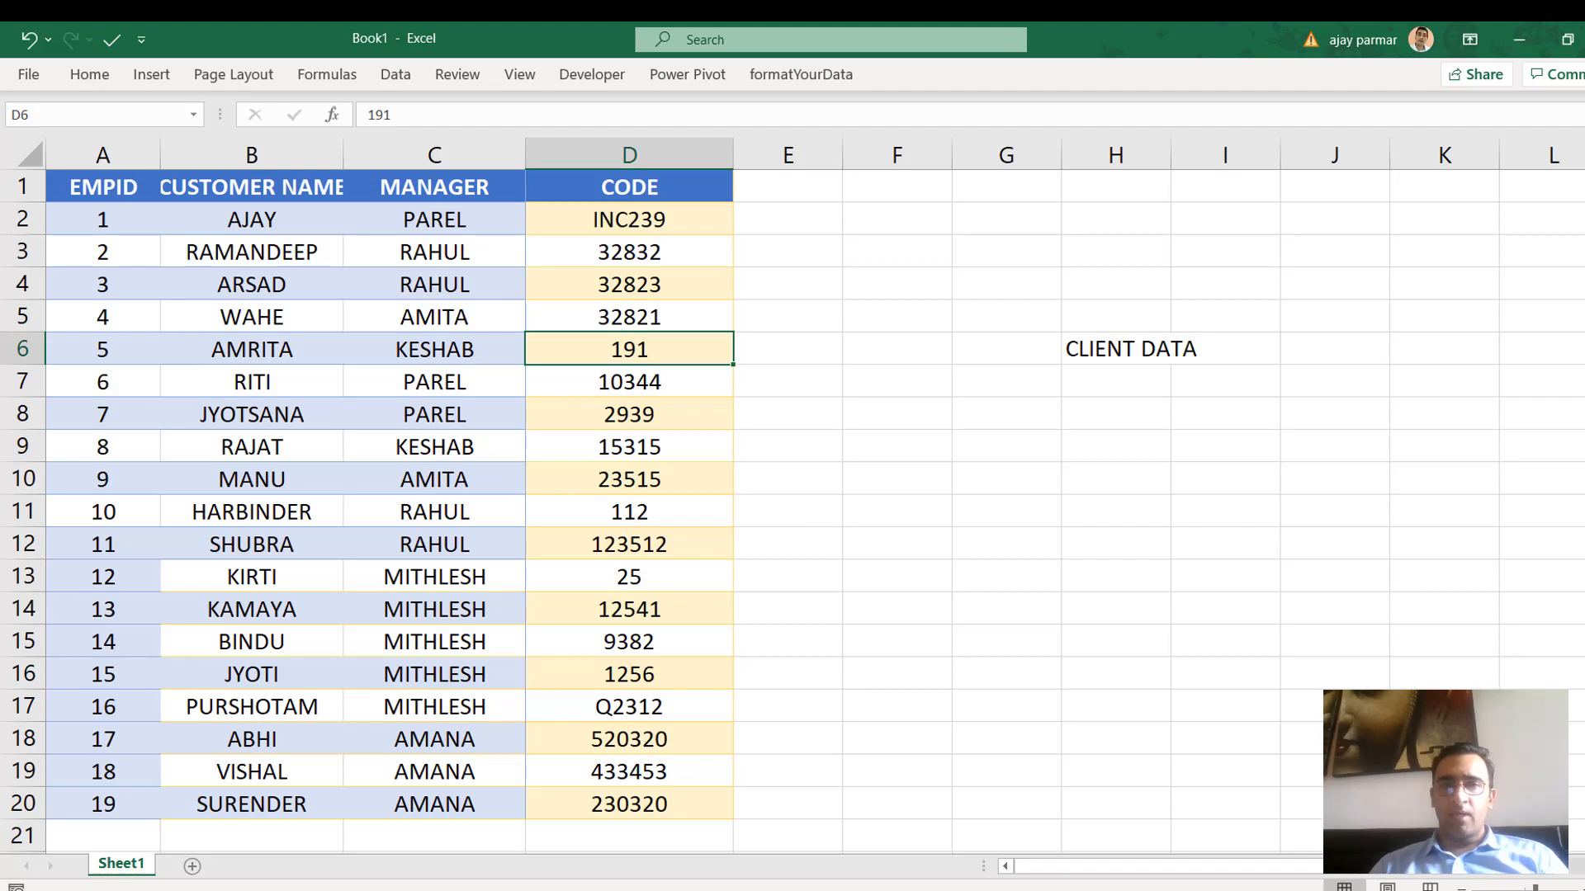
Switch to the Book2 workbook and examine its employee table, comparing the MANAGER column with the CODE column
{"action": "left_click", "coordinate": [952, 889]}
{"action": "left_click", "coordinate": [1180, 838]}
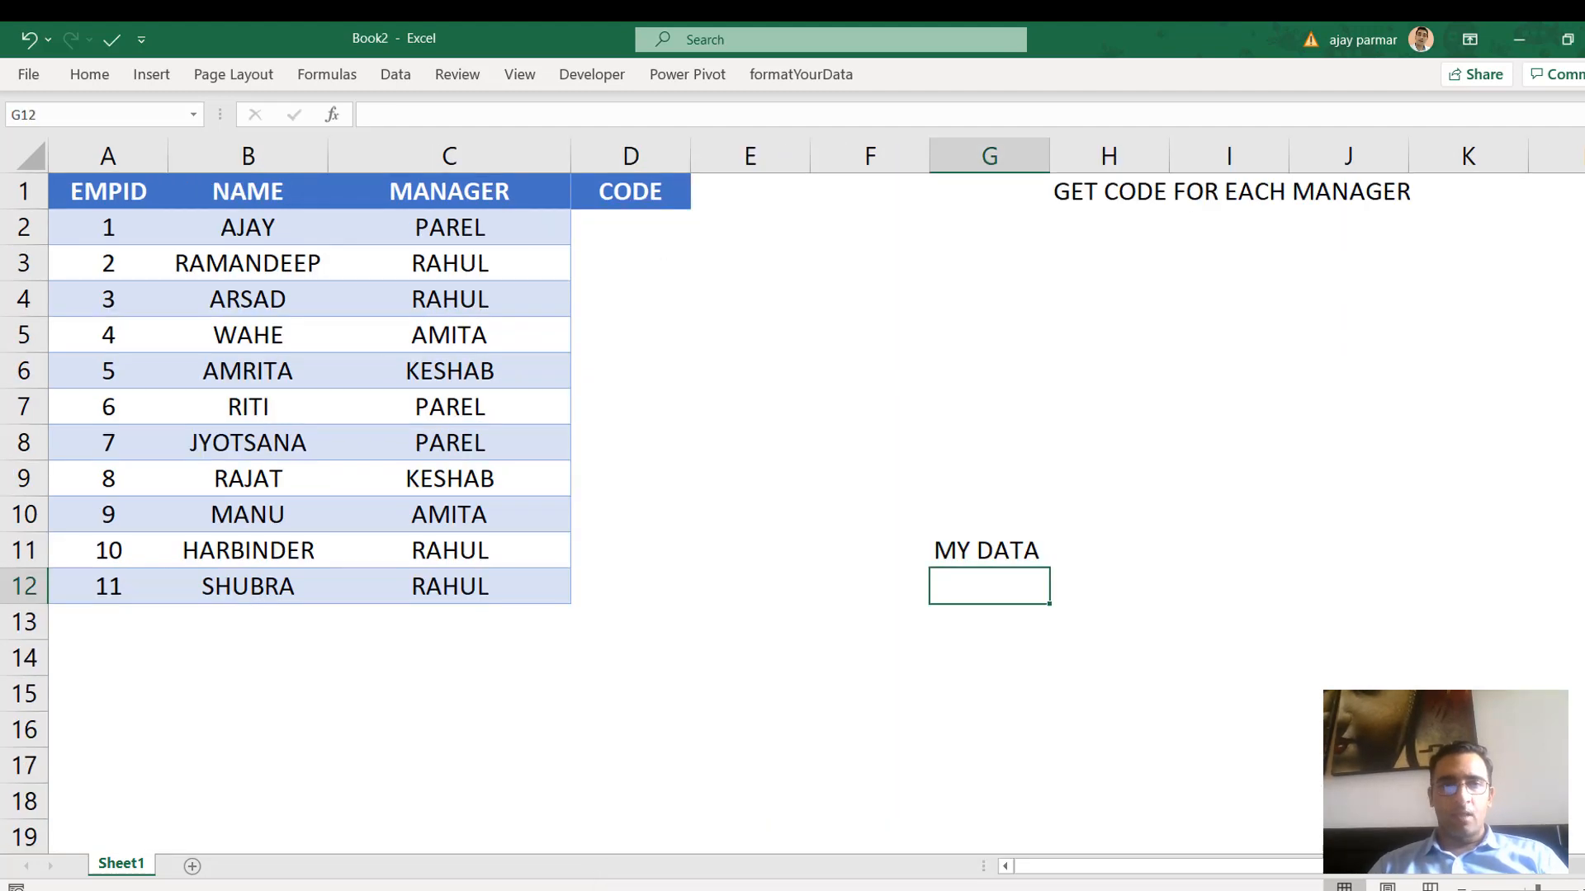
{"action": "left_click", "coordinate": [106, 183]}
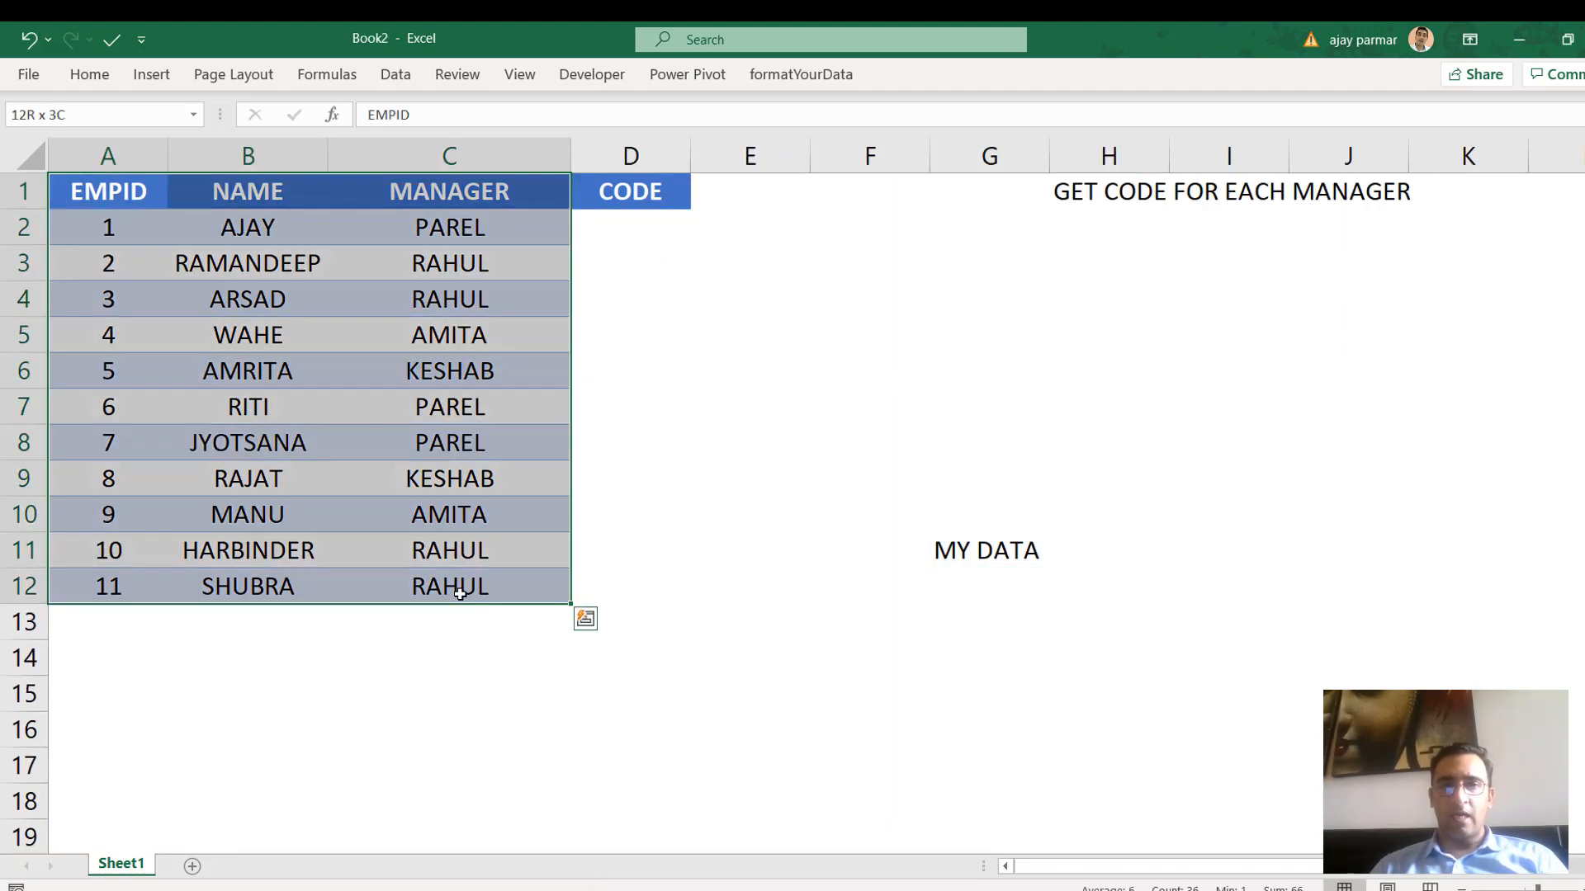
{"action": "left_click", "coordinate": [459, 588], "text": "shift"}
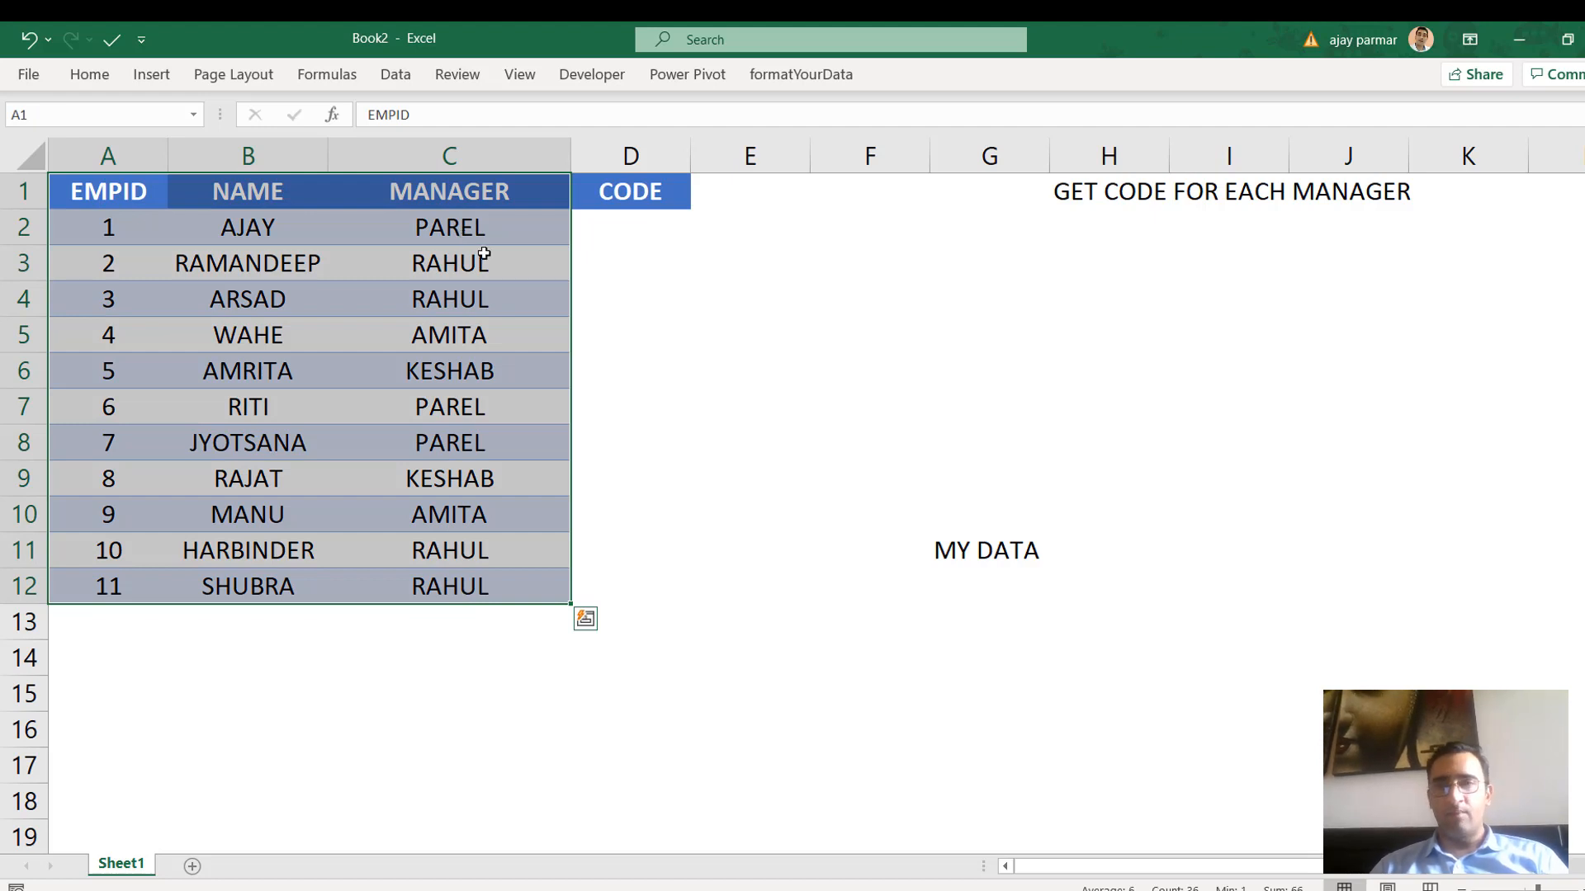
{"action": "left_click", "coordinate": [631, 240]}
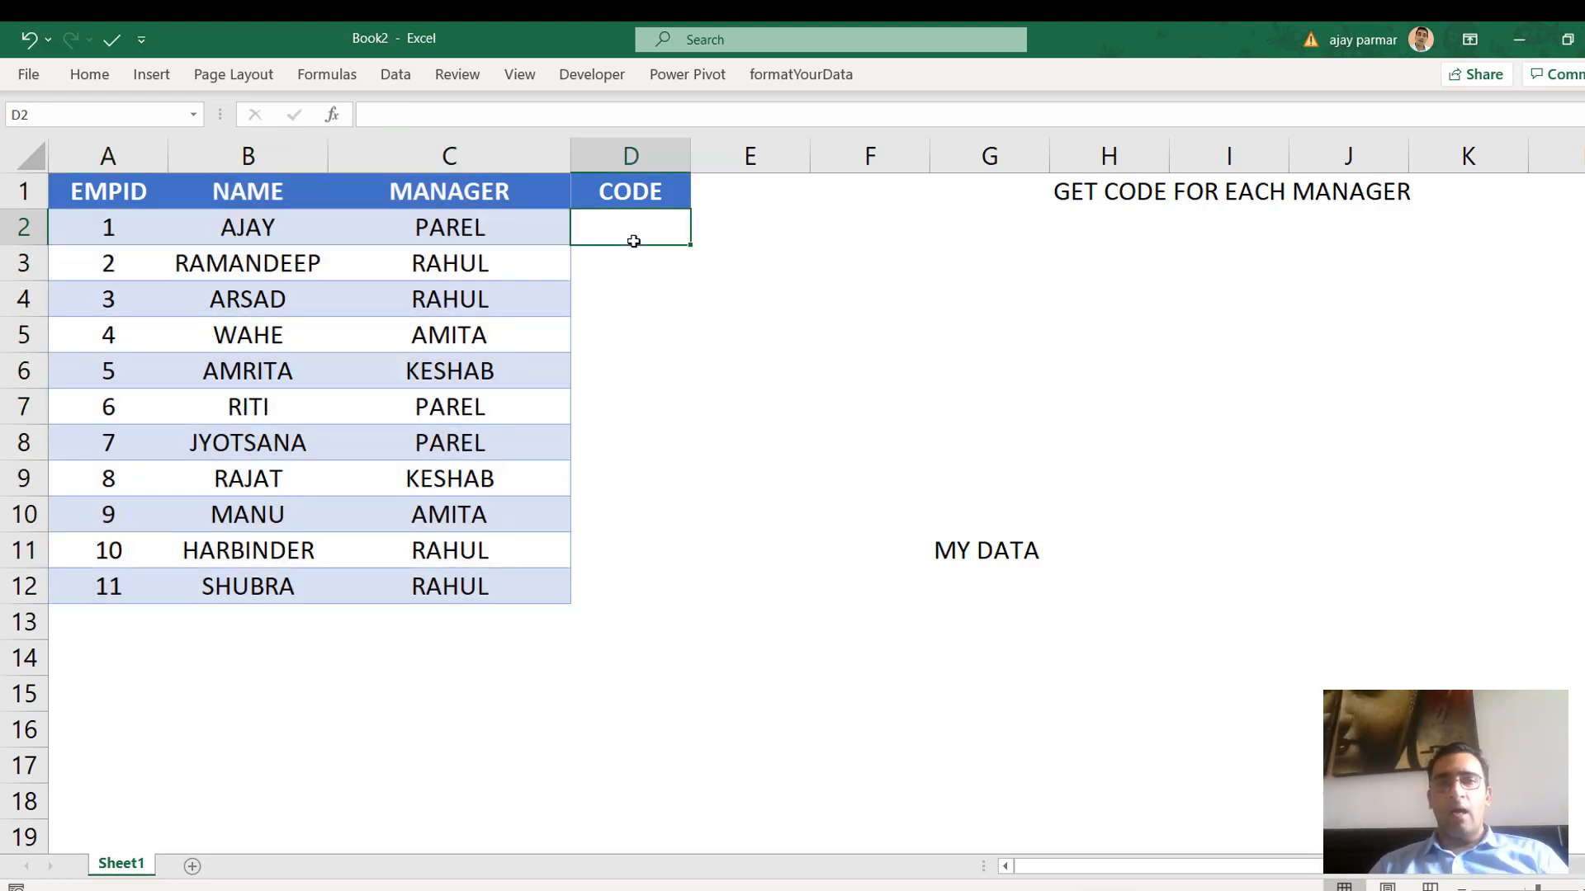
{"action": "left_click", "coordinate": [124, 196]}
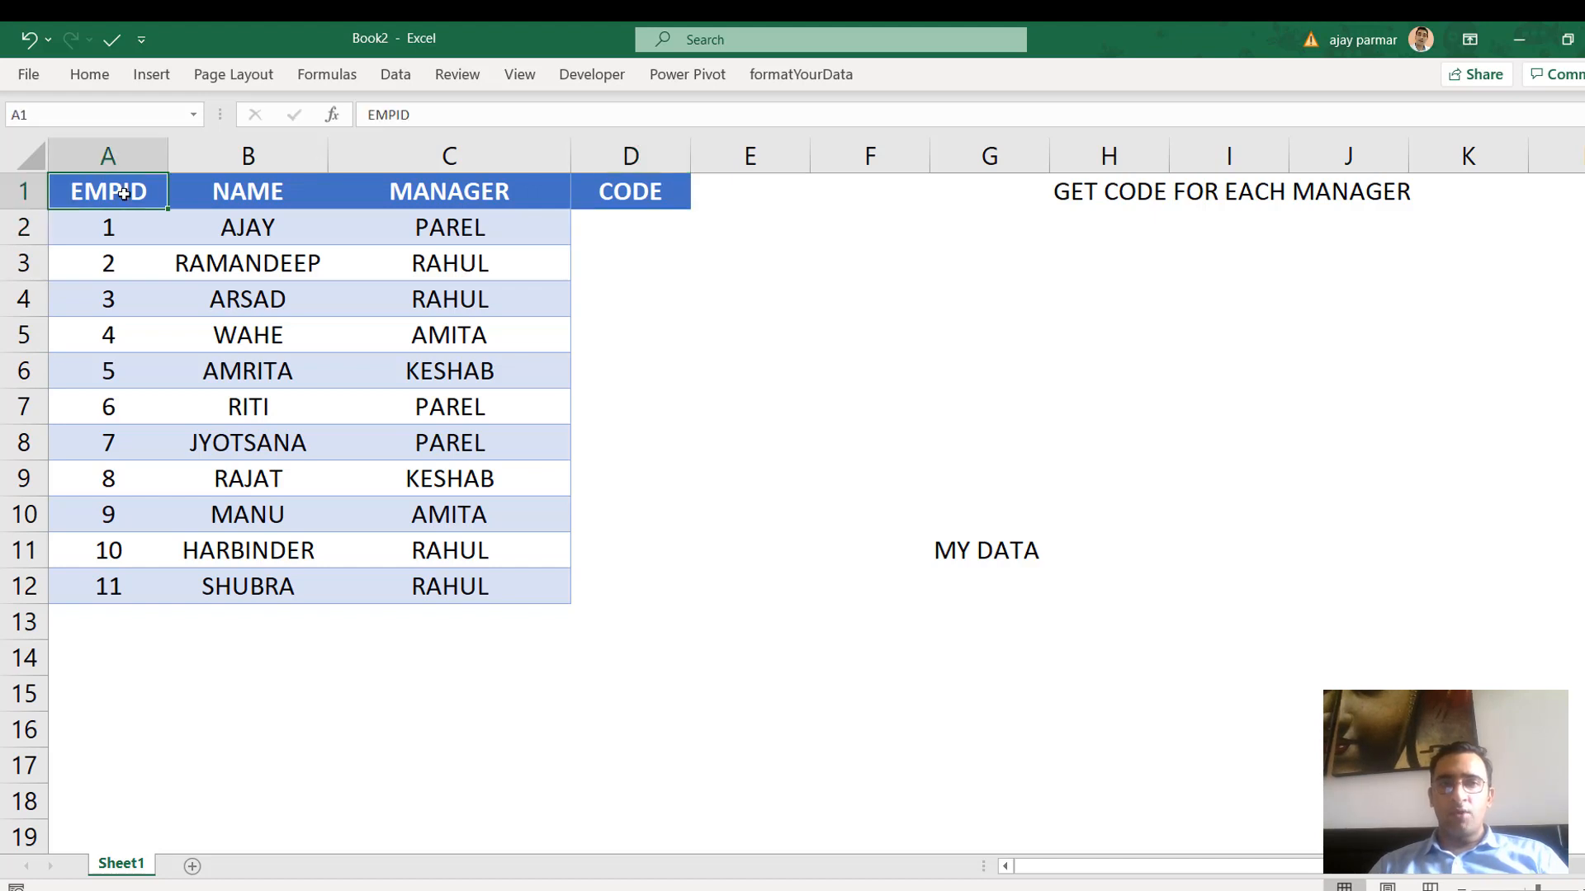
{"action": "left_click", "coordinate": [411, 204]}
{"action": "left_click", "coordinate": [654, 193]}
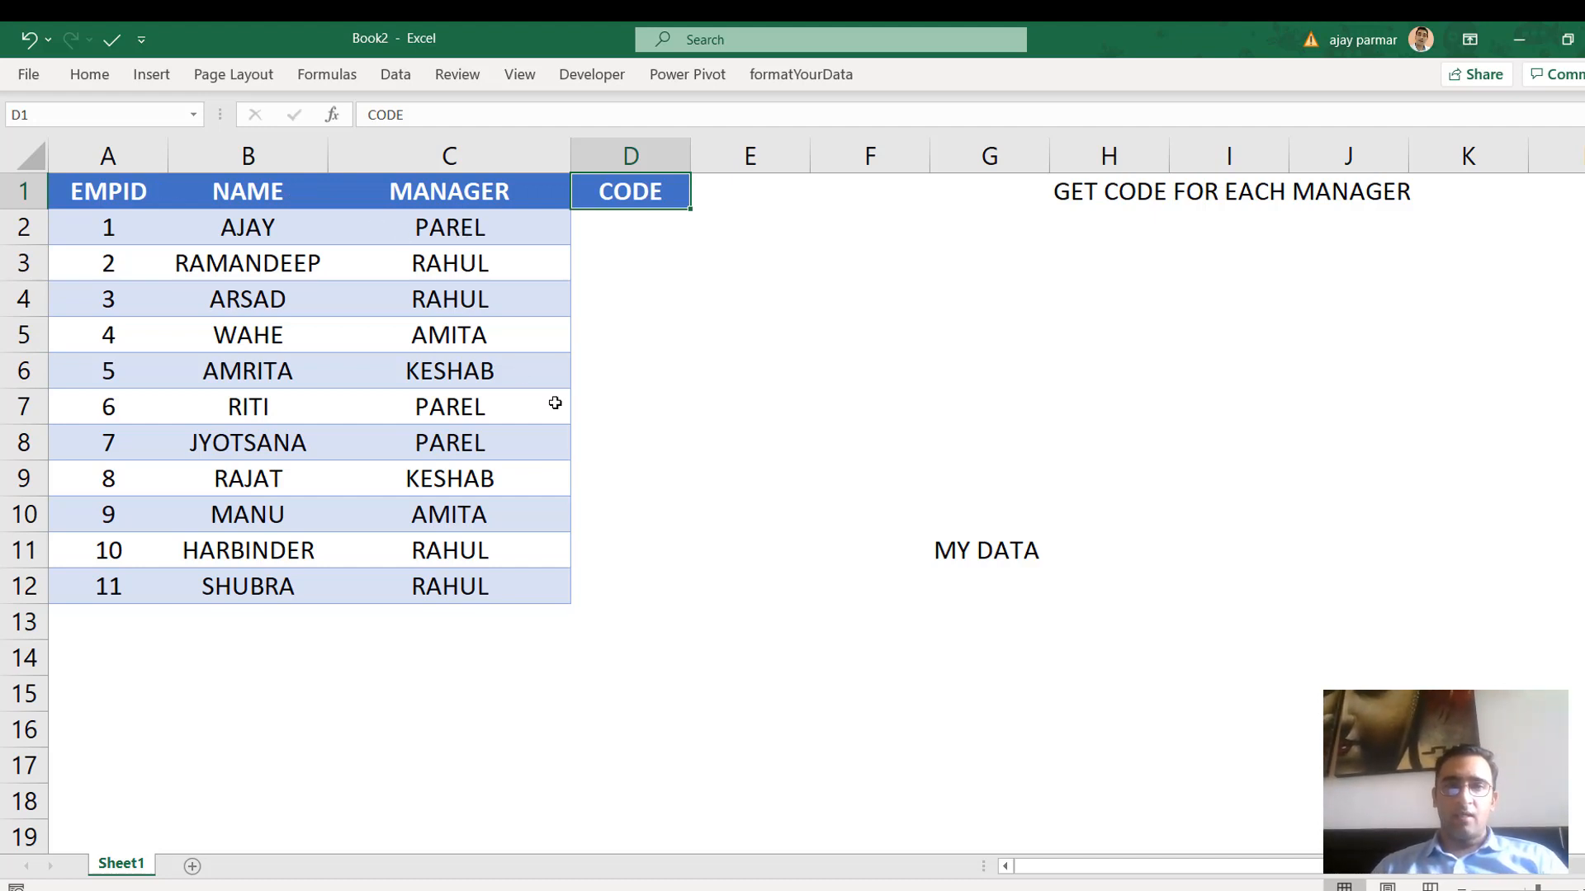
{"action": "left_click", "coordinate": [469, 231]}
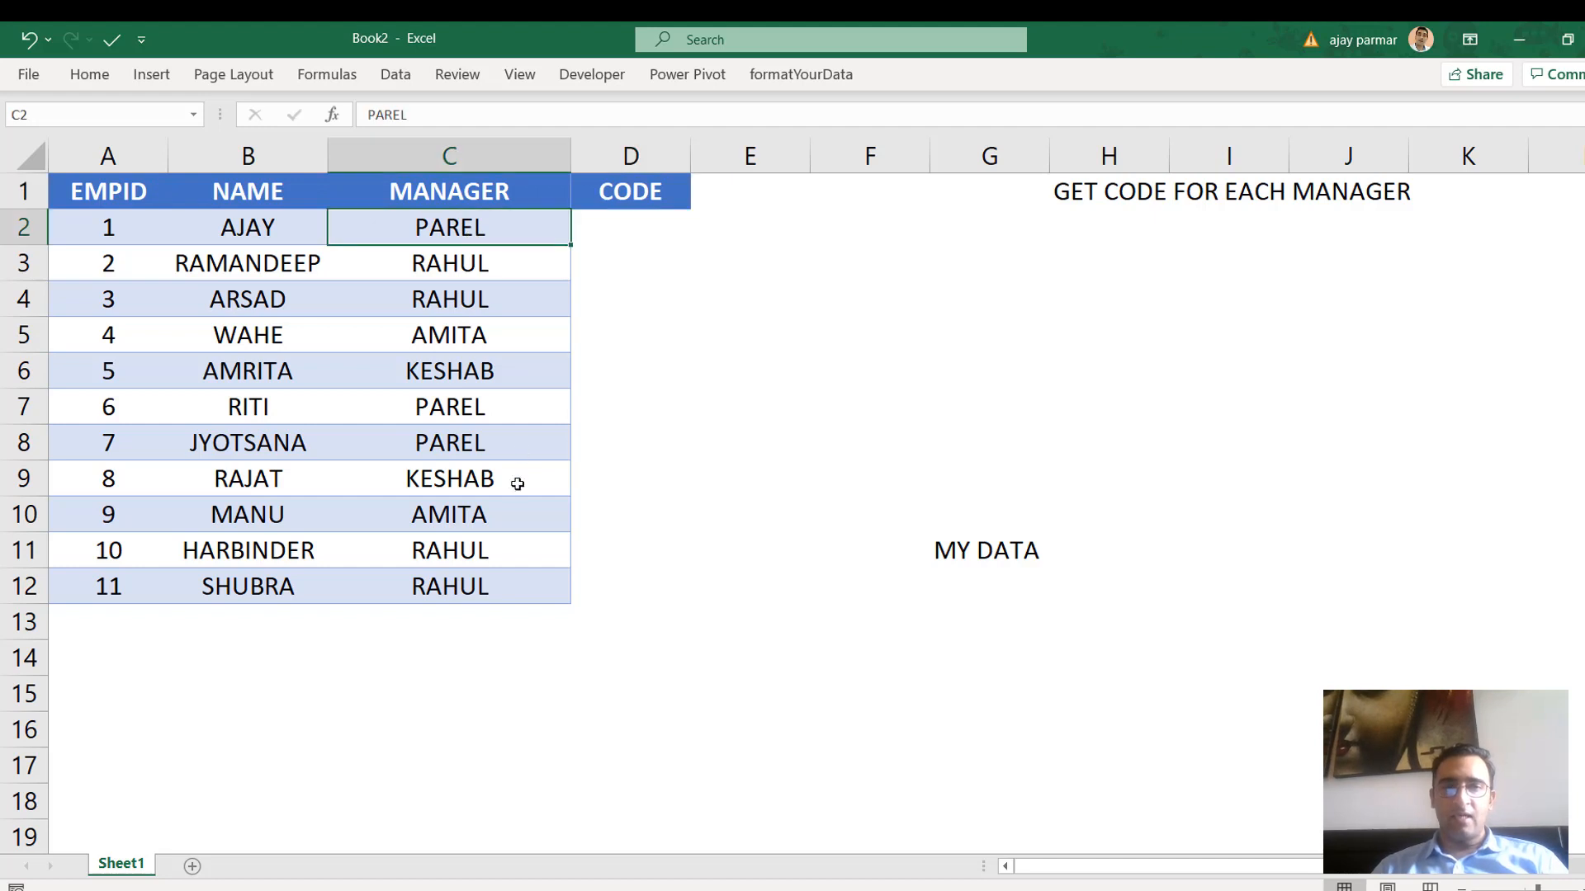
{"action": "left_click", "coordinate": [495, 584], "text": "shift"}
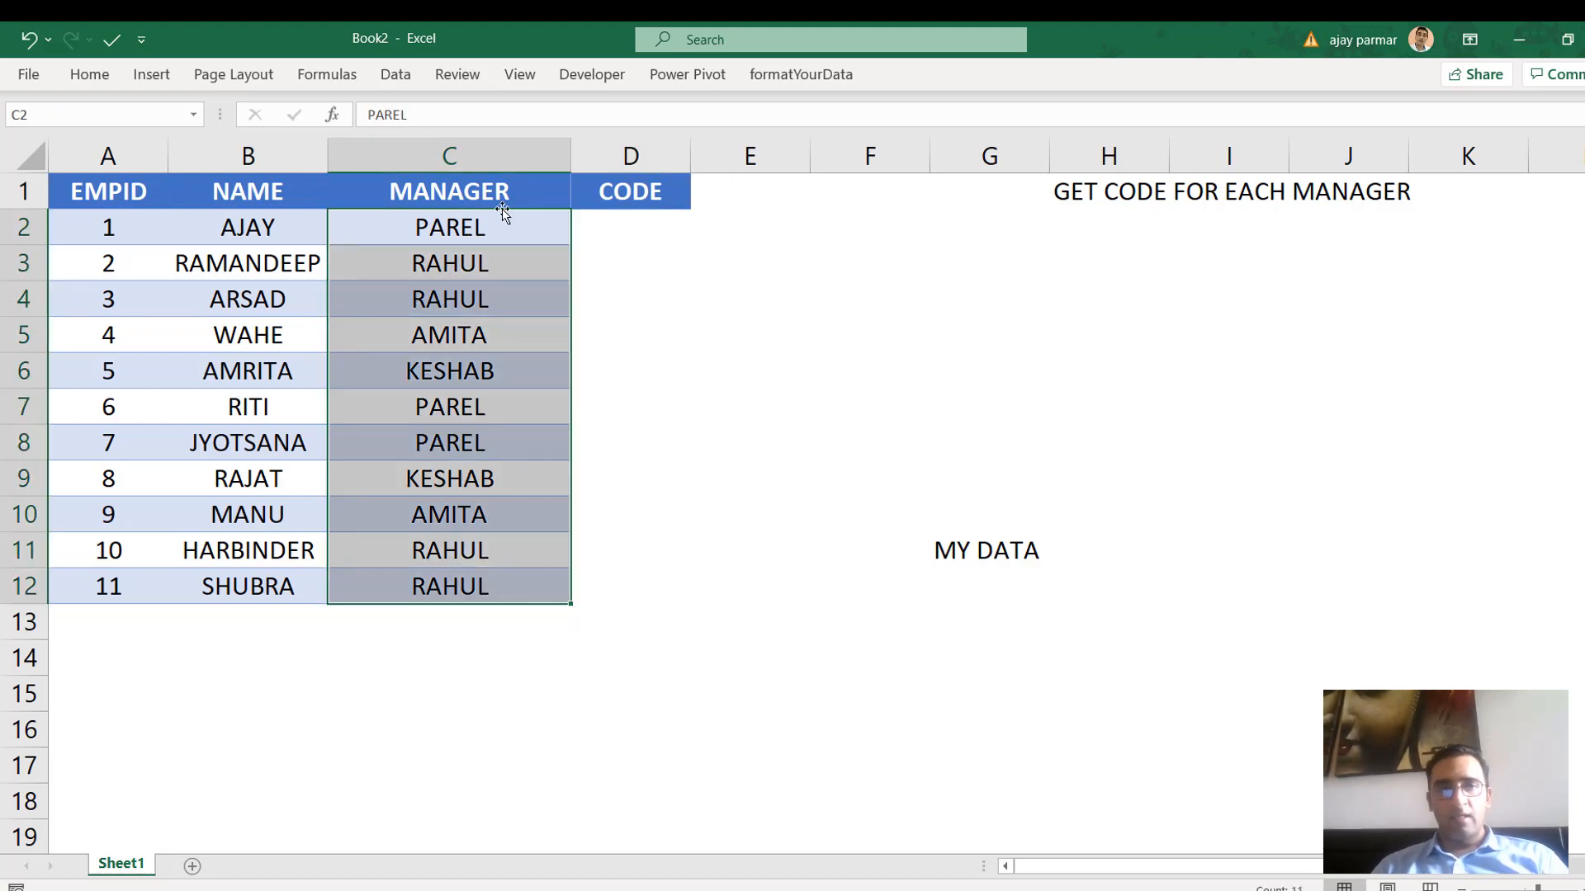
{"action": "left_click", "coordinate": [475, 227]}
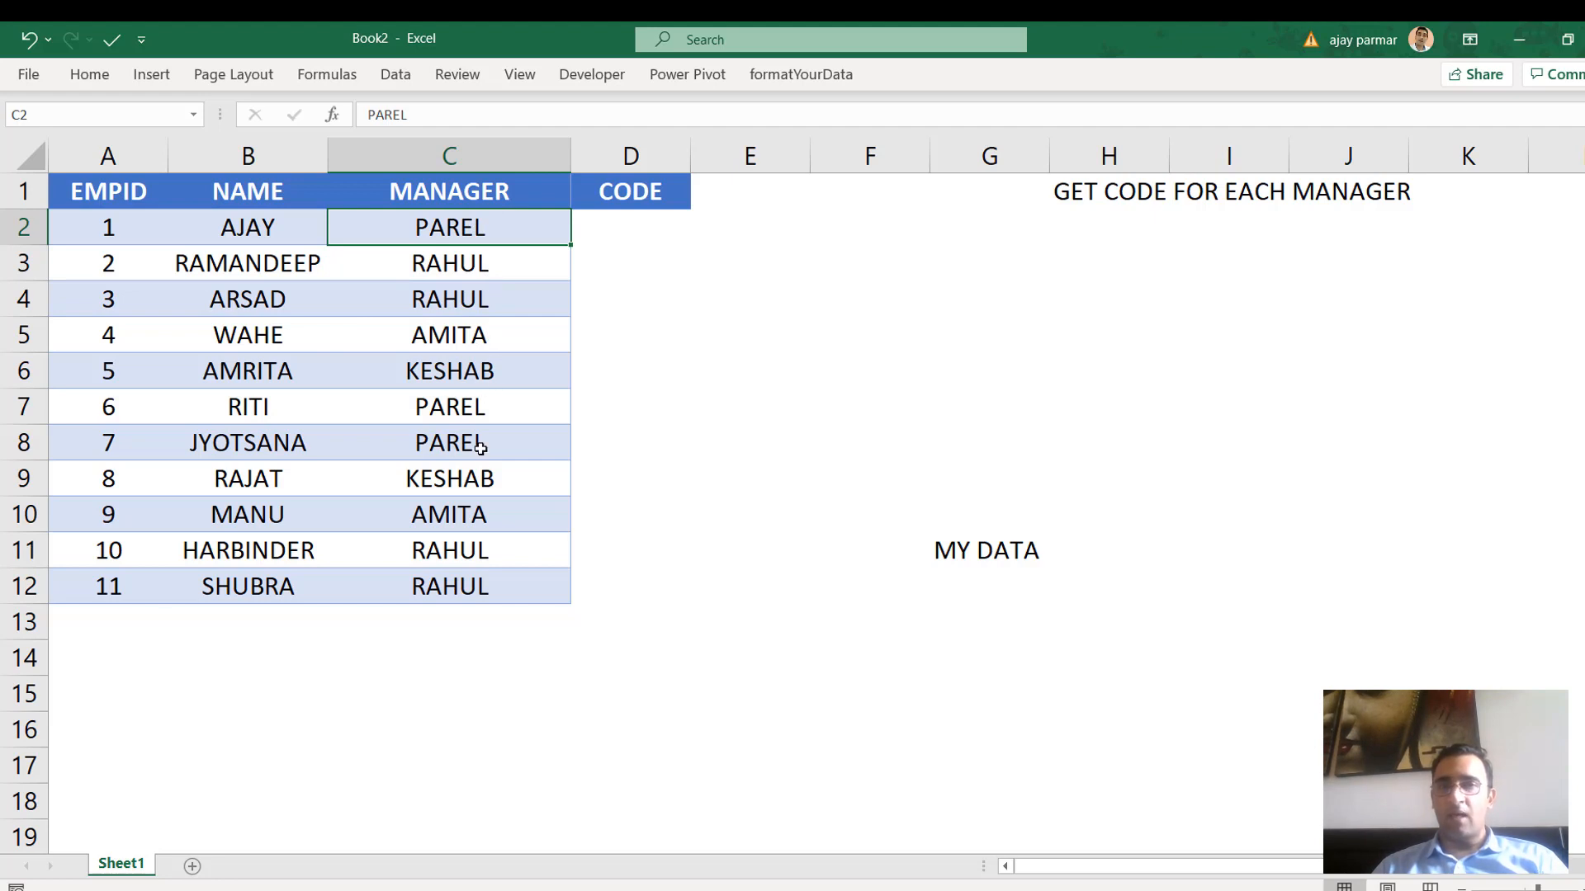
{"action": "left_click", "coordinate": [476, 580], "text": "shift"}
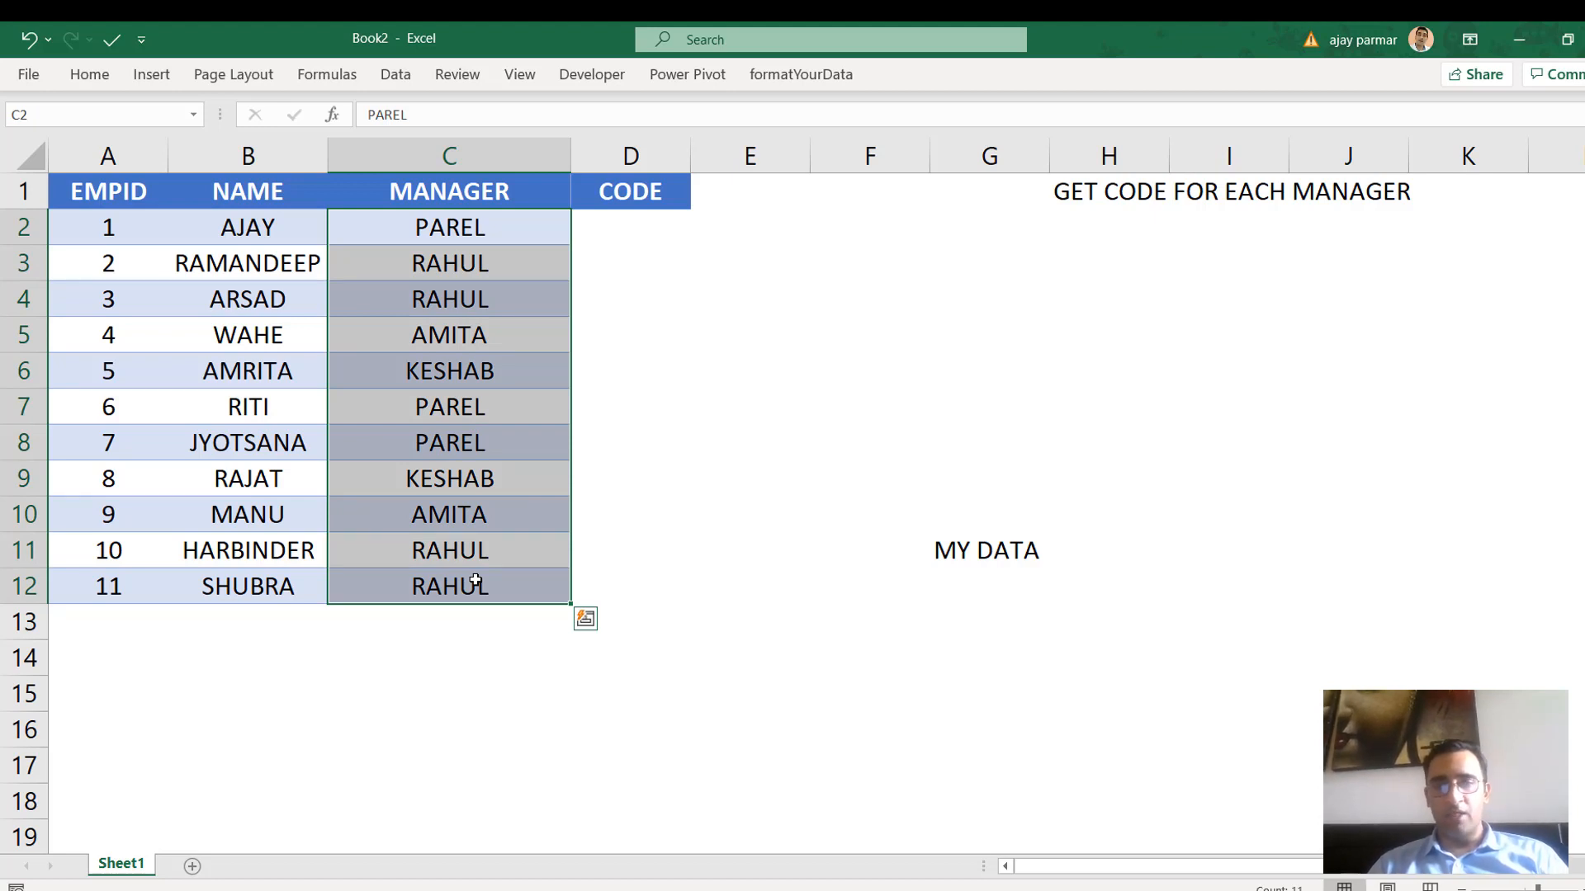
{"action": "left_click", "coordinate": [499, 287]}
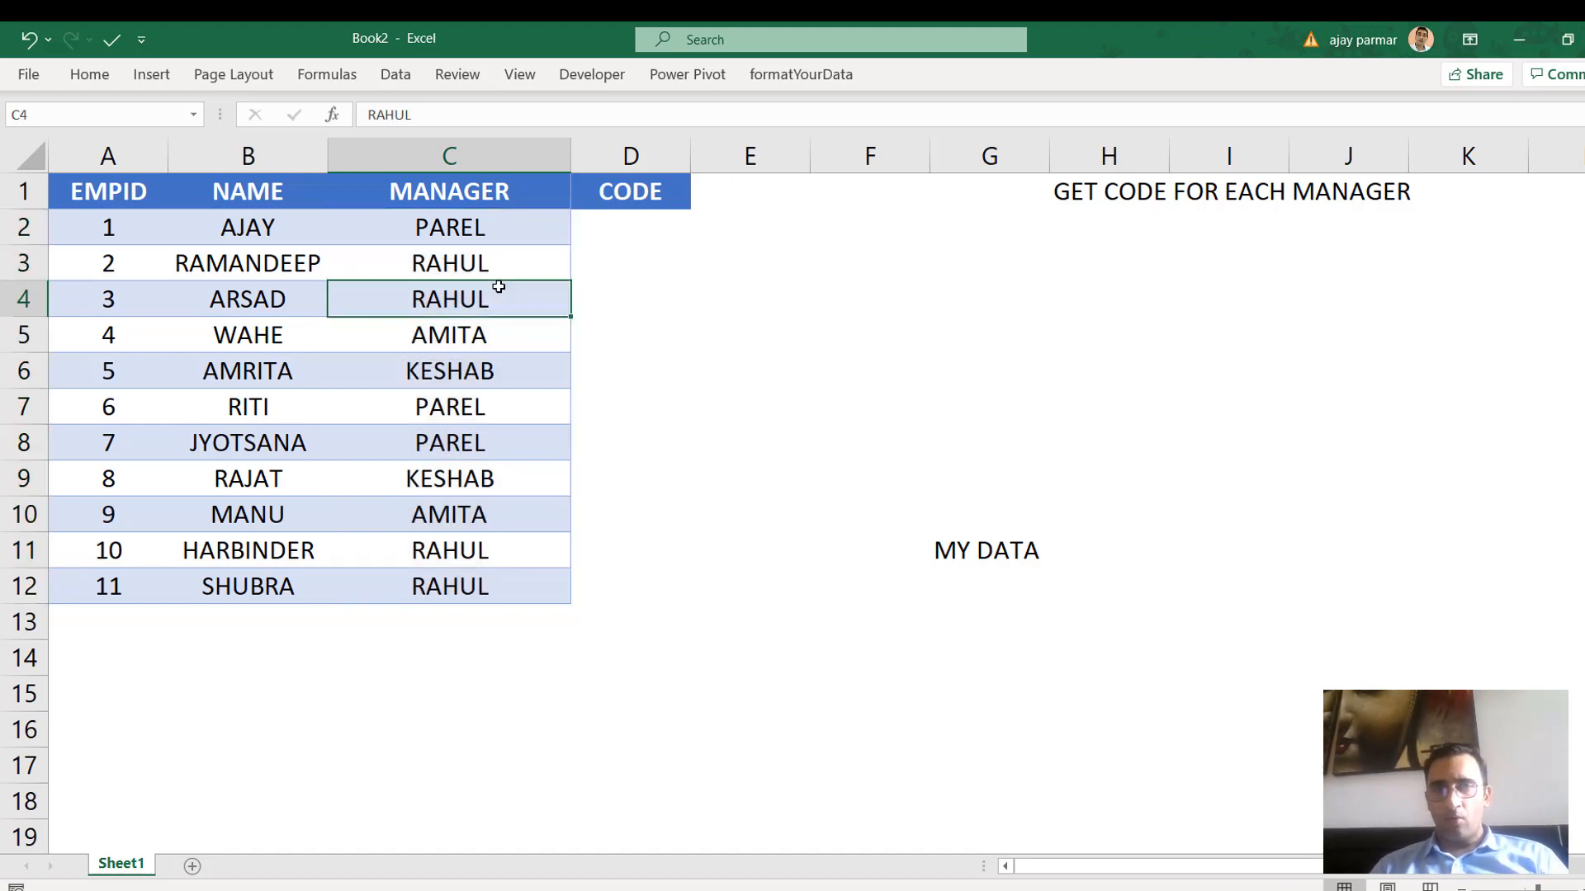
{"action": "left_click", "coordinate": [537, 198]}
{"action": "left_click", "coordinate": [639, 236]}
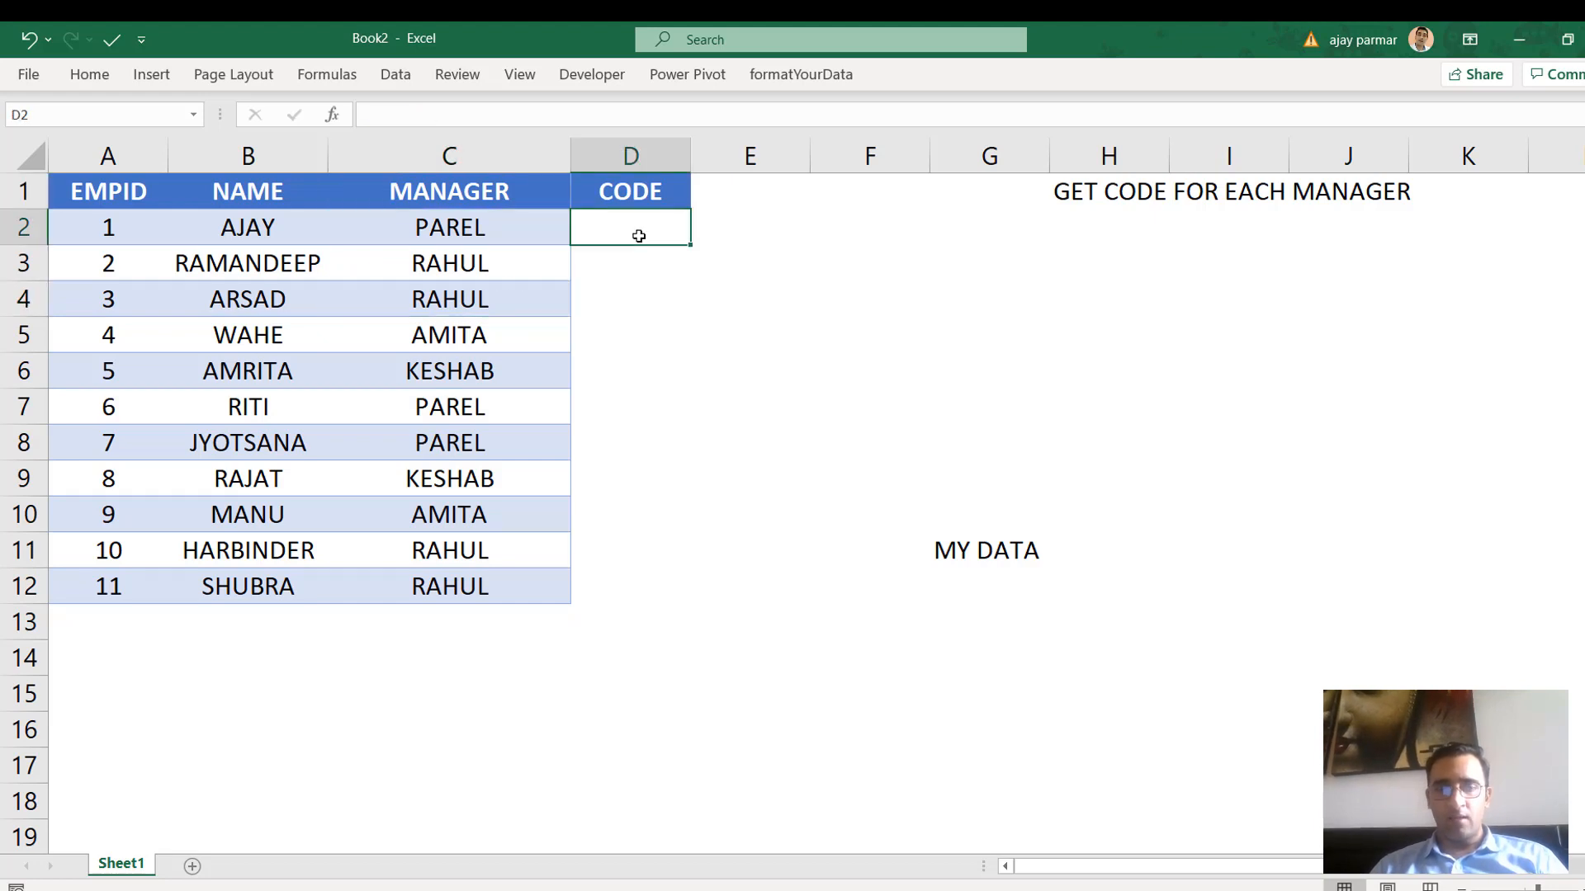
{"action": "left_click", "coordinate": [634, 575], "text": "shift"}
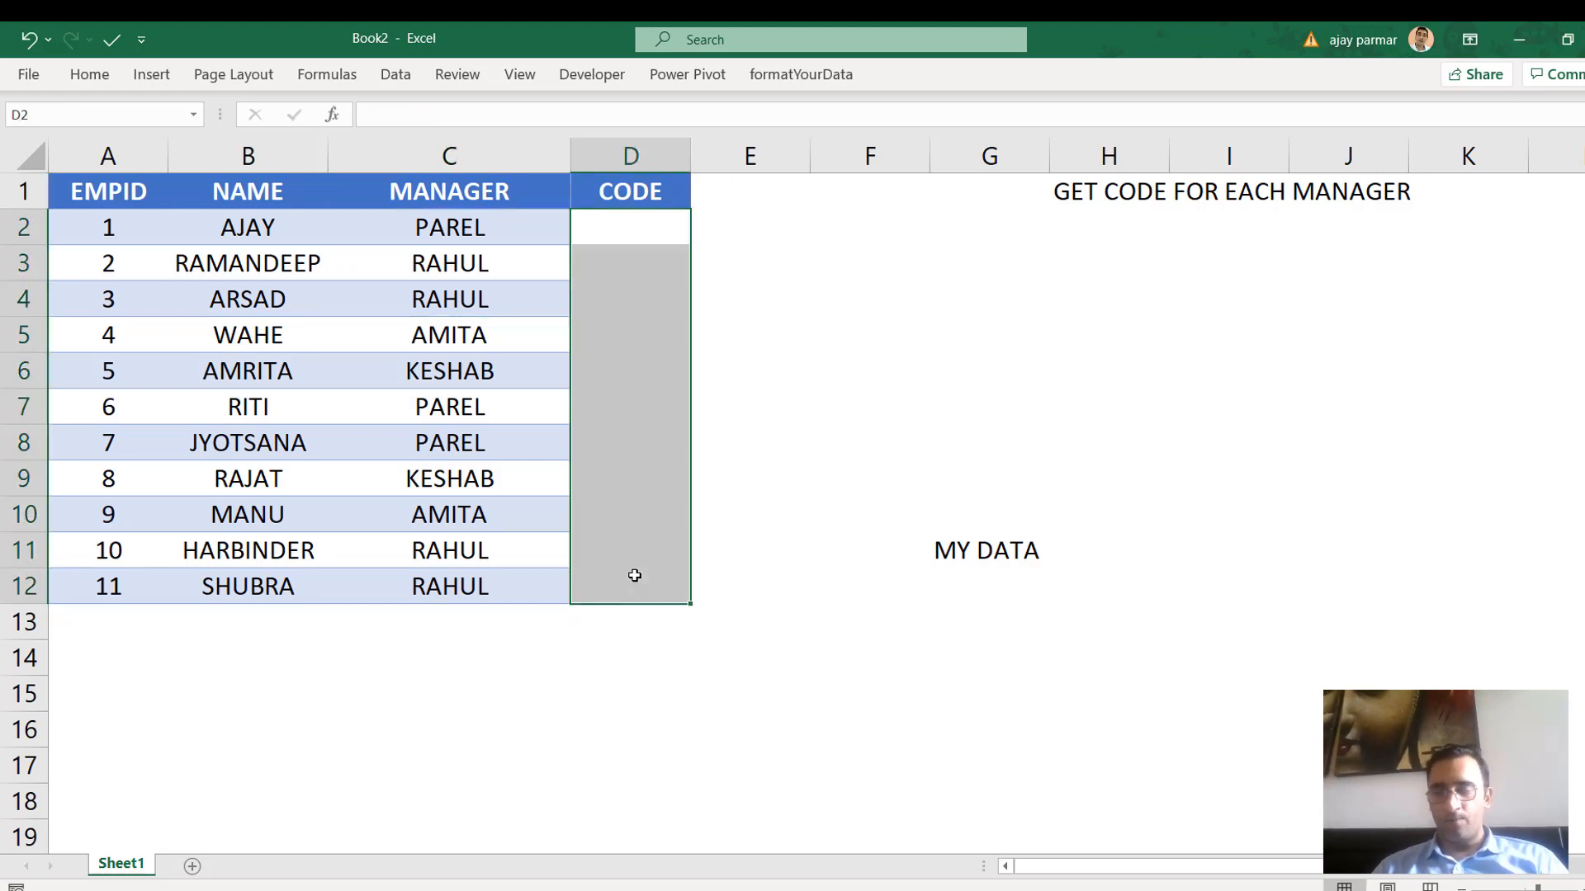
{"action": "left_click", "coordinate": [430, 205]}
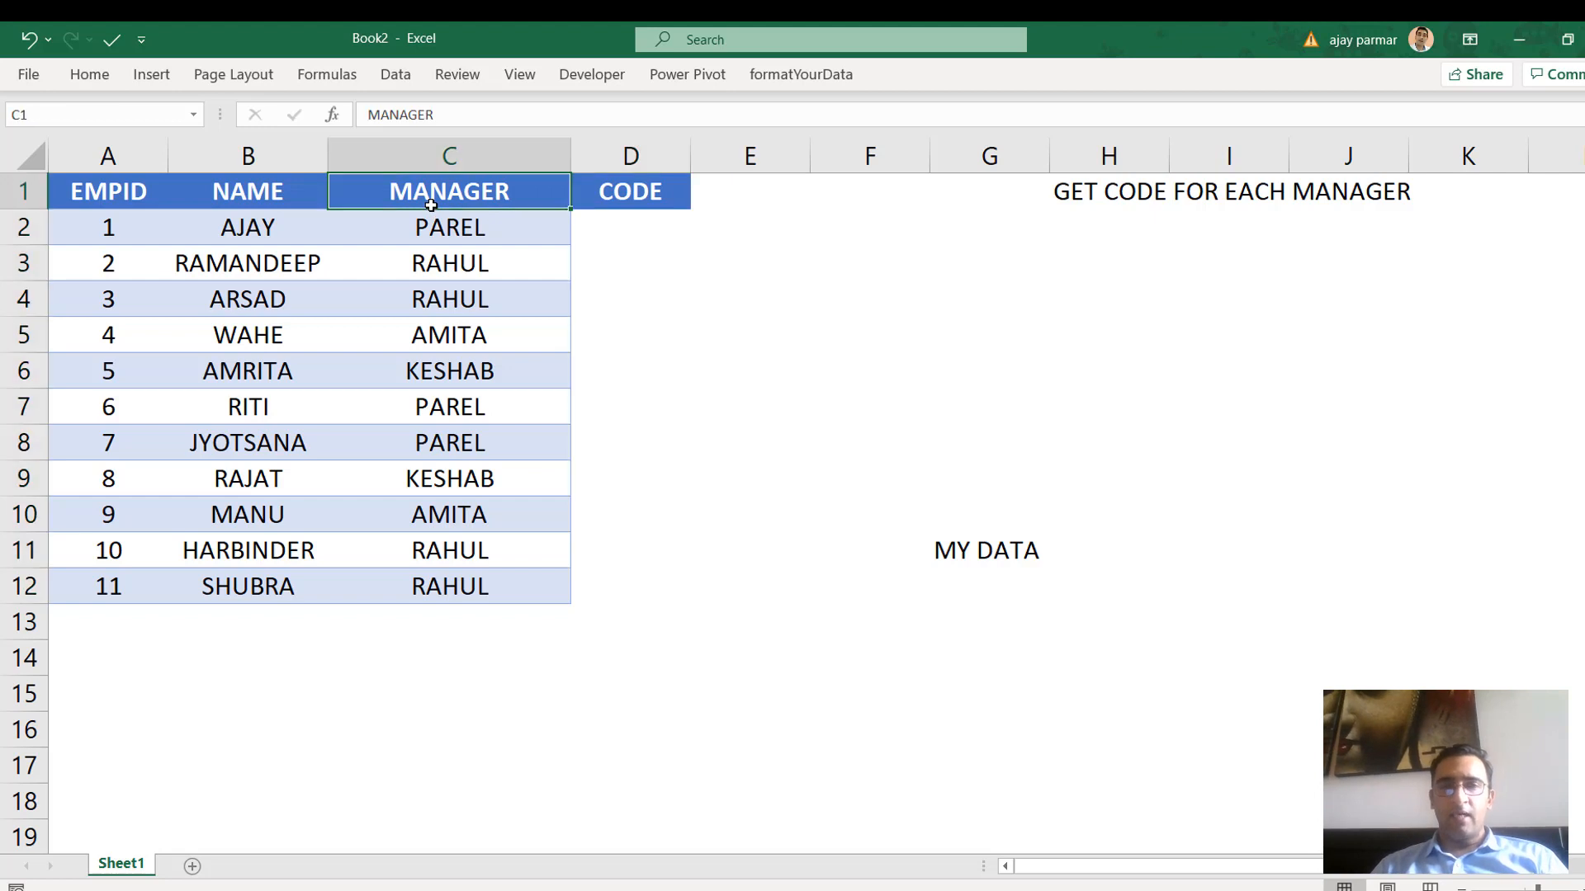
Return to the Book1 workbook and widen column B to fit the CUSTOMER NAME header
{"action": "key", "text": "alt+Tab"}
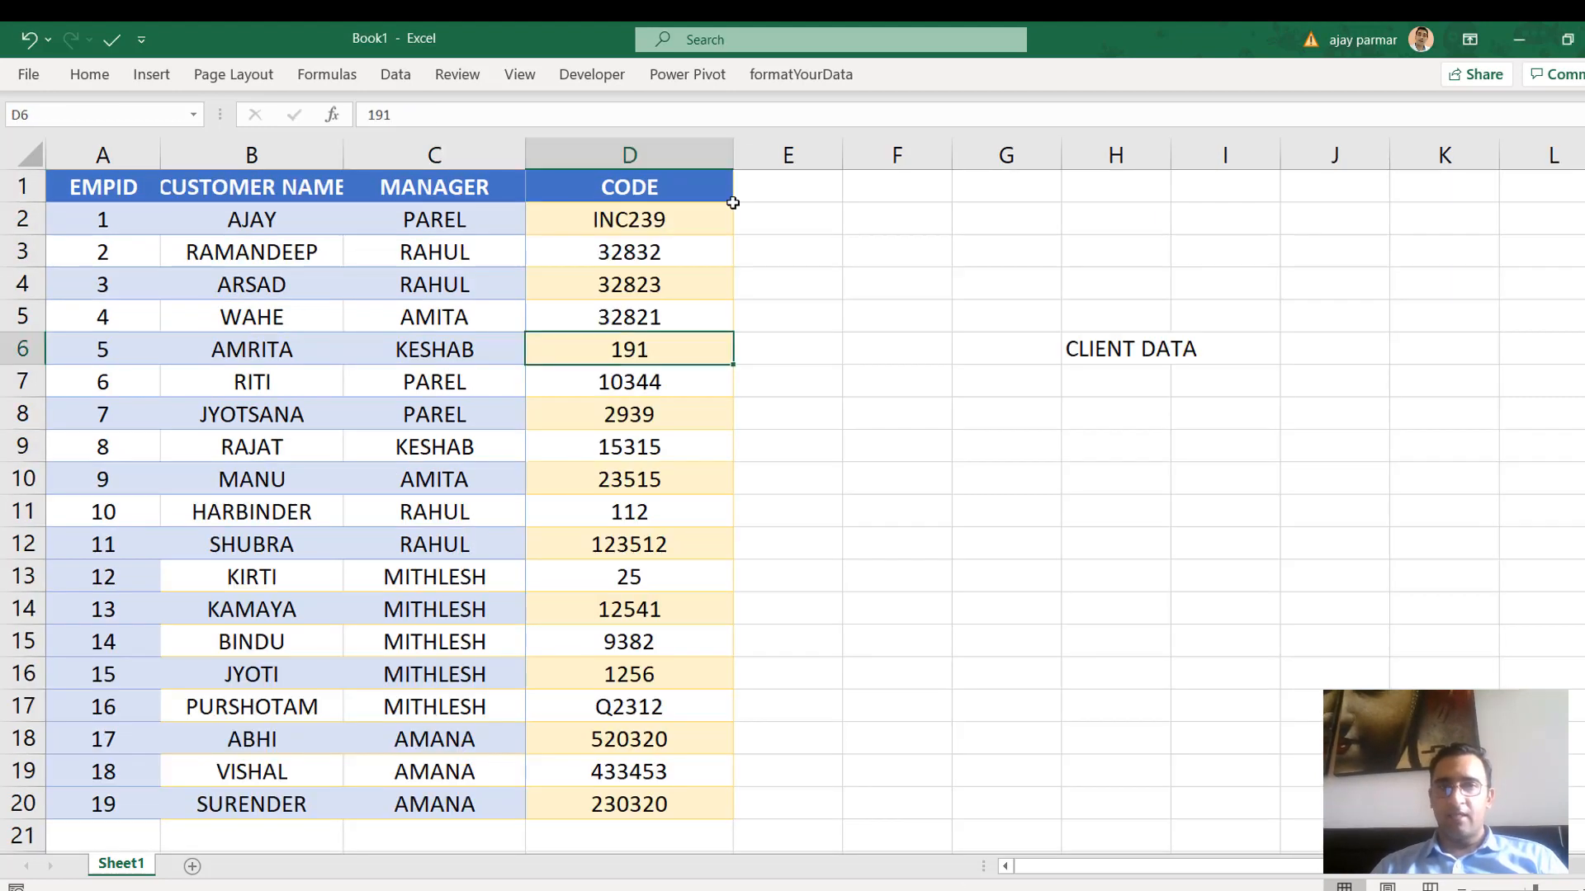
{"action": "left_click", "coordinate": [426, 229]}
{"action": "left_click", "coordinate": [446, 267]}
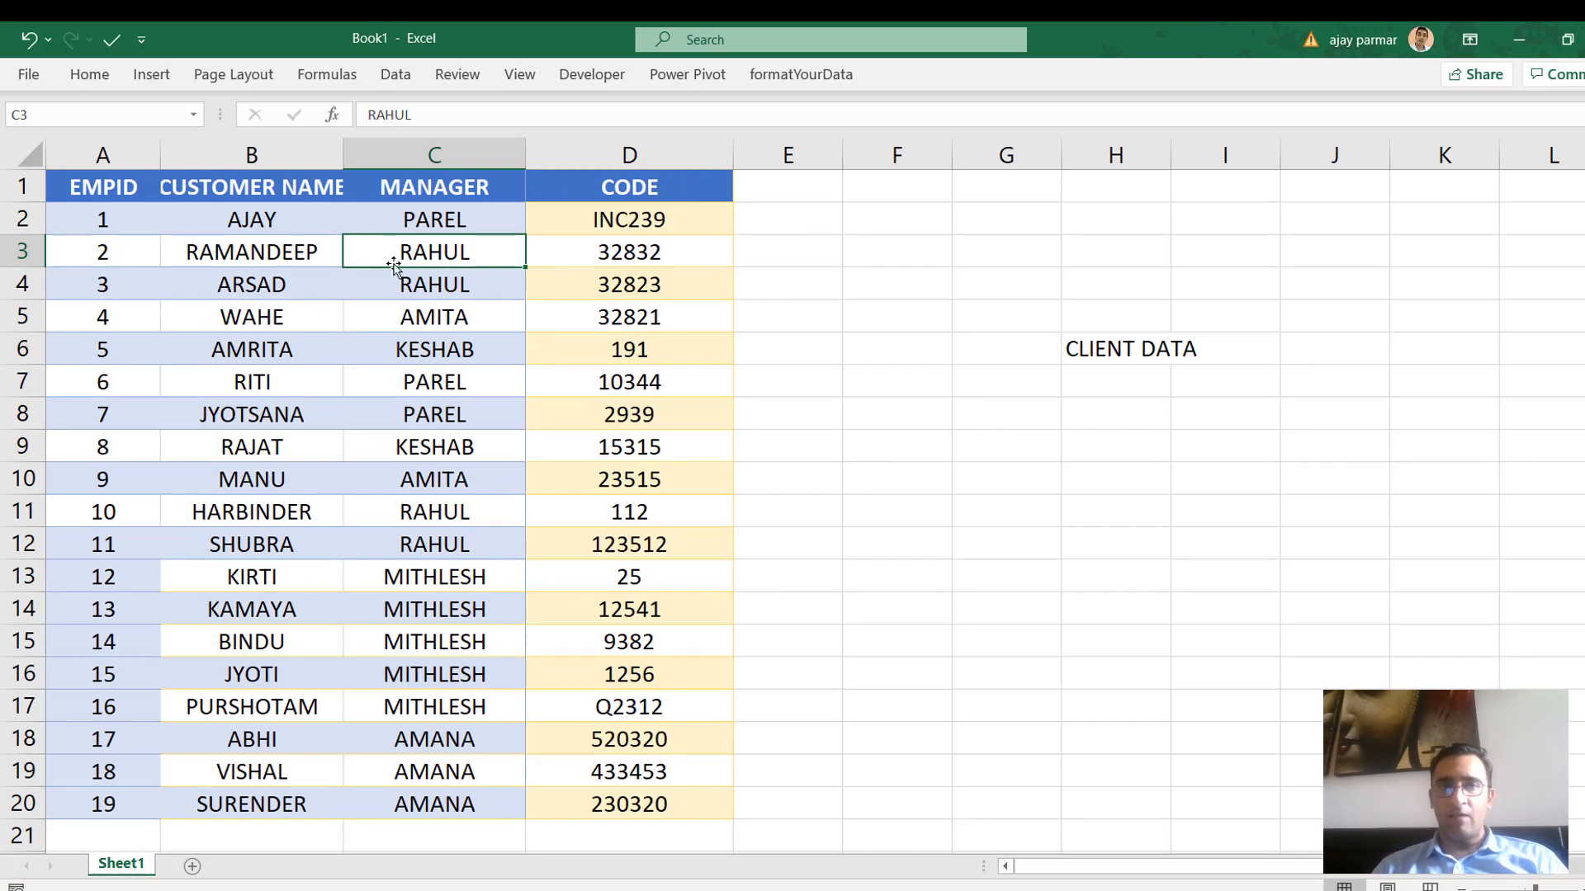
{"action": "left_click", "coordinate": [459, 541]}
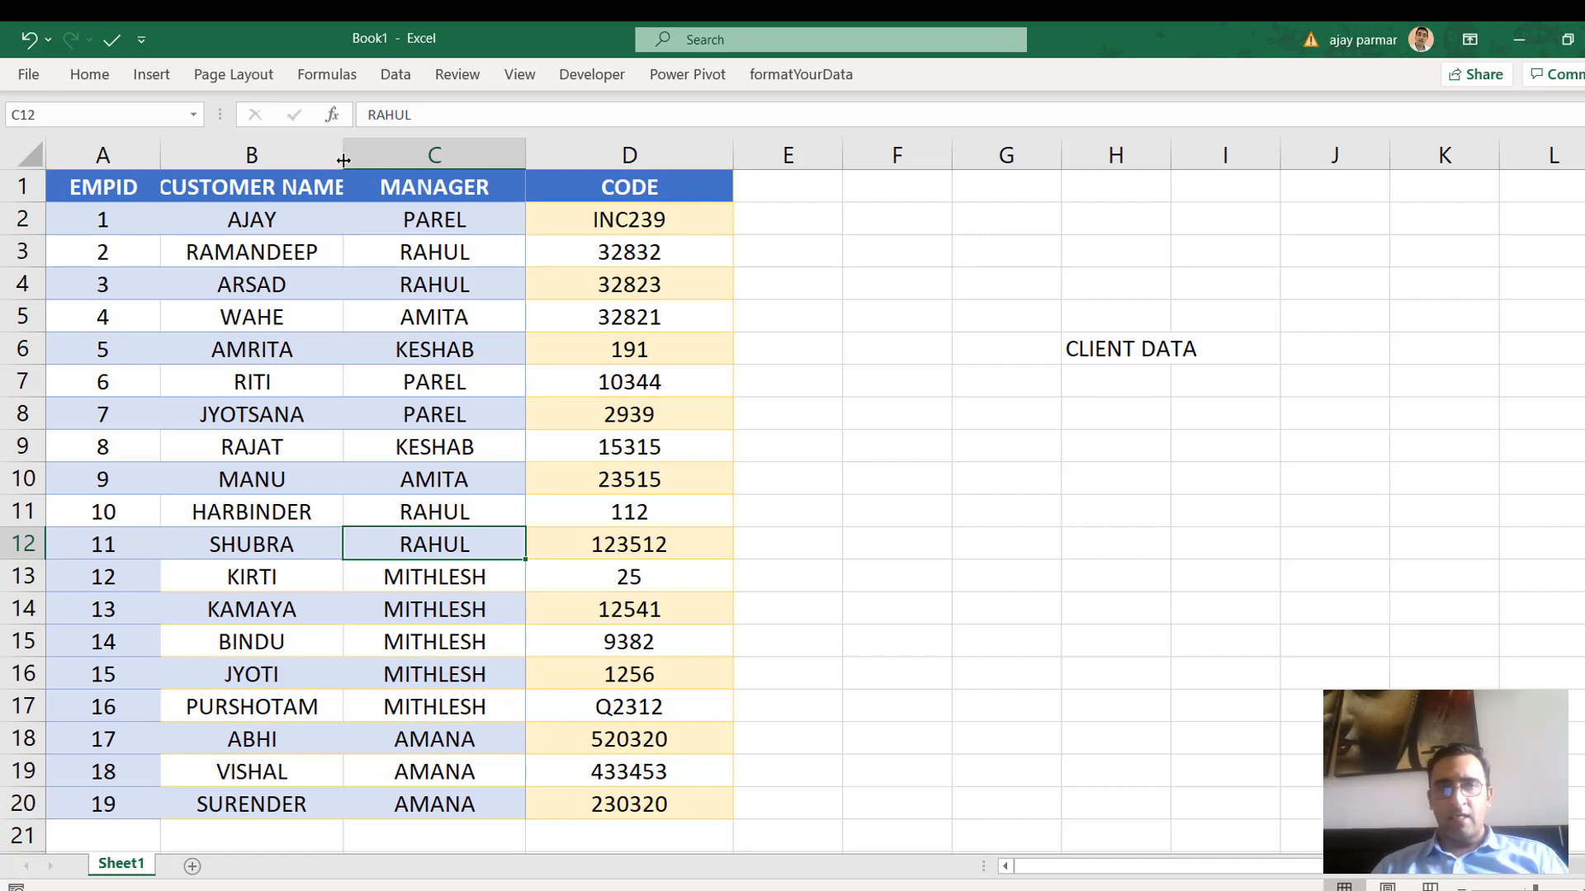
{"action": "left_click_drag", "start_coordinate": [343, 160], "coordinate": [359, 159]}
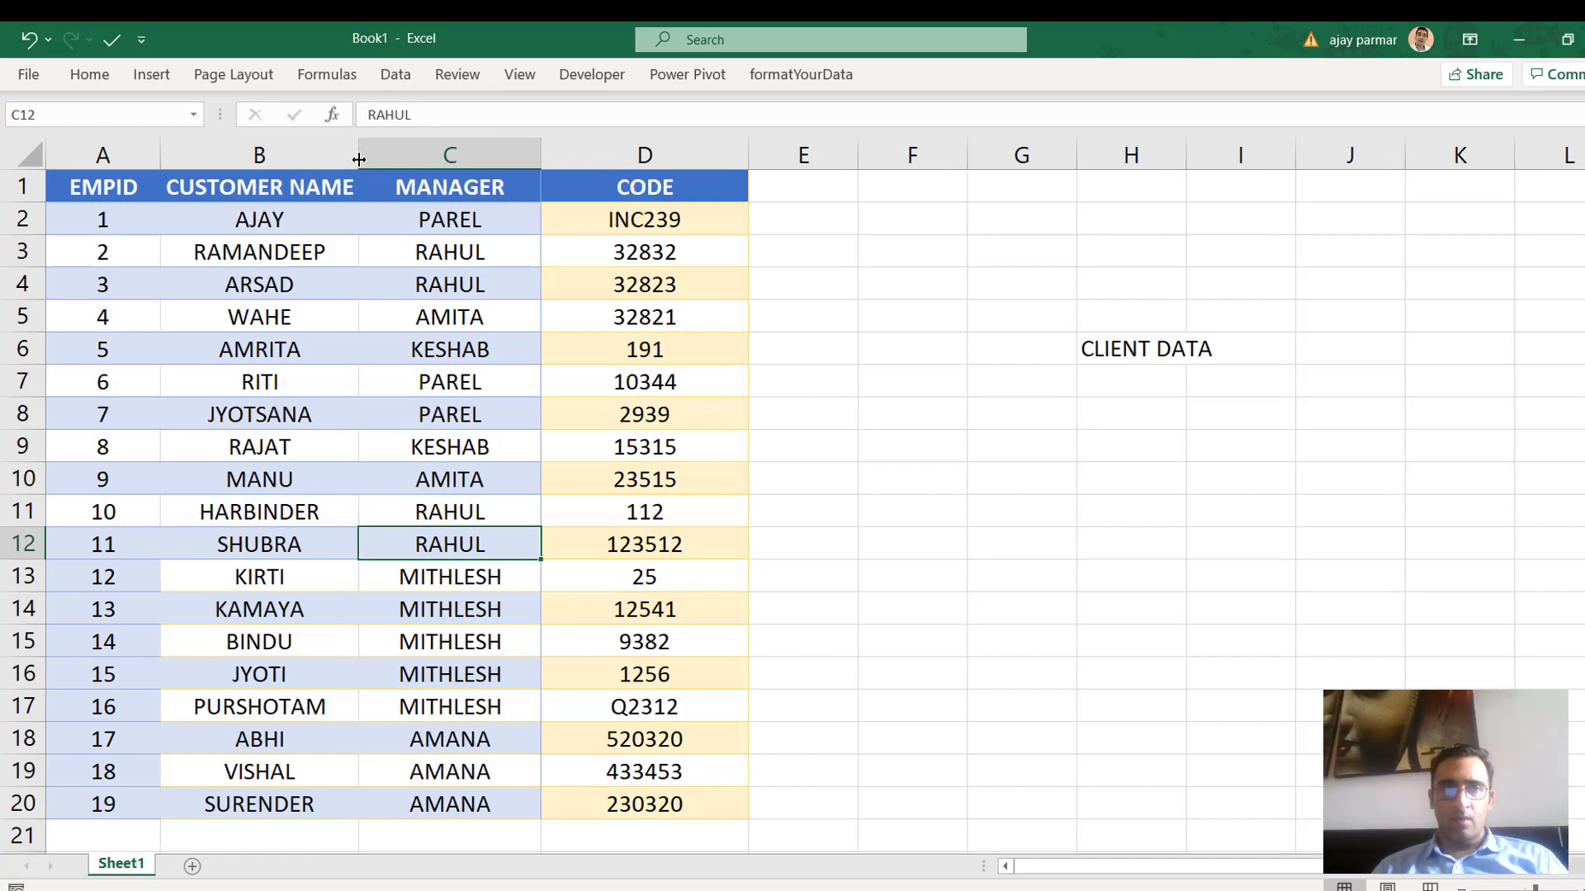
Add filters to the Book1 table's header row and filter the MANAGER column to only the last manager in the list
{"action": "left_click", "coordinate": [119, 193]}
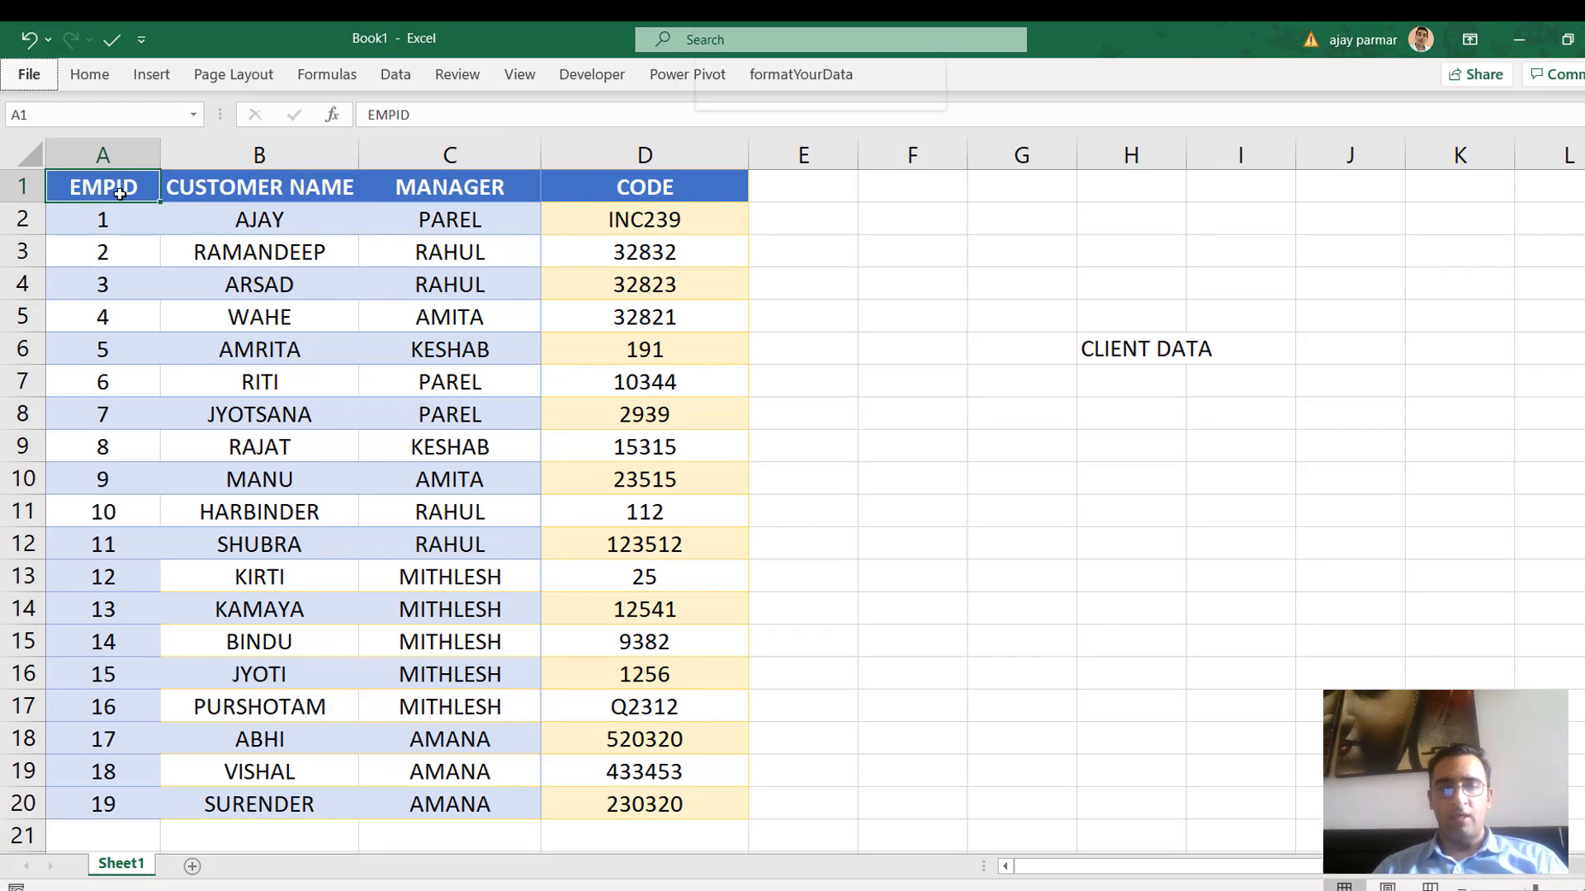
{"action": "key", "text": "ctrl+shift+l"}
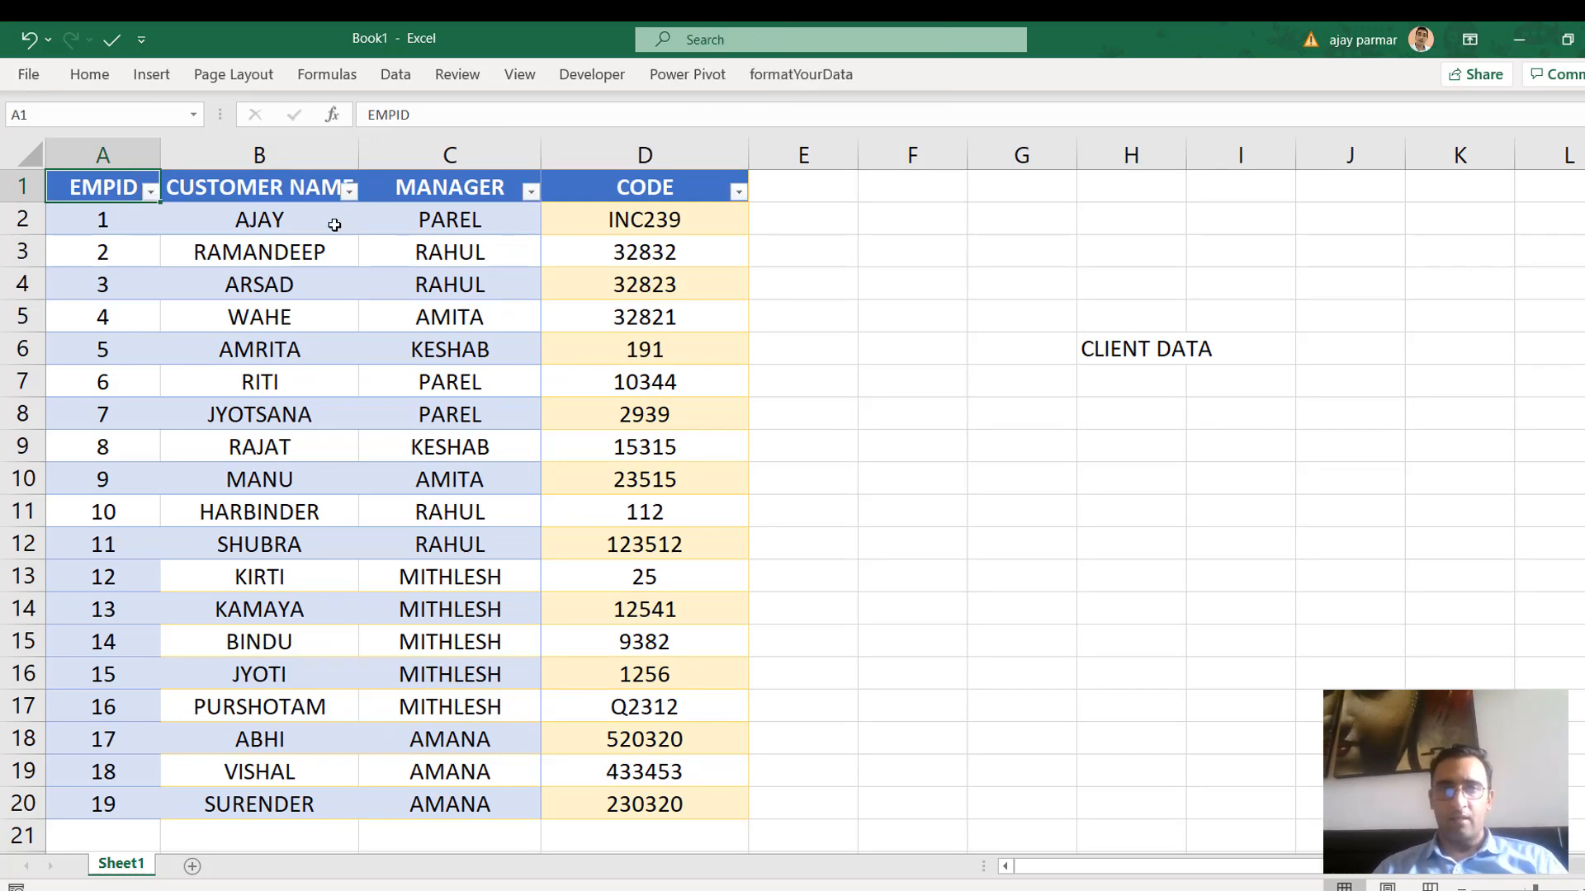
{"action": "left_click", "coordinate": [530, 192]}
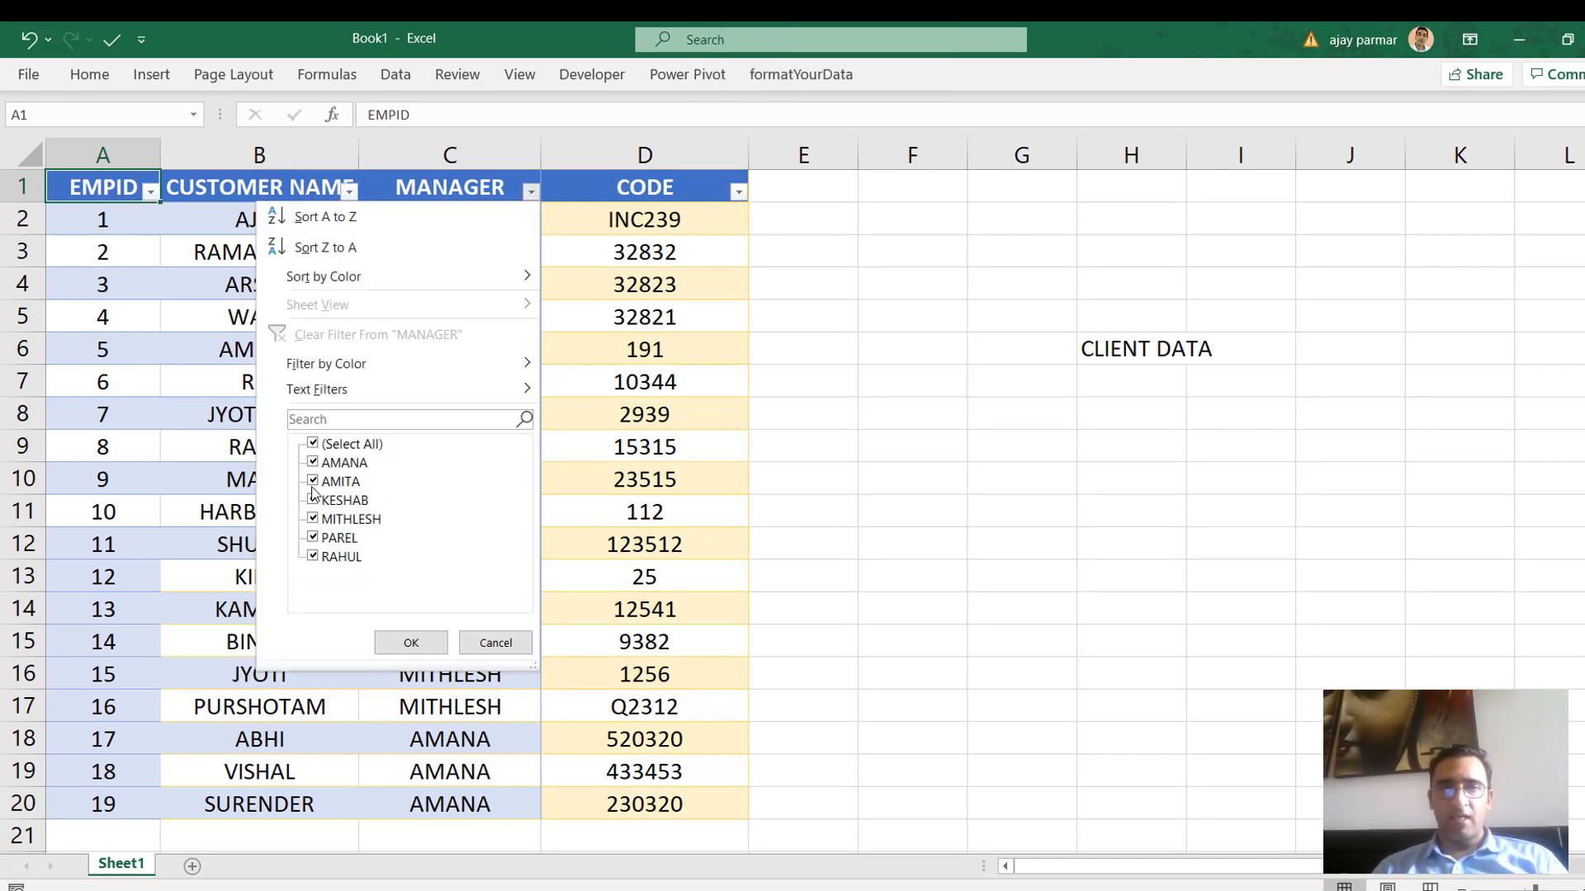
{"action": "left_click", "coordinate": [312, 445]}
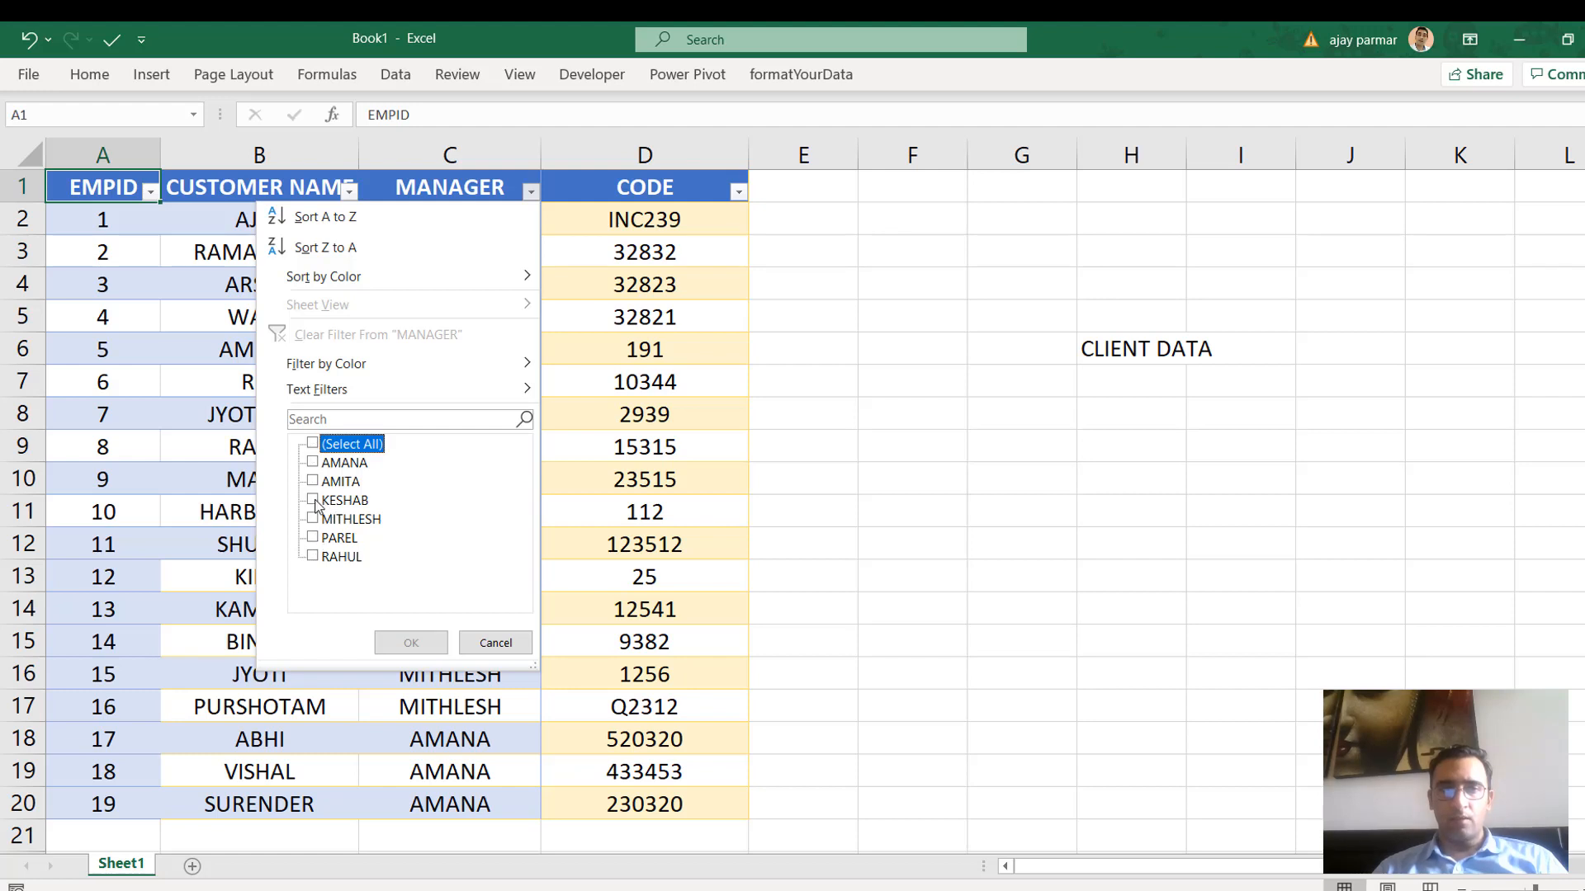
{"action": "left_click", "coordinate": [314, 557]}
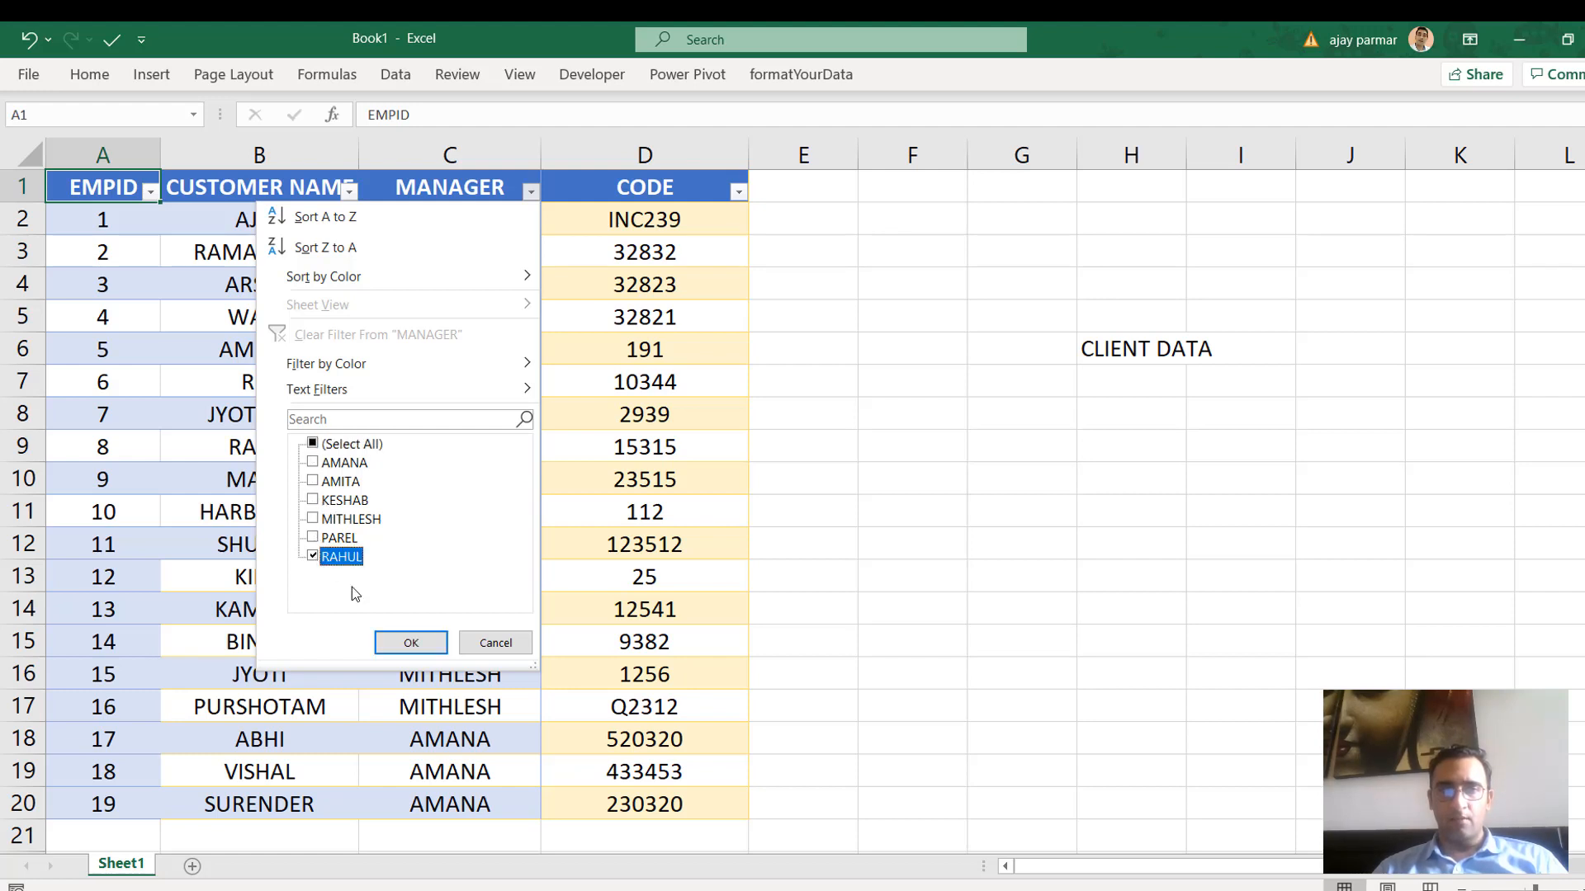
{"action": "left_click", "coordinate": [411, 643]}
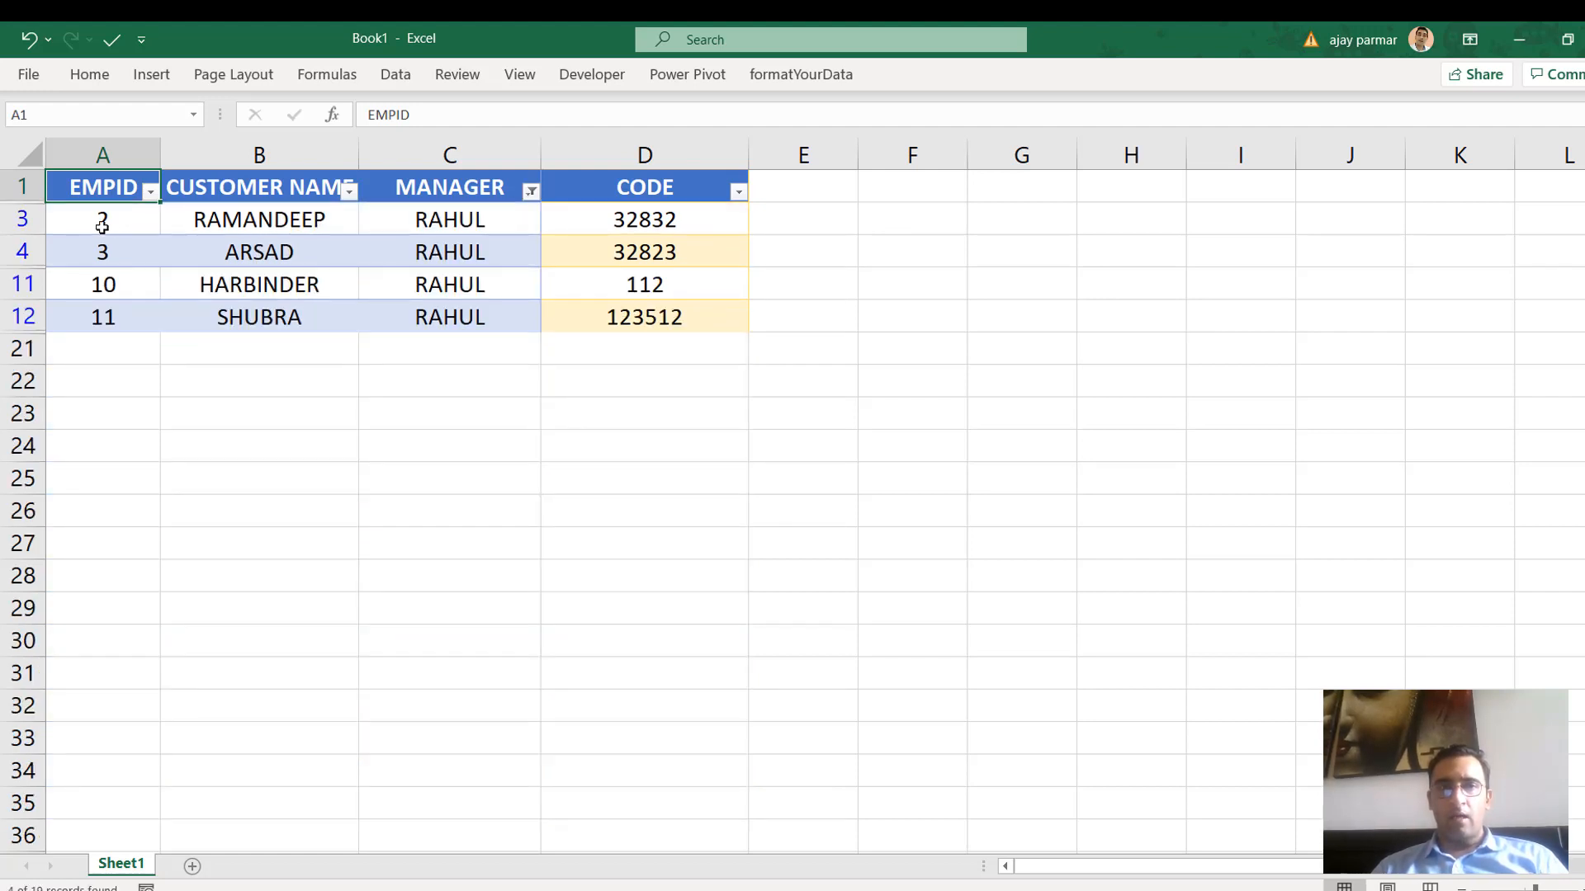
Examine the filtered manager's codes in cells D3 to D12 of Book1
{"action": "left_click", "coordinate": [146, 226]}
{"action": "left_click", "coordinate": [641, 221]}
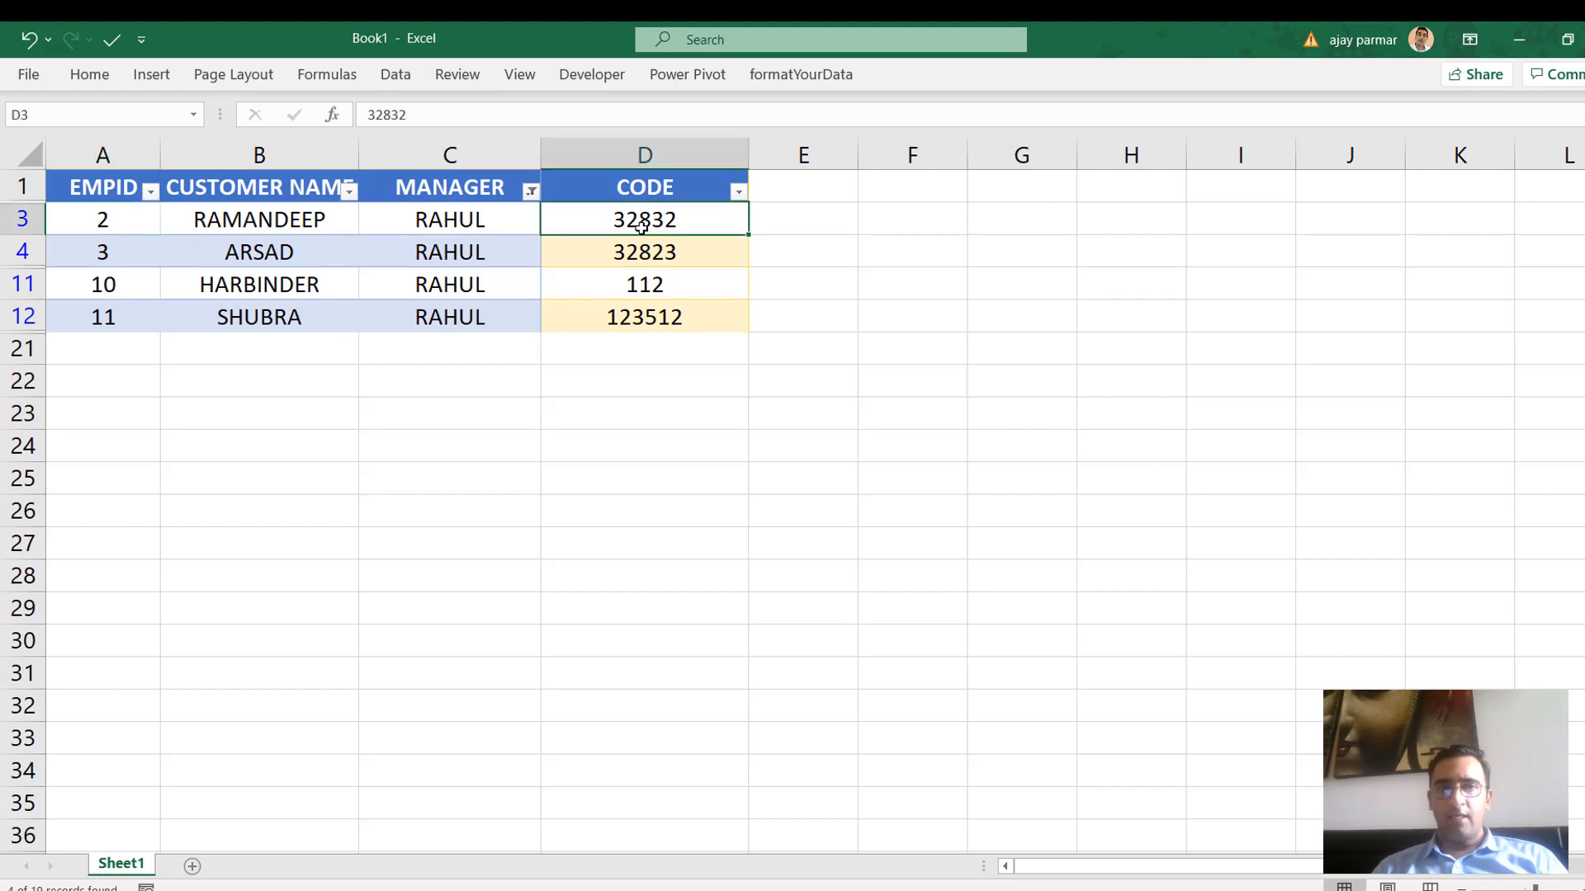
{"action": "left_click", "coordinate": [645, 312], "text": "shift"}
{"action": "left_click", "coordinate": [629, 250]}
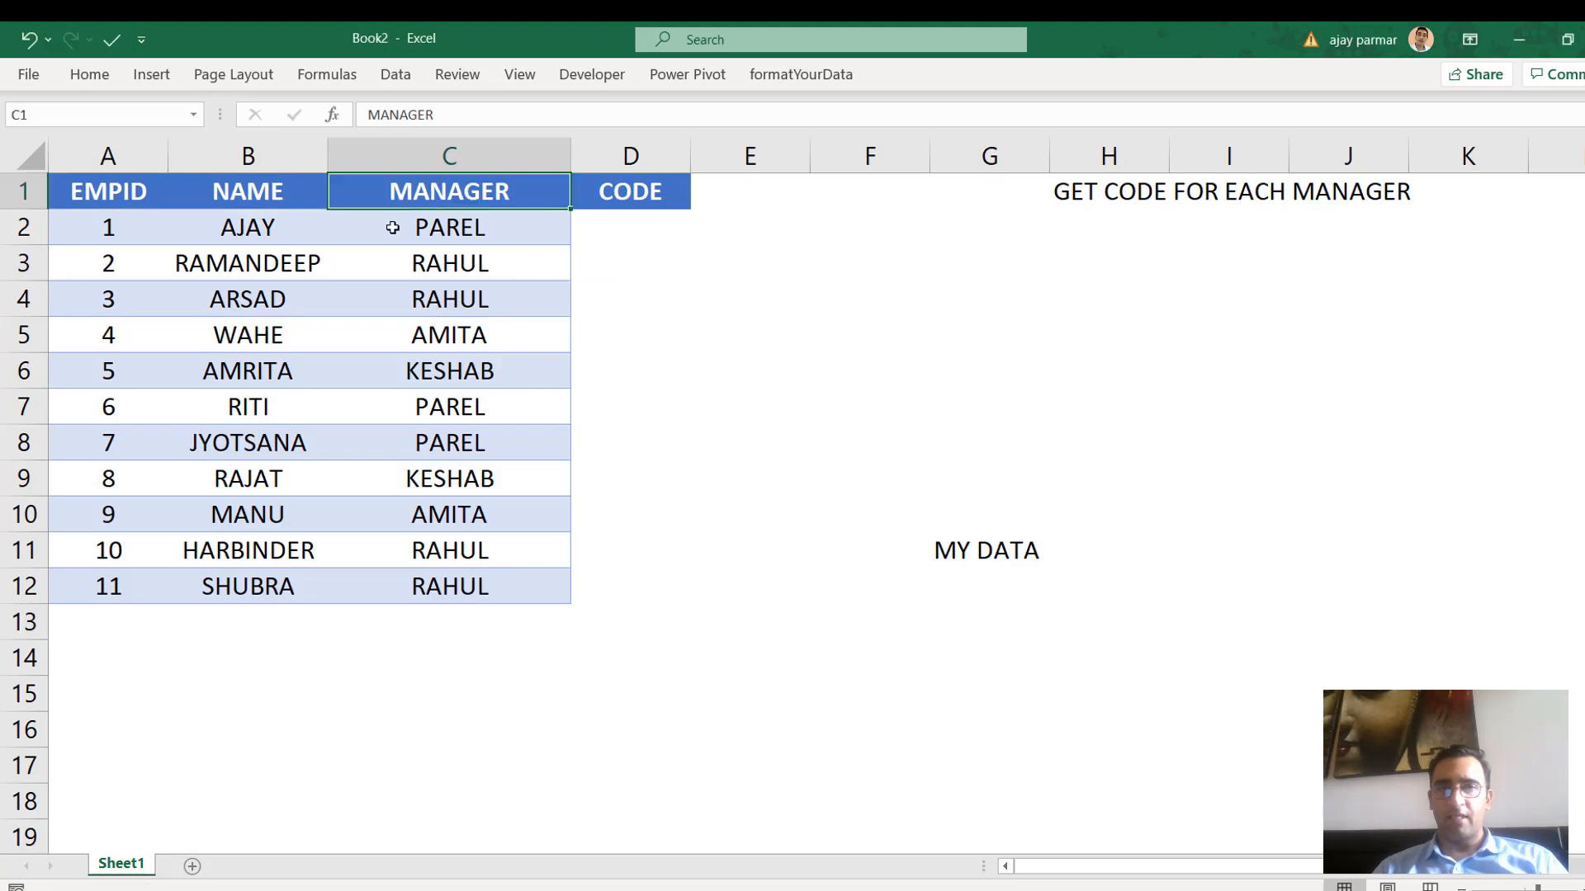
In the Book2 workbook, add filters to the header row and filter the MANAGER column to the same manager as in Book1
{"action": "left_click", "coordinate": [107, 185]}
{"action": "key", "text": "alt+d"}
{"action": "key", "text": "f"}
{"action": "key", "text": "f"}
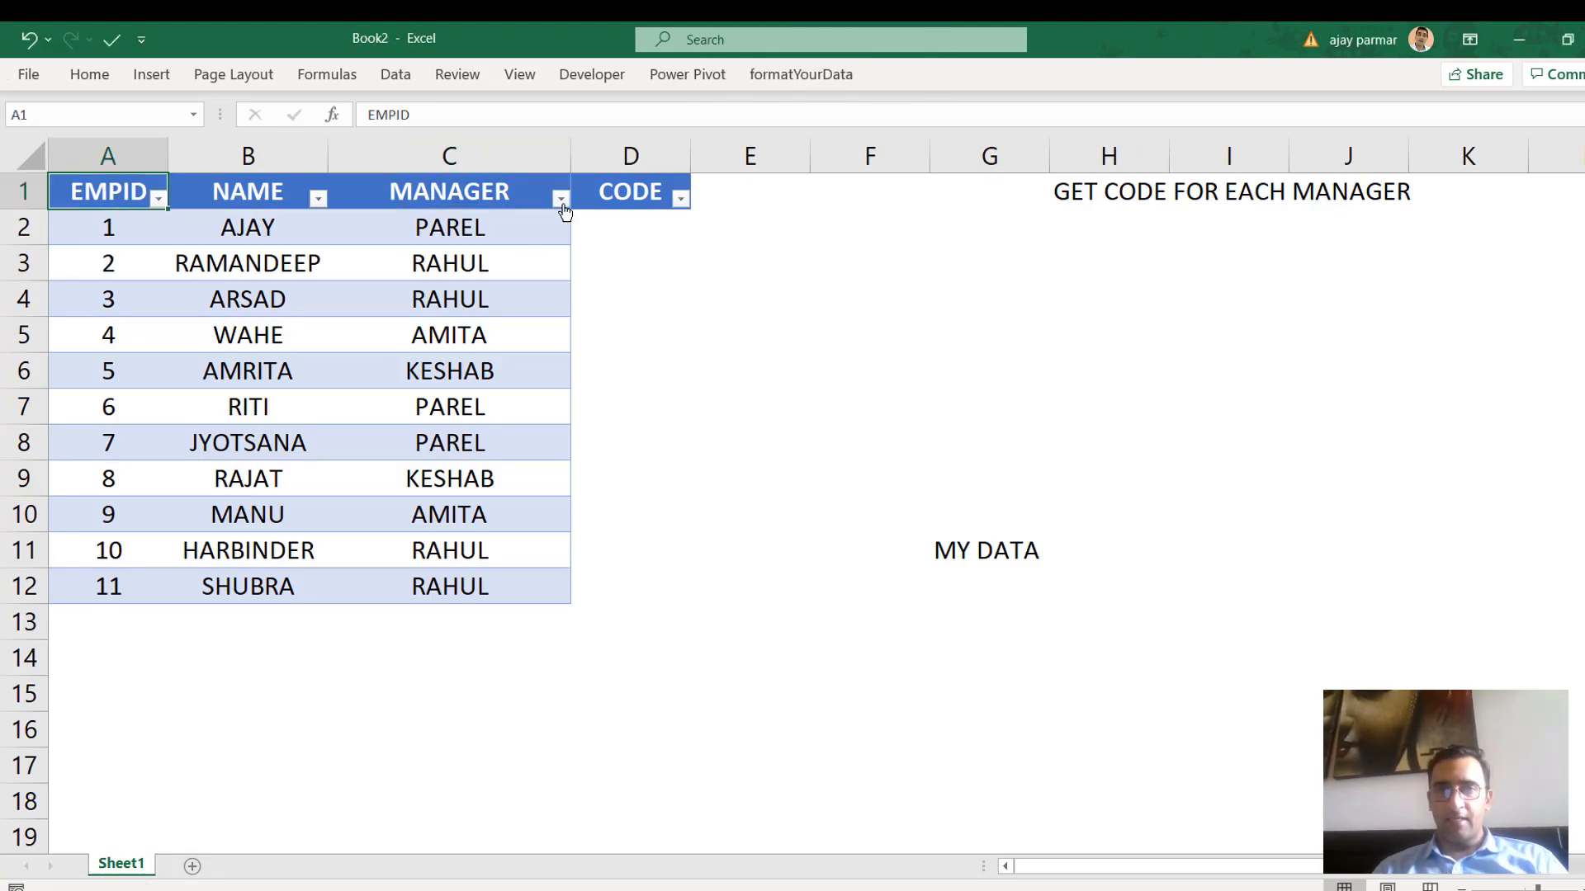
{"action": "left_click", "coordinate": [561, 199]}
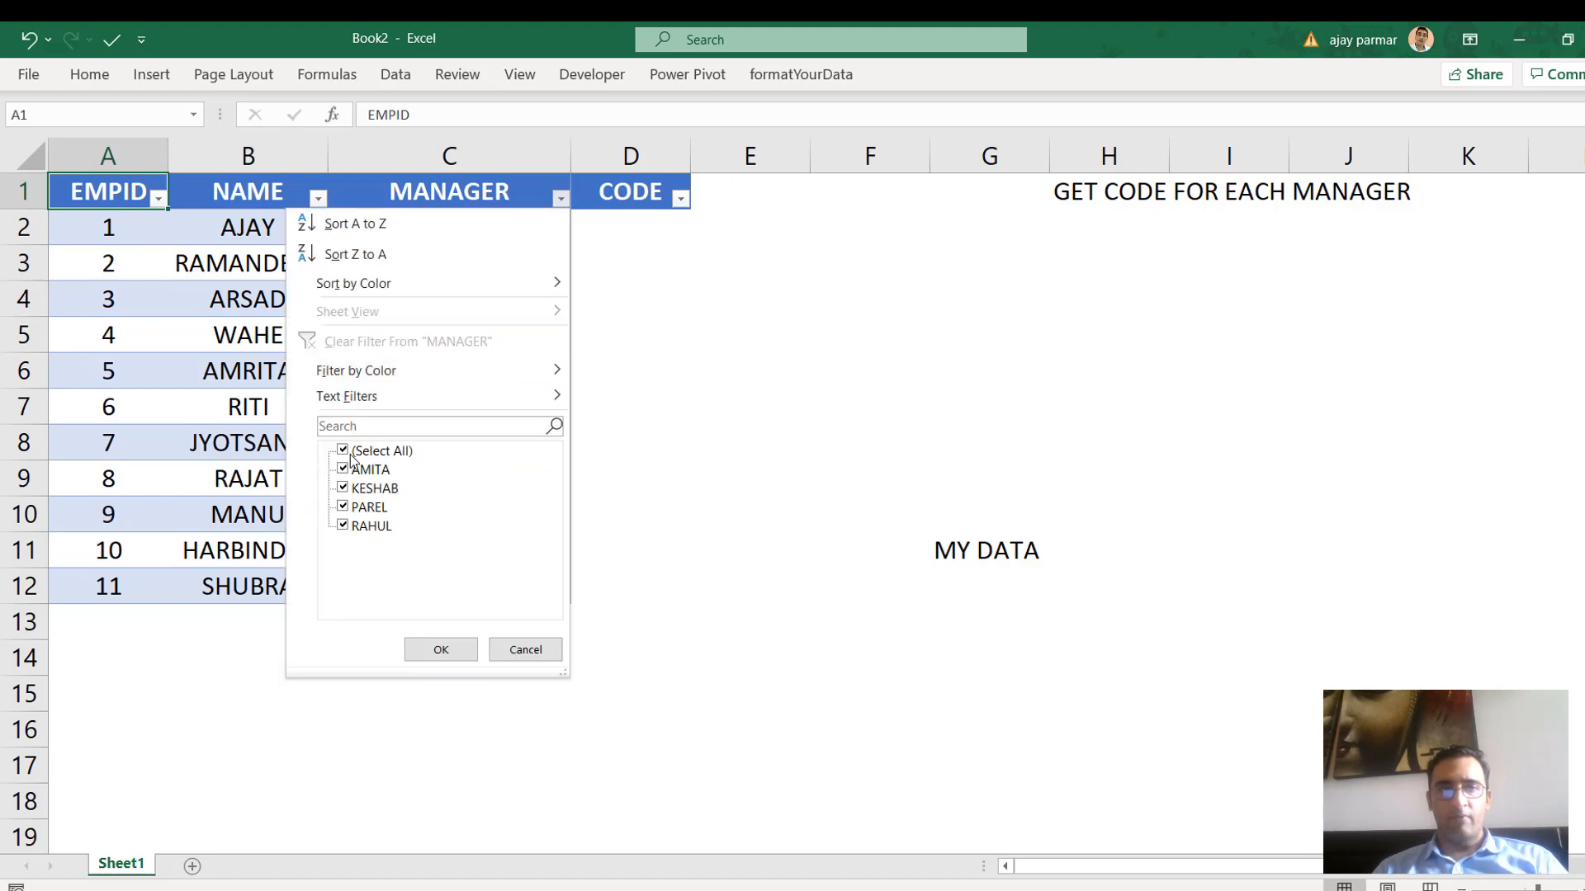
{"action": "left_click", "coordinate": [351, 456]}
{"action": "left_click", "coordinate": [342, 528]}
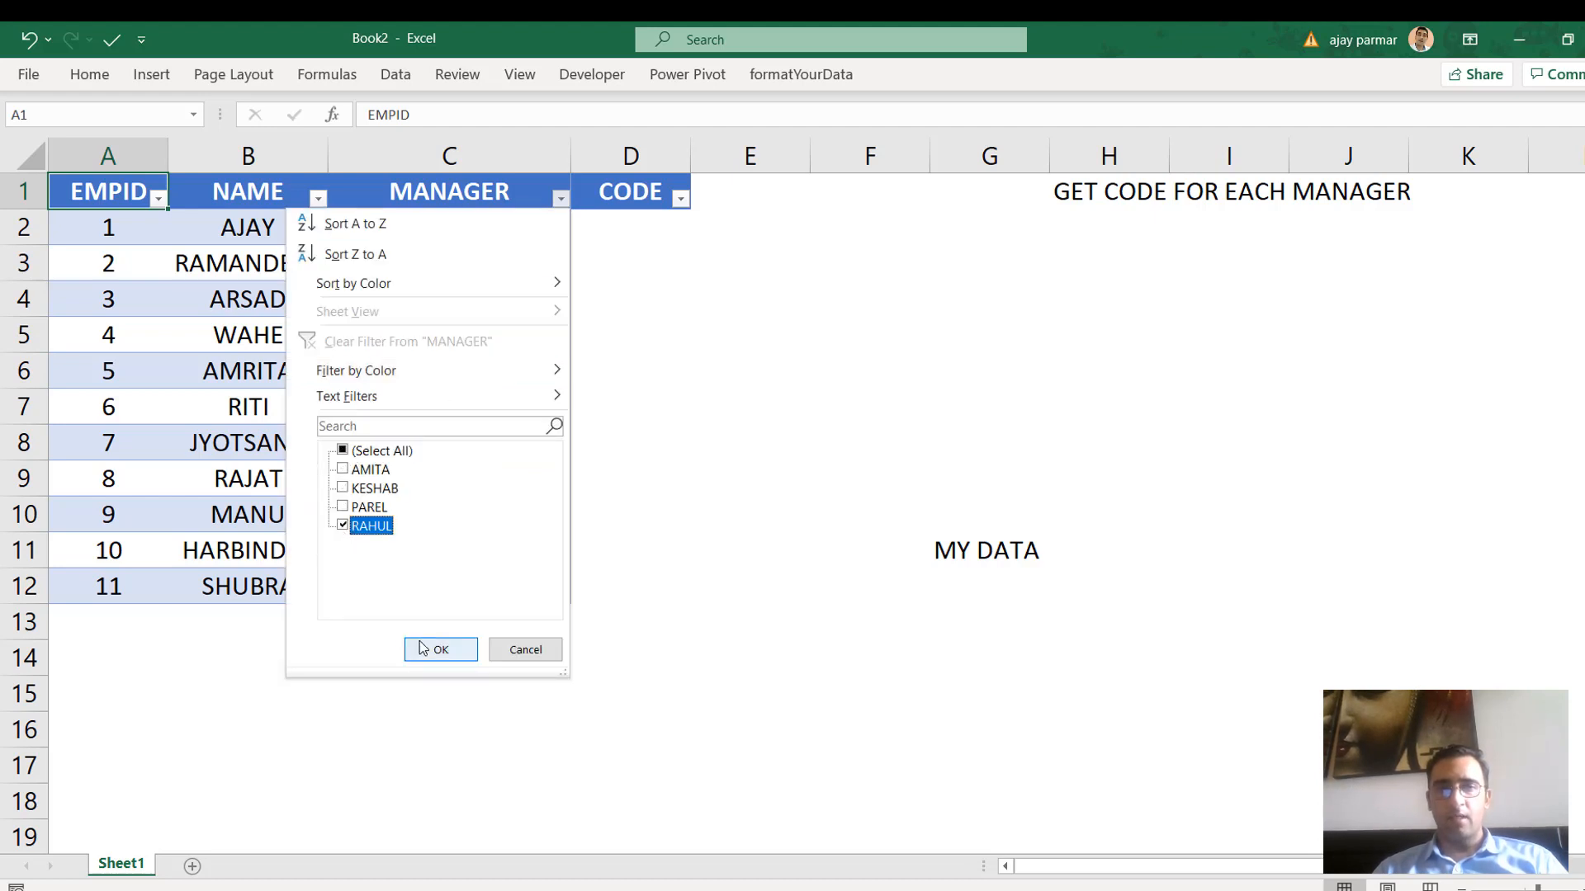
{"action": "left_click", "coordinate": [459, 658]}
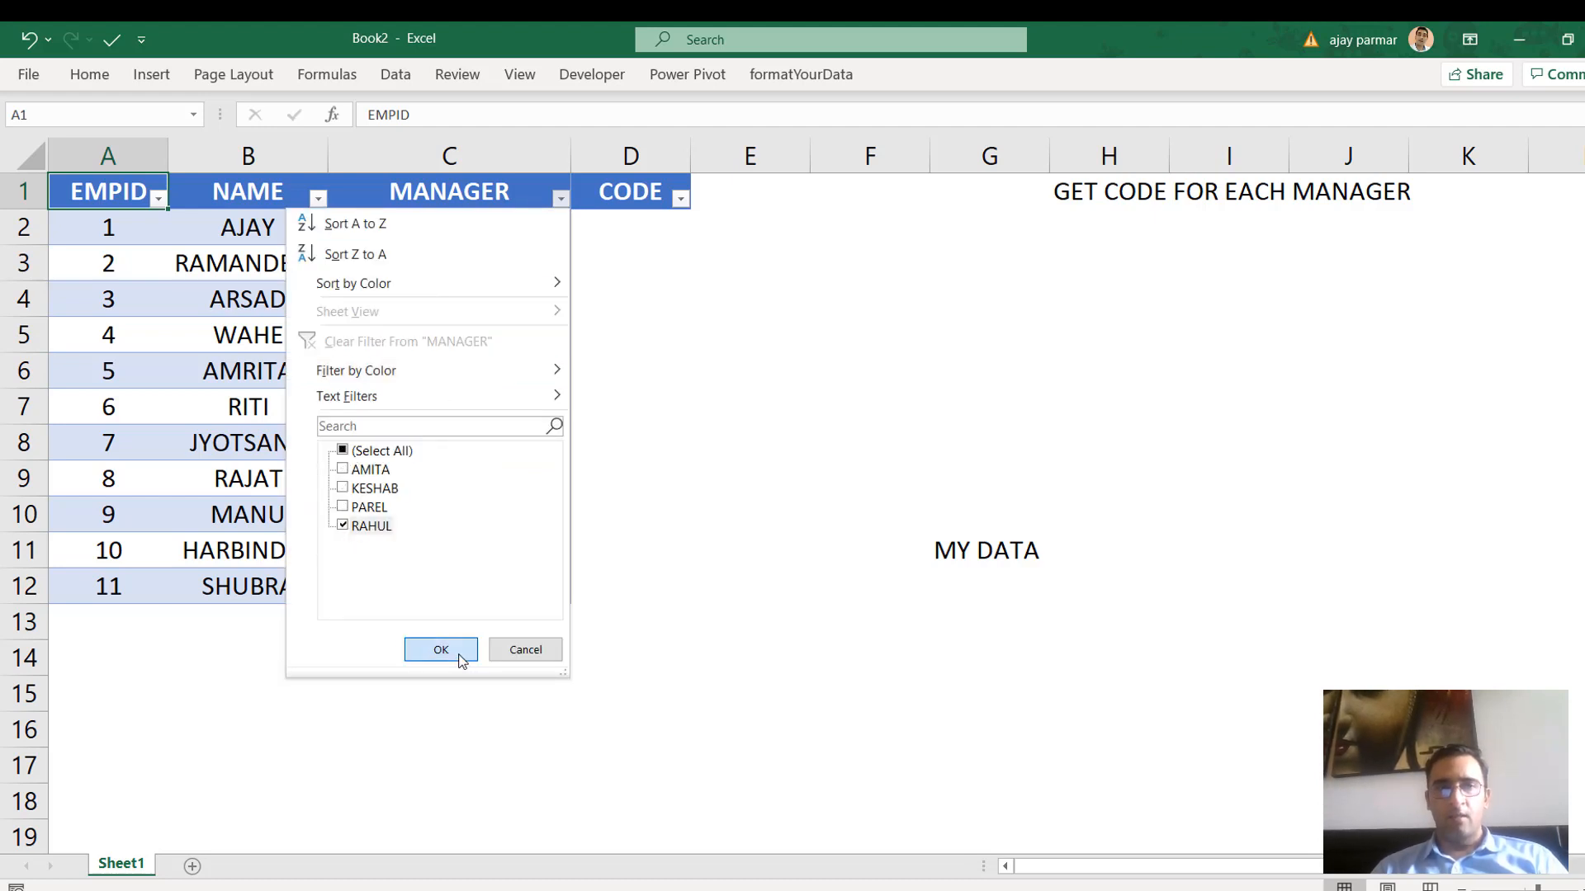
Select the visible CODE cells from D3 to D12 beside the filtered rows in Book2
{"action": "left_click", "coordinate": [651, 231]}
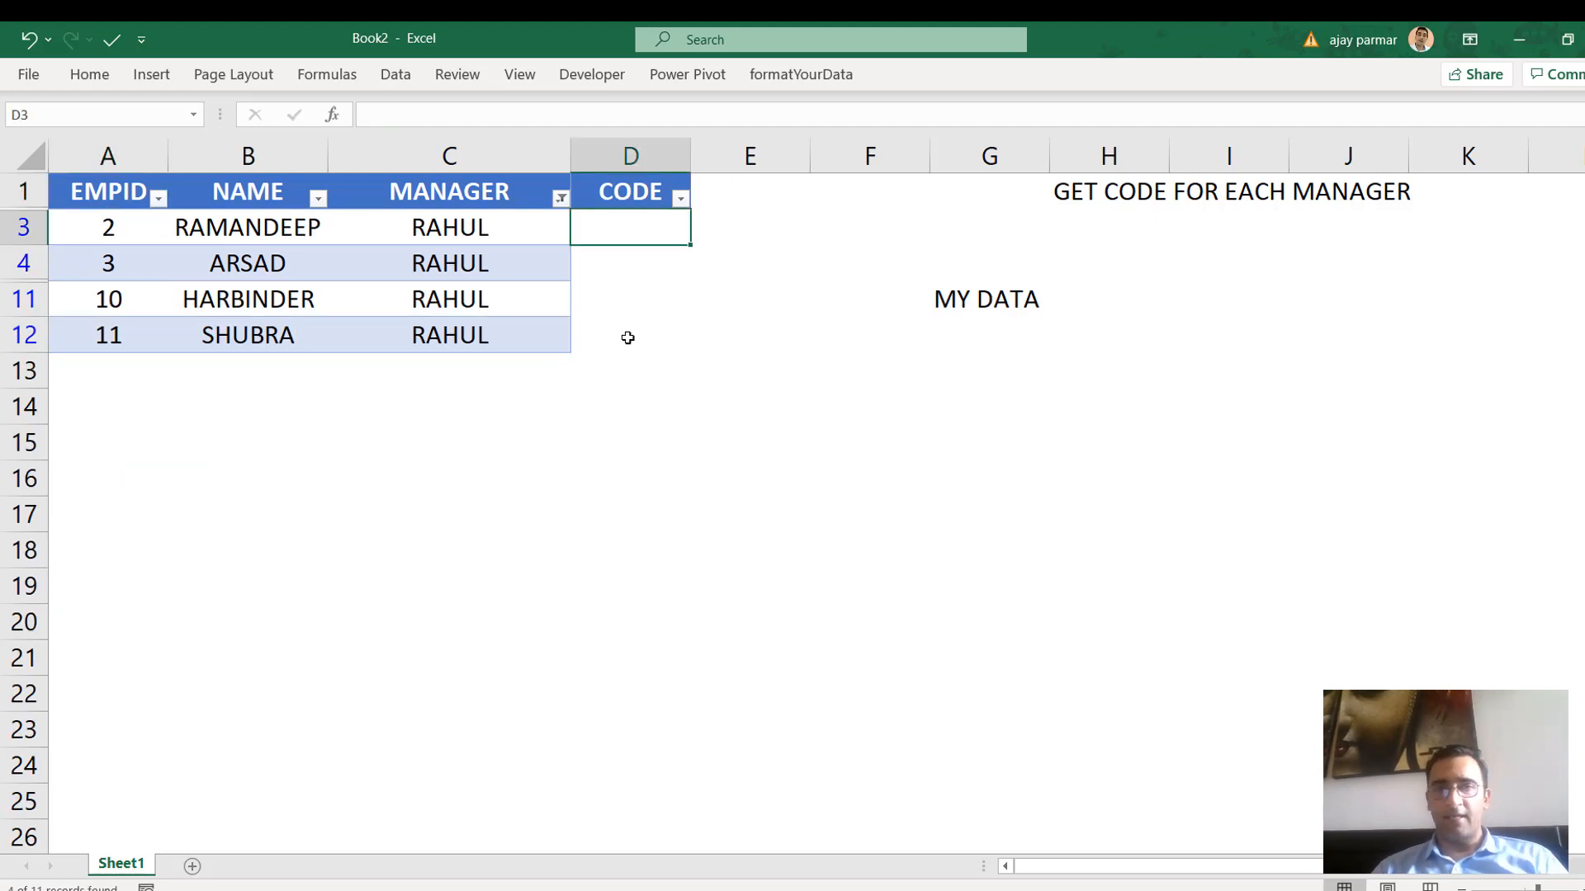
{"action": "left_click", "coordinate": [627, 340], "text": "shift"}
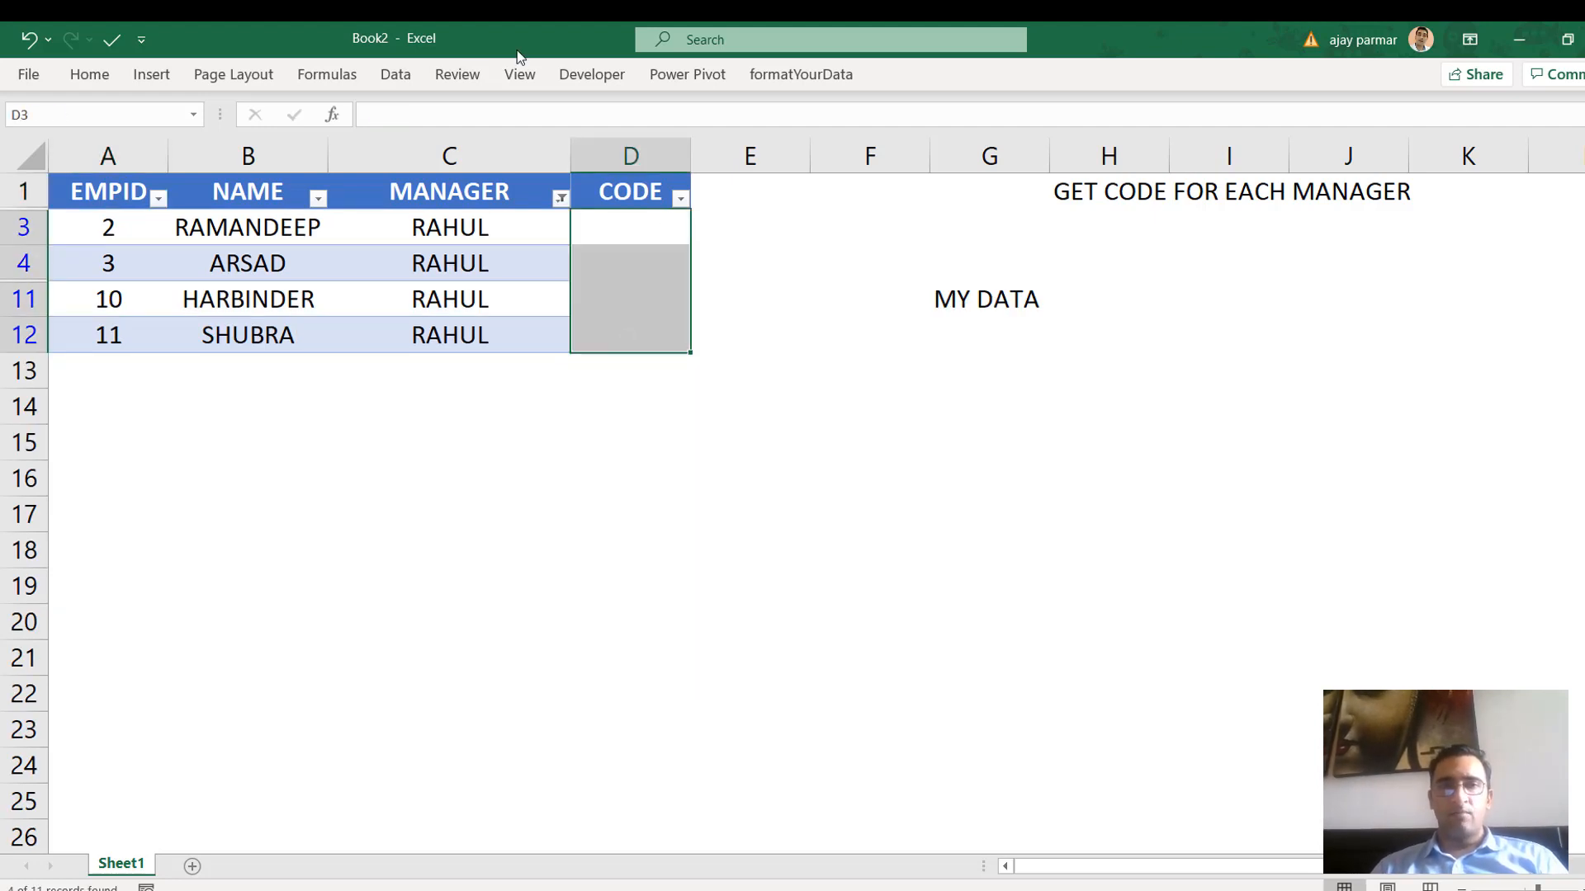
{"action": "left_click", "coordinate": [603, 87]}
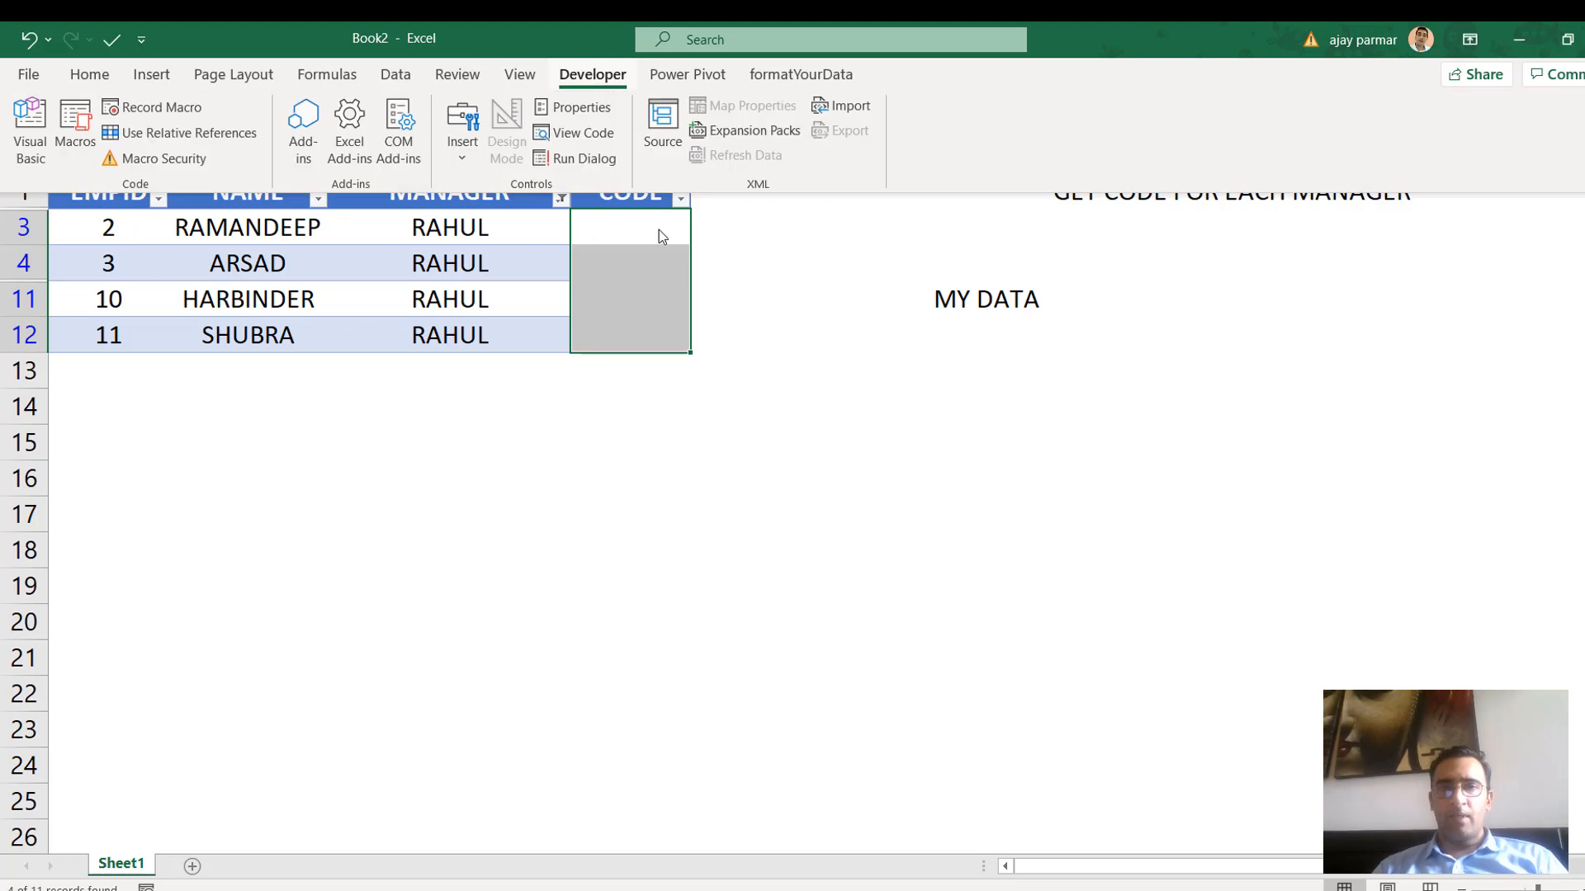
{"action": "left_click", "coordinate": [618, 334]}
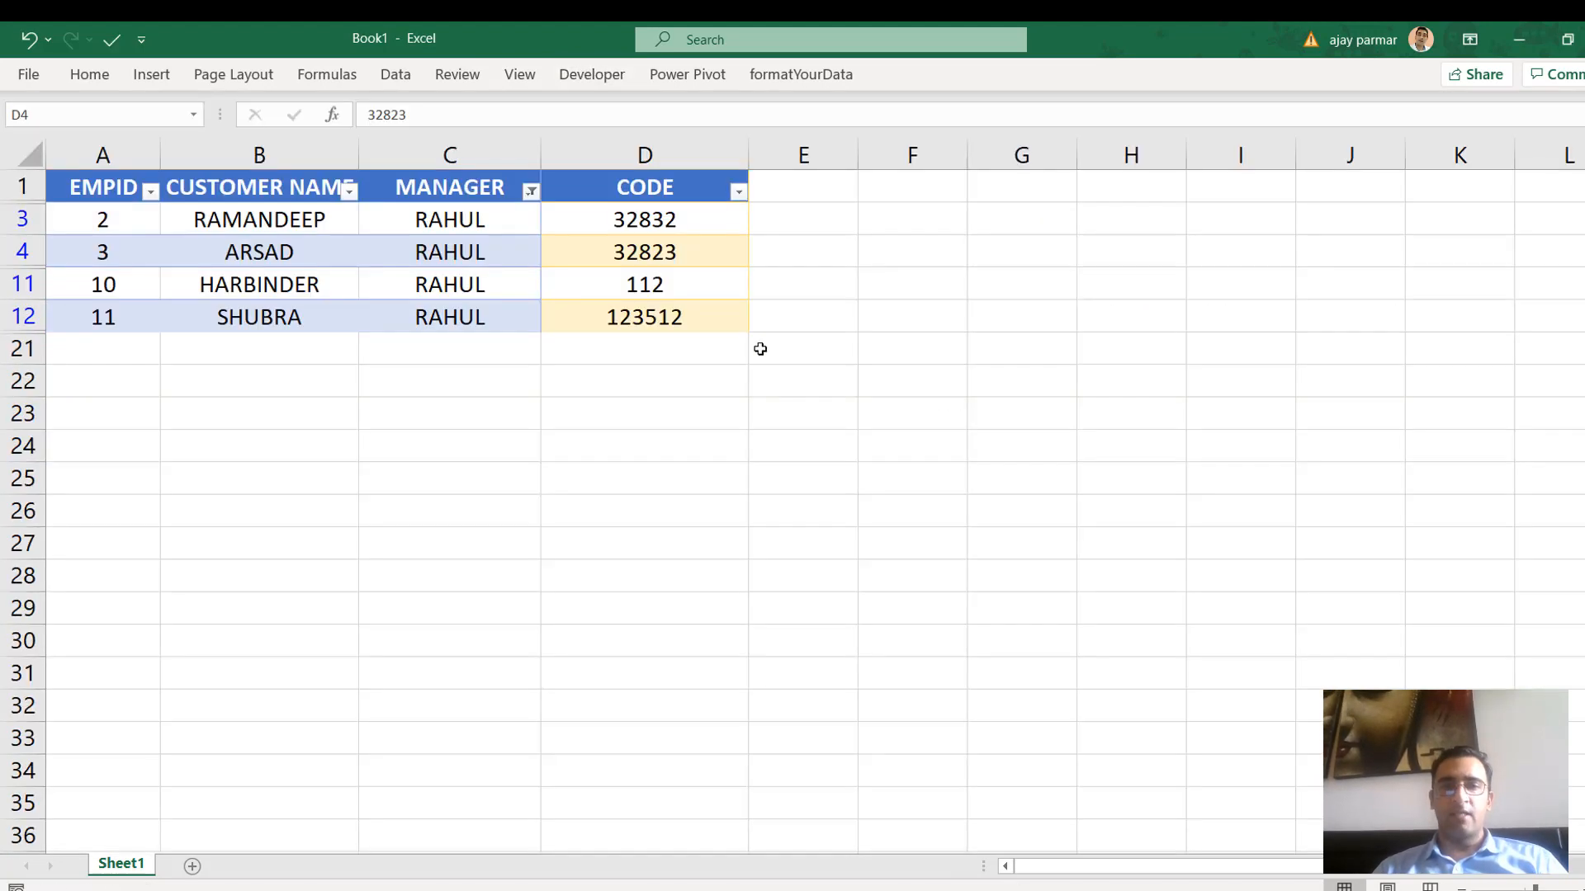
Copy the filtered codes in D3 to D12 of Book1 and paste them into Book2 starting at cell D3
{"action": "left_click", "coordinate": [702, 252]}
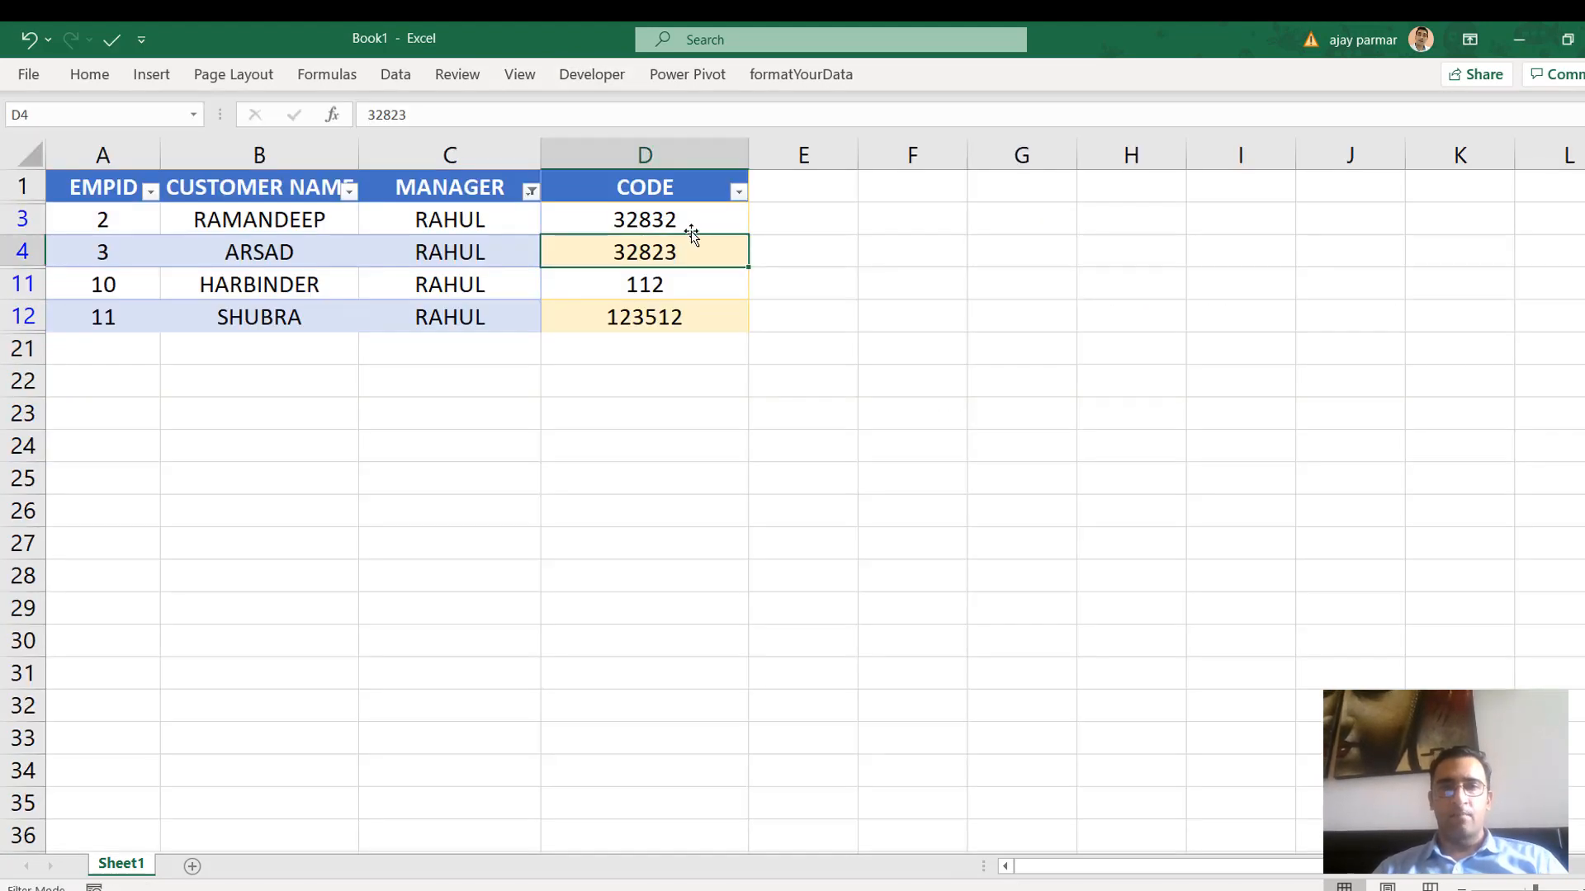
{"action": "left_click", "coordinate": [665, 219]}
{"action": "left_click", "coordinate": [676, 315], "text": "shift"}
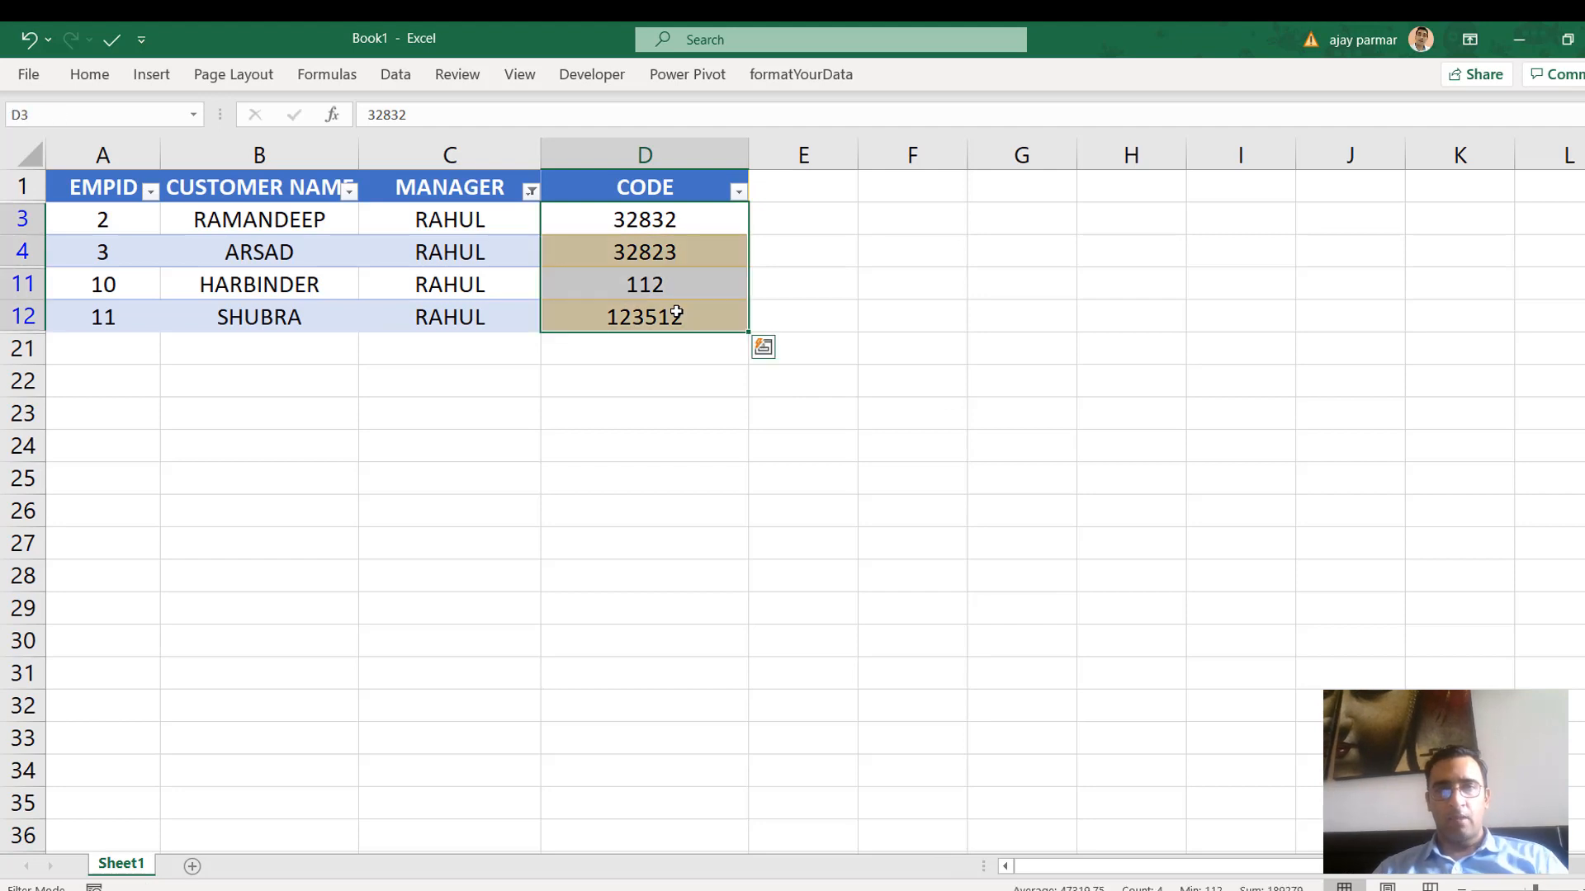
{"action": "key", "text": "ctrl+c"}
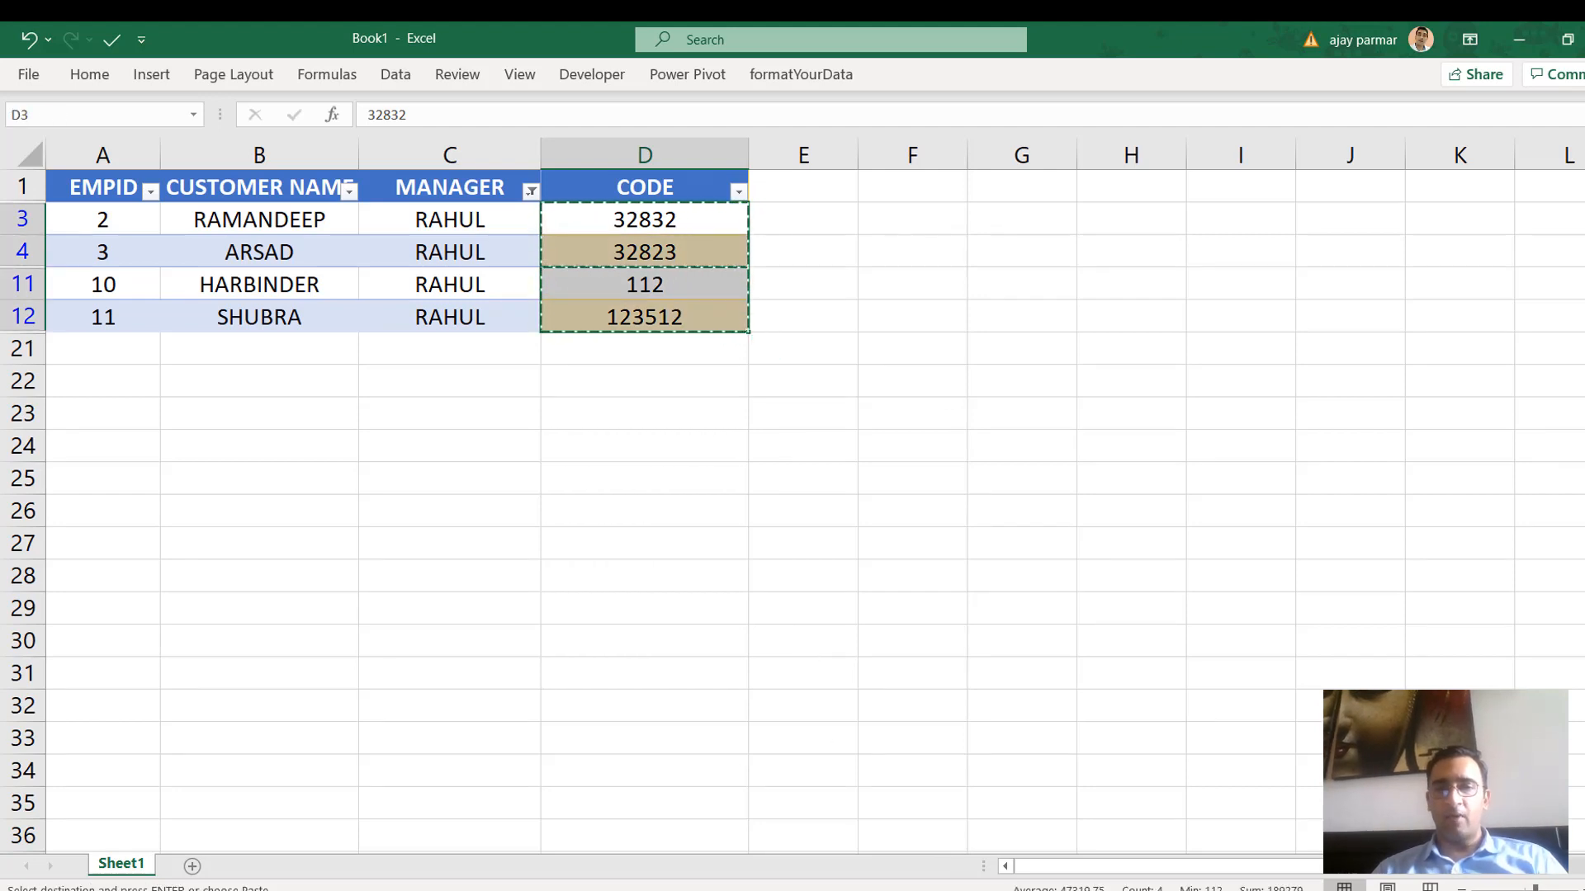
{"action": "key", "text": "alt+Tab"}
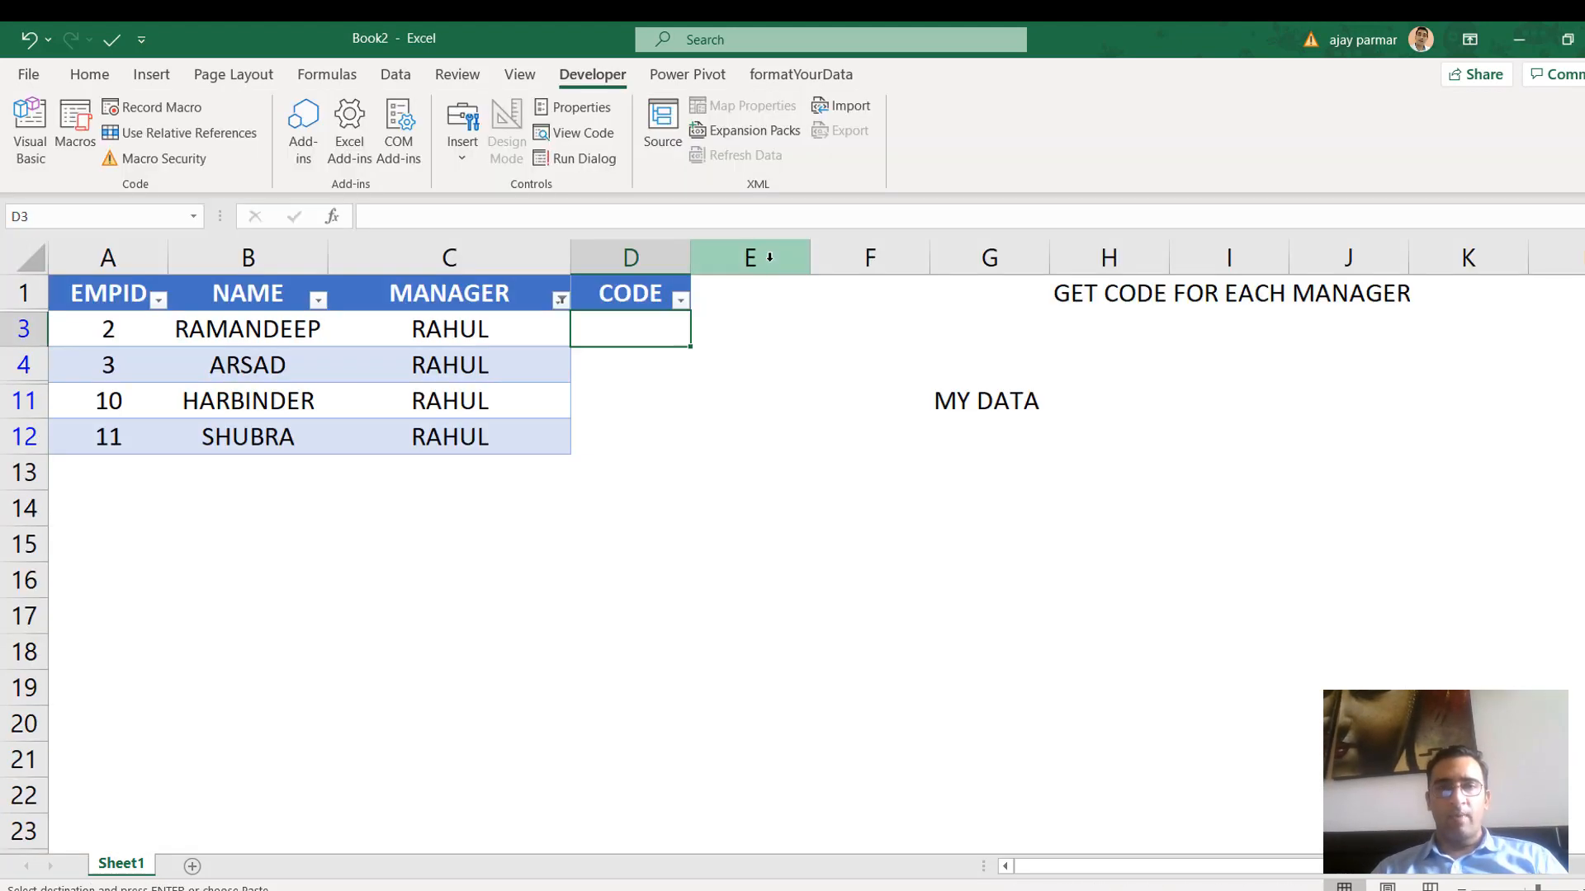
{"action": "key", "text": "ctrl+v"}
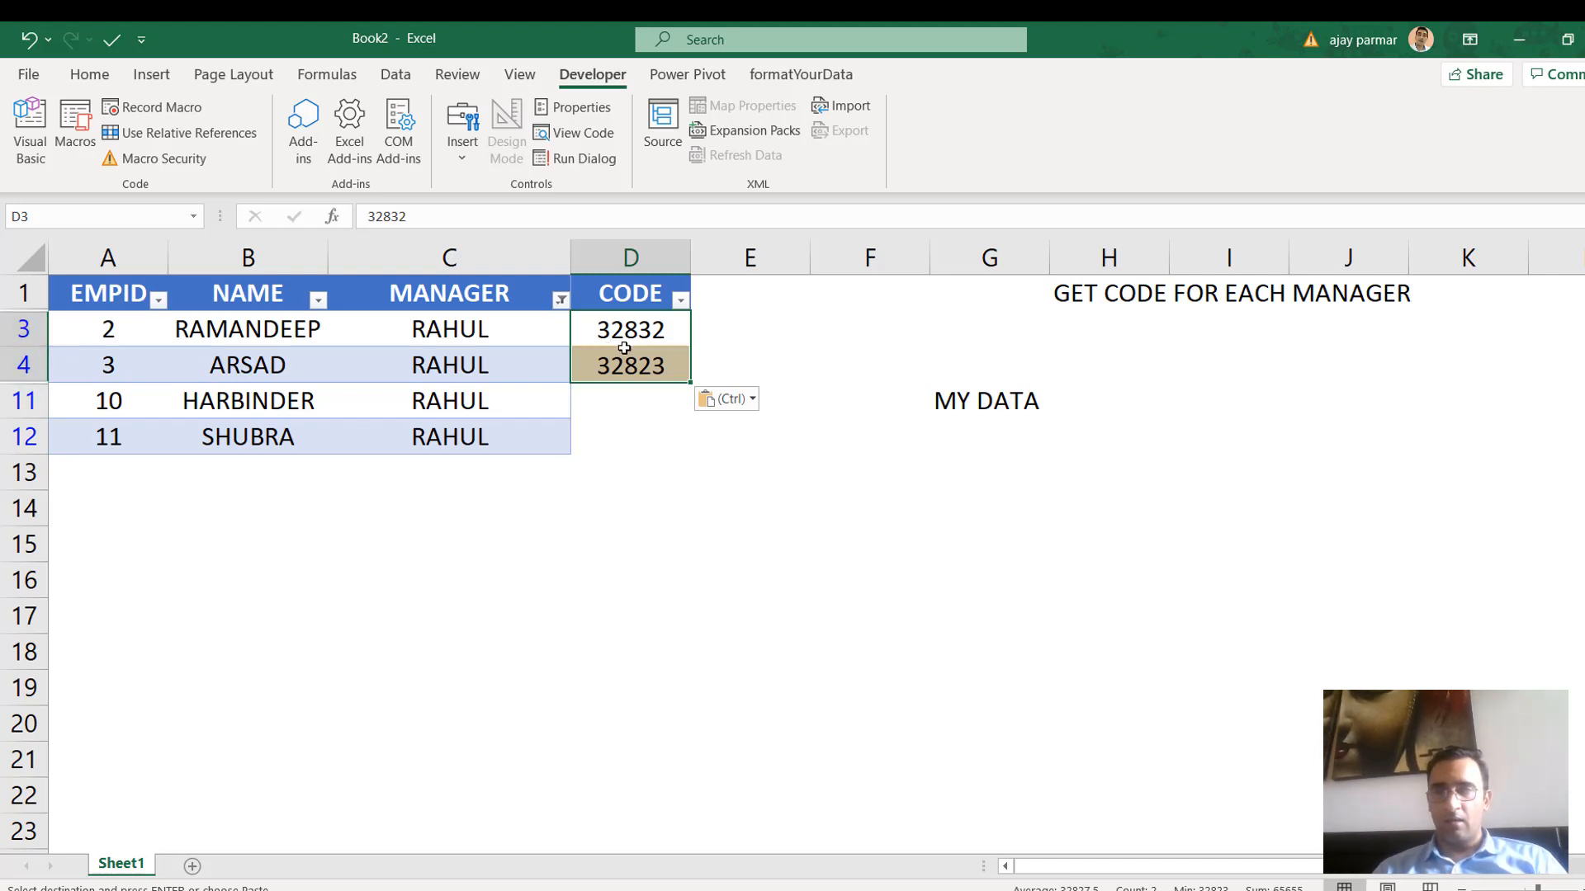
Show all rows of the Book2 table and examine which managers the pasted codes landed beside
{"action": "left_click", "coordinate": [453, 302]}
{"action": "key", "text": "alt+d"}
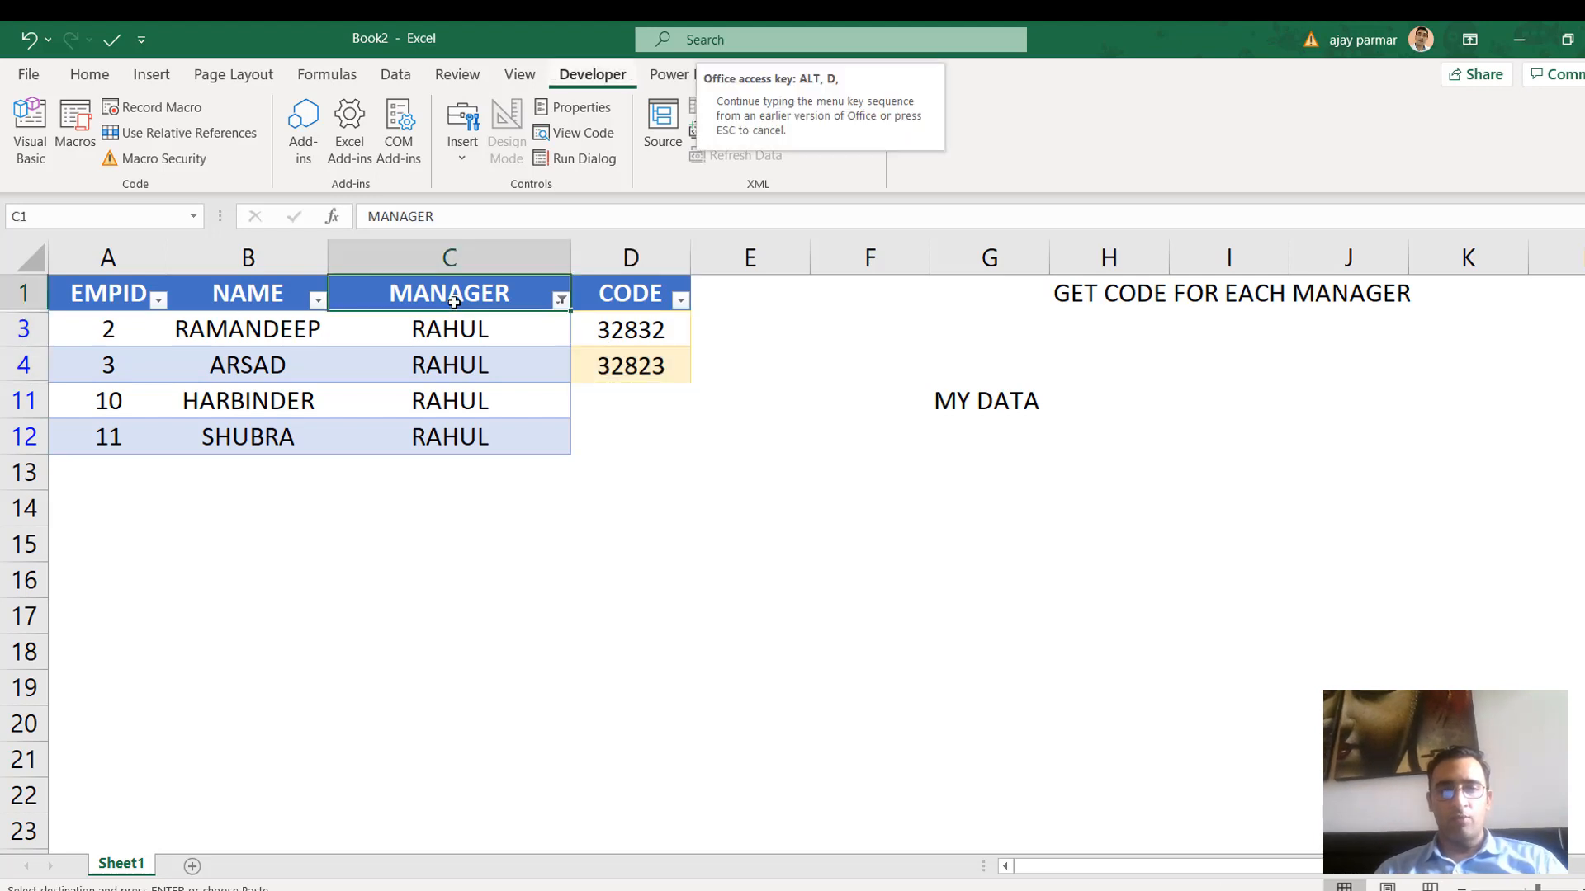
{"action": "key", "text": "f"}
{"action": "key", "text": "s"}
{"action": "left_click", "coordinate": [478, 434]}
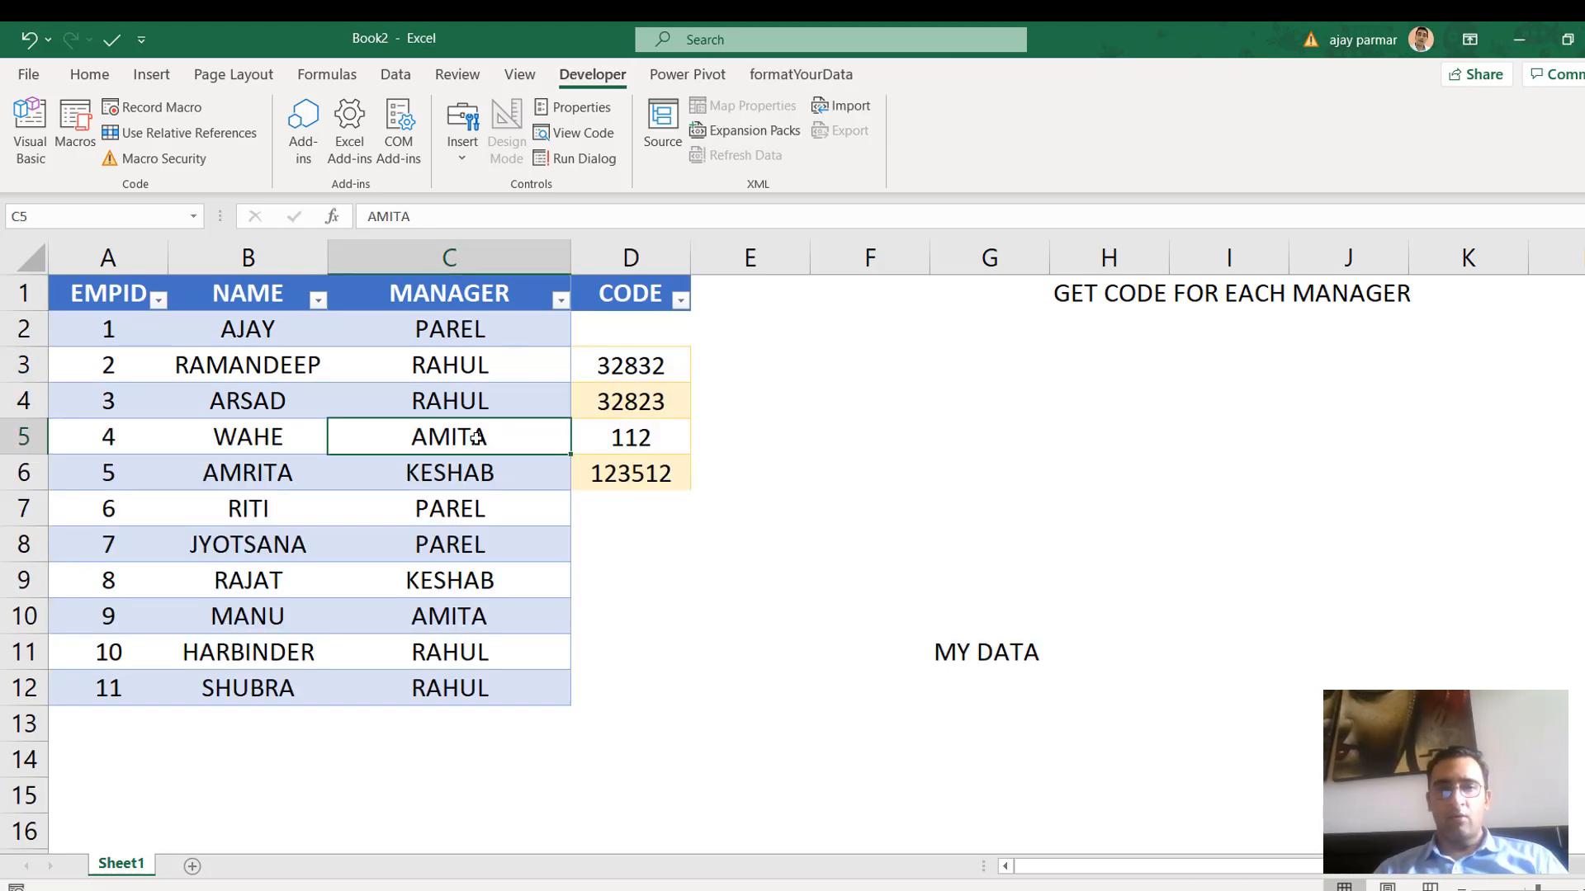
{"action": "left_click", "coordinate": [641, 441], "text": "shift"}
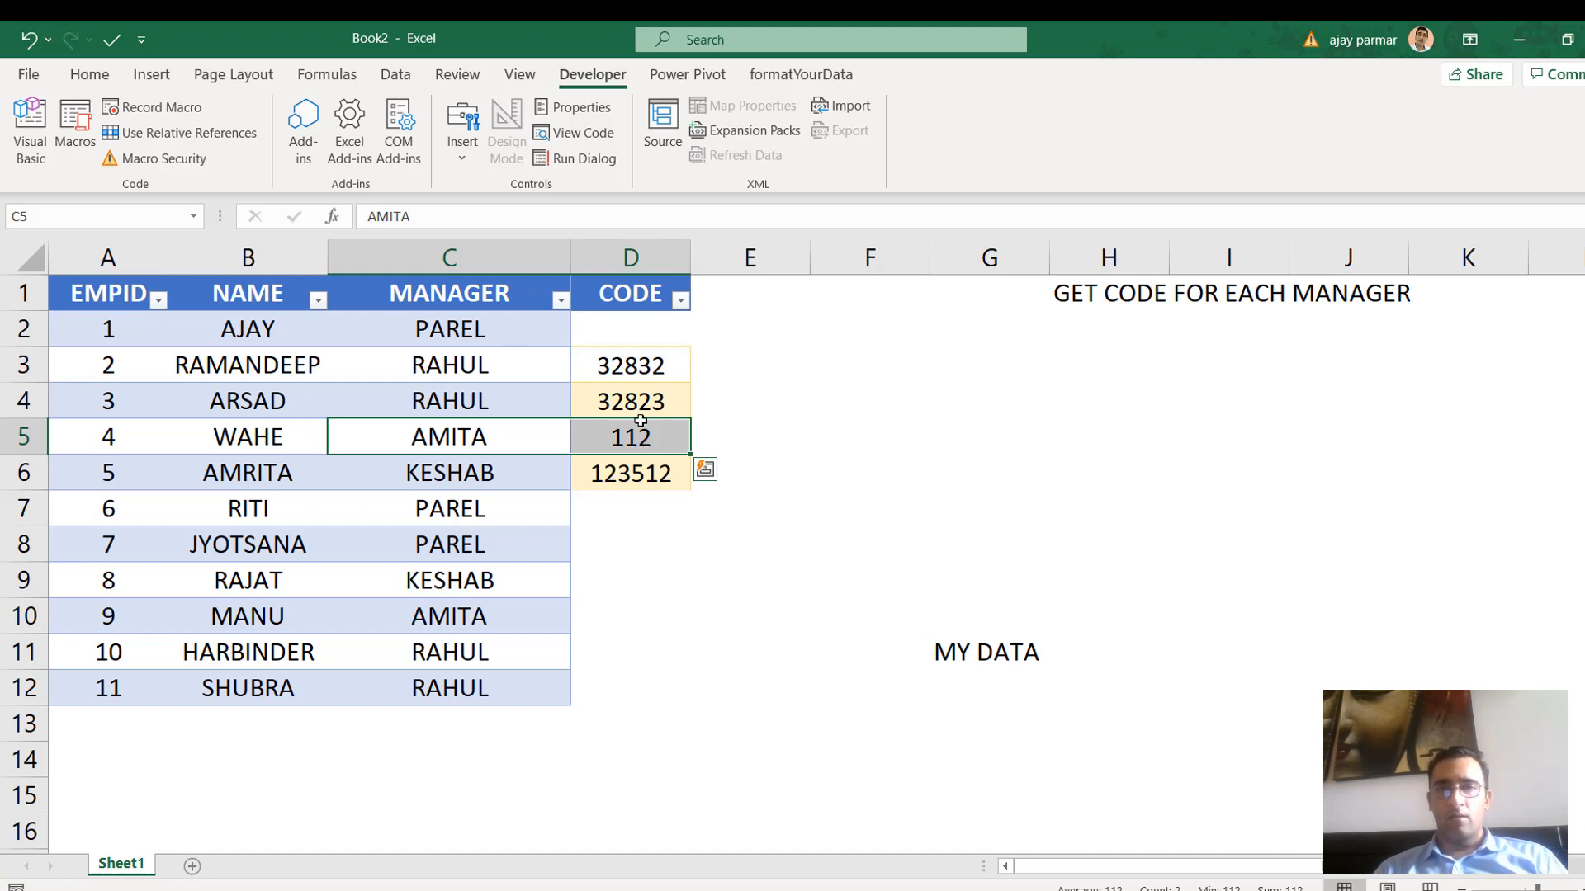
{"action": "left_click", "coordinate": [705, 470]}
Clear the pasted codes from D3 to D6, and undo both that deletion and the removal of the manager filter
{"action": "left_click", "coordinate": [637, 366]}
{"action": "left_click", "coordinate": [655, 479], "text": "shift"}
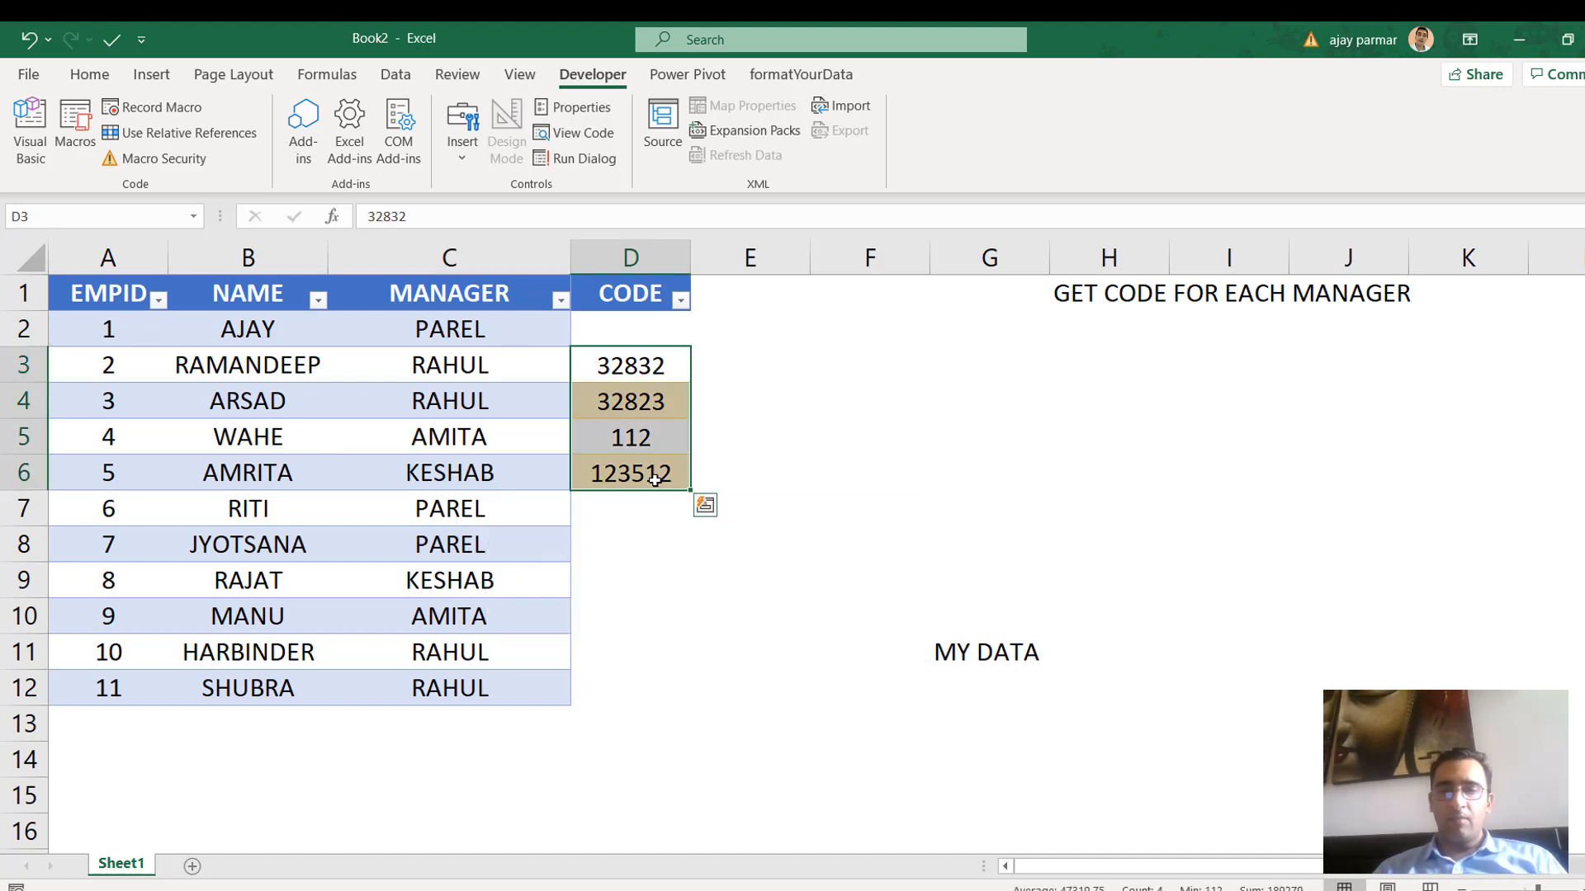
{"action": "key", "text": "Delete"}
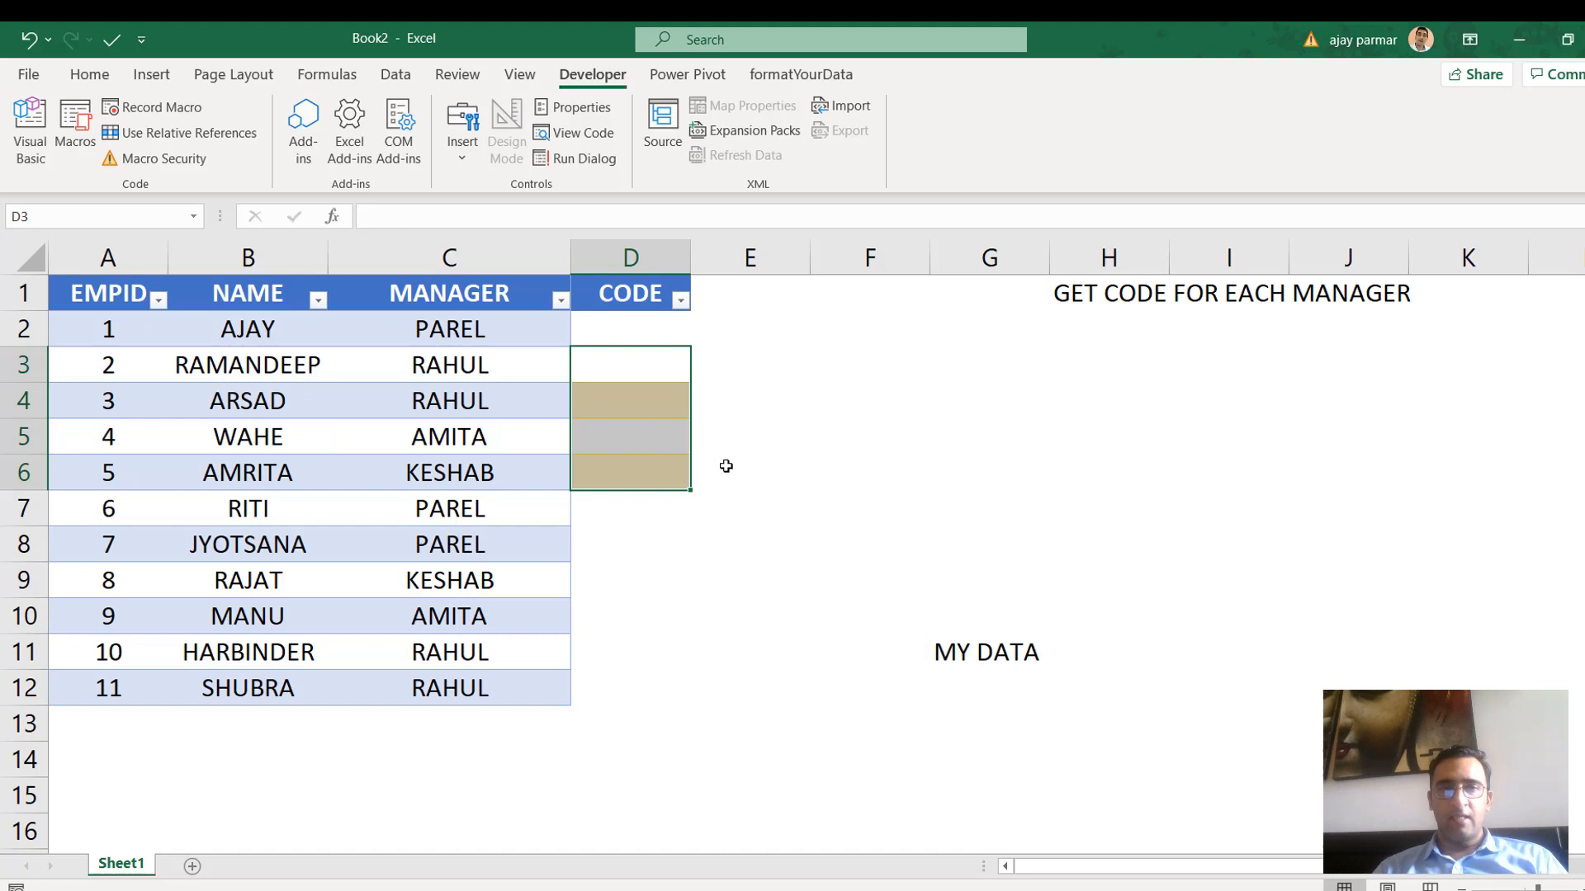
{"action": "left_click", "coordinate": [483, 338]}
{"action": "key", "text": "ctrl+z"}
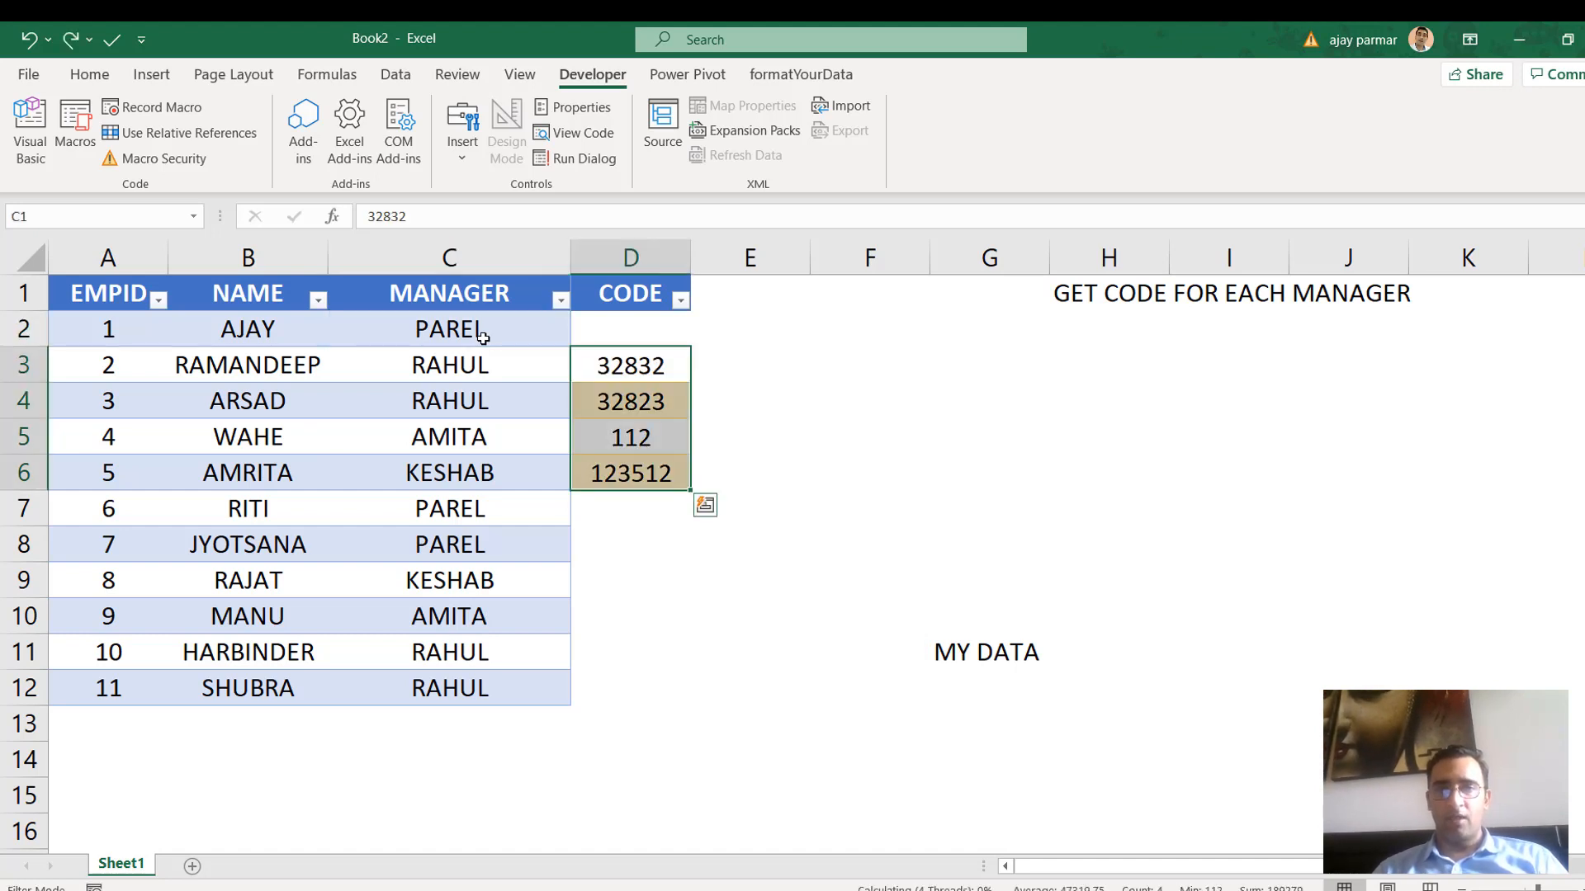
{"action": "key", "text": "ctrl+z"}
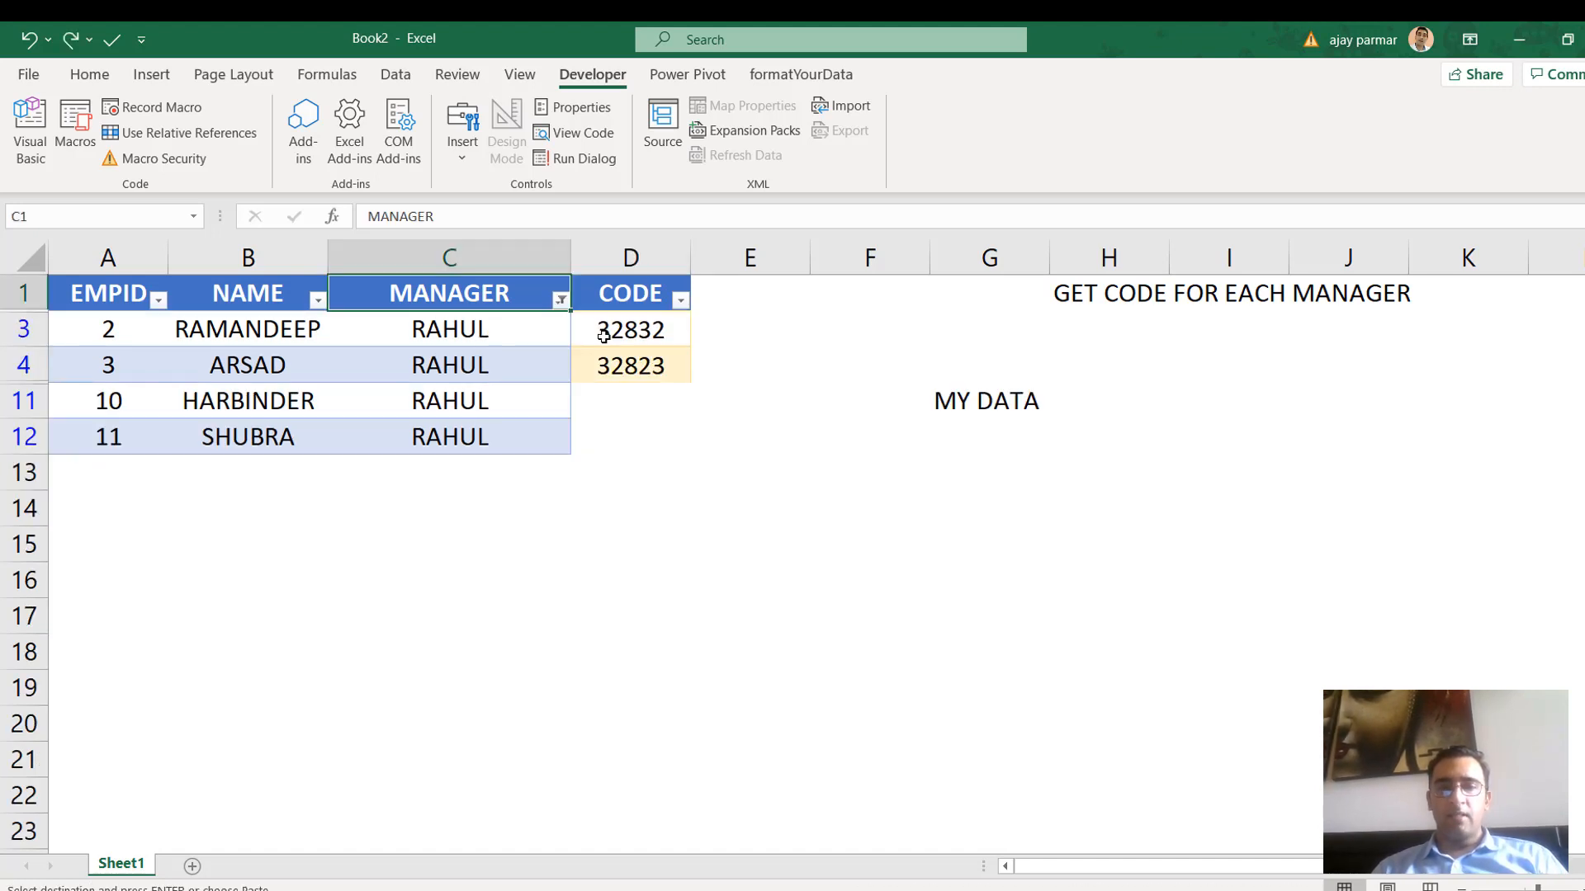
Remove the filters from the Book2 table and clear the contents of CODE cells D2 to D7
{"action": "key", "text": "ctrl+shift+l"}
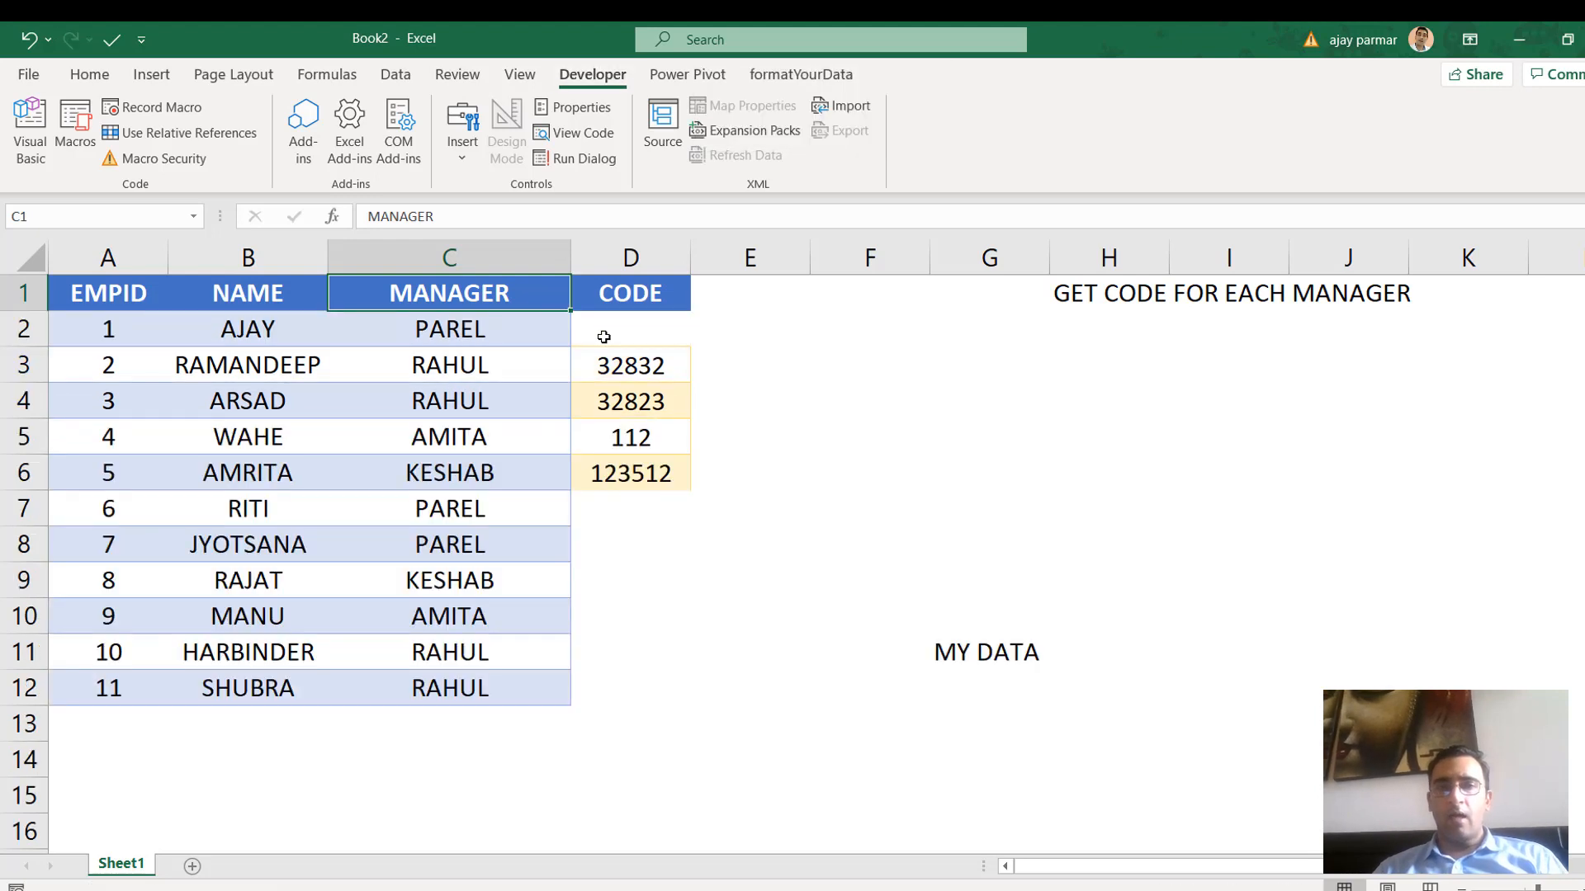
{"action": "left_click", "coordinate": [608, 337]}
{"action": "left_click", "coordinate": [659, 503], "text": "shift"}
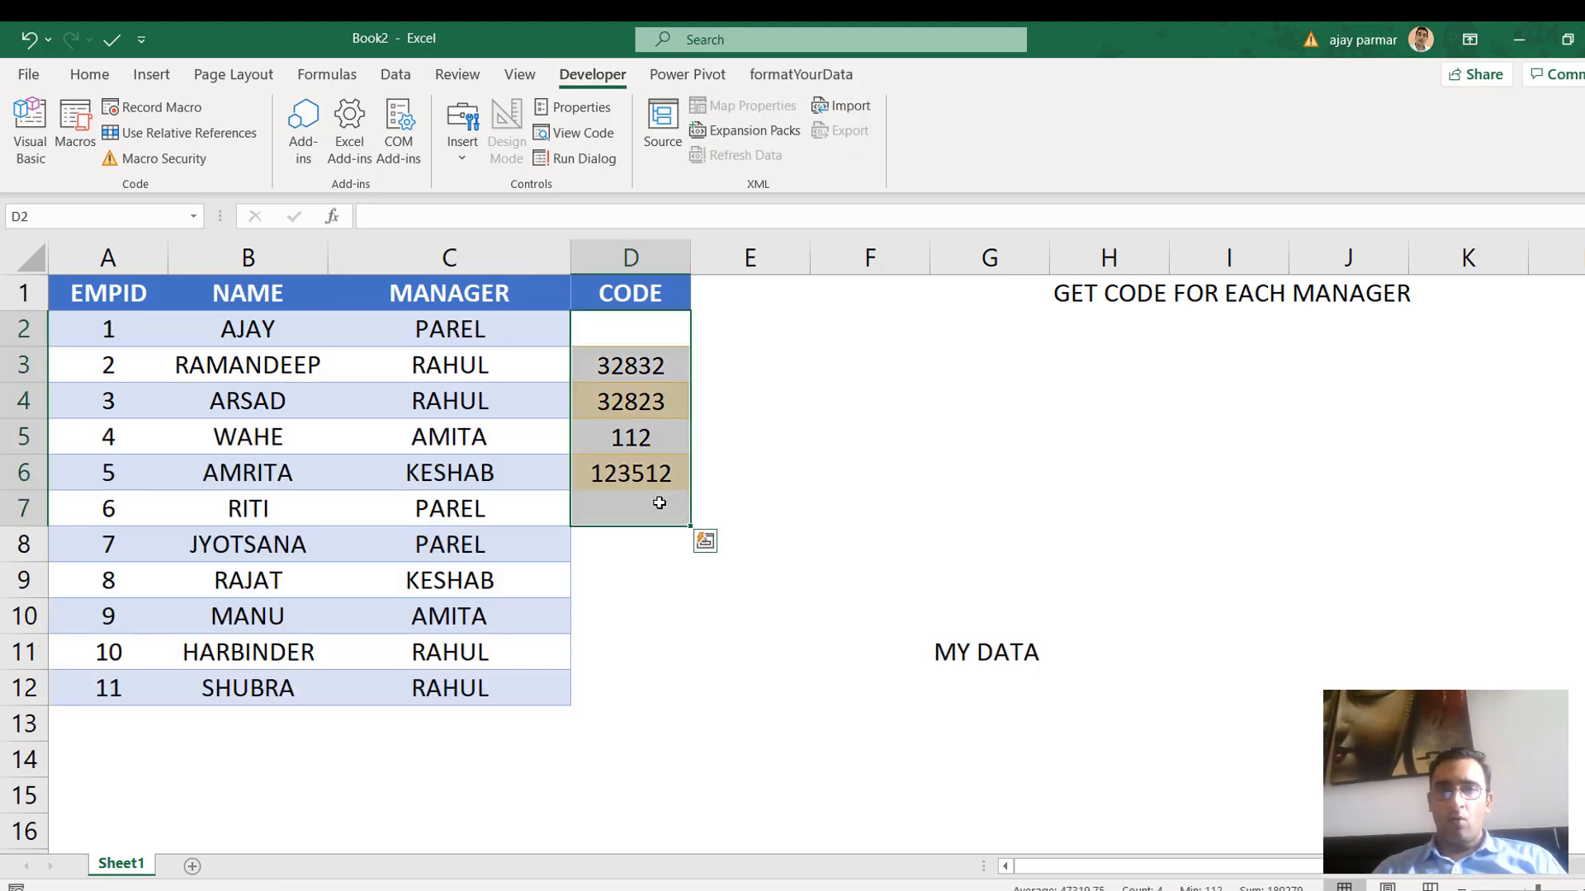
{"action": "key", "text": "Delete"}
{"action": "left_click", "coordinate": [631, 329]}
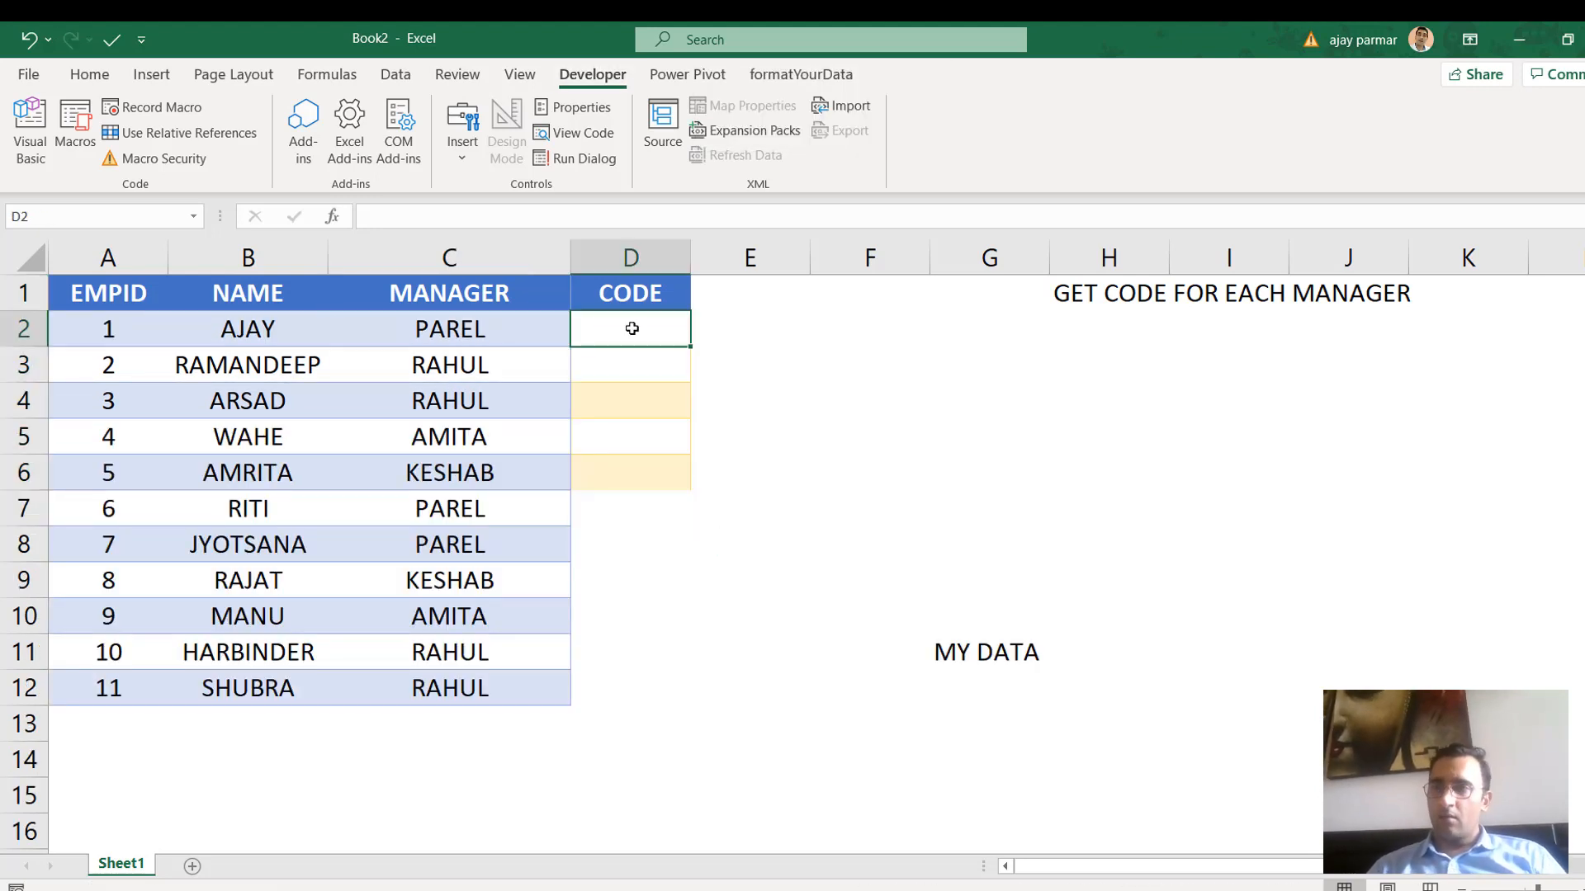
Examine the MANAGER column against CODE cells D2 to D6 in Book2
{"action": "left_click", "coordinate": [367, 294]}
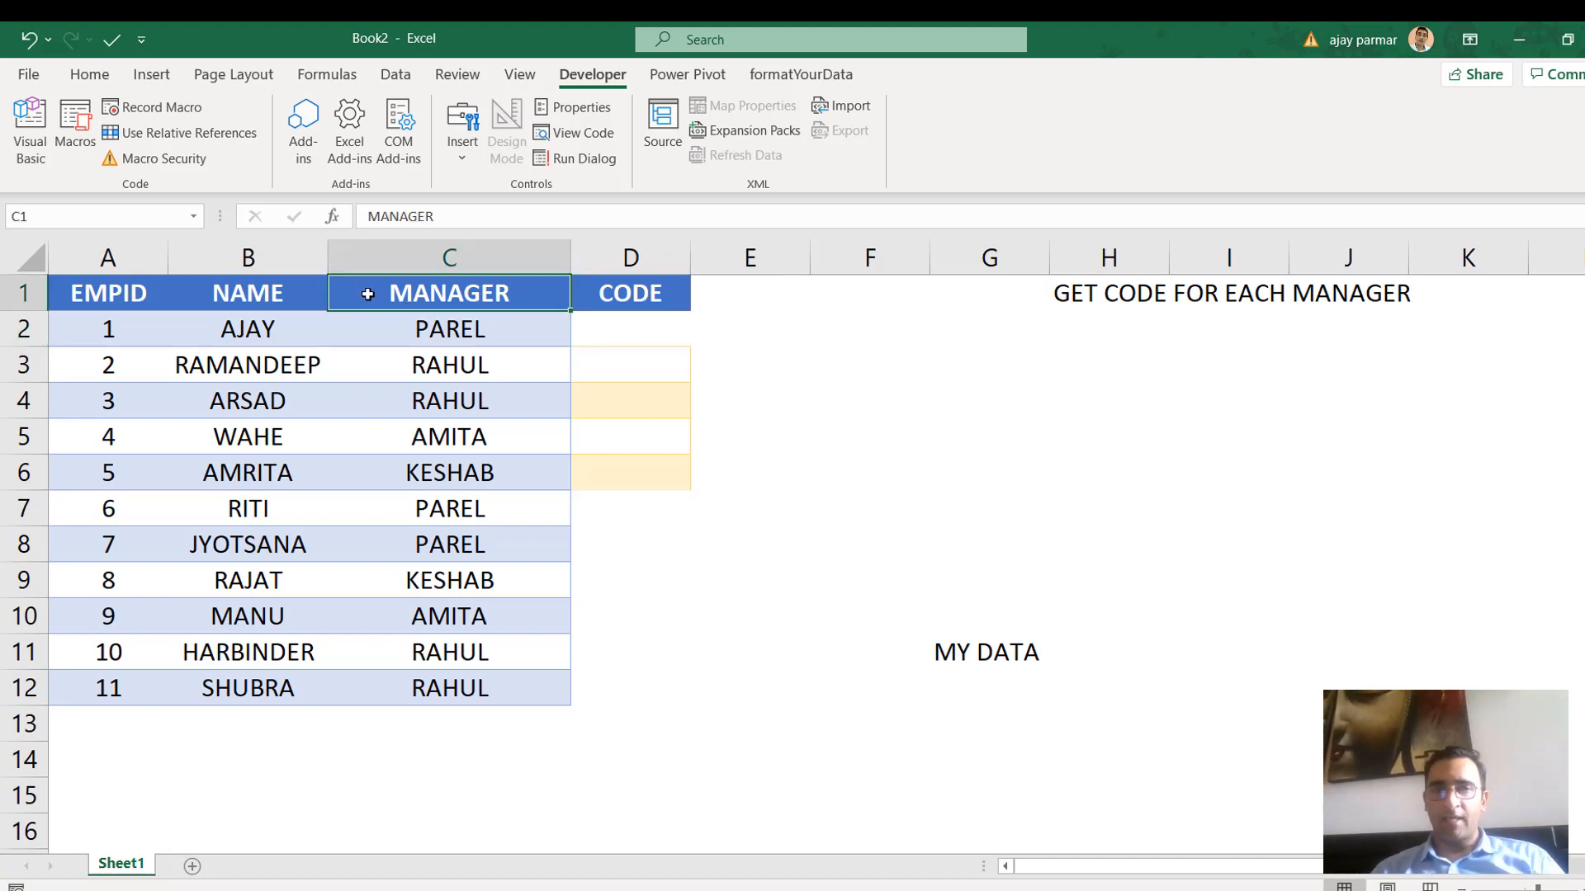
{"action": "left_click", "coordinate": [661, 315]}
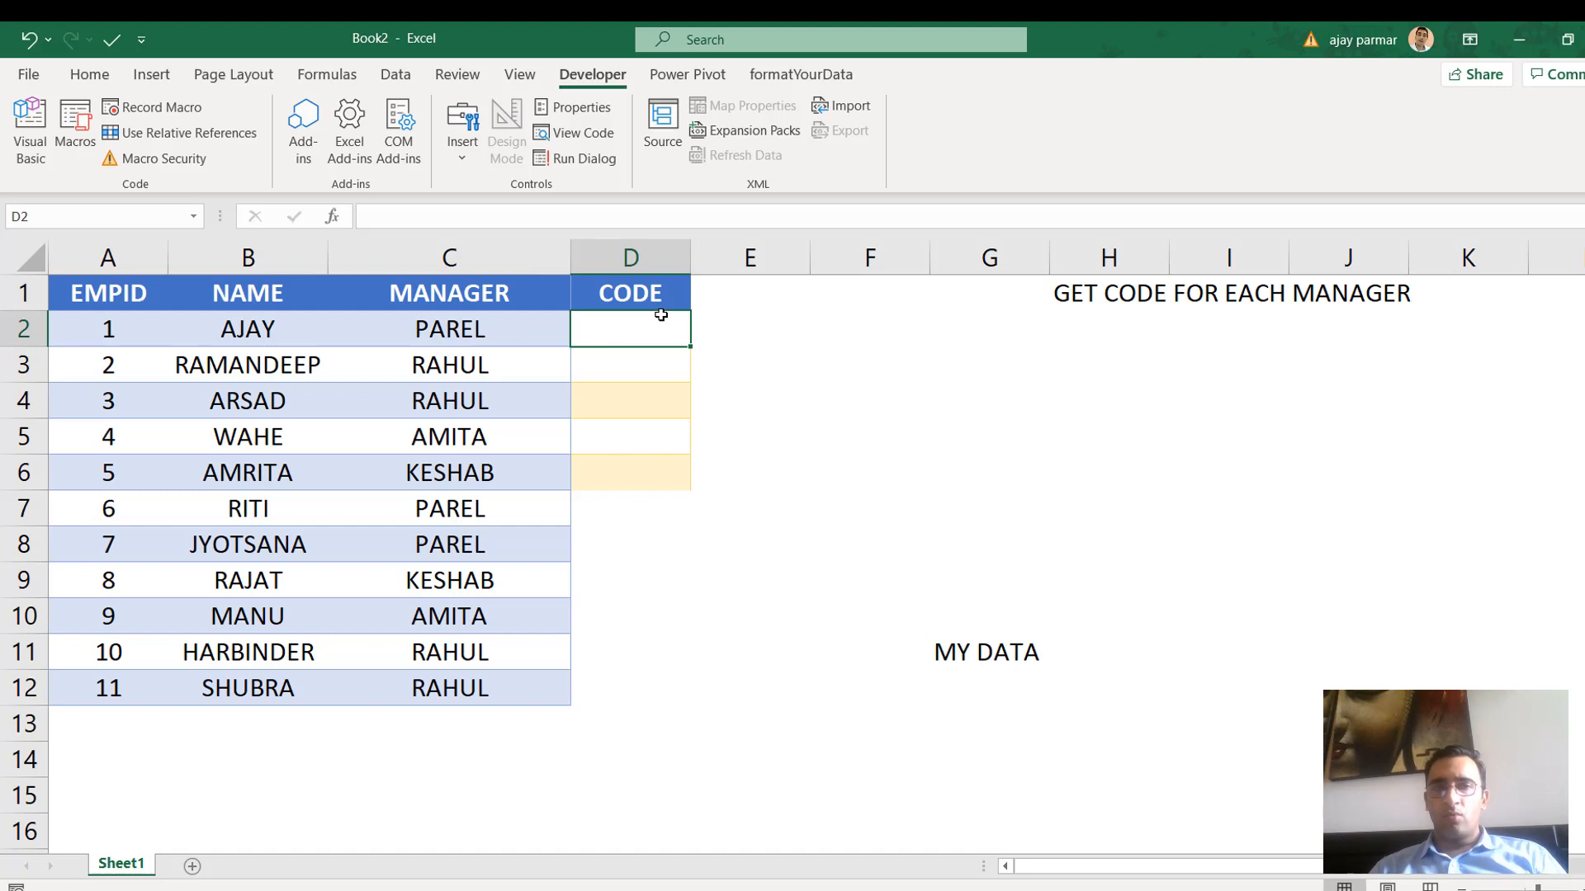
{"action": "left_click", "coordinate": [640, 467], "text": "shift"}
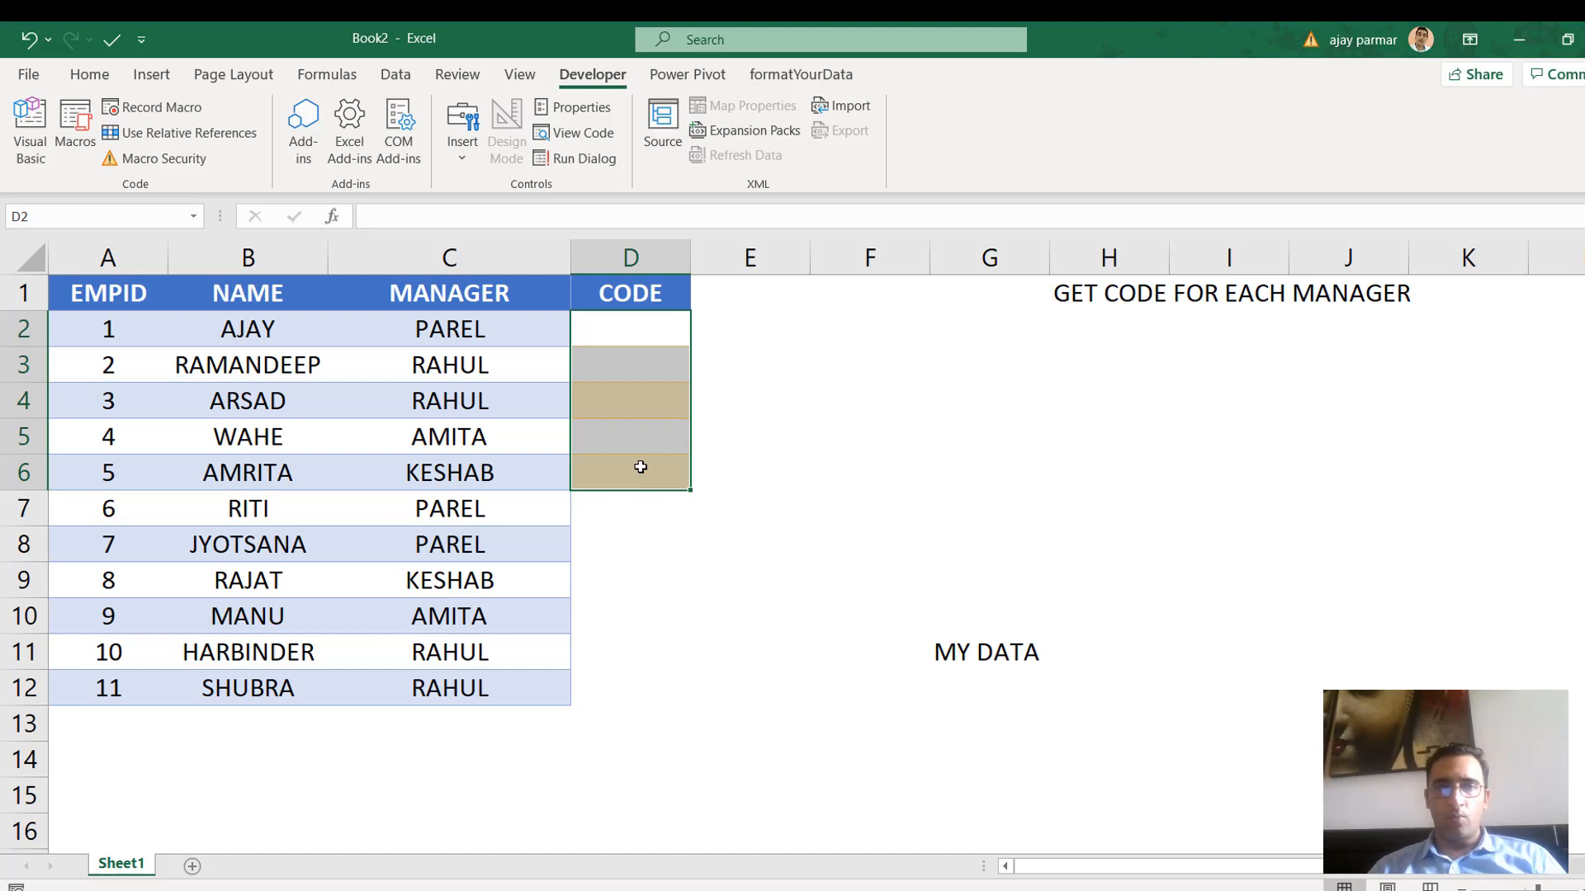
{"action": "left_click", "coordinate": [492, 334]}
{"action": "left_click", "coordinate": [659, 330]}
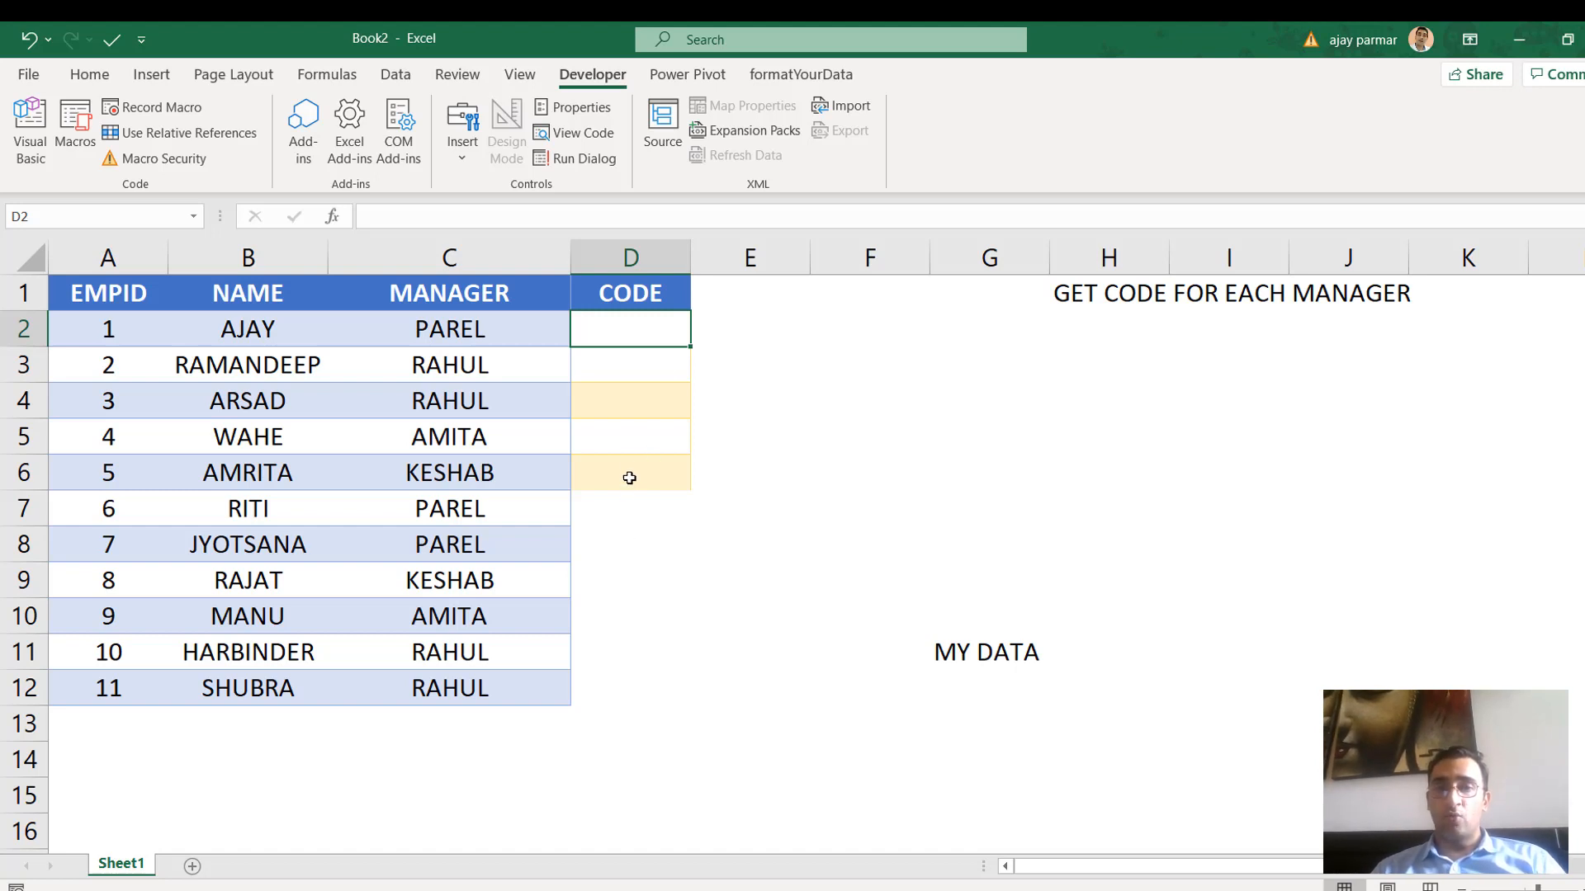
Copy the blank formatted CODE cells D2 to D6 and paste them into D7 to D11
{"action": "left_click", "coordinate": [628, 528]}
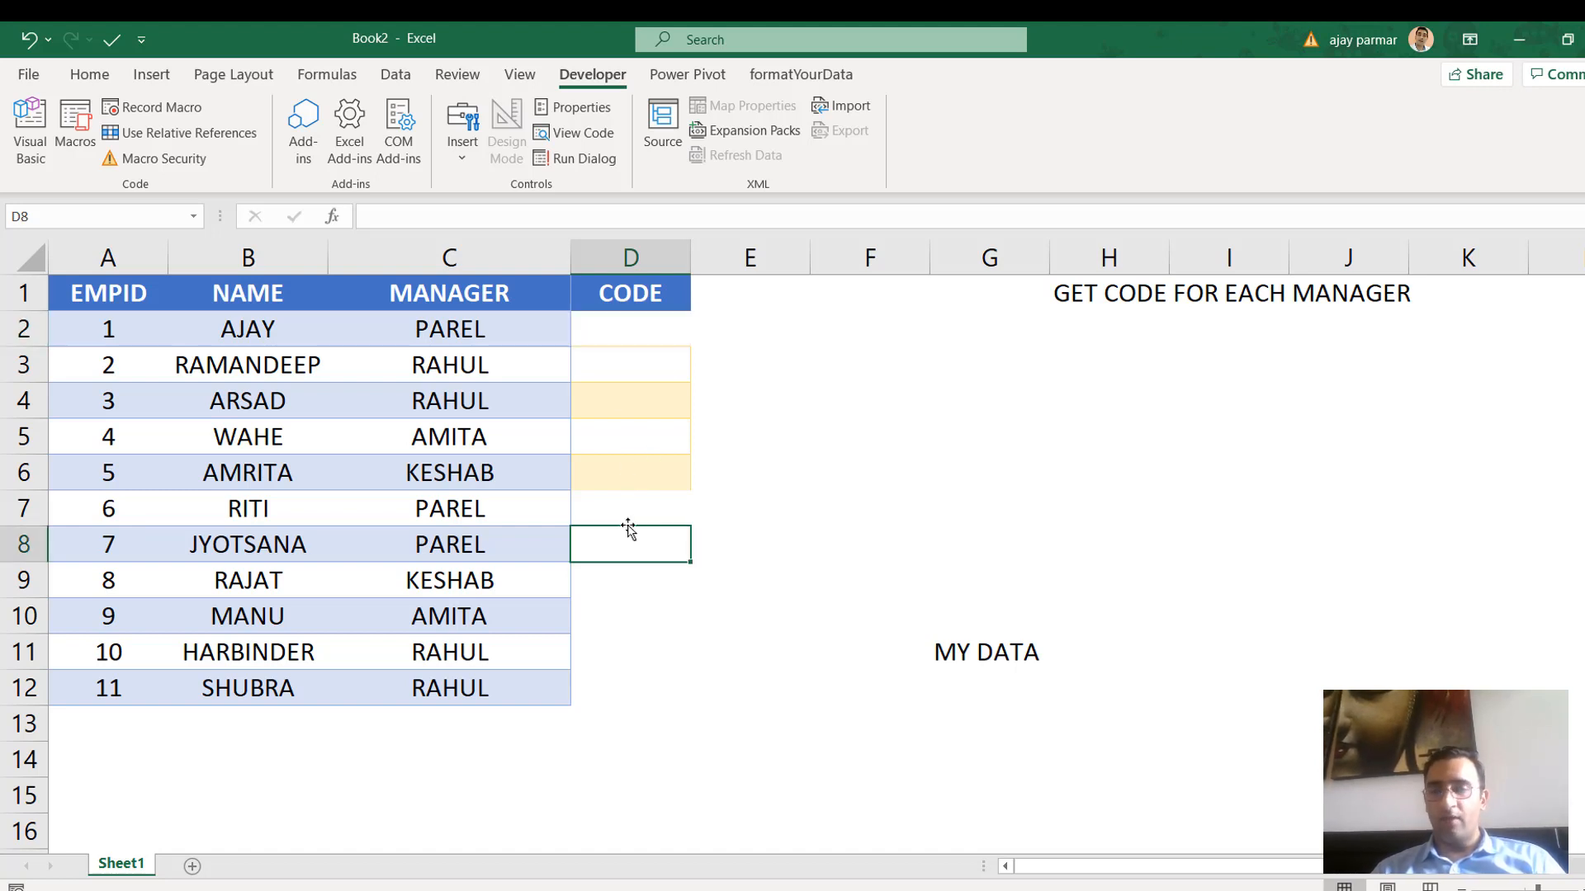
{"action": "left_click", "coordinate": [621, 505]}
{"action": "left_click", "coordinate": [625, 684], "text": "shift"}
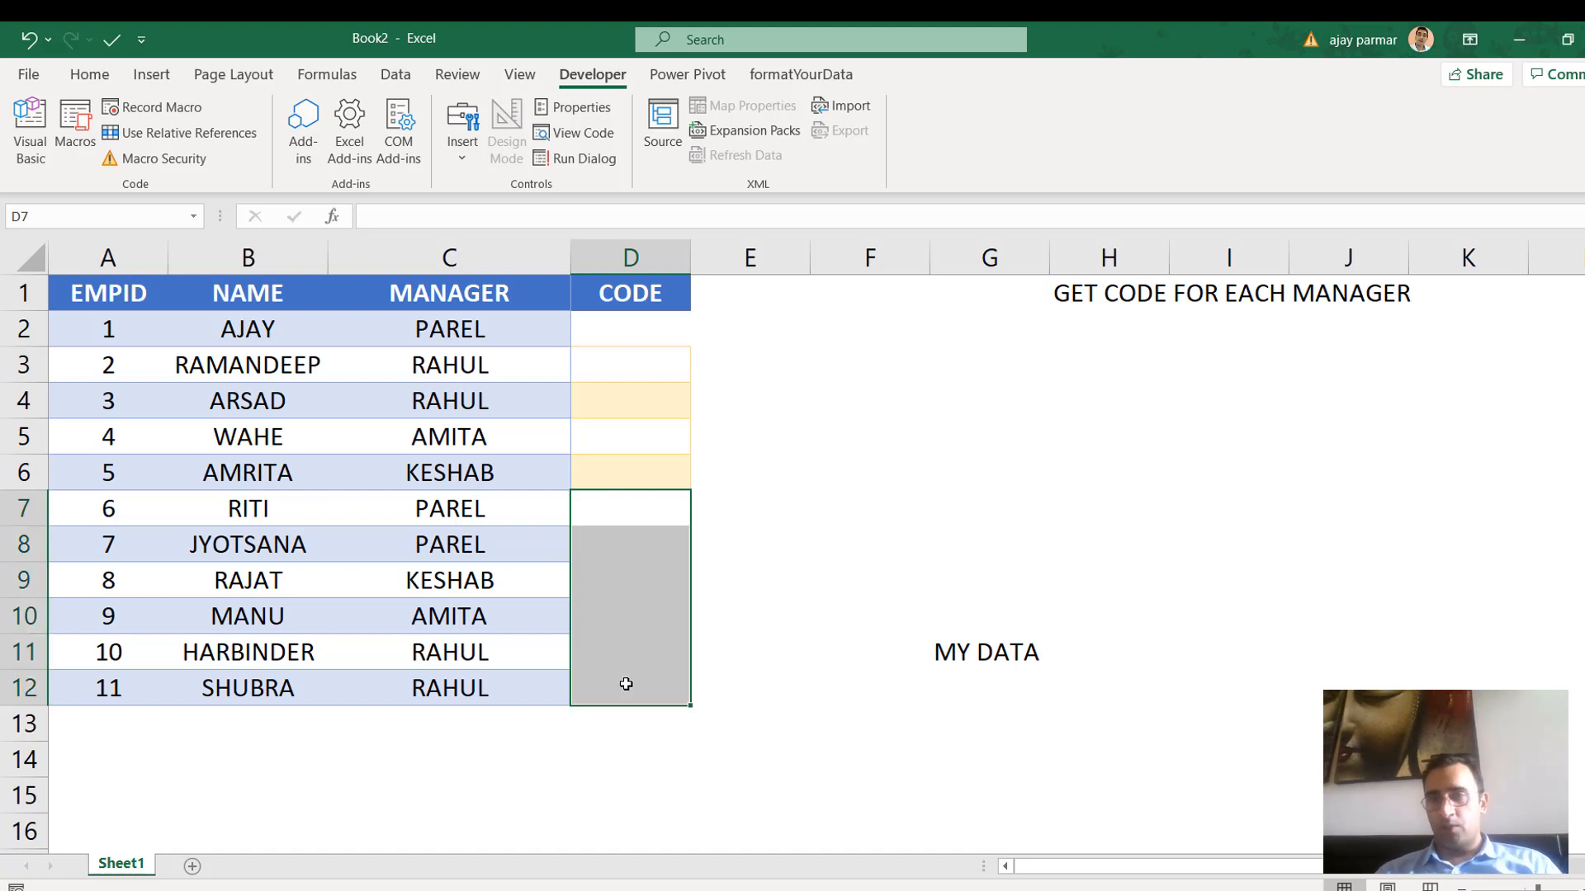
{"action": "left_click_drag", "start_coordinate": [629, 333], "coordinate": [630, 474]}
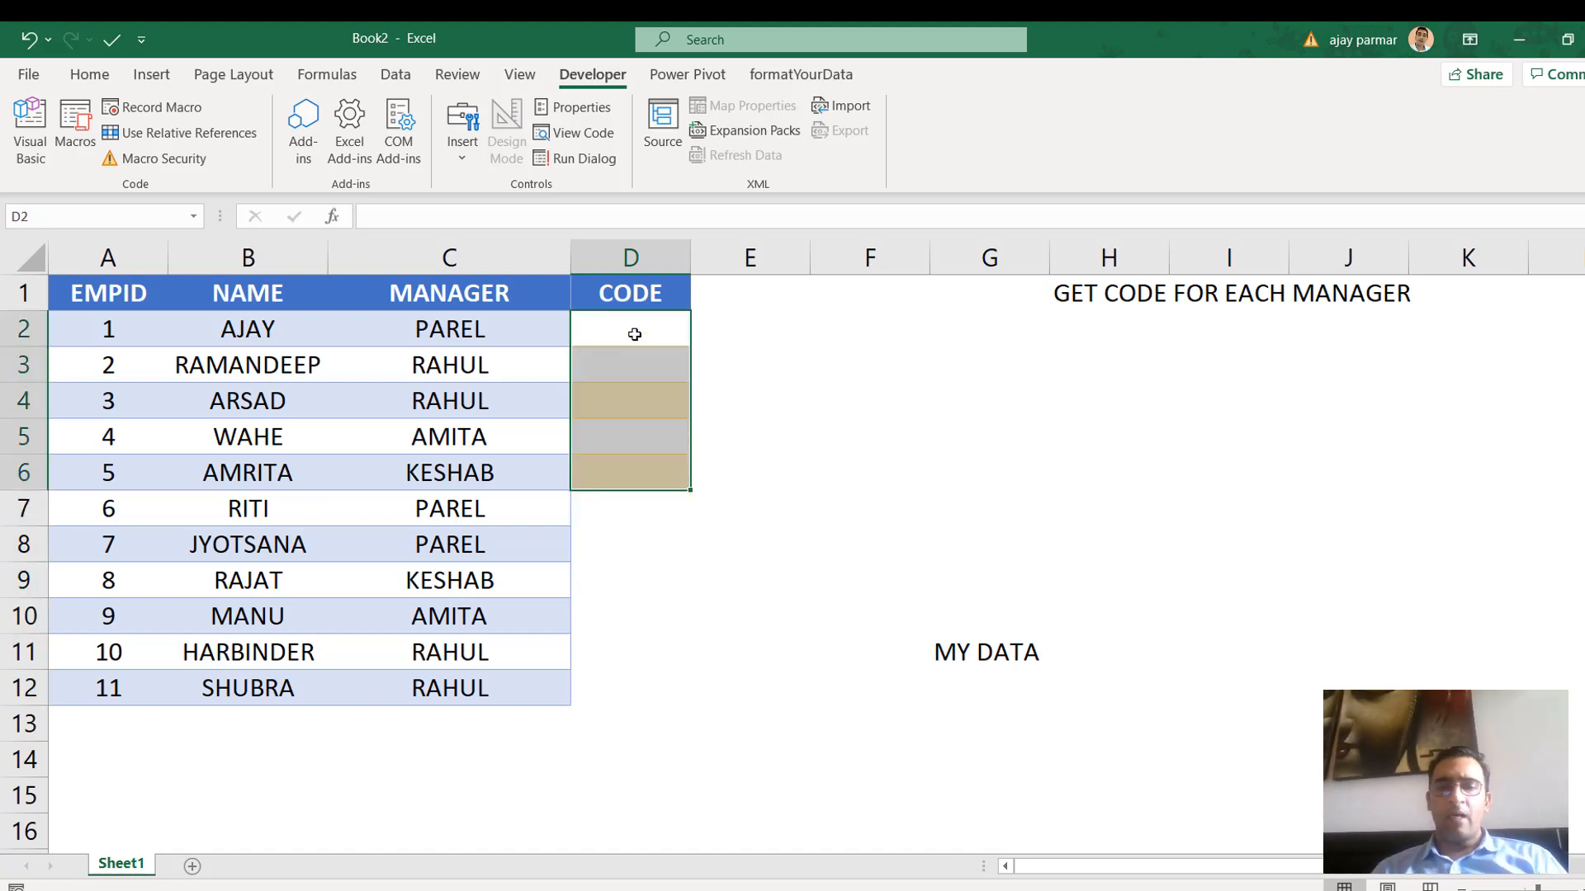
{"action": "key", "text": "ctrl+c"}
{"action": "key", "text": "ctrl+Down"}
{"action": "key", "text": "ctrl+Up"}
{"action": "key", "text": "Down"}
{"action": "key", "text": "Down"}
{"action": "key", "text": "Down"}
{"action": "key", "text": "Down"}
{"action": "key", "text": "Down"}
{"action": "key", "text": "Down"}
{"action": "key", "text": "Down"}
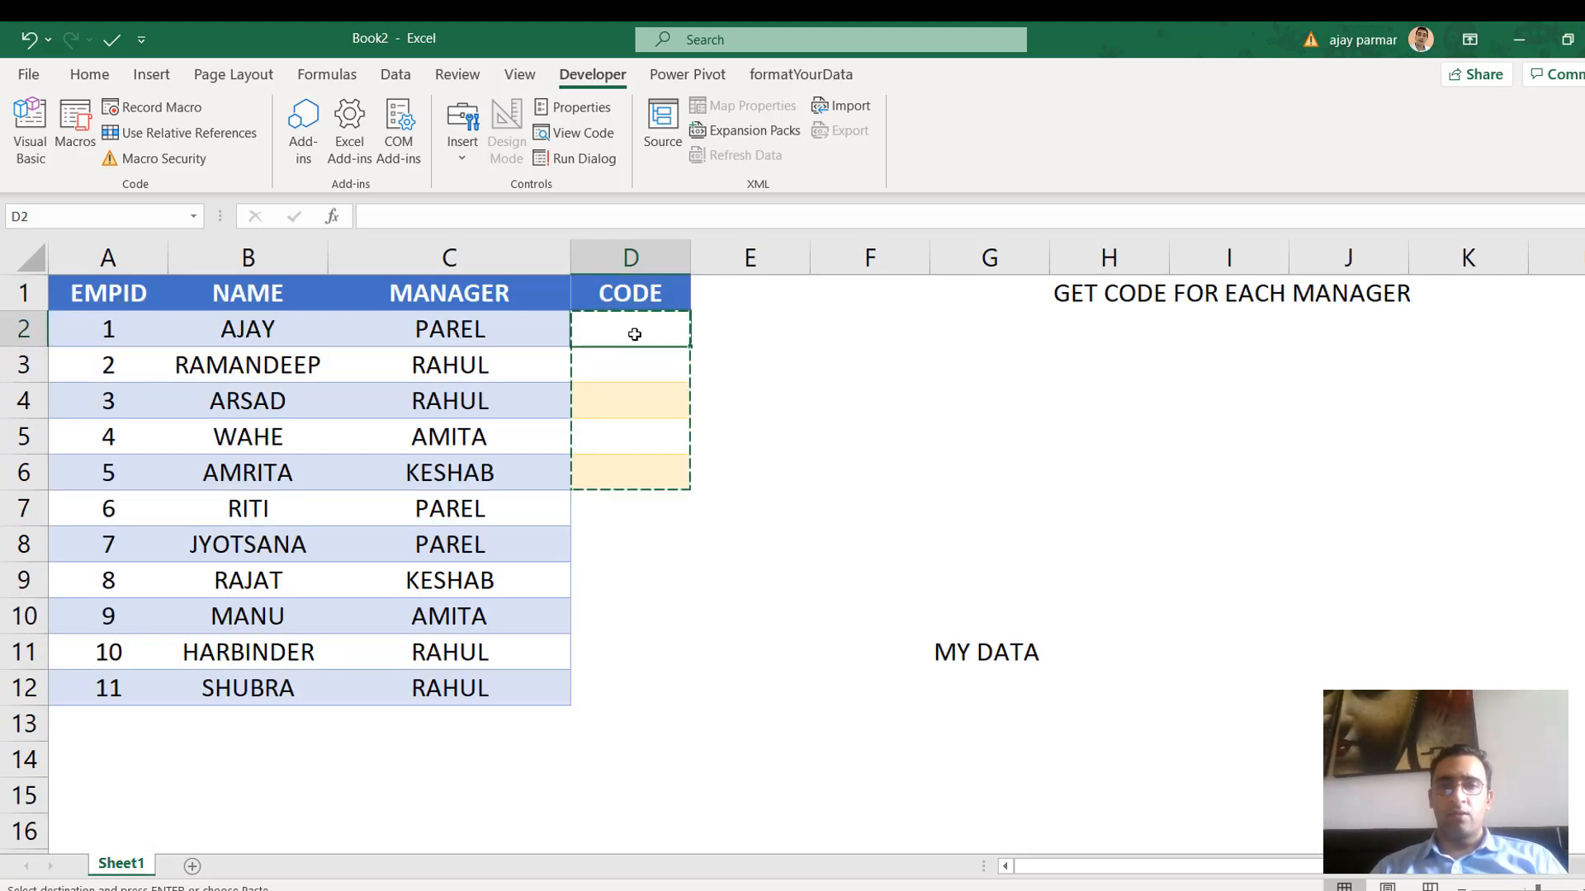
{"action": "key", "text": "Up"}
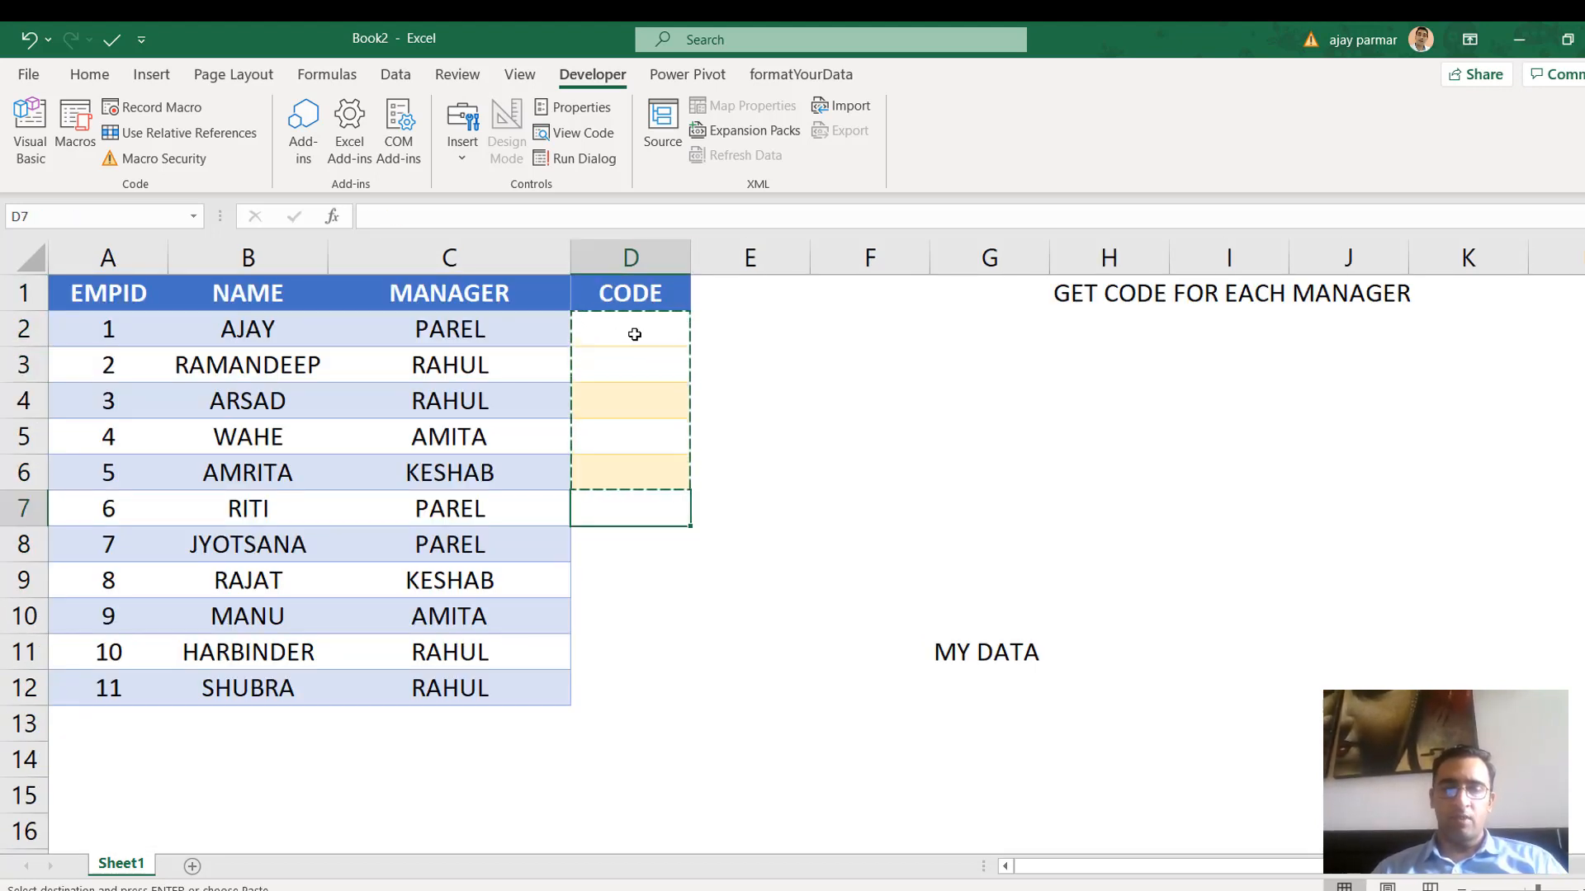
{"action": "key", "text": "shift+Down"}
{"action": "key", "text": "shift+Down"}
{"action": "key", "text": "shift+Down"}
{"action": "key", "text": "shift+Down"}
{"action": "key", "text": "ctrl+v"}
{"action": "key", "text": "Down"}
{"action": "key", "text": "Down"}
{"action": "key", "text": "Down"}
{"action": "key", "text": "Down"}
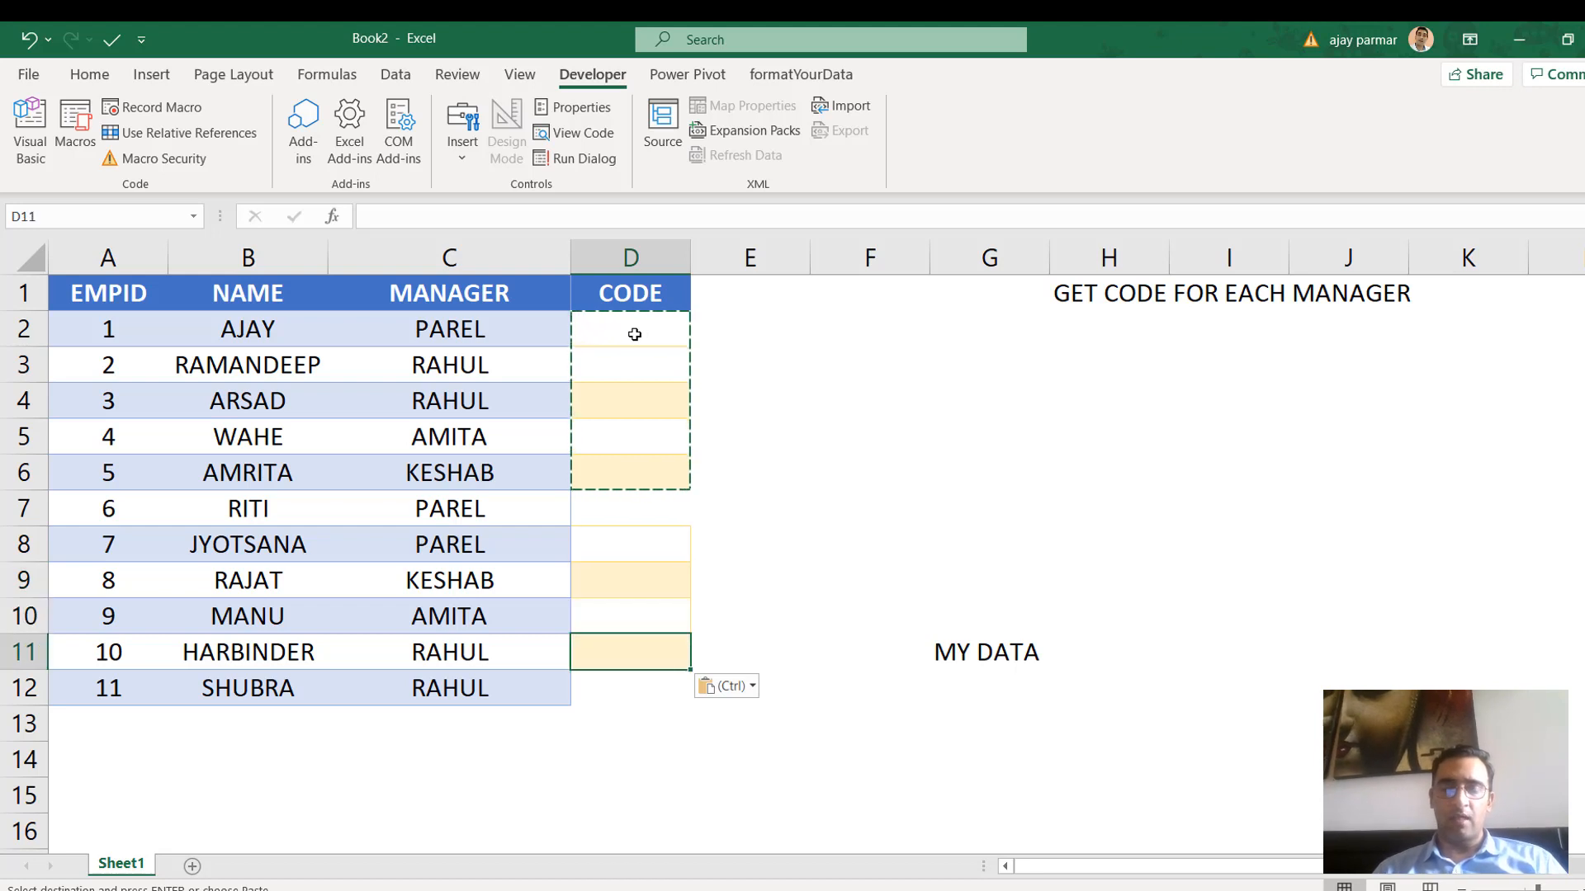
Copy the blank CODE cell D10 into D12 and clear the copy selection
{"action": "key", "text": "Up"}
{"action": "key", "text": "ctrl+c"}
{"action": "key", "text": "Down"}
{"action": "key", "text": "Down"}
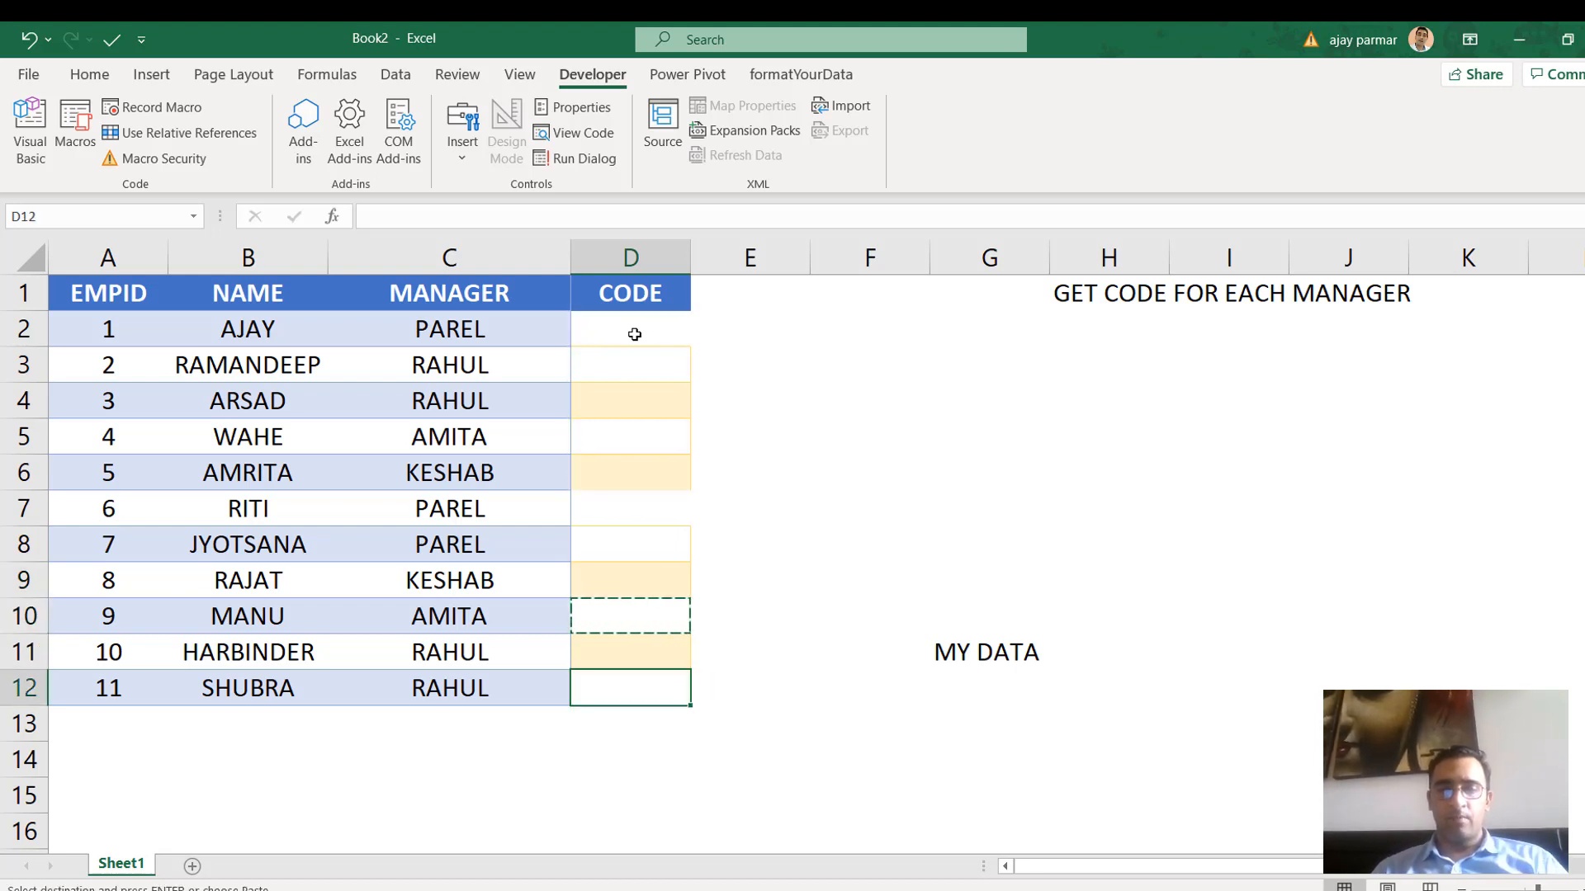
{"action": "key", "text": "ctrl+v"}
{"action": "key", "text": "Escape"}
{"action": "key", "text": "Up"}
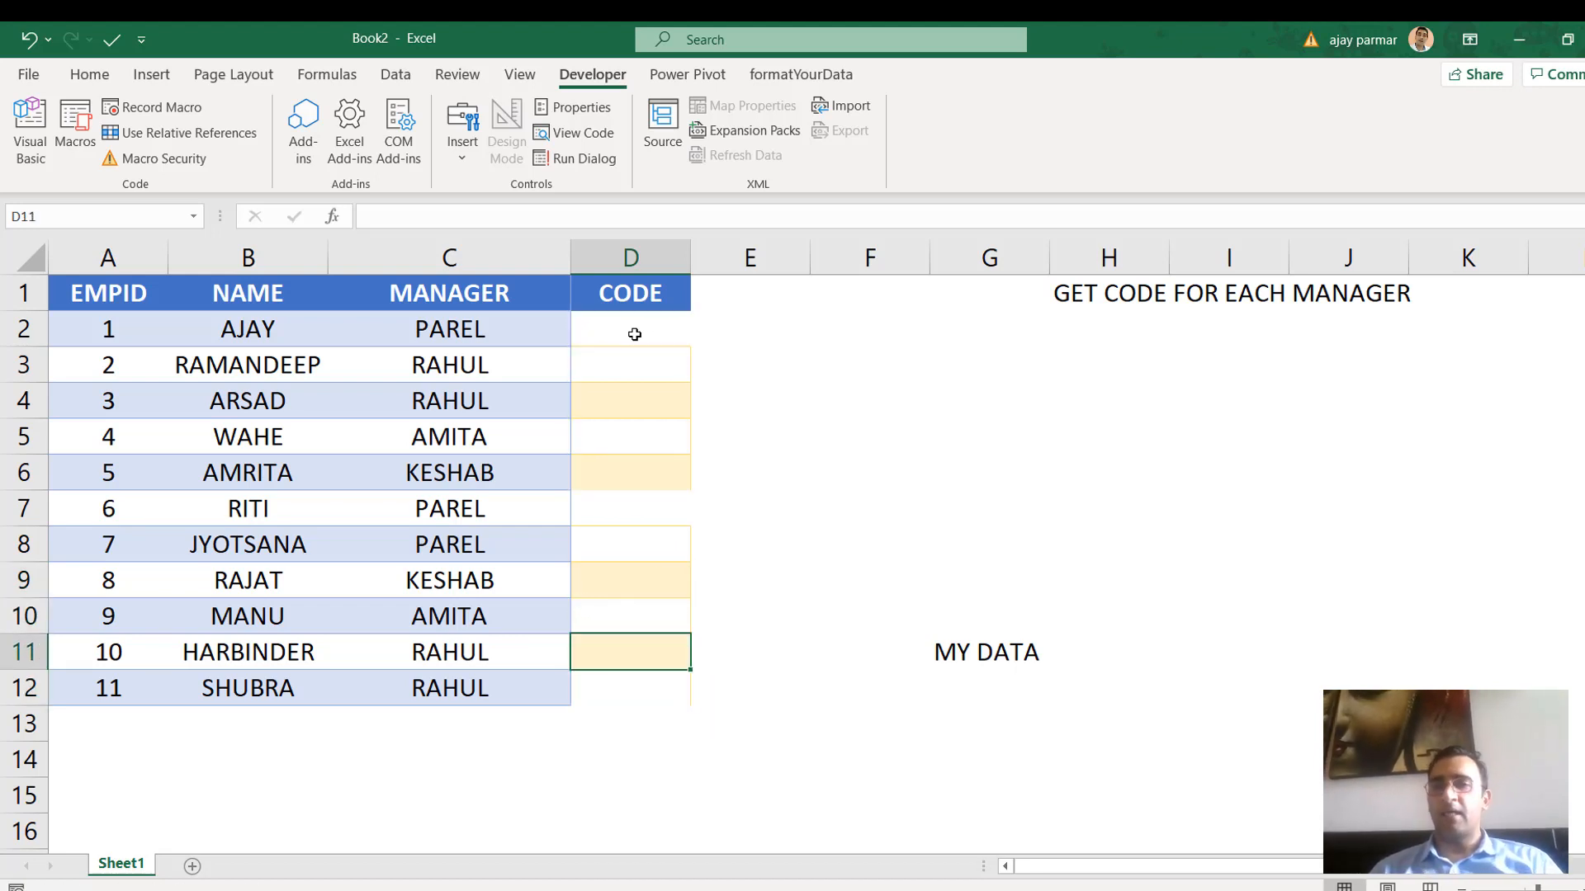
Examine the EMPID, NAME and MANAGER columns in Book2 as fields for identifying each row
{"action": "left_click", "coordinate": [561, 329]}
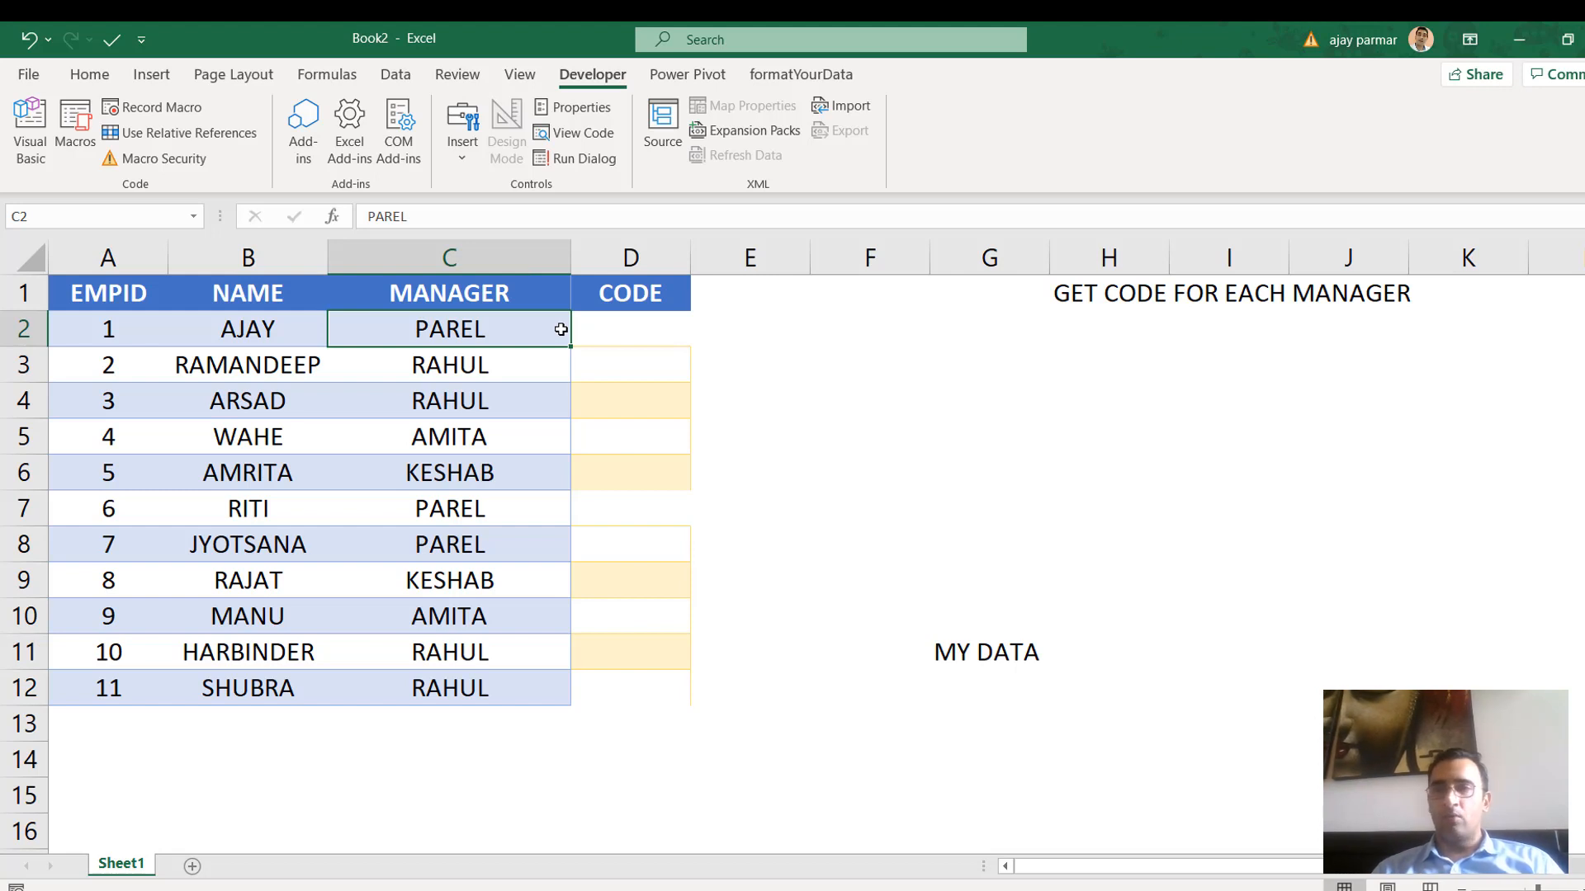
{"action": "left_click", "coordinate": [226, 342]}
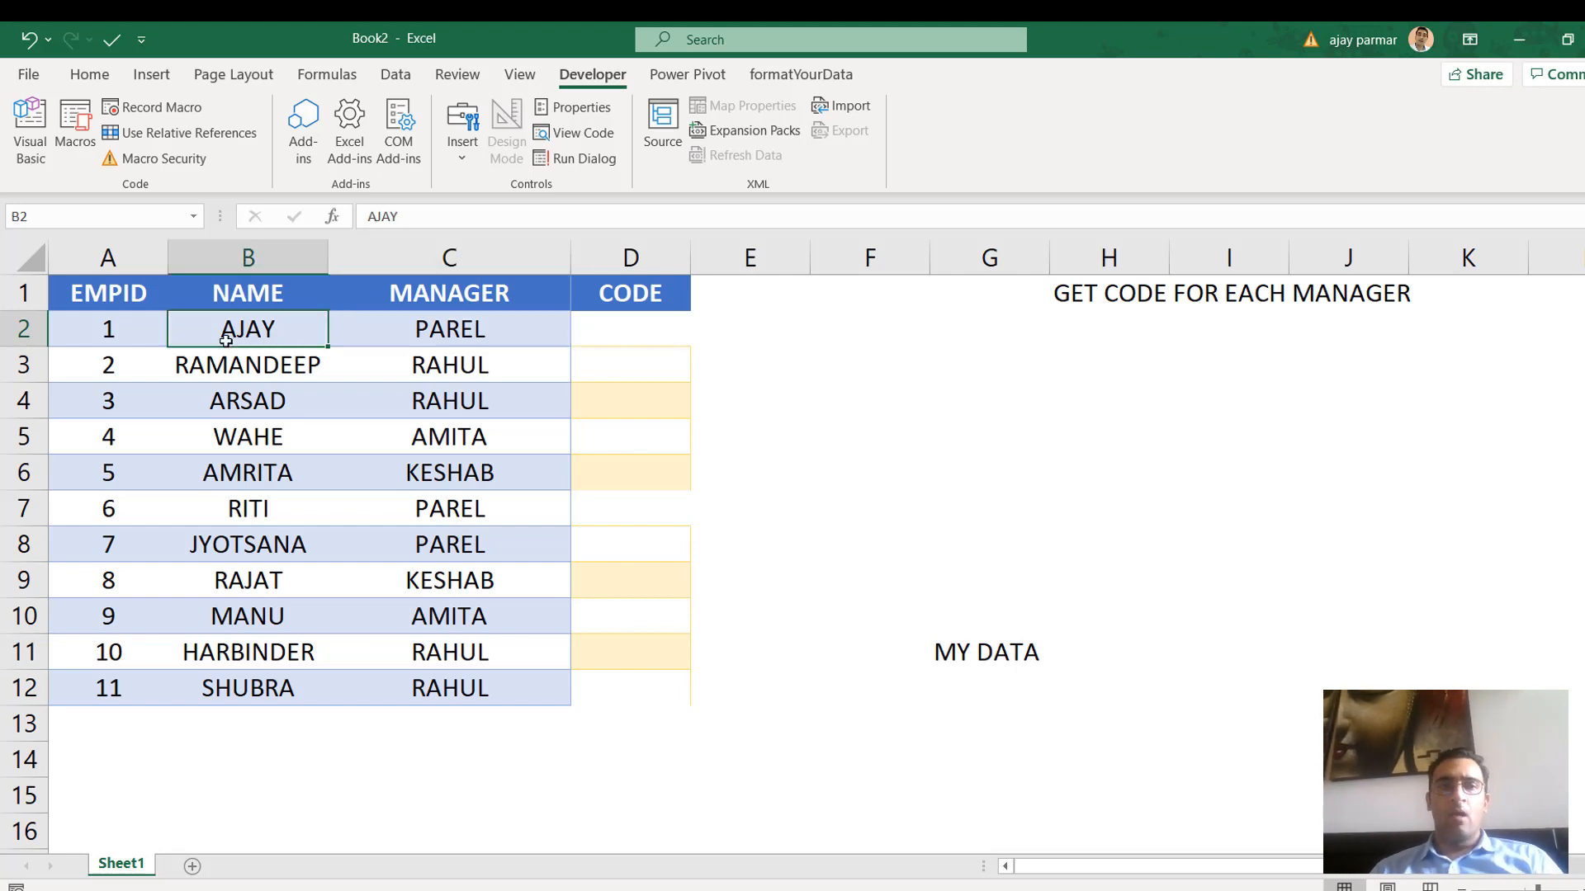
{"action": "left_click", "coordinate": [141, 304]}
{"action": "left_click", "coordinate": [256, 329]}
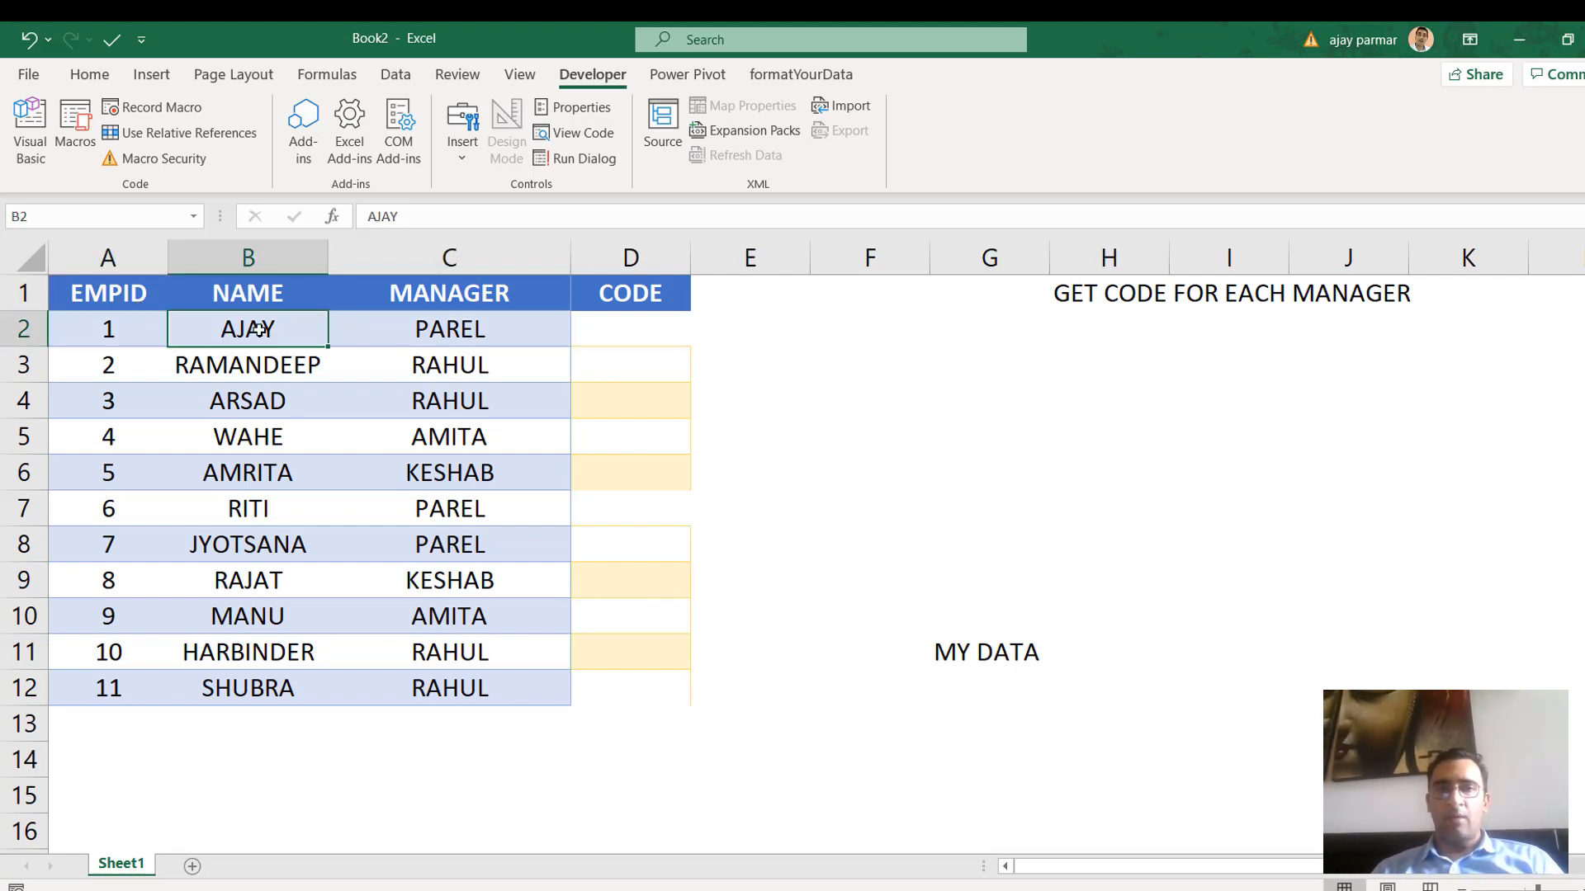
{"action": "left_click", "coordinate": [113, 330]}
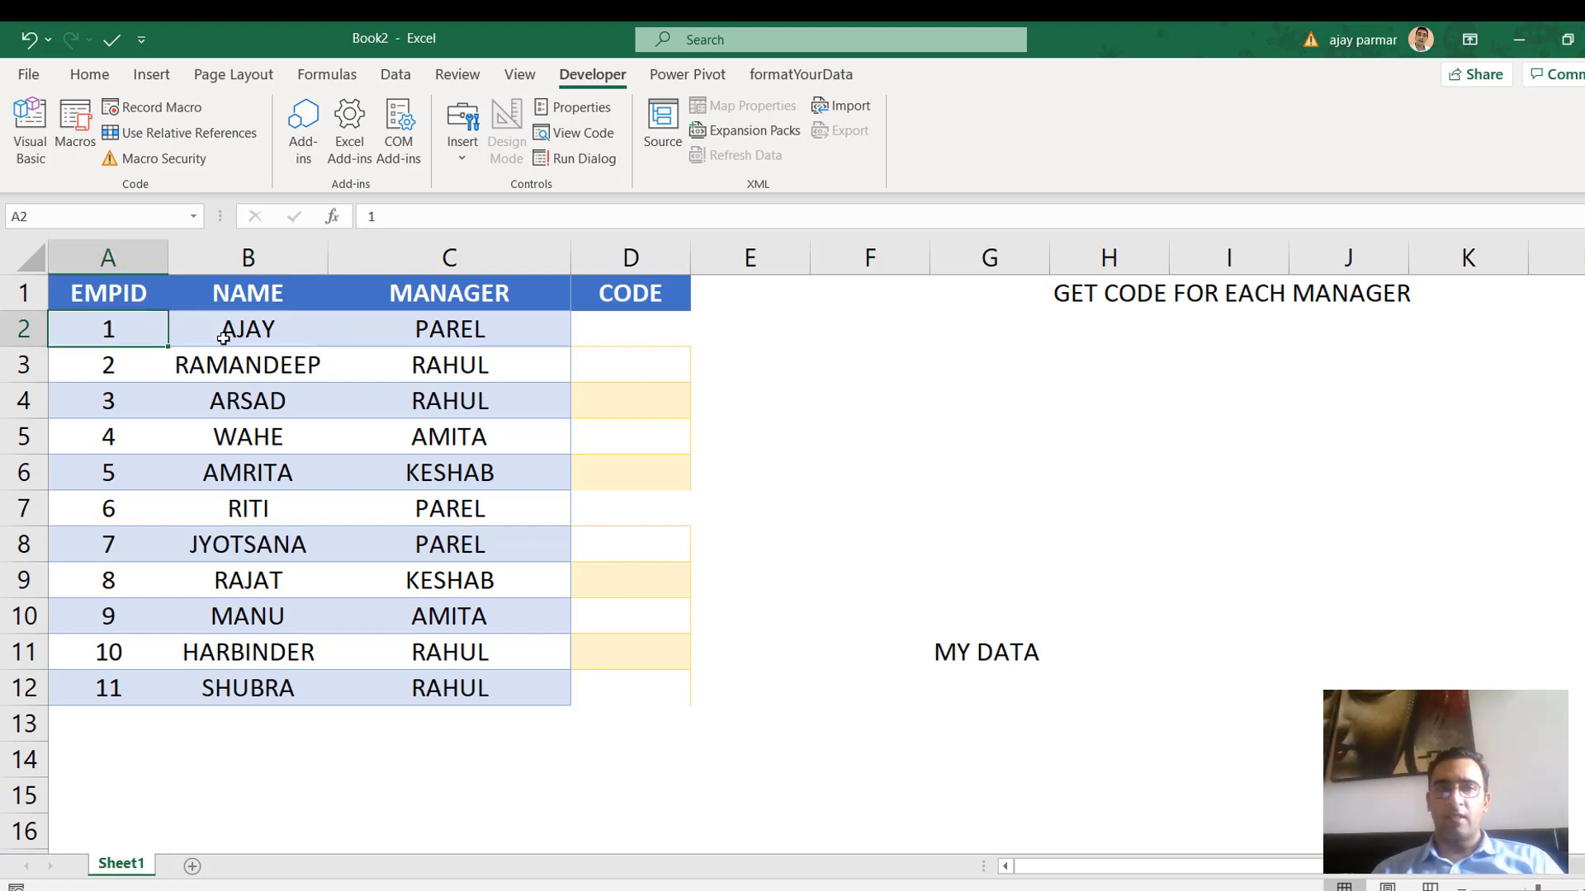
{"action": "left_click", "coordinate": [223, 338], "text": "shift"}
{"action": "left_click", "coordinate": [116, 293]}
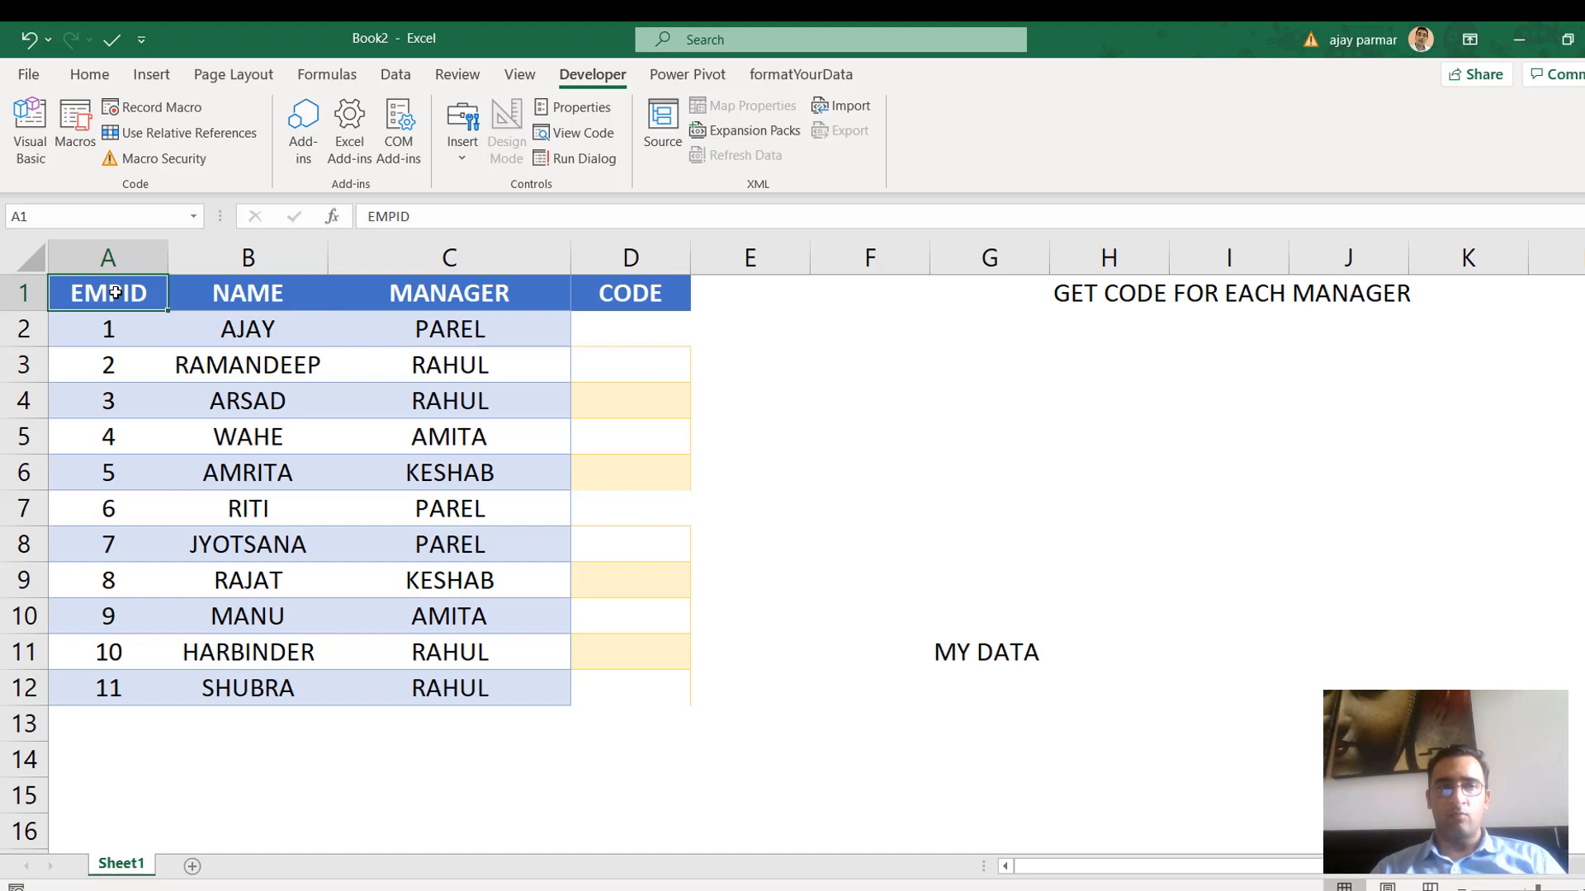
{"action": "left_click", "coordinate": [107, 357]}
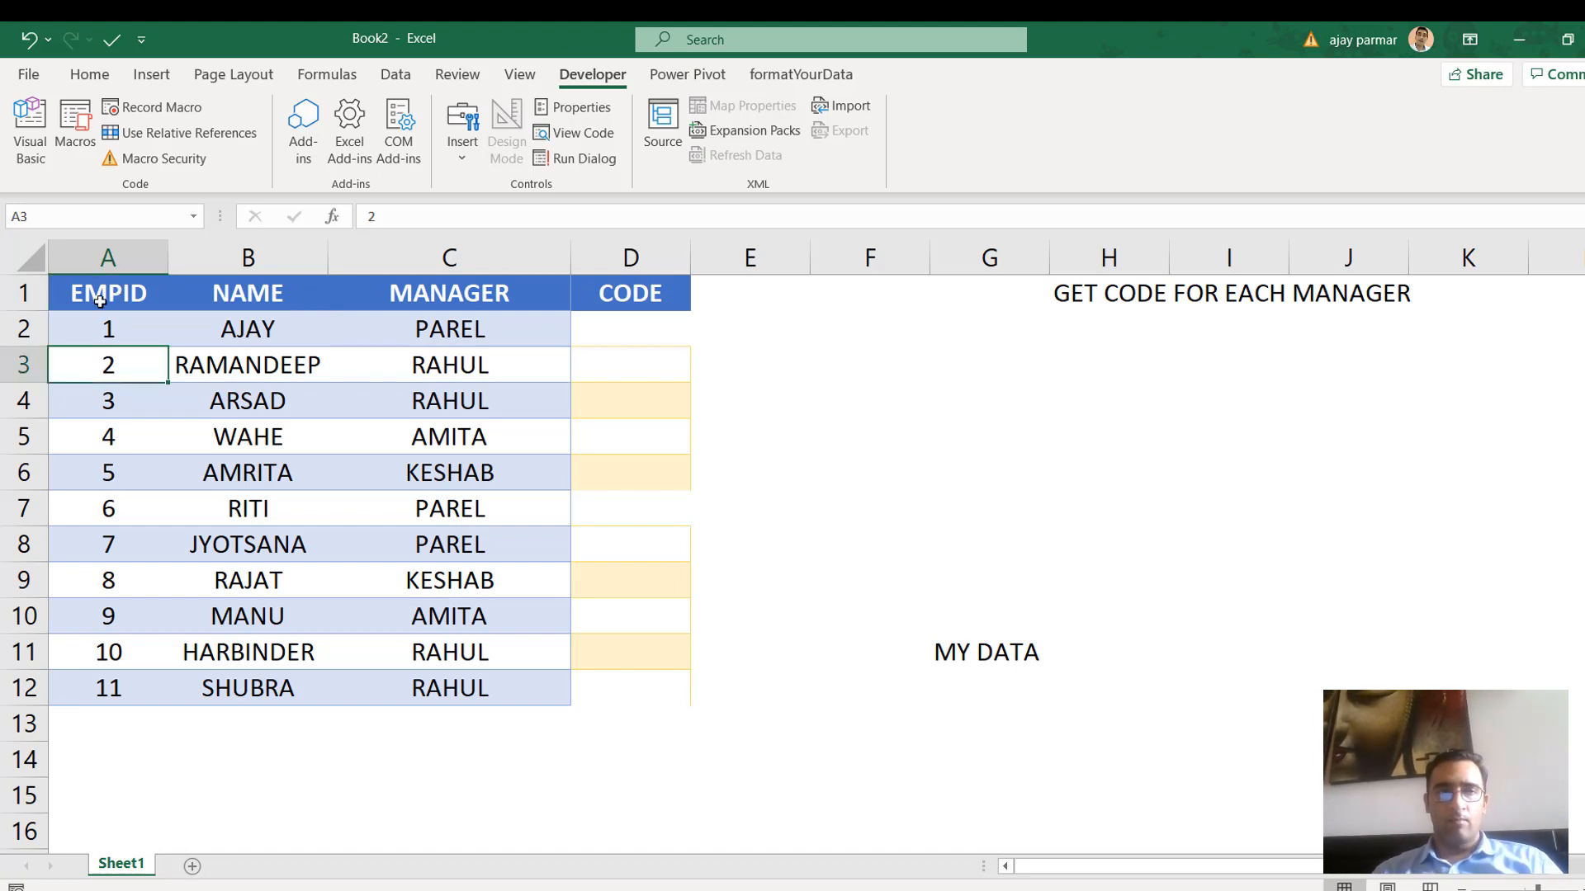
Insert a blank column before EMPID in Book2
{"action": "left_click", "coordinate": [98, 284]}
{"action": "key", "text": "alt+i"}
{"action": "key", "text": "c"}
Join the first row's EMPID, NAME and MANAGER in A2 with the formula =B2&C2&D2
{"action": "key", "text": "Down"}
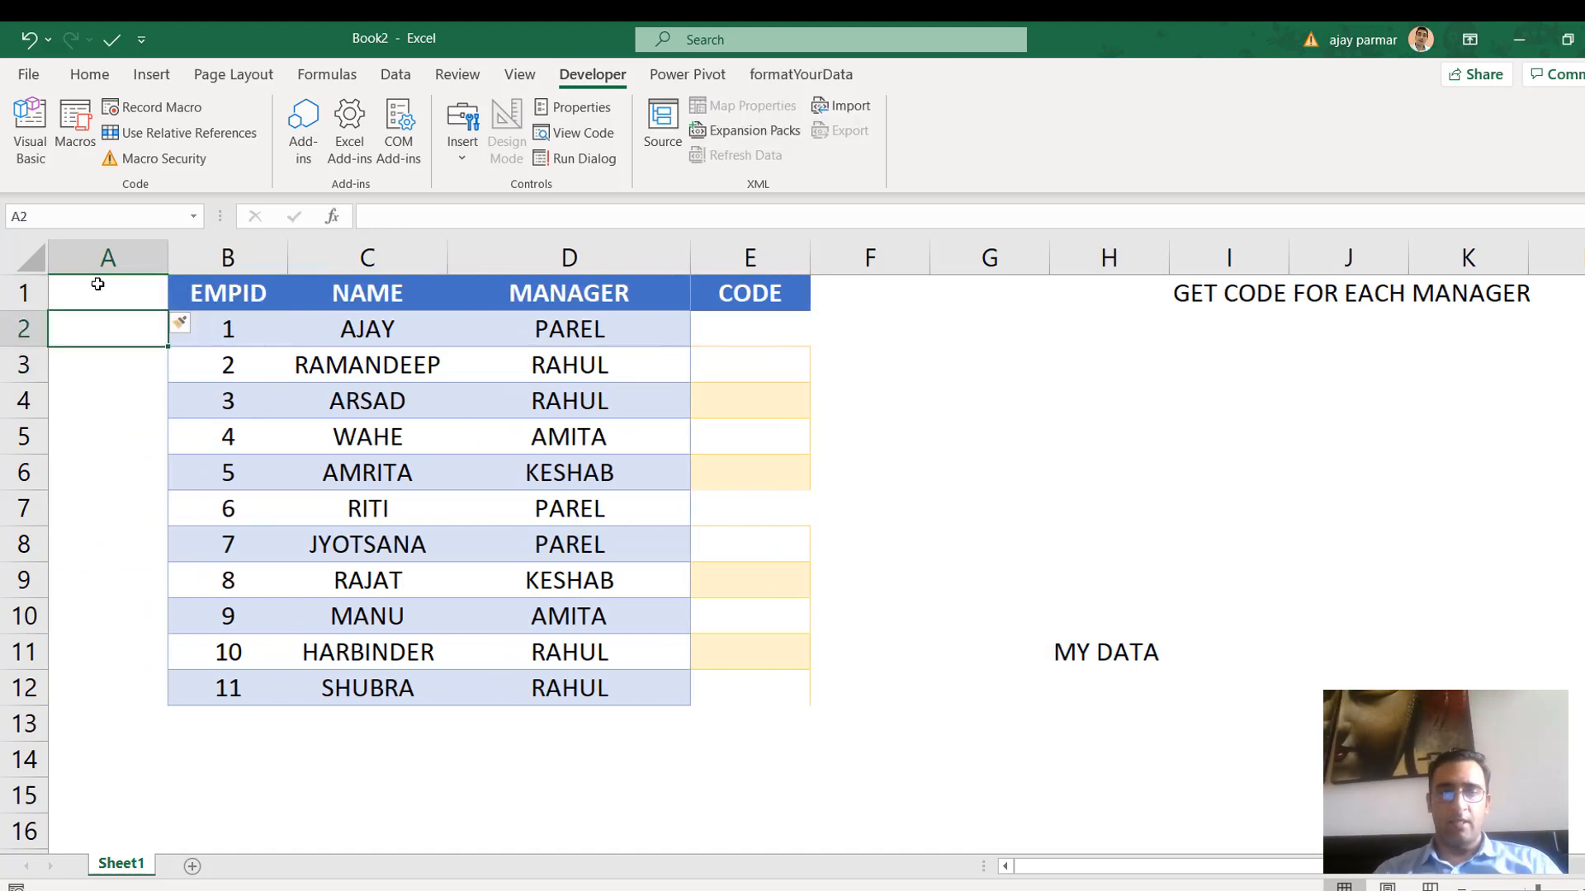
{"action": "type", "text": "="}
{"action": "key", "text": "Right"}
{"action": "type", "text": "&"}
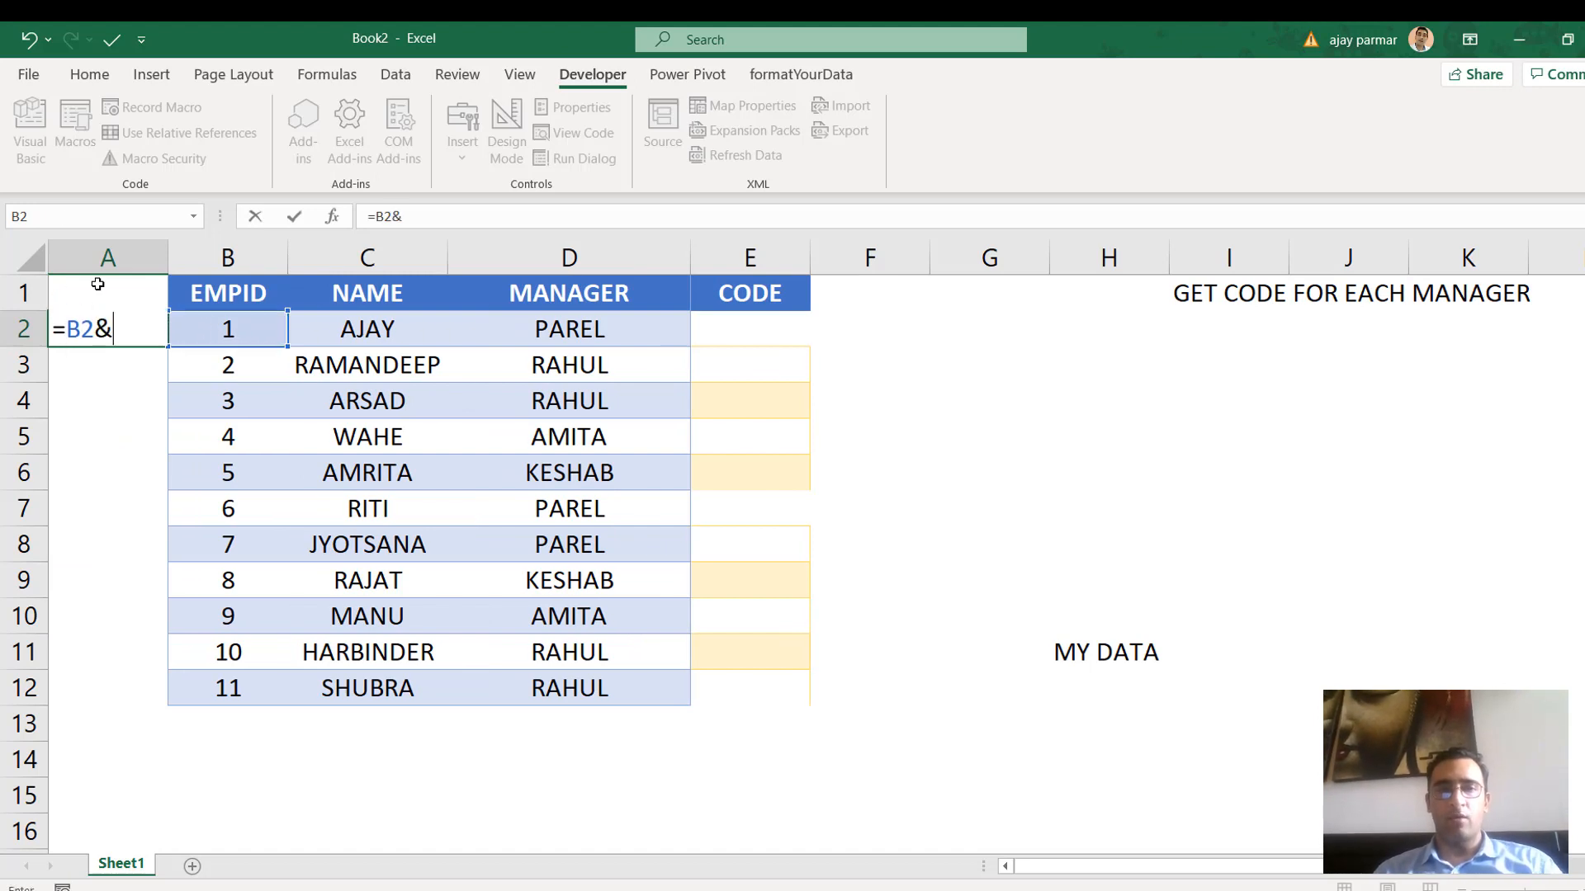
{"action": "key", "text": "Right"}
{"action": "key", "text": "Right"}
{"action": "type", "text": "&"}
{"action": "key", "text": "Right"}
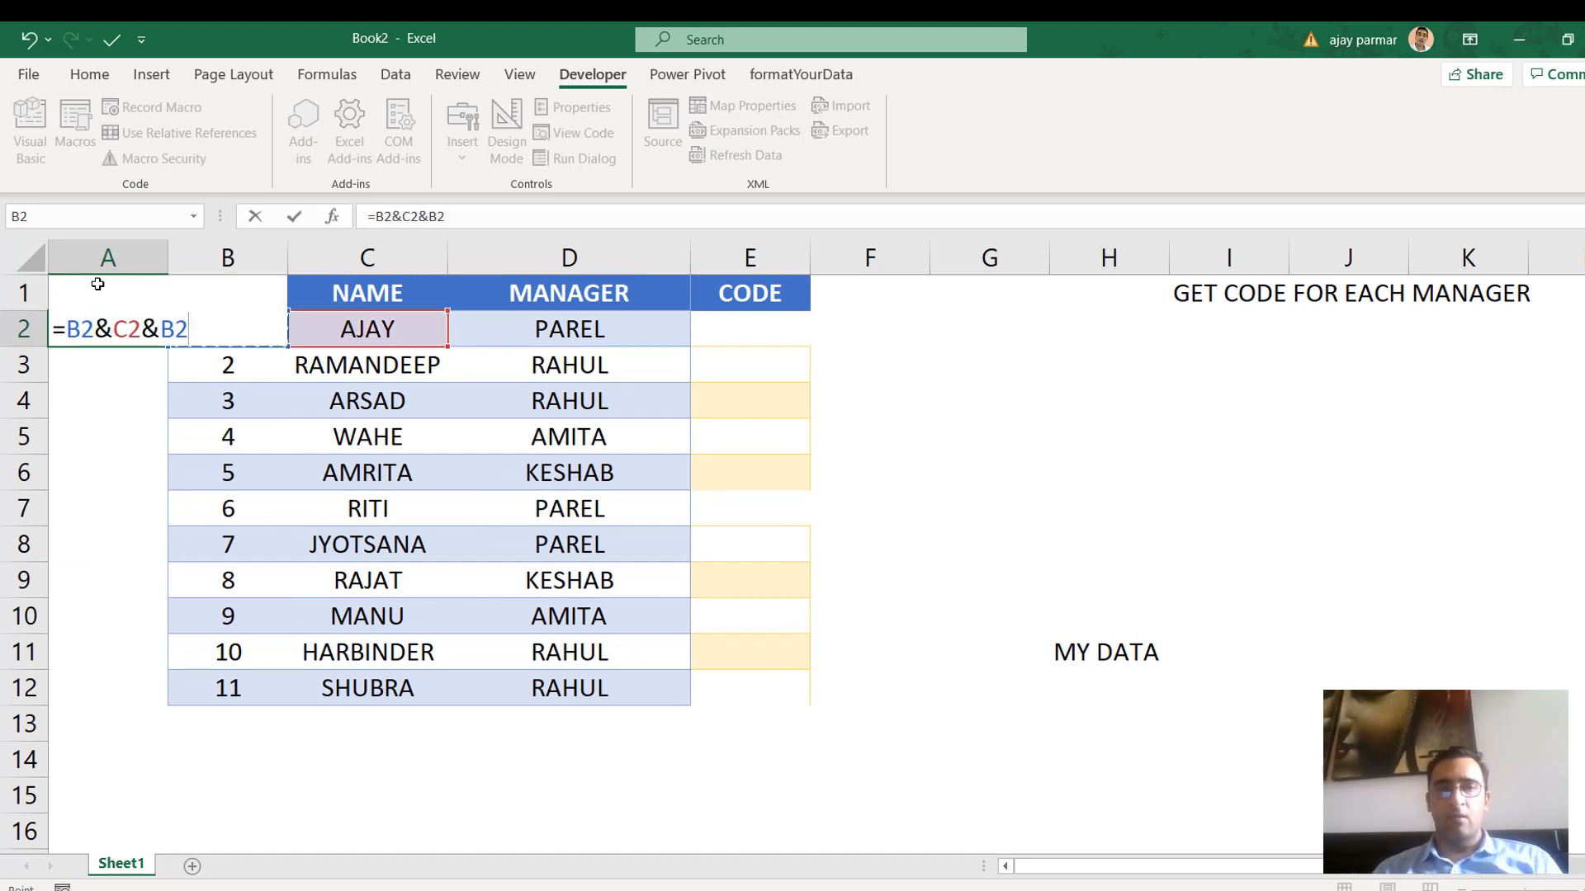
{"action": "key", "text": "Right"}
{"action": "key", "text": "Right"}
{"action": "key", "text": "ctrl+Return"}
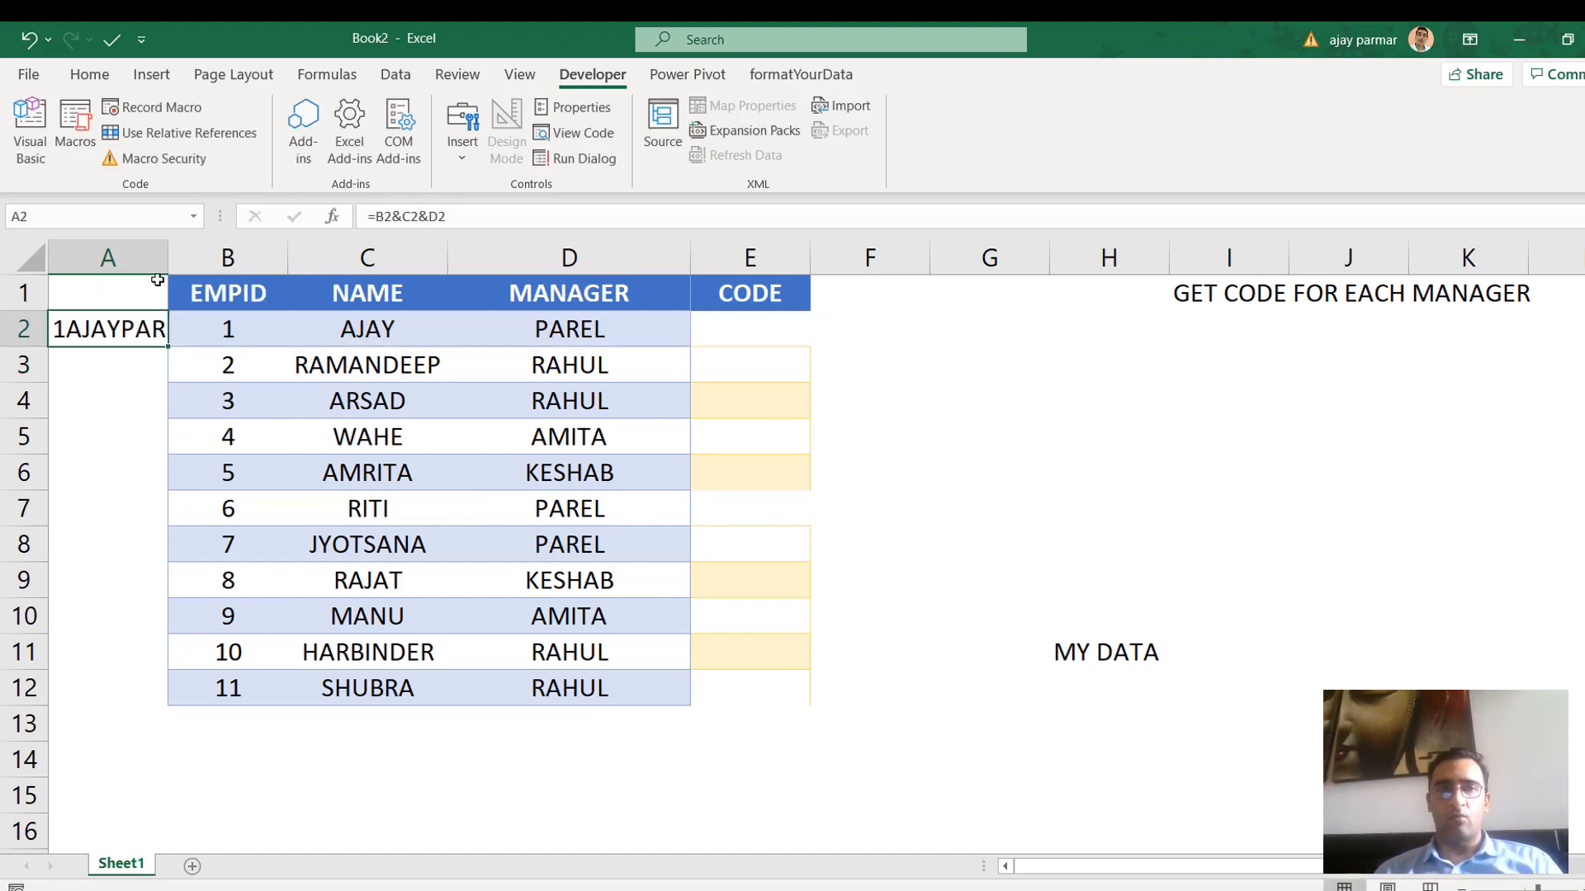
Widen column A in Book2 and fill the joining formula down from A2 to A12
{"action": "left_click_drag", "start_coordinate": [167, 257], "coordinate": [284, 285]}
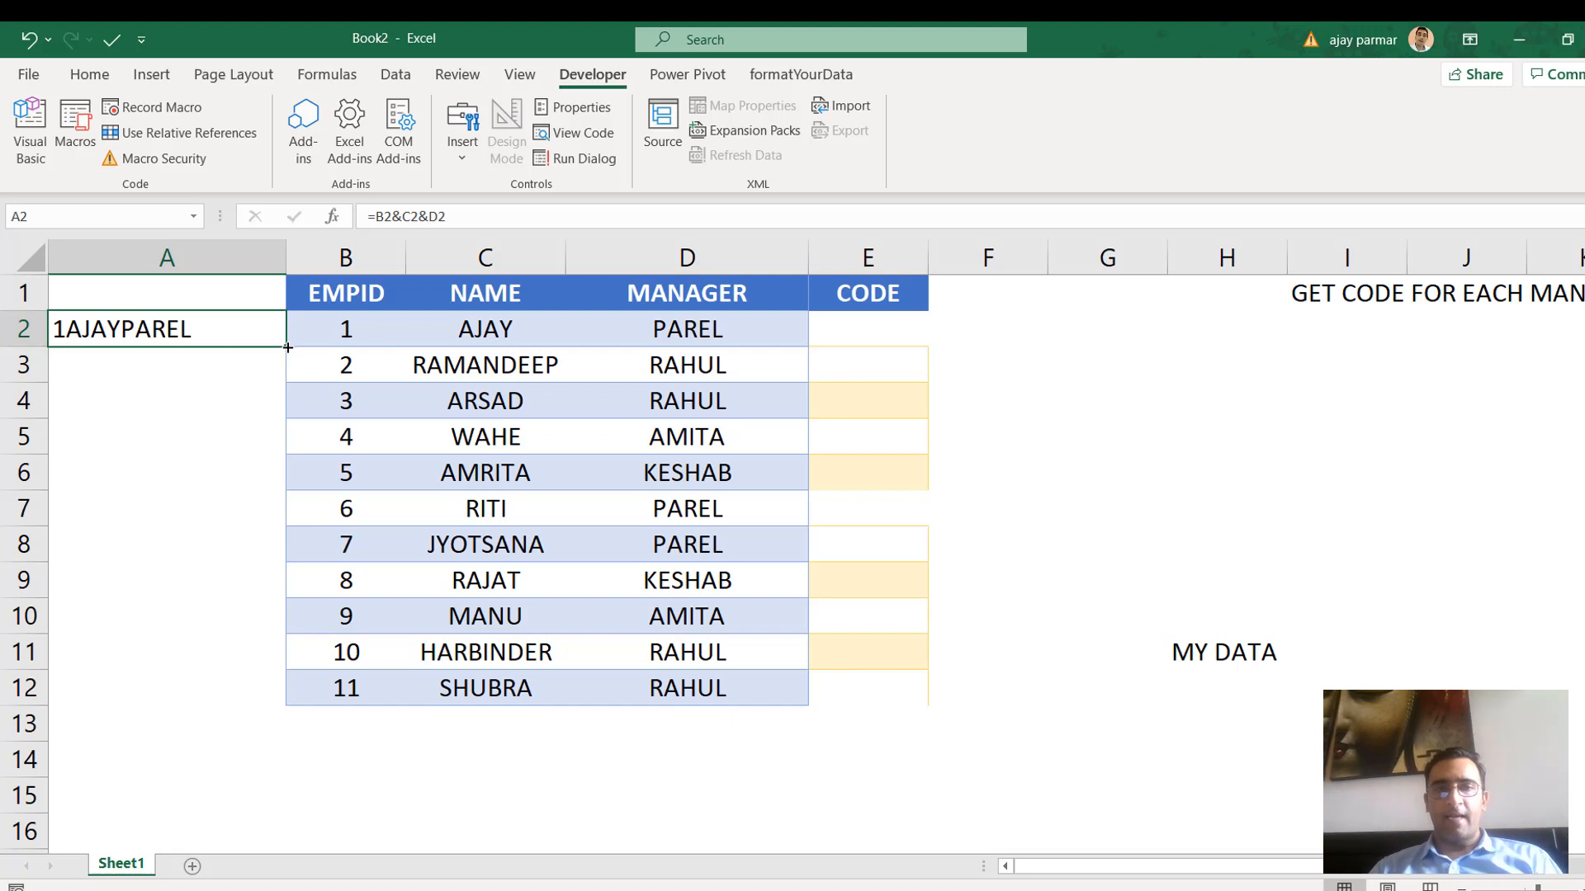
{"action": "left_click_drag", "start_coordinate": [287, 347], "coordinate": [252, 706]}
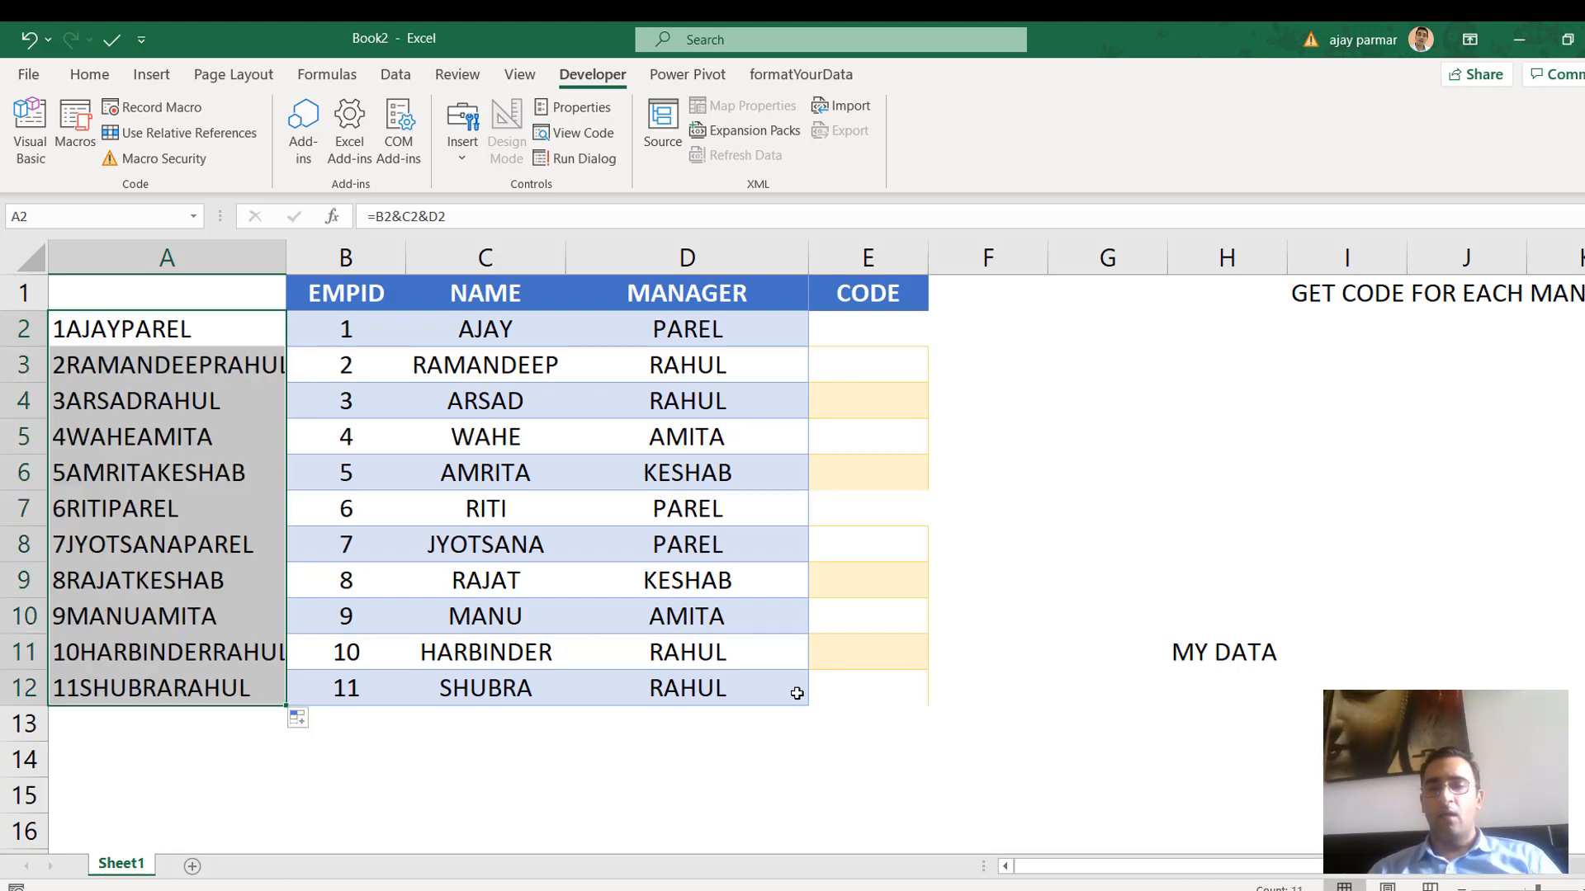
{"action": "left_click", "coordinate": [856, 302]}
{"action": "left_click", "coordinate": [882, 346]}
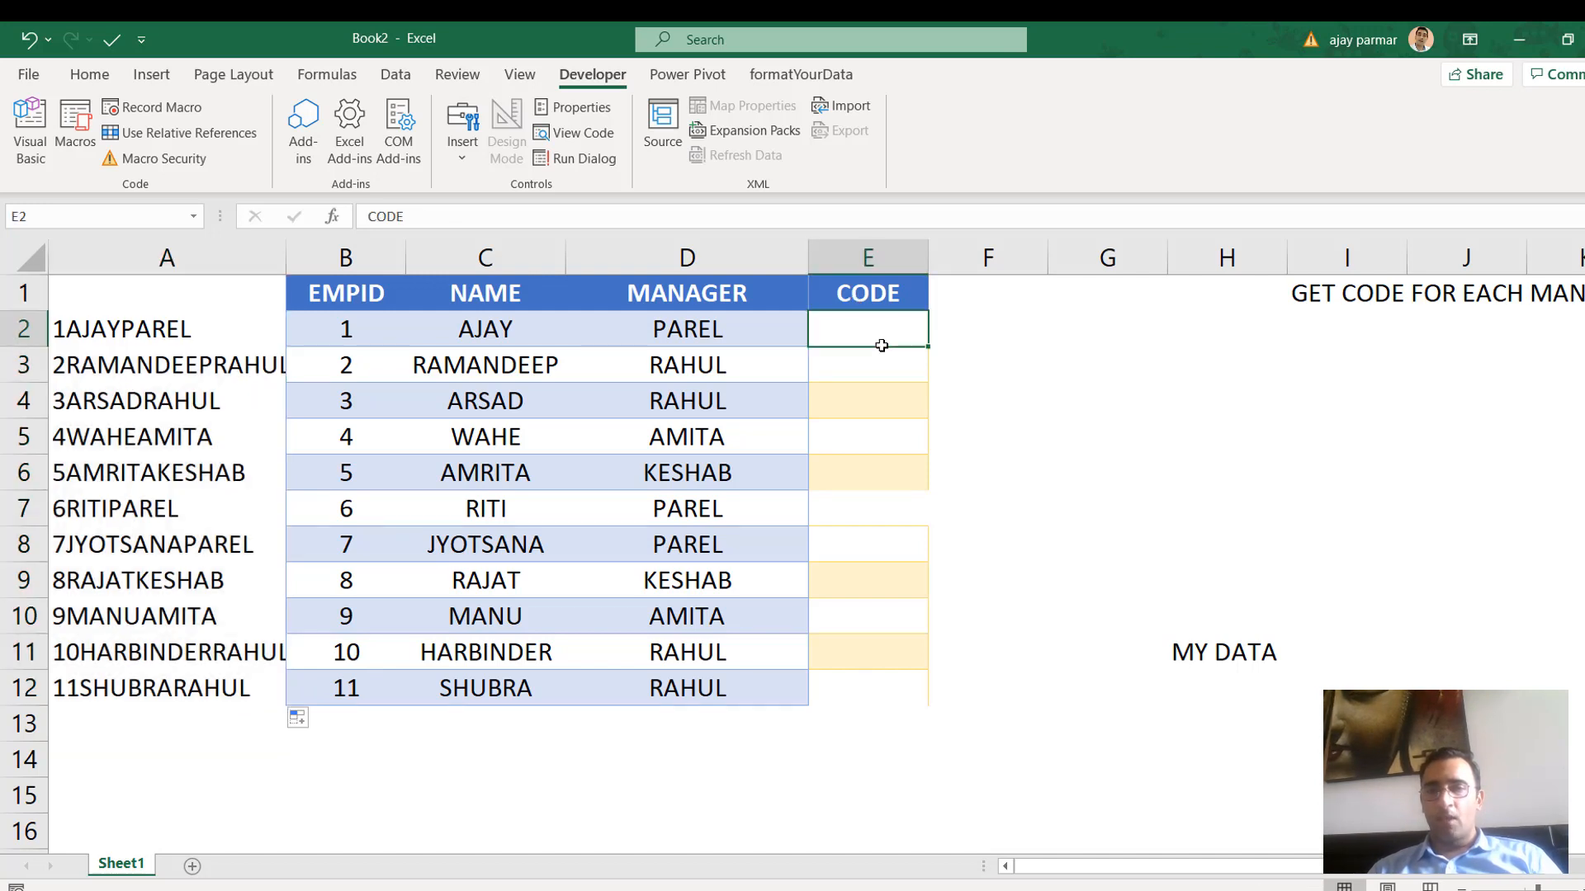
{"action": "left_click", "coordinate": [198, 328]}
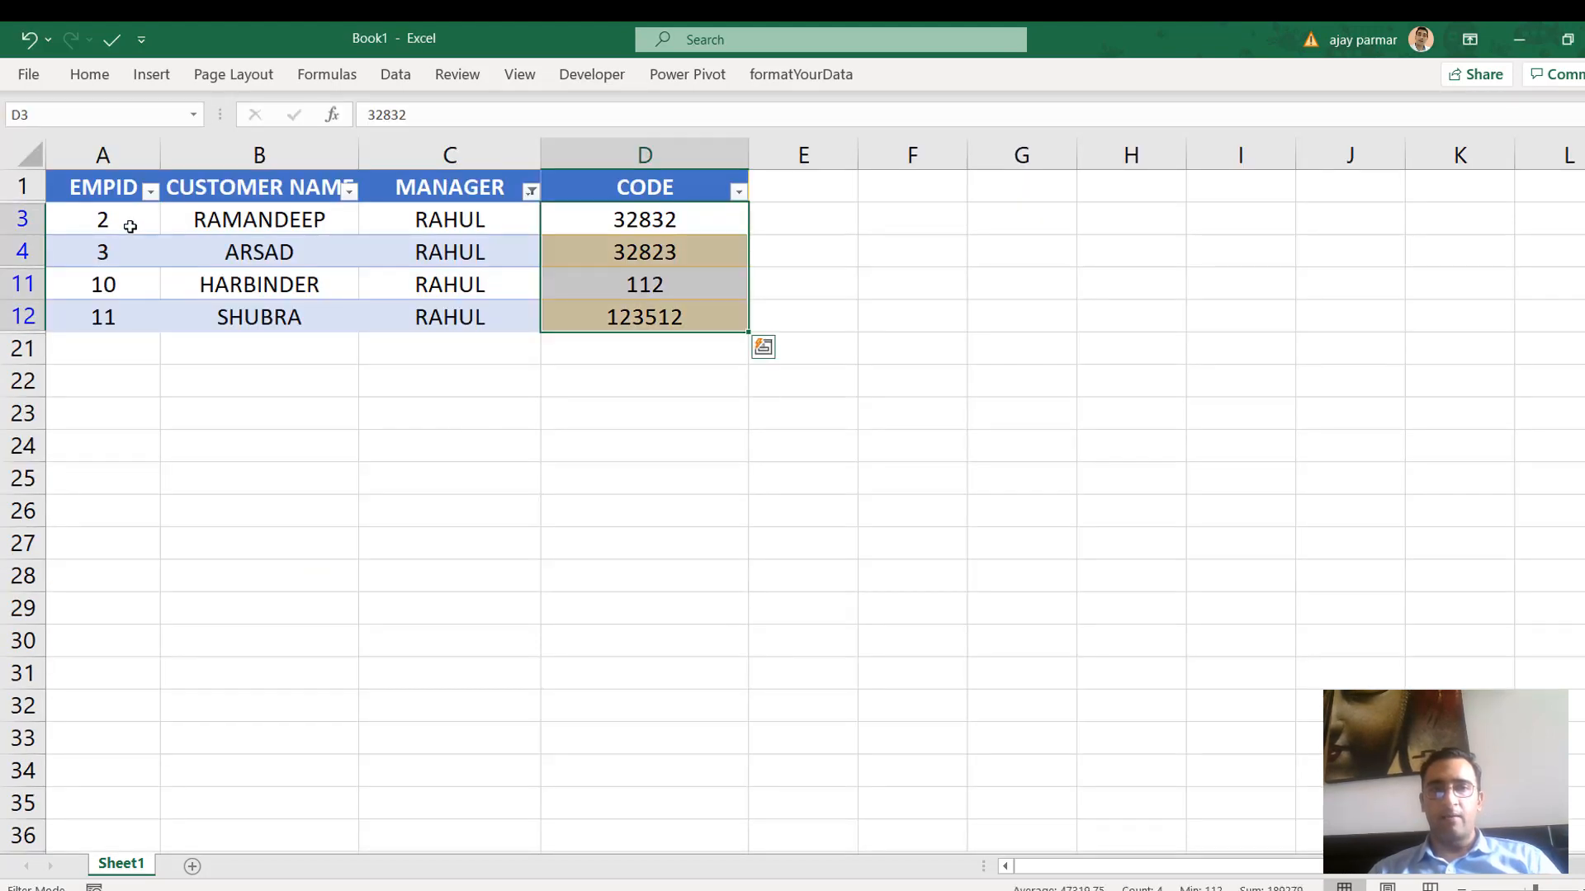
In Book1, remove the filters from the client data and insert a blank column before EMPID
{"action": "left_click", "coordinate": [131, 226]}
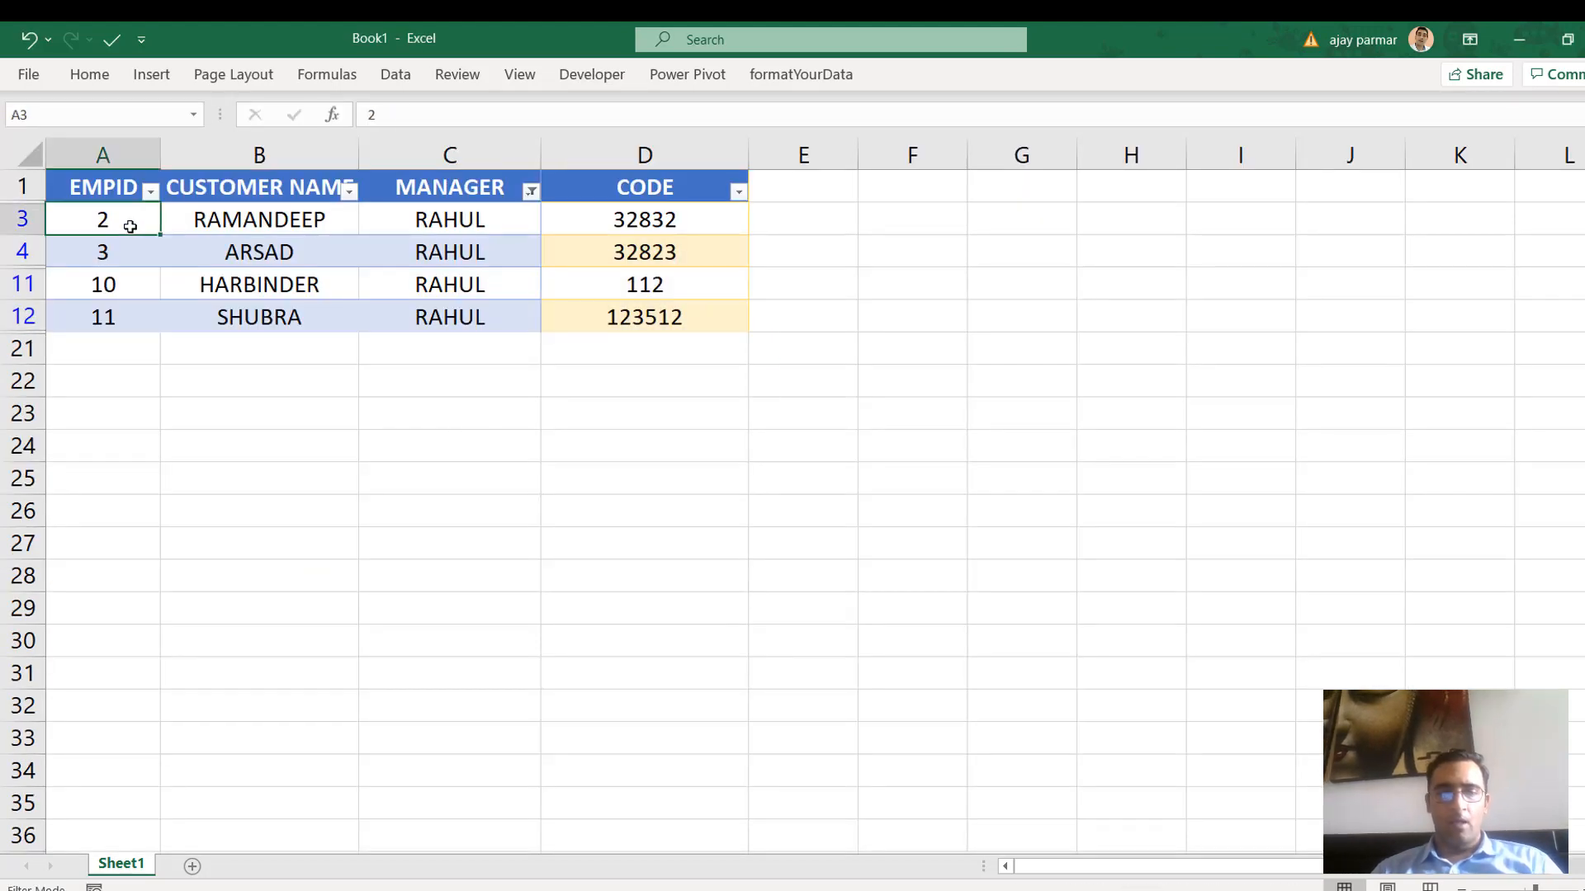
{"action": "key", "text": "alt+d"}
{"action": "key", "text": "f"}
{"action": "key", "text": "f"}
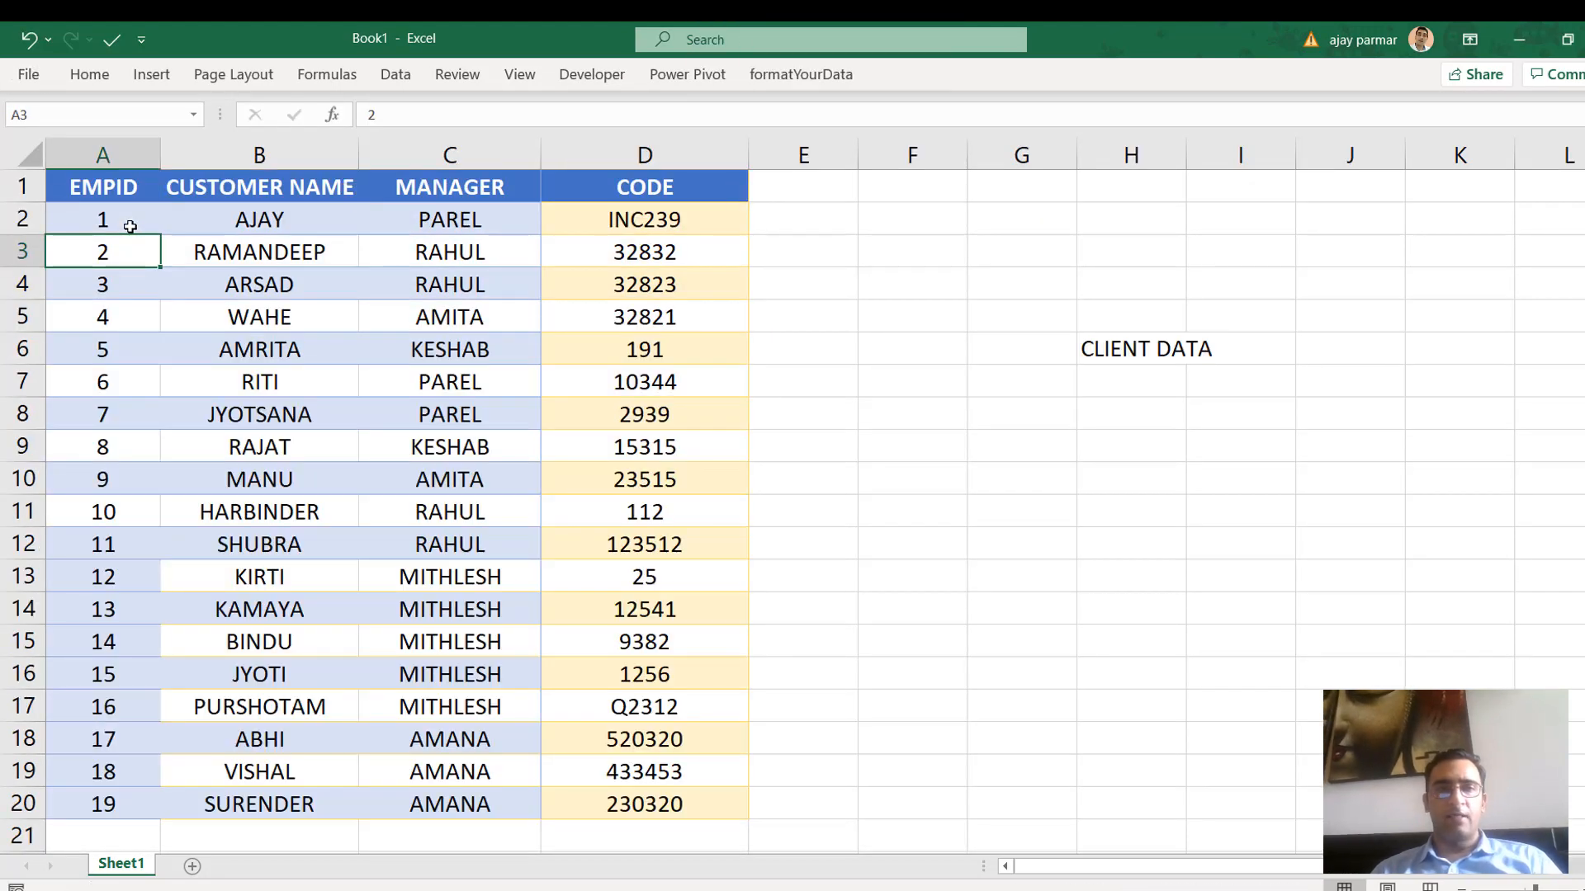
{"action": "left_click", "coordinate": [106, 181]}
{"action": "key", "text": "alt+i"}
{"action": "key", "text": "c"}
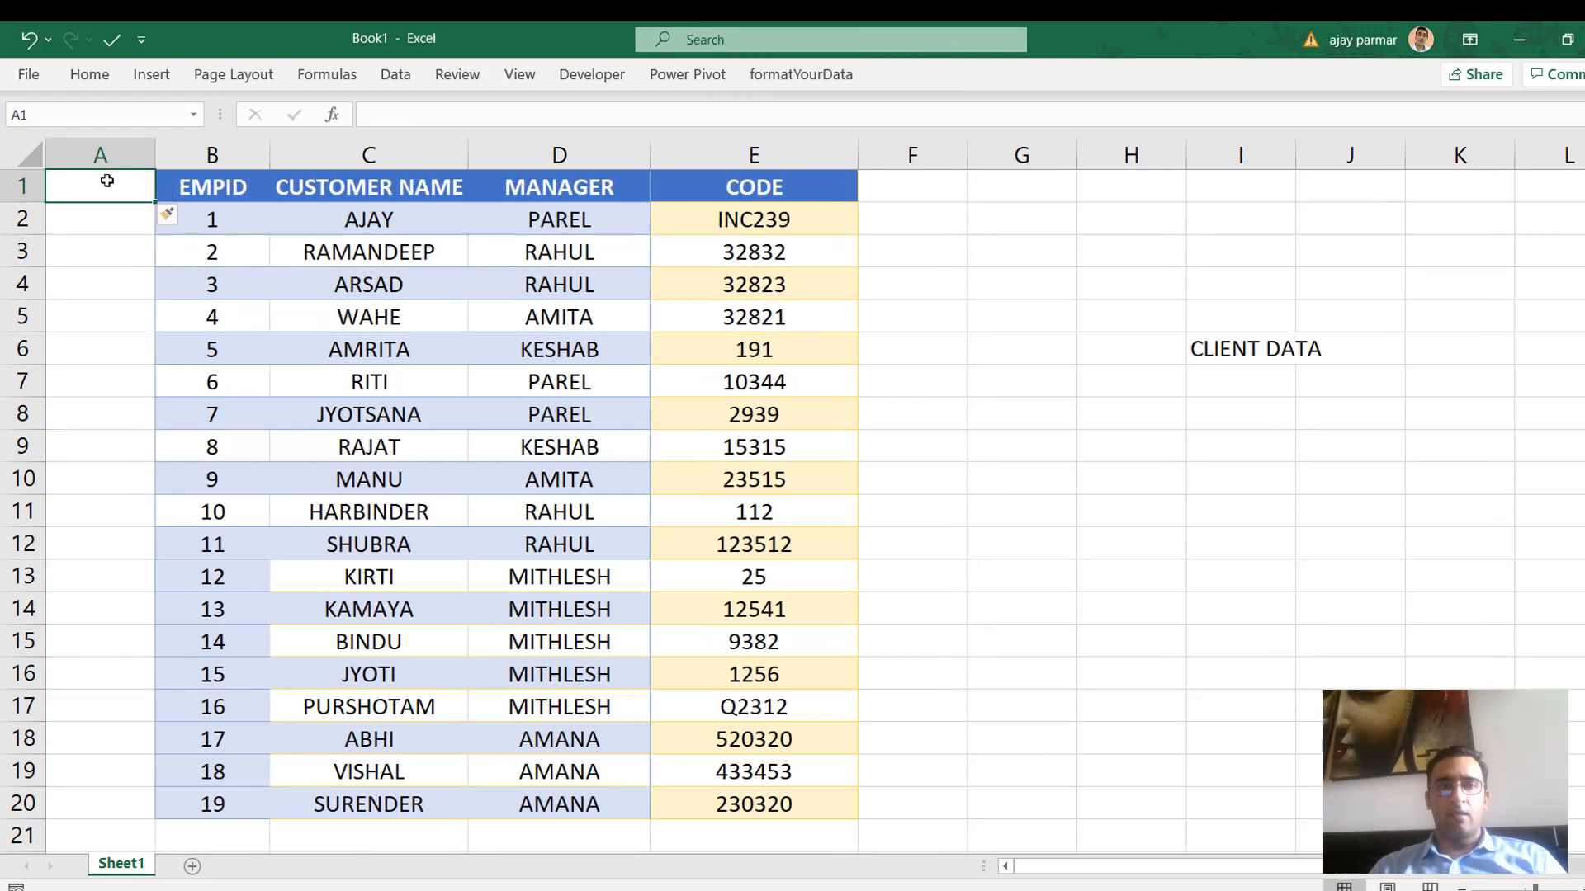
Join the first client row's EMPID, CUSTOMER NAME and MANAGER in A2 with the formula =B2&C2&D2
{"action": "key", "text": "Down"}
{"action": "type", "text": "="}
{"action": "key", "text": "Right"}
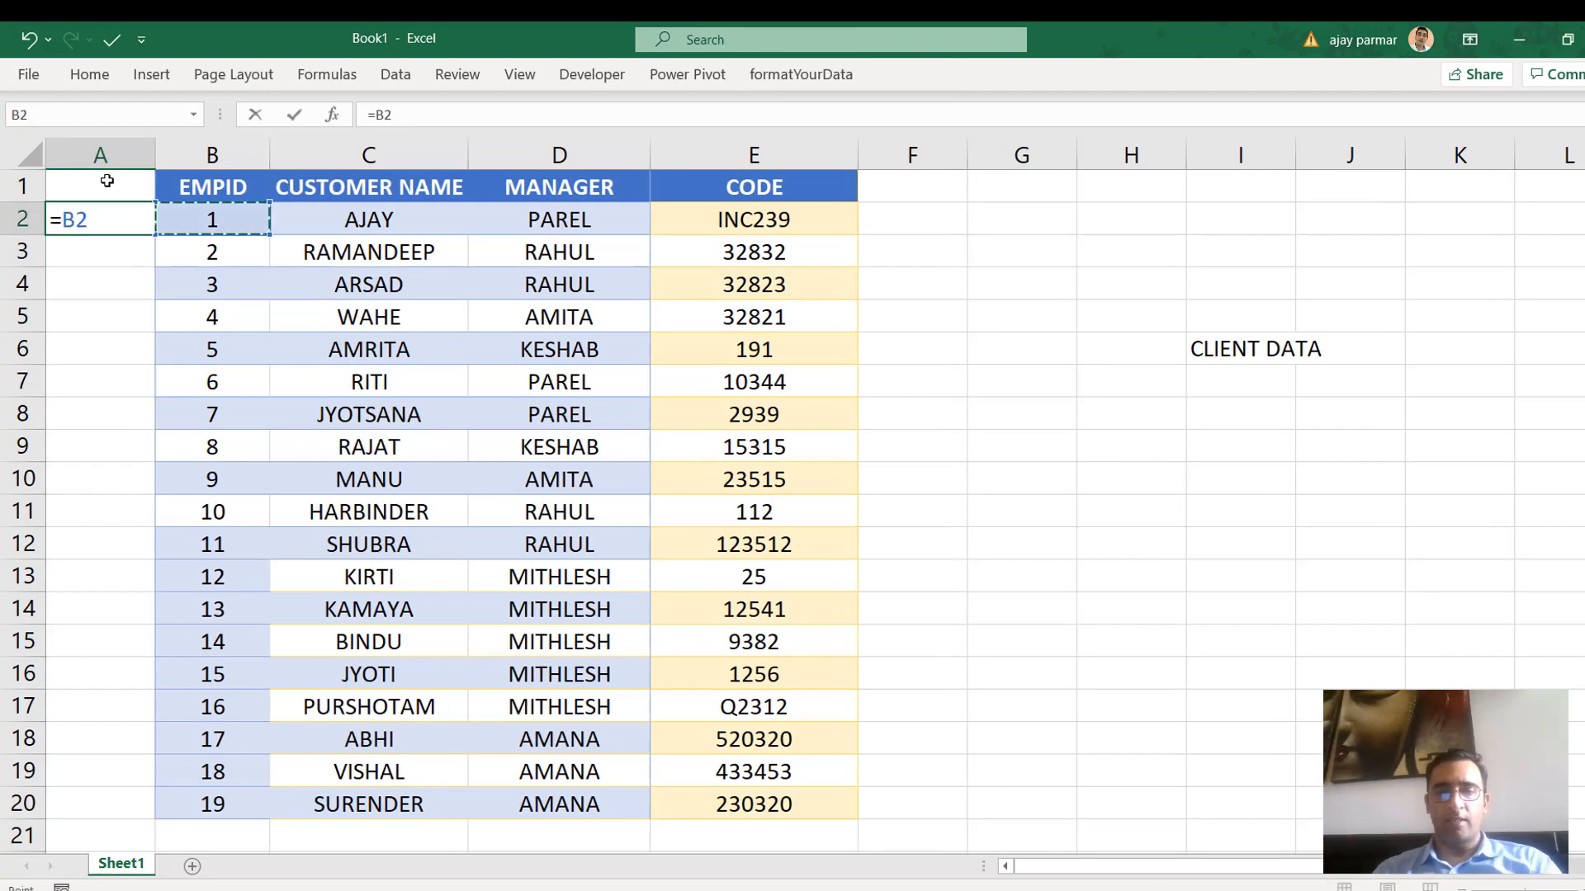
{"action": "type", "text": "&"}
{"action": "key", "text": "Right"}
{"action": "key", "text": "Right"}
{"action": "key", "text": "Right"}
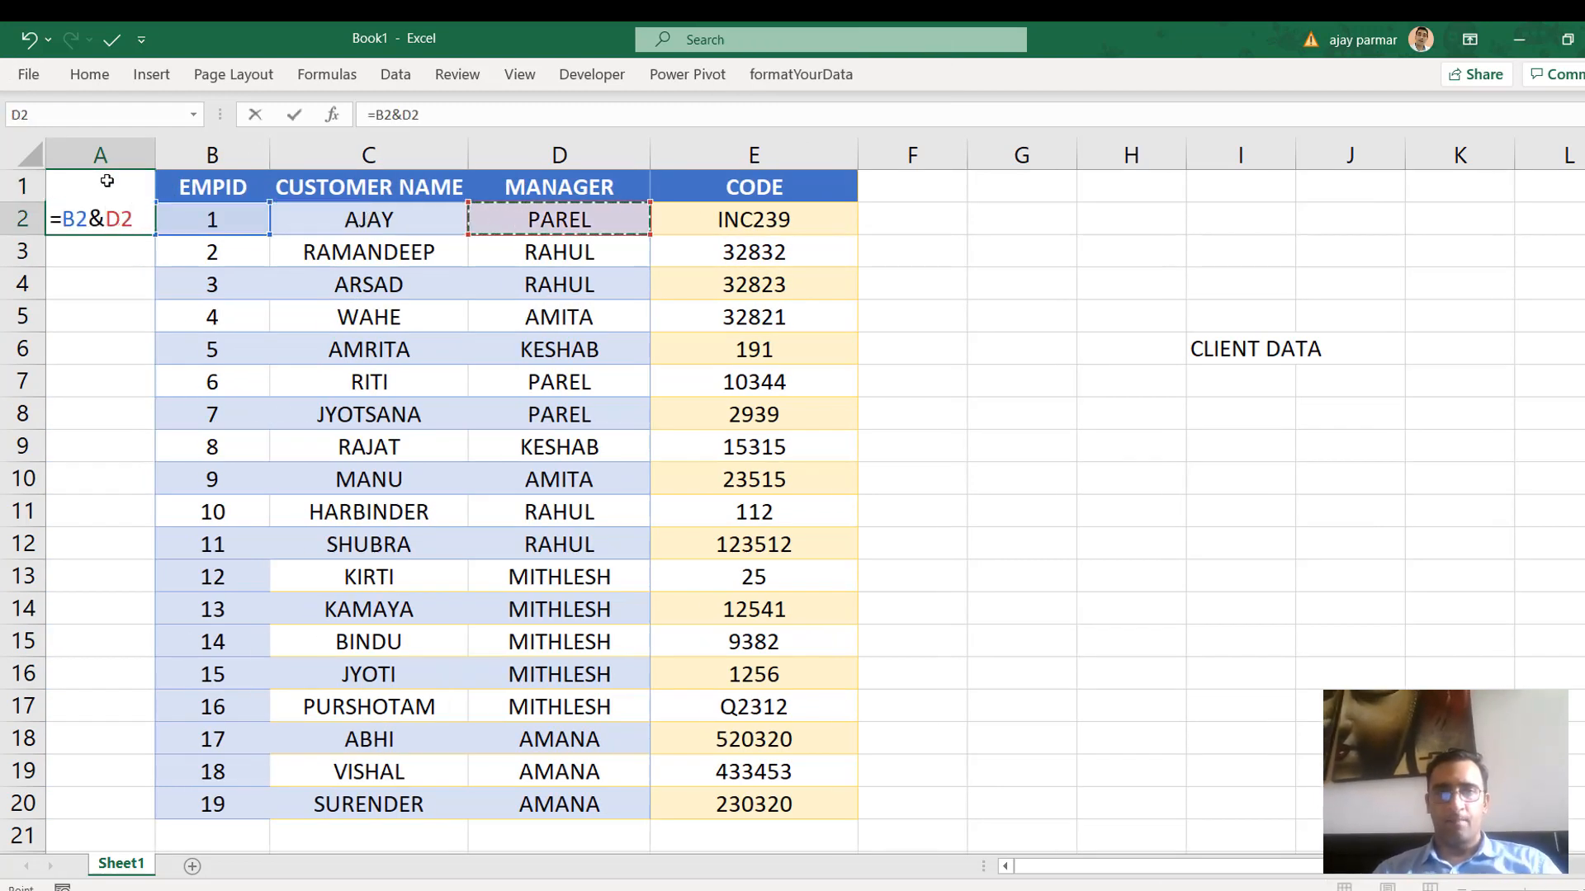
{"action": "key", "text": "Left"}
{"action": "type", "text": "&"}
{"action": "key", "text": "Right"}
{"action": "key", "text": "Right"}
{"action": "key", "text": "Right"}
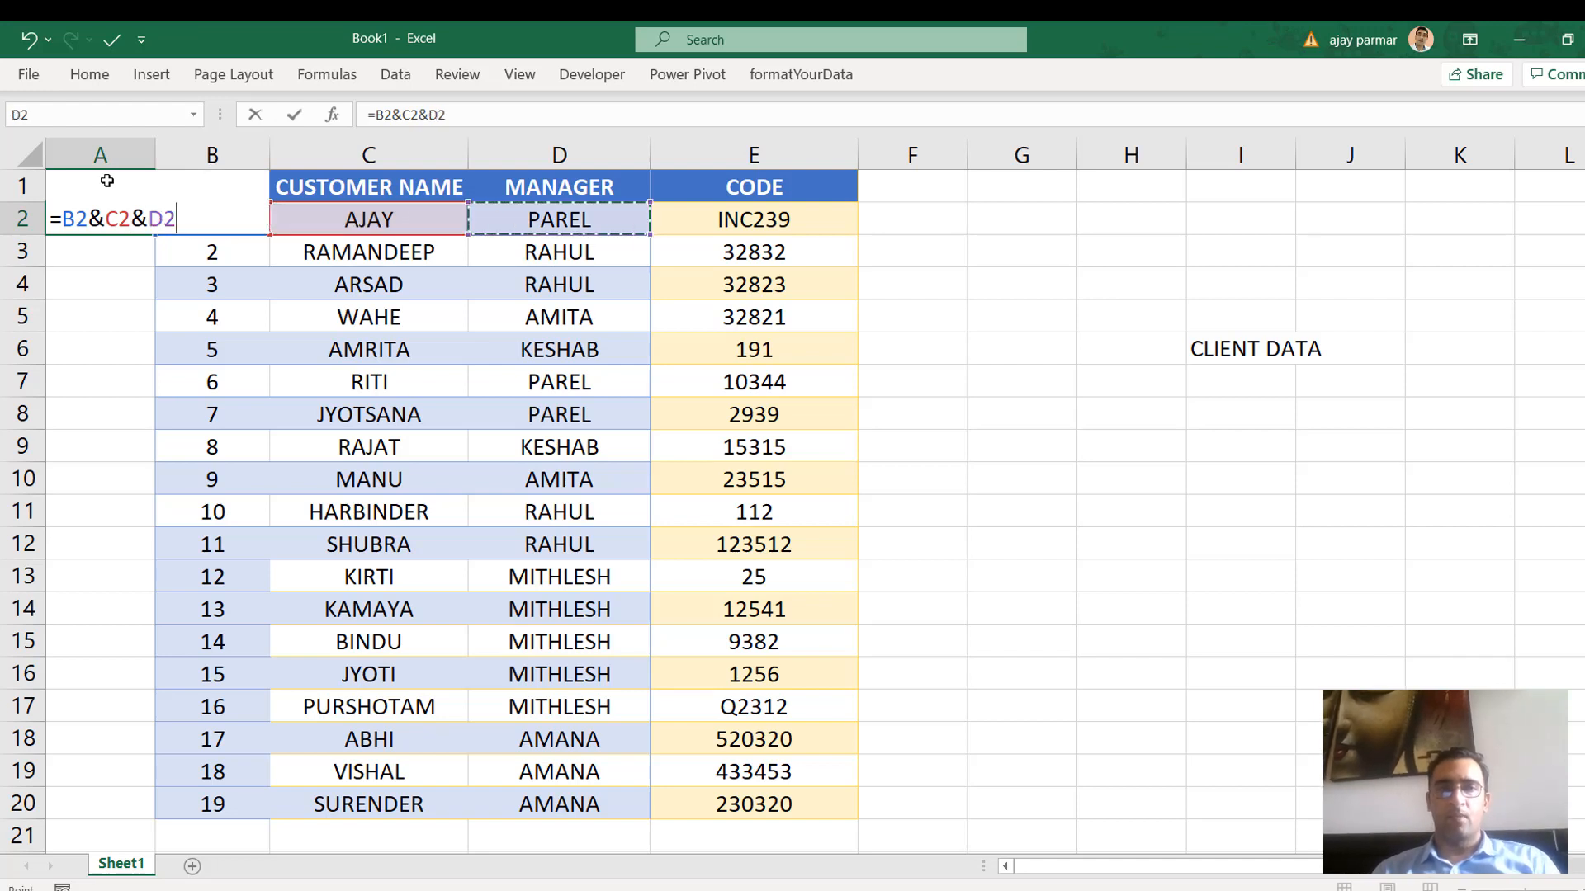
{"action": "key", "text": "Return"}
Widen column A in Book1 and fill the joining formula down from A2 to A20
{"action": "key", "text": "Up"}
{"action": "left_click_drag", "start_coordinate": [155, 157], "coordinate": [228, 172]}
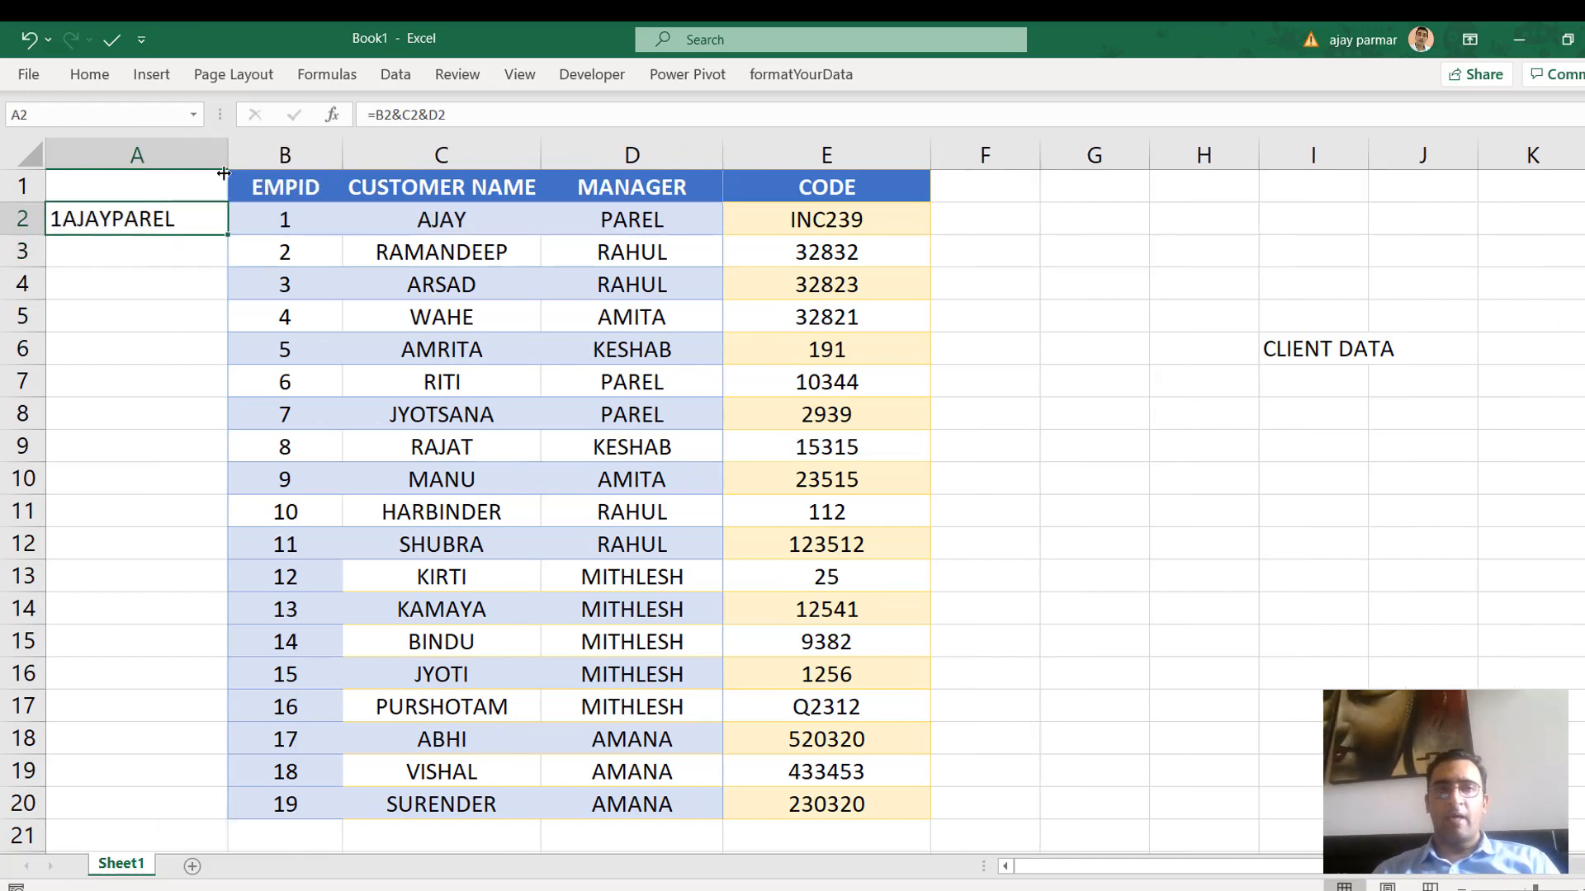
{"action": "double_click", "coordinate": [228, 234]}
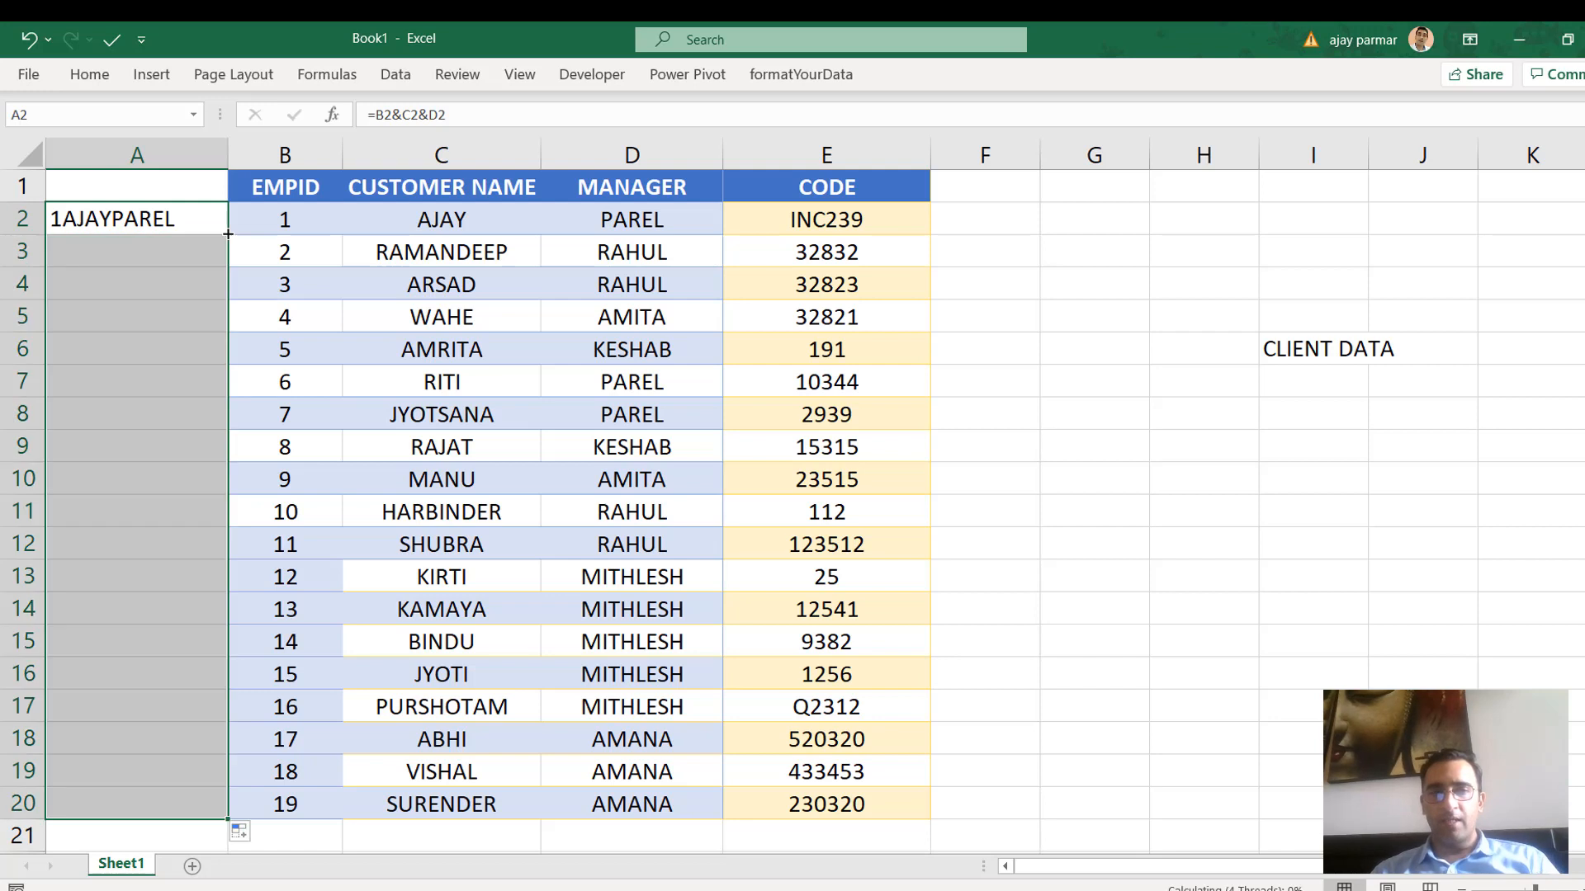
{"action": "double_click", "coordinate": [226, 163]}
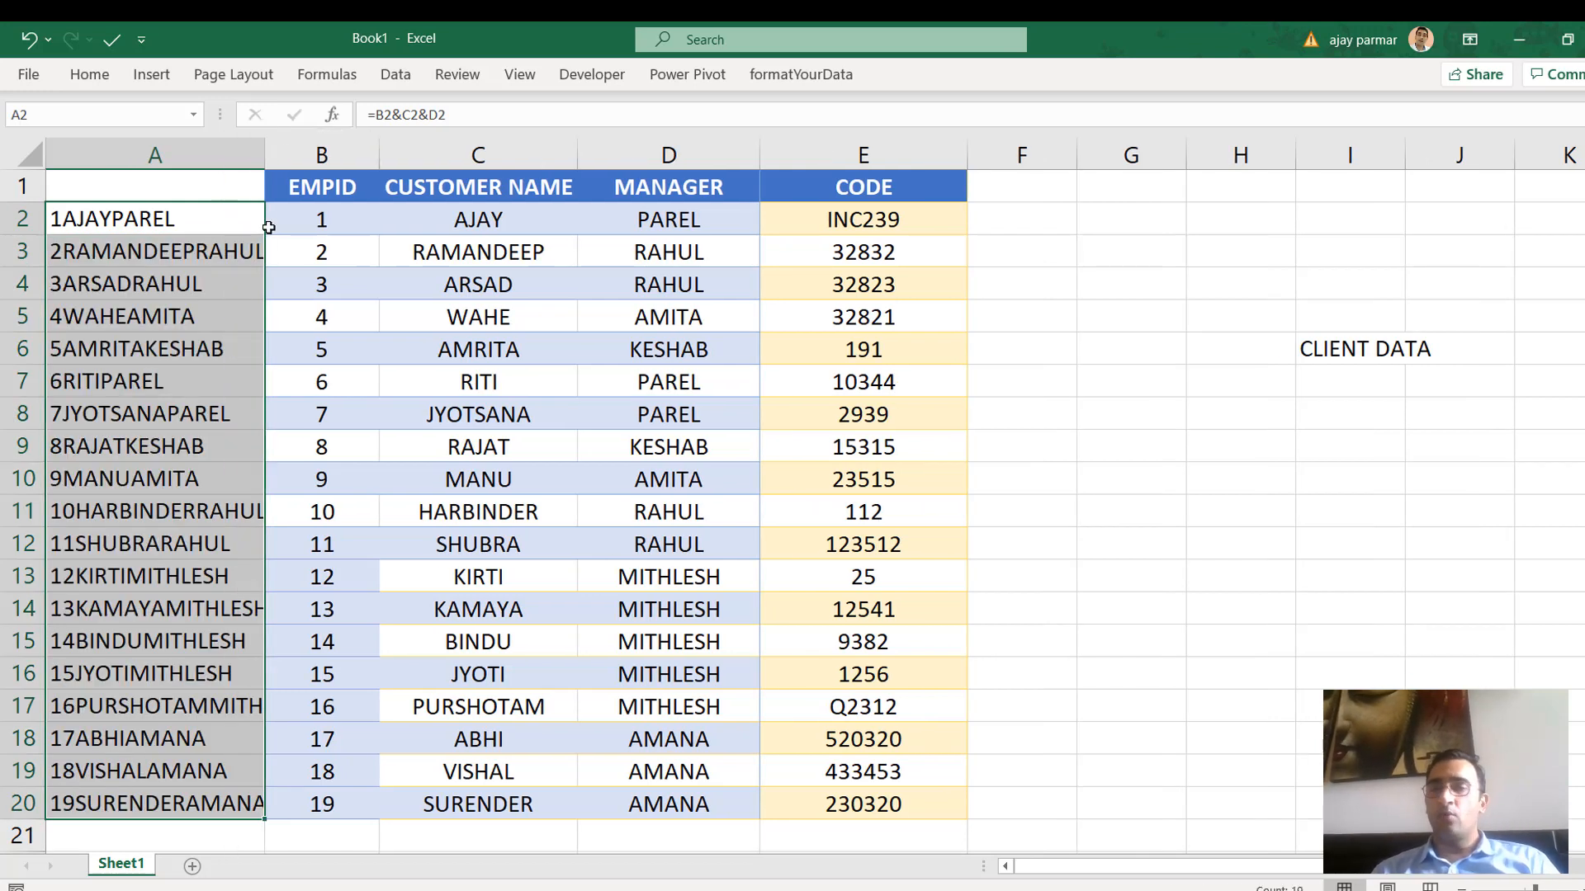
Widen column A in Book1 further and check the joined values in A2, A3 and A5
{"action": "left_click", "coordinate": [222, 238]}
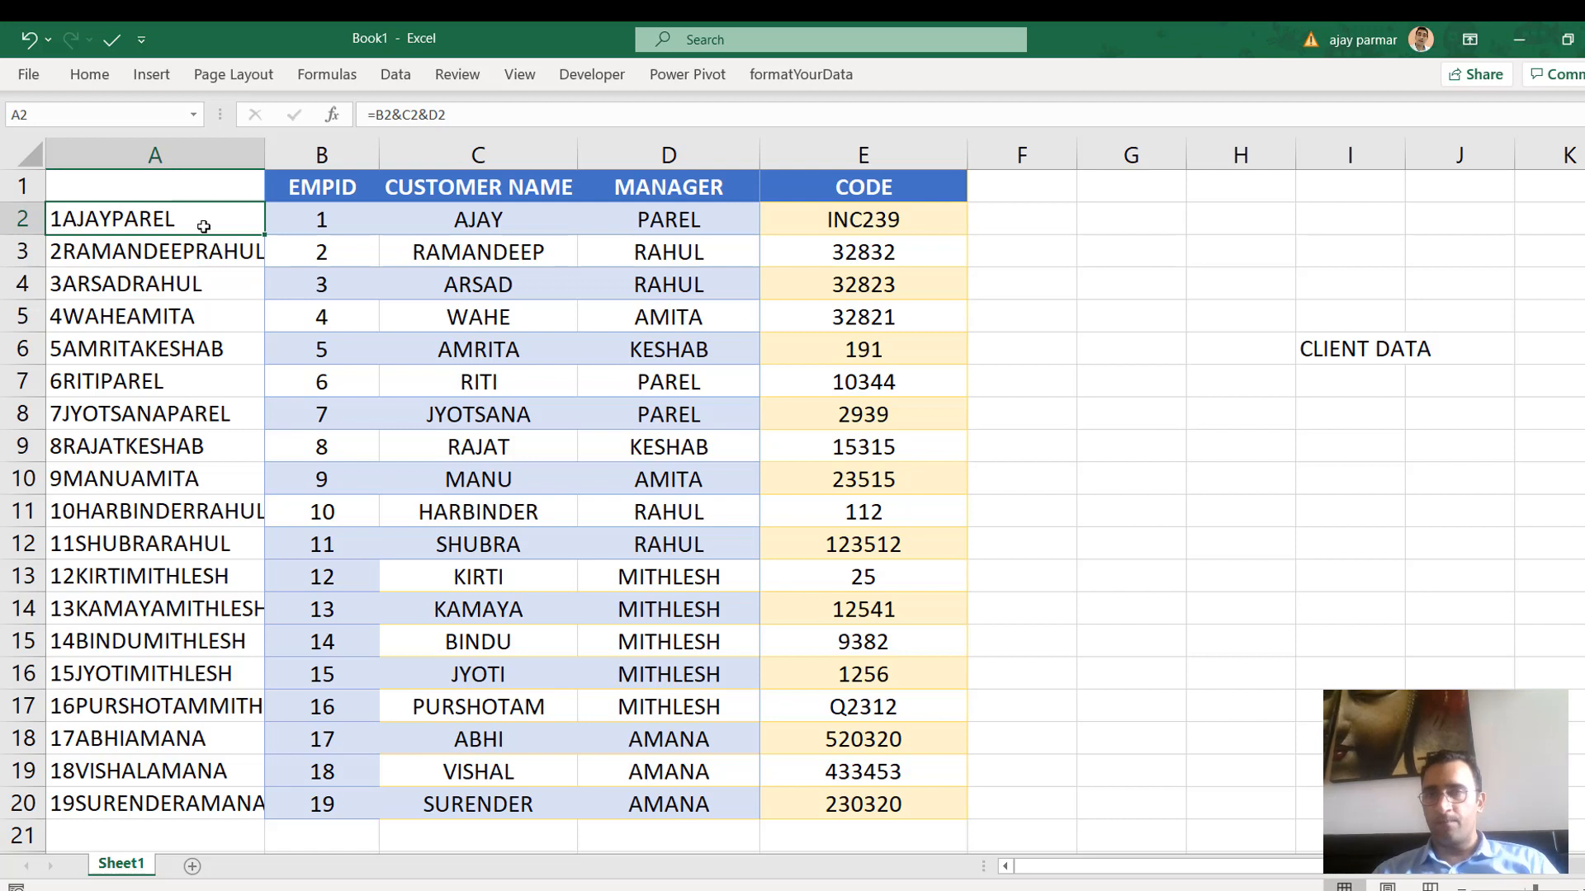
{"action": "left_click", "coordinate": [170, 255]}
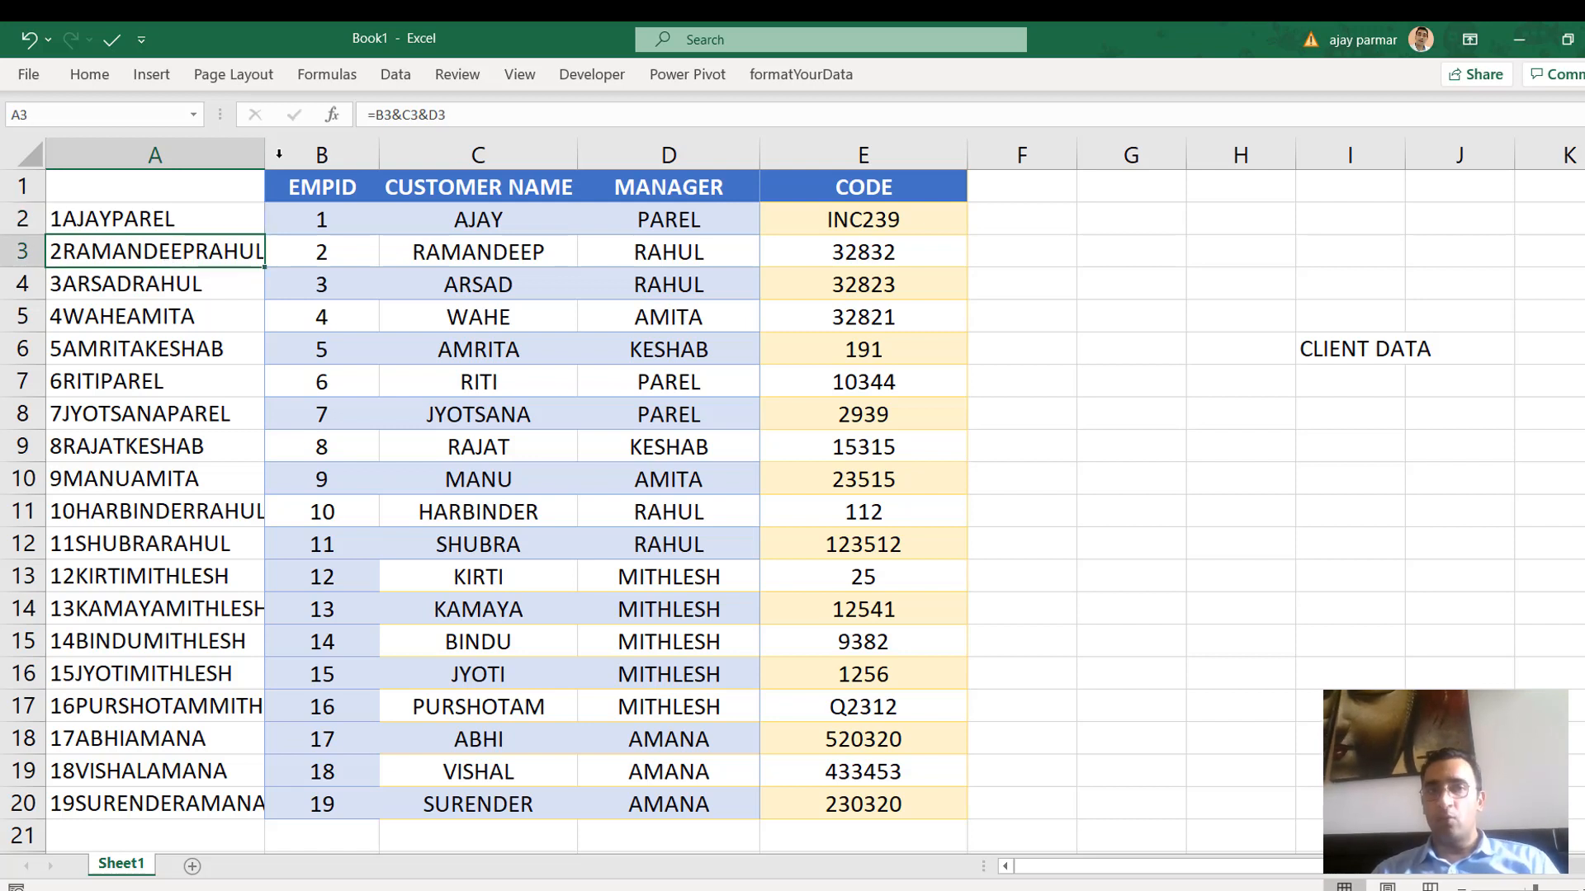
{"action": "left_click_drag", "start_coordinate": [265, 157], "coordinate": [308, 167]}
{"action": "left_click", "coordinate": [243, 315]}
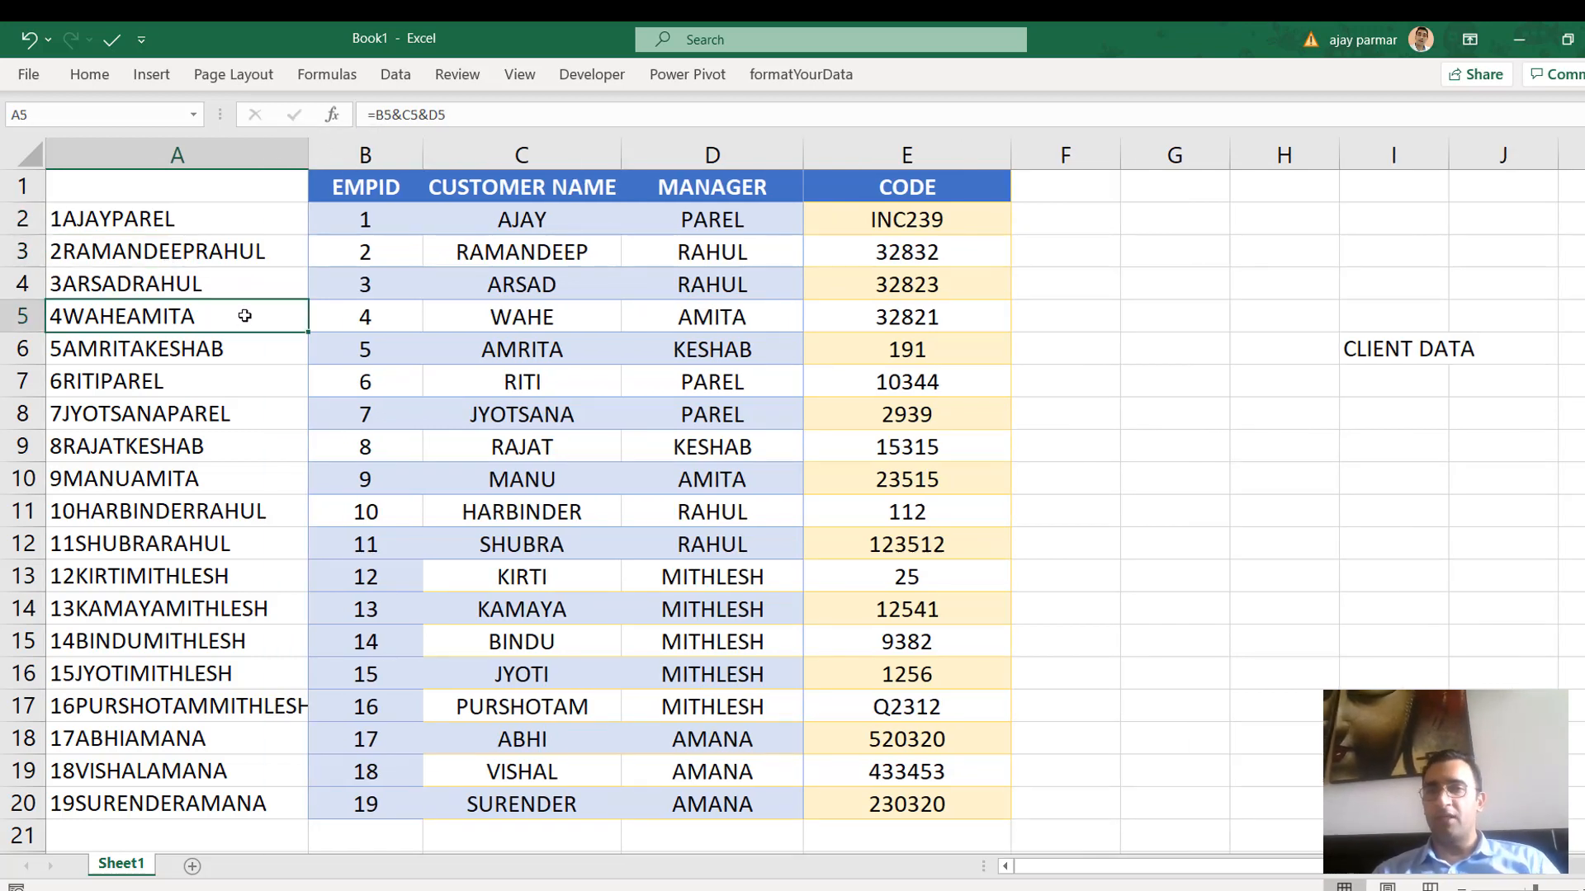
{"action": "left_click", "coordinate": [185, 224]}
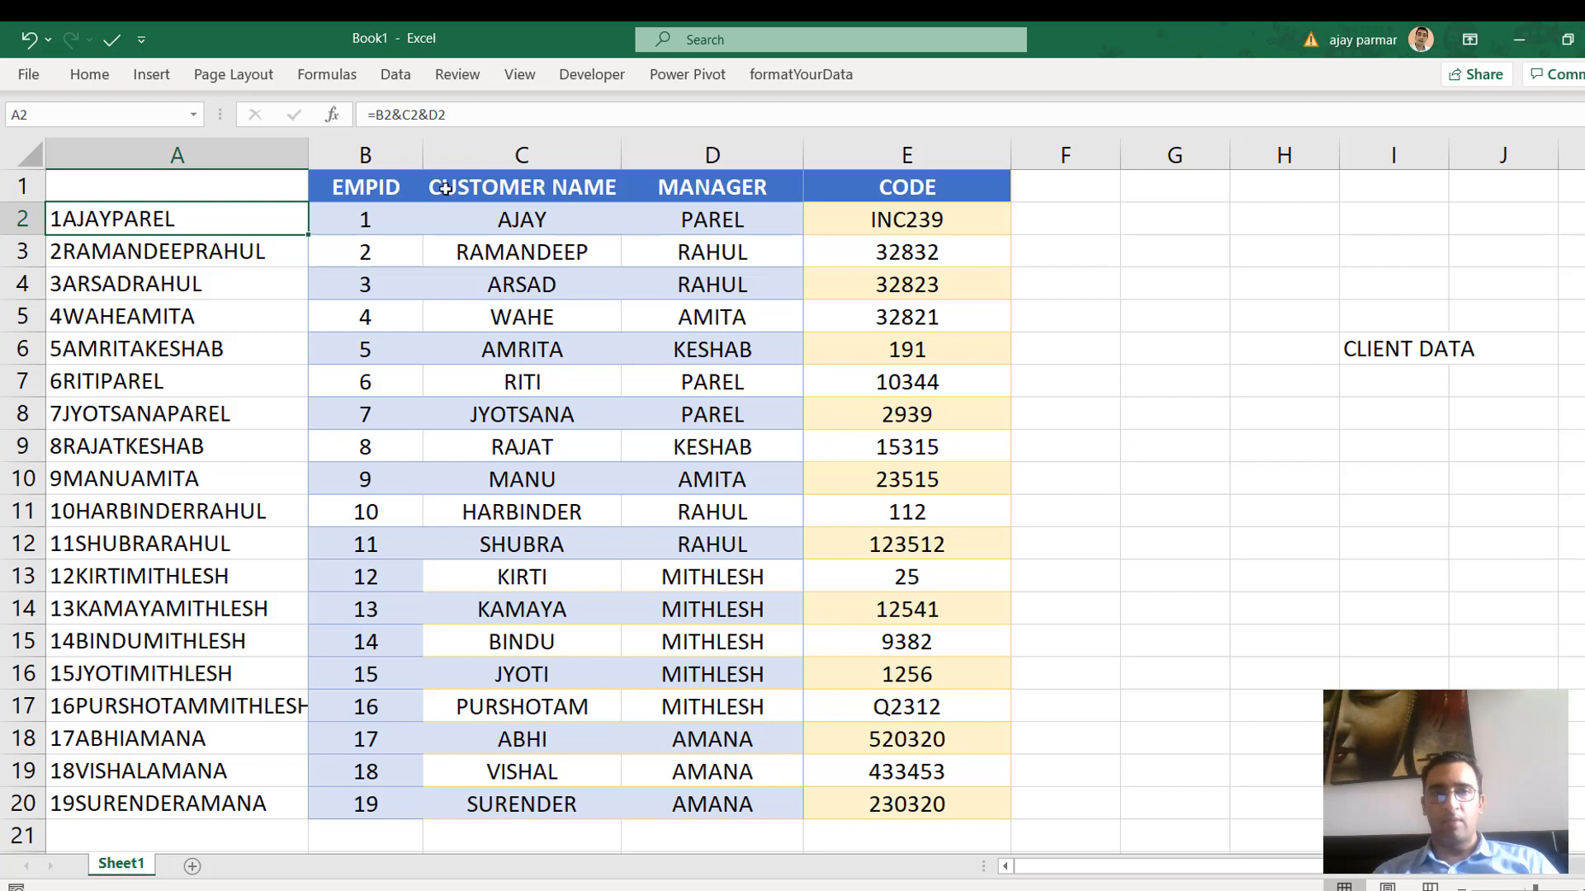
Compare the joined values in column A with the EMPID, CUSTOMER NAME and MANAGER columns of Book1's client data
{"action": "left_click", "coordinate": [394, 216]}
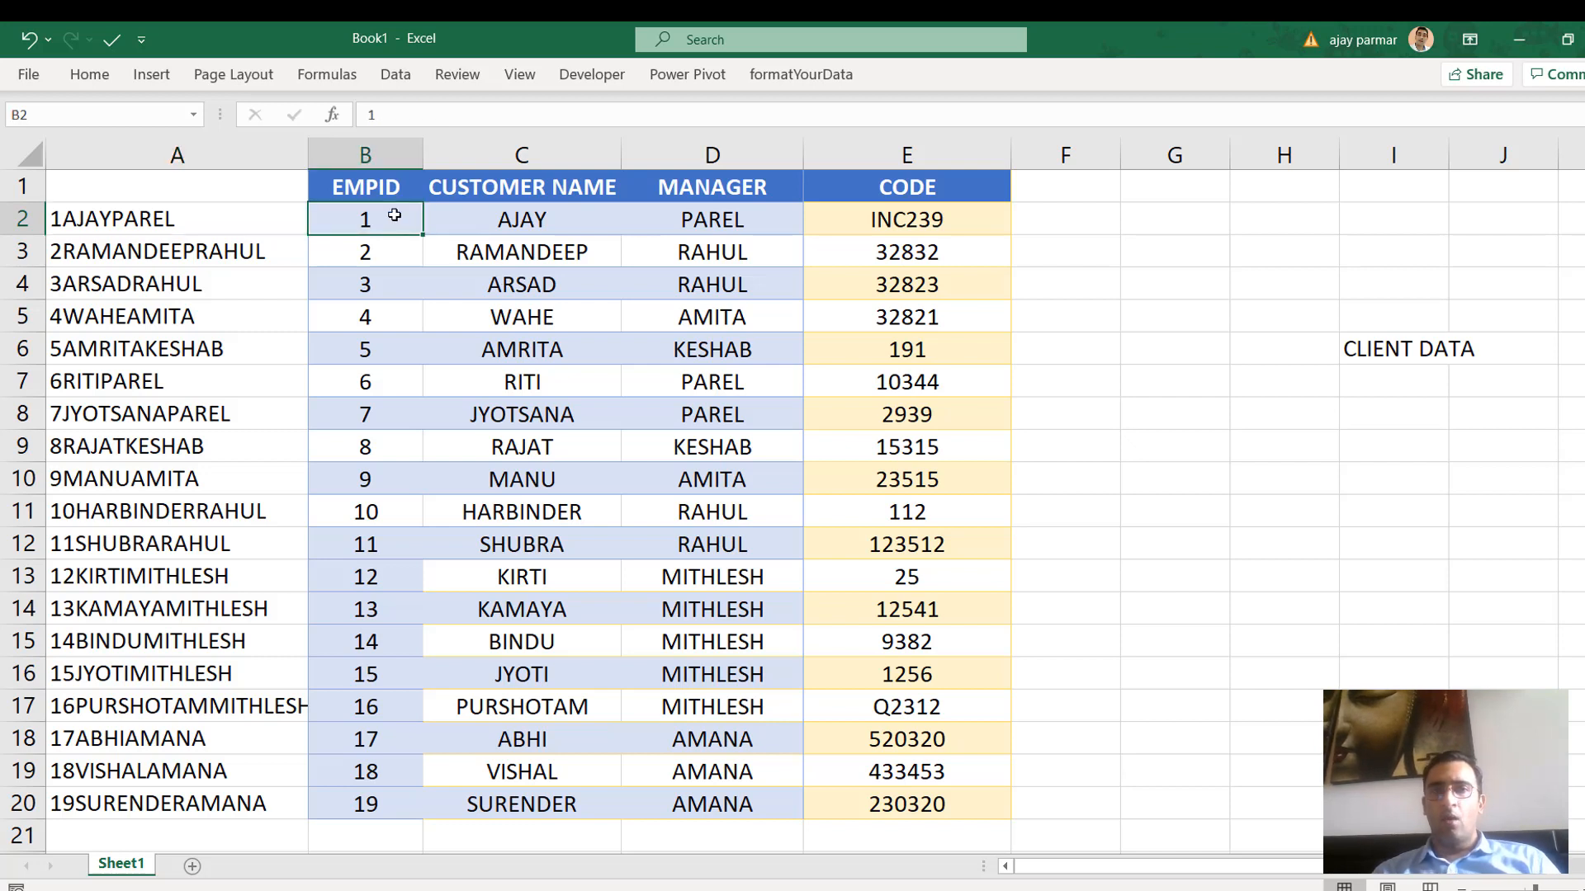
{"action": "left_click", "coordinate": [199, 219]}
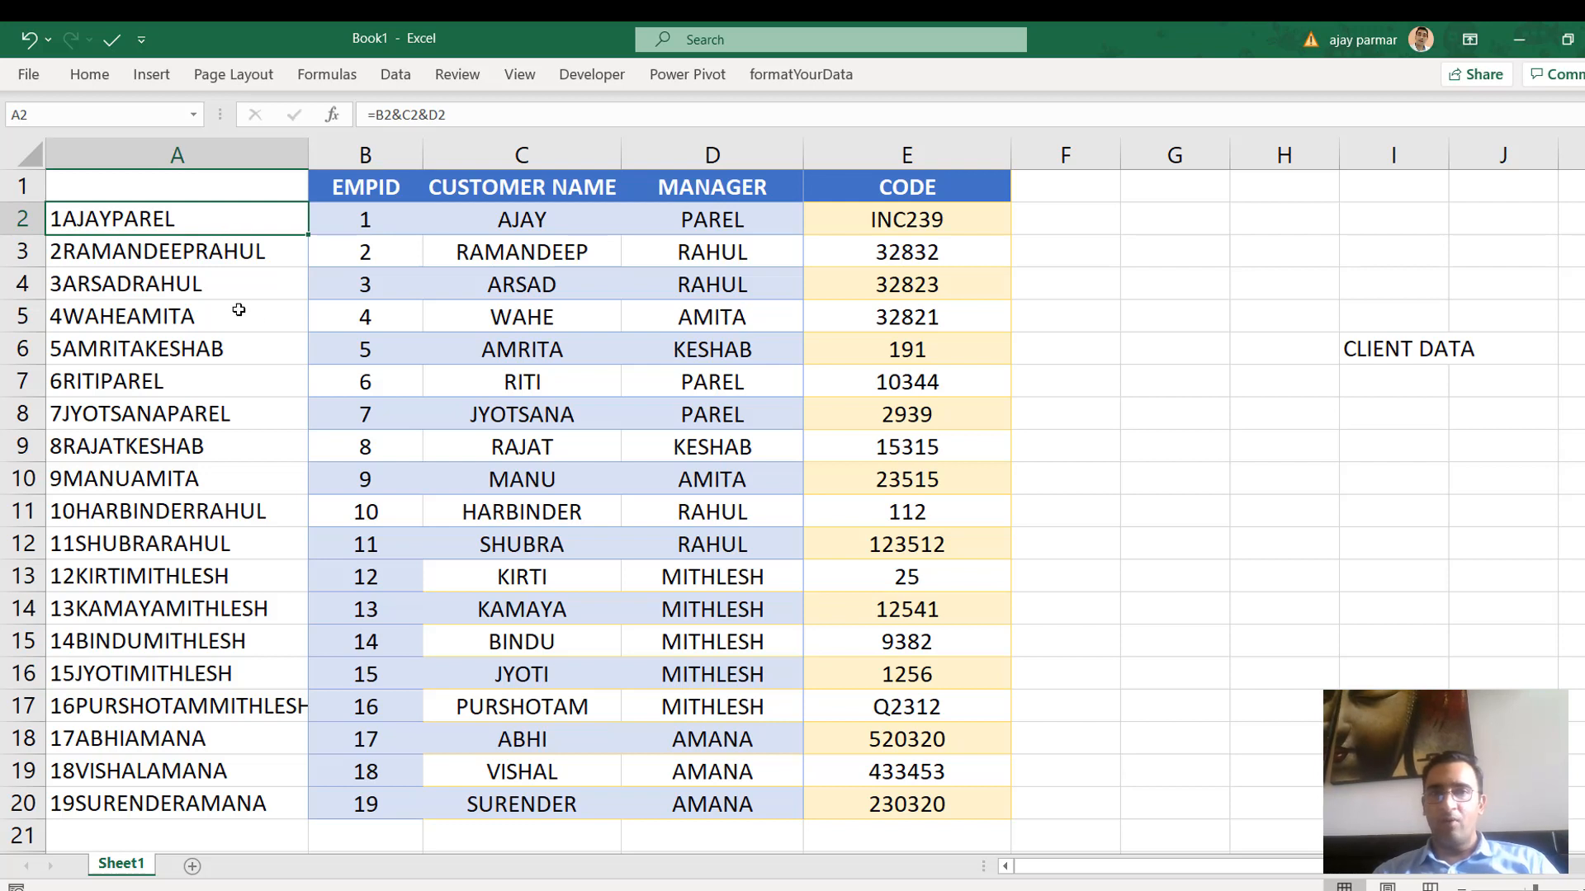
{"action": "left_click", "coordinate": [393, 183]}
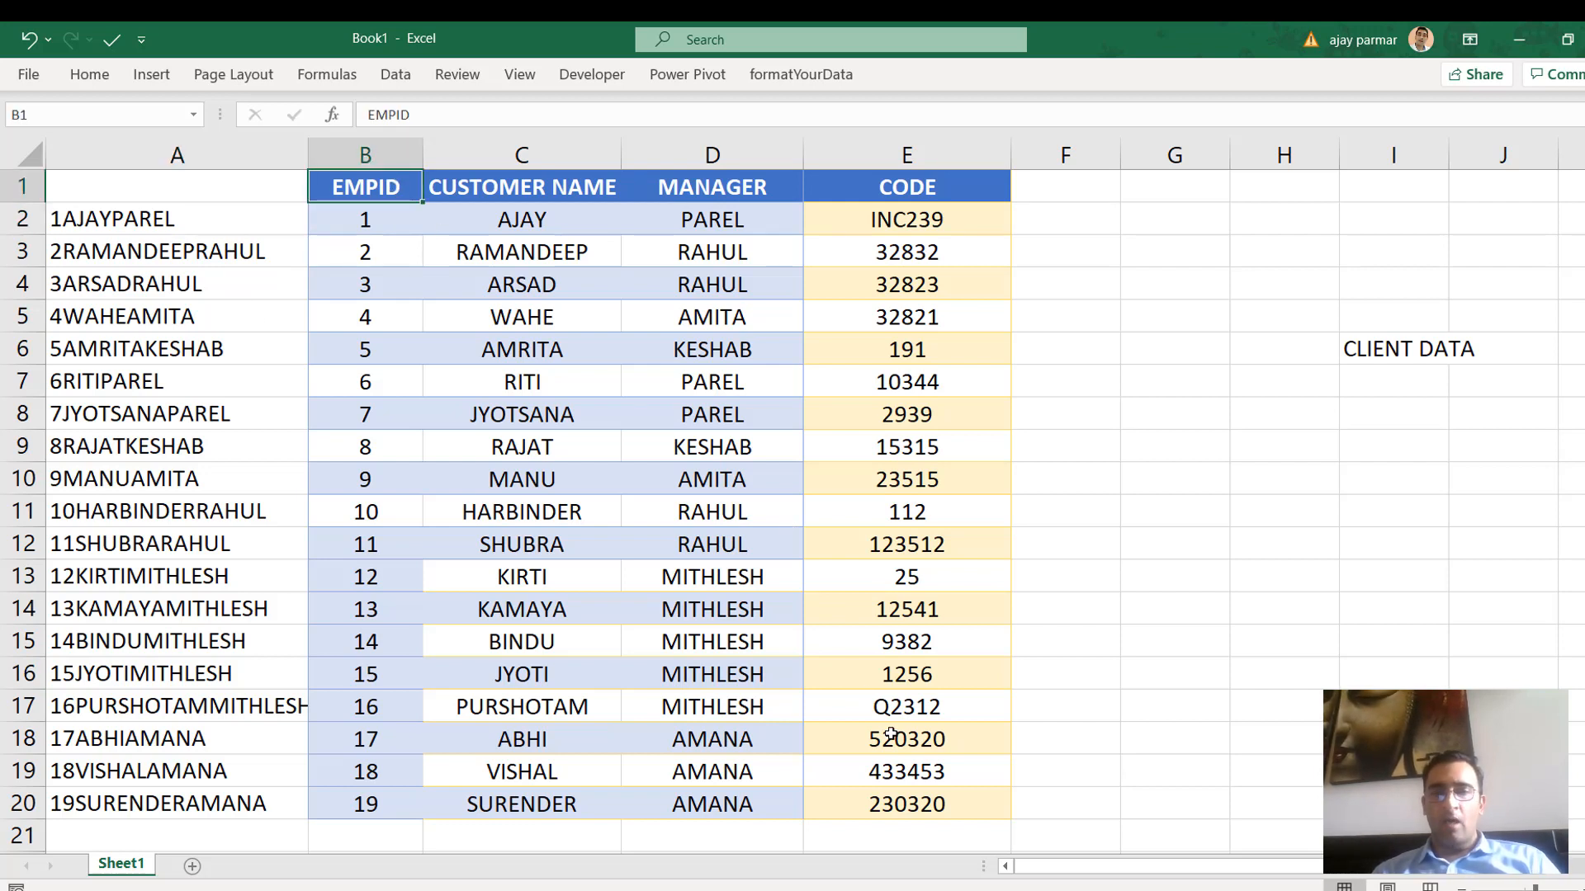
{"action": "left_click", "coordinate": [911, 805], "text": "shift"}
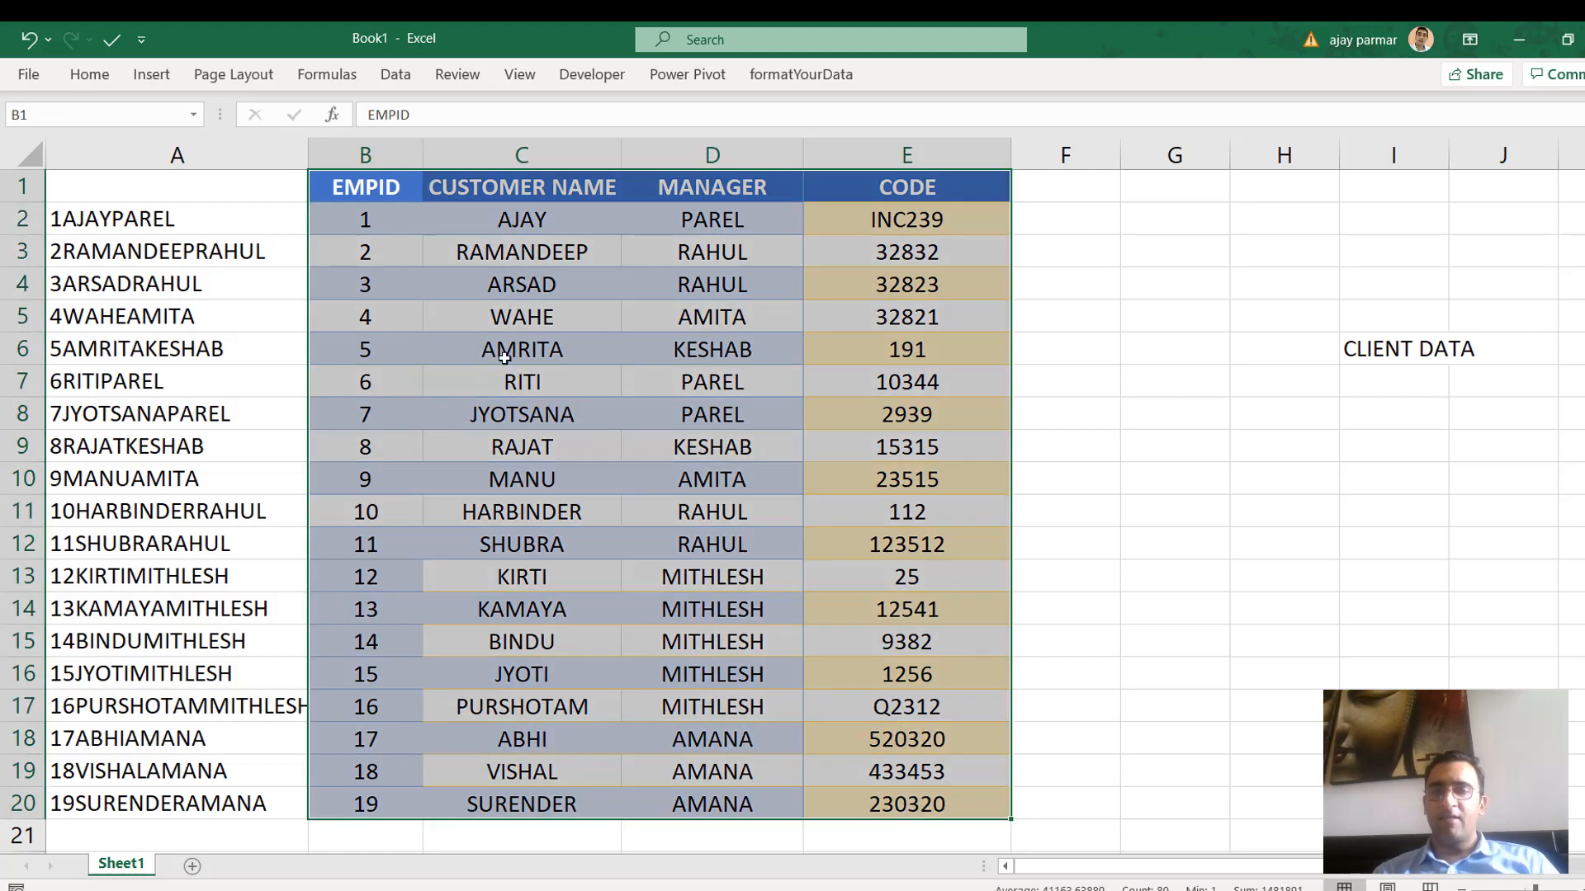
{"action": "left_click", "coordinate": [382, 233]}
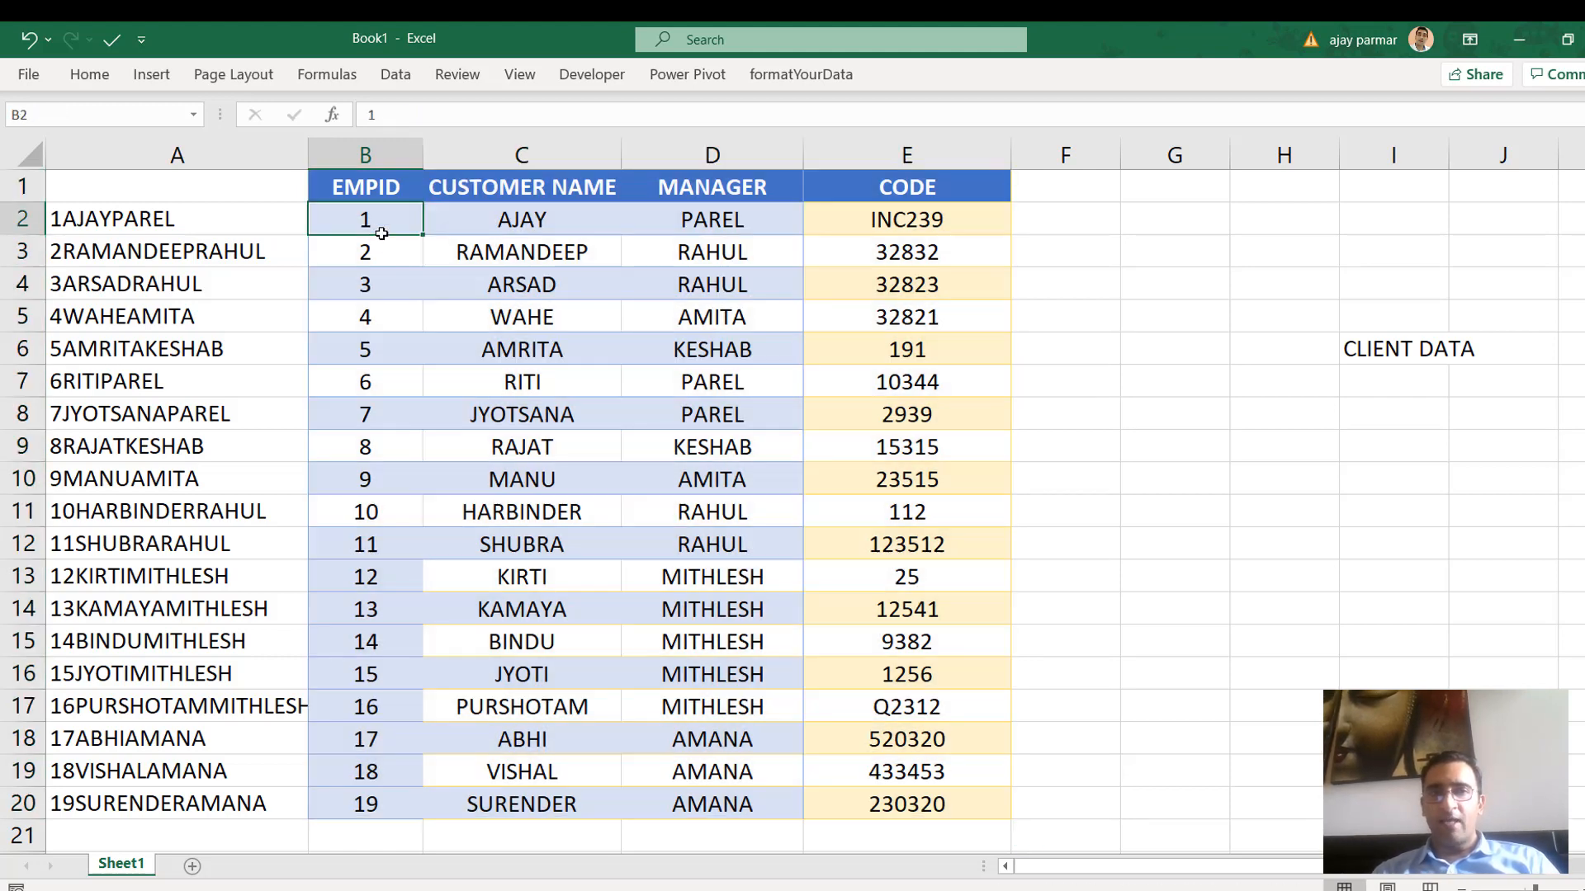
{"action": "left_click", "coordinate": [196, 214]}
{"action": "left_click", "coordinate": [216, 618], "text": "shift"}
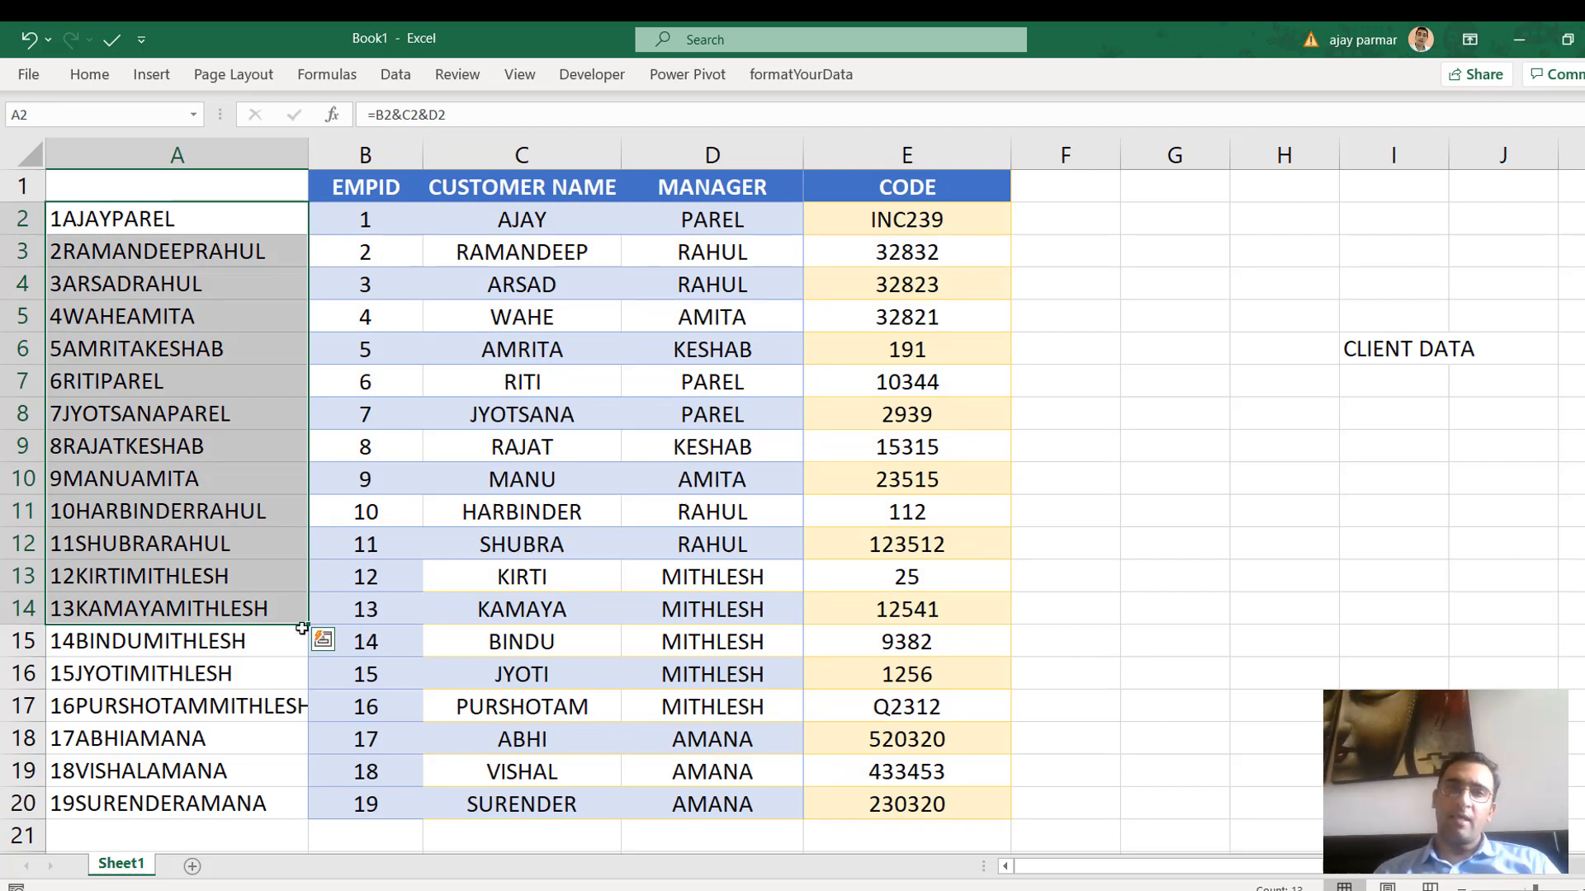
{"action": "left_click", "coordinate": [250, 414]}
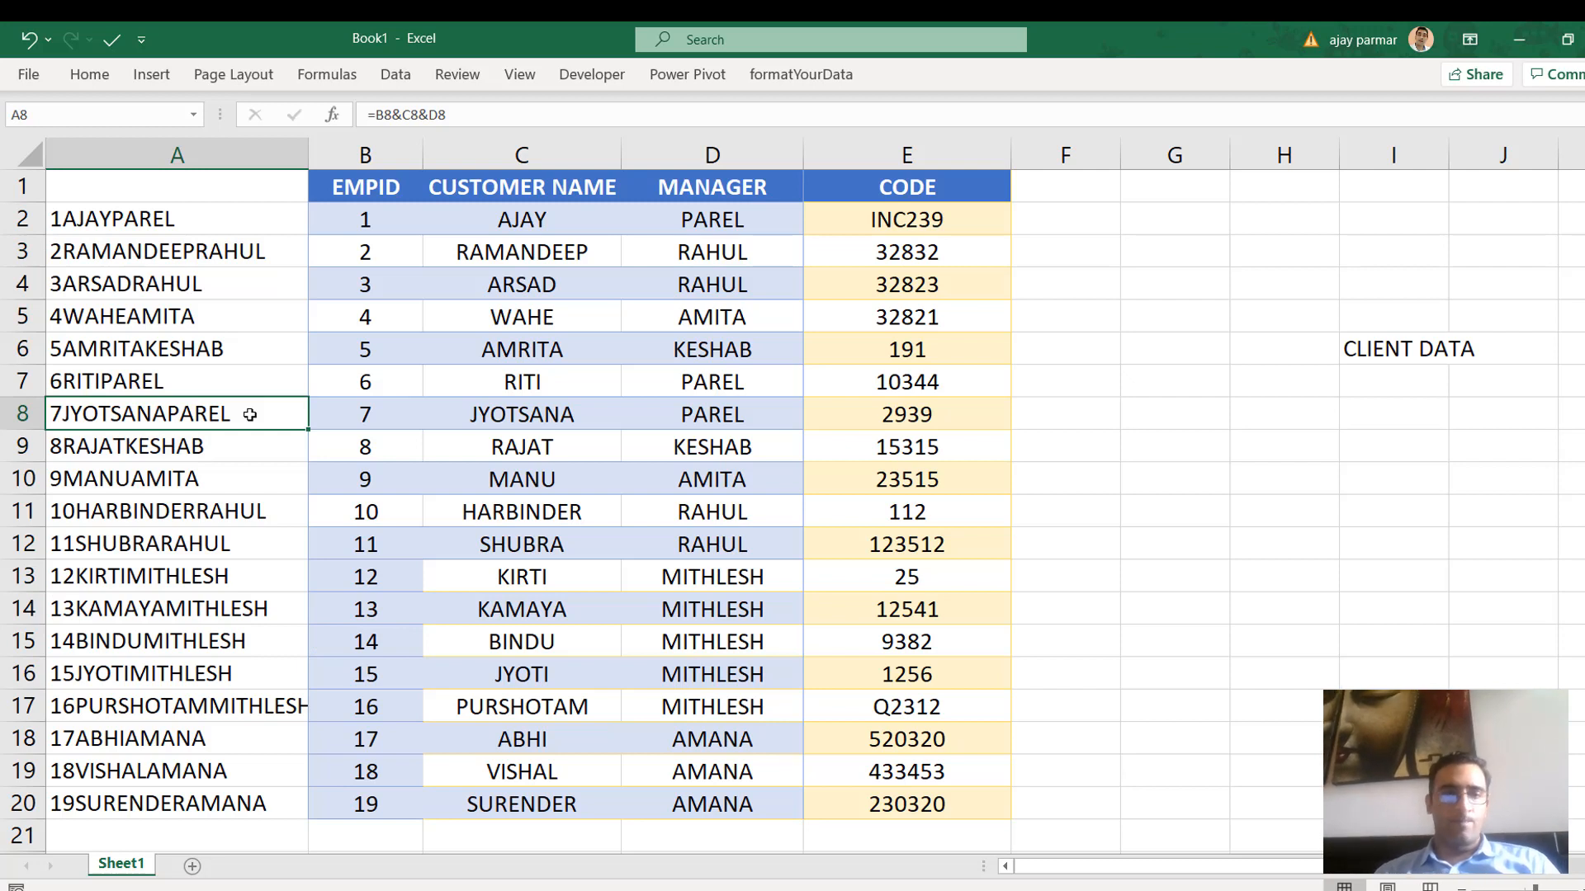
{"action": "left_click", "coordinate": [479, 381]}
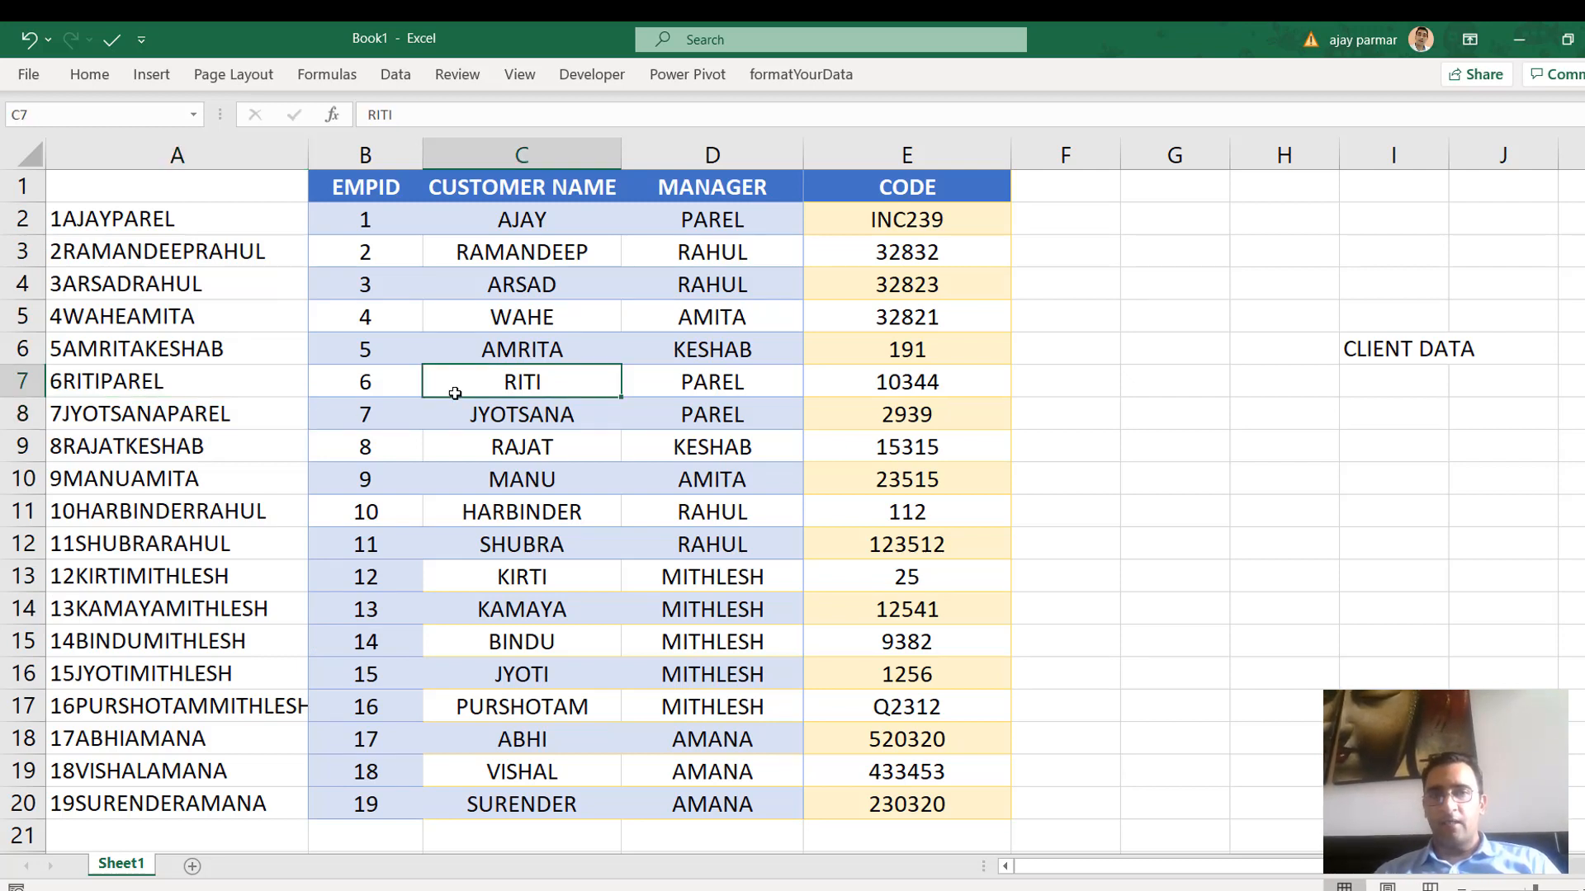
{"action": "left_click_drag", "start_coordinate": [509, 213], "coordinate": [520, 779]}
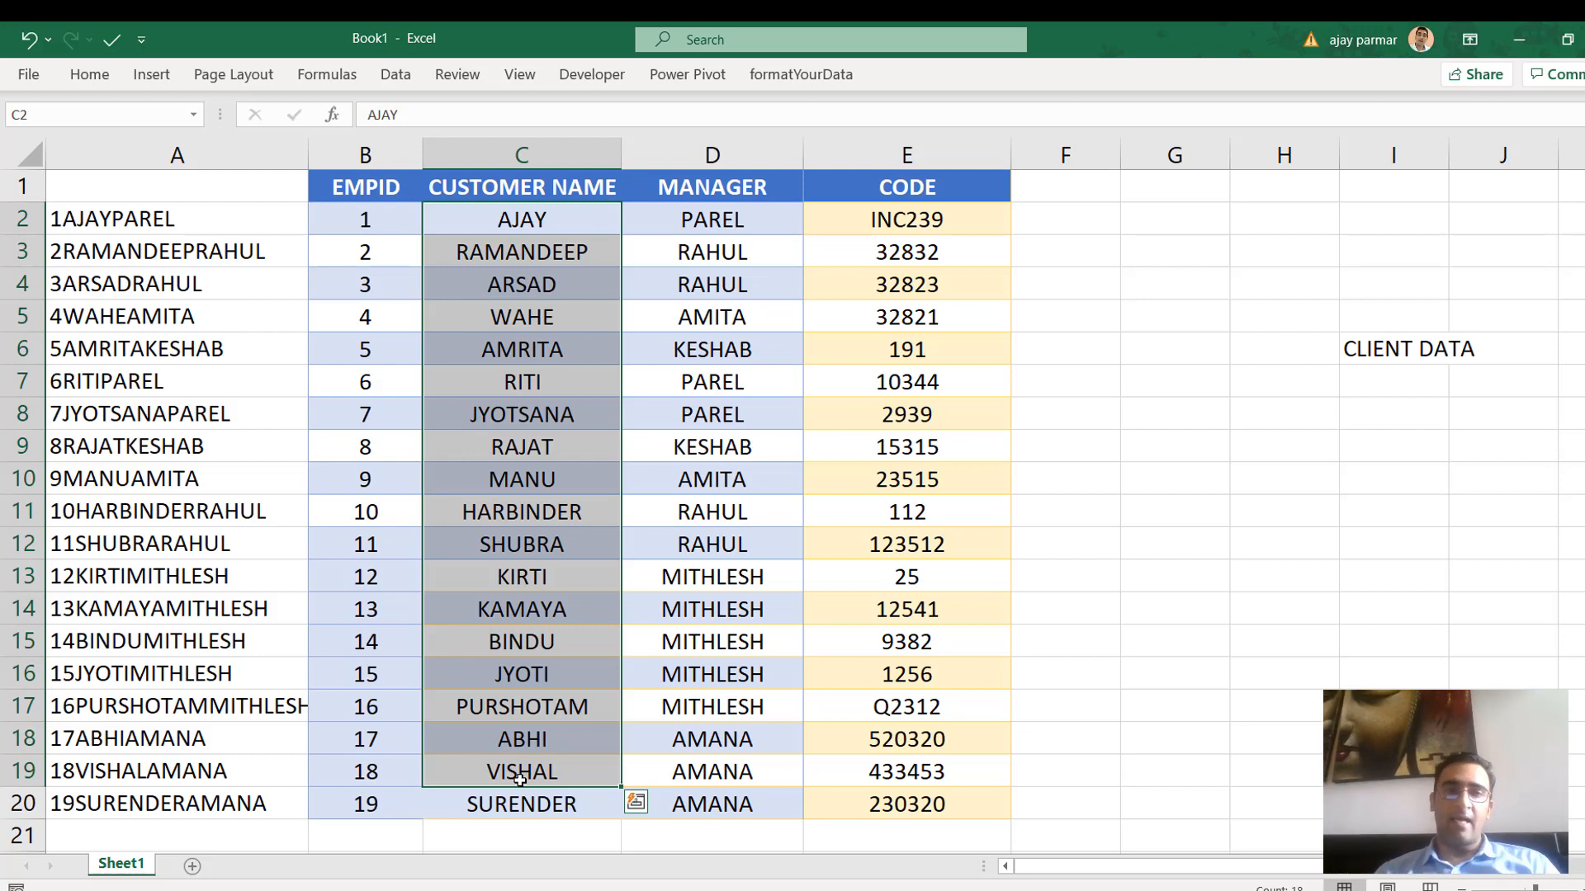
Undo the column A widening, the filled-down joining formula and the inserted blank column in Book1
{"action": "left_click", "coordinate": [202, 206]}
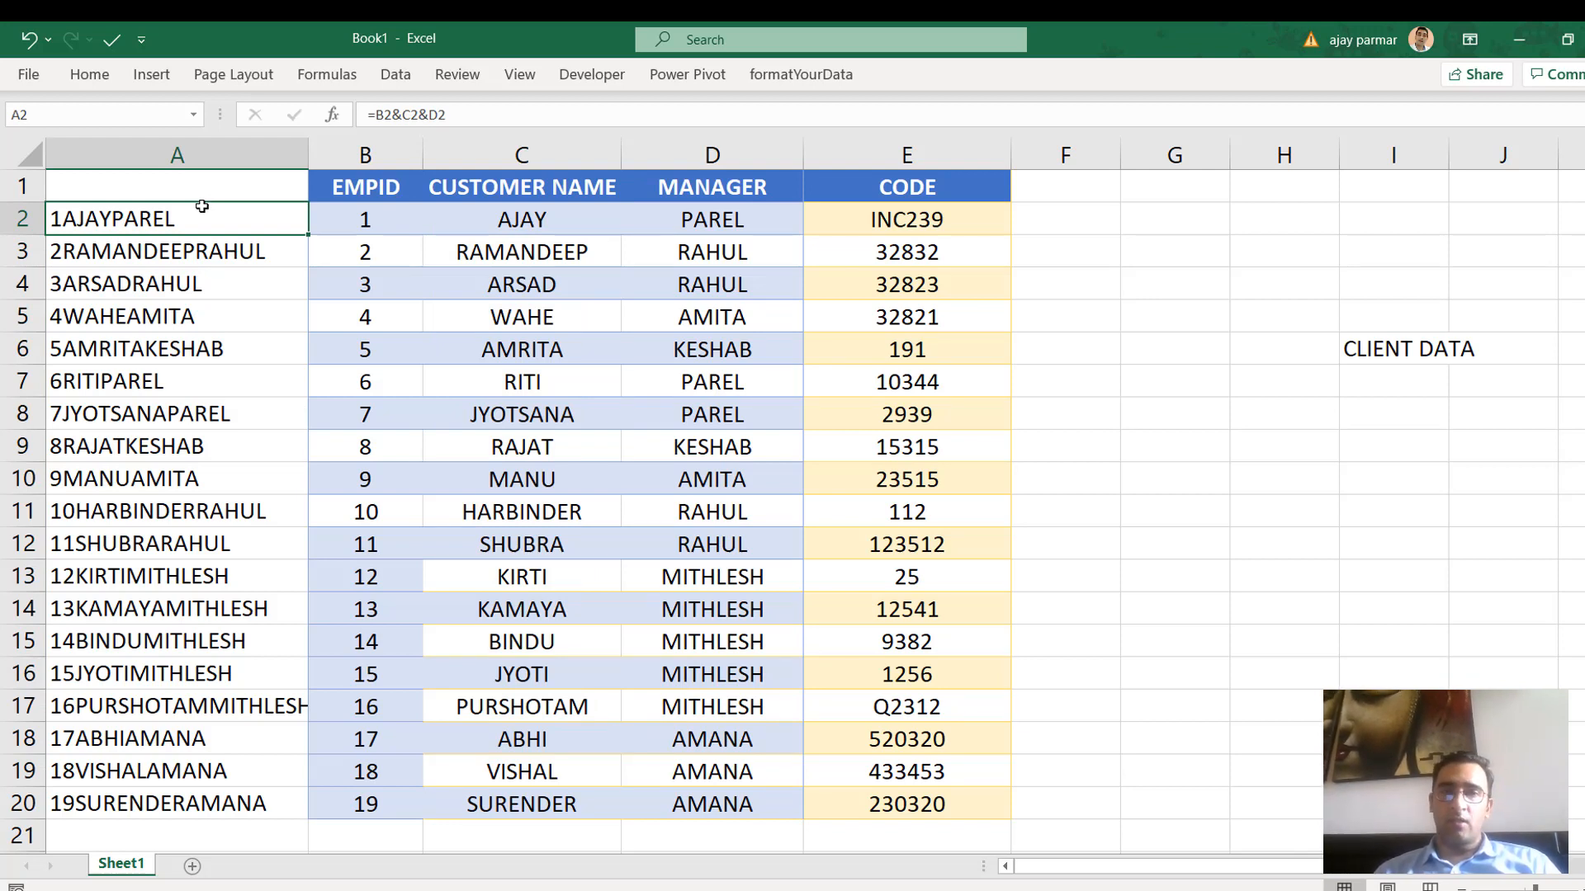
{"action": "key", "text": "ctrl+z"}
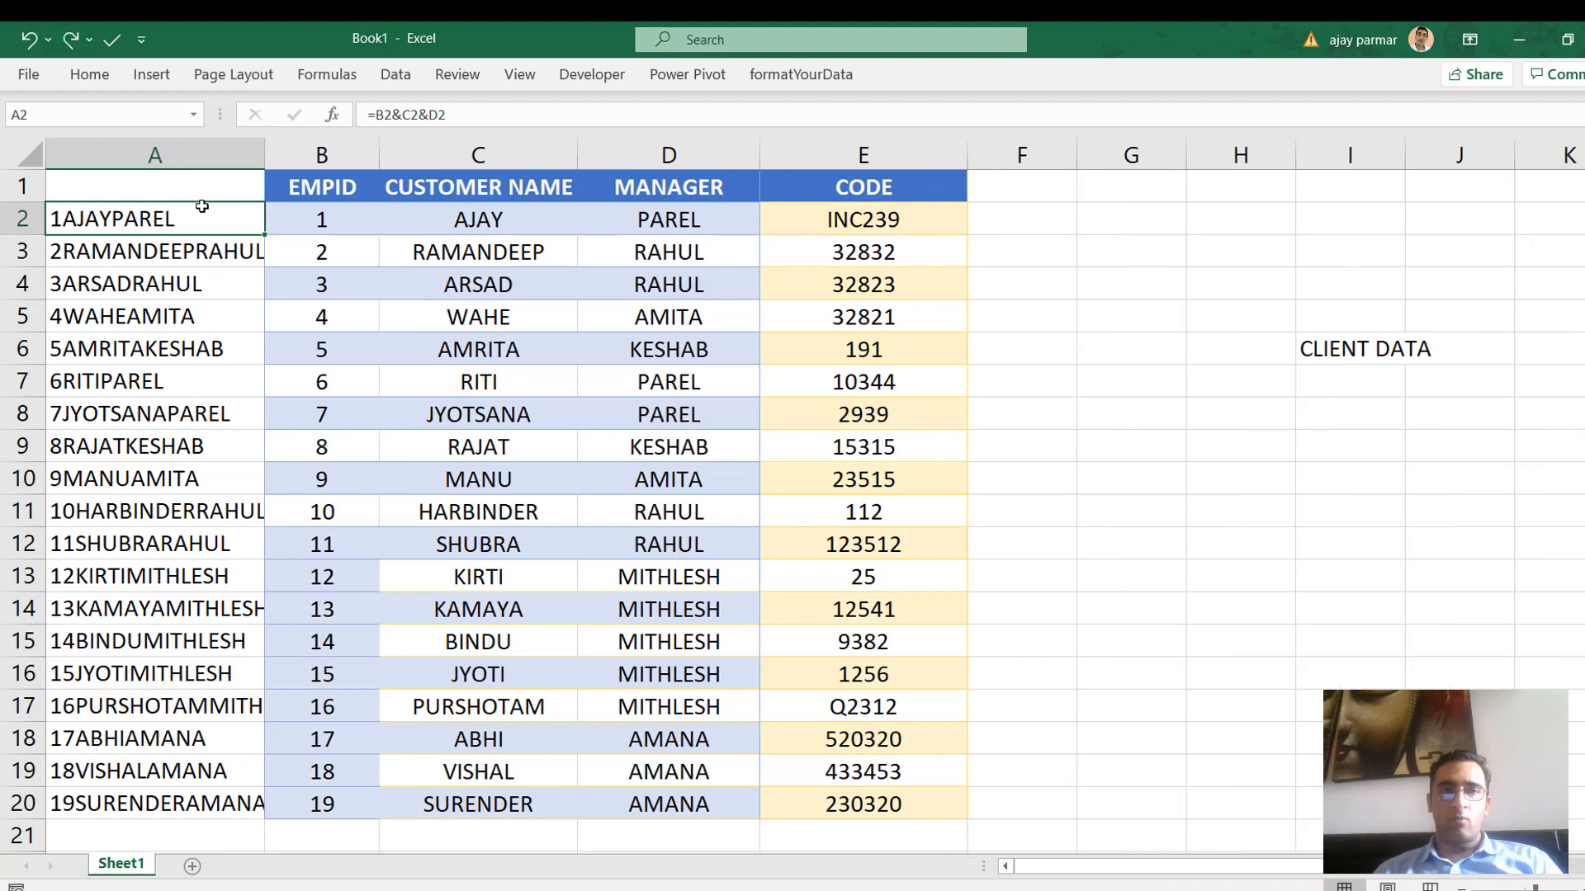
{"action": "key", "text": "ctrl+z"}
{"action": "key", "text": "ctrl+z"}
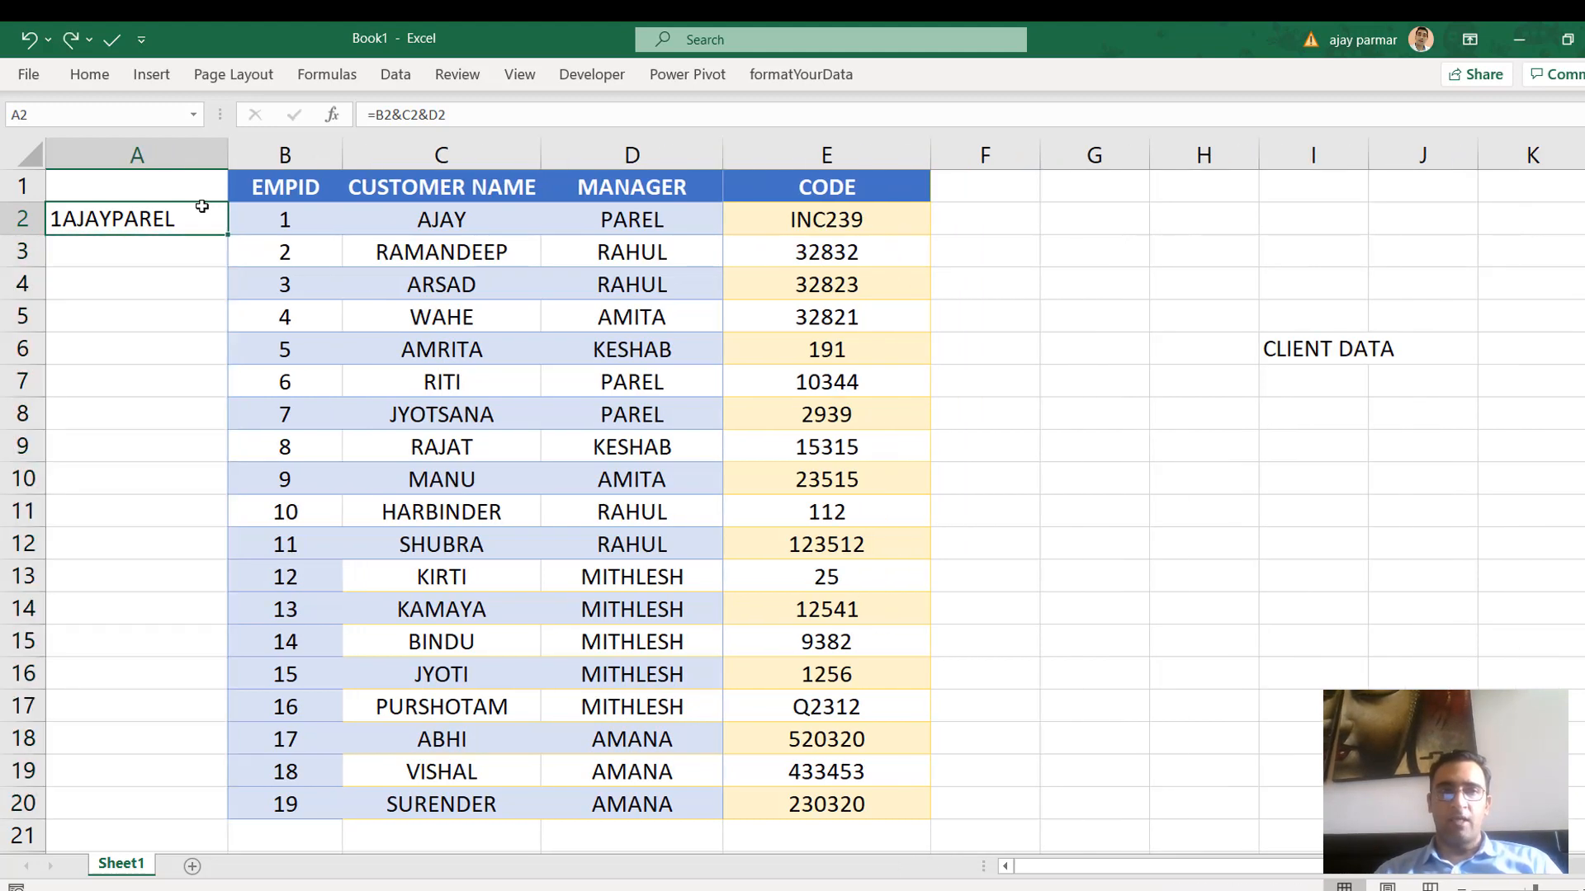
{"action": "key", "text": "ctrl+z"}
{"action": "key", "text": "ctrl+z"}
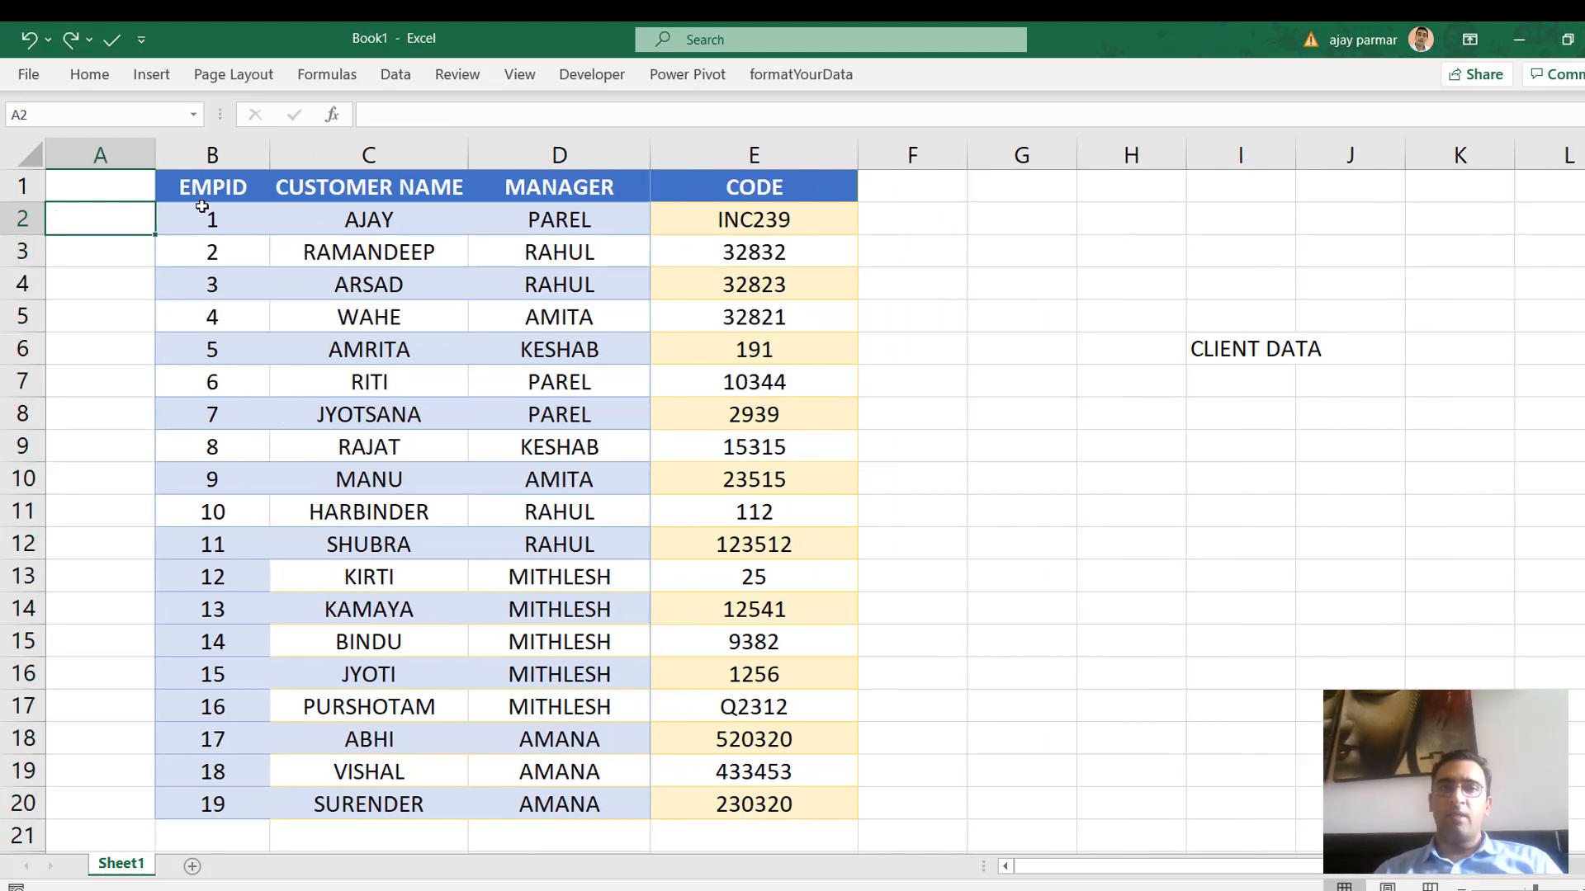
{"action": "key", "text": "ctrl+z"}
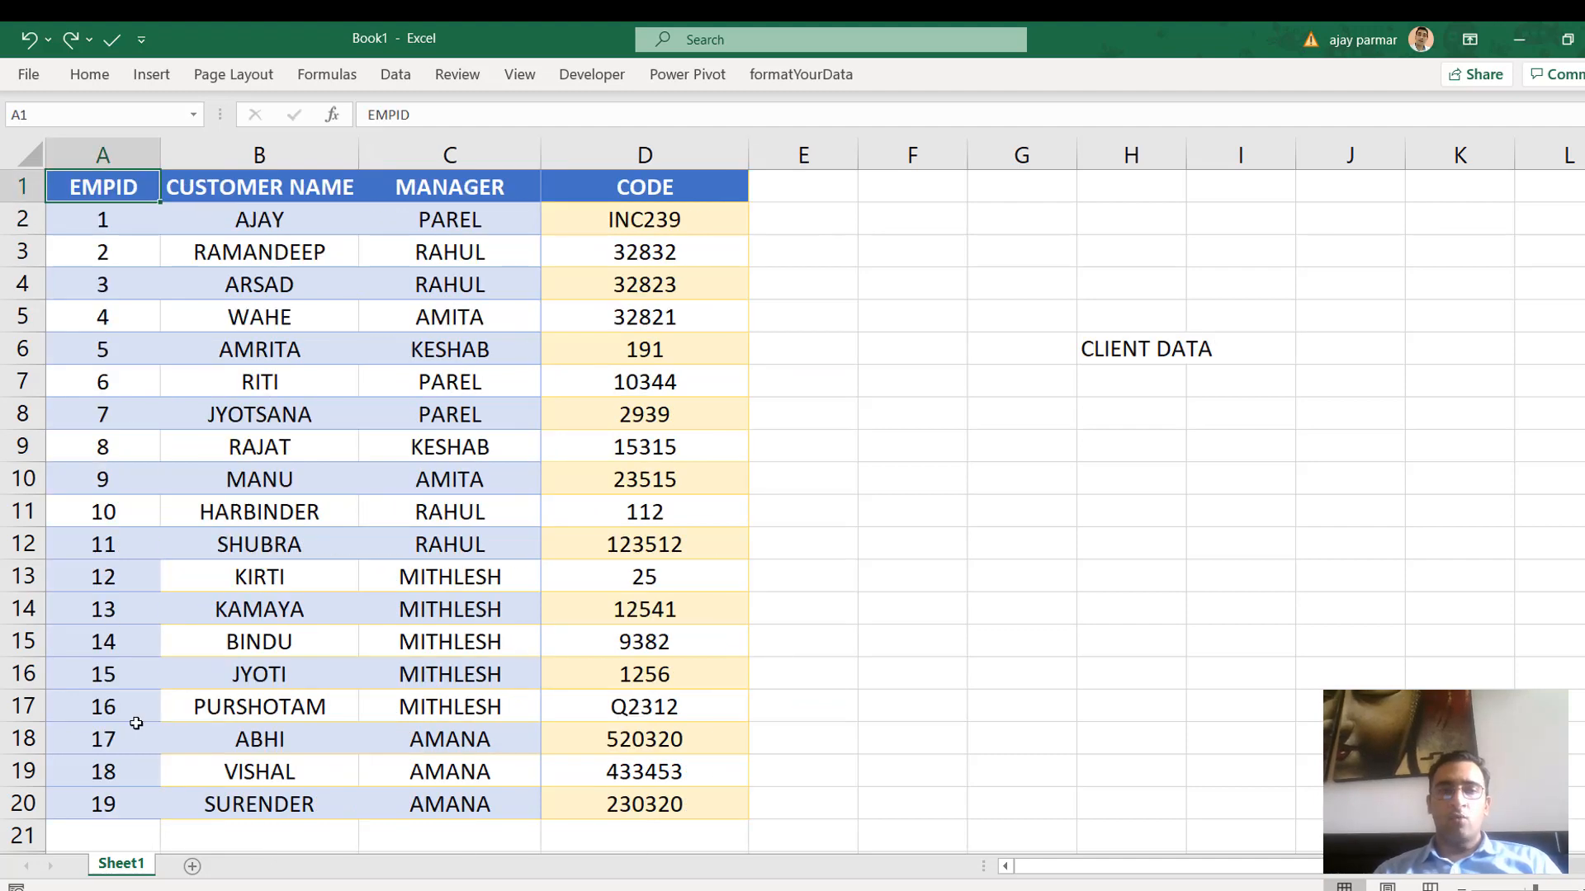
Examine the repeated managers alongside the EMPID and CODE columns in Book1's client data
{"action": "left_click", "coordinate": [283, 447]}
{"action": "left_click", "coordinate": [430, 232]}
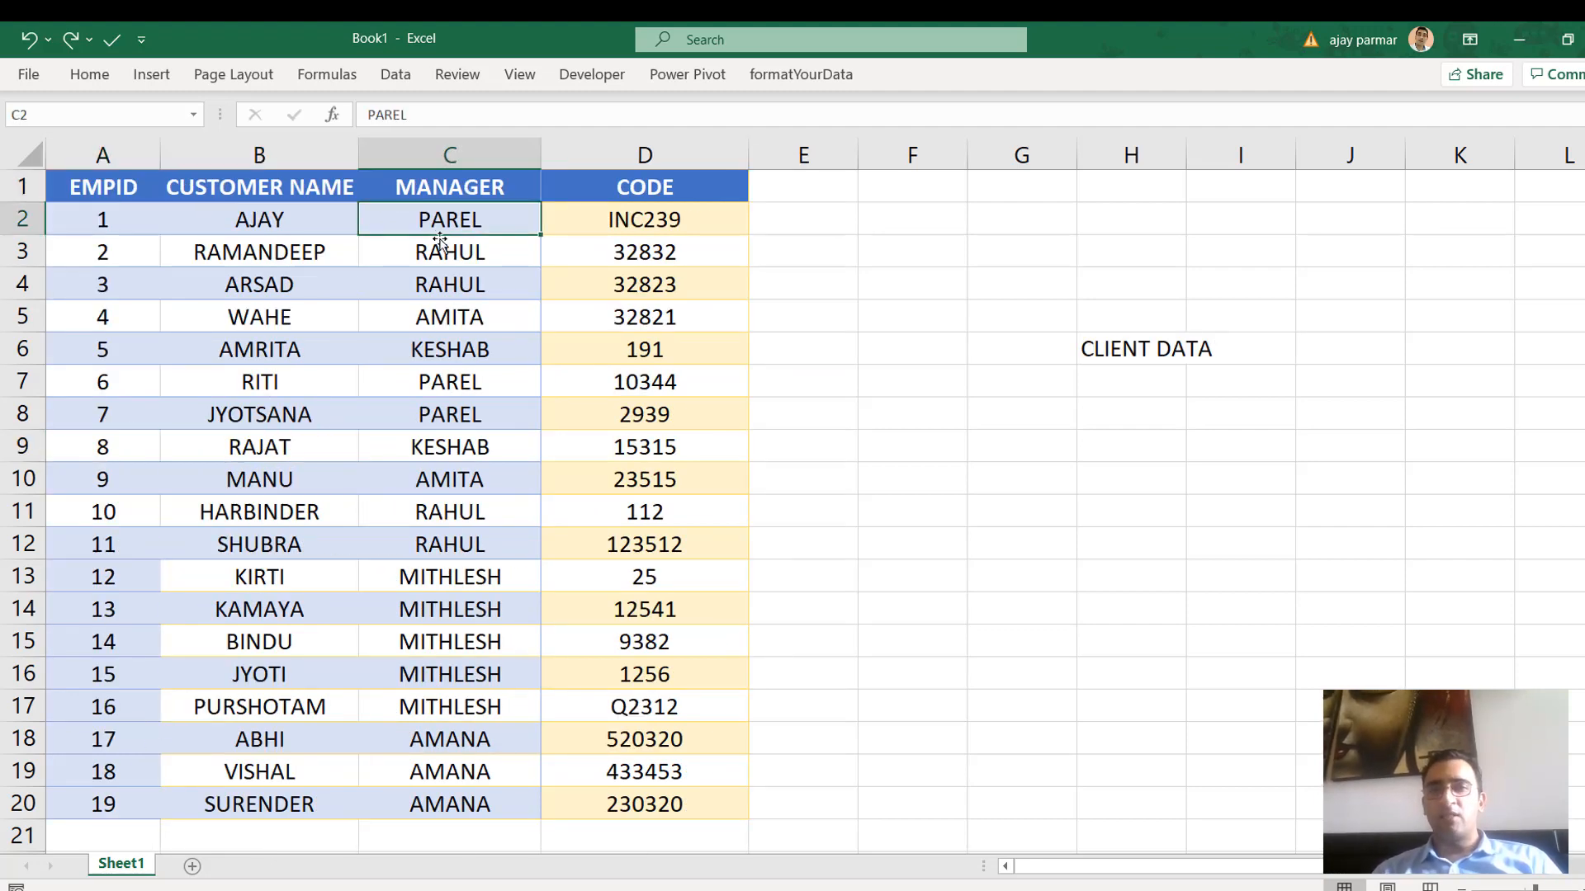
{"action": "left_click", "coordinate": [481, 379]}
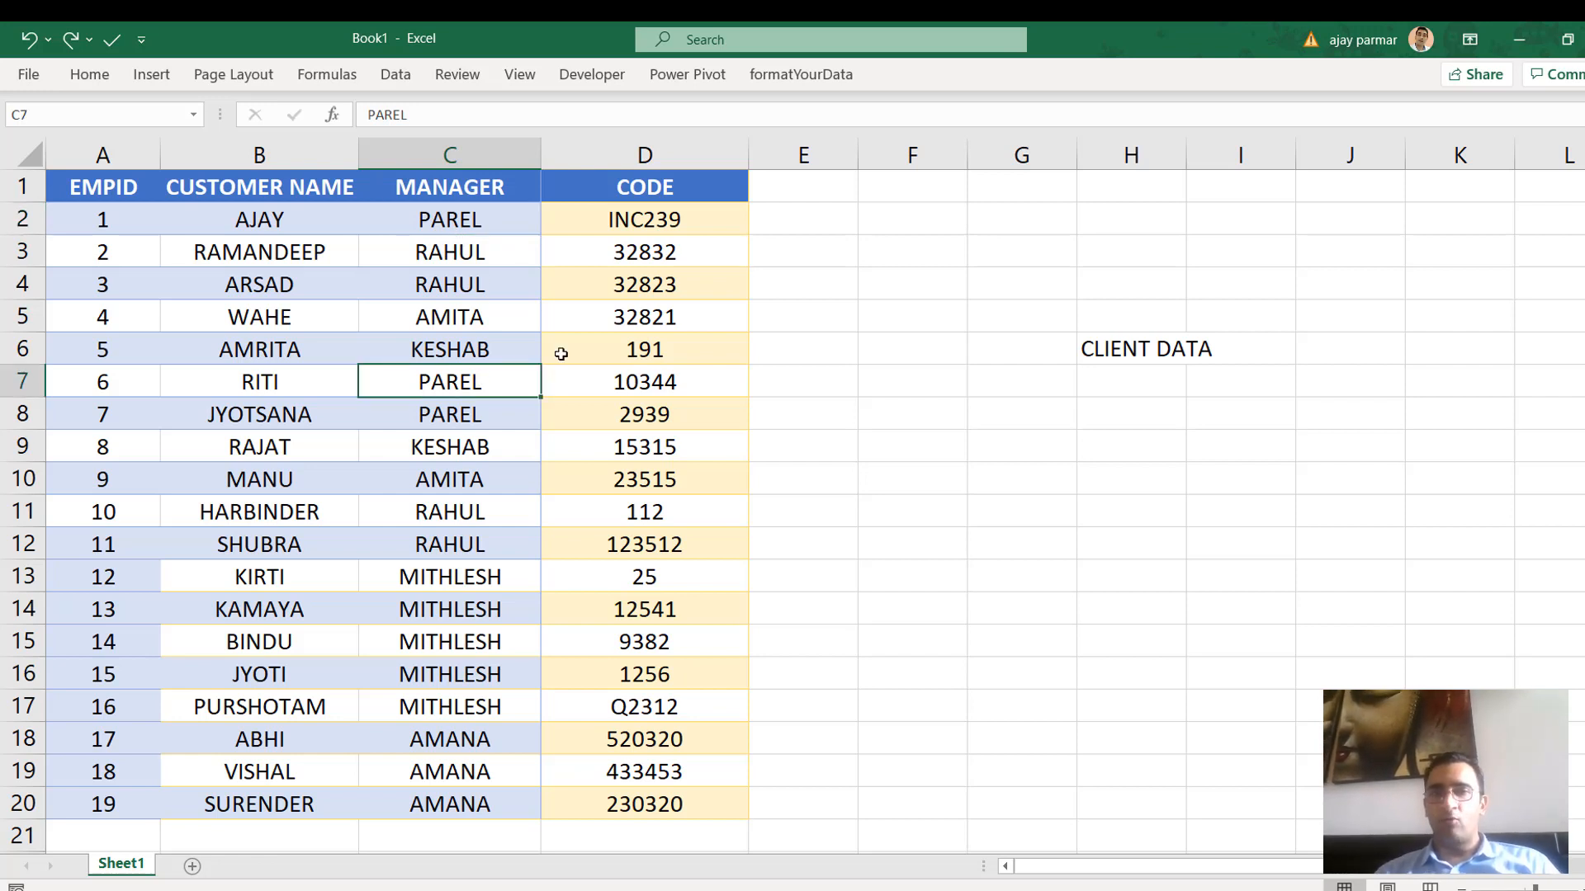
{"action": "left_click", "coordinate": [474, 281]}
{"action": "left_click", "coordinate": [484, 411]}
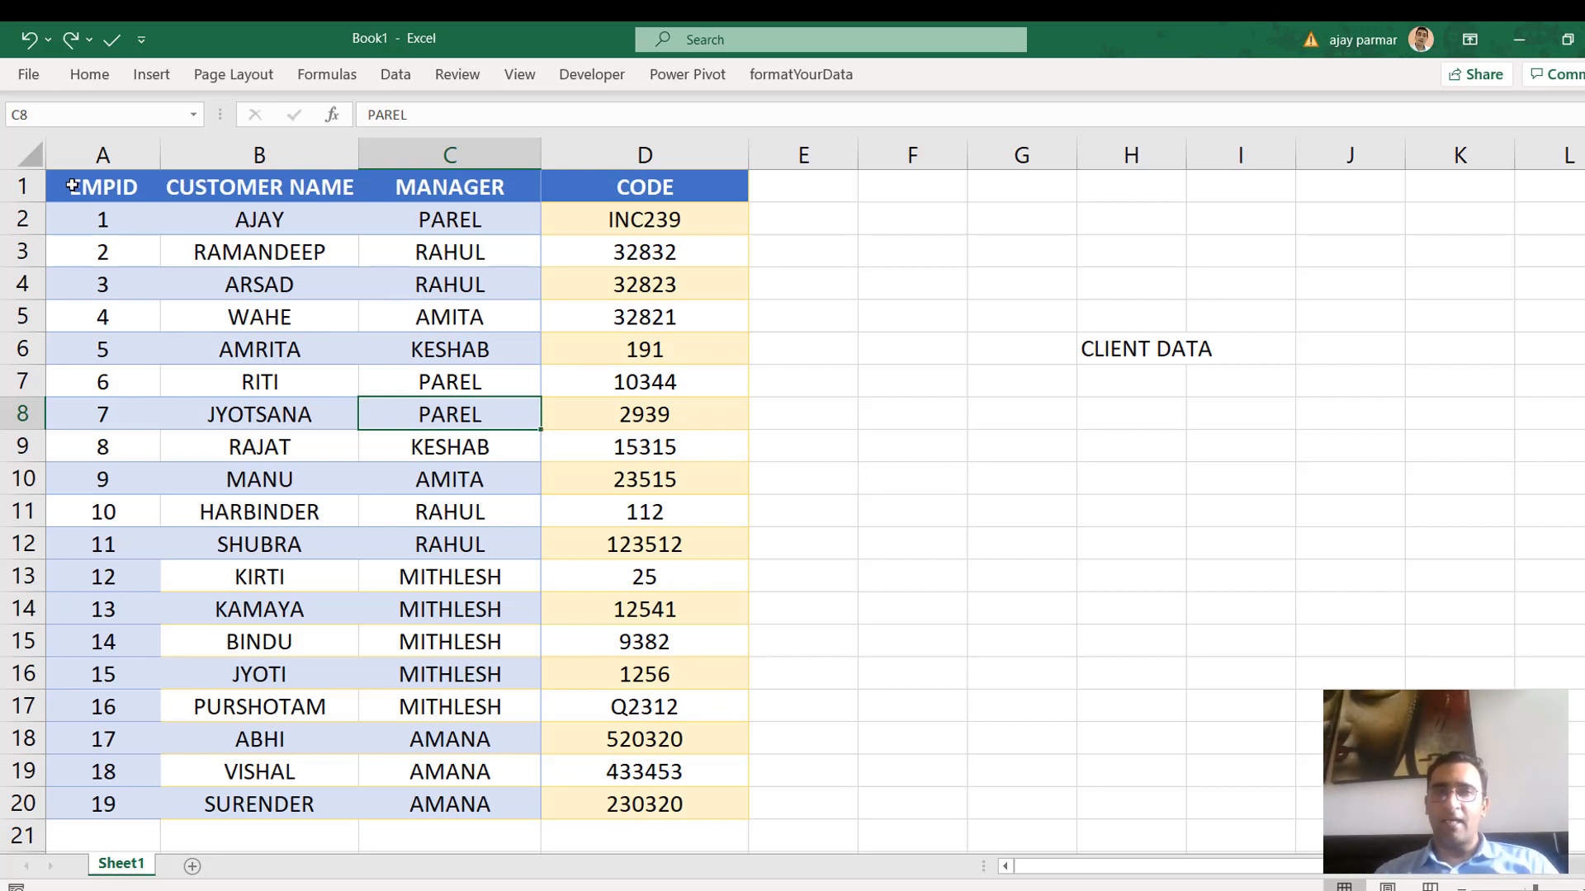
{"action": "left_click", "coordinate": [109, 187]}
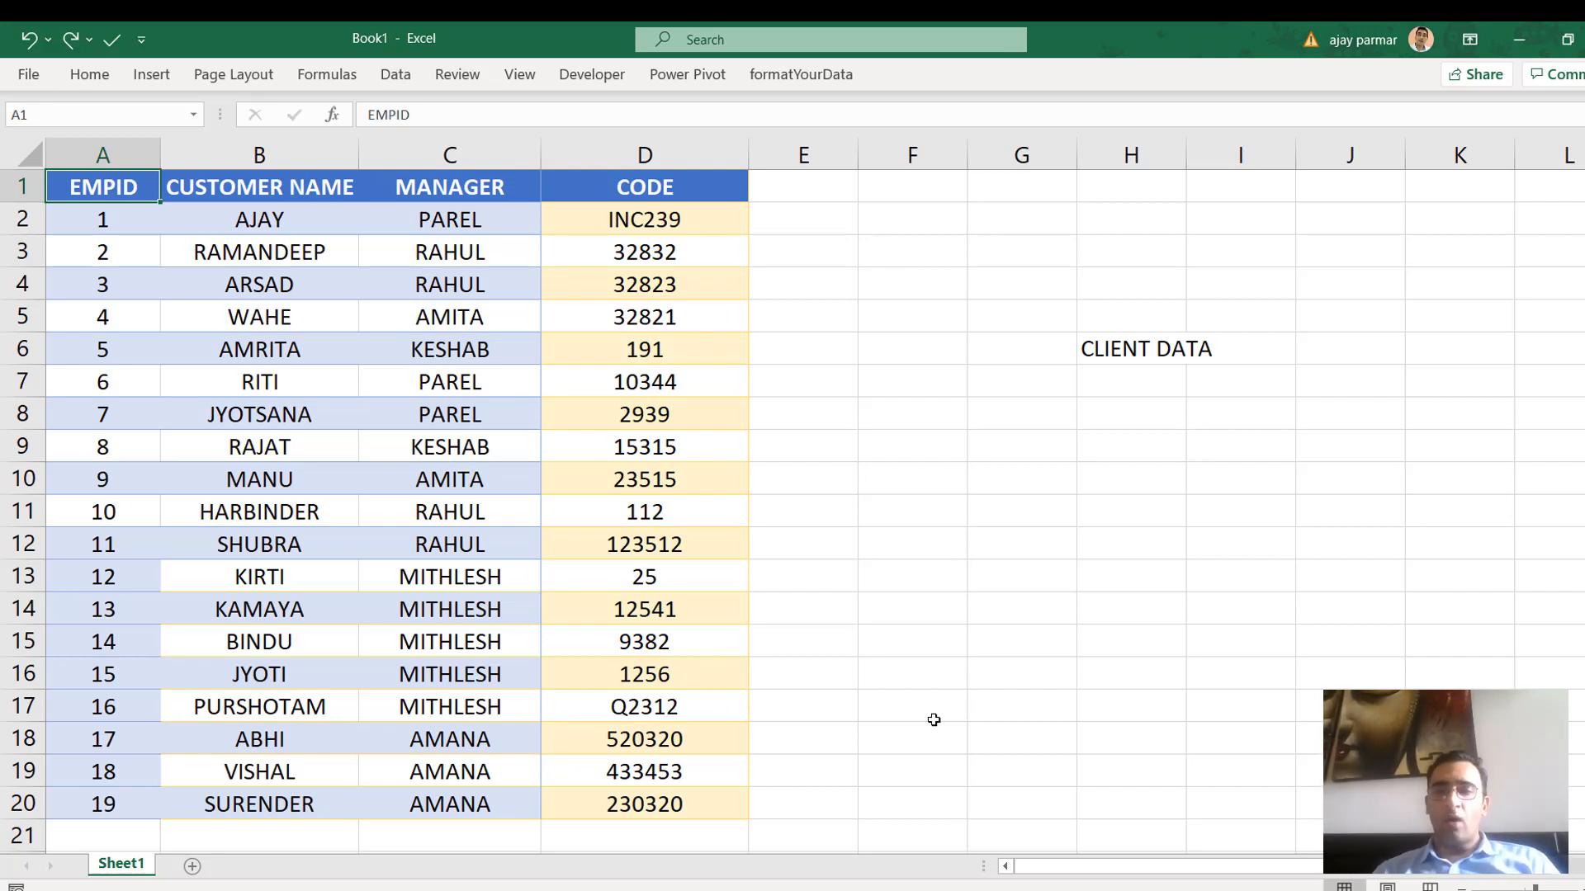
{"action": "left_click", "coordinate": [847, 638]}
{"action": "left_click", "coordinate": [603, 430]}
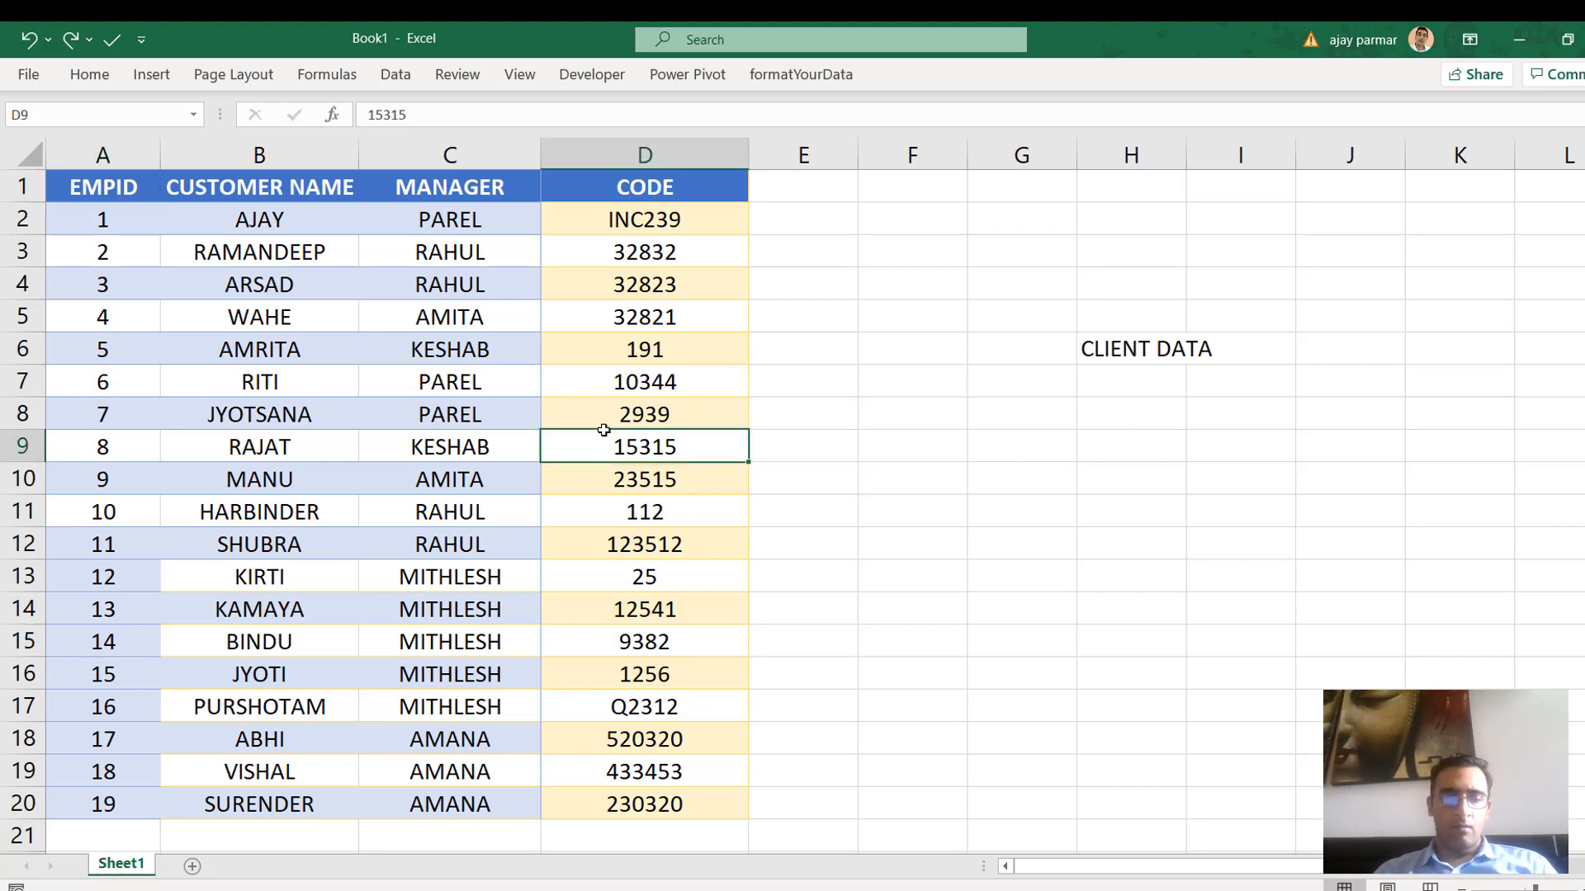
Create a new blank workbook for a lookup example
{"action": "key", "text": "ctrl+n"}
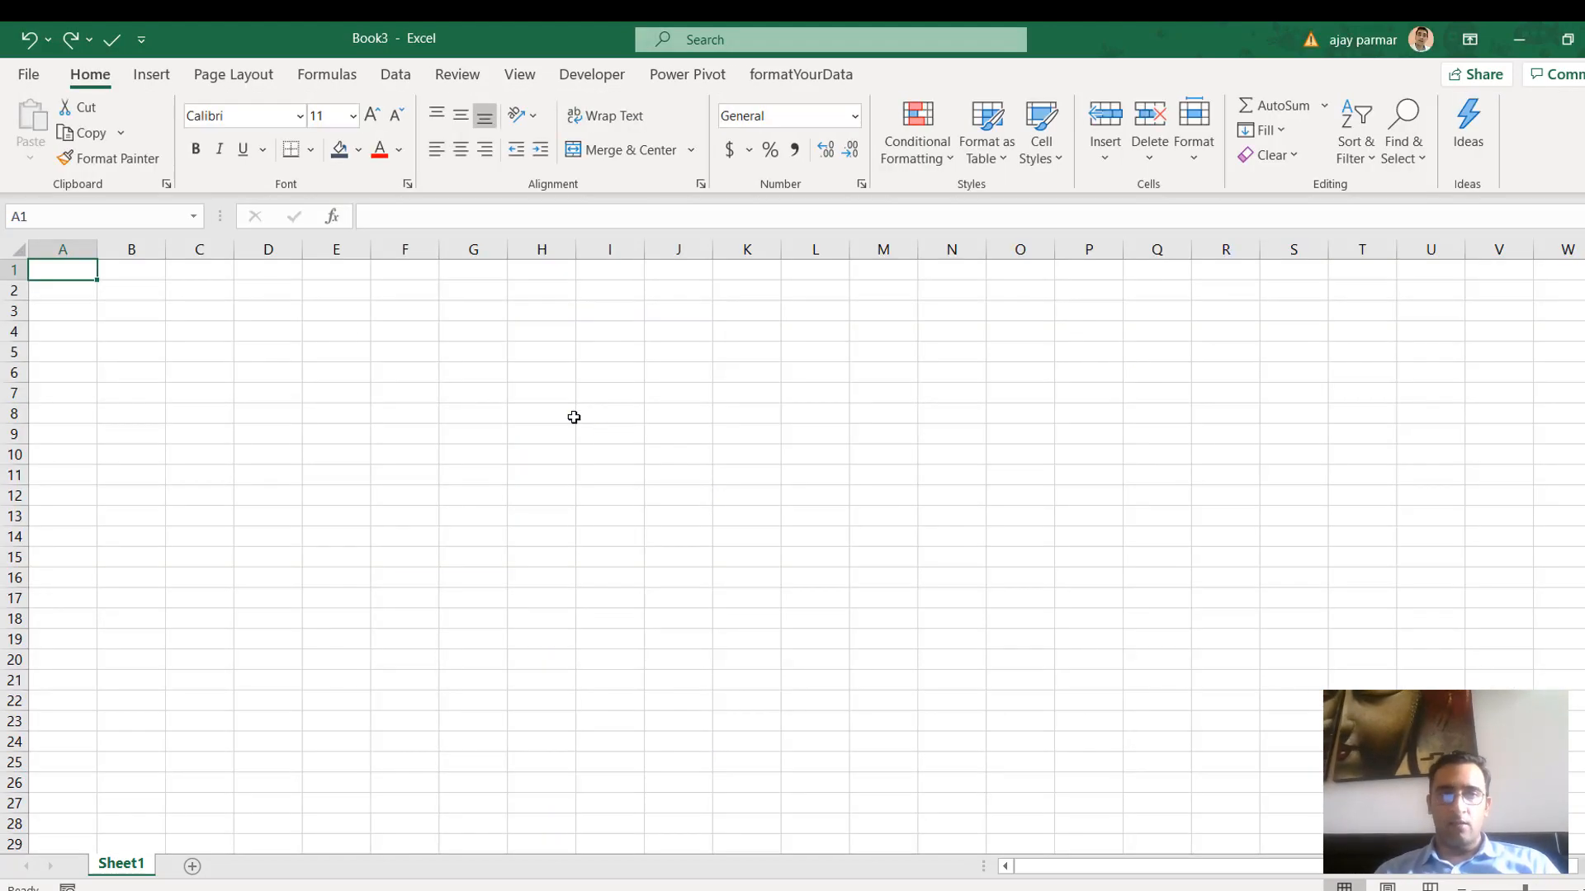
{"action": "left_click", "coordinate": [335, 338]}
{"action": "scroll", "coordinate": [335, 338], "scroll_direction": "up", "scroll_amount": 1}
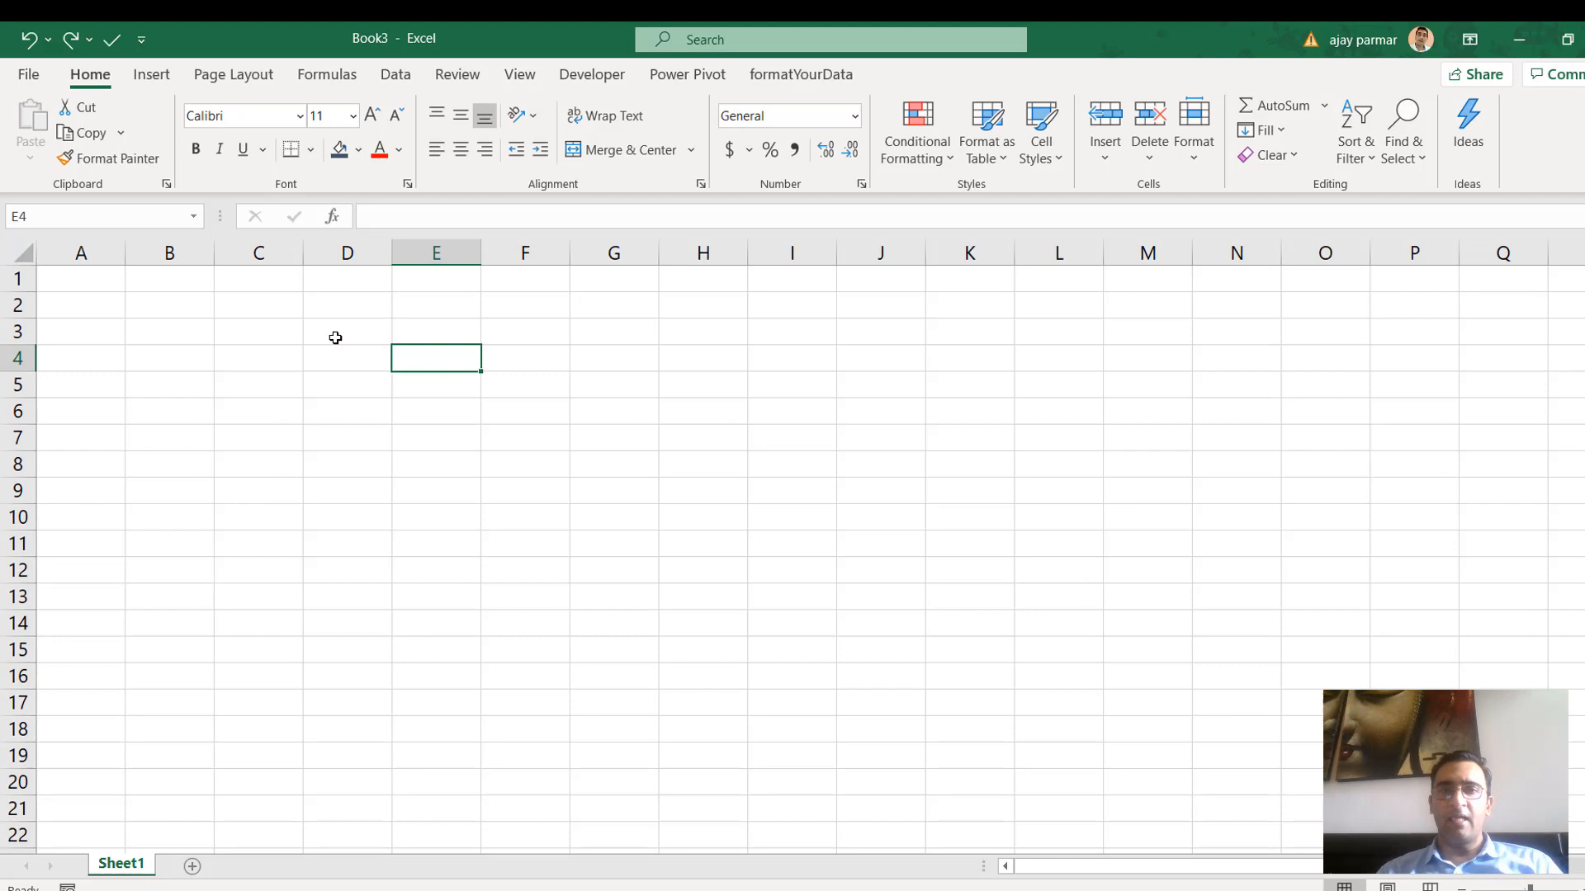
{"action": "left_click", "coordinate": [173, 322]}
{"action": "left_click", "coordinate": [86, 258]}
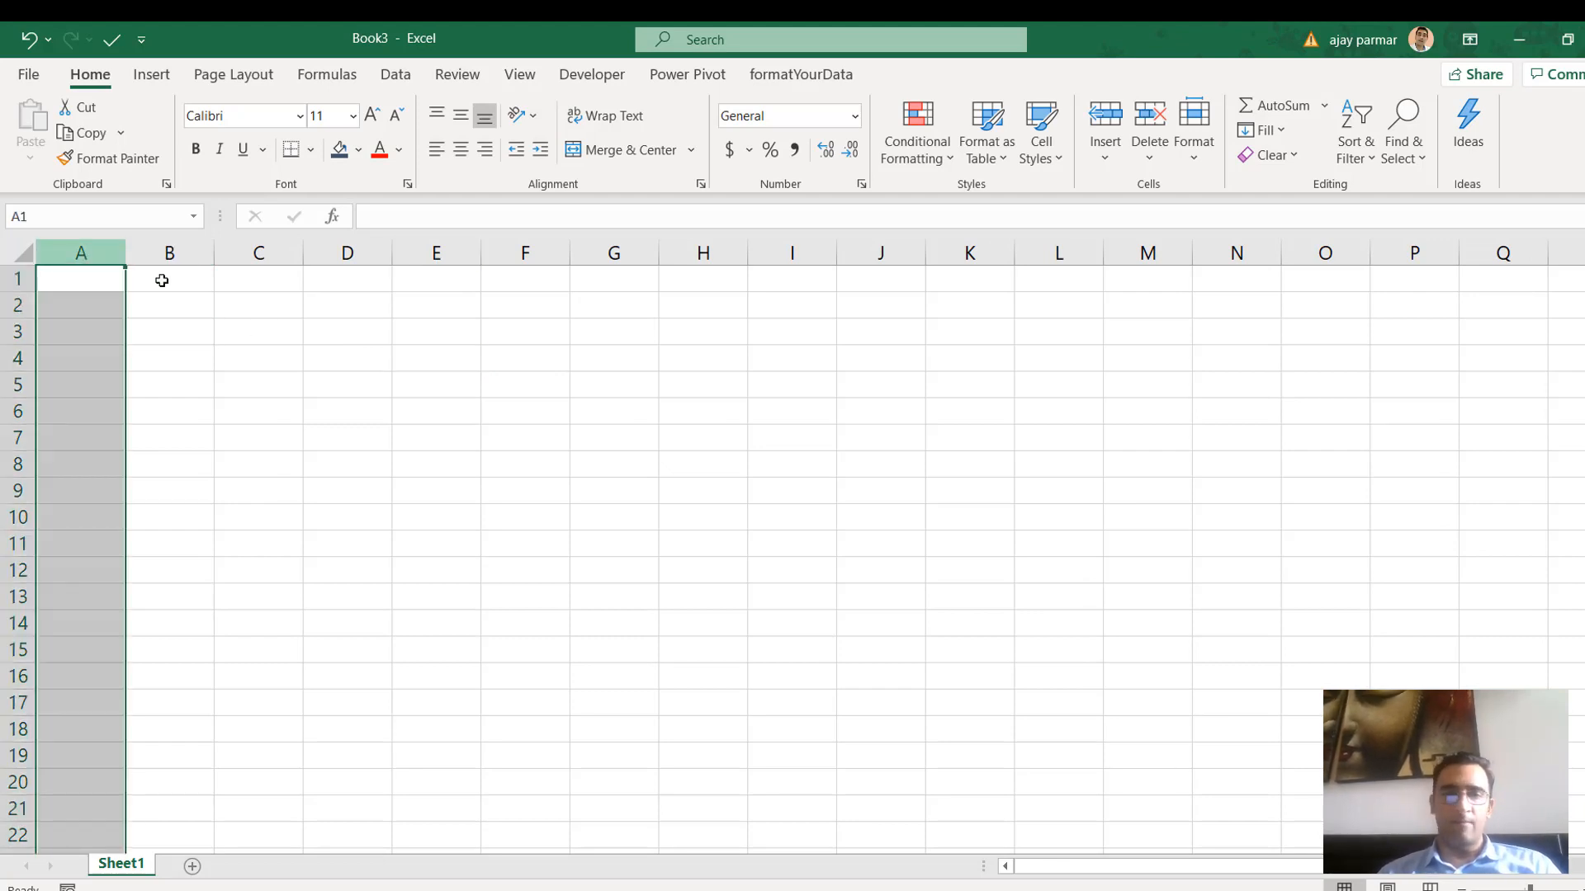
{"action": "left_click", "coordinate": [163, 280]}
{"action": "left_click", "coordinate": [66, 272]}
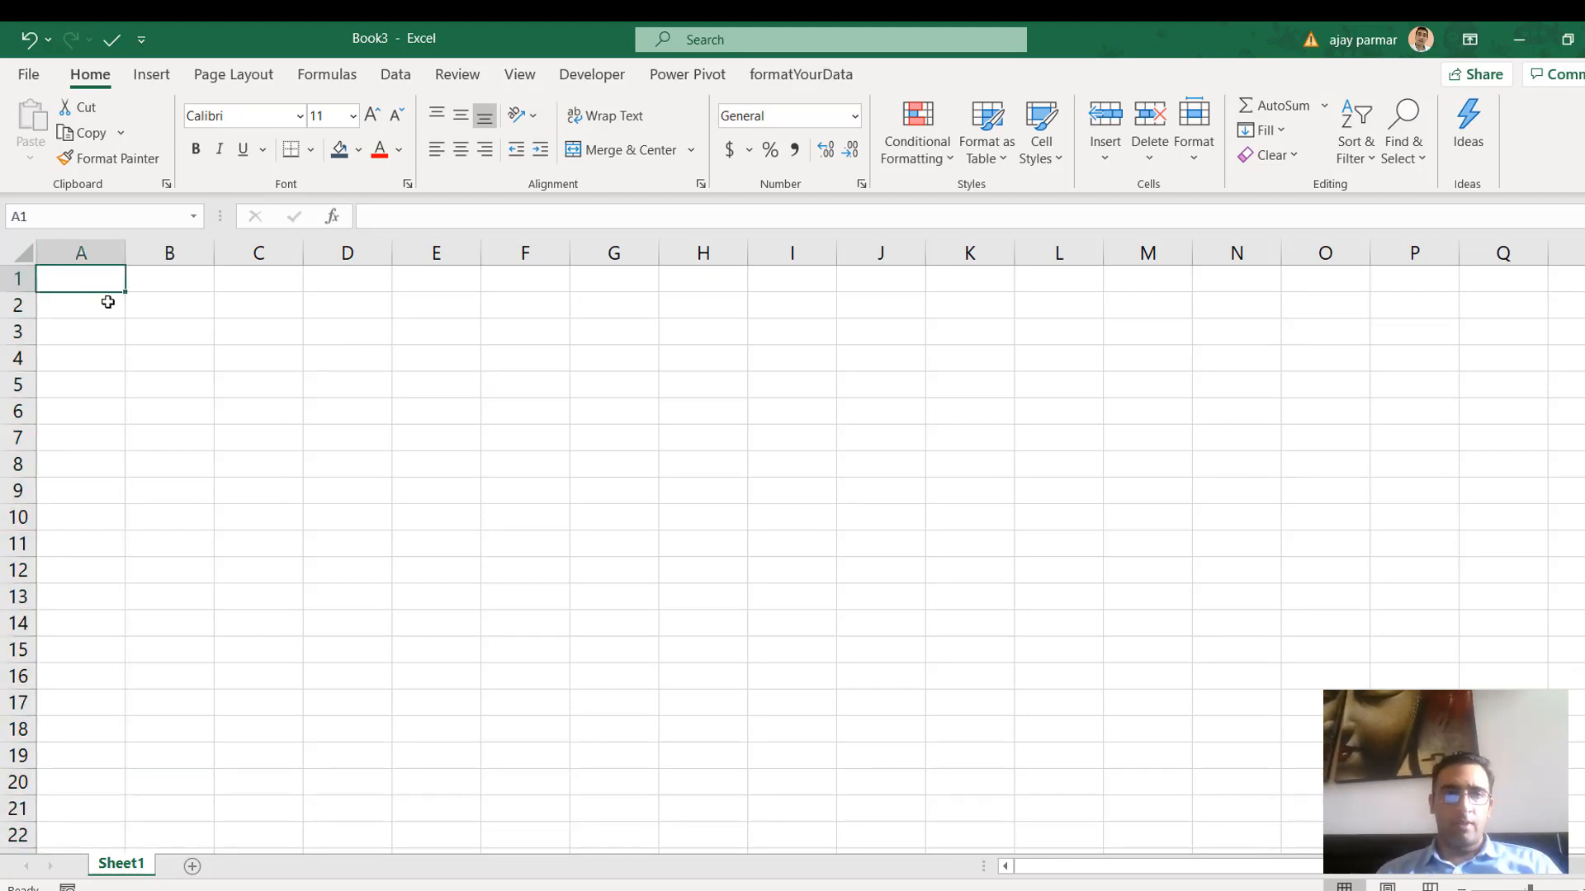
{"action": "scroll", "coordinate": [107, 302], "scroll_direction": "up", "scroll_amount": 1}
{"action": "left_click", "coordinate": [210, 291]}
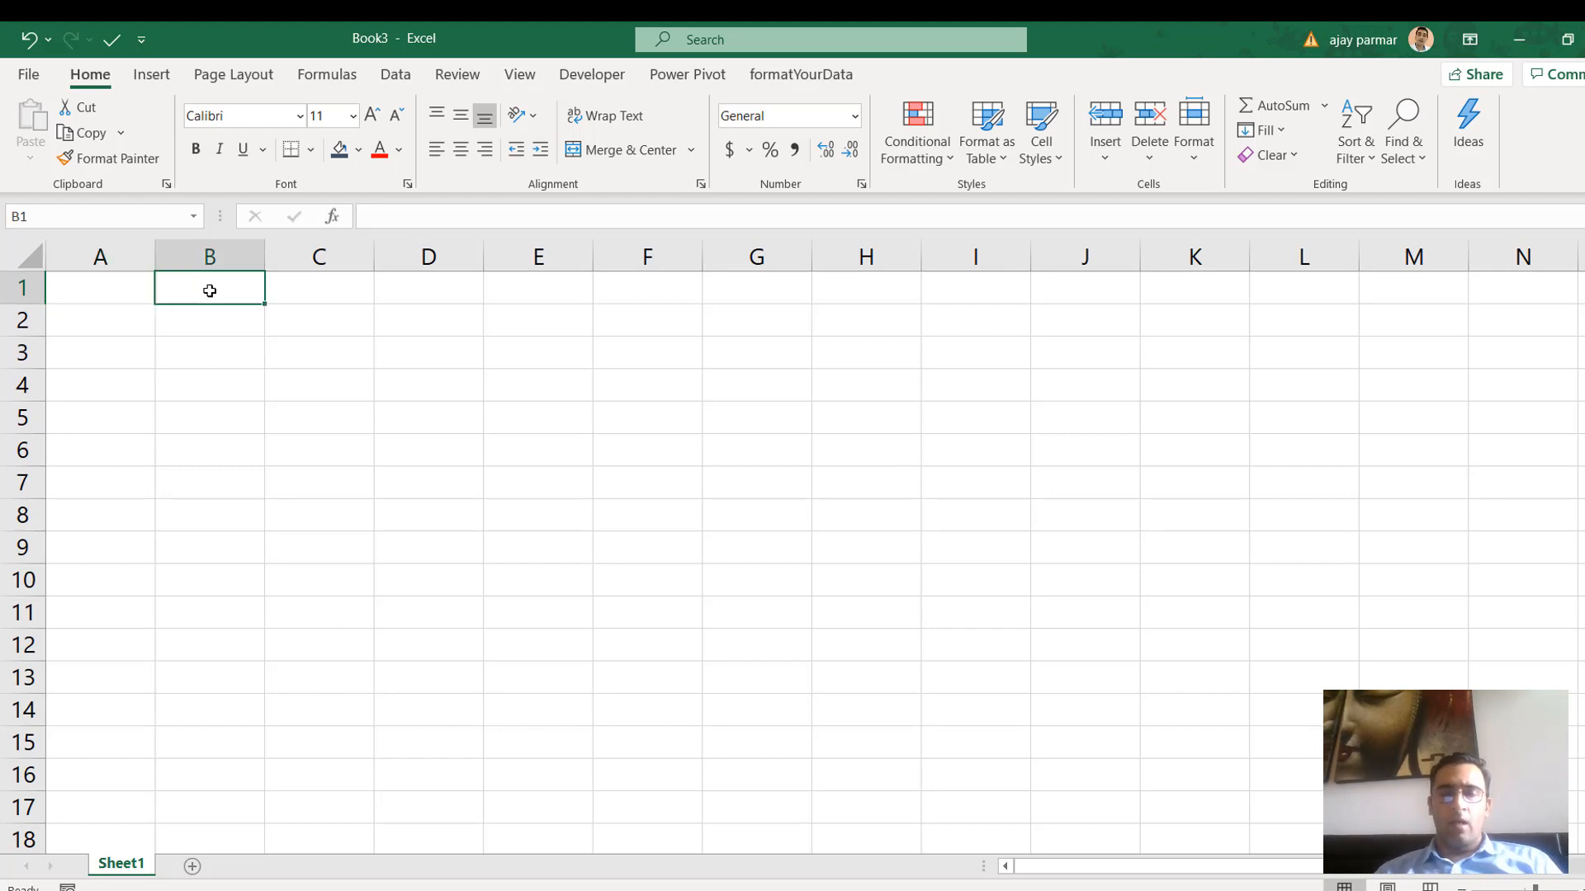
{"action": "left_click", "coordinate": [326, 289]}
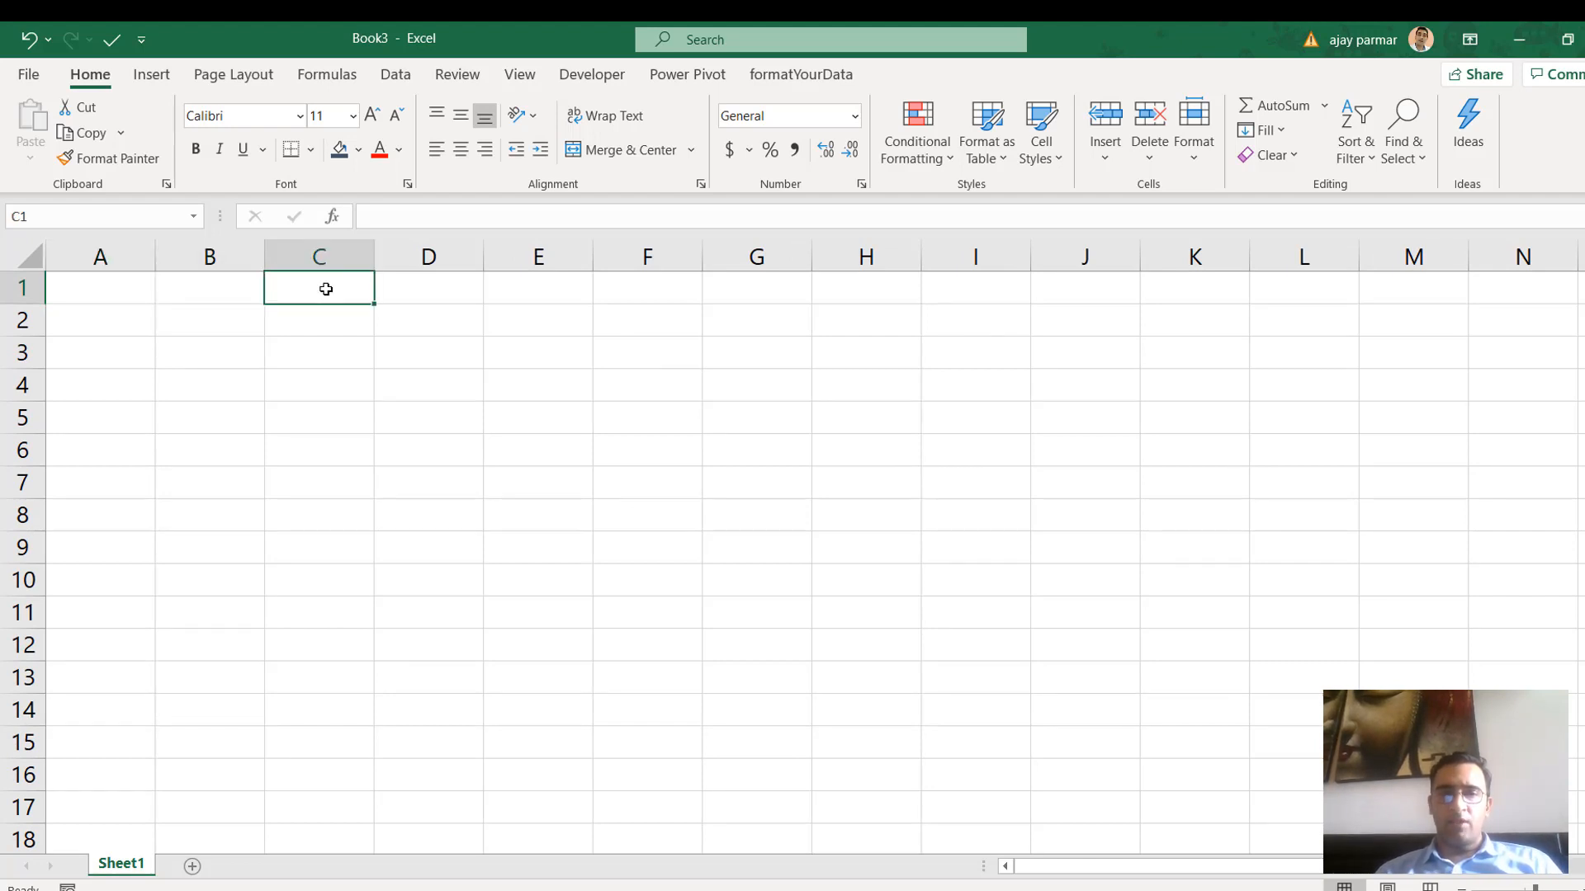
Add a second worksheet to the new workbook and rename Sheet1 as mydata
{"action": "left_click", "coordinate": [193, 866]}
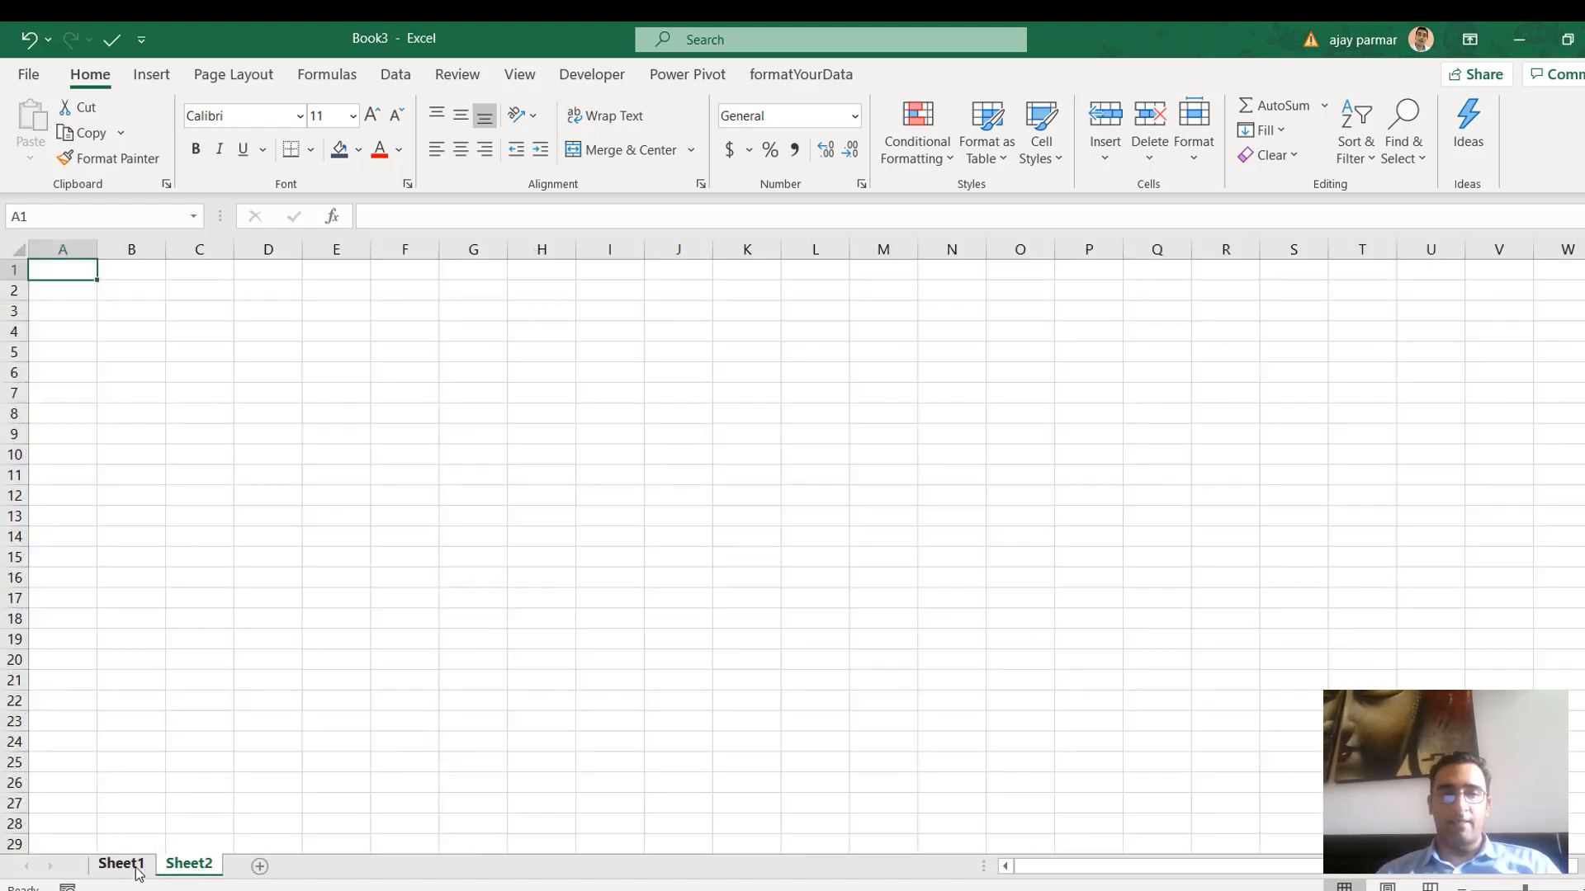
{"action": "left_click", "coordinate": [122, 865]}
{"action": "double_click", "coordinate": [121, 865]}
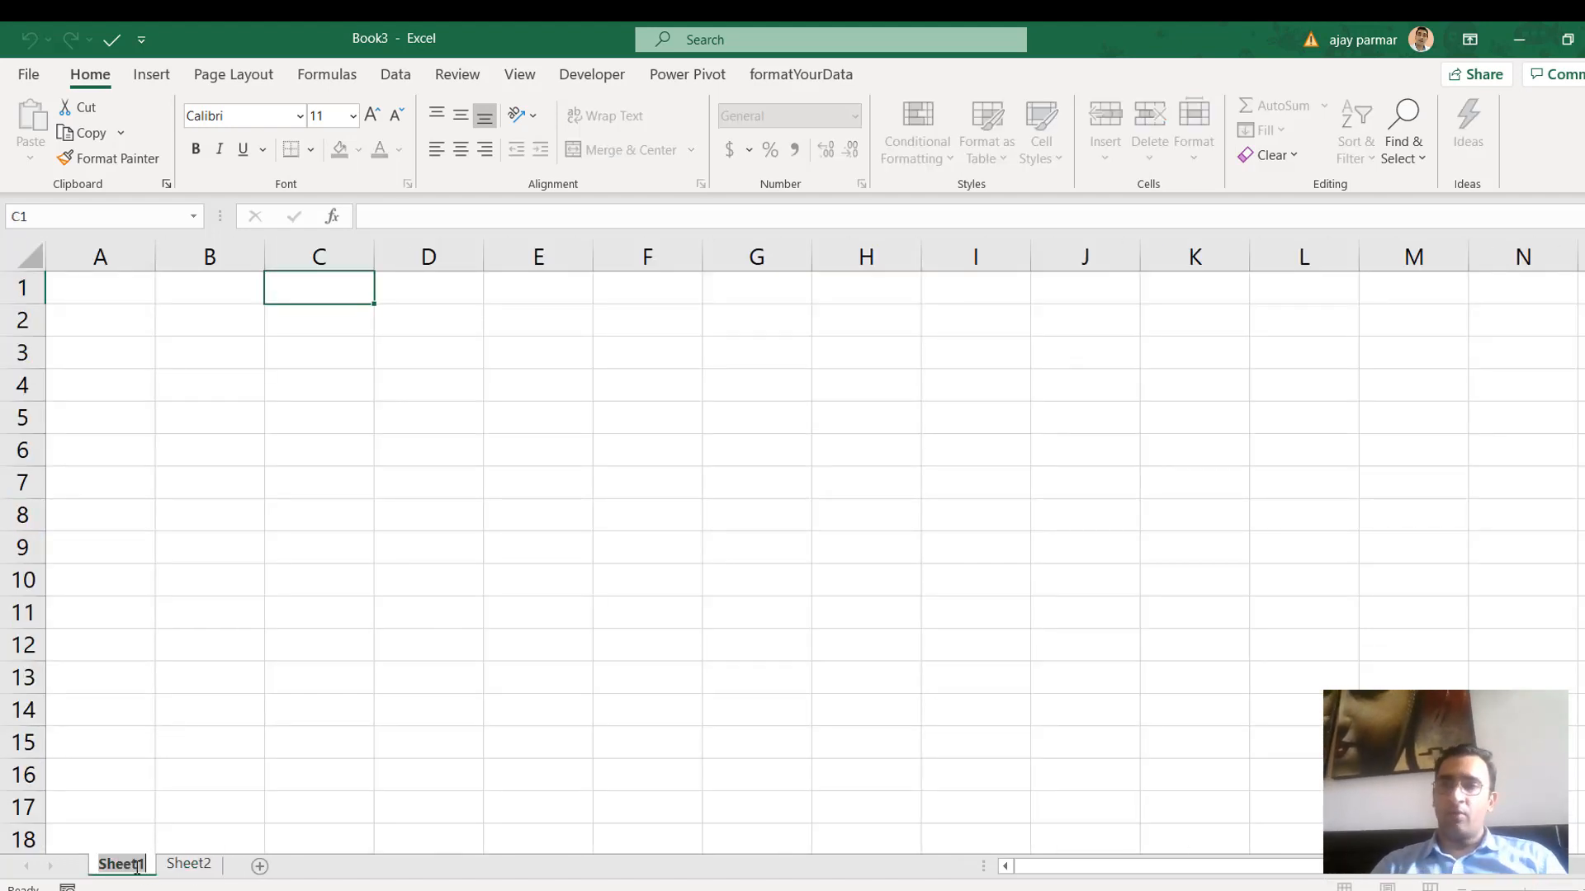
{"action": "type", "text": "myd"}
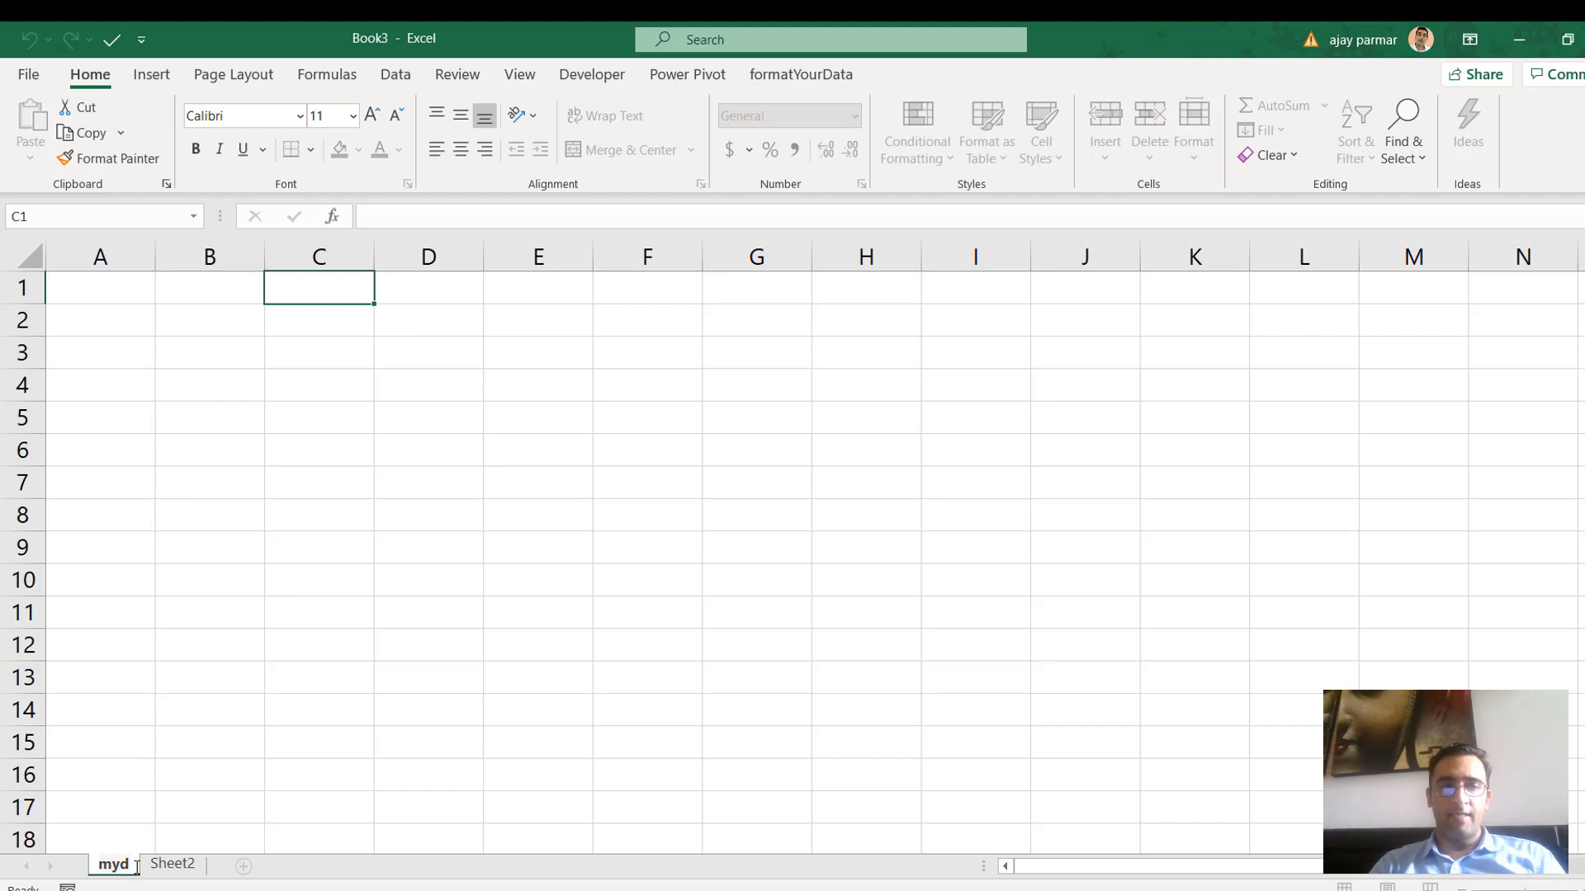
{"action": "type", "text": "ata"}
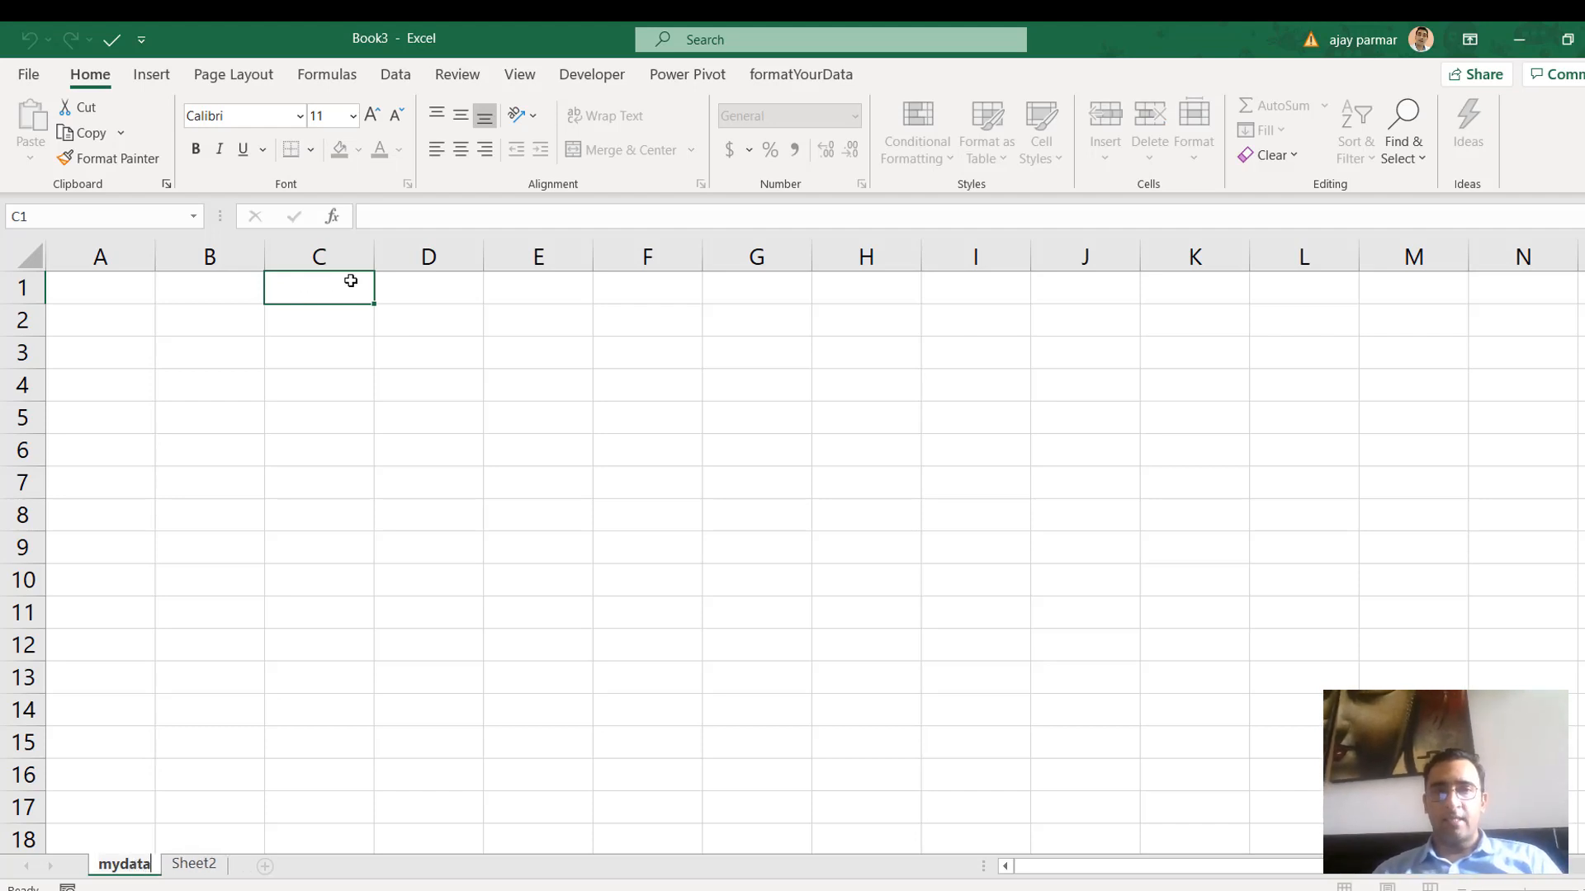
{"action": "left_click", "coordinate": [350, 281]}
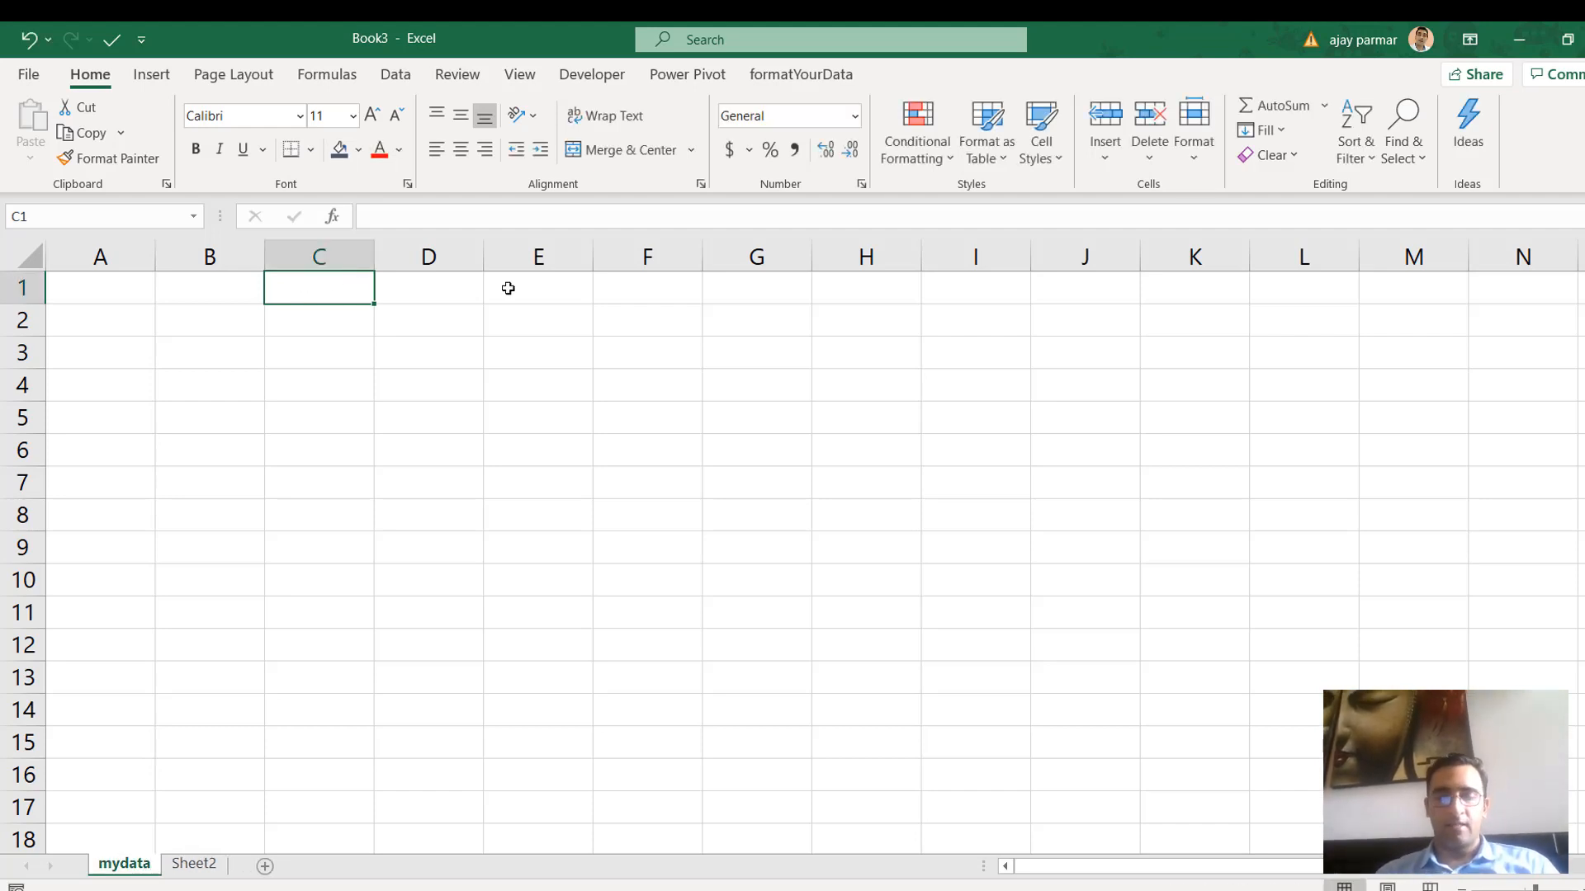
Enter the header client name in C1 of the mydata sheet
{"action": "type", "text": "clien n"}
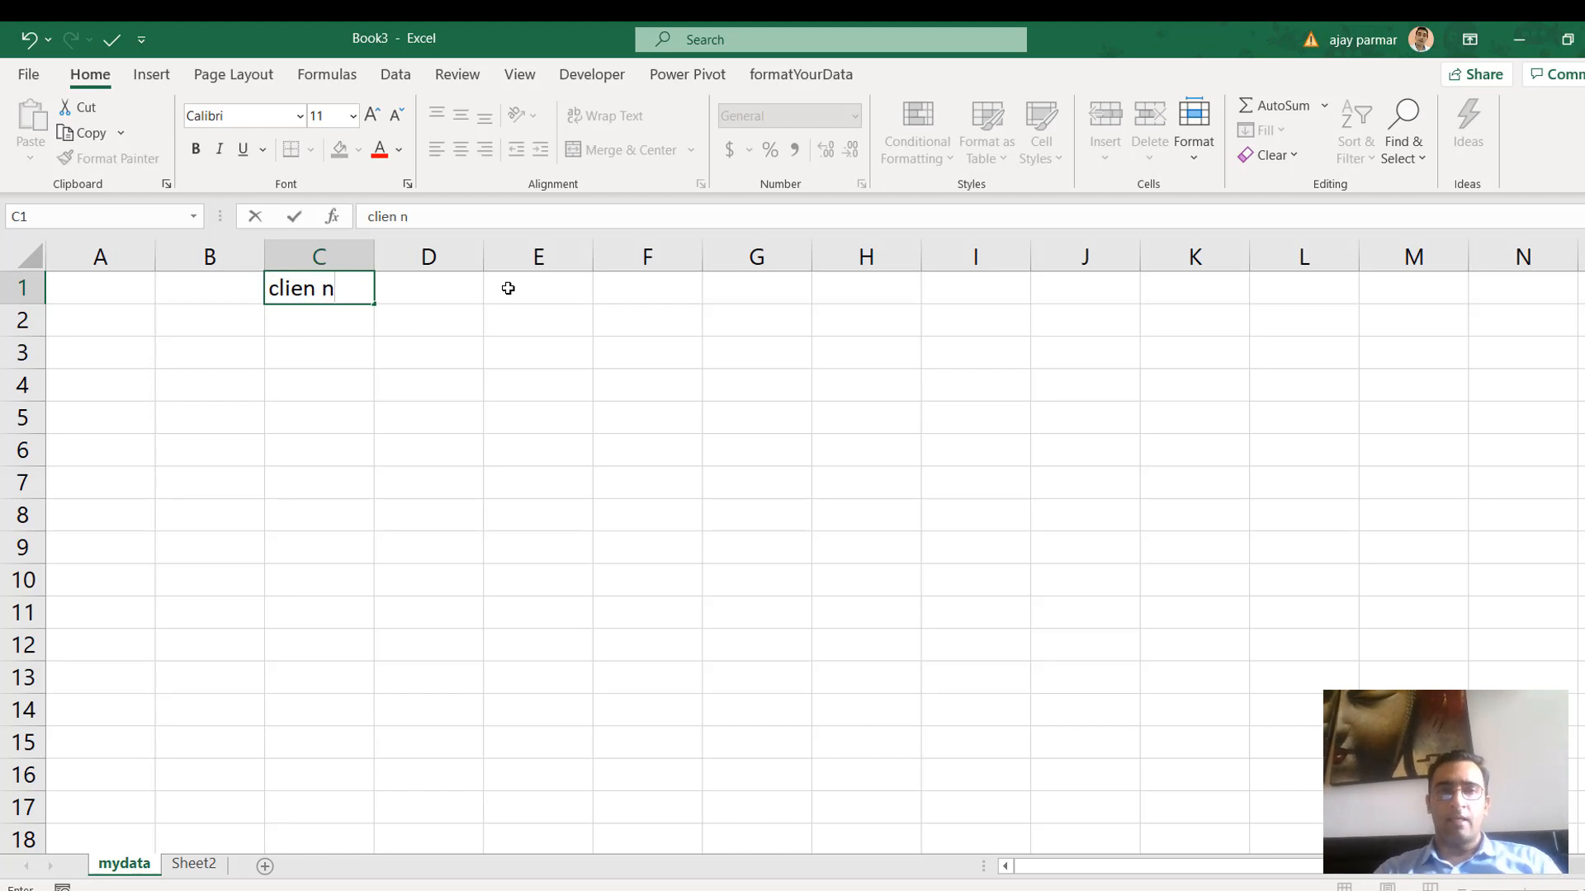
{"action": "key", "text": "BackSpace"}
{"action": "key", "text": "BackSpace"}
{"action": "type", "text": "t name"}
{"action": "key", "text": "Return"}
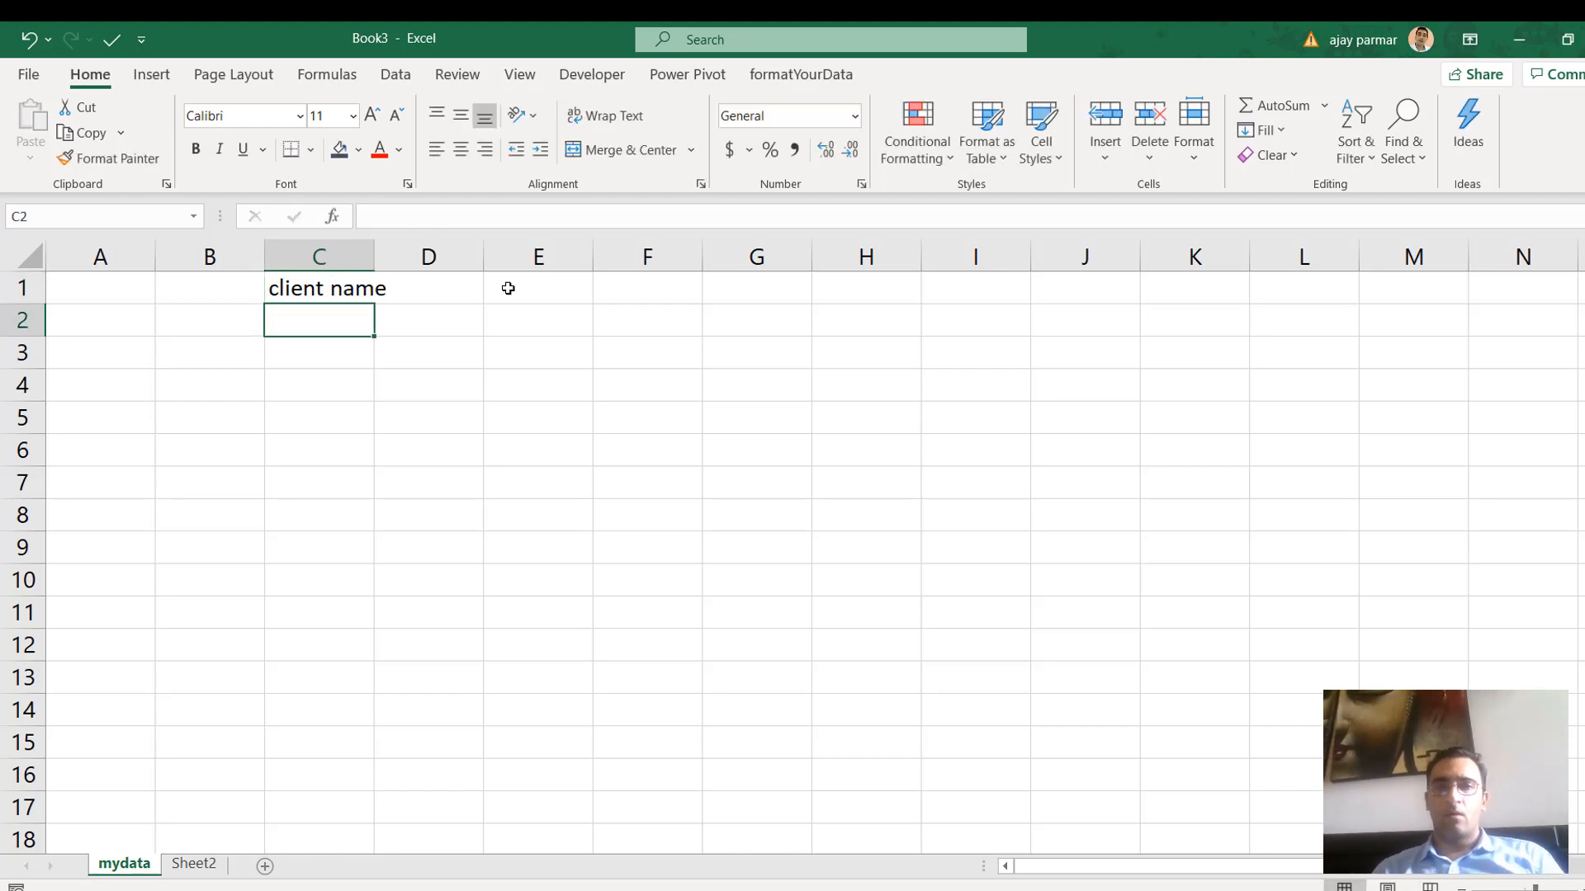
Enter the header manager in D1 and the header code in E1 of the mydata sheet
{"action": "key", "text": "Up"}
{"action": "key", "text": "Right"}
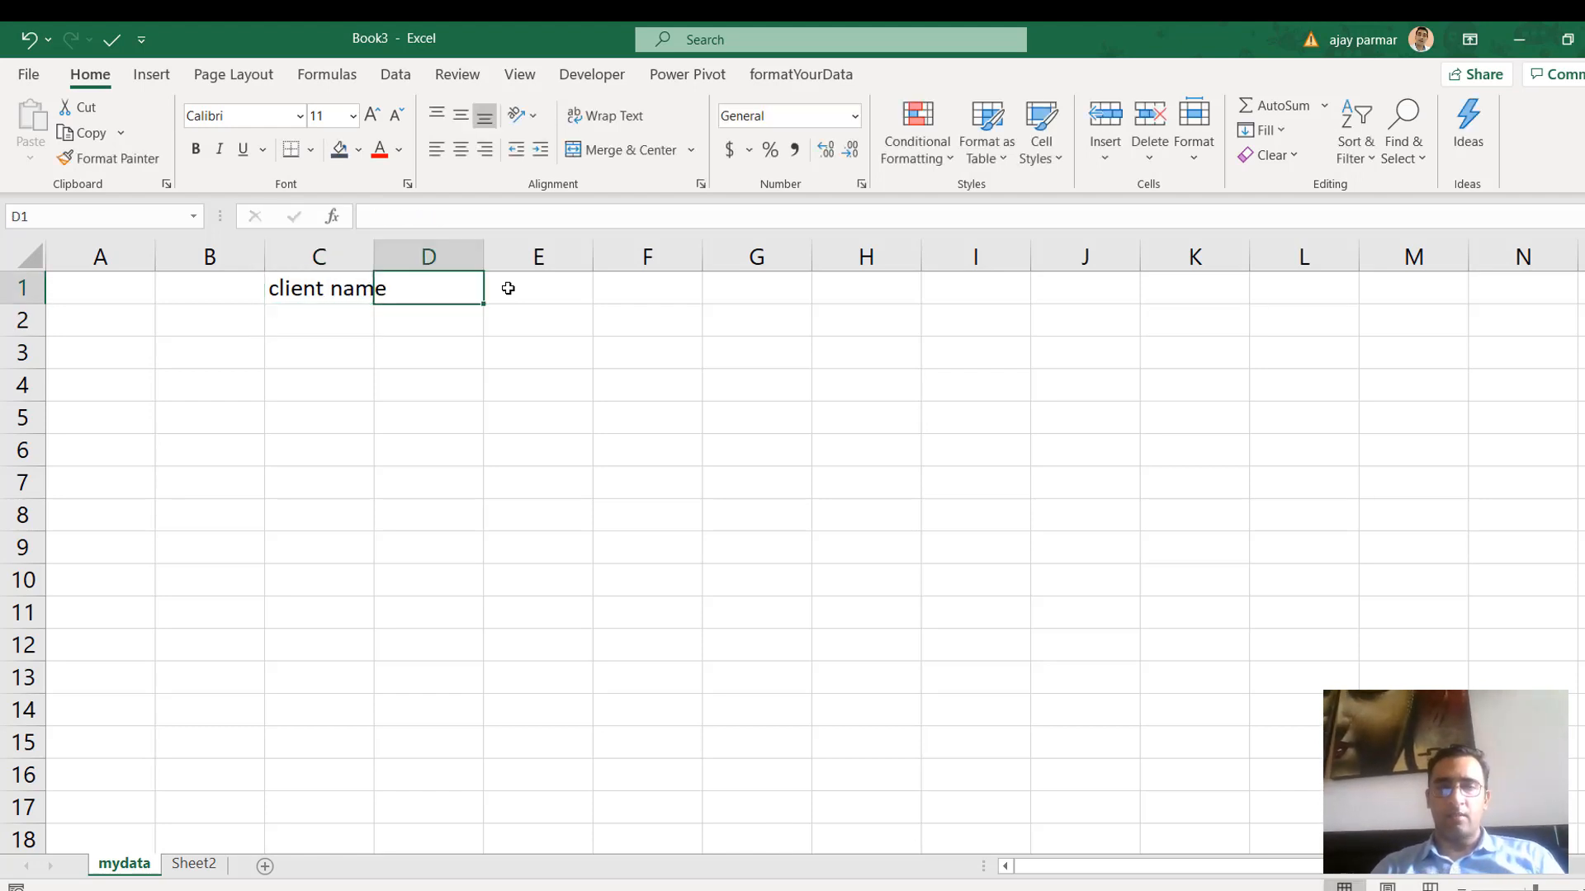
{"action": "type", "text": "manager"}
{"action": "key", "text": "Return"}
{"action": "key", "text": "Up"}
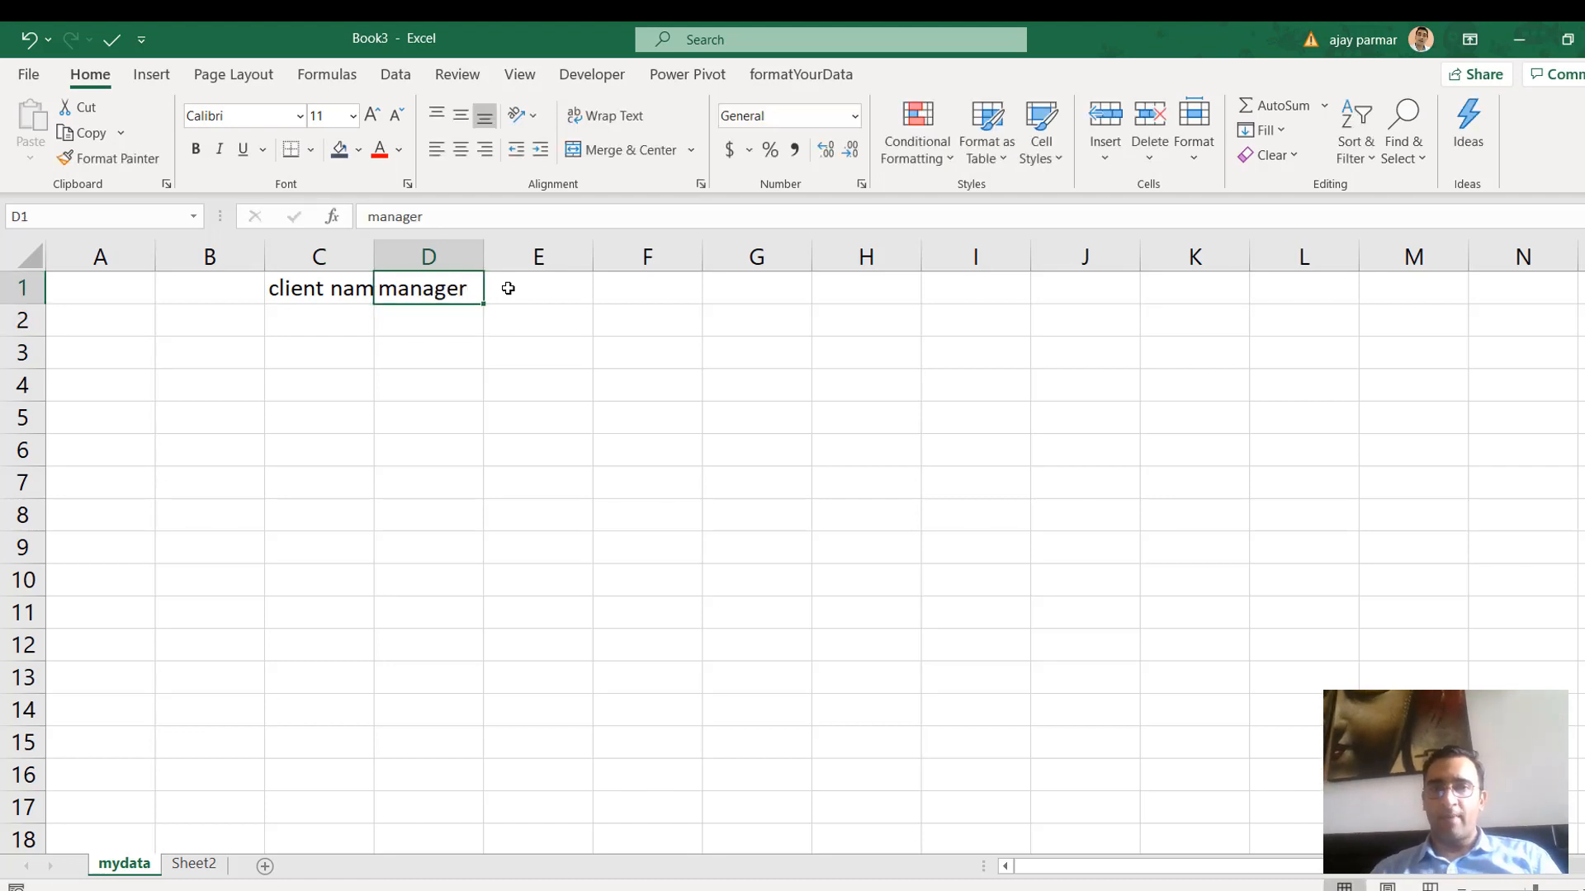
{"action": "key", "text": "Right"}
{"action": "type", "text": "c"}
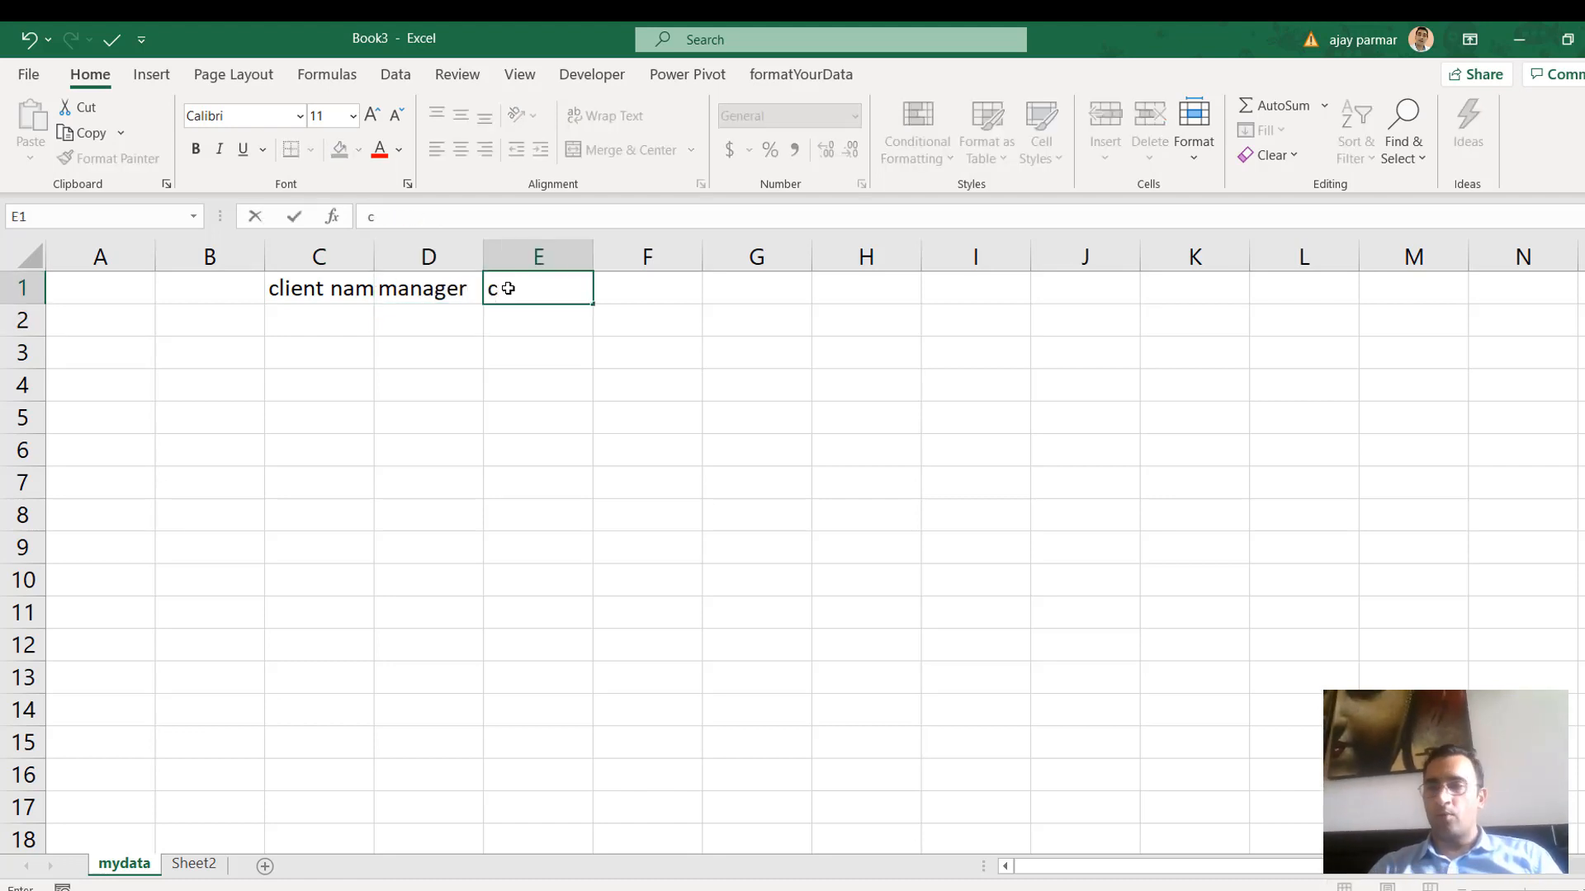
{"action": "type", "text": "ode"}
{"action": "key", "text": "Return"}
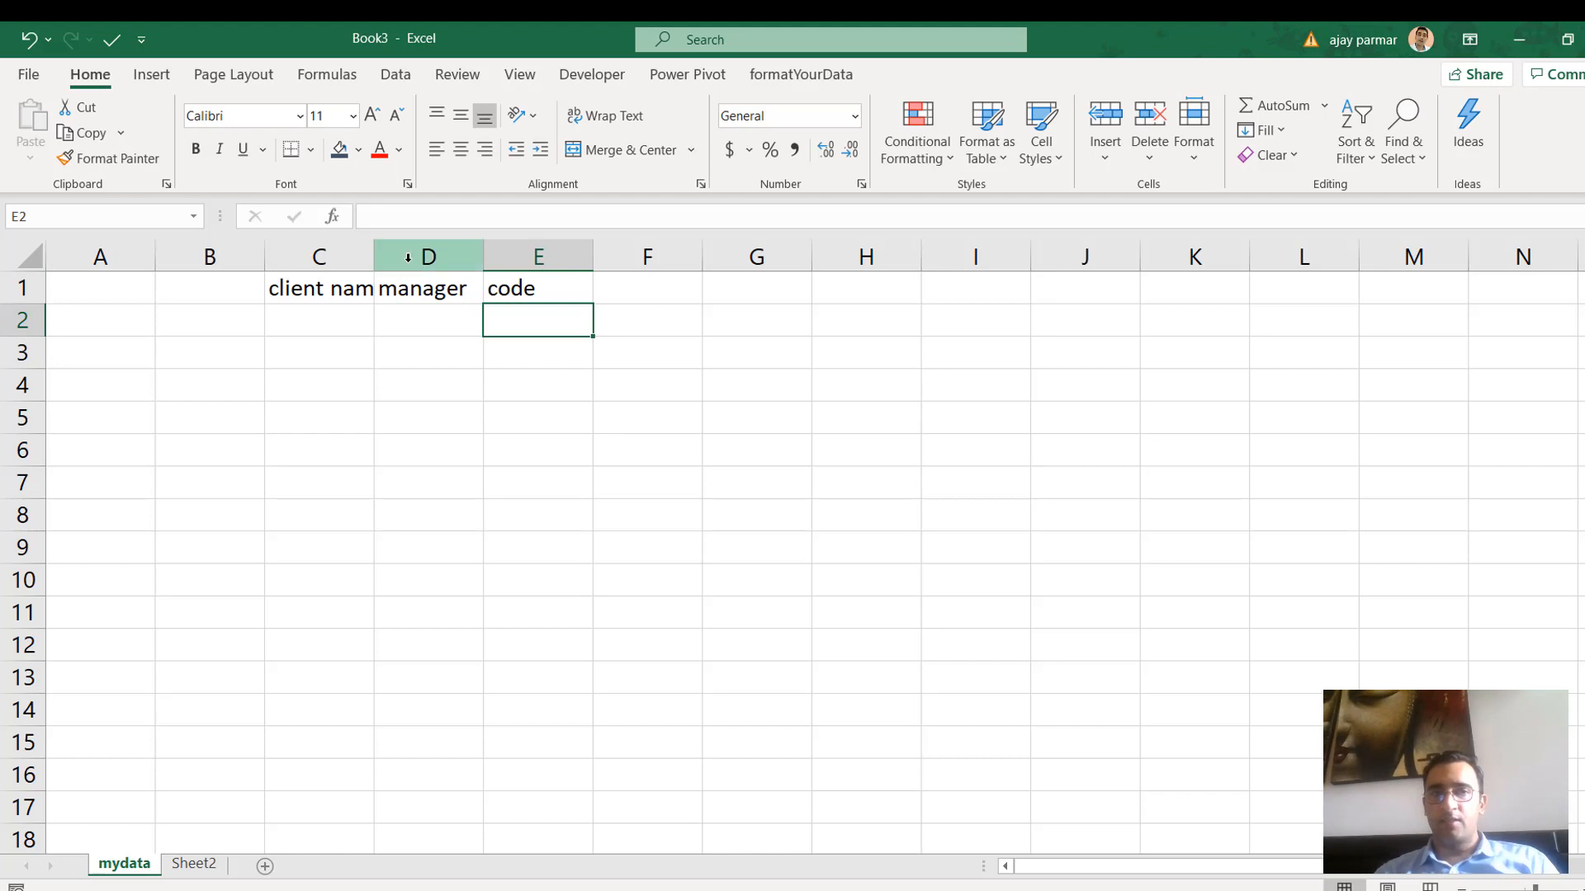
Widen columns C and D to fit their headers and enter the header id in B1
{"action": "left_click_drag", "start_coordinate": [374, 257], "coordinate": [425, 257]}
{"action": "left_click_drag", "start_coordinate": [533, 257], "coordinate": [587, 257]}
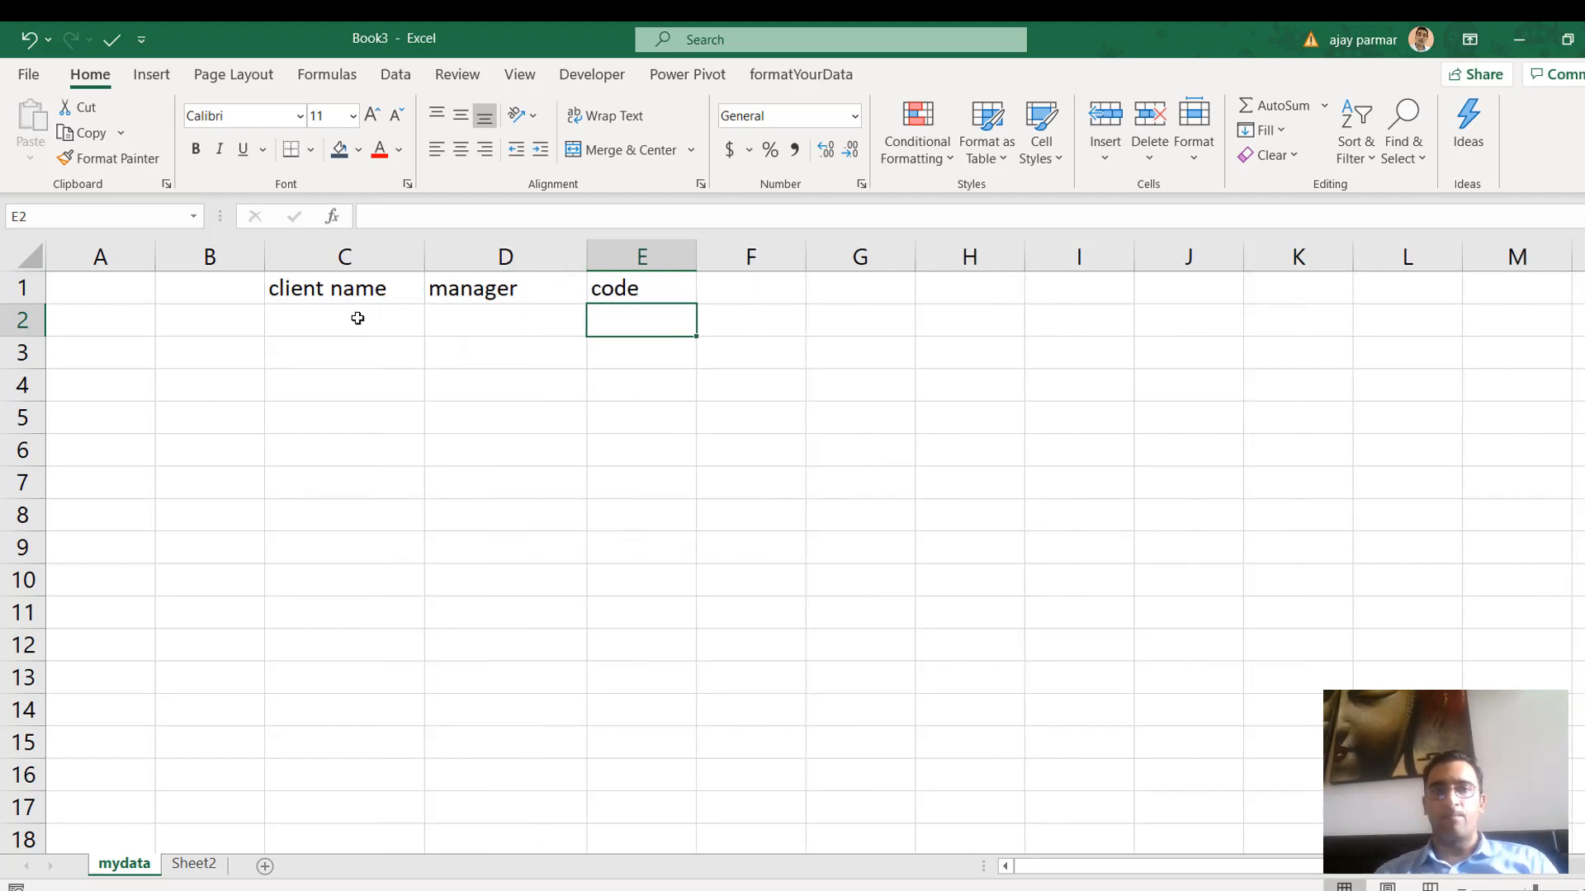
{"action": "left_click", "coordinate": [237, 296]}
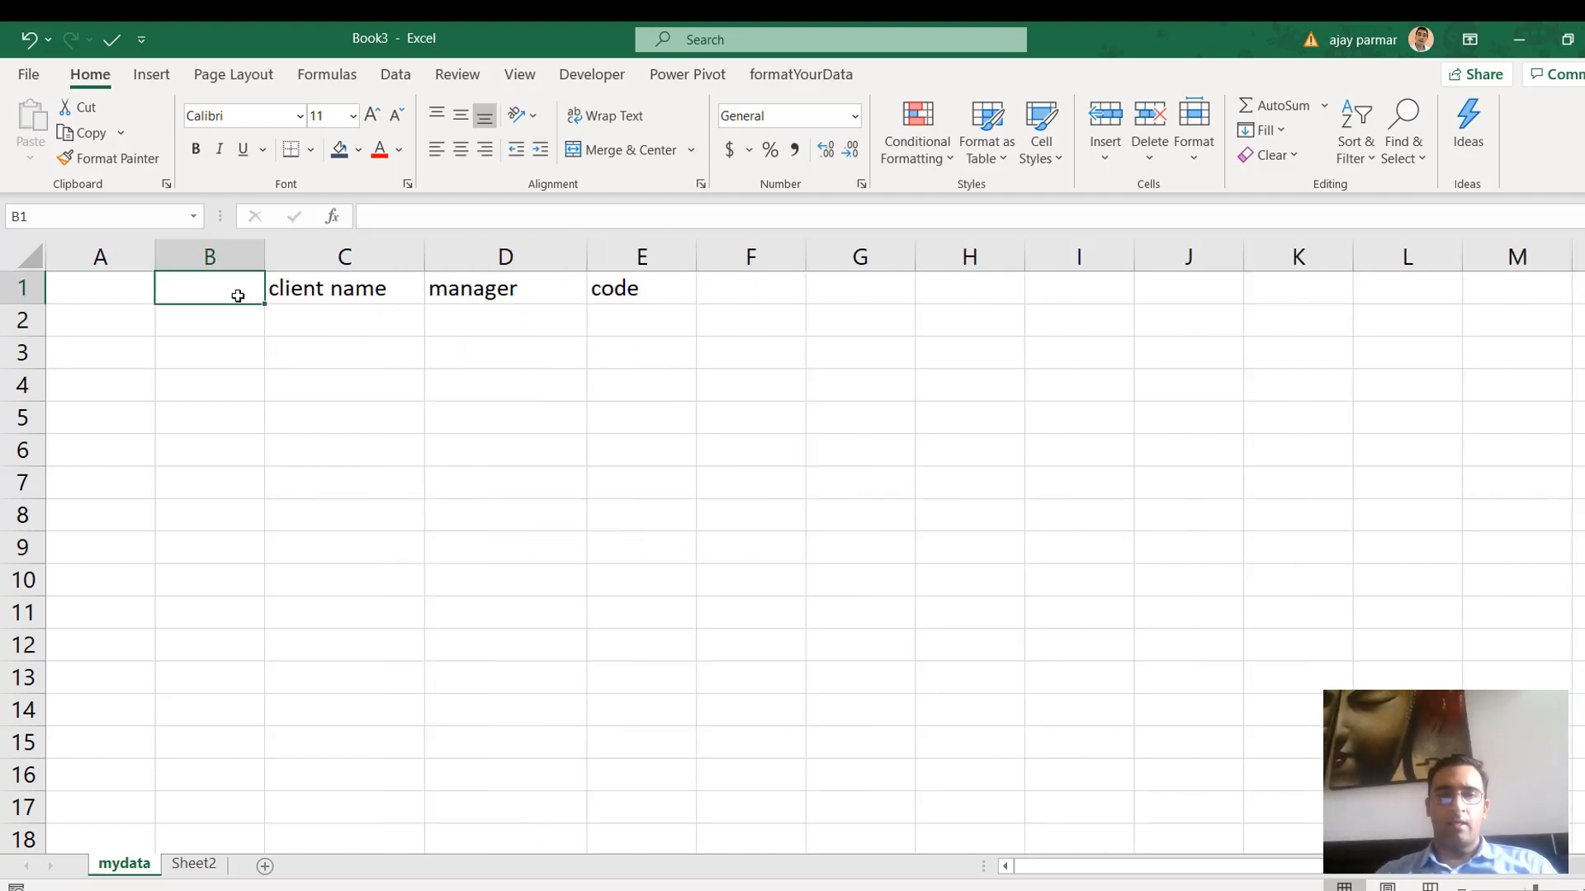
{"action": "type", "text": "id"}
{"action": "key", "text": "Return"}
{"action": "key", "text": "Up"}
Fill the id, client name and manager headers in B1:D1 with the standard light blue colour
{"action": "key", "text": "shift+Right"}
{"action": "key", "text": "shift+Right"}
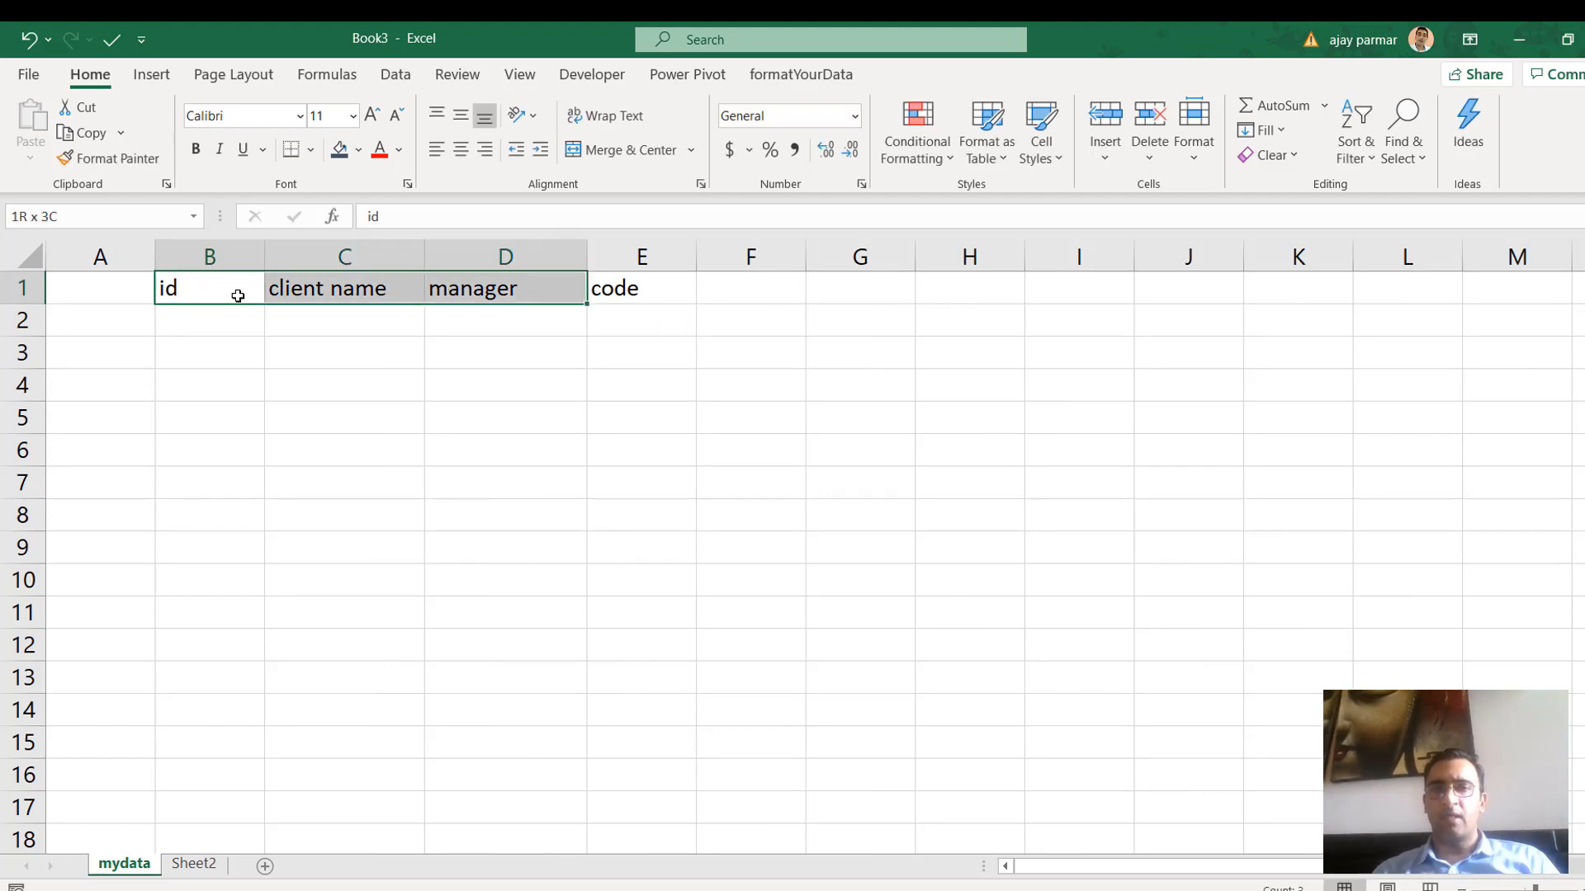
{"action": "key", "text": "shift+Right"}
{"action": "left_click", "coordinate": [208, 291]}
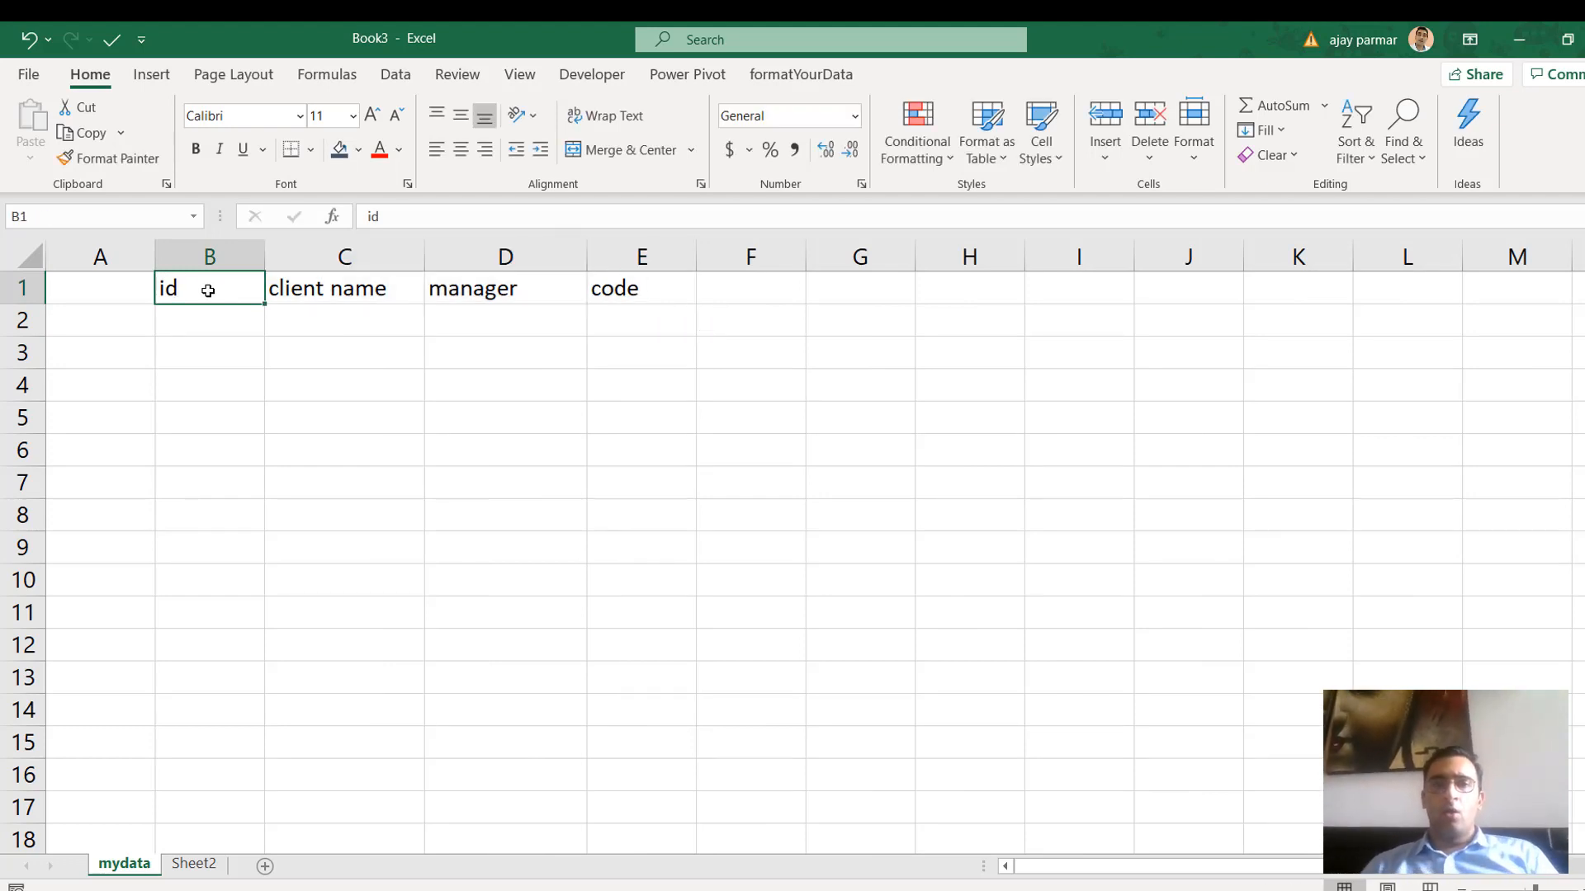
{"action": "key", "text": "shift+Right"}
{"action": "key", "text": "shift+Right"}
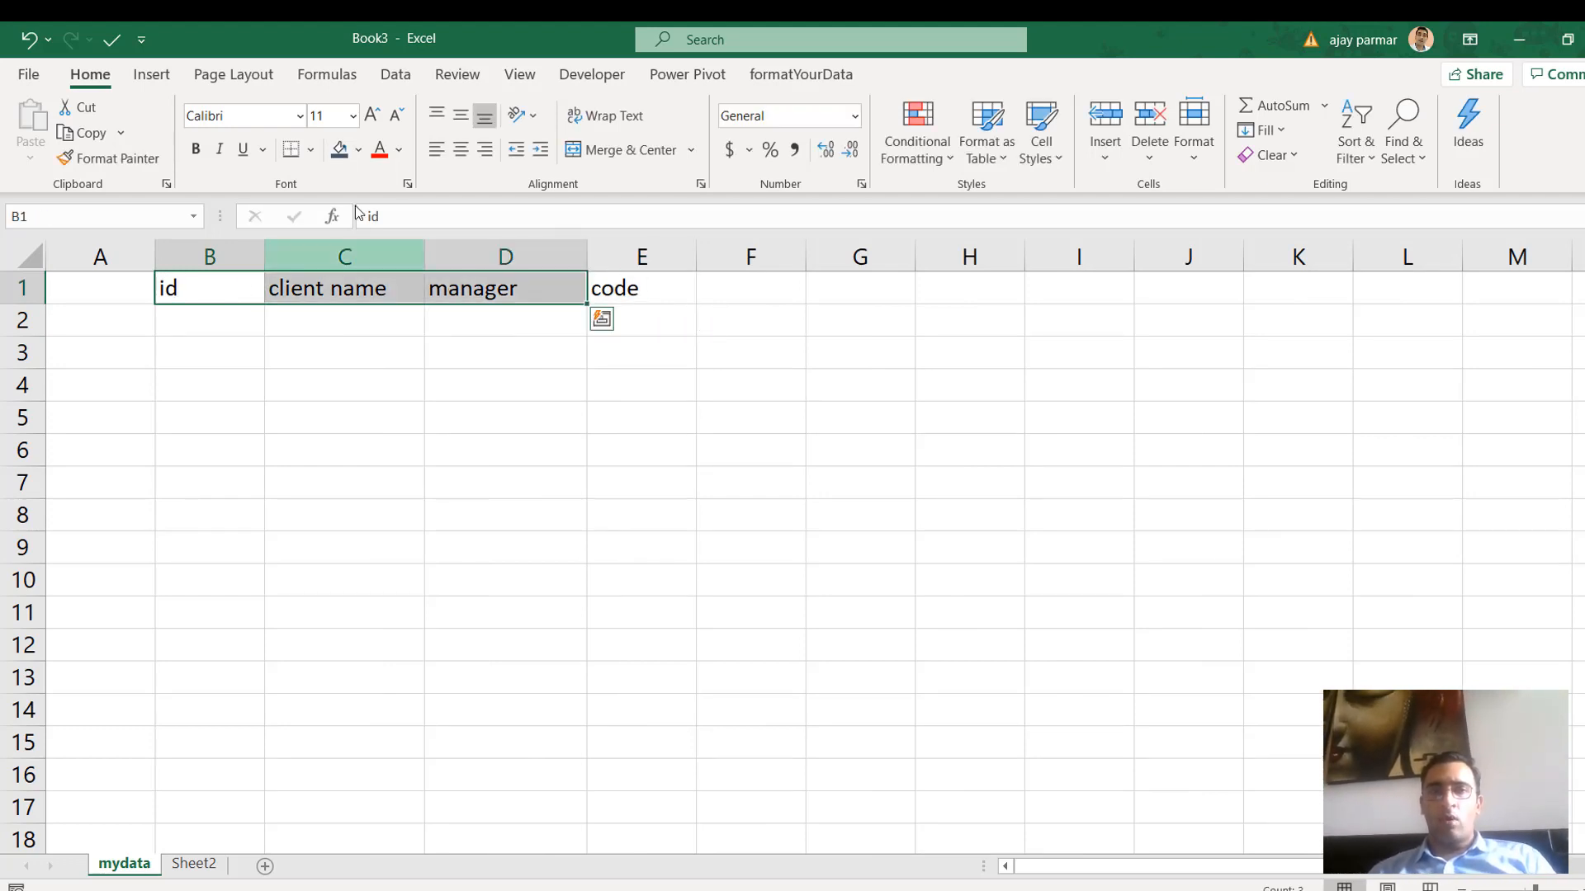
{"action": "left_click", "coordinate": [358, 150]}
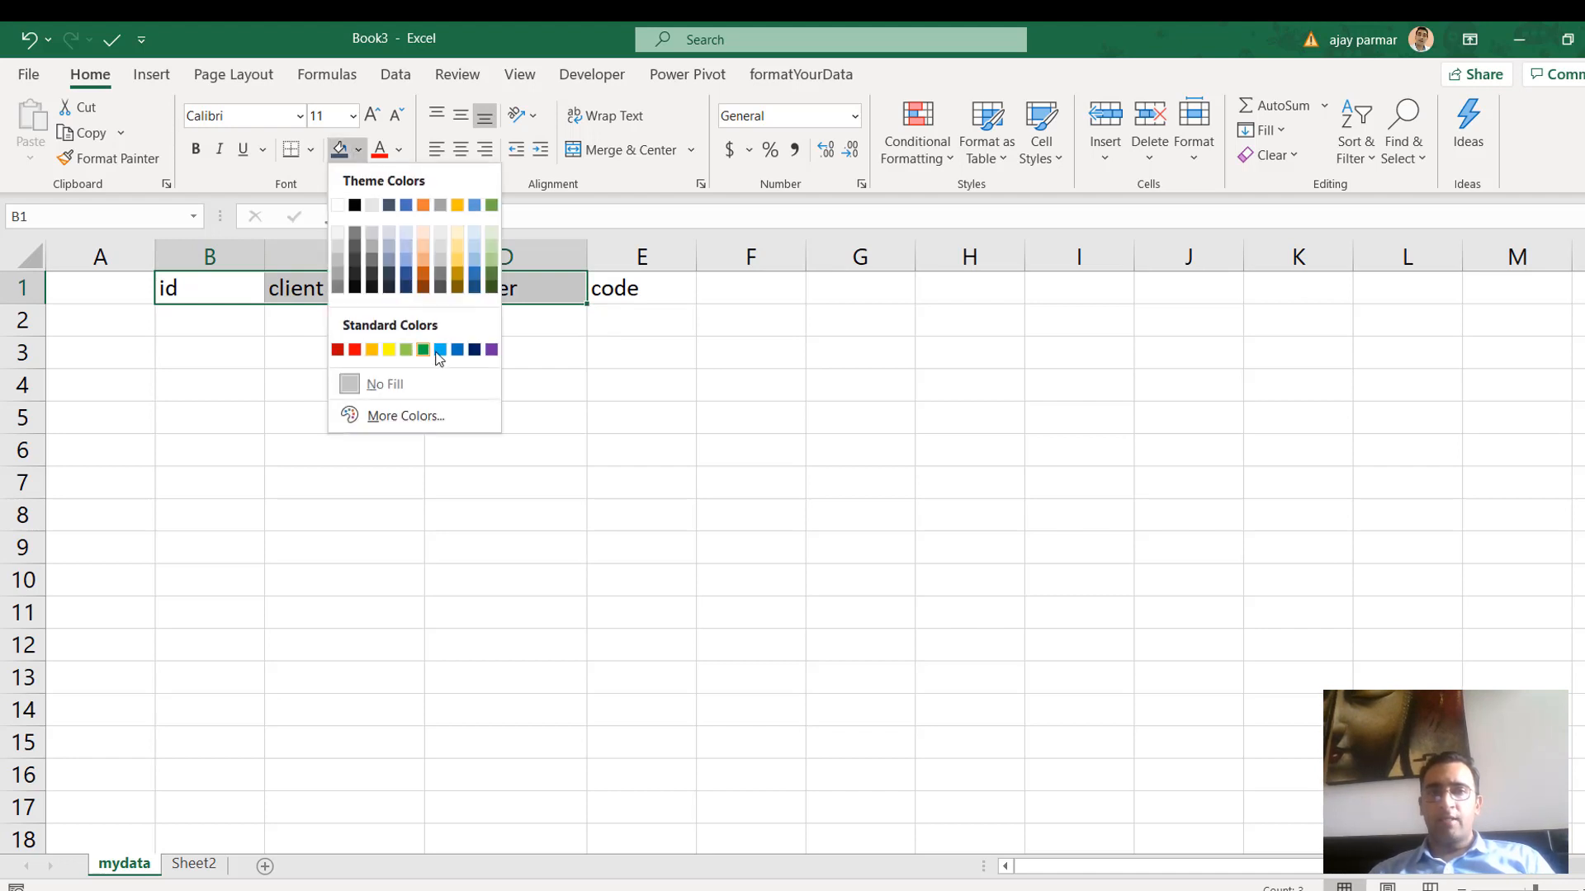
{"action": "left_click", "coordinate": [441, 351]}
{"action": "left_click", "coordinate": [239, 324]}
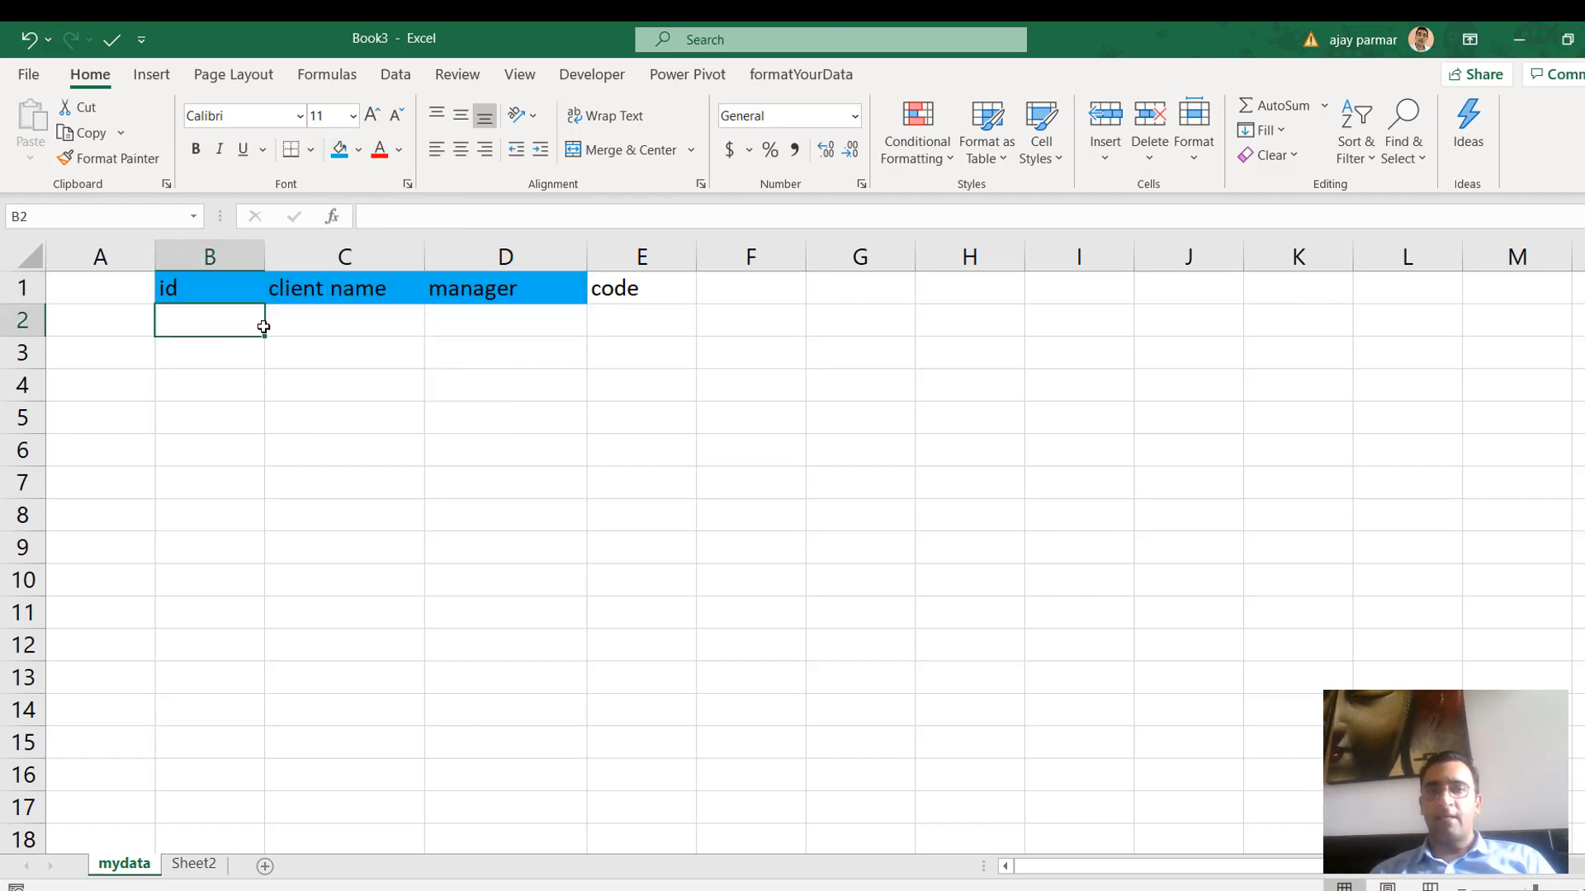
Insert three blank columns in front of column A of the mydata sheet
{"action": "left_click_drag", "start_coordinate": [538, 341], "coordinate": [503, 609]}
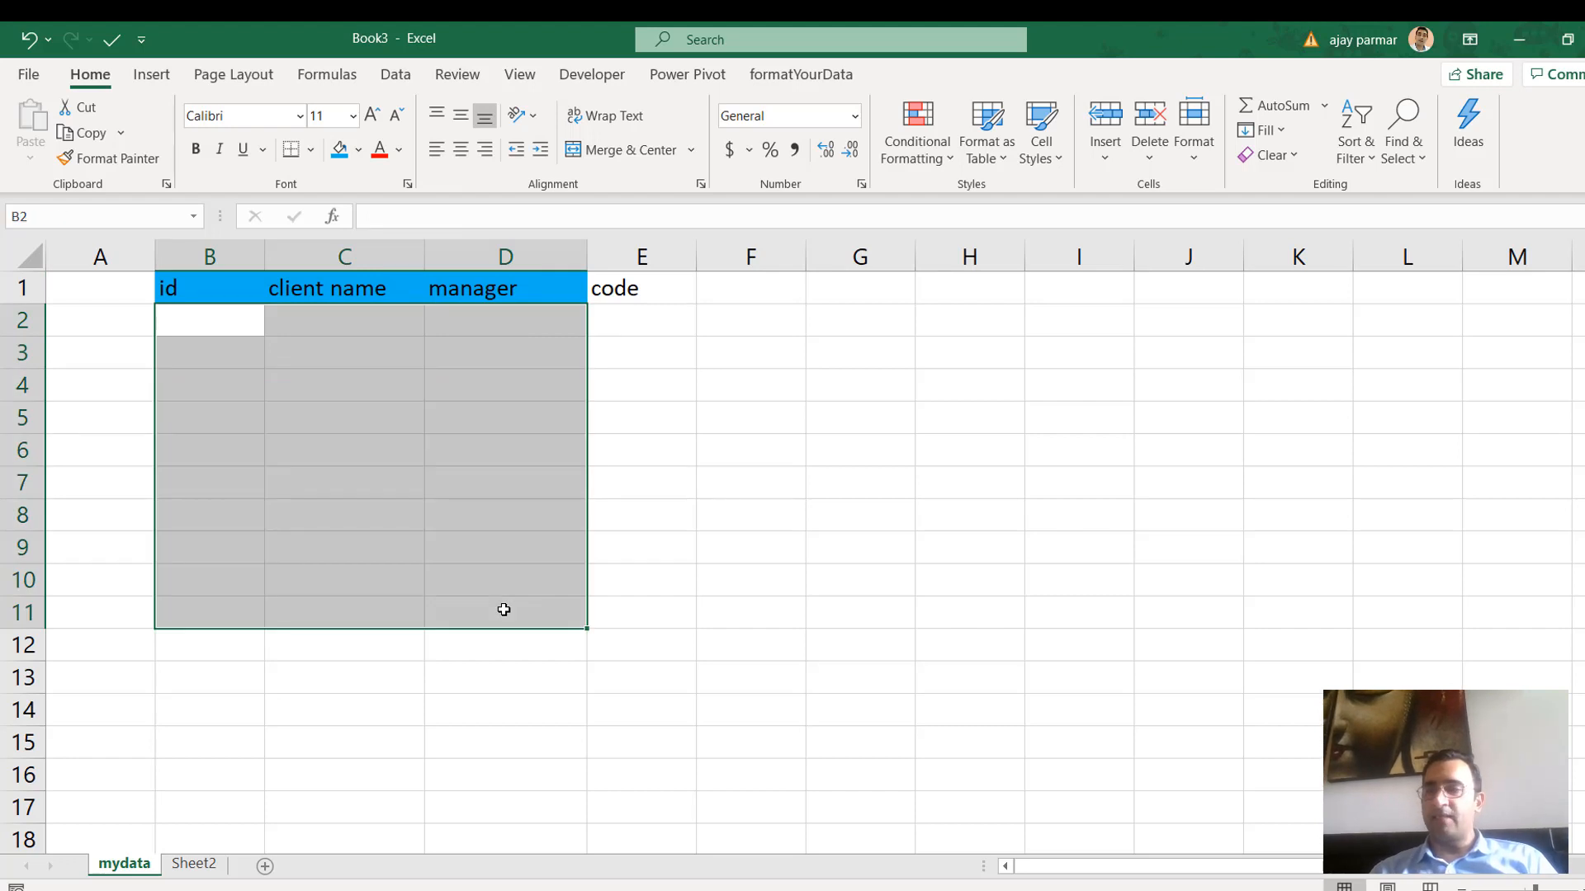
{"action": "left_click", "coordinate": [107, 283]}
{"action": "key", "text": "alt+i"}
{"action": "key", "text": "c"}
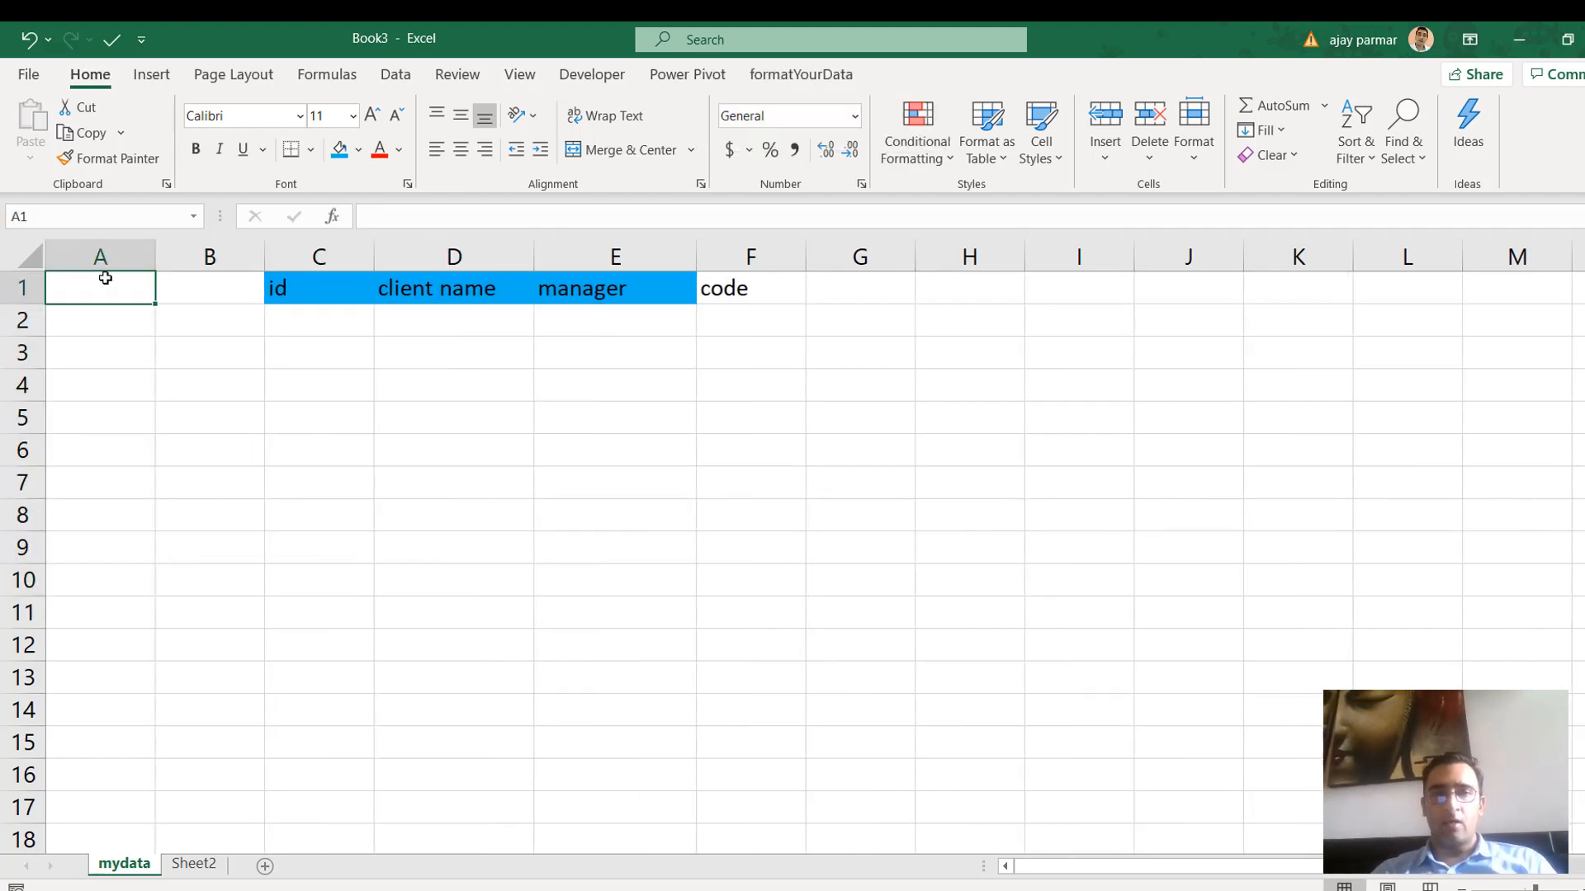
{"action": "key", "text": "alt+i"}
{"action": "key", "text": "c"}
{"action": "key", "text": "alt+i"}
{"action": "key", "text": "c"}
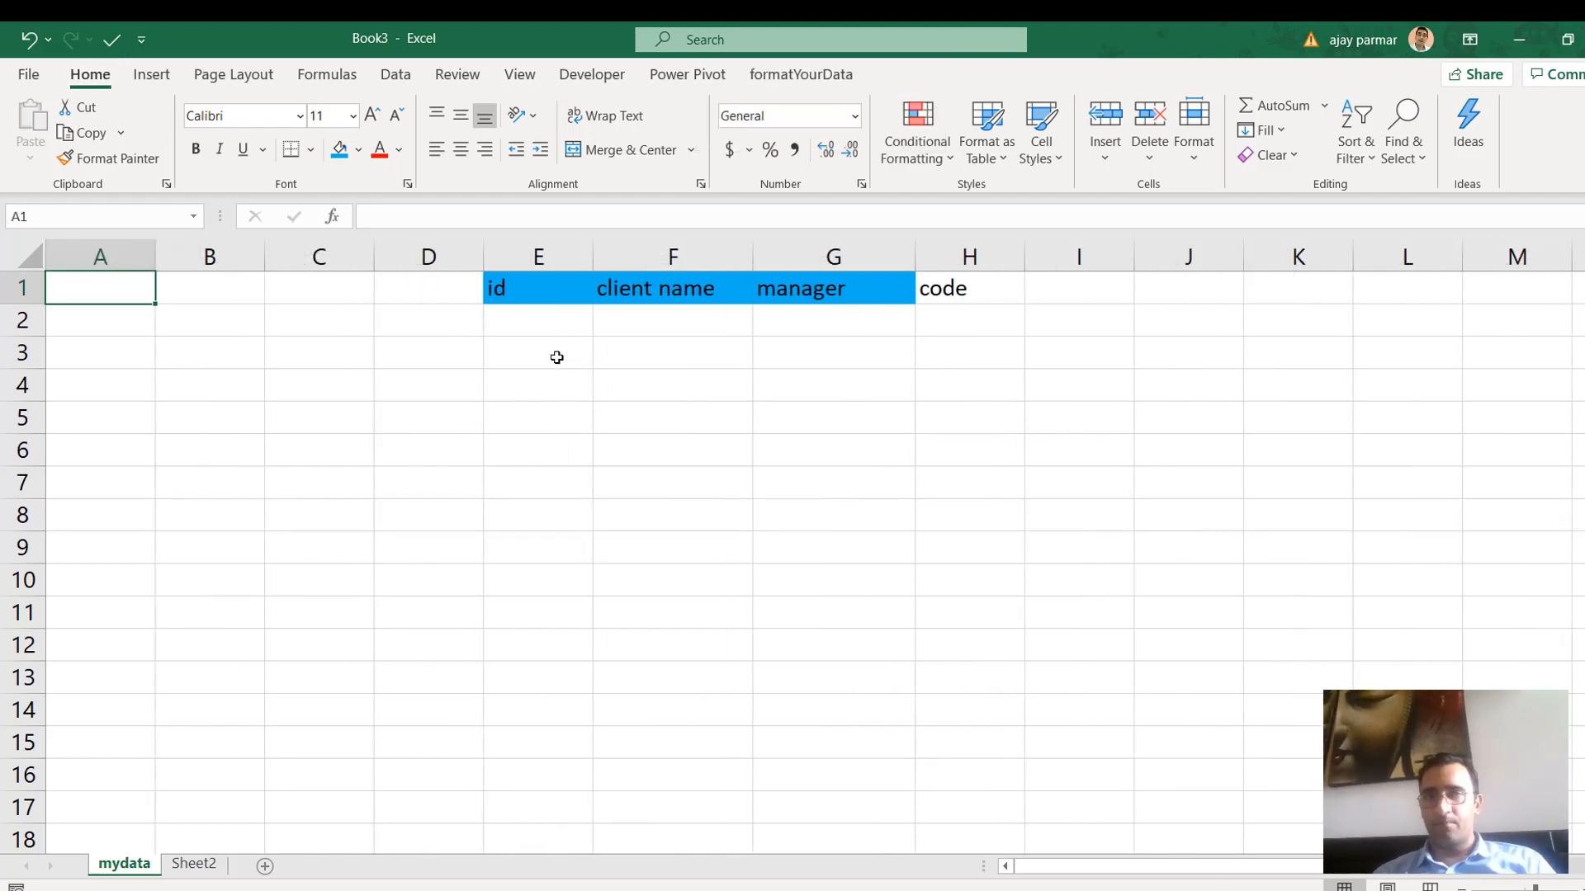
Switch to Book2 and delete its column A, which holds the joined EMPID, name and manager keys
{"action": "left_click", "coordinate": [460, 286]}
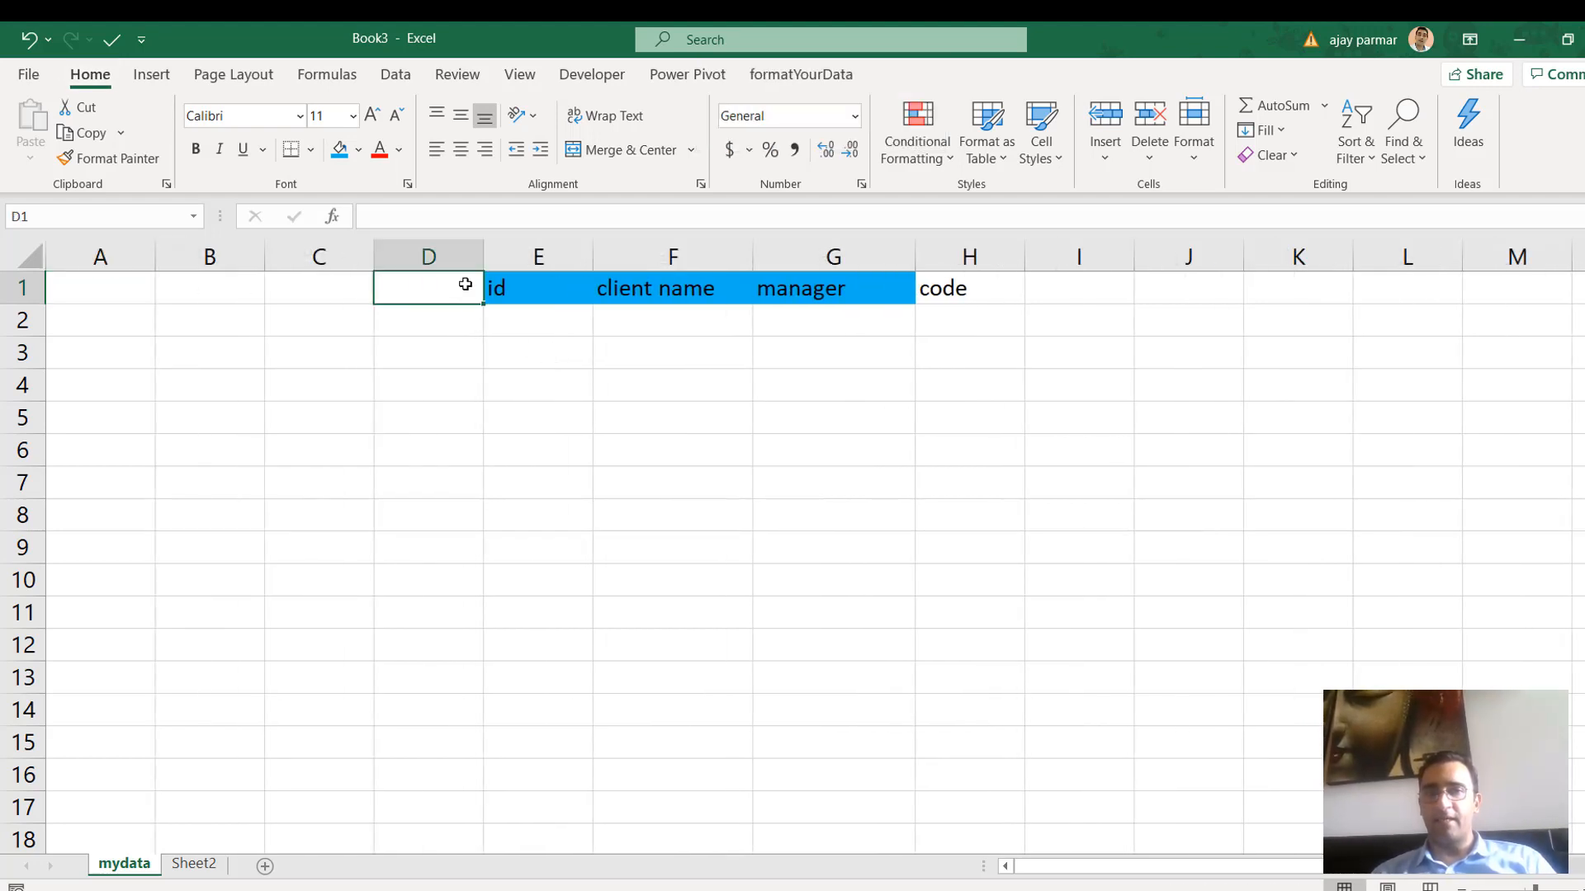
{"action": "key", "text": "Right"}
{"action": "key", "text": "Down"}
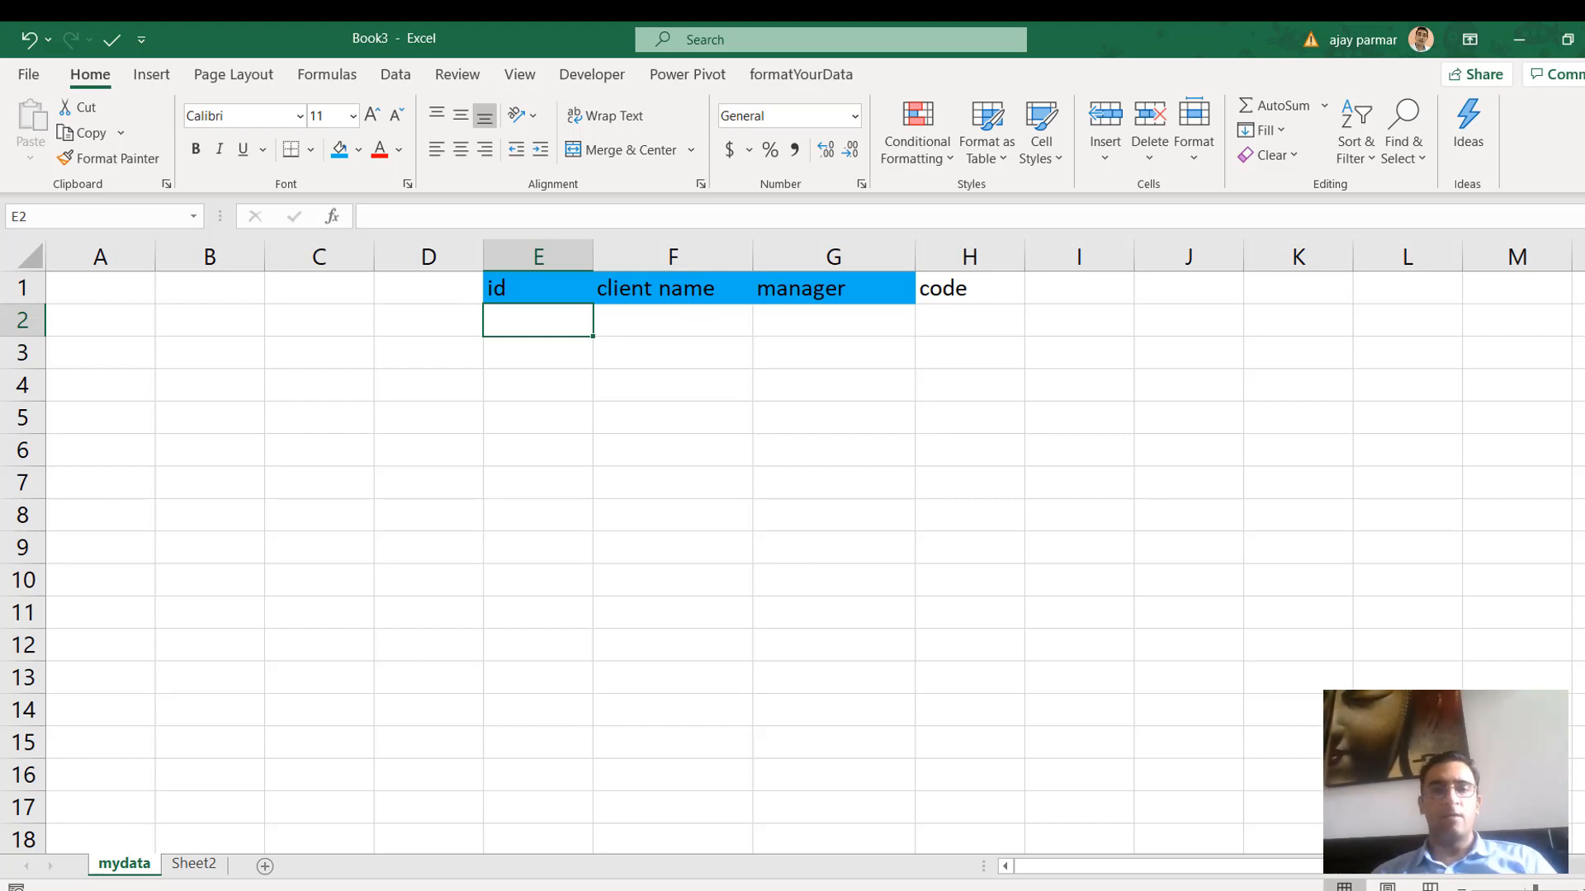
{"action": "key", "text": "alt+Tab"}
{"action": "left_click", "coordinate": [103, 217]}
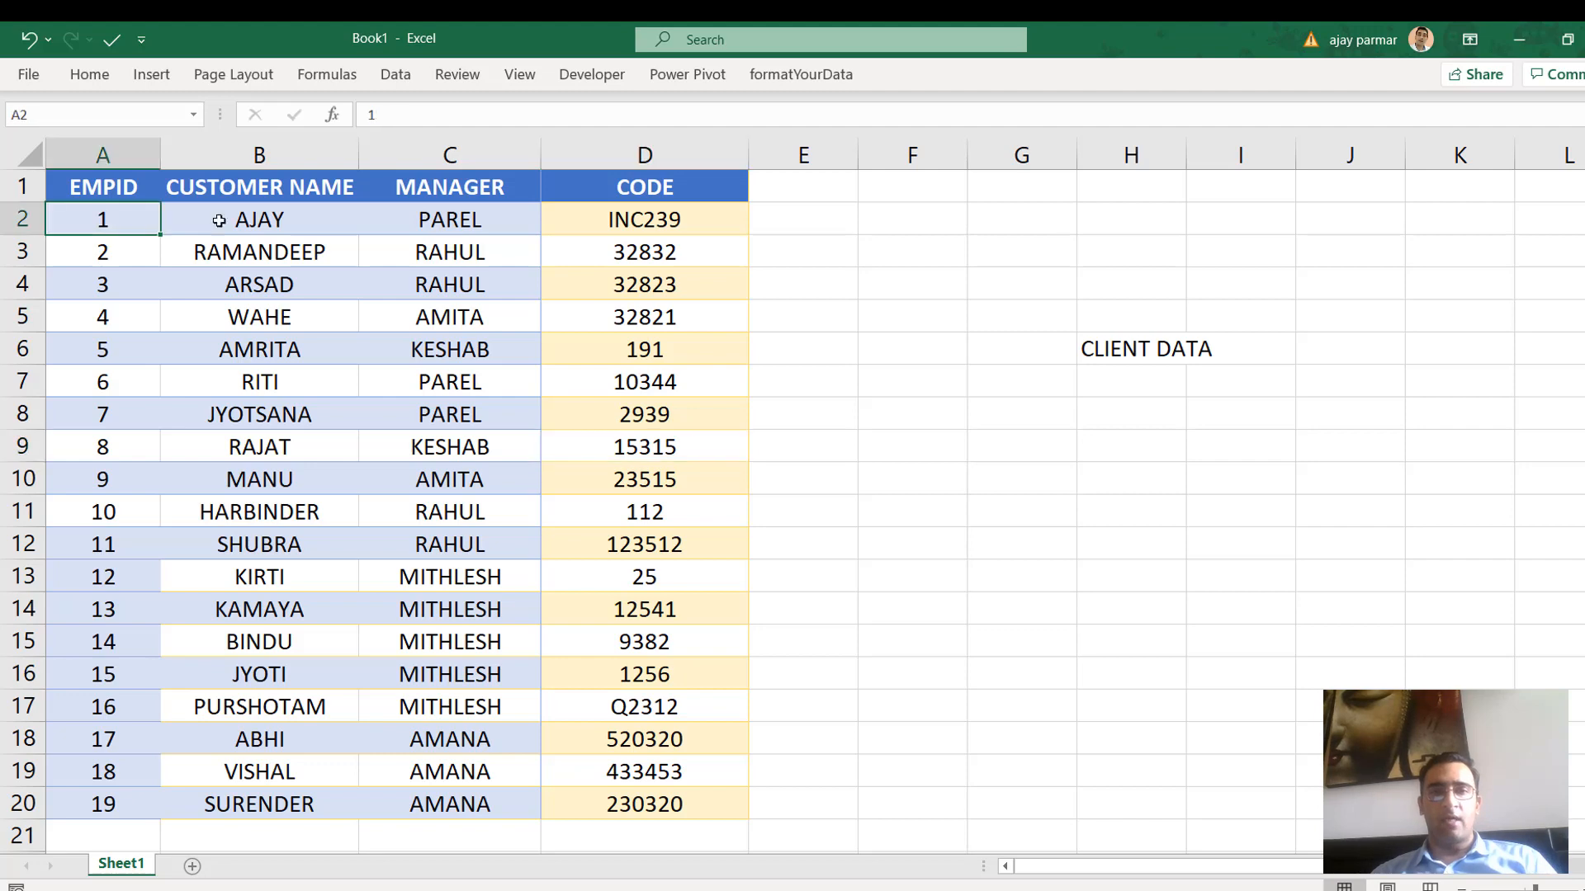
{"action": "key", "text": "alt+Tab"}
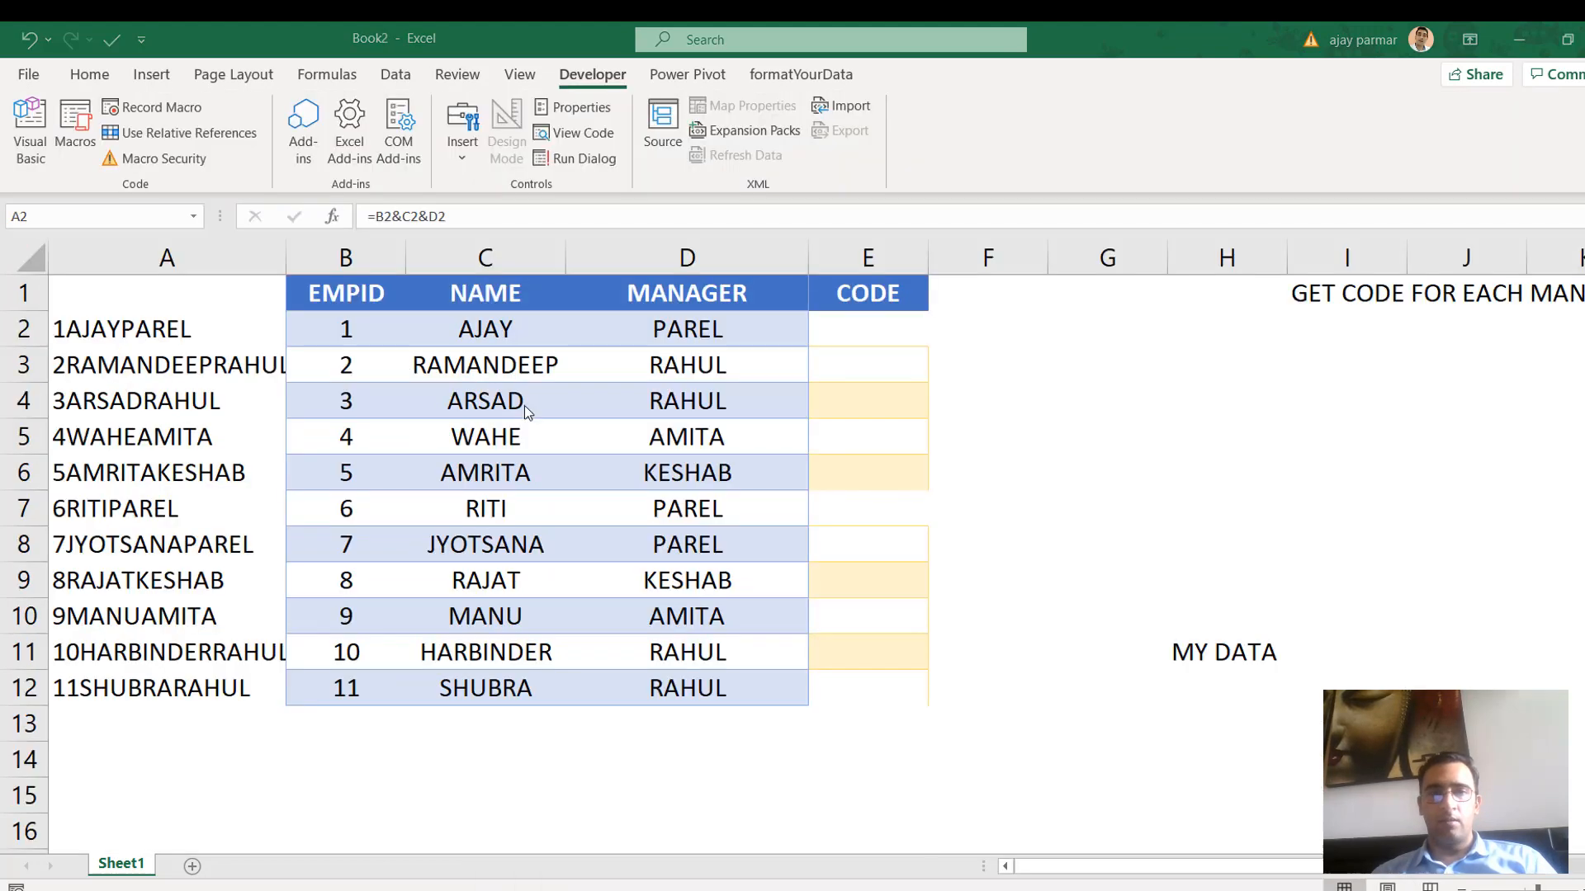
{"action": "left_click_drag", "start_coordinate": [355, 332], "coordinate": [726, 701]}
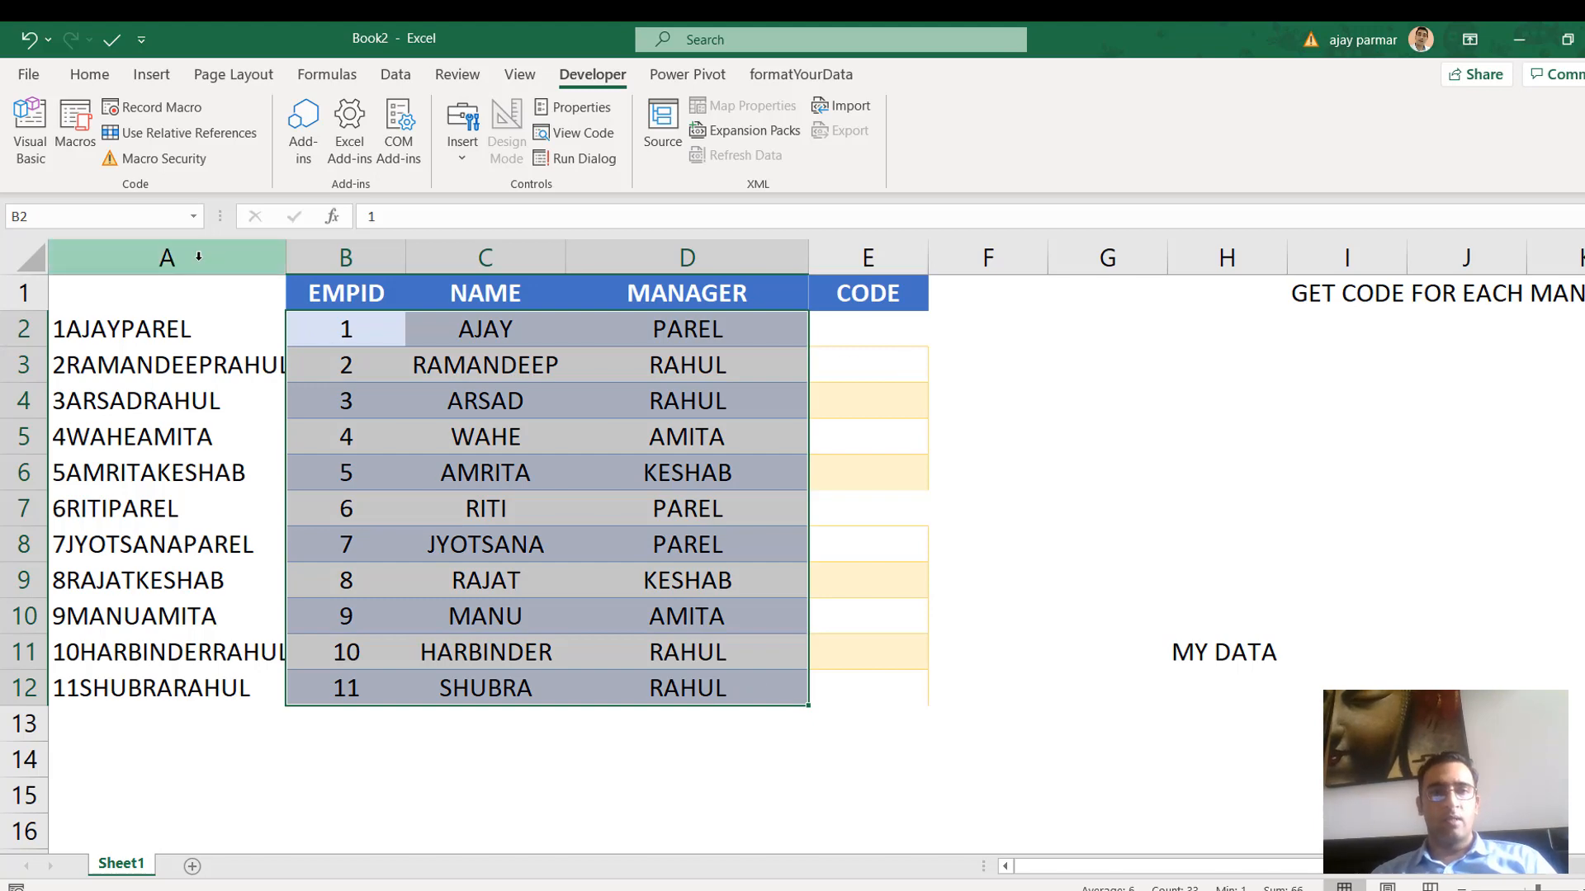
{"action": "left_click", "coordinate": [199, 257]}
{"action": "right_click", "coordinate": [199, 256]}
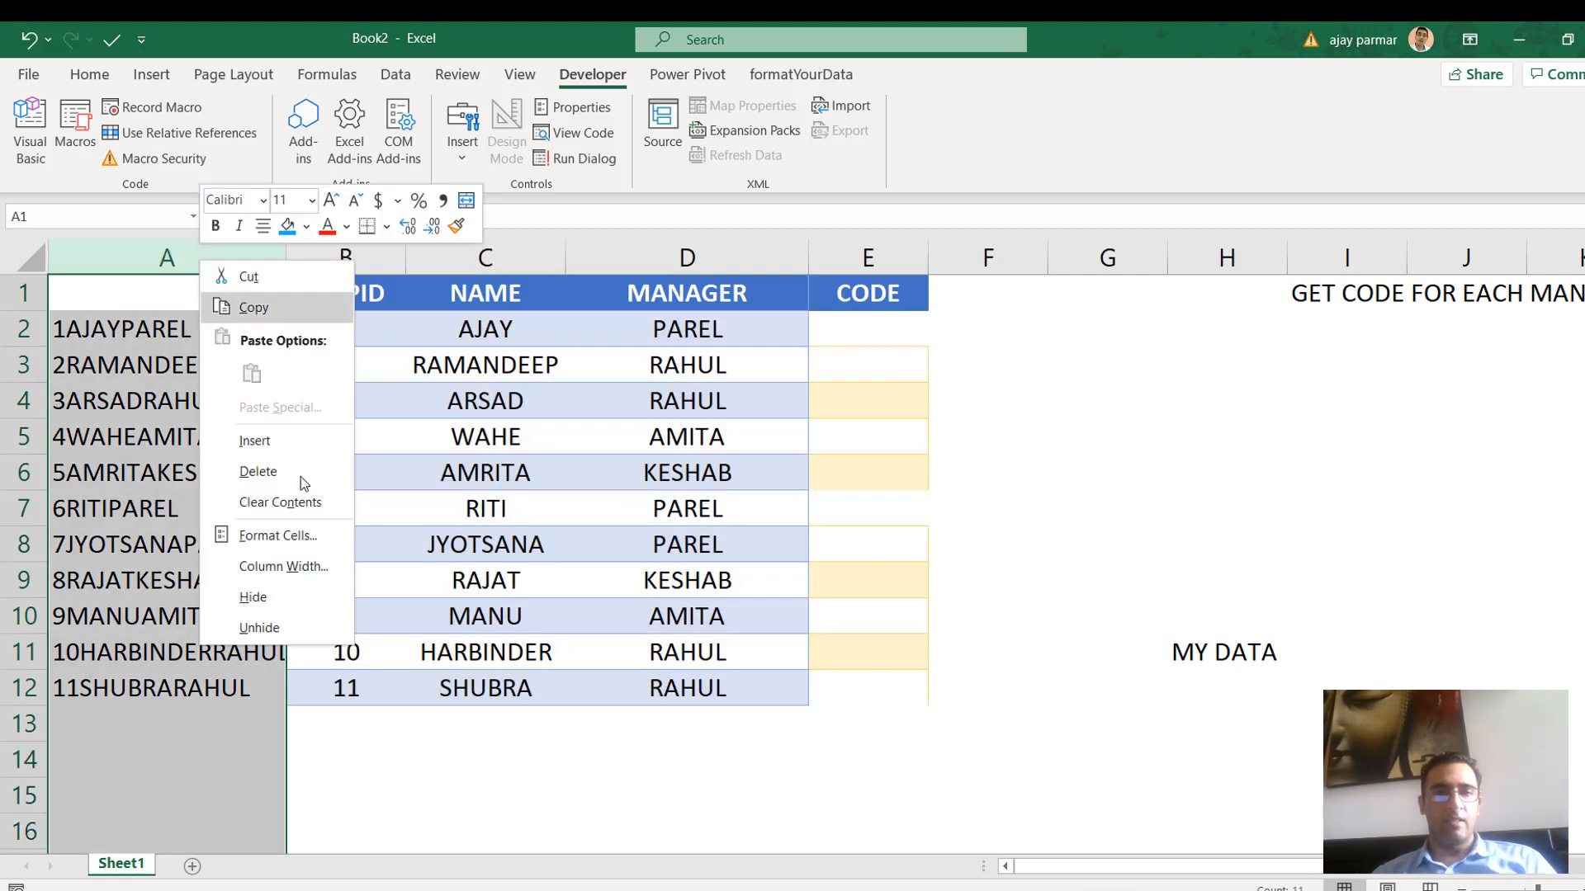
{"action": "left_click", "coordinate": [284, 475]}
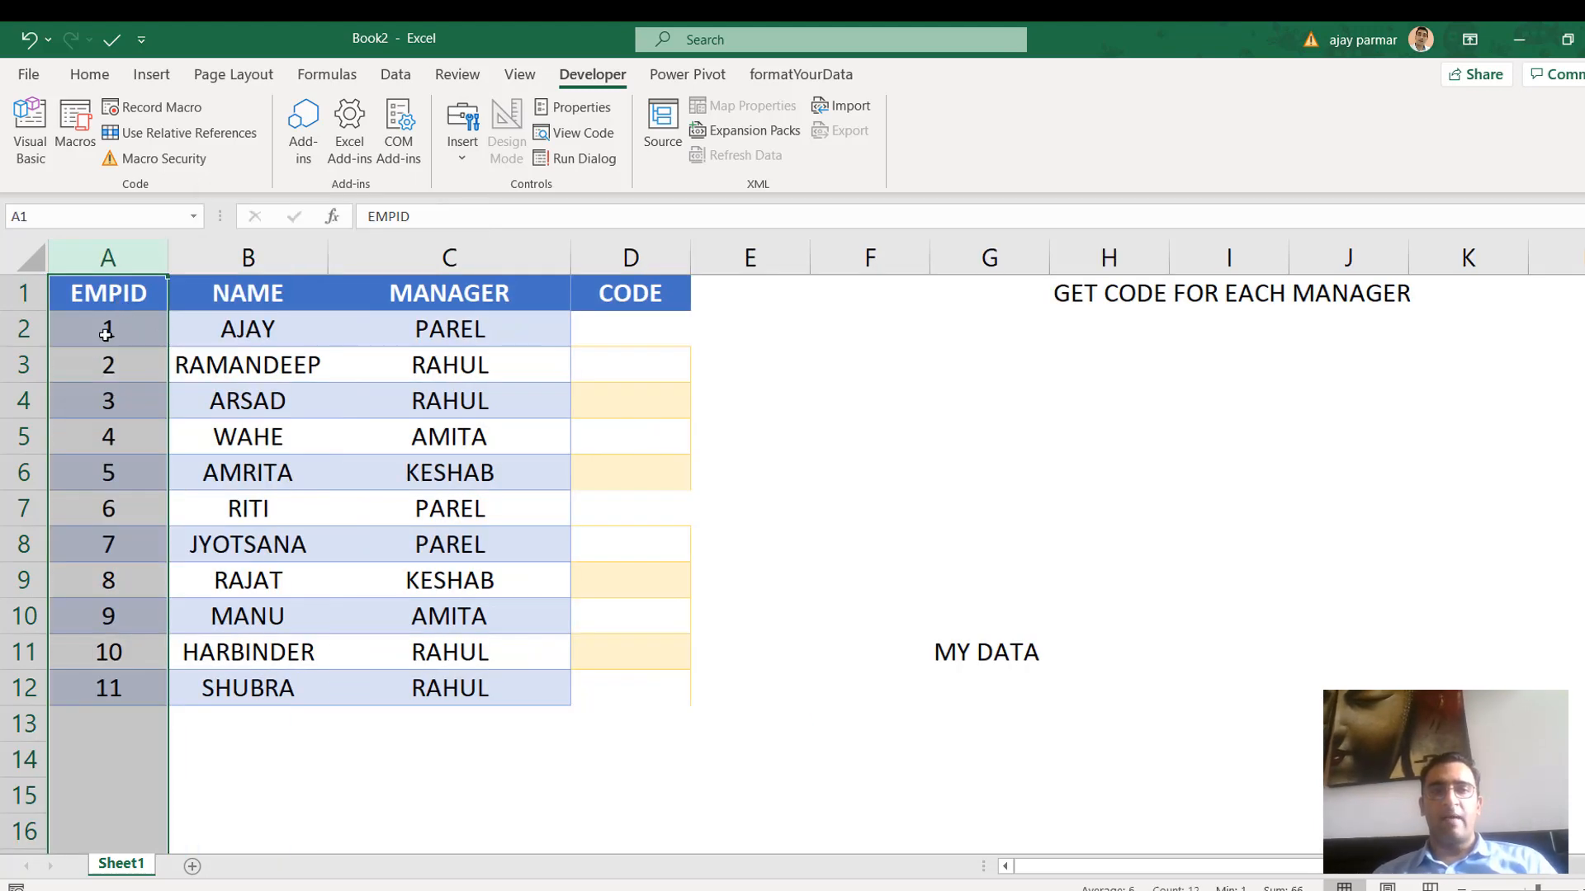
Copy the EMPID, NAME and MANAGER records in A2:C12 and paste them as values from E2 in Book3's mydata sheet
{"action": "left_click", "coordinate": [106, 334]}
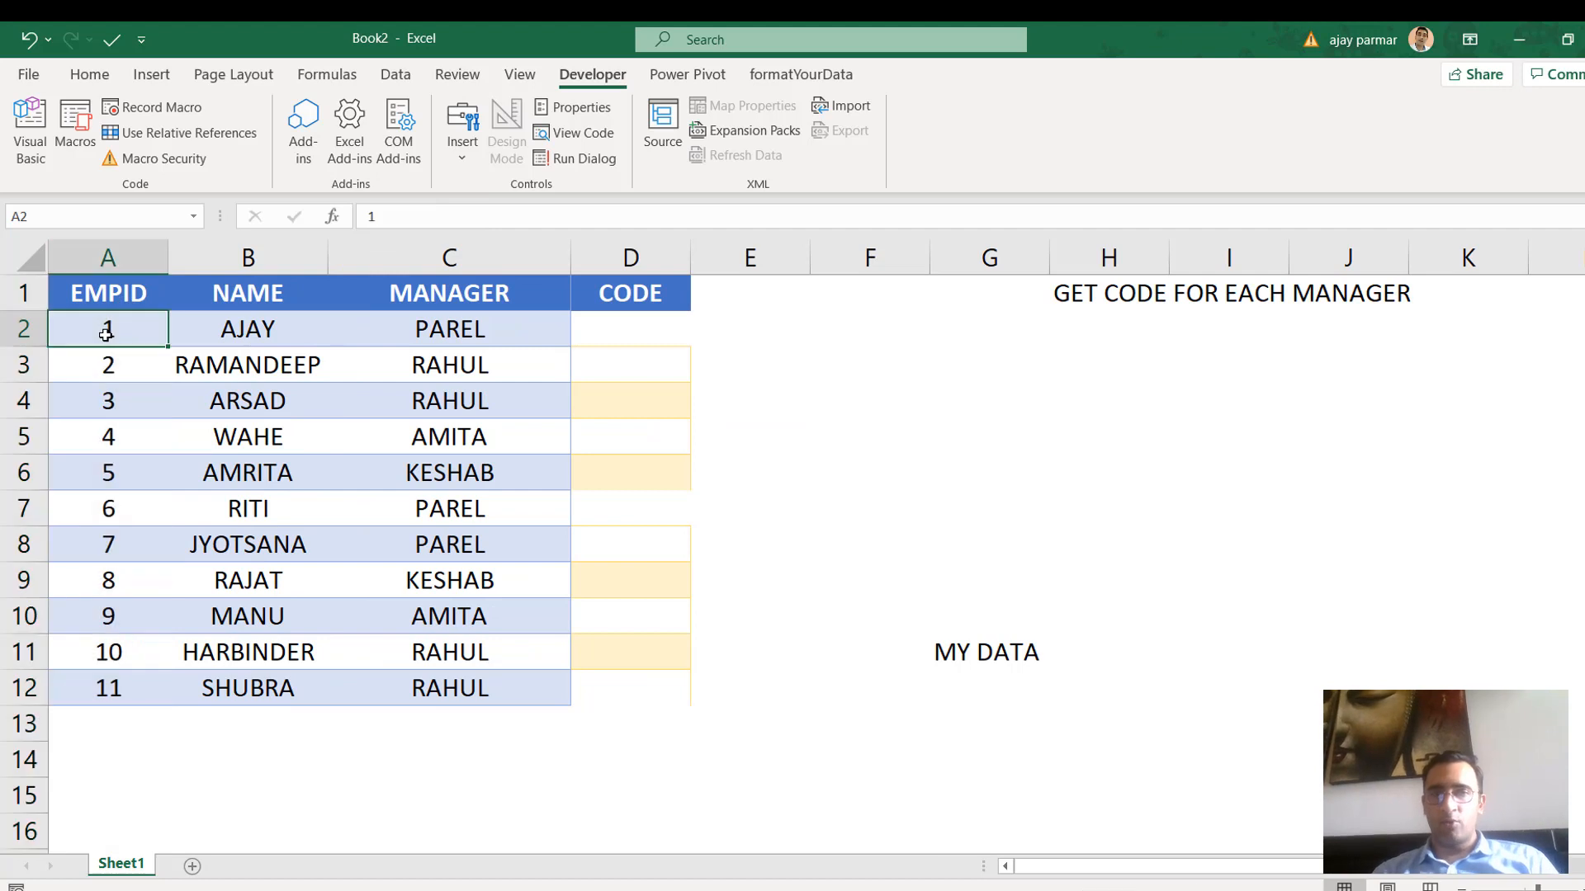
{"action": "left_click", "coordinate": [525, 690], "text": "shift"}
{"action": "key", "text": "ctrl+c"}
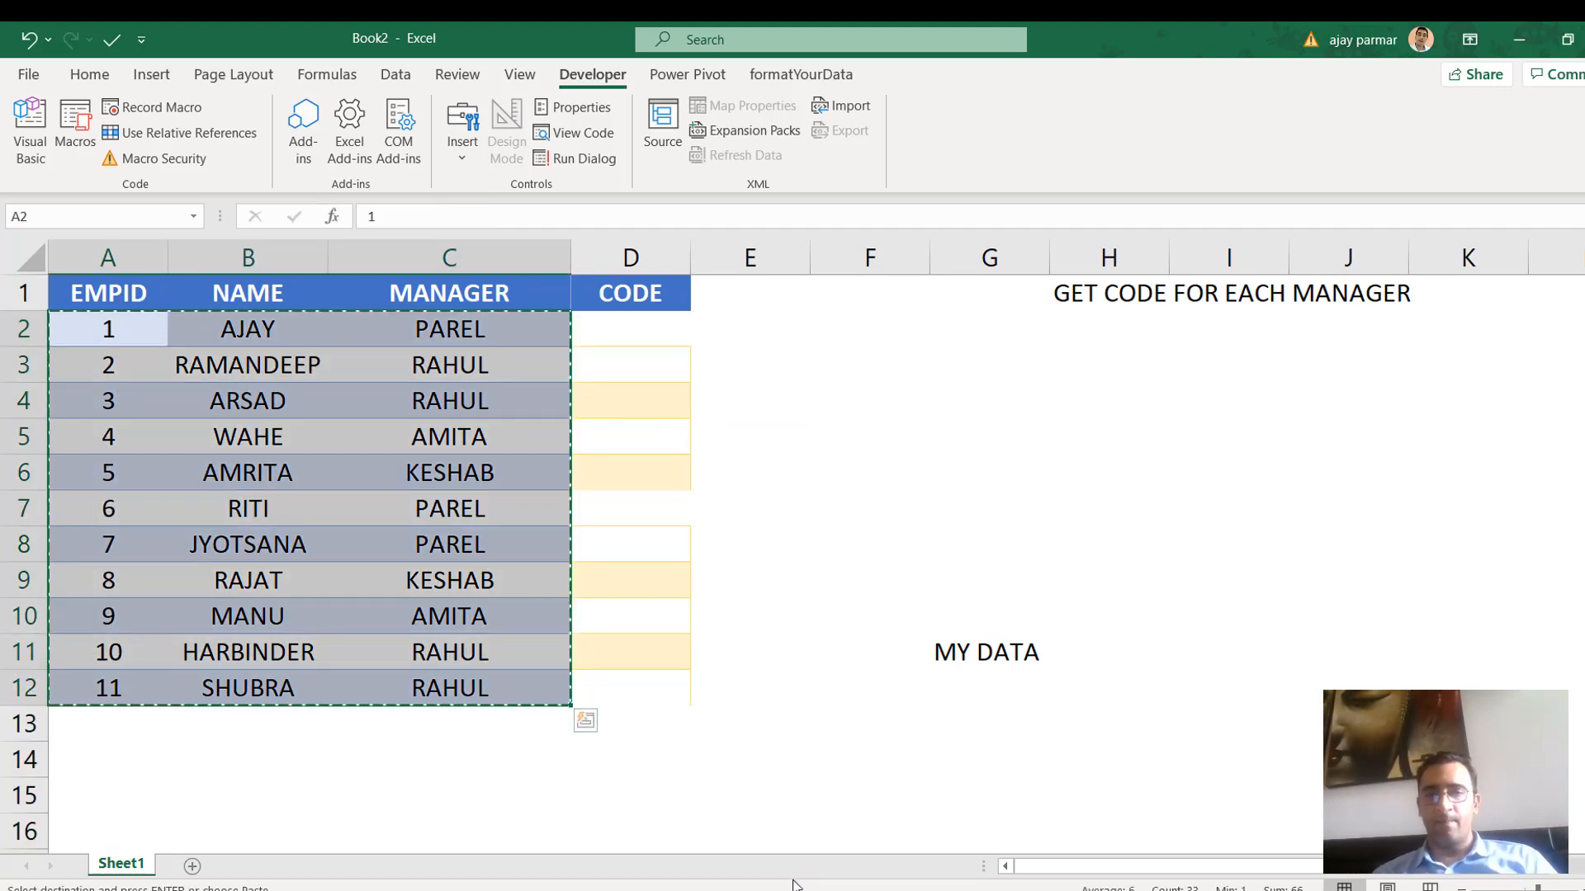
{"action": "key", "text": "alt+Tab"}
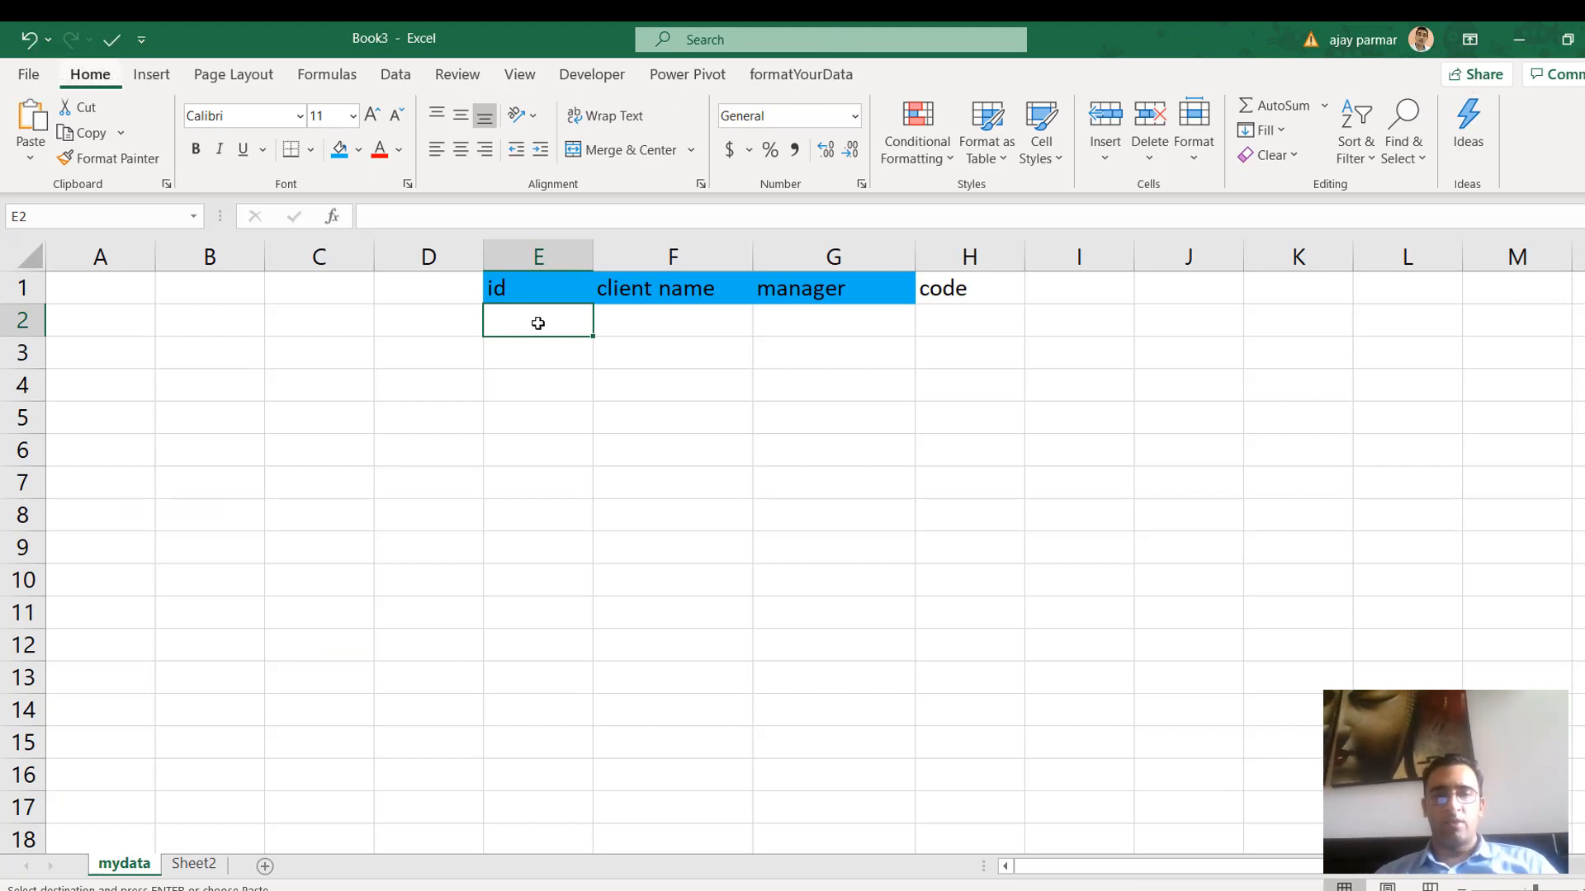
{"action": "key", "text": "ctrl+alt+v"}
{"action": "key", "text": "v"}
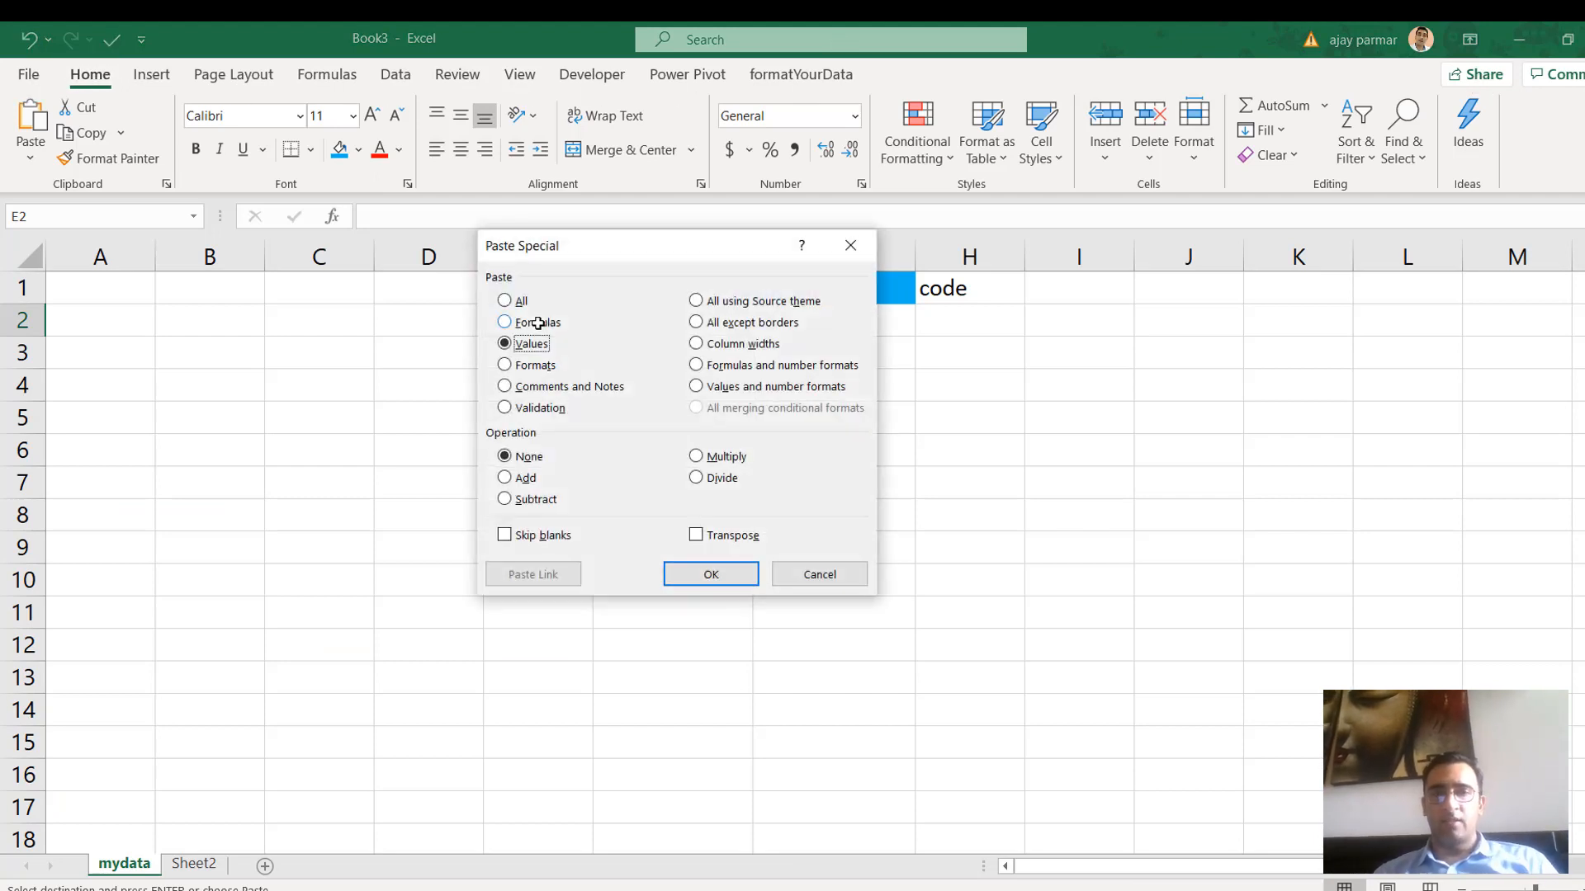
{"action": "left_click", "coordinate": [699, 581]}
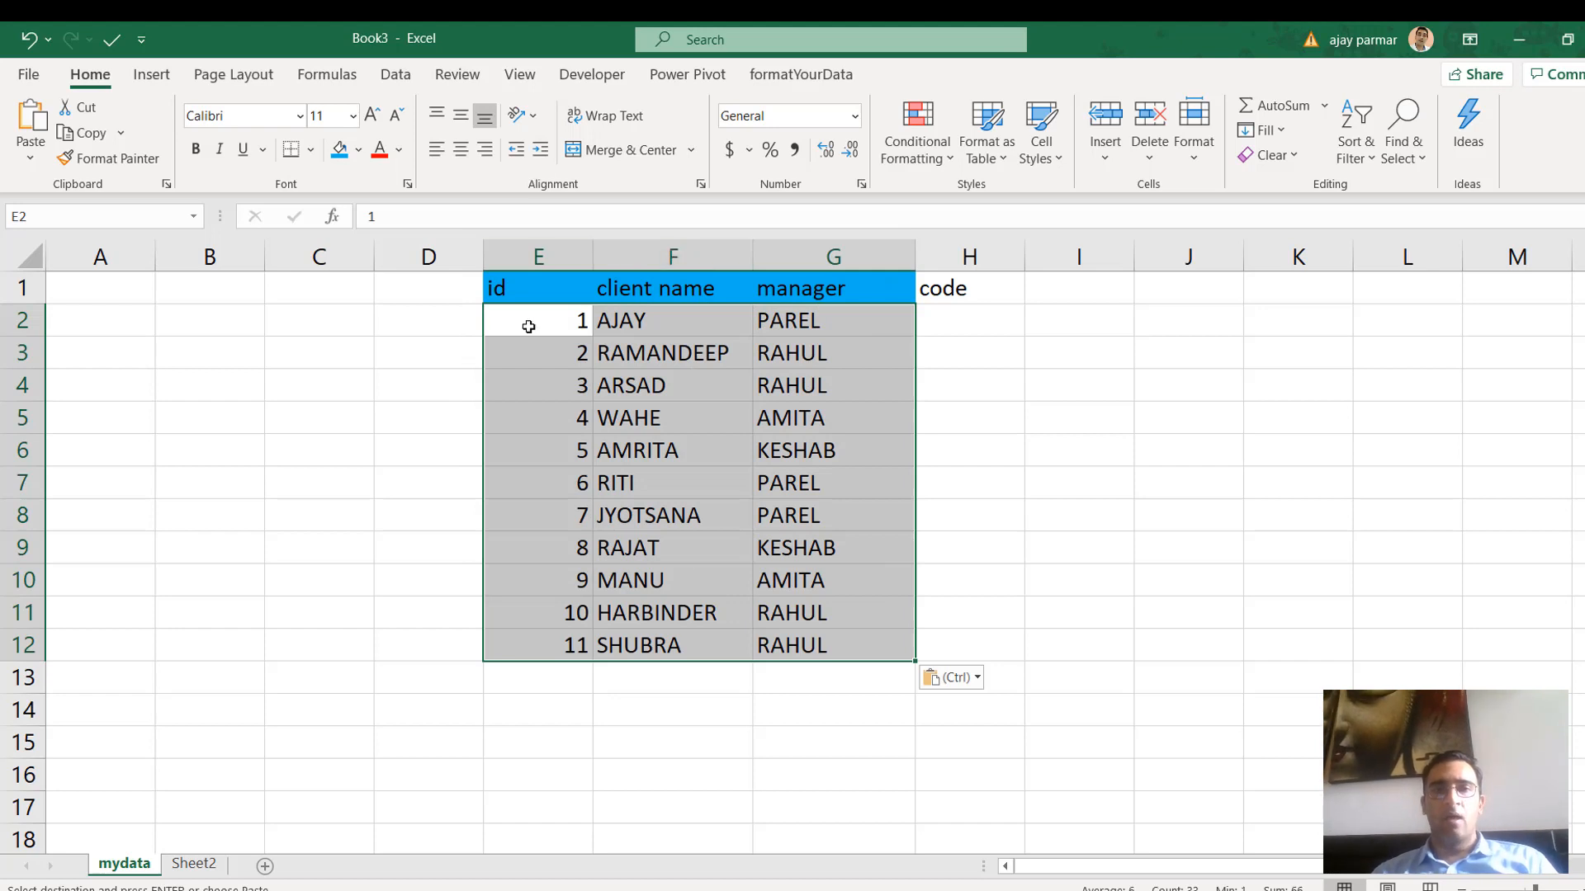
Enter the helper column headers h3 in D1 and h2 in C1
{"action": "left_click", "coordinate": [421, 324]}
{"action": "key", "text": "Up"}
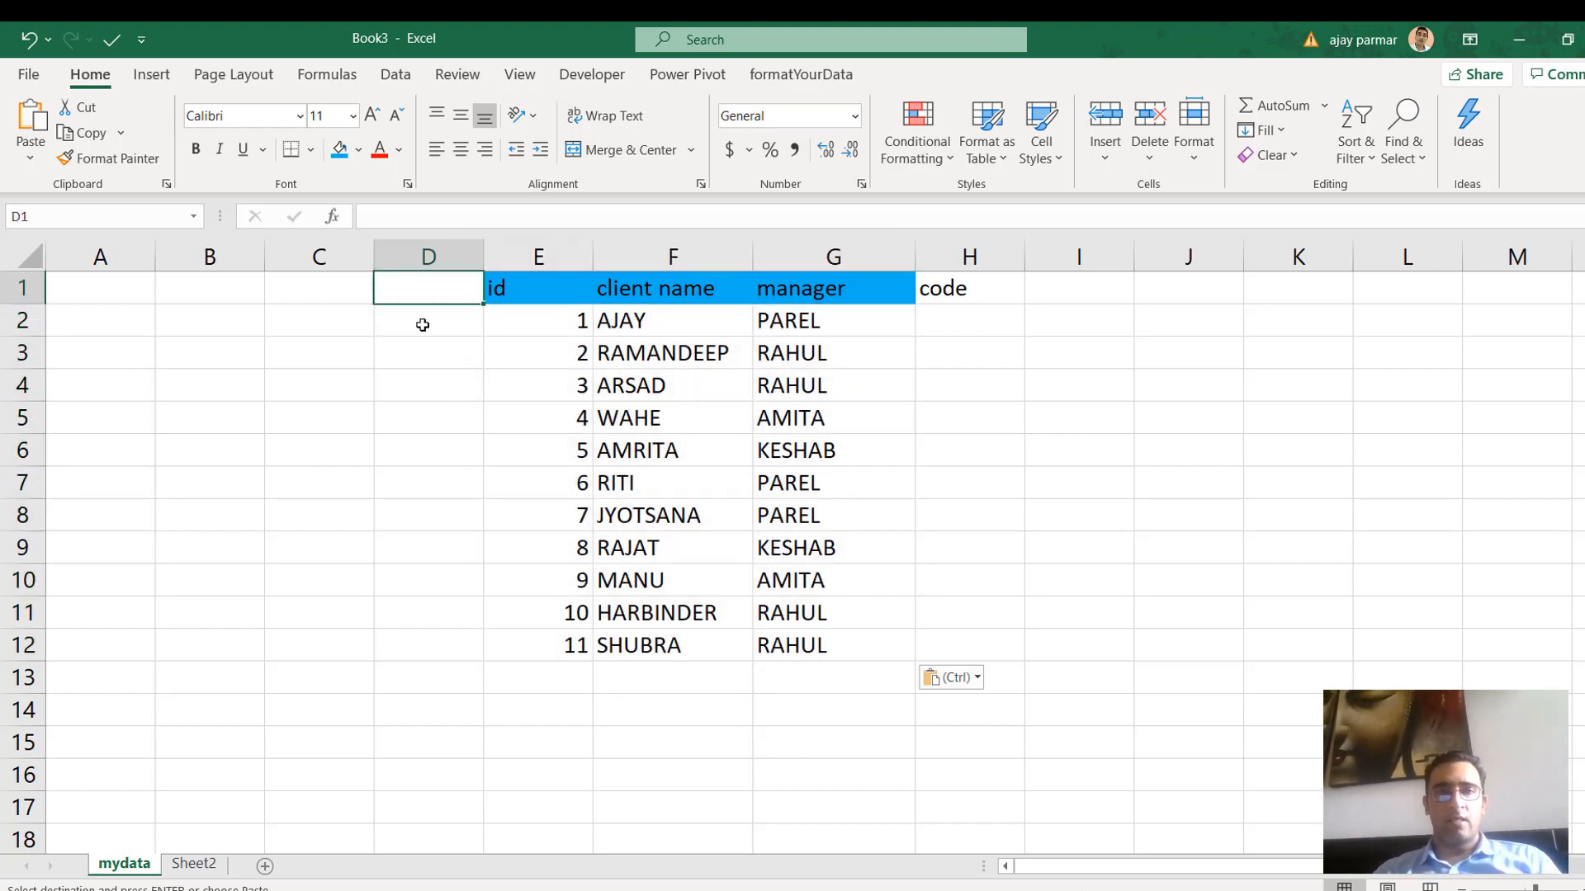
{"action": "type", "text": "h3"}
{"action": "key", "text": "Left"}
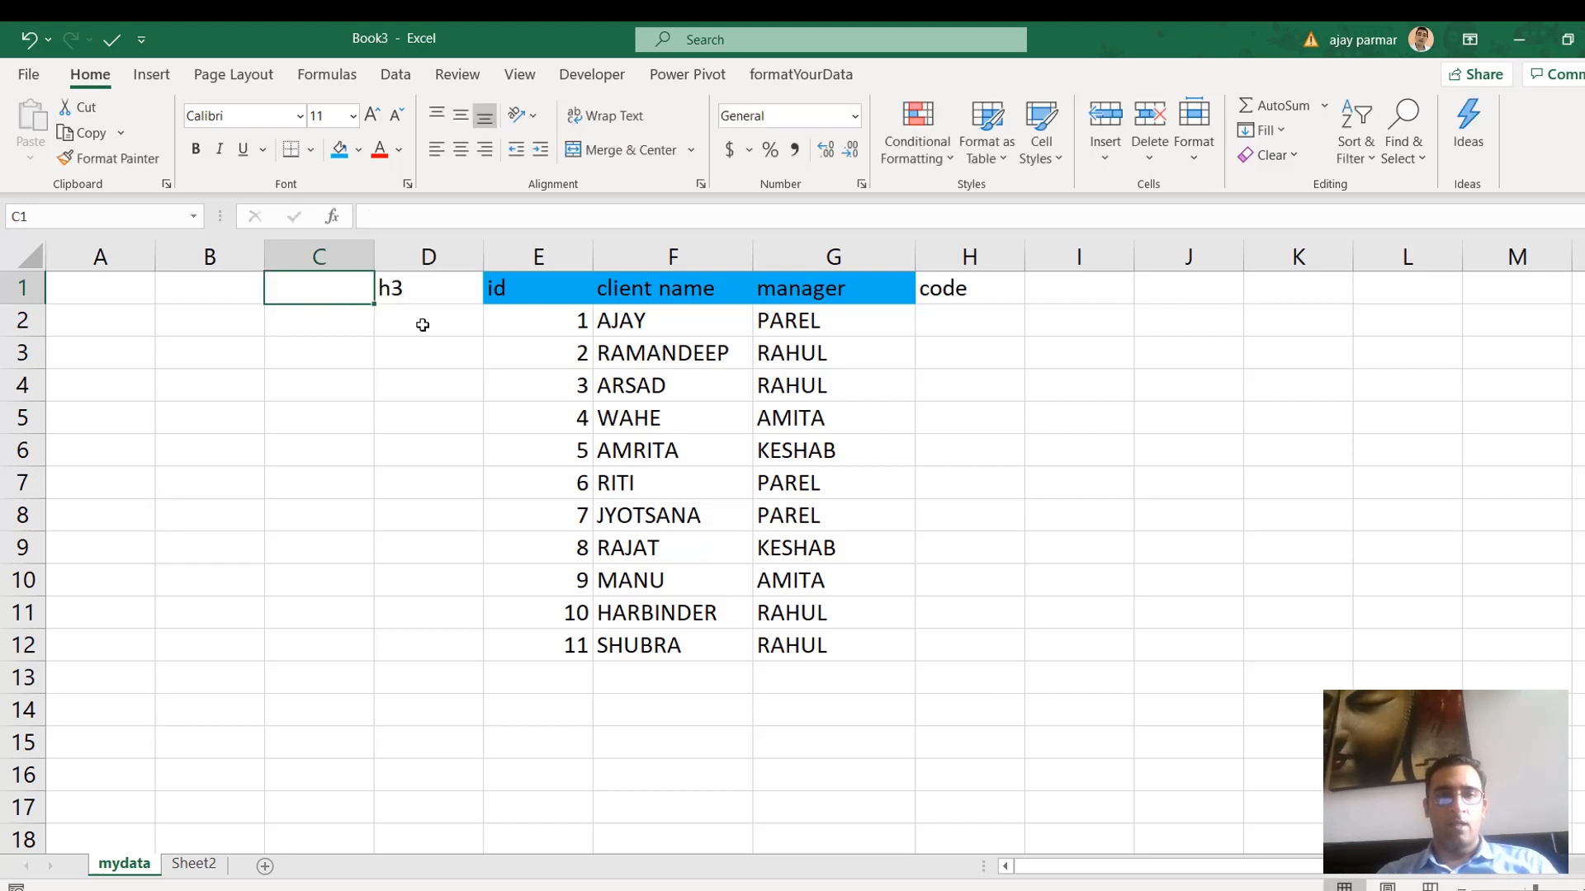
{"action": "type", "text": "h2"}
{"action": "key", "text": "Return"}
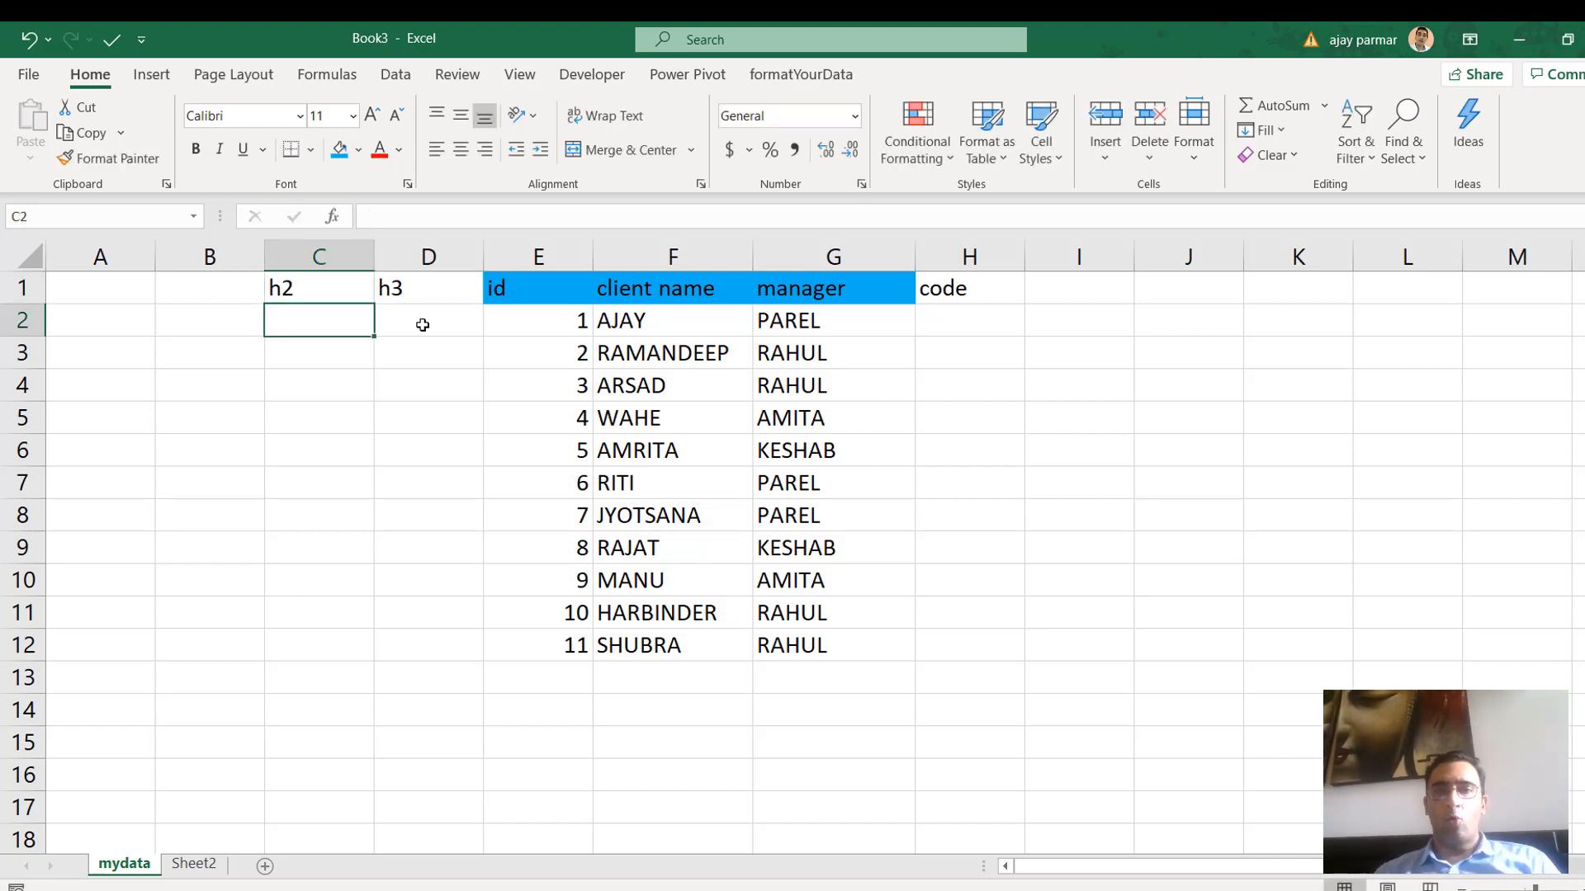
Enter the formula =E2&F2&G2 in D2 to join id, client name and manager
{"action": "left_click", "coordinate": [422, 325]}
{"action": "type", "text": "="}
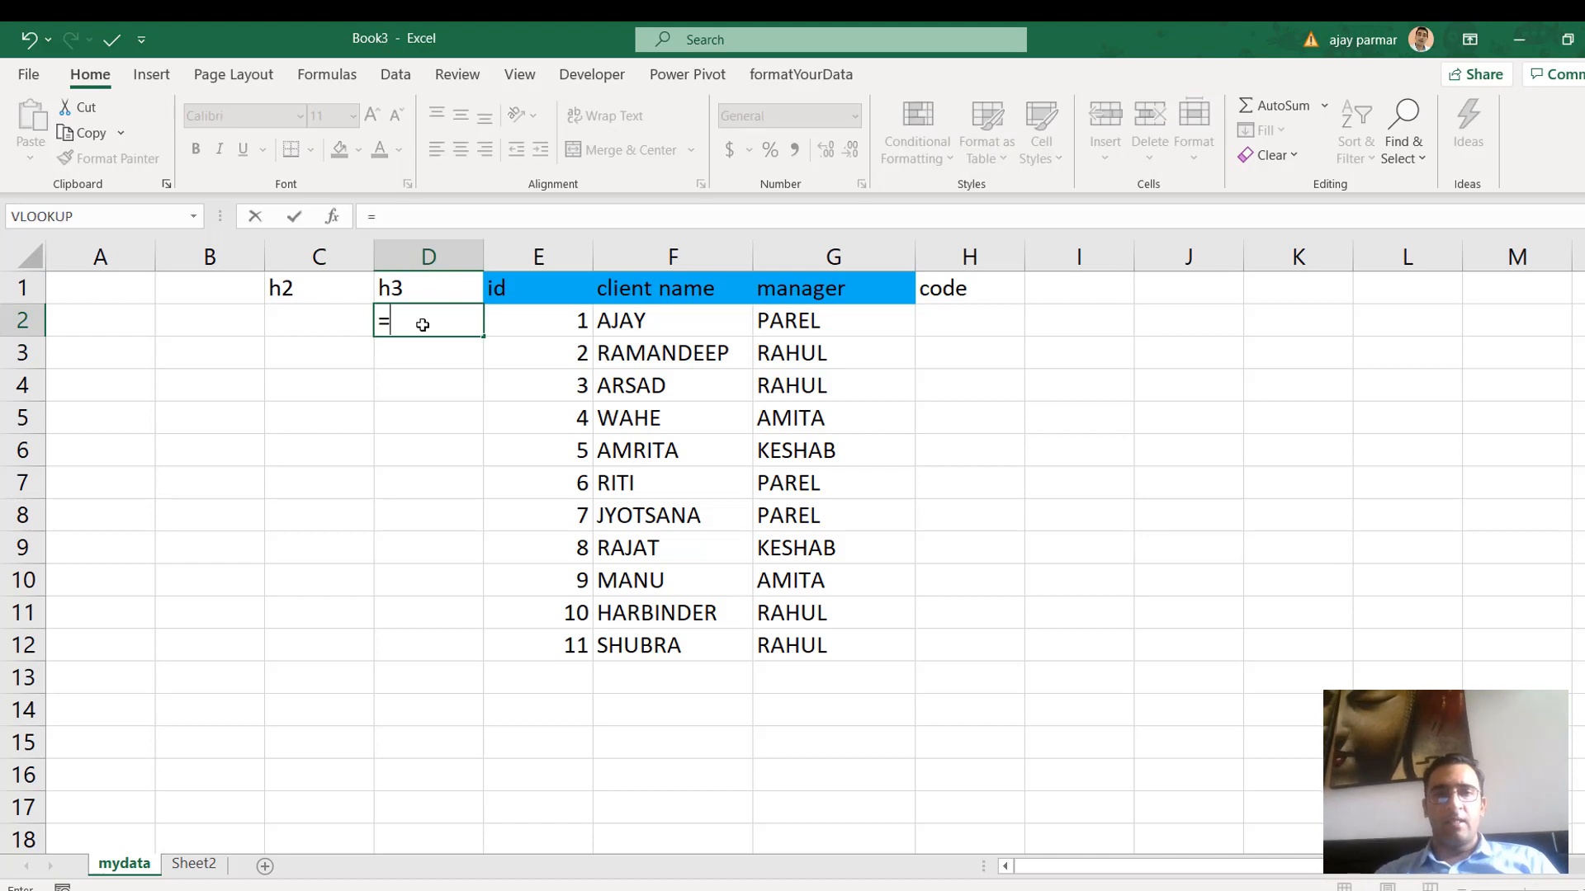
{"action": "key", "text": "Right"}
{"action": "type", "text": "&"}
{"action": "key", "text": "Right"}
{"action": "key", "text": "Right"}
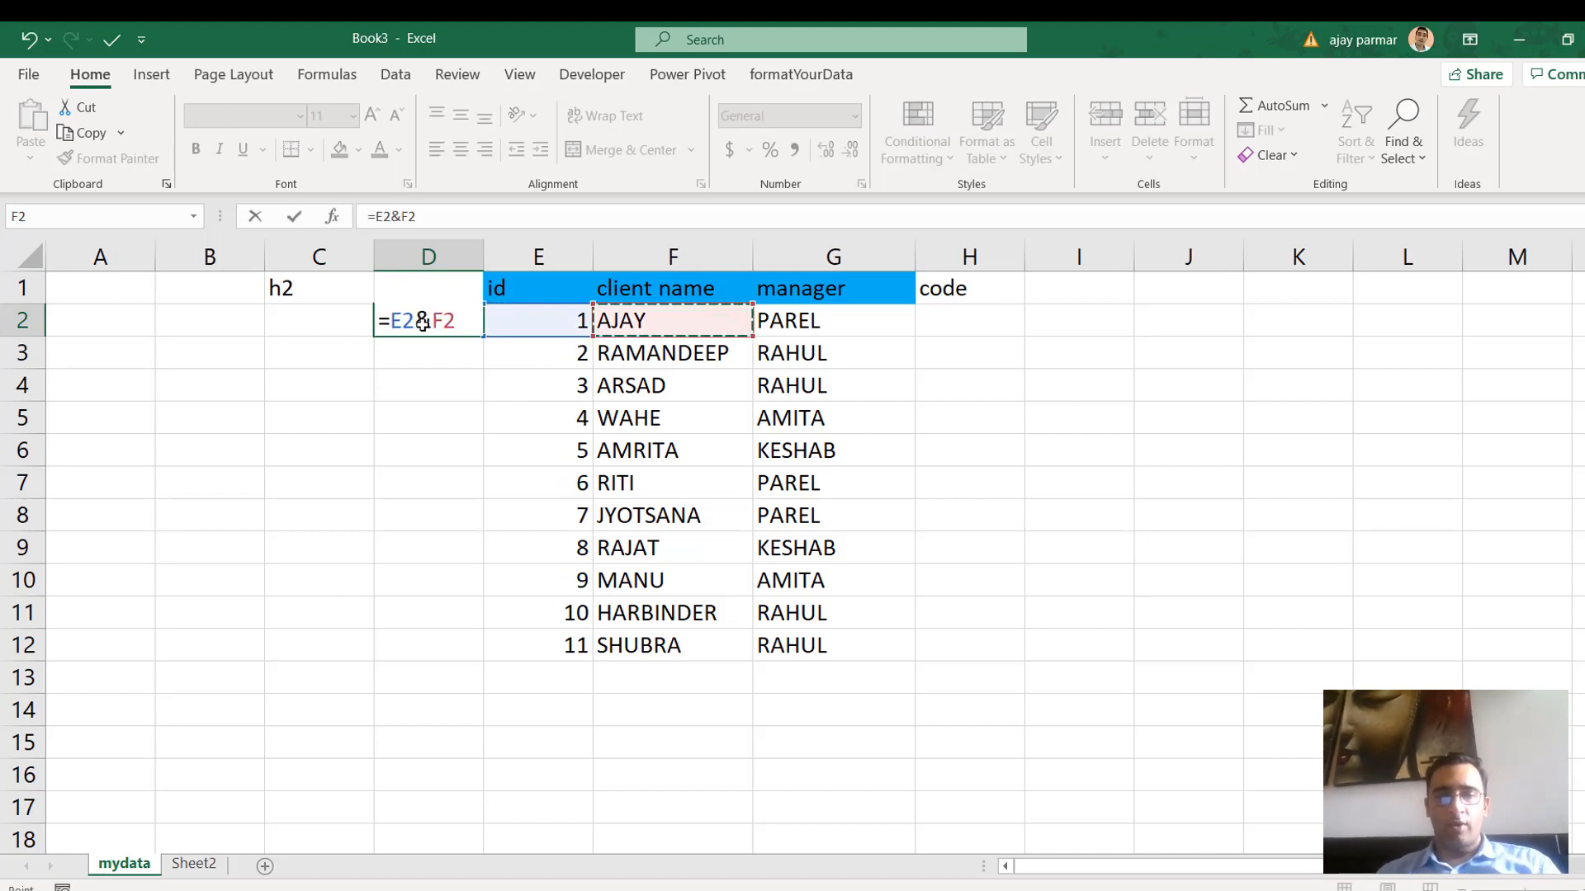
{"action": "type", "text": "&"}
{"action": "key", "text": "Right"}
{"action": "key", "text": "Right"}
{"action": "key", "text": "Right"}
{"action": "key", "text": "Return"}
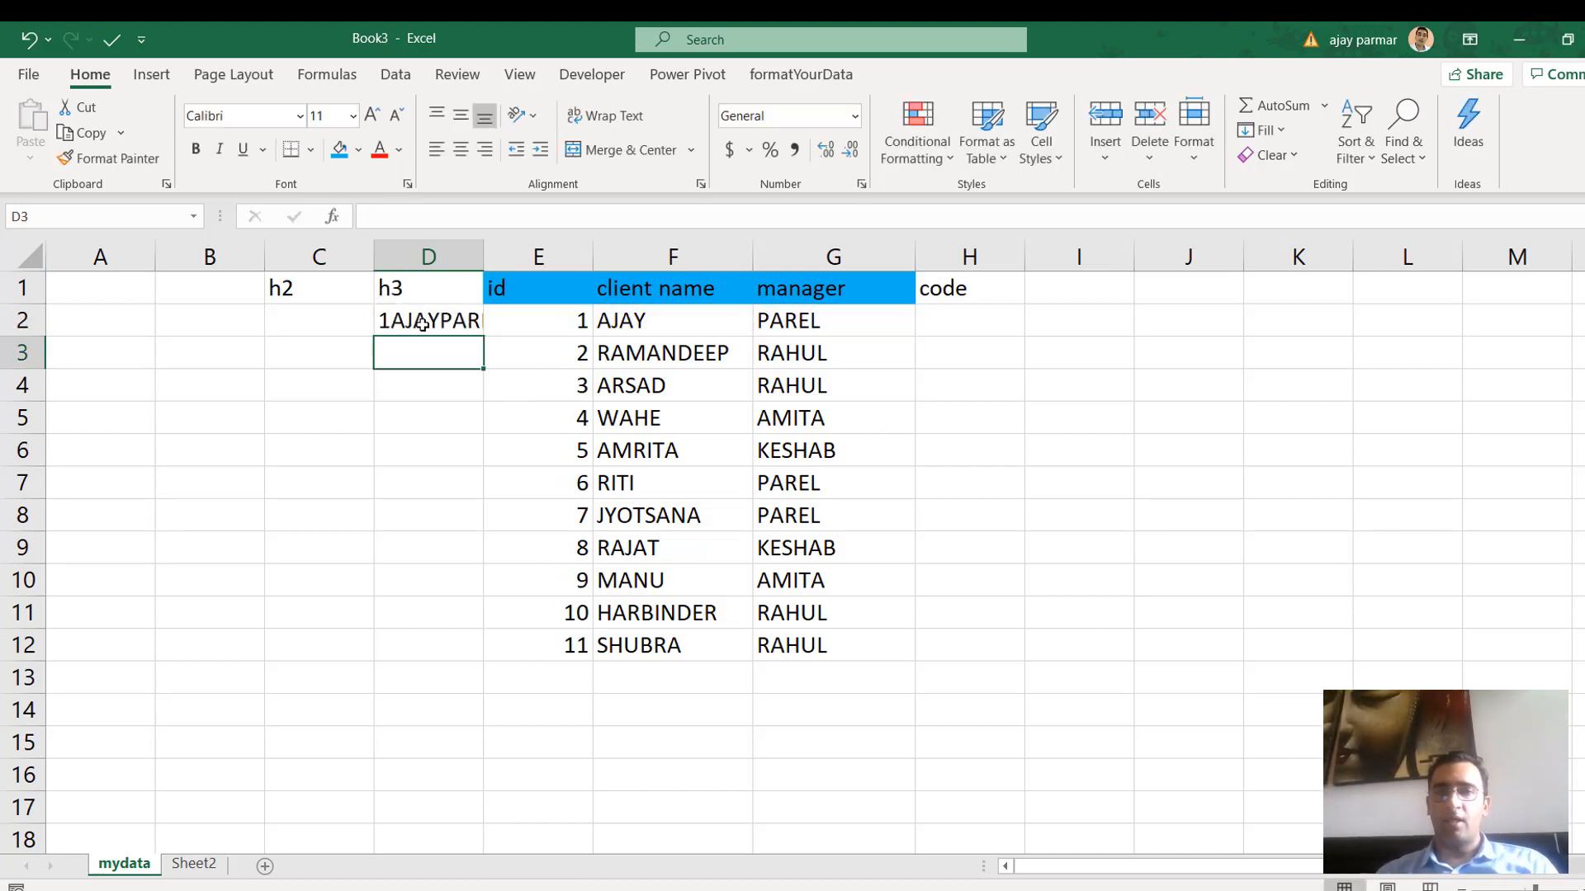
Fill the joined-key formula from D2 down to D12 and autofit column D to its contents
{"action": "left_click", "coordinate": [422, 323]}
{"action": "left_click_drag", "start_coordinate": [483, 260], "coordinate": [509, 260]}
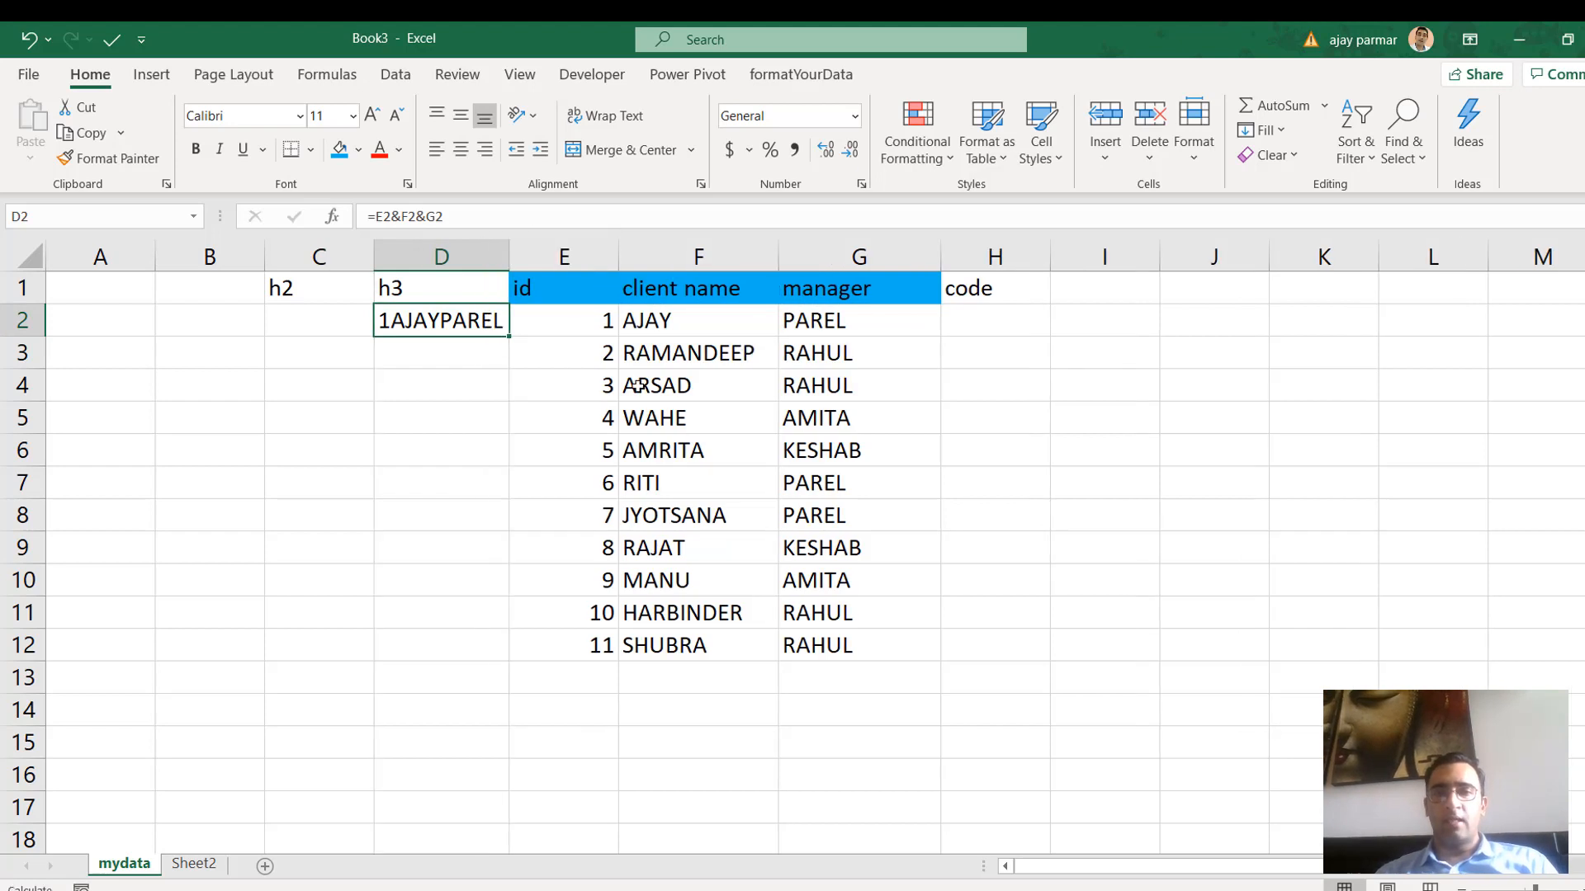
{"action": "left_click", "coordinate": [601, 648]}
{"action": "left_click", "coordinate": [466, 325]}
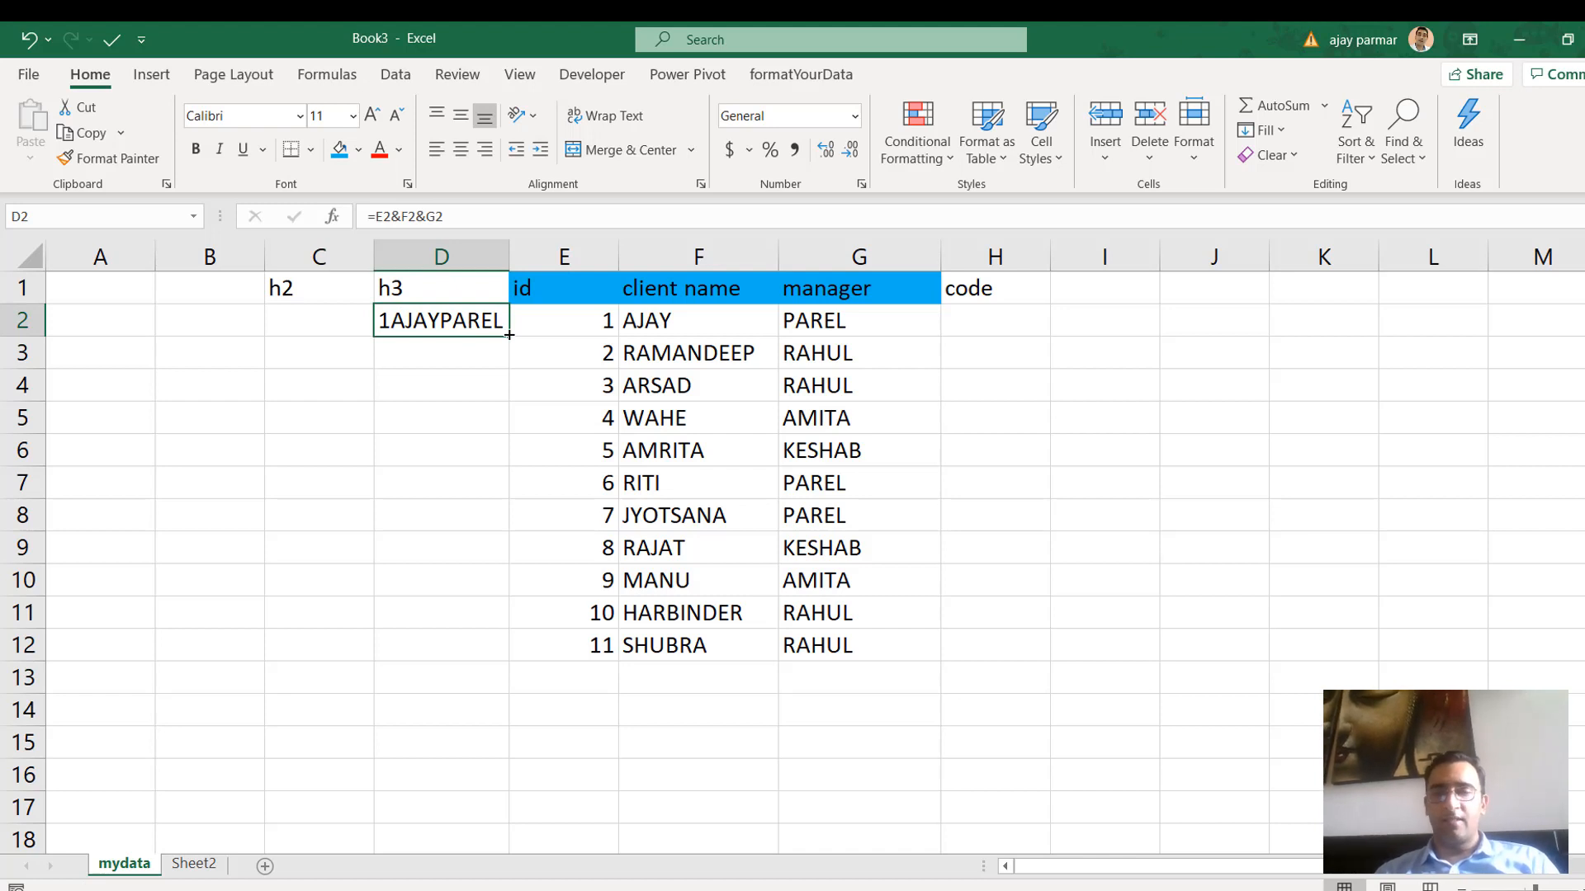
{"action": "left_click_drag", "start_coordinate": [509, 335], "coordinate": [501, 819]}
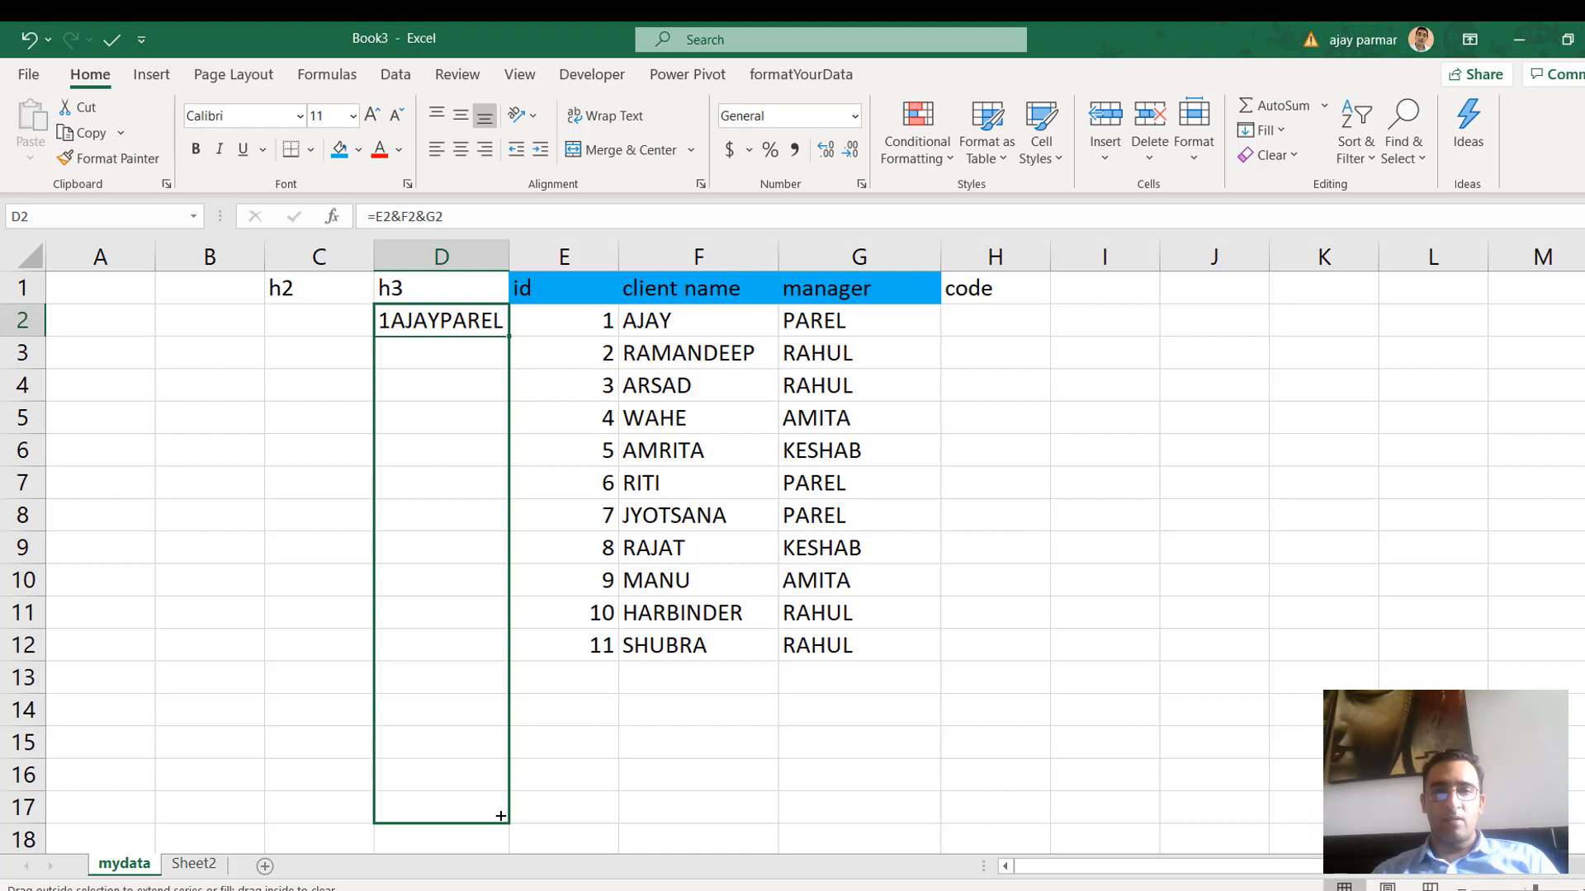
{"action": "left_click_drag", "start_coordinate": [494, 716], "coordinate": [479, 647]}
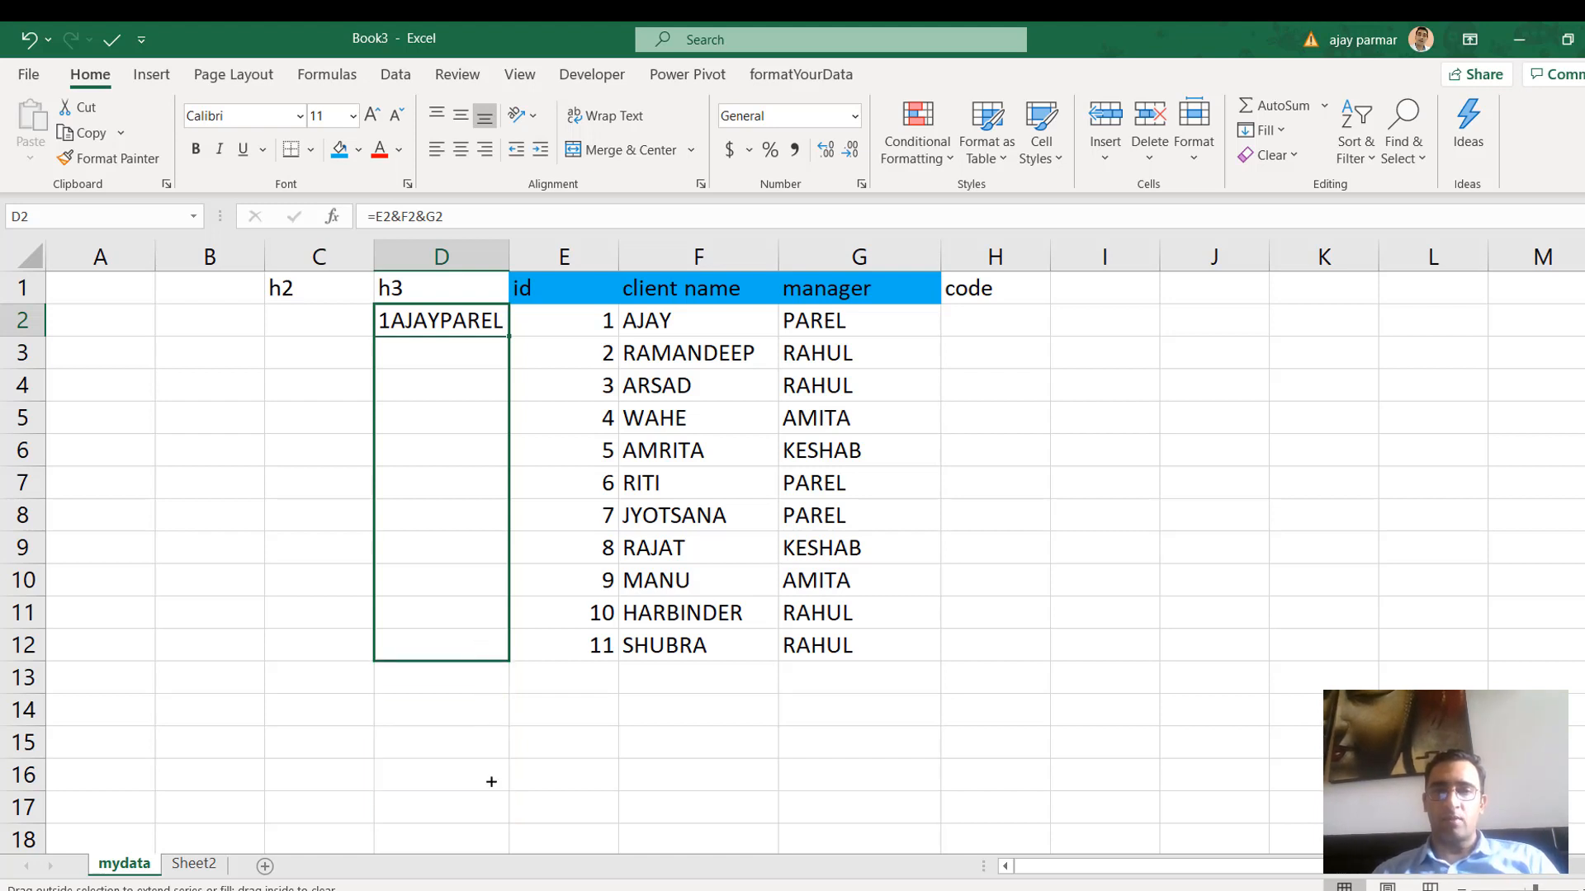
{"action": "mouse_move", "coordinate": [491, 782]}
{"action": "left_mouse_down"}
{"action": "mouse_move", "coordinate": [498, 628]}
{"action": "mouse_move", "coordinate": [499, 648]}
{"action": "left_mouse_up"}
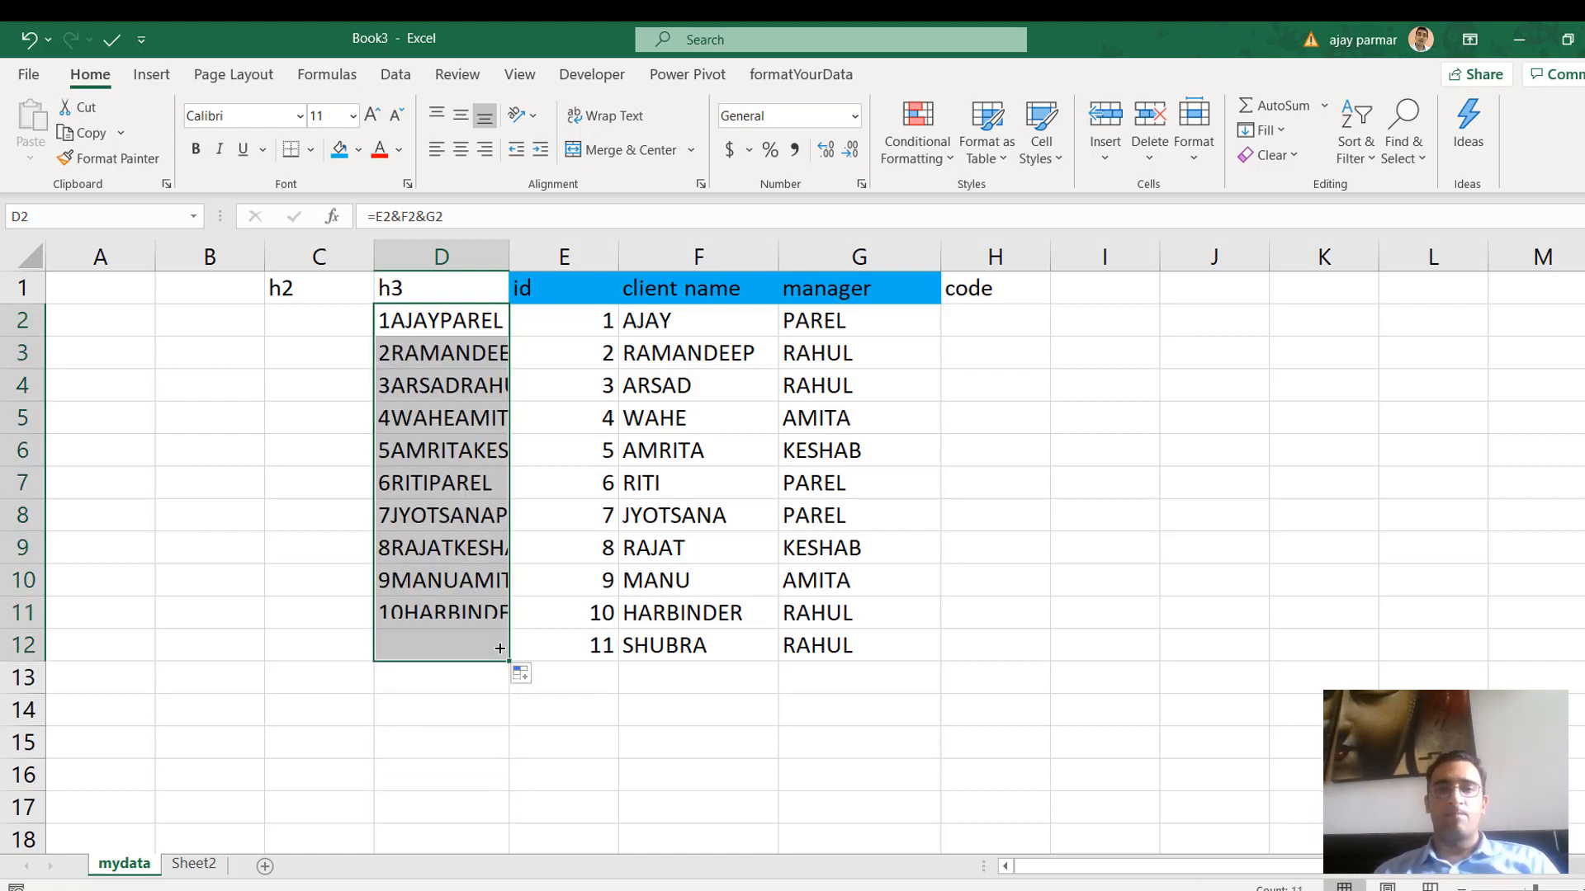
{"action": "double_click", "coordinate": [512, 265]}
{"action": "left_click", "coordinate": [487, 319]}
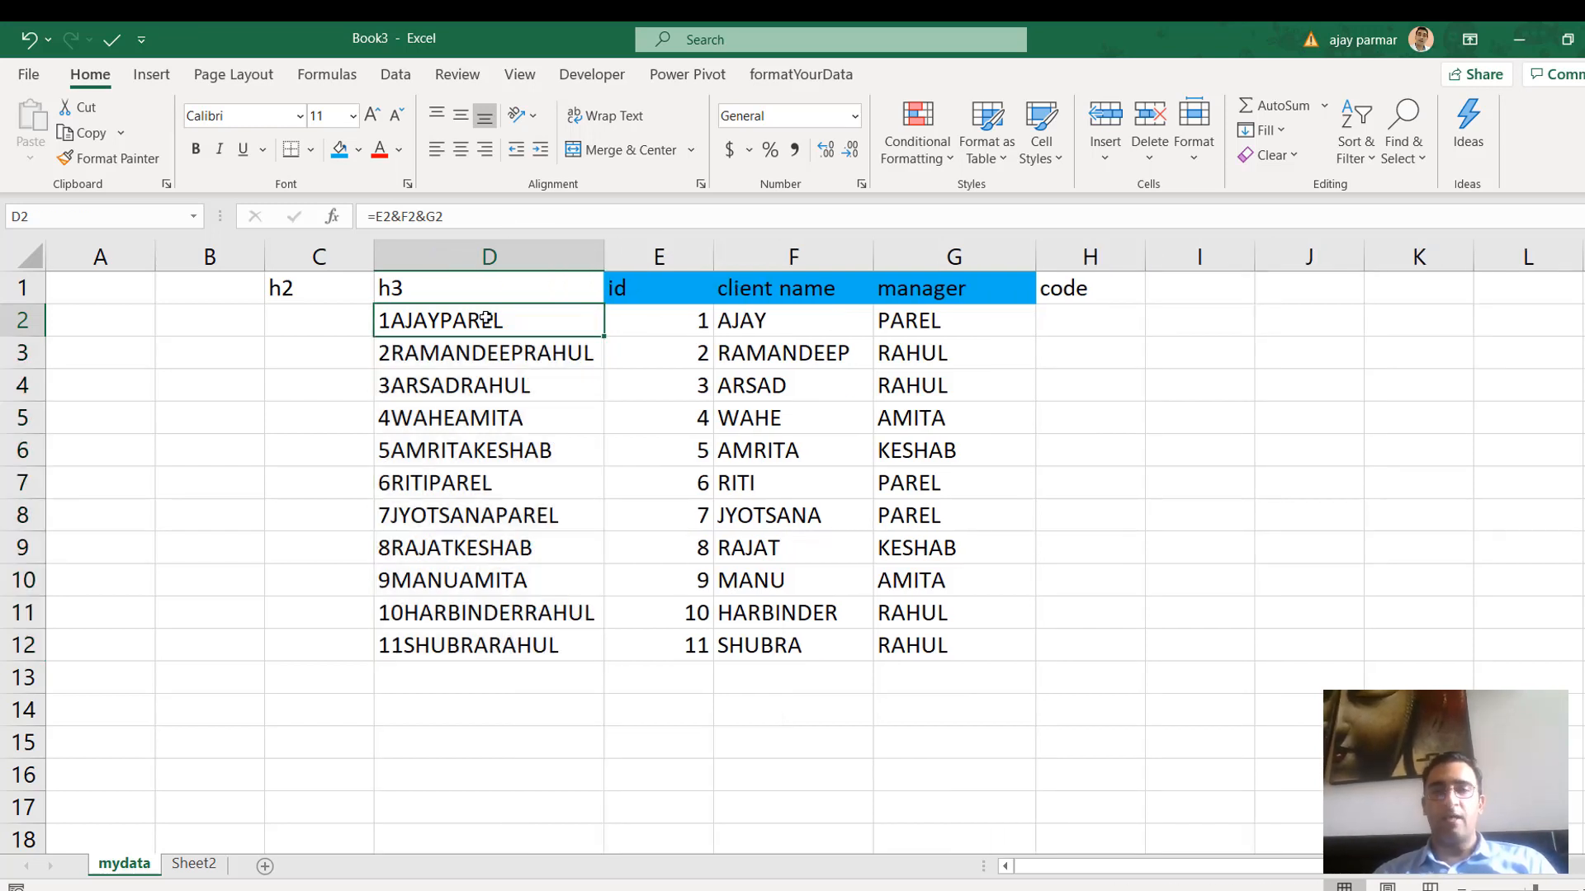
Rename Sheet2 as externalData
{"action": "left_click", "coordinate": [208, 862]}
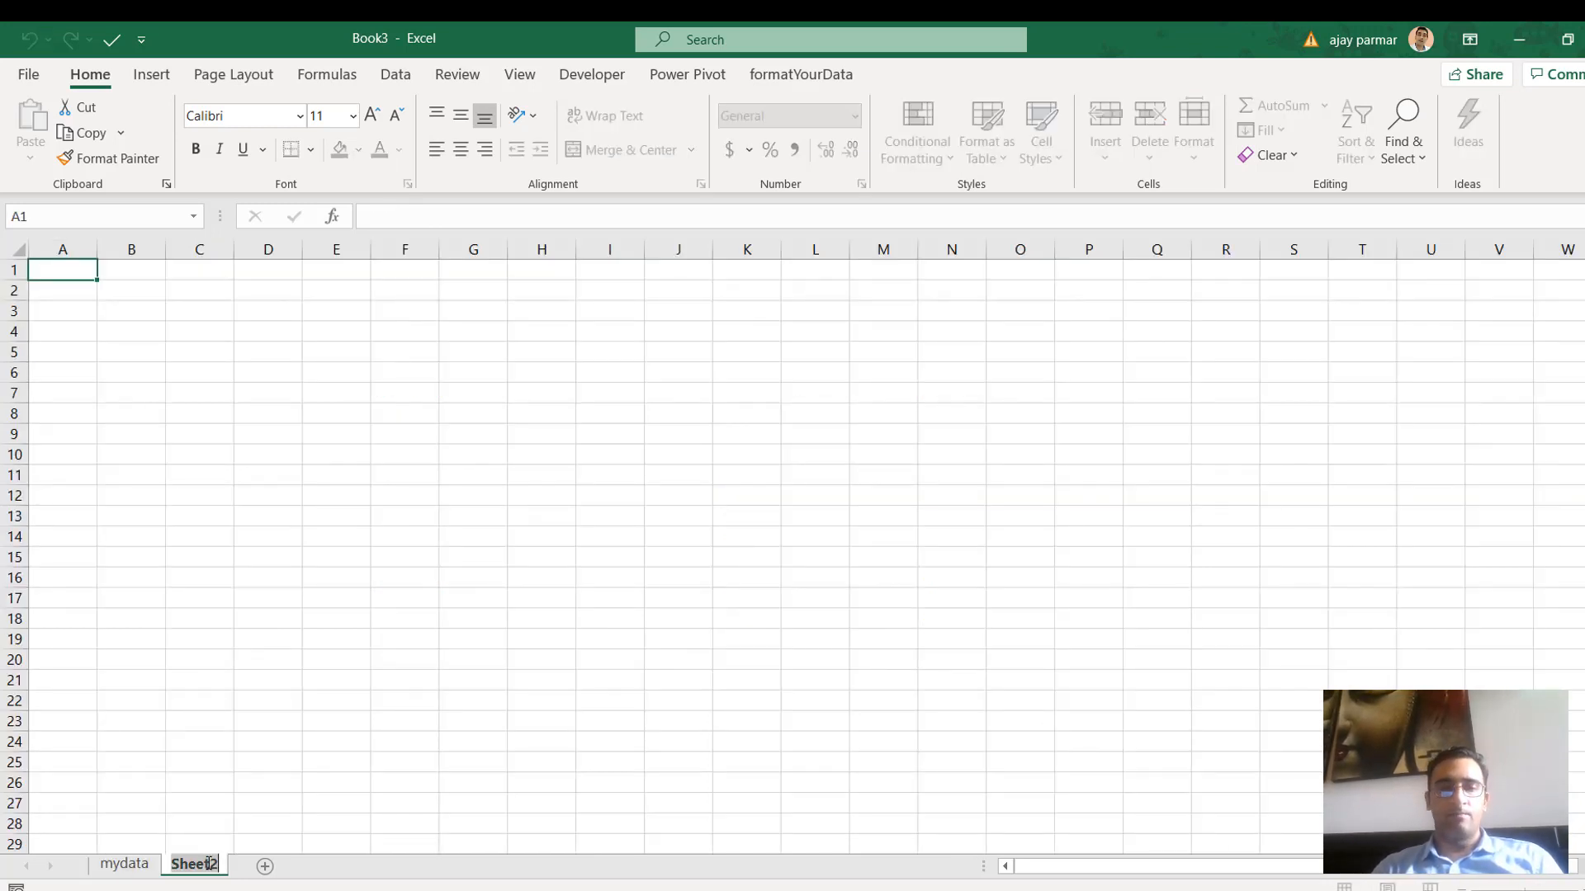
{"action": "type", "text": "external"}
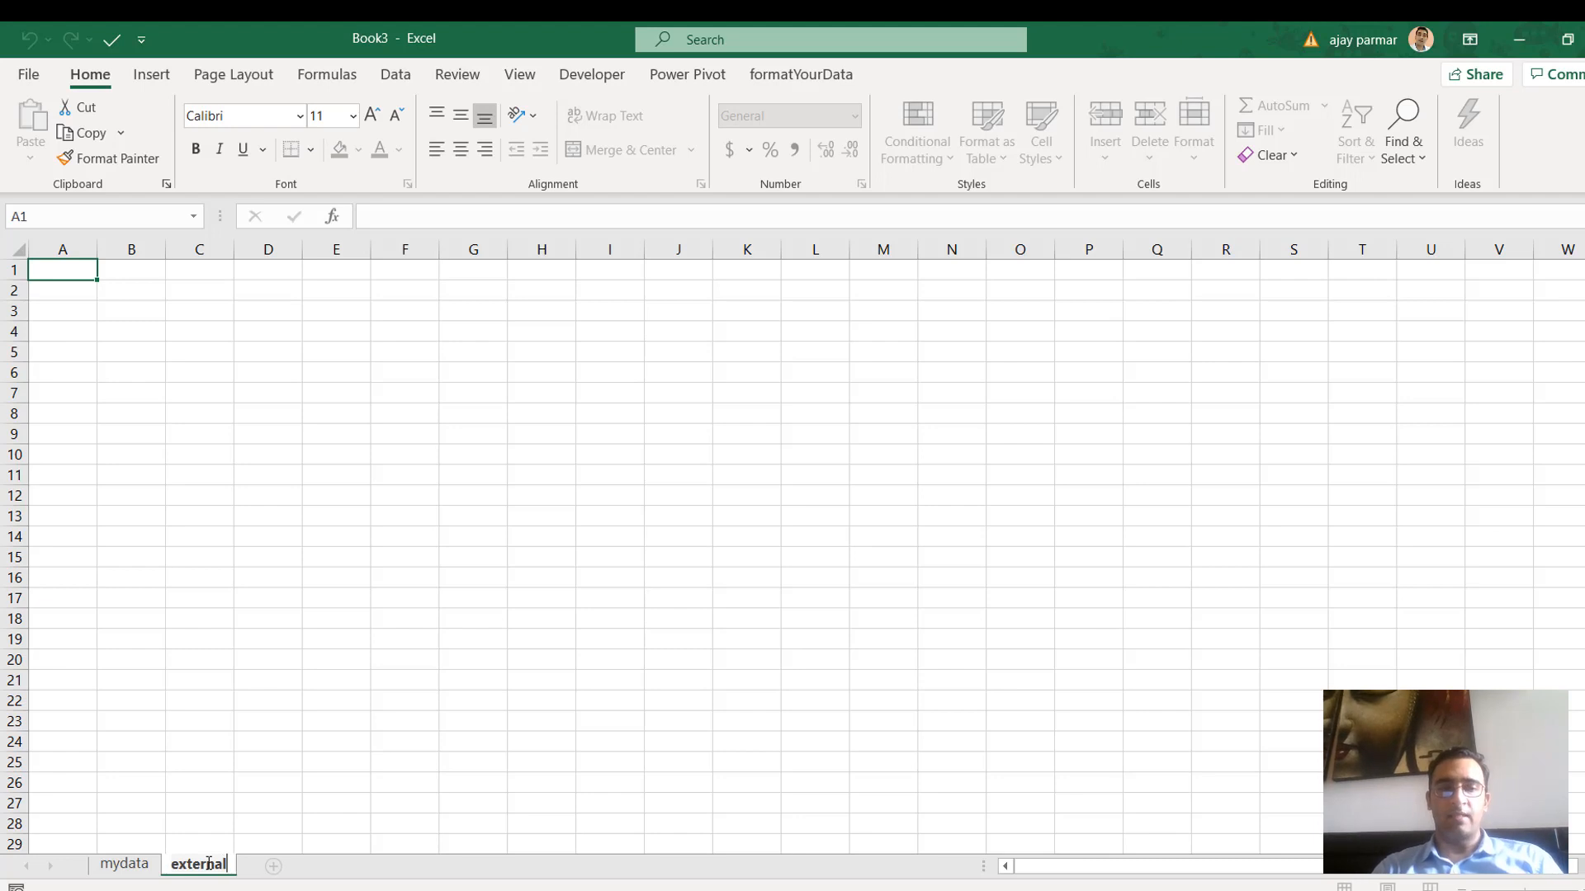
{"action": "type", "text": "Data"}
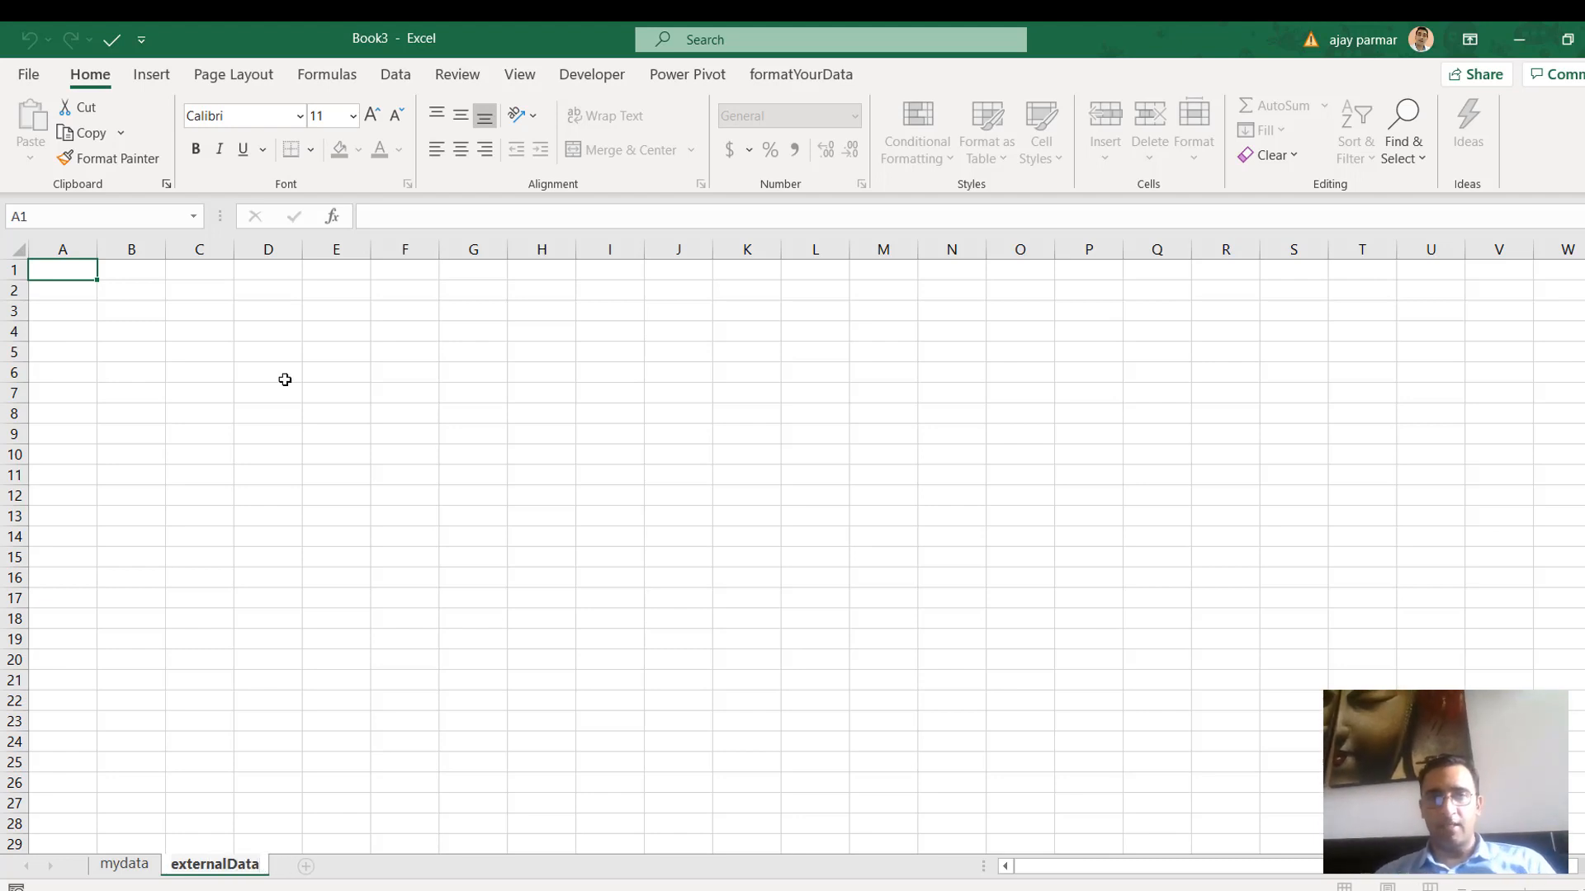
{"action": "left_click", "coordinate": [298, 314]}
{"action": "scroll", "coordinate": [299, 314], "scroll_direction": "up", "scroll_amount": 3, "text": "ctrl"}
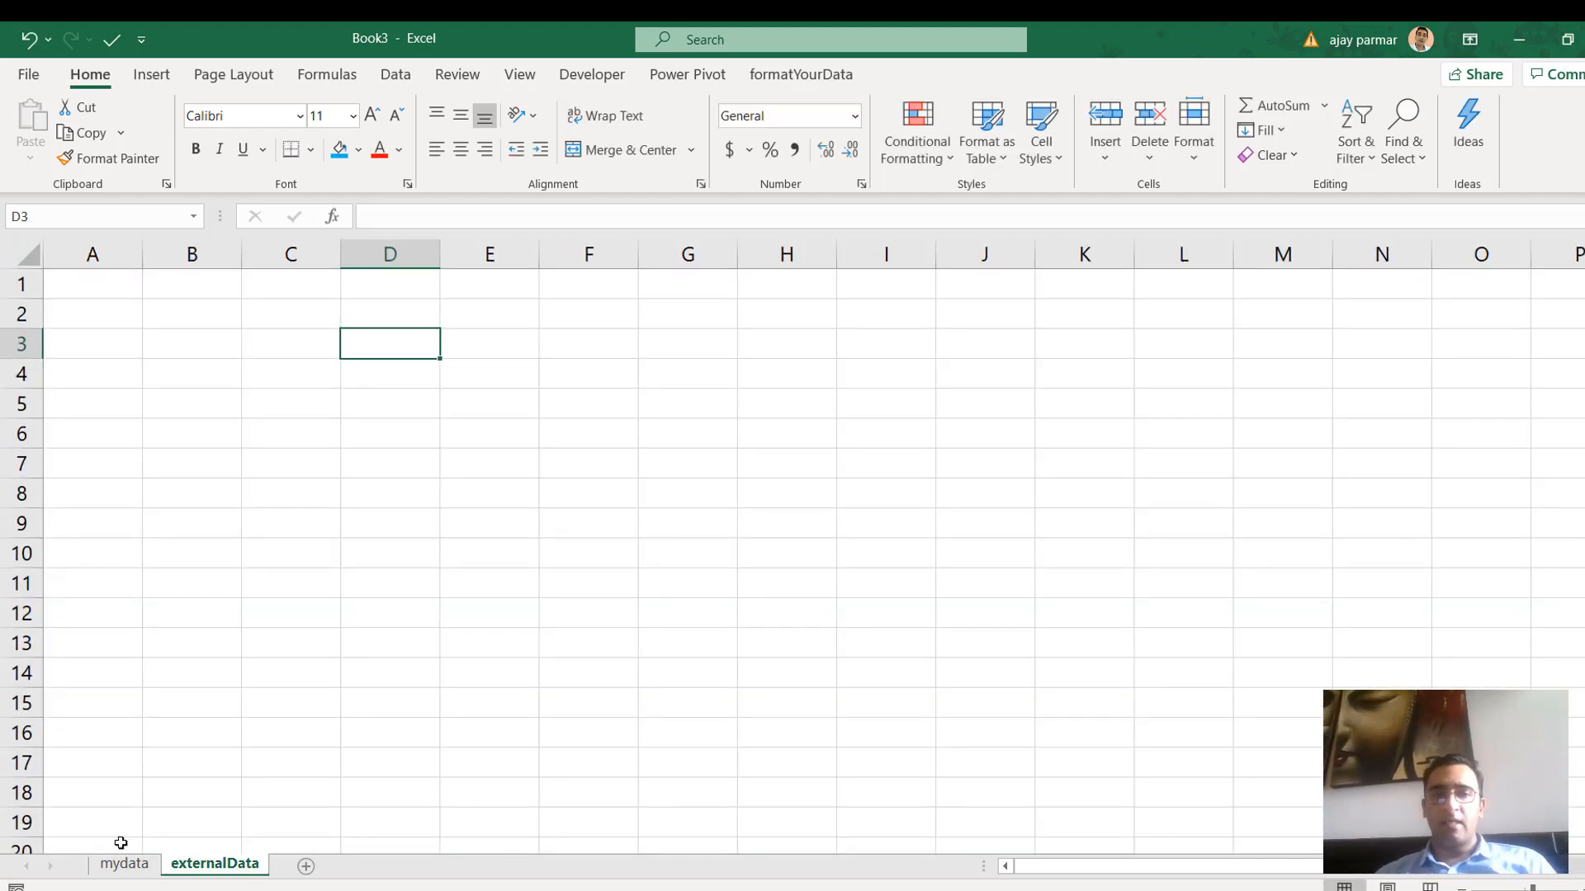
Copy the id, client name, manager and code headers in E1:H1 of mydata to E1 of externalData
{"action": "left_click", "coordinate": [124, 863]}
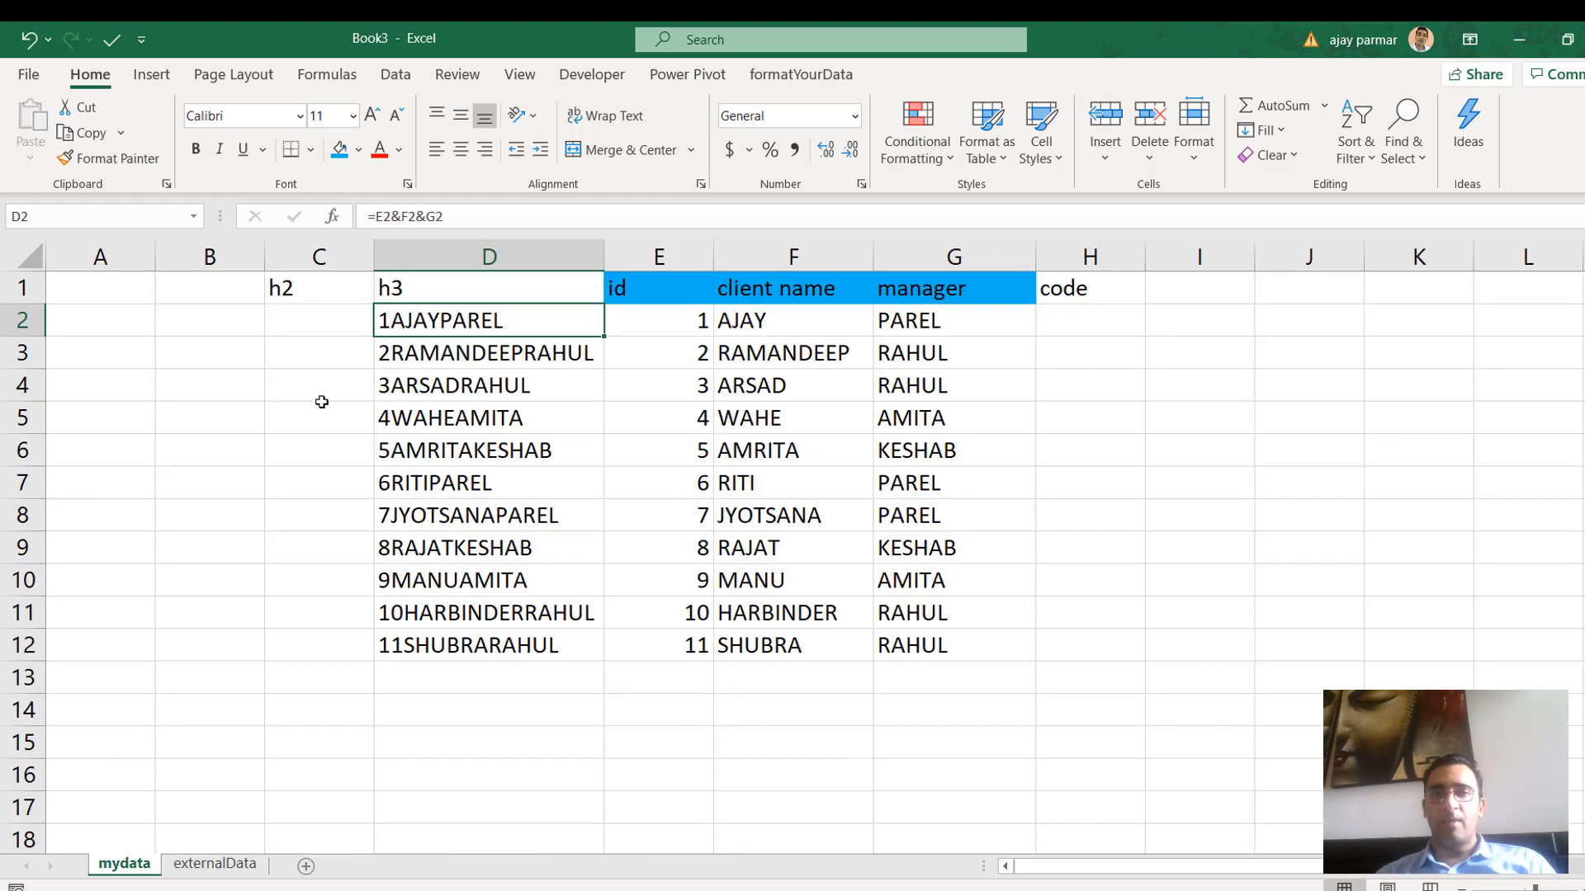
{"action": "left_click", "coordinate": [670, 293]}
{"action": "key", "text": "shift+Right"}
{"action": "key", "text": "shift+Right"}
{"action": "key", "text": "shift+Right"}
{"action": "key", "text": "ctrl+c"}
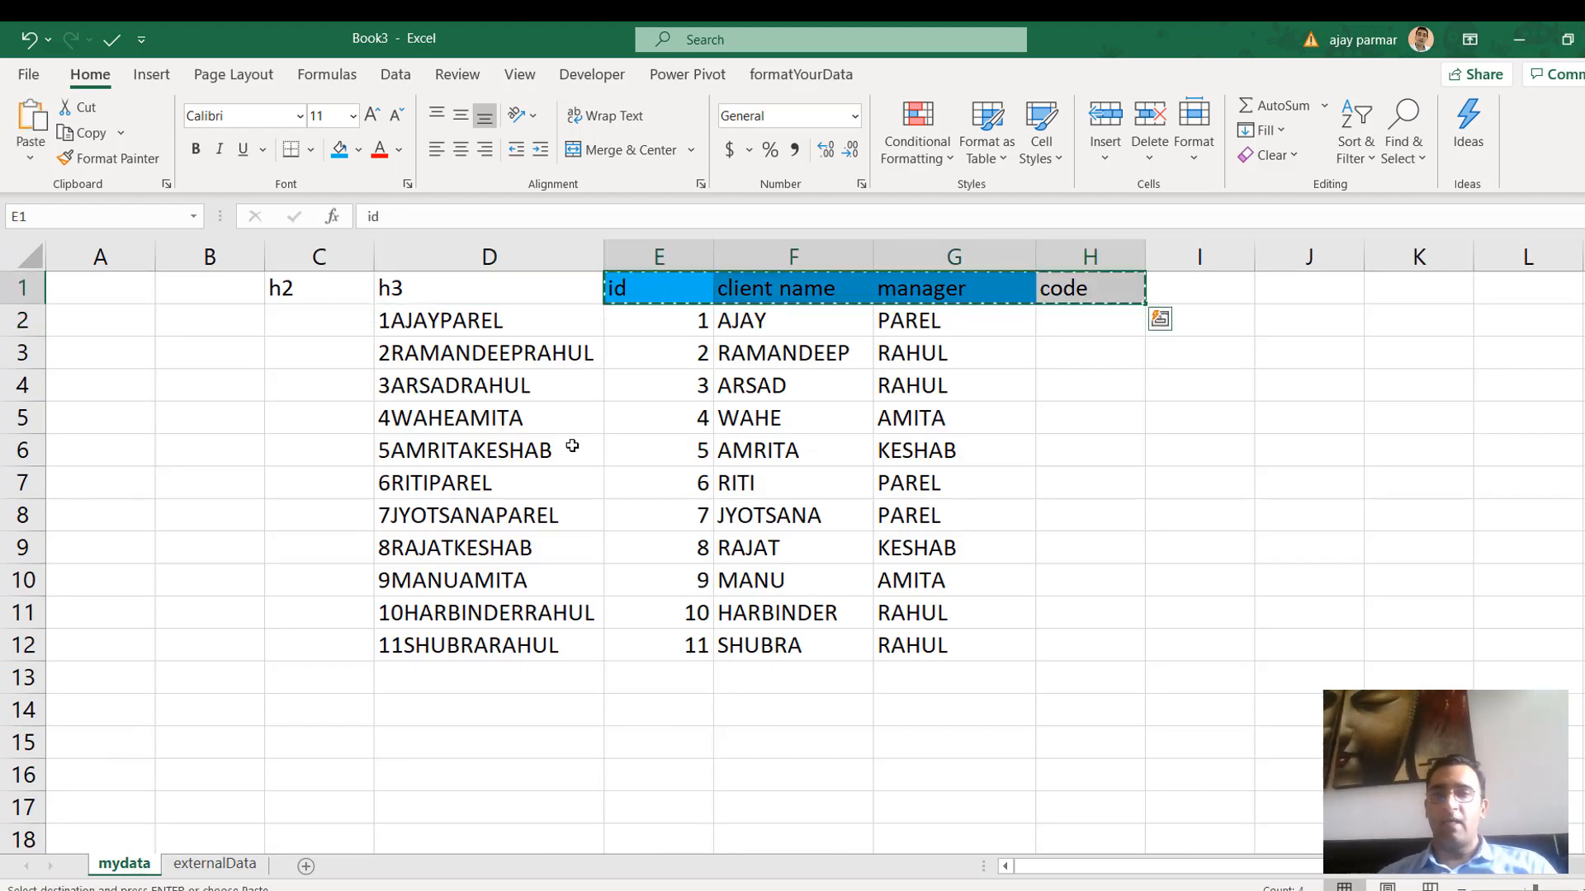
{"action": "left_click", "coordinate": [234, 864]}
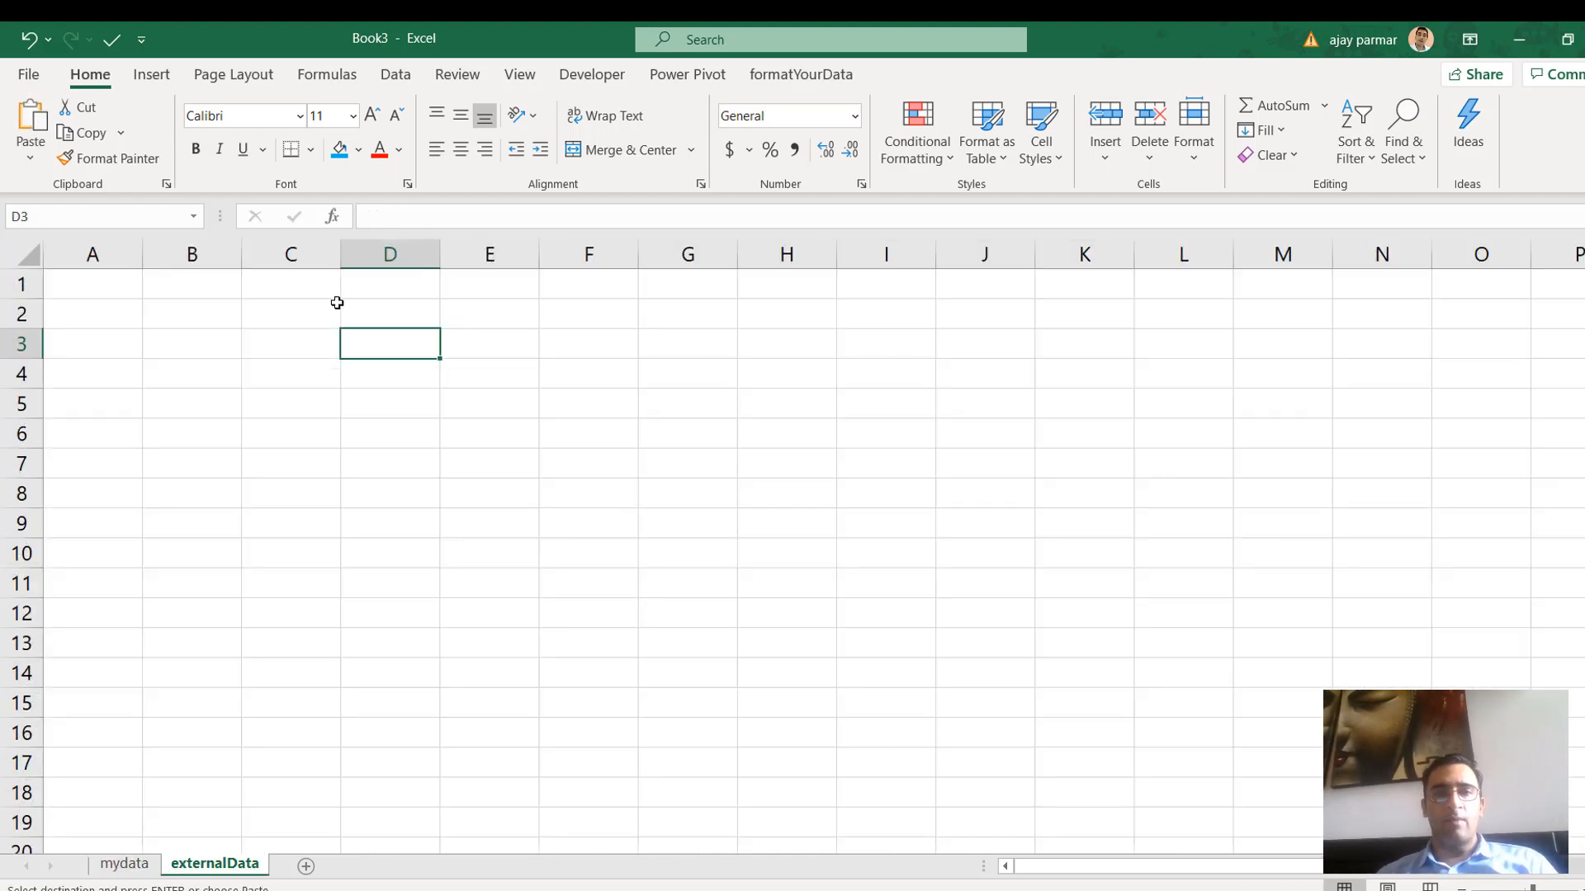
{"action": "left_click", "coordinate": [521, 286]}
{"action": "key", "text": "ctrl+v"}
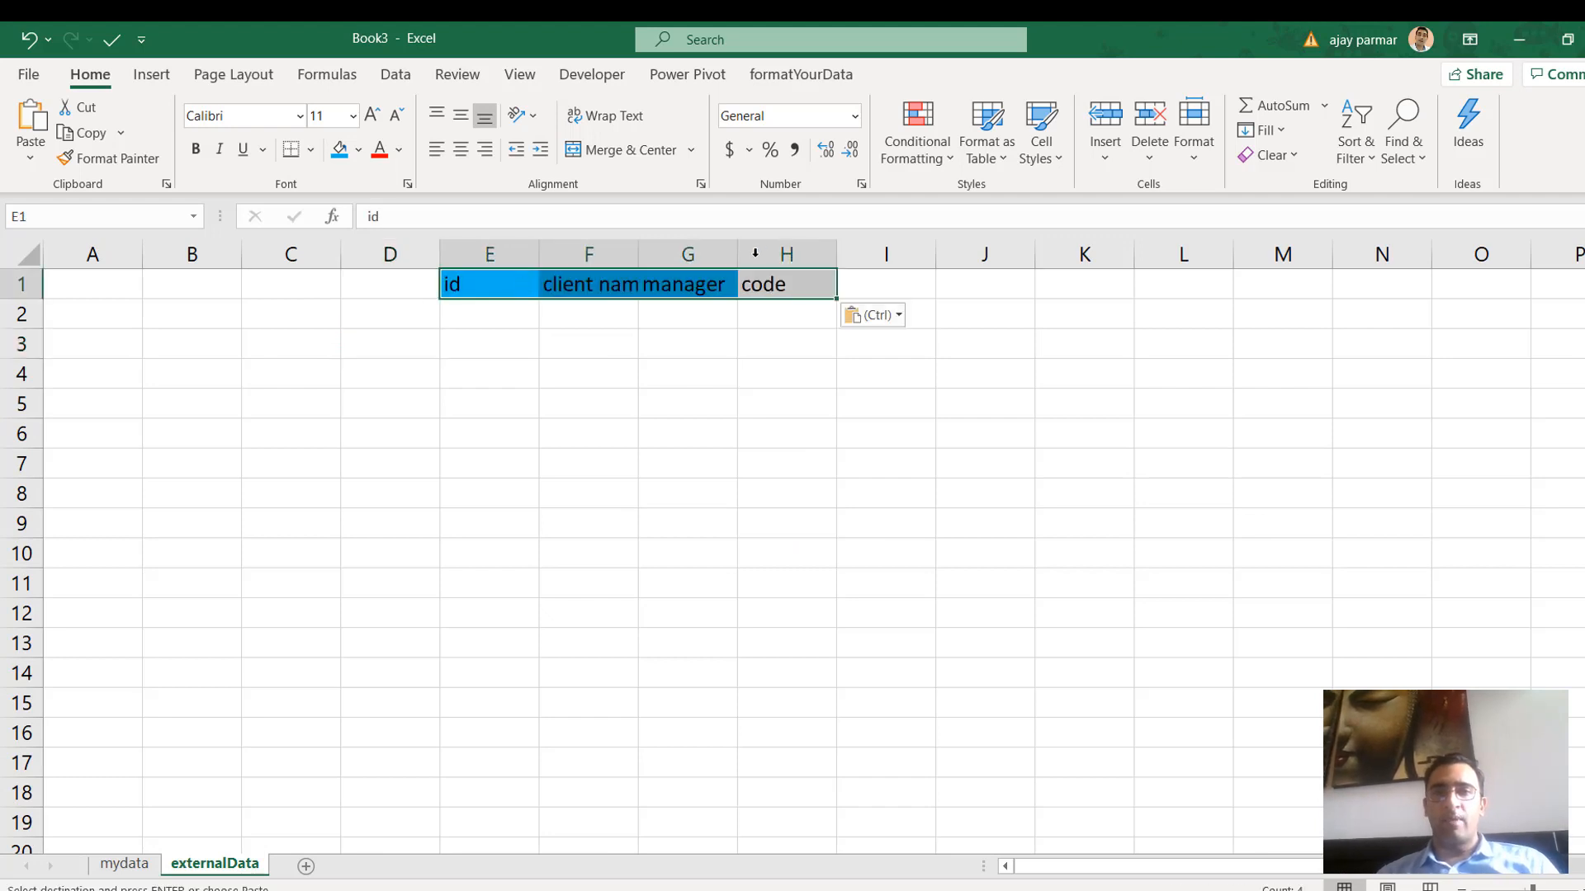
Give the code header in H1 the same blue fill as the other headers and autofit columns F and G
{"action": "left_click", "coordinate": [793, 293]}
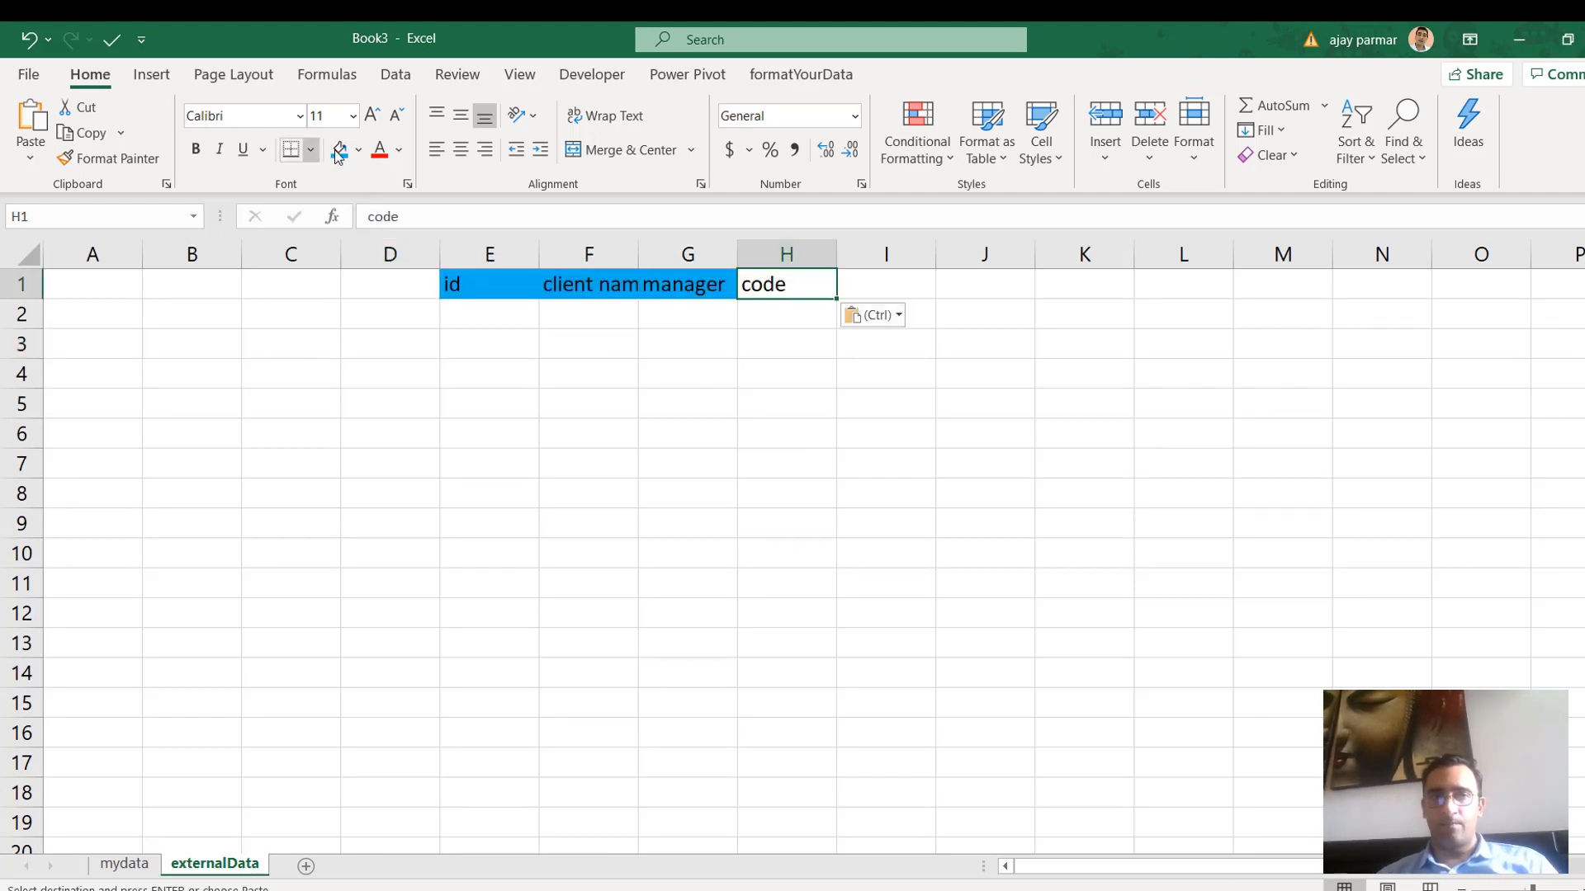
{"action": "key", "text": "Escape"}
{"action": "left_click", "coordinate": [604, 365]}
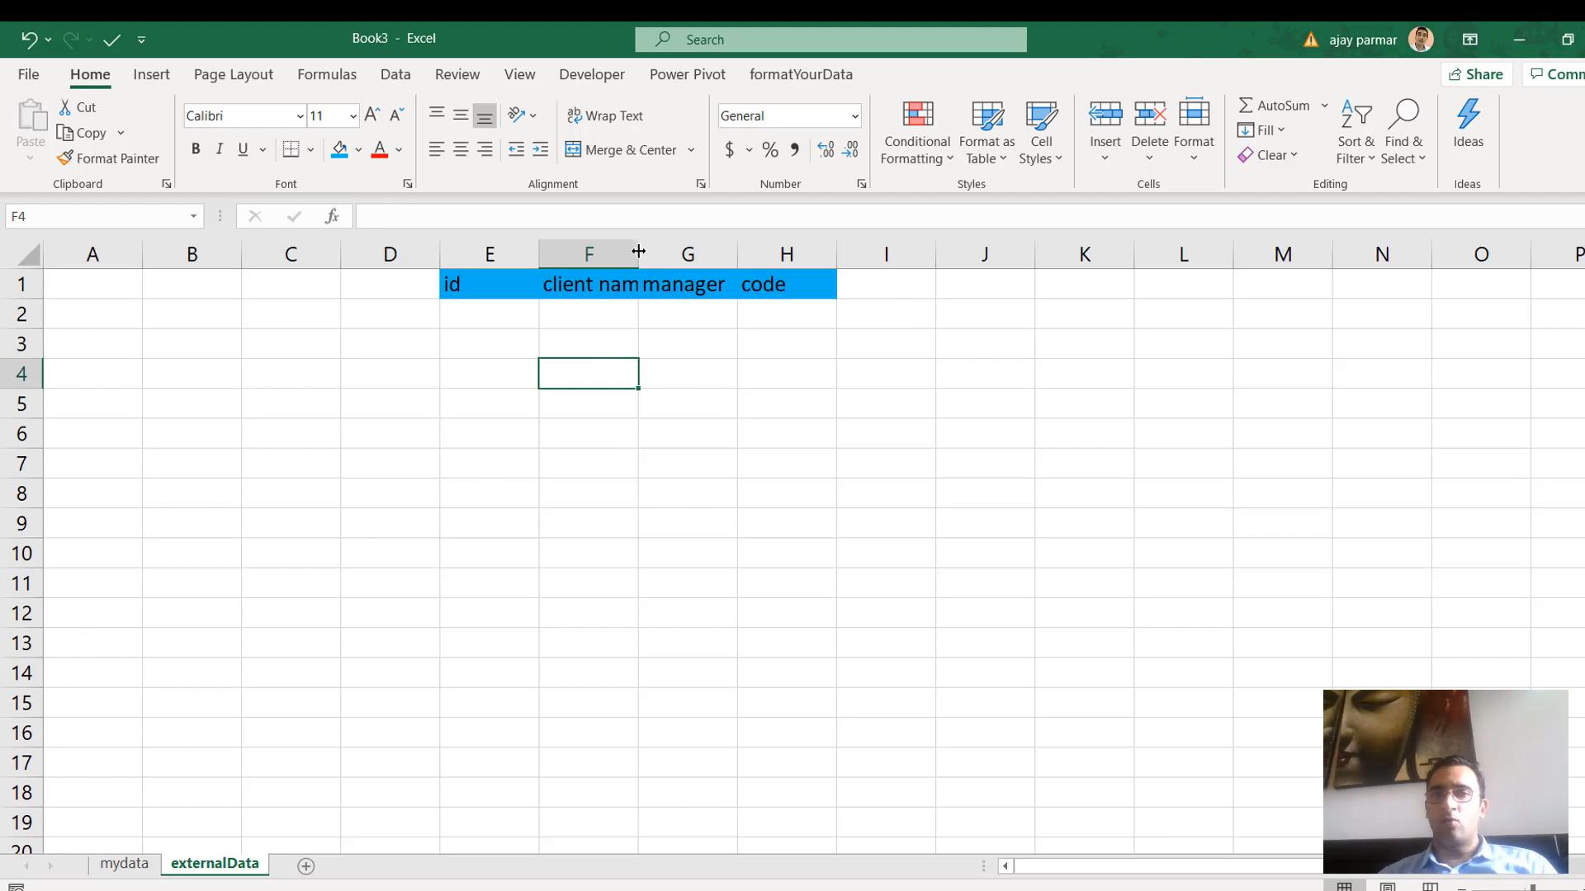
{"action": "double_click", "coordinate": [638, 253]}
{"action": "double_click", "coordinate": [759, 253]}
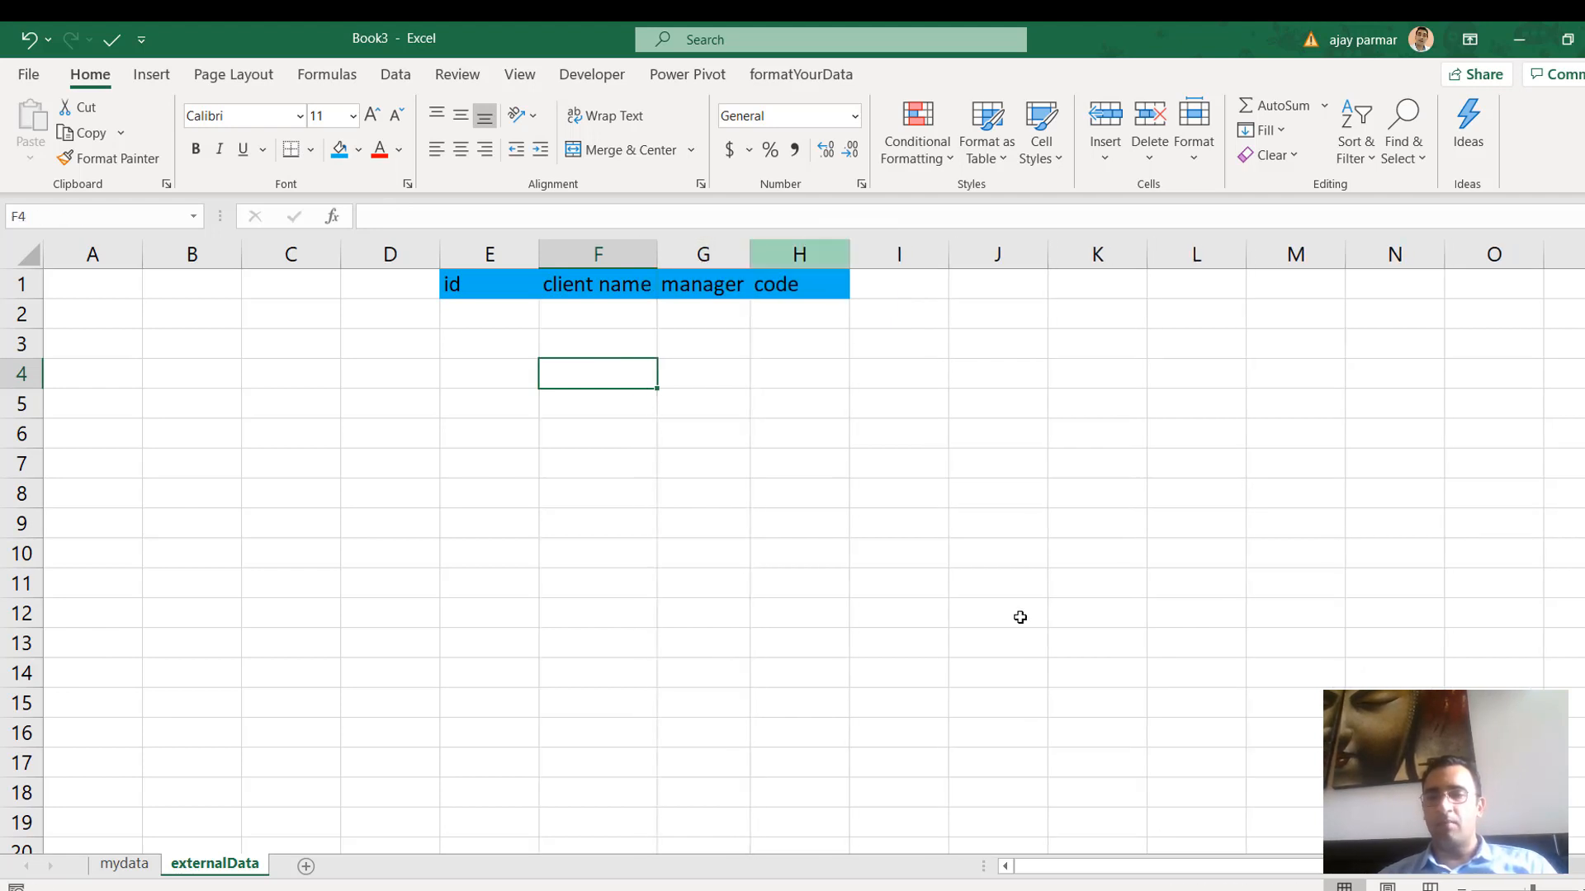
Switch to Book1 and add filters to the EMPID, CUSTOMER NAME, MANAGER and CODE header row
{"action": "key", "text": "alt+Tab"}
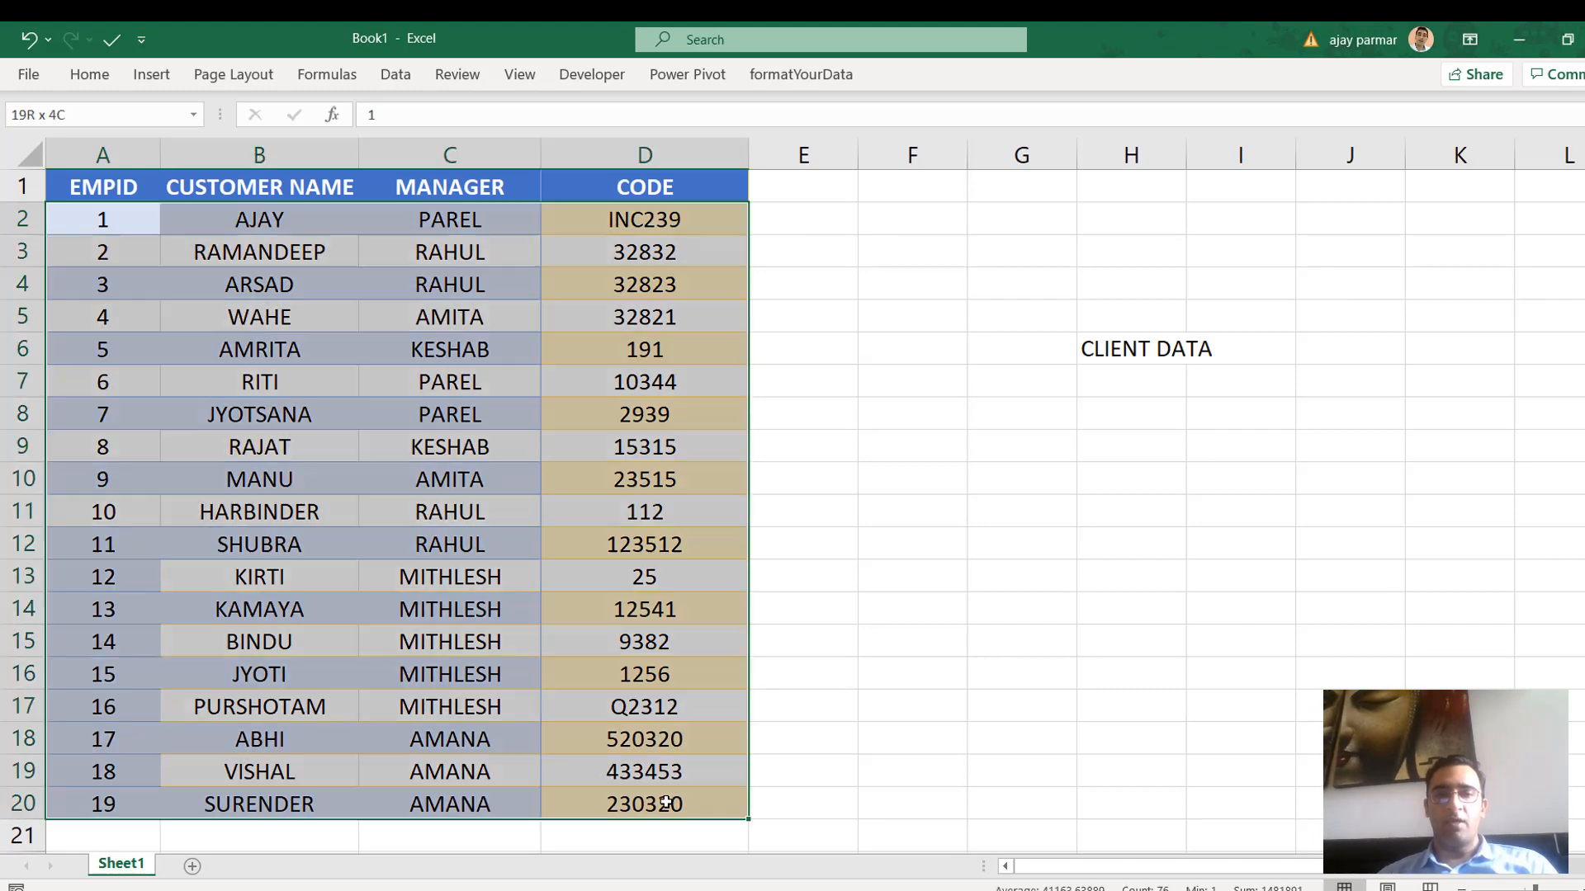
{"action": "left_click", "coordinate": [665, 802], "text": "shift"}
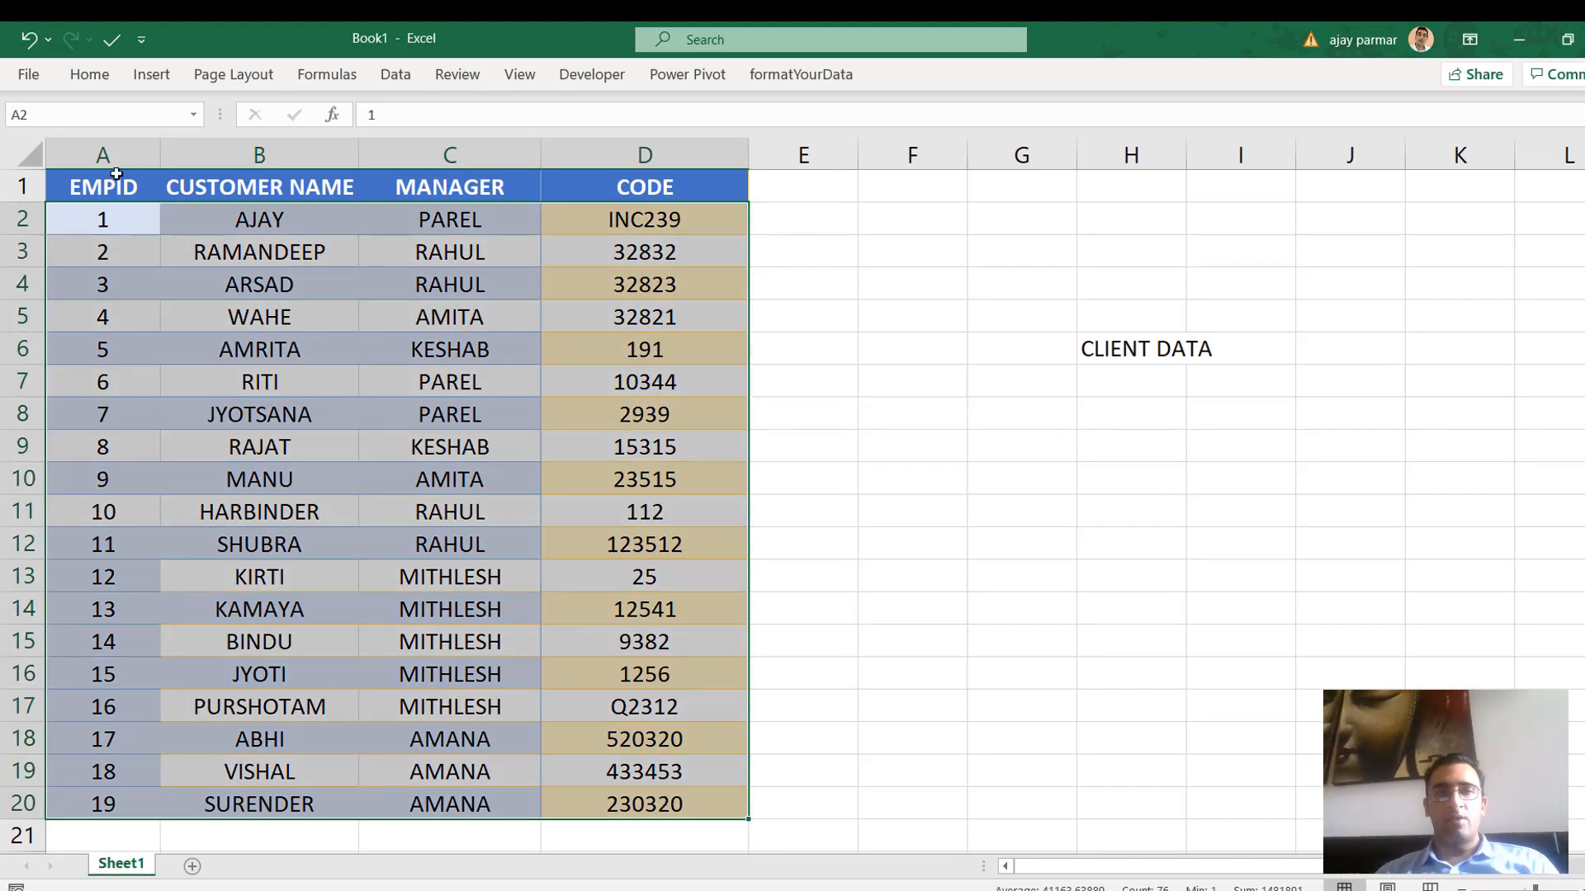
{"action": "left_click", "coordinate": [115, 183]}
{"action": "key", "text": "alt+d"}
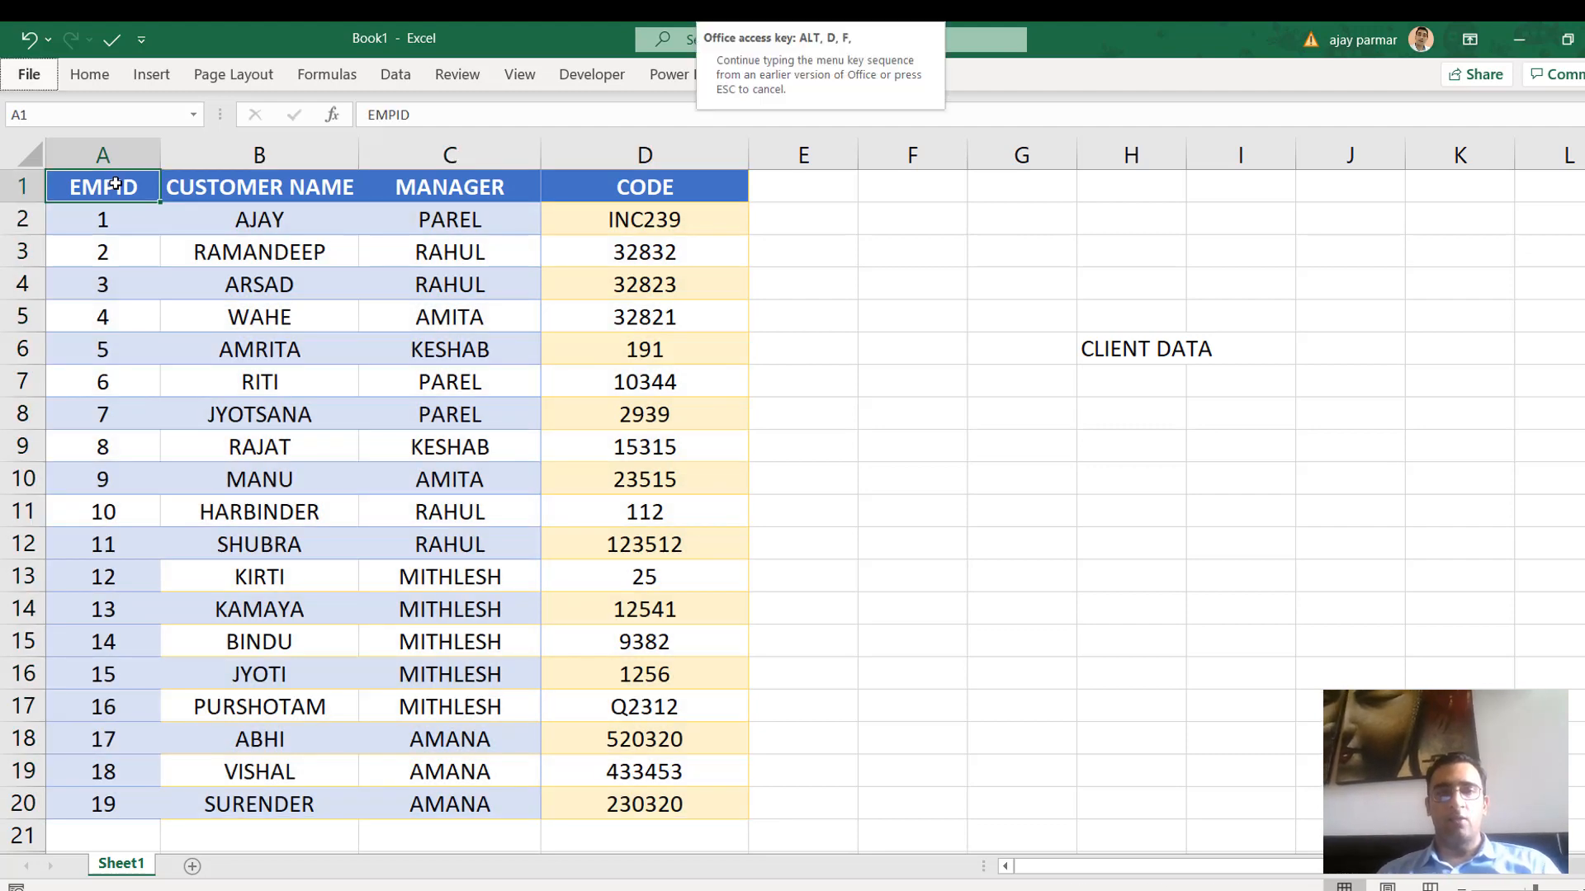
{"action": "key", "text": "f"}
{"action": "key", "text": "f"}
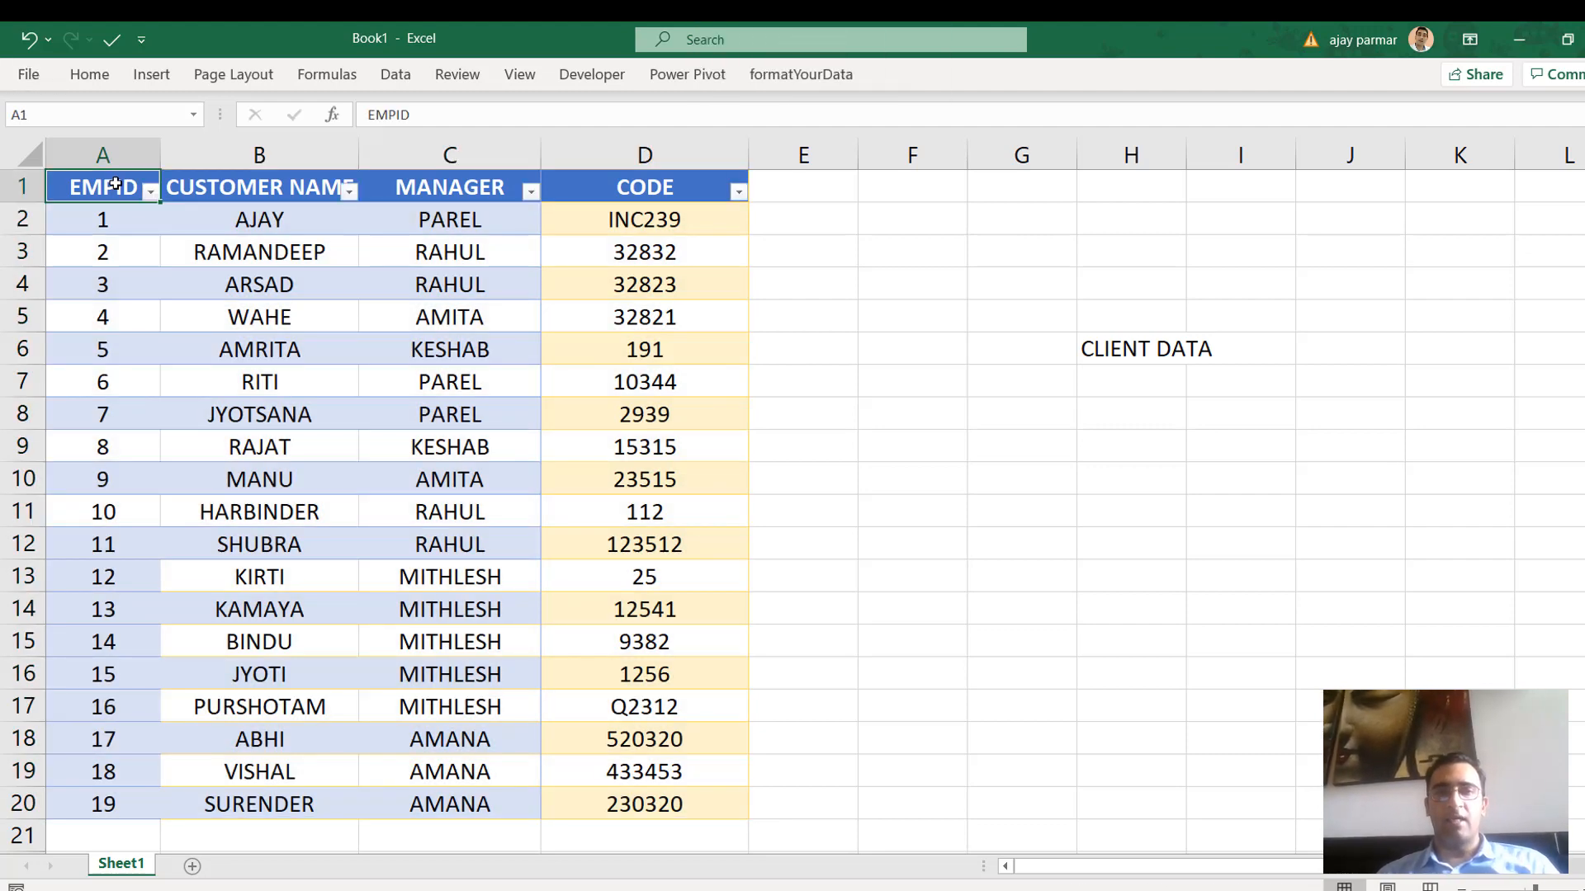
Filter the MANAGER column to show only the last manager in the list
{"action": "left_click", "coordinate": [532, 195]}
{"action": "left_click", "coordinate": [313, 444]}
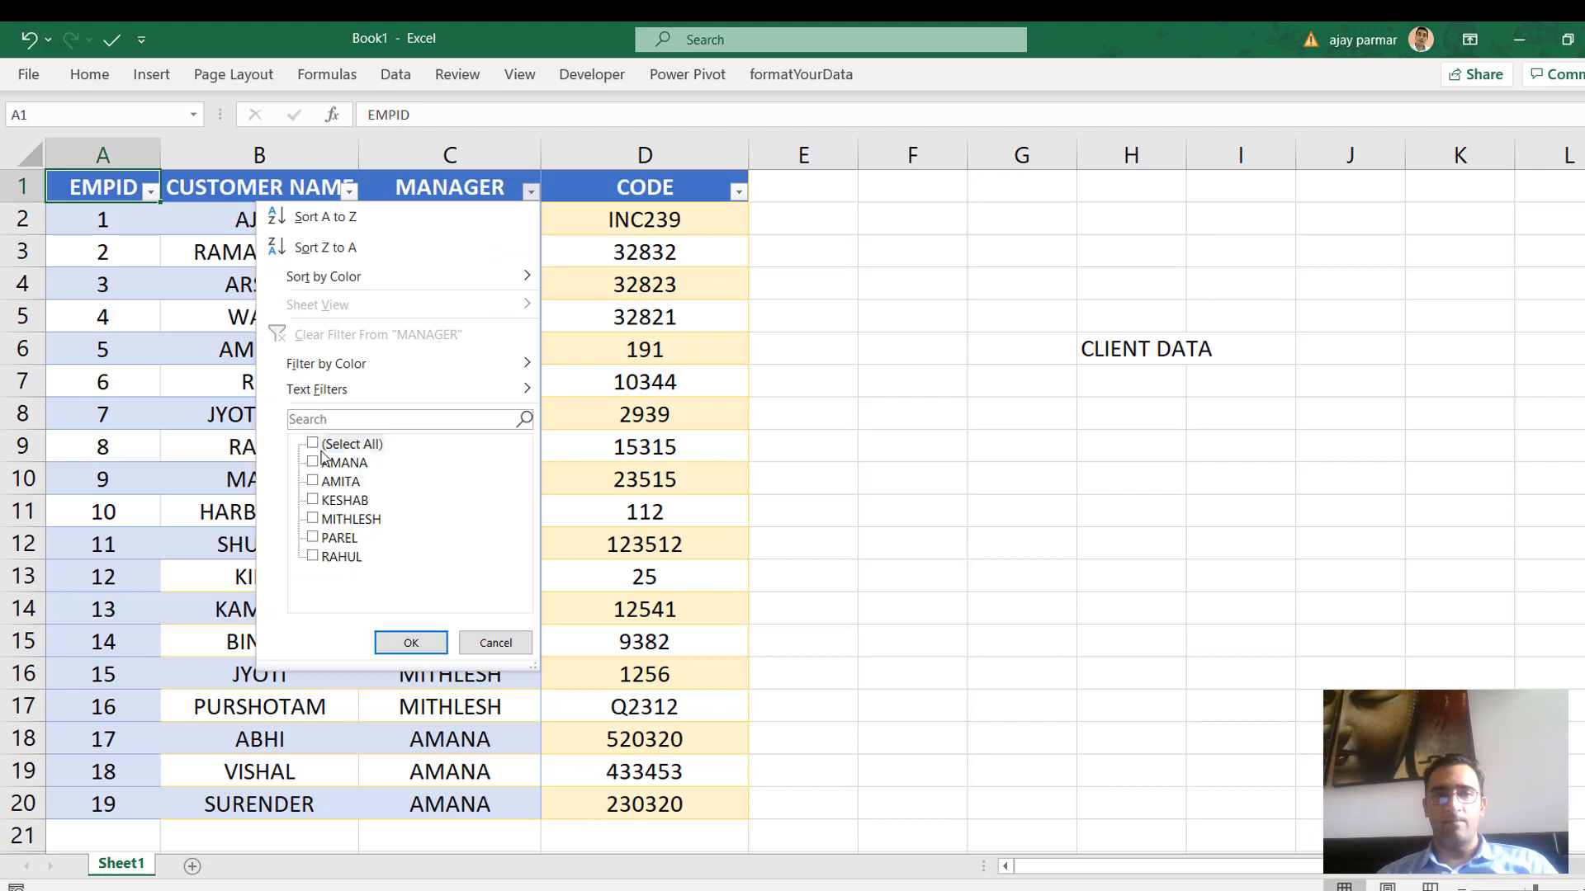
{"action": "left_click", "coordinate": [313, 557]}
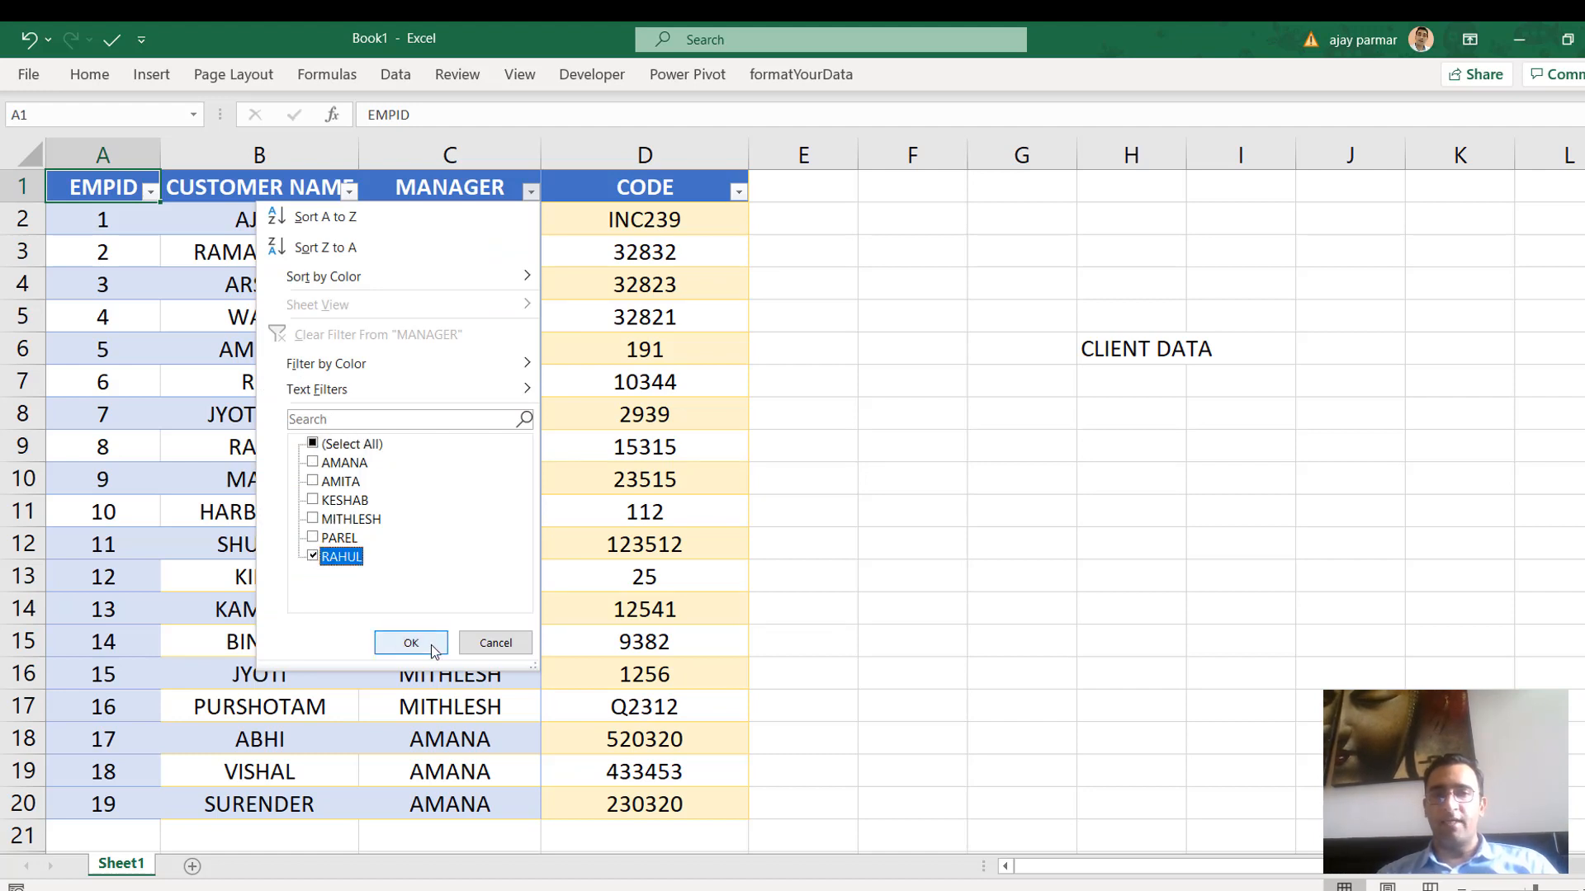
{"action": "left_click", "coordinate": [411, 643]}
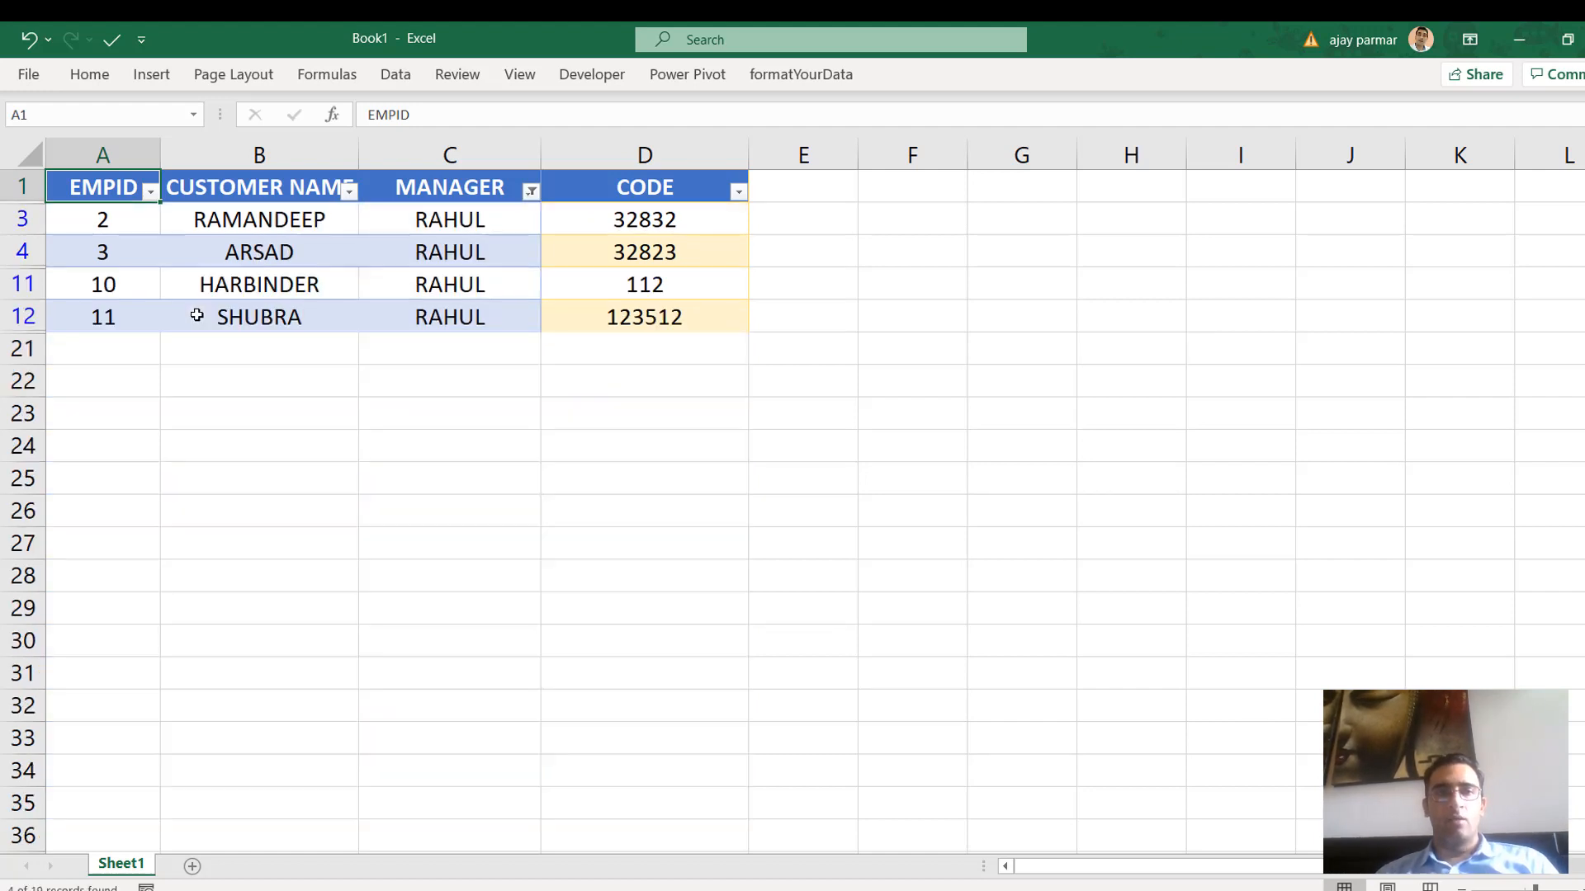
Copy the filtered EMPID to CODE records into Book3's externalData sheet from E2 and autofit column F
{"action": "left_click", "coordinate": [102, 220]}
{"action": "left_click", "coordinate": [645, 320], "text": "shift"}
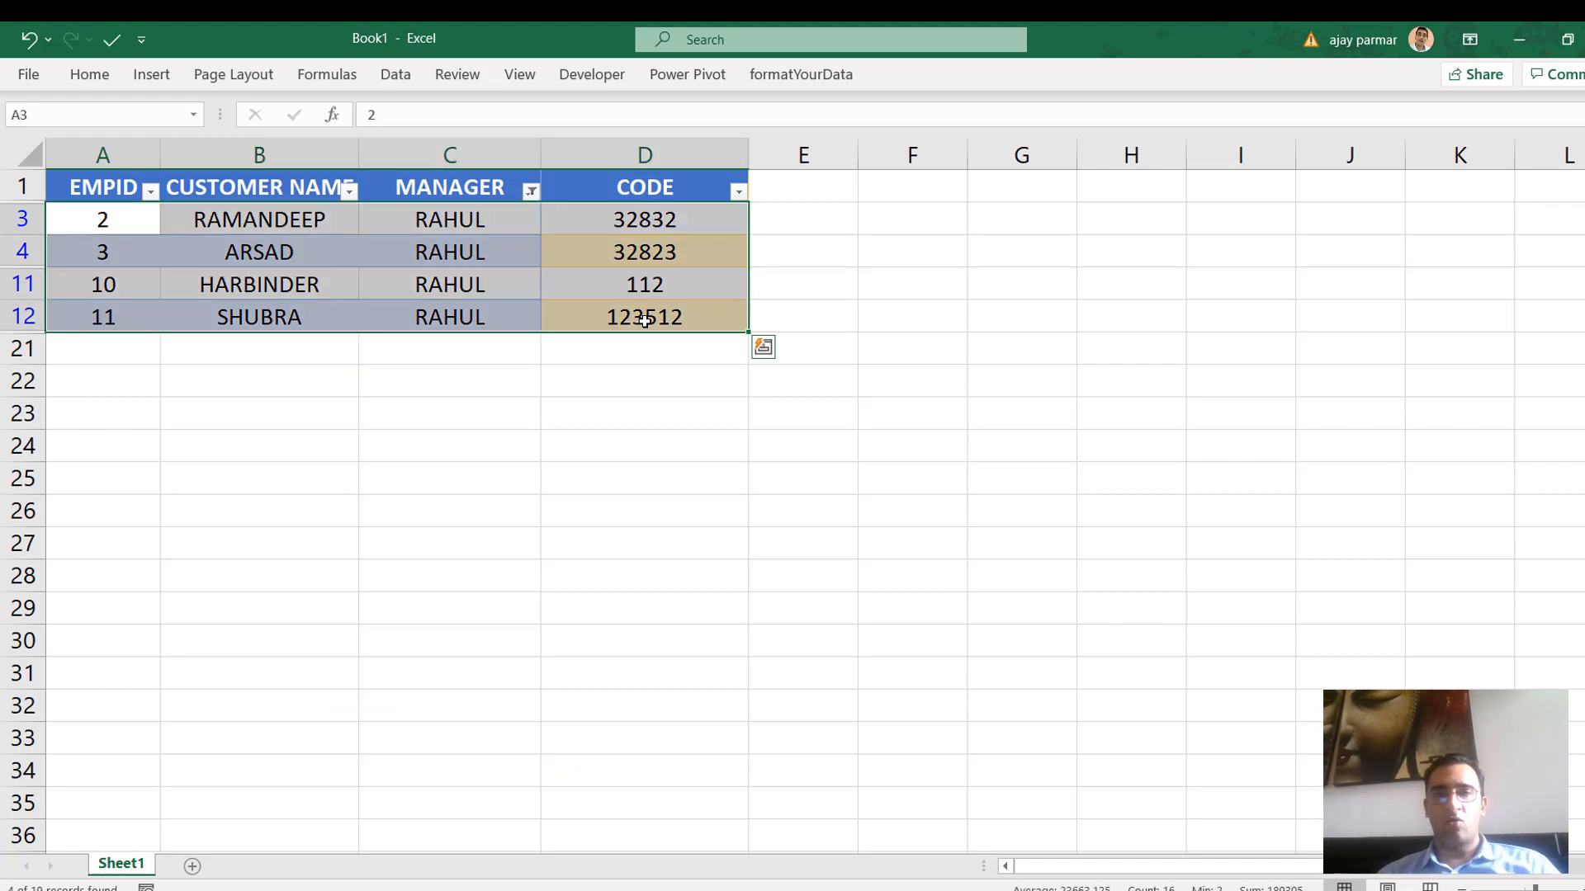
{"action": "key", "text": "ctrl+c"}
{"action": "mouse_move", "coordinate": [976, 889]}
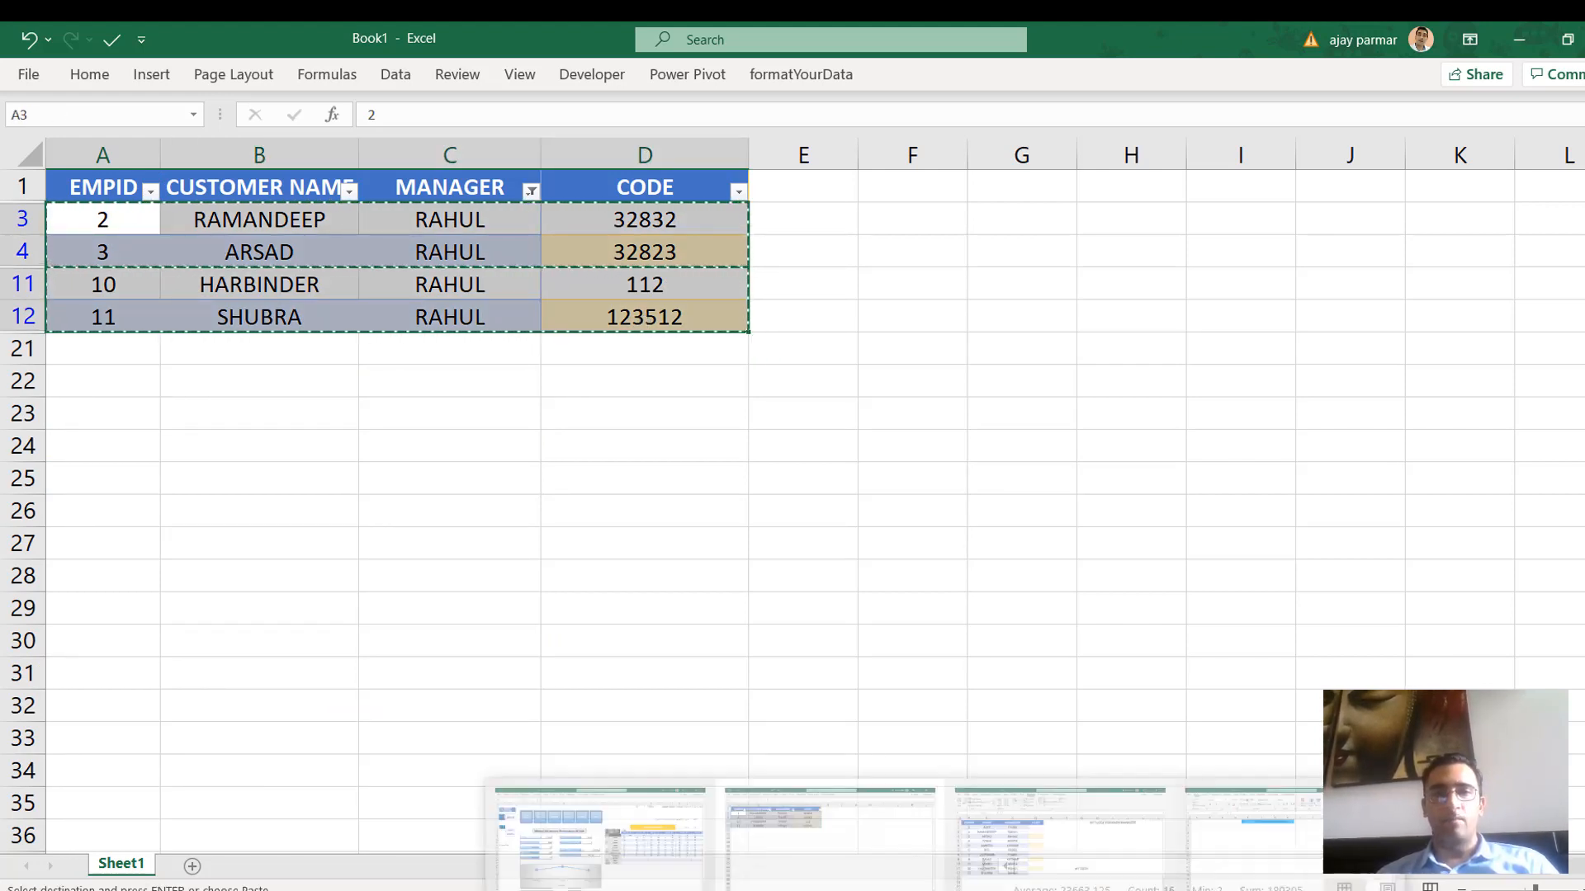
{"action": "left_click", "coordinate": [1060, 841]}
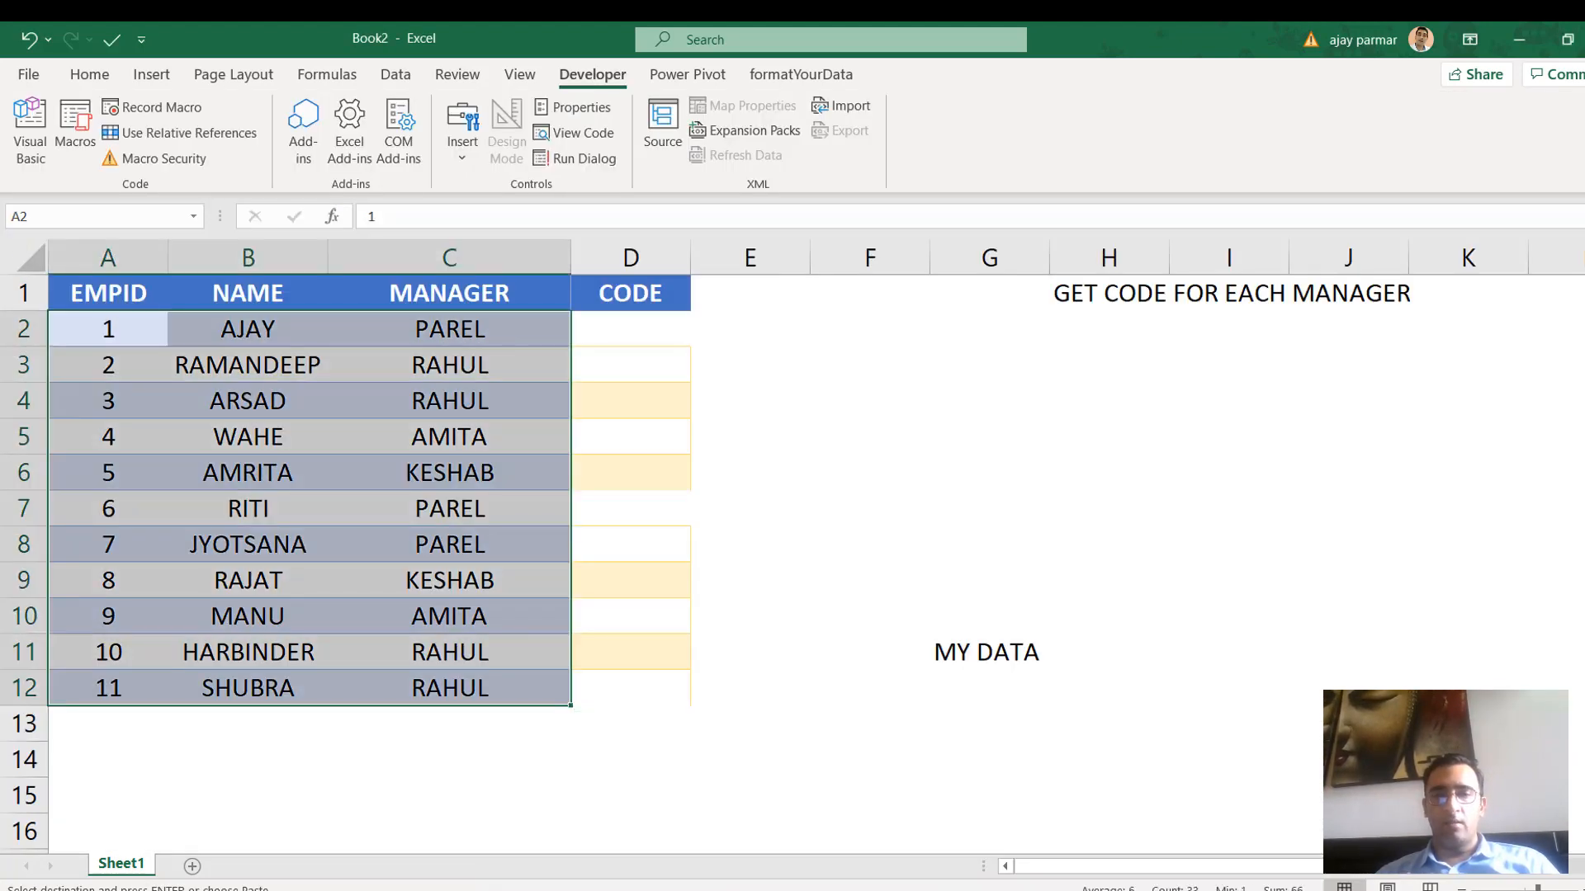
{"action": "key", "text": "alt+Tab"}
{"action": "left_click", "coordinate": [484, 308]}
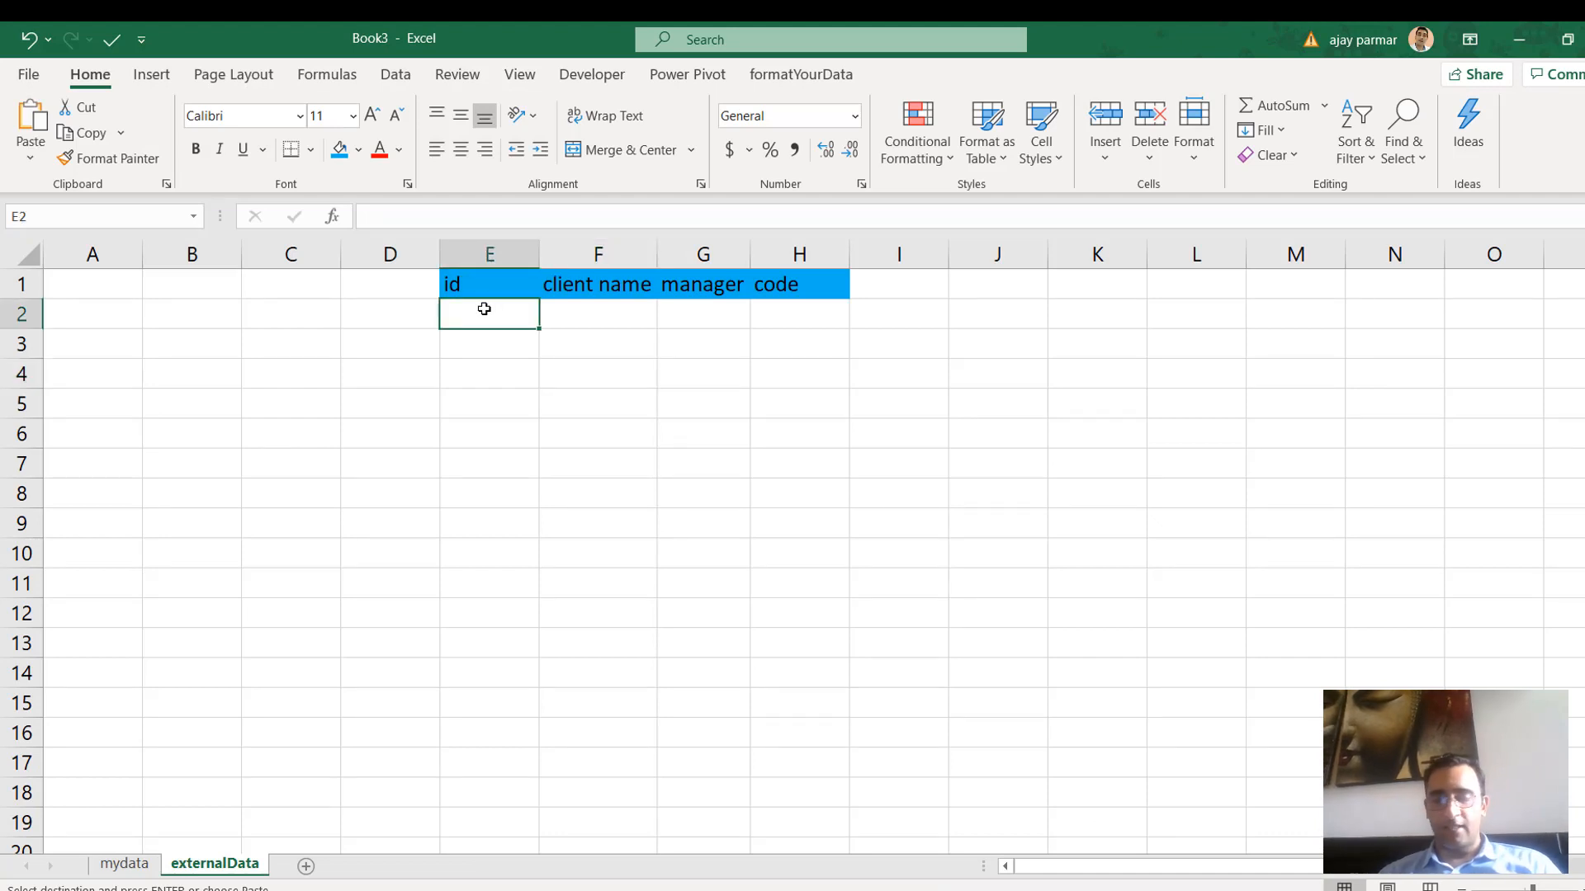
{"action": "key", "text": "ctrl+v"}
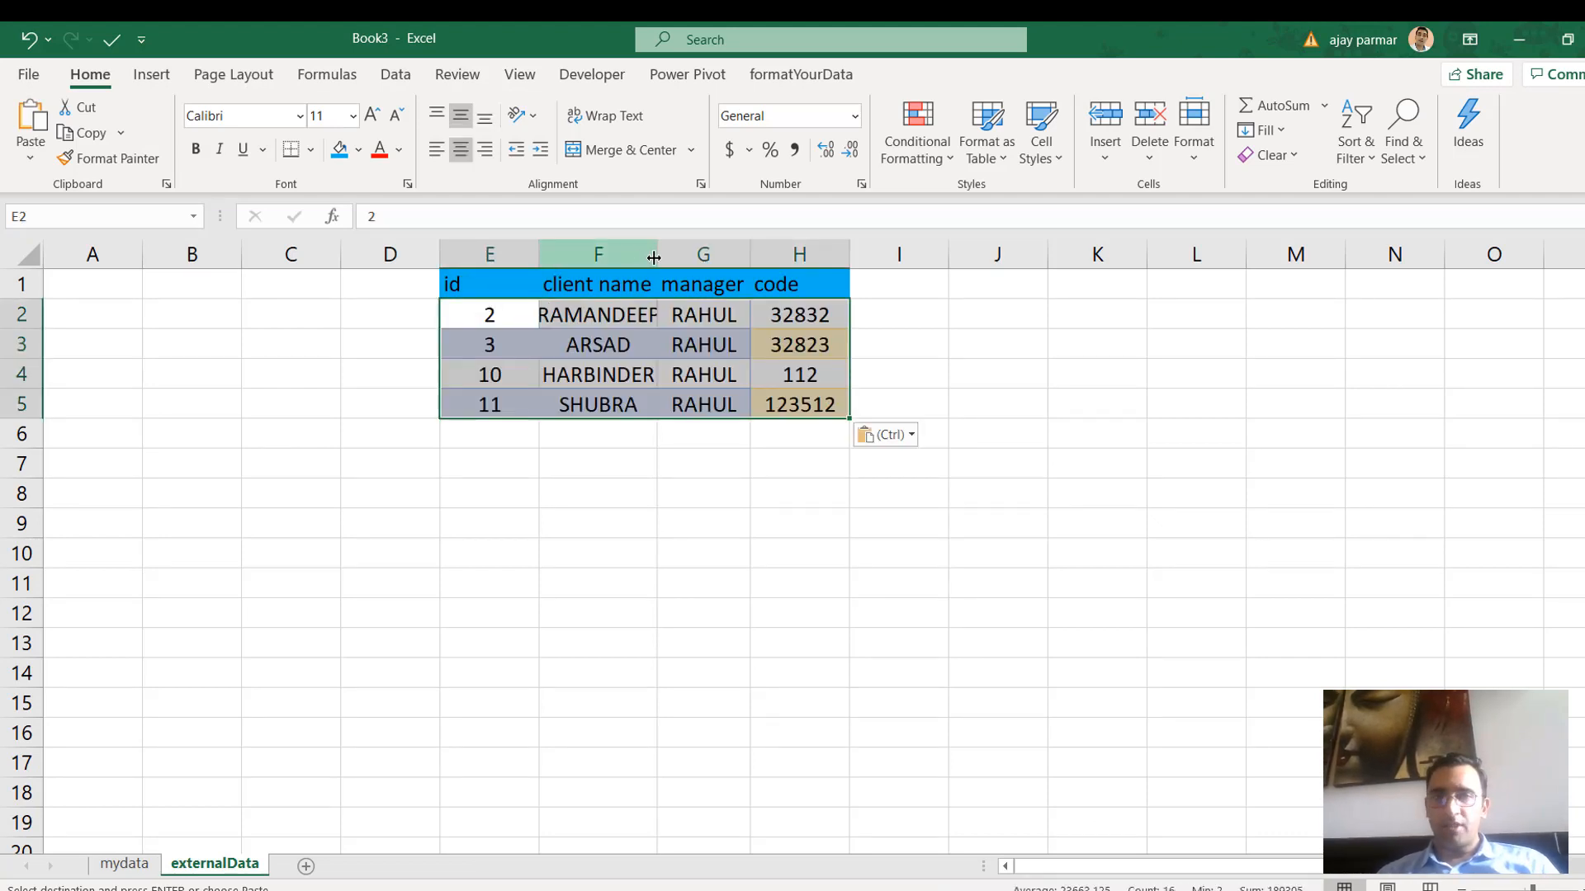
{"action": "double_click", "coordinate": [657, 254]}
{"action": "left_click", "coordinate": [666, 287]}
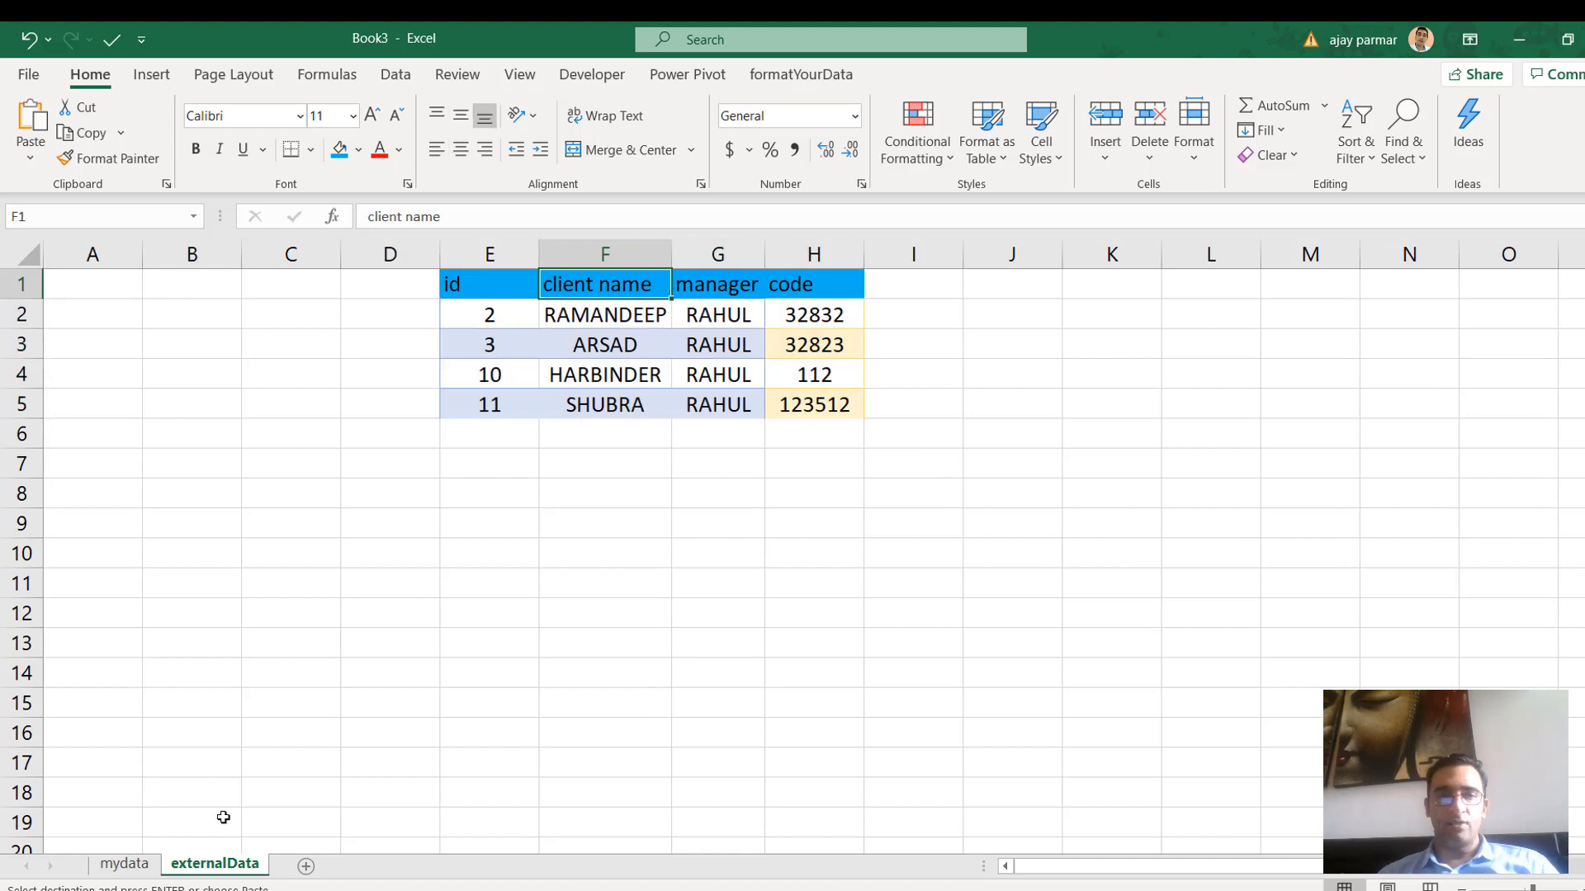
Clear the id, client name and manager records in E2:G12 of the mydata sheet and switch to Book2
{"action": "left_click", "coordinate": [123, 864]}
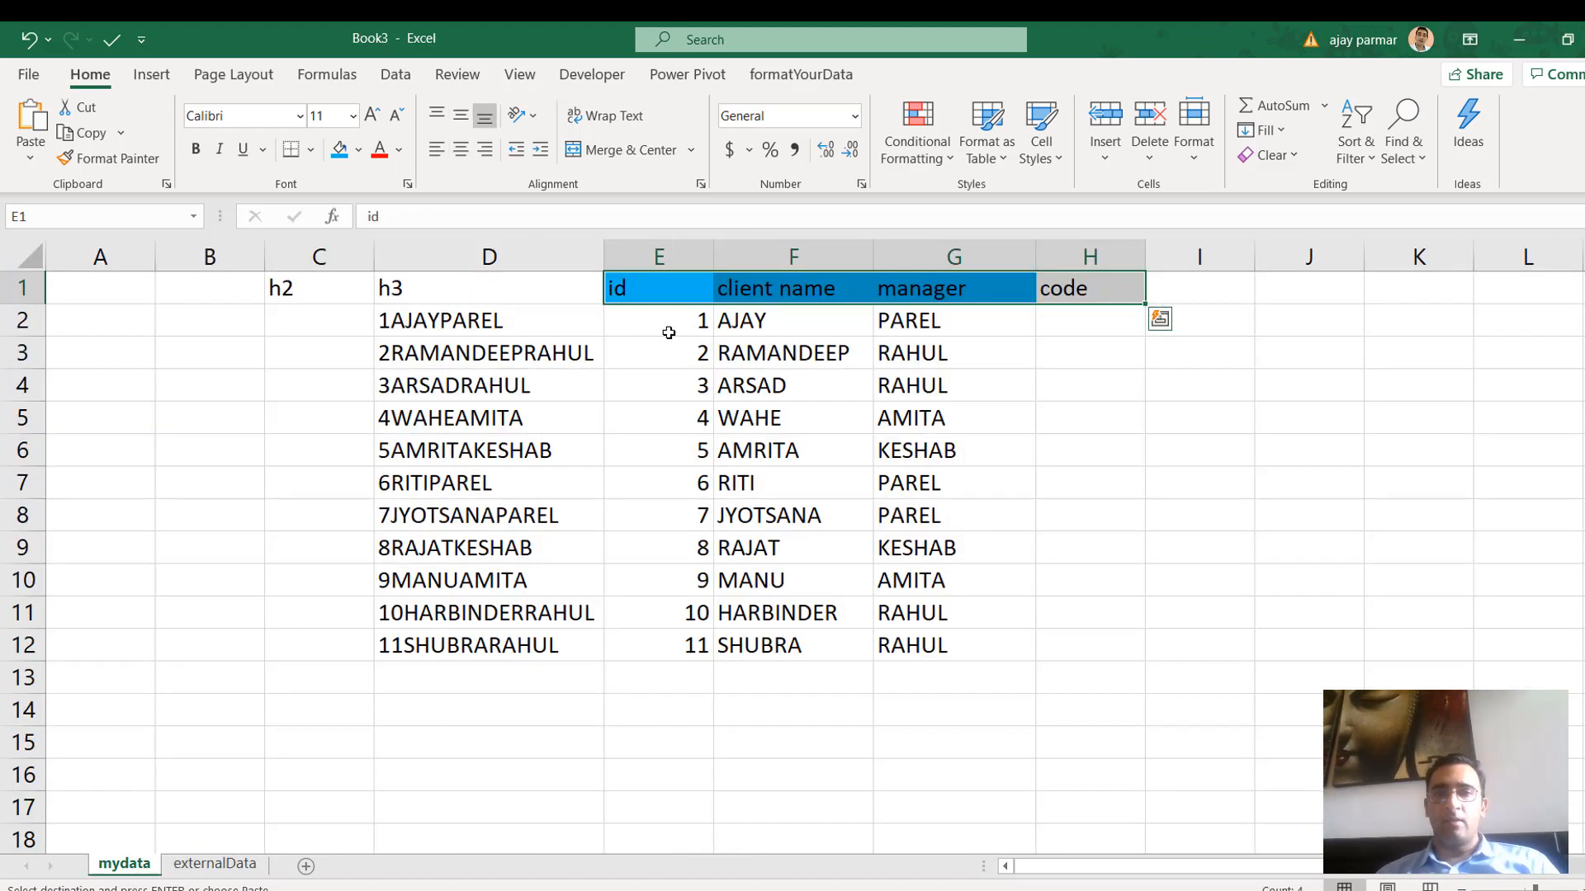
{"action": "left_click", "coordinate": [732, 331]}
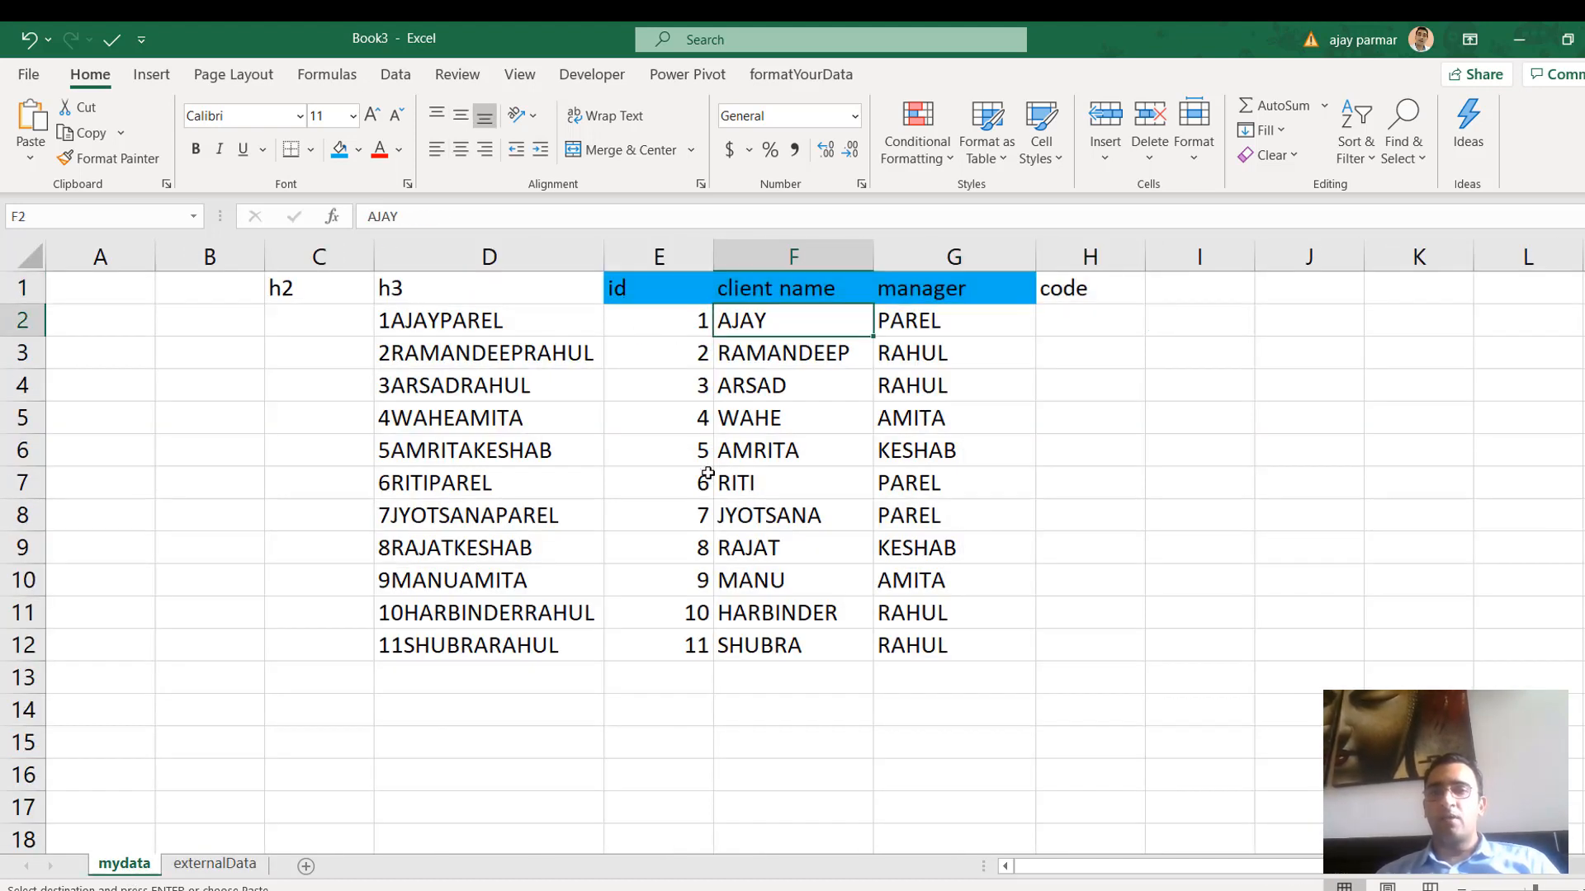
{"action": "left_click", "coordinate": [705, 314]}
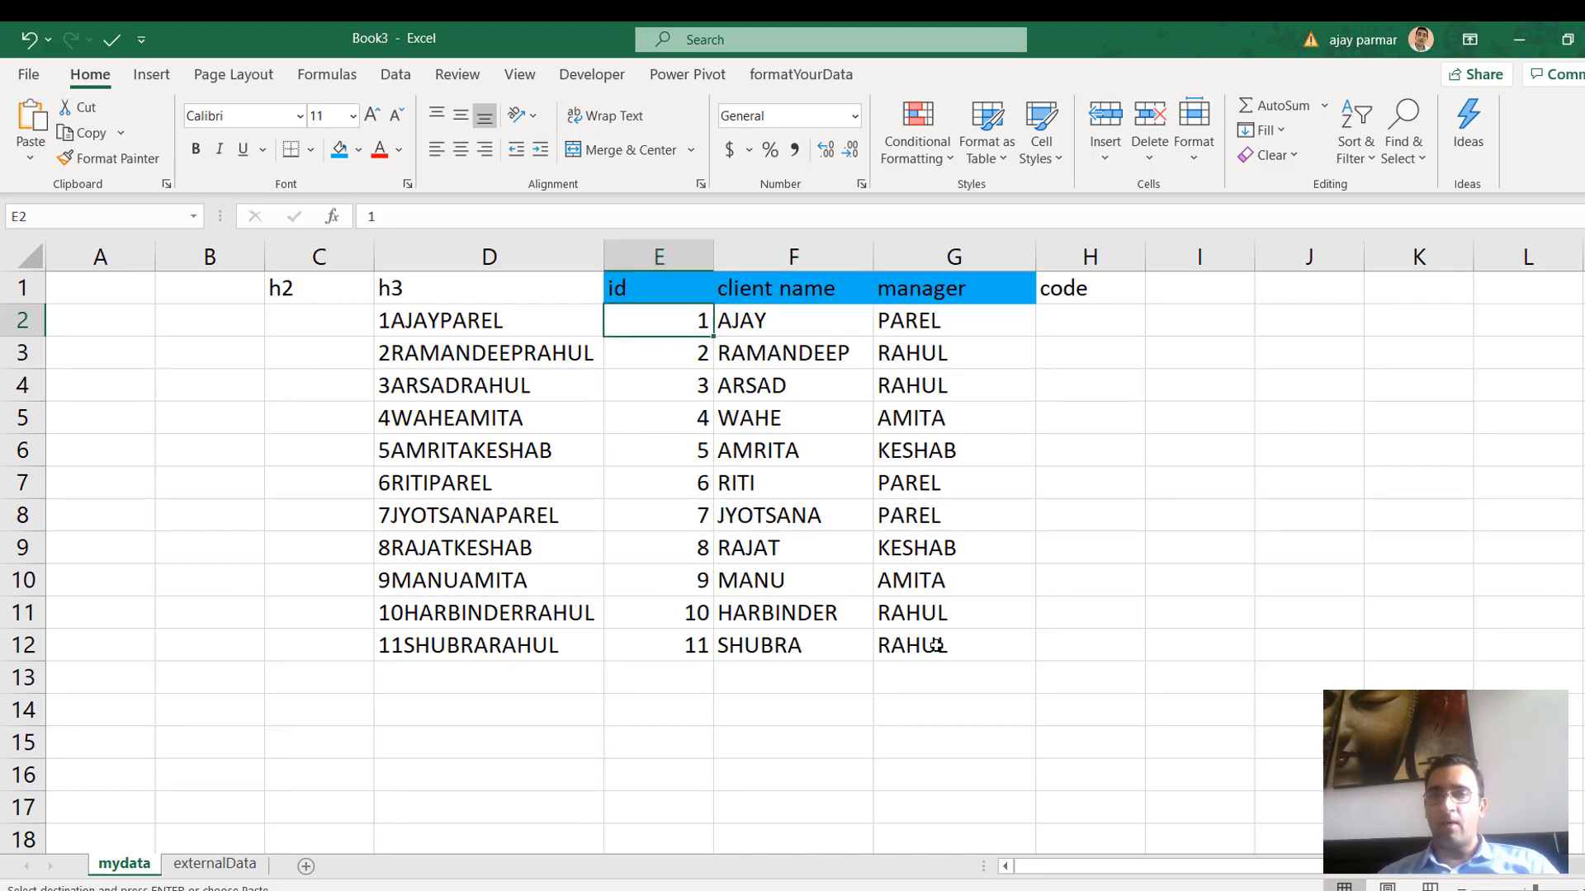
{"action": "left_click", "coordinate": [935, 644], "text": "shift"}
{"action": "key", "text": "Delete"}
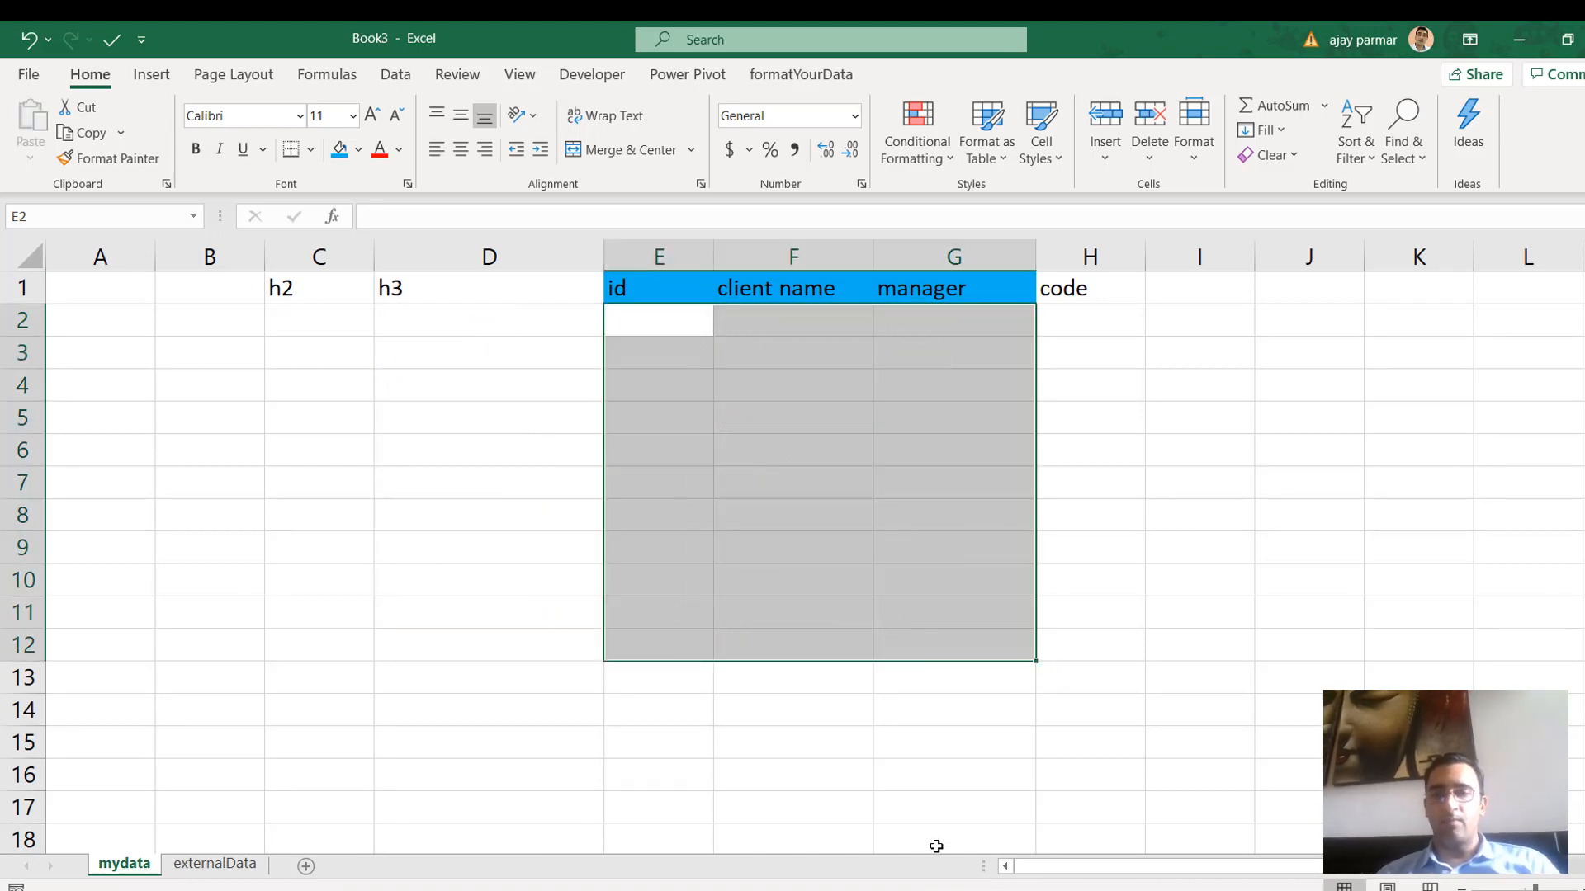
{"action": "key", "text": "alt+Tab"}
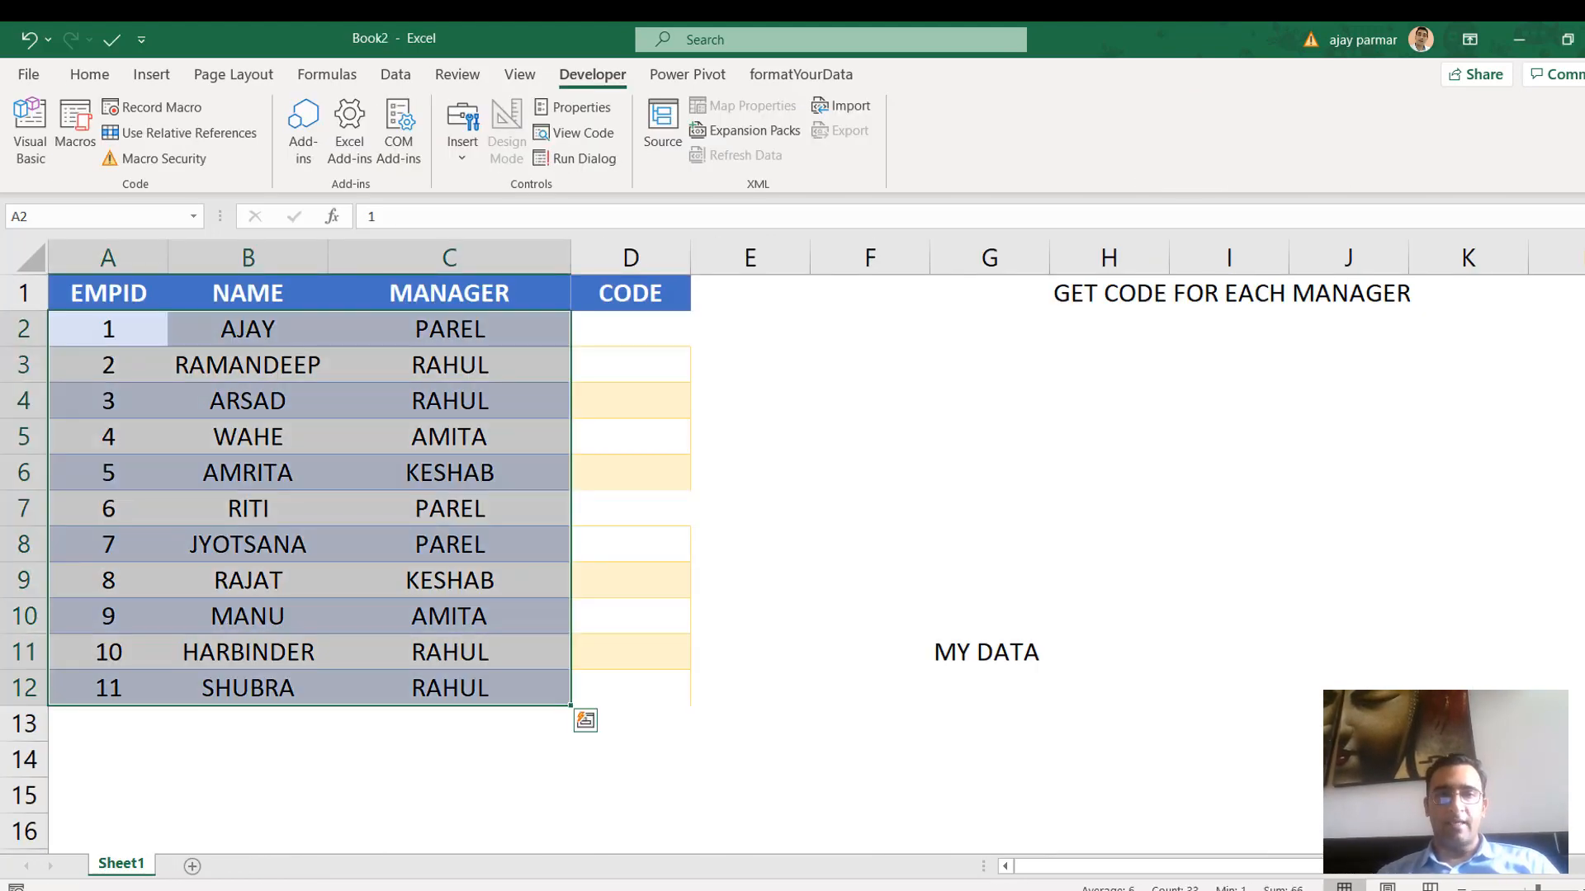
Add filters to the EMPID, NAME, MANAGER and CODE header row and show only the last manager in the MANAGER list
{"action": "left_click", "coordinate": [106, 286]}
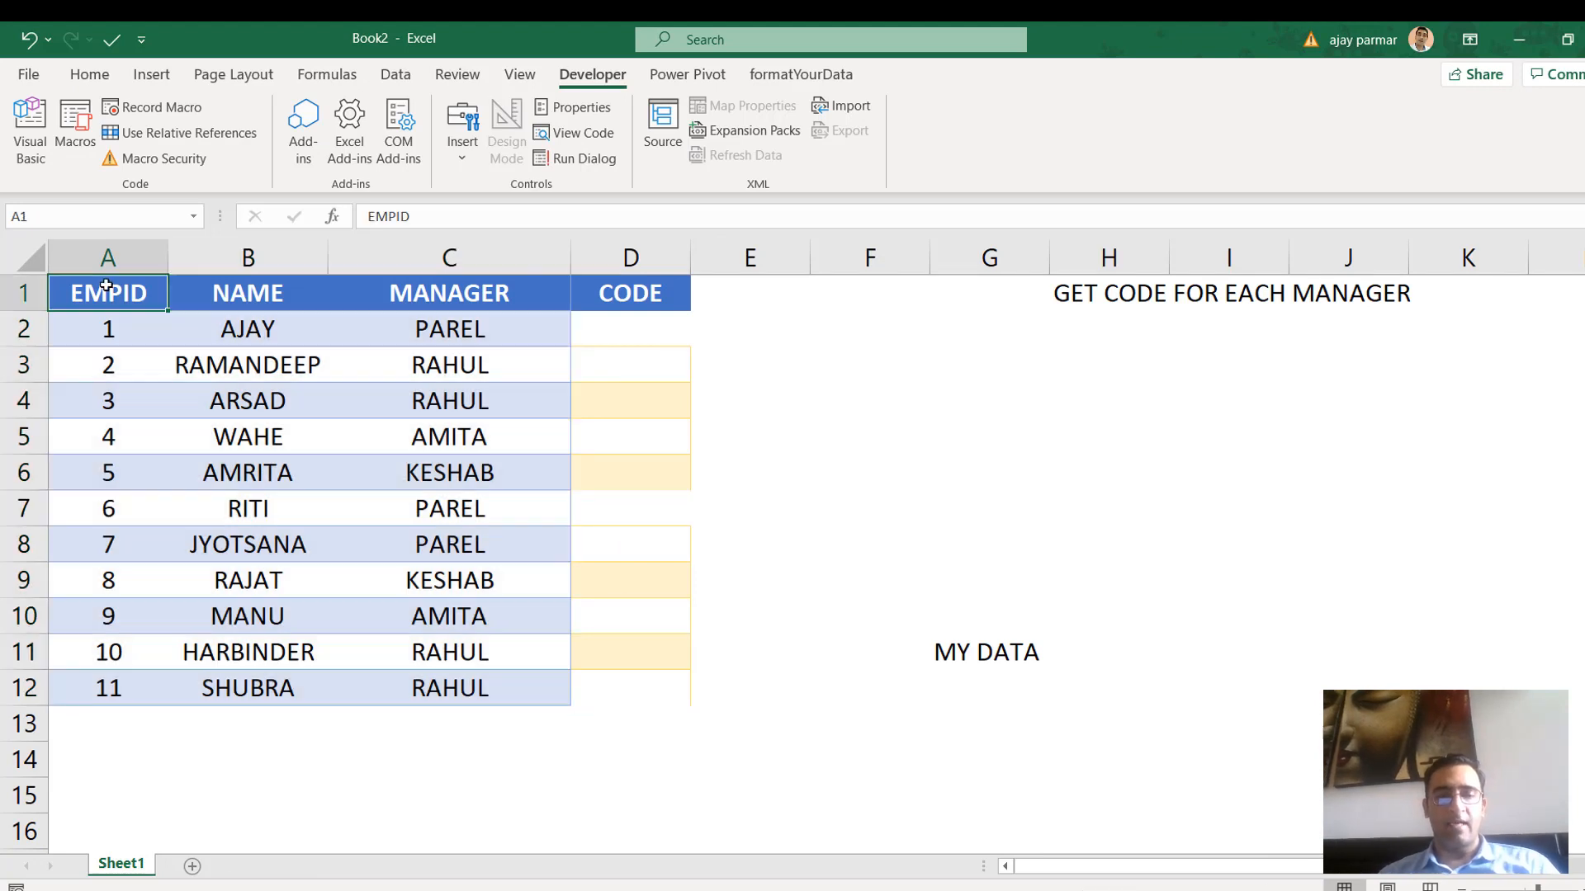
{"action": "key", "text": "alt+d"}
{"action": "key", "text": "f"}
{"action": "key", "text": "f"}
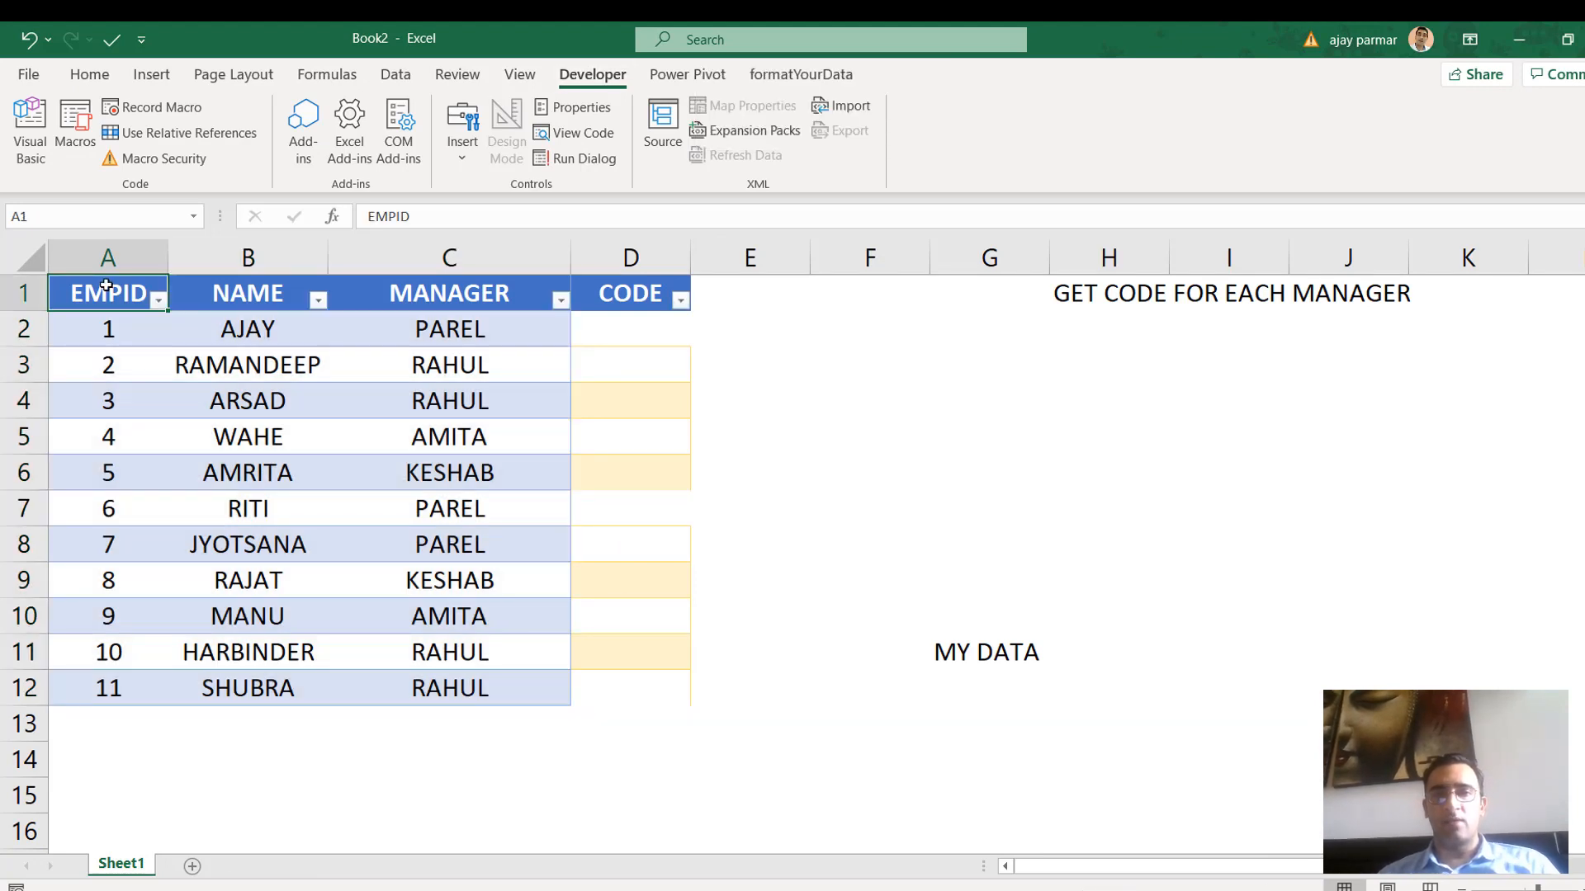
{"action": "left_click", "coordinate": [562, 301]}
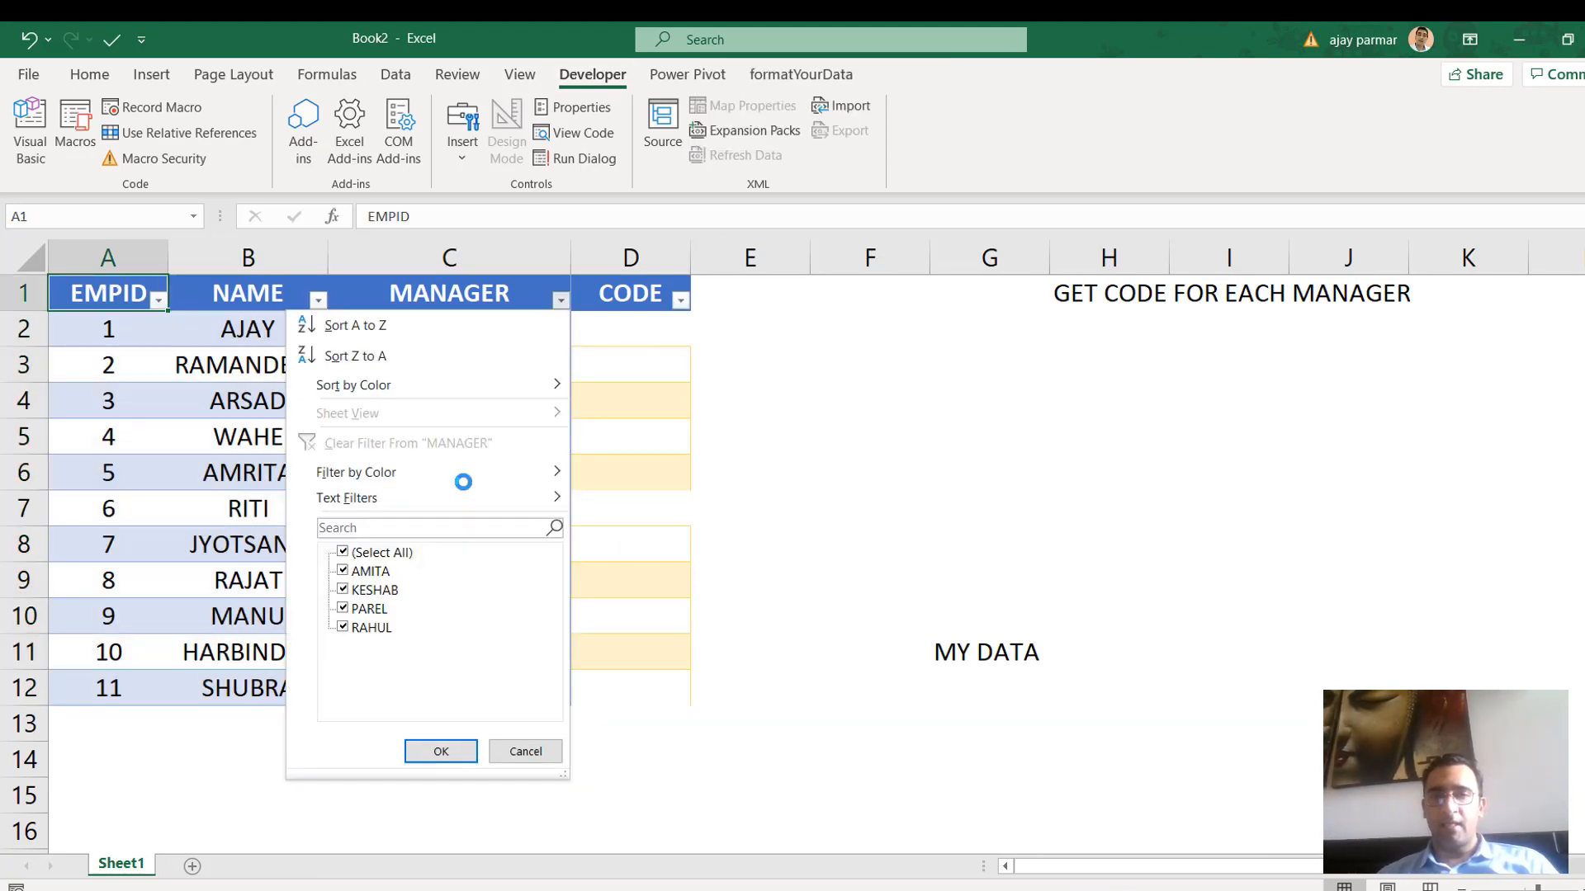
{"action": "left_click", "coordinate": [342, 553]}
{"action": "left_click", "coordinate": [343, 627]}
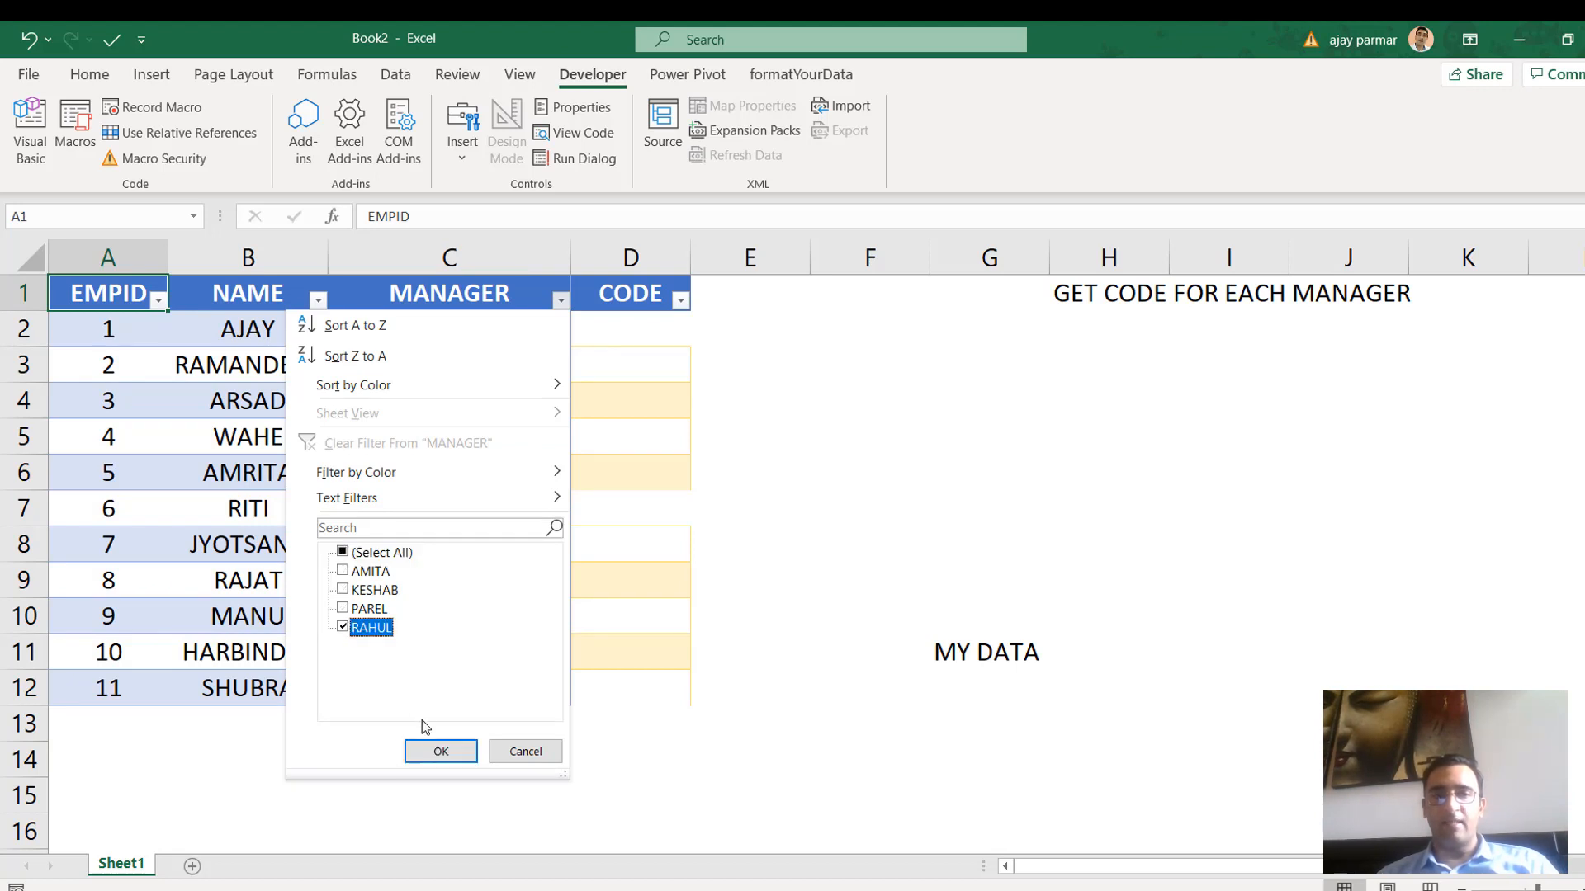
{"action": "left_click", "coordinate": [441, 751]}
Copy the filtered EMPID, NAME and MANAGER records into the mydata sheet of Book3 from E2
{"action": "left_click_drag", "start_coordinate": [107, 329], "coordinate": [525, 432]}
{"action": "key", "text": "ctrl+c"}
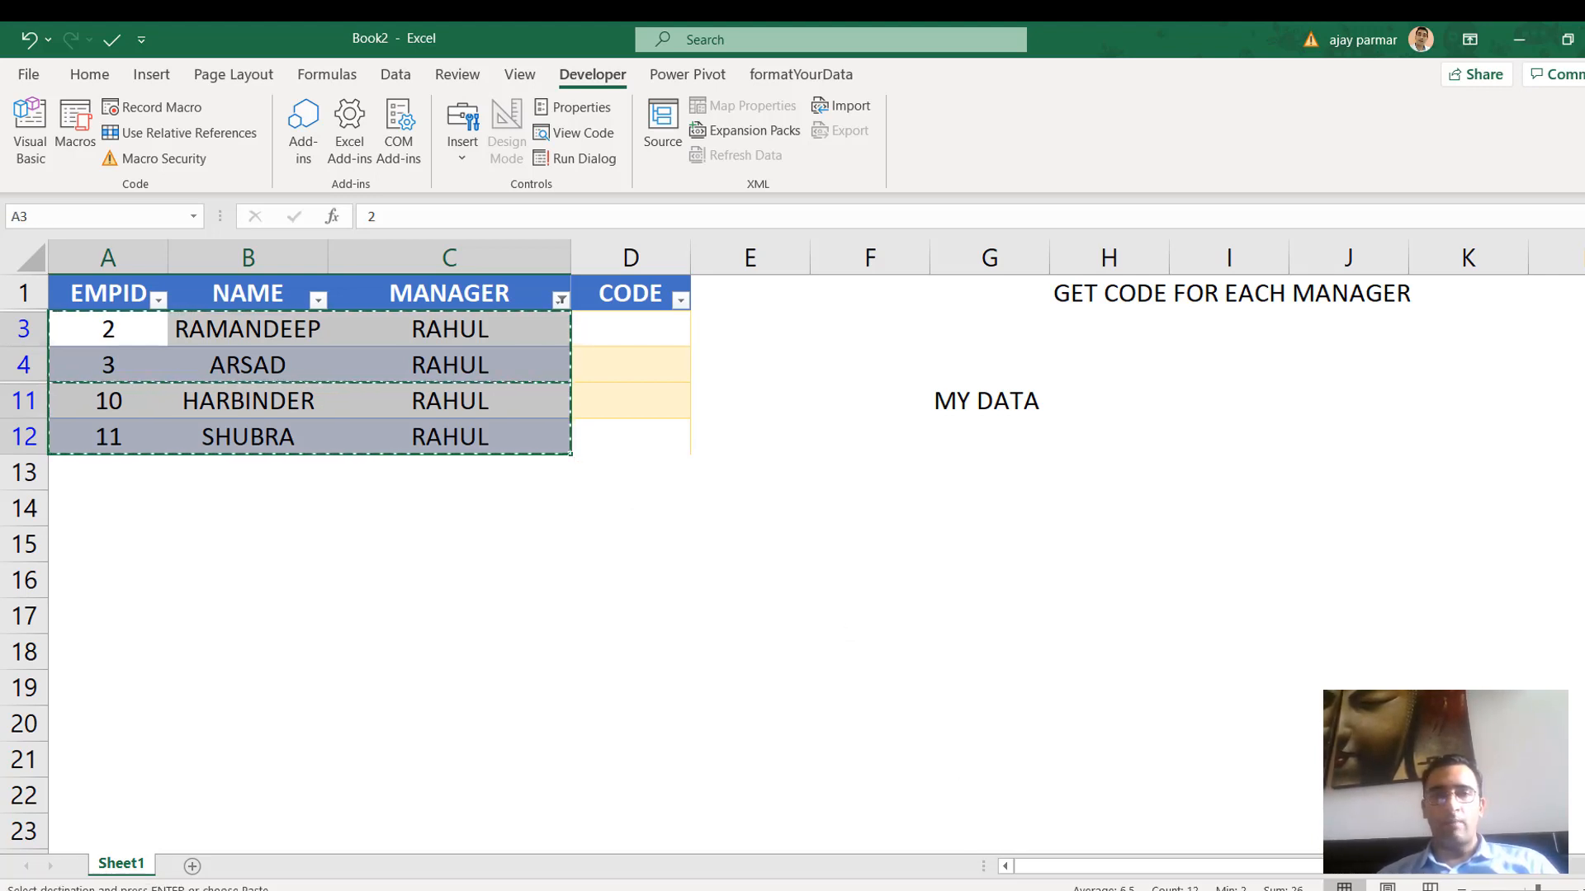
{"action": "left_click", "coordinate": [918, 889]}
{"action": "key", "text": "ctrl+v"}
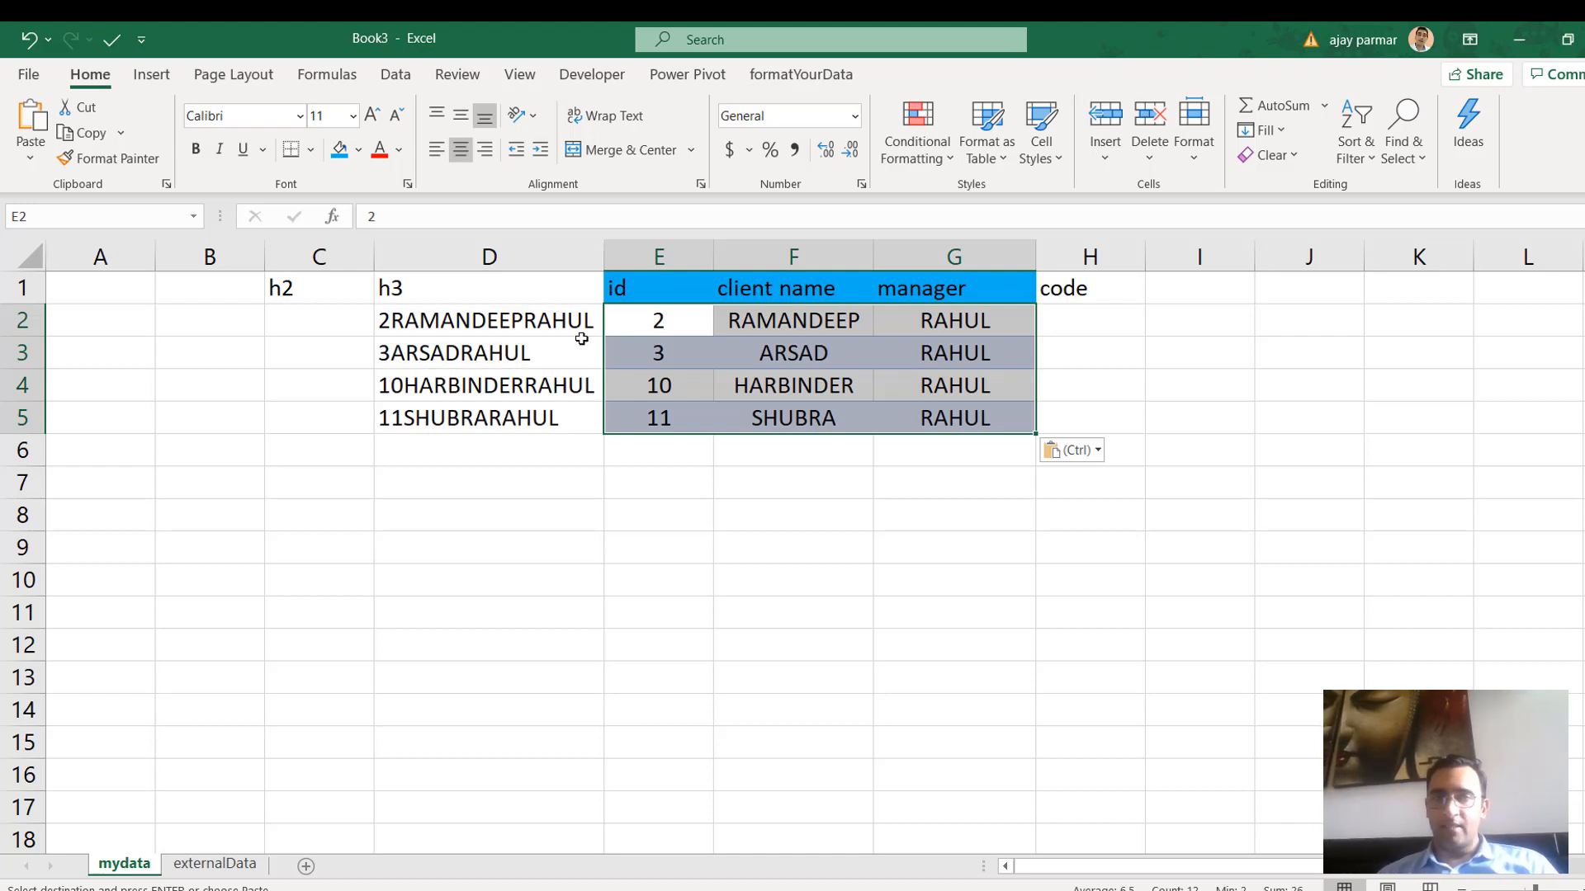
Fill the h2 and h3 header cells C1:D1 of the mydata sheet with standard red
{"action": "left_click", "coordinate": [506, 286]}
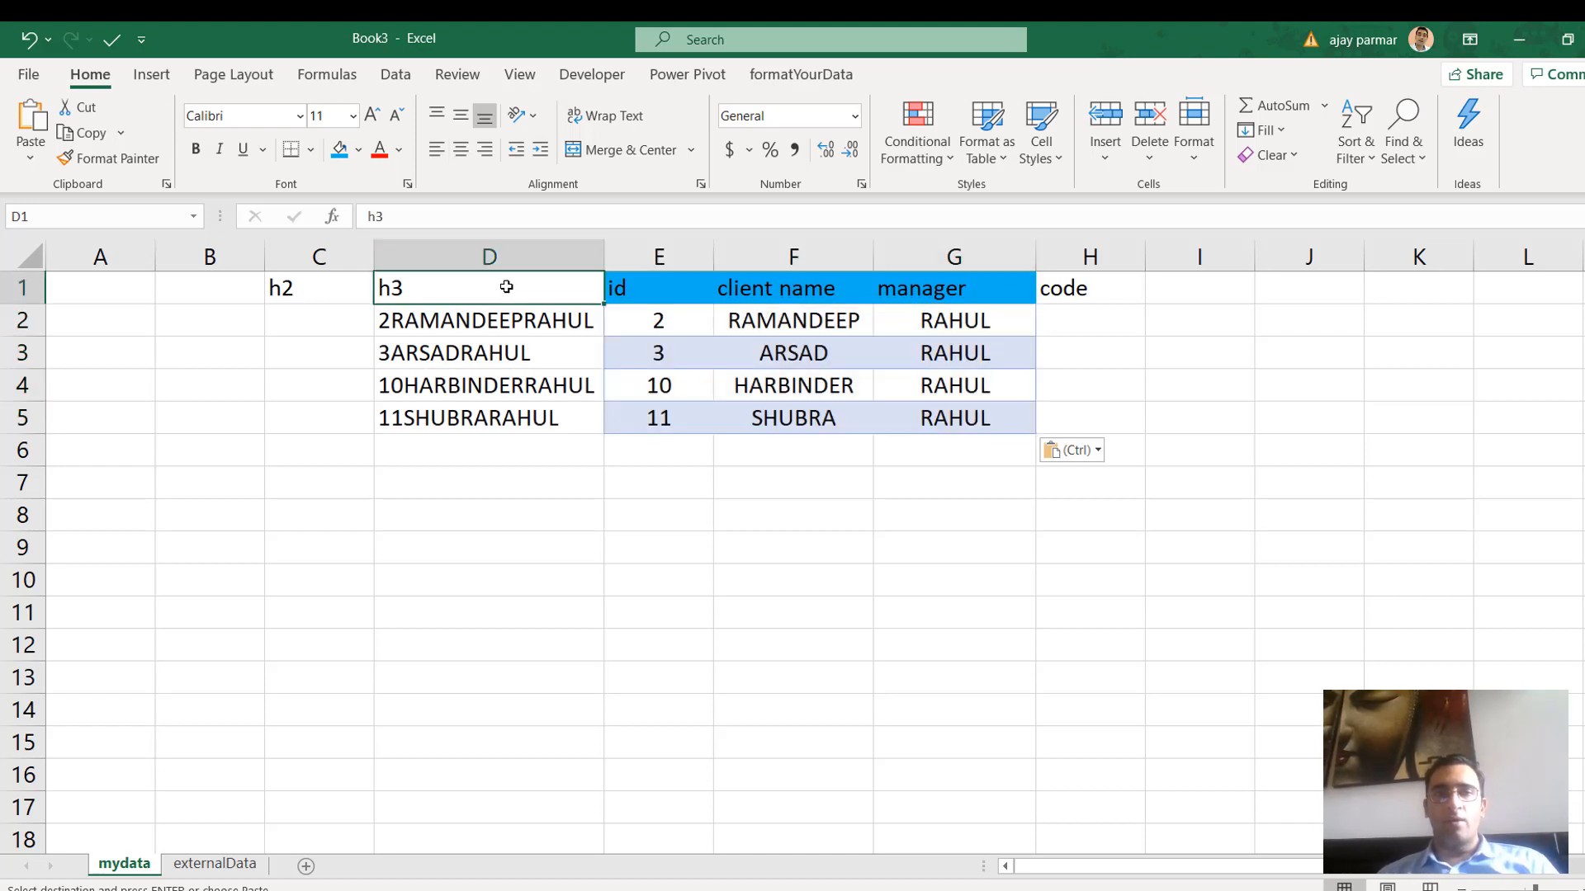
{"action": "left_click", "coordinate": [324, 295], "text": "shift"}
{"action": "left_click", "coordinate": [358, 153]}
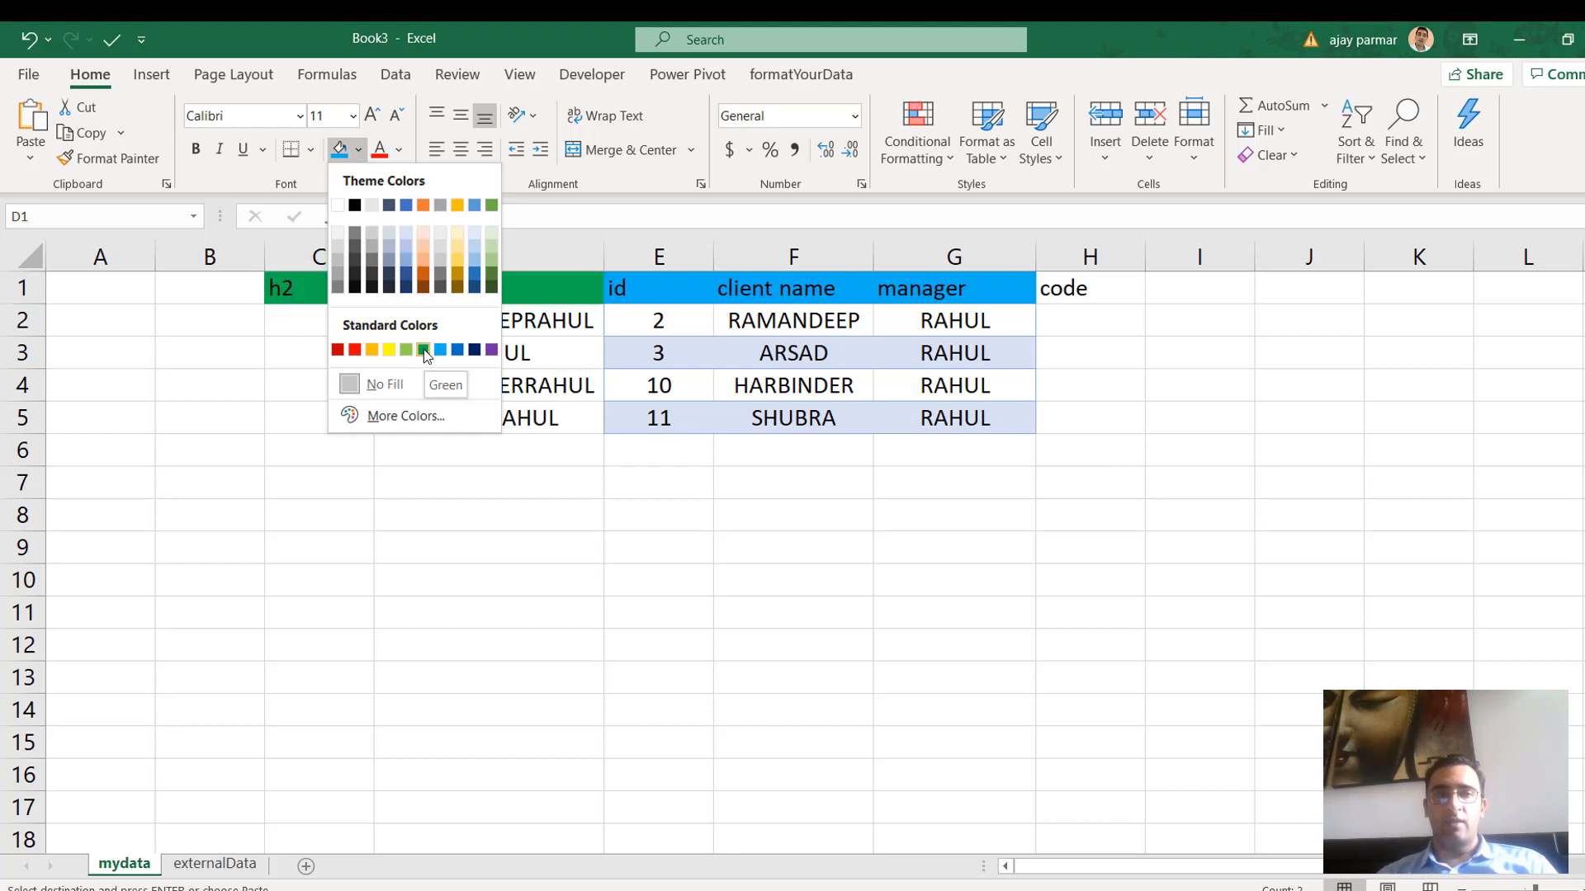
{"action": "left_click", "coordinate": [355, 351]}
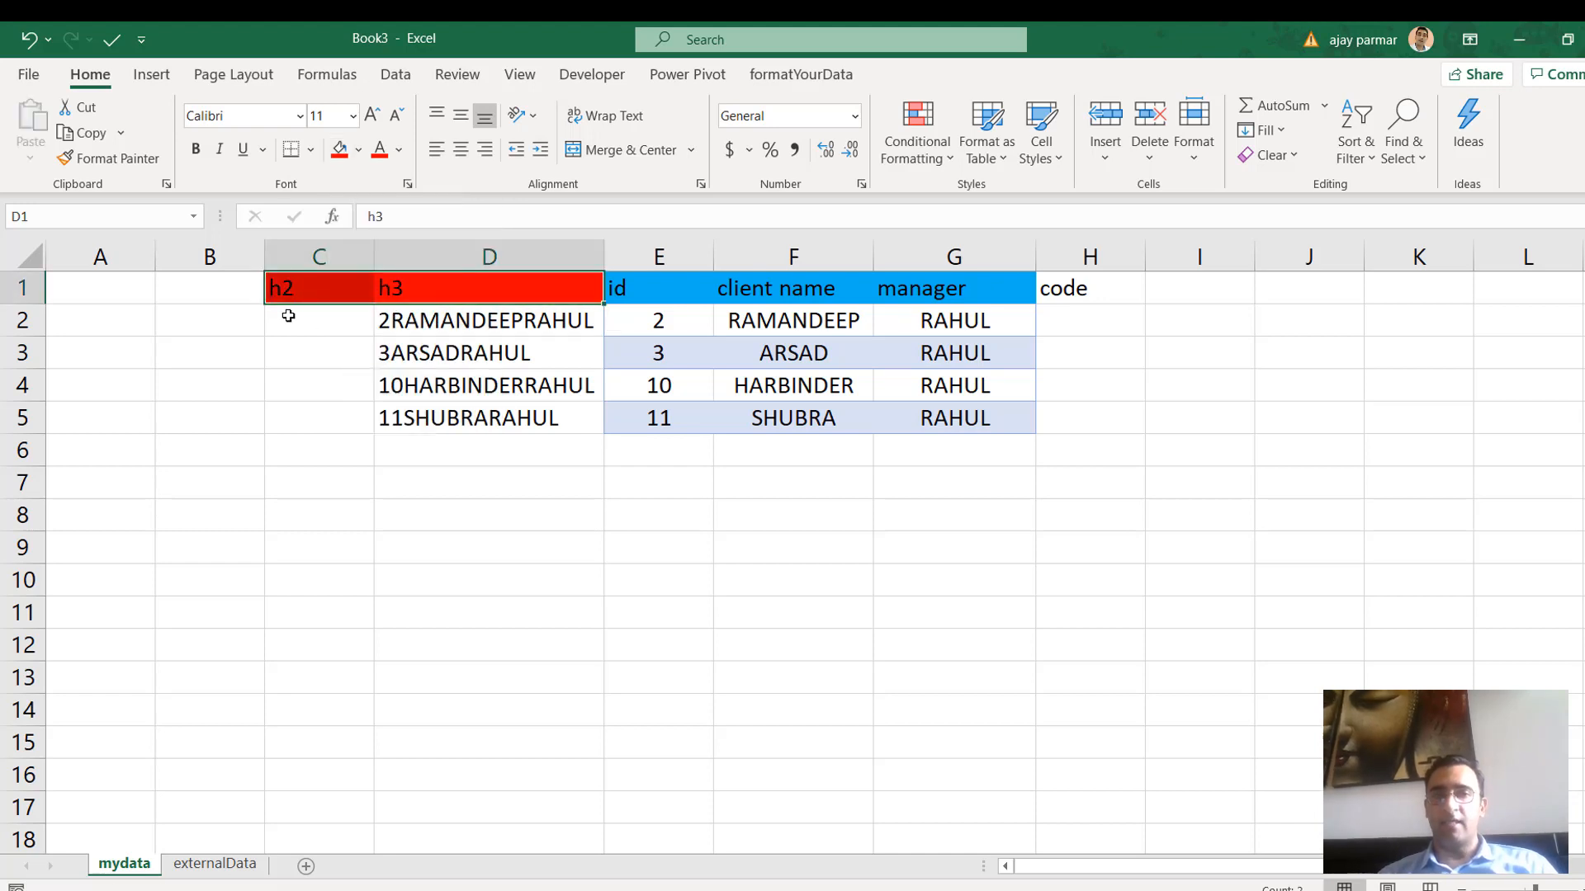
{"action": "left_click", "coordinate": [511, 329]}
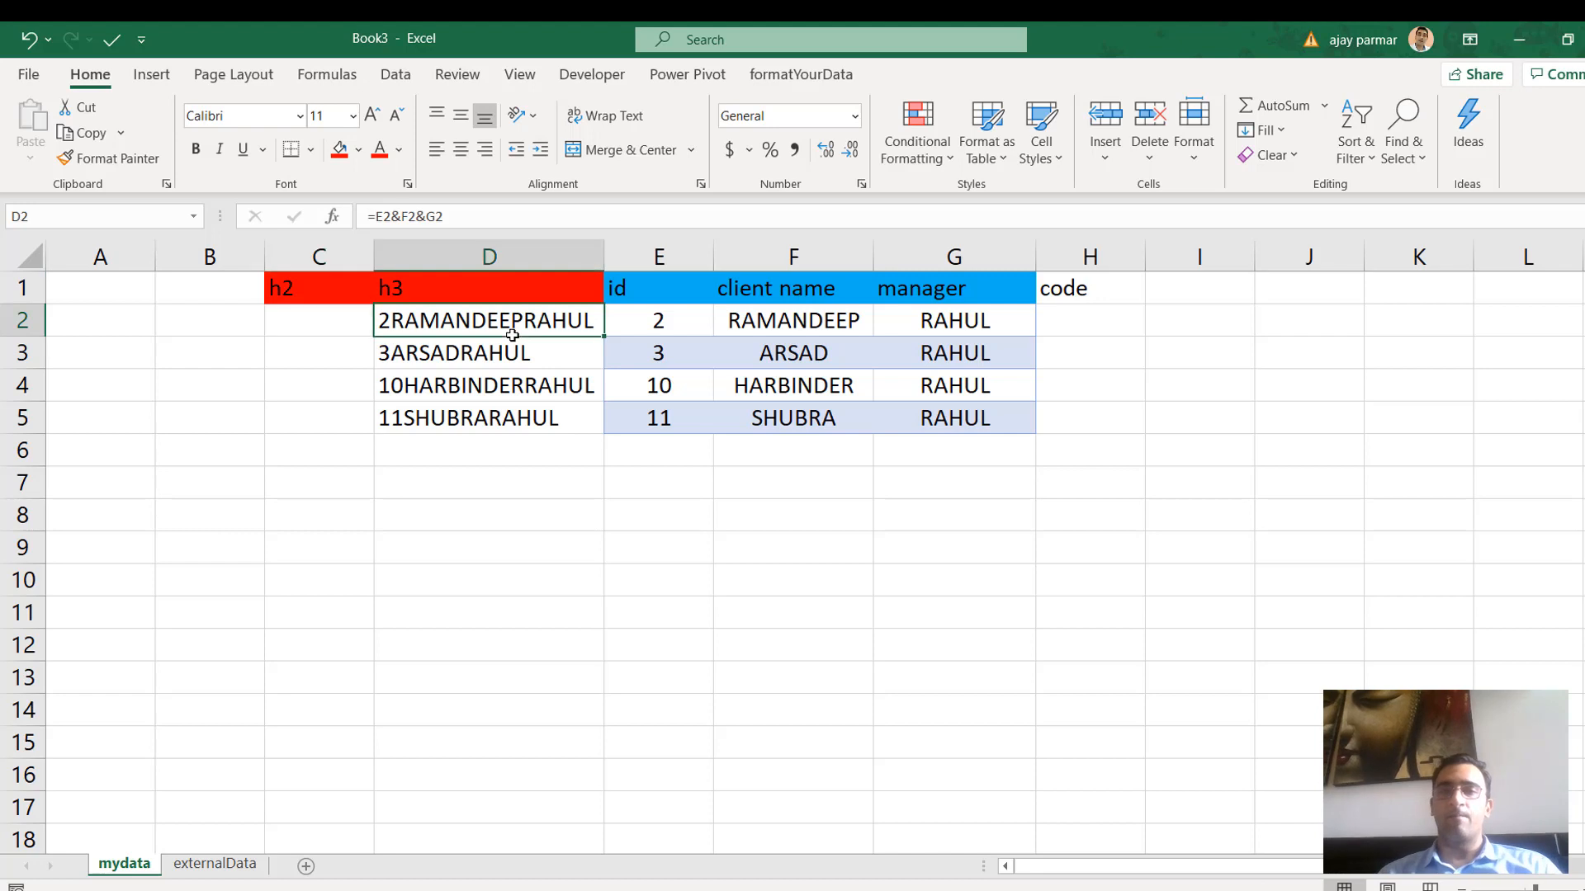
{"action": "left_click", "coordinate": [676, 291]}
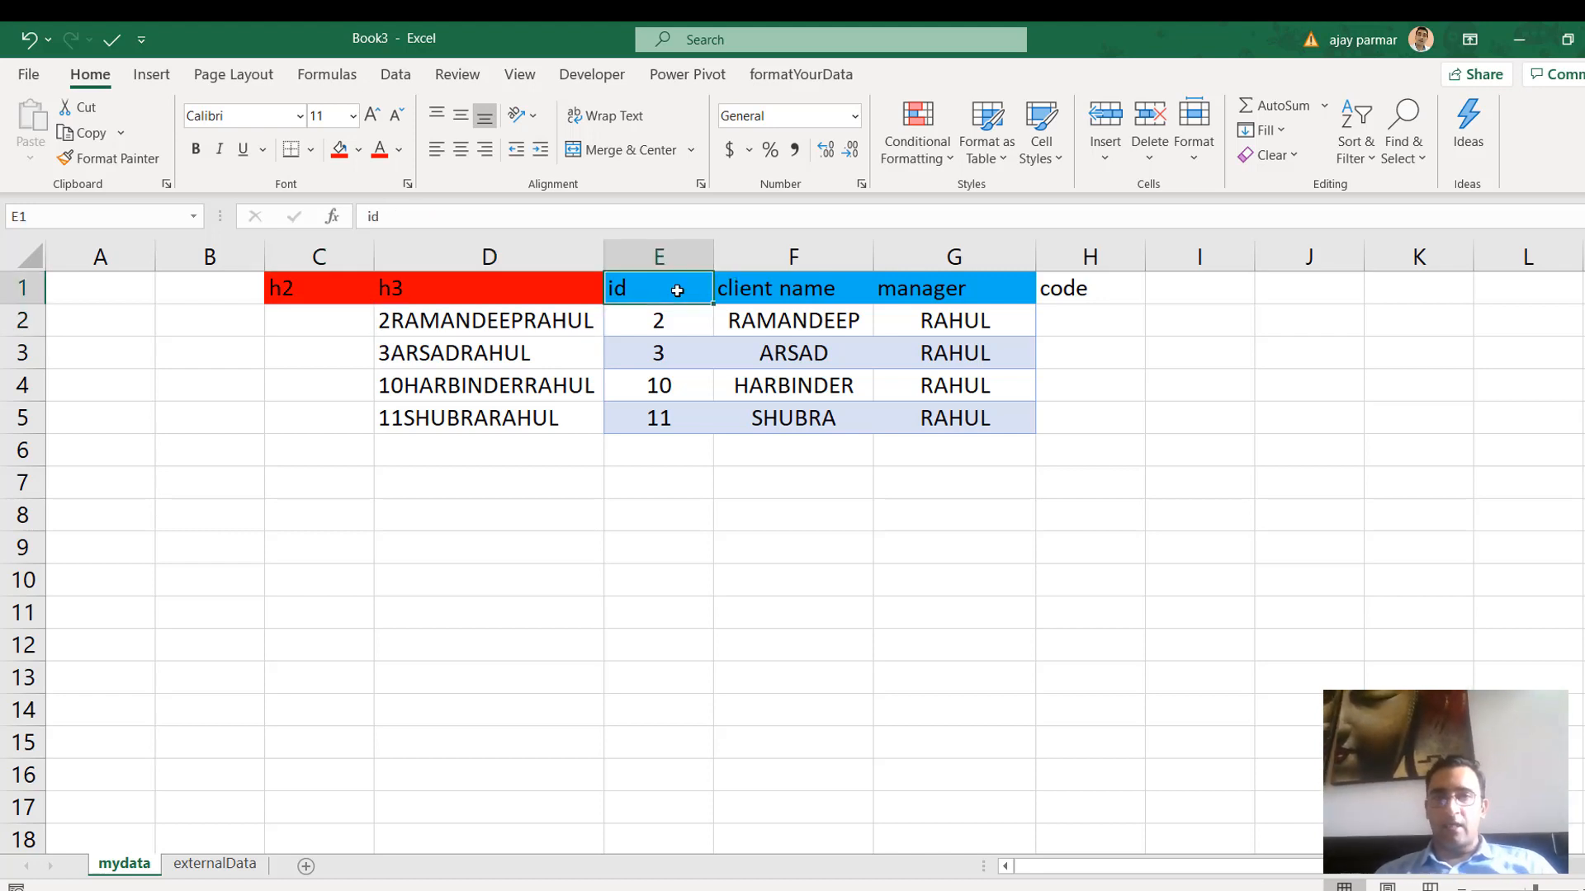
Add the header h3 in cell D1 of the externalData sheet
{"action": "left_click", "coordinate": [231, 866]}
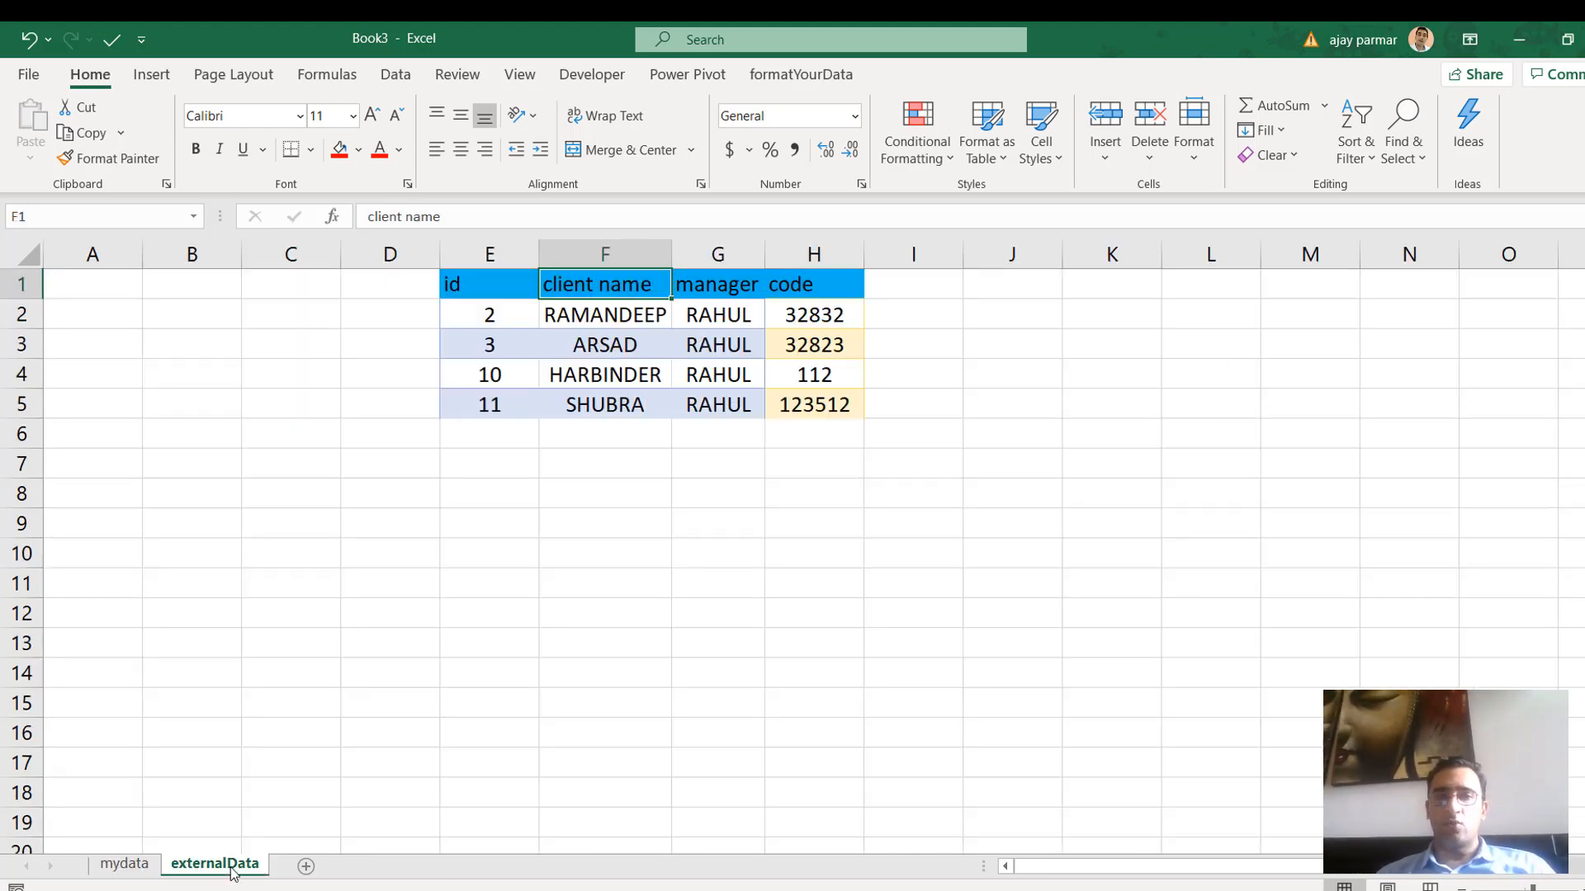
{"action": "left_click", "coordinate": [375, 290]}
{"action": "type", "text": "h"}
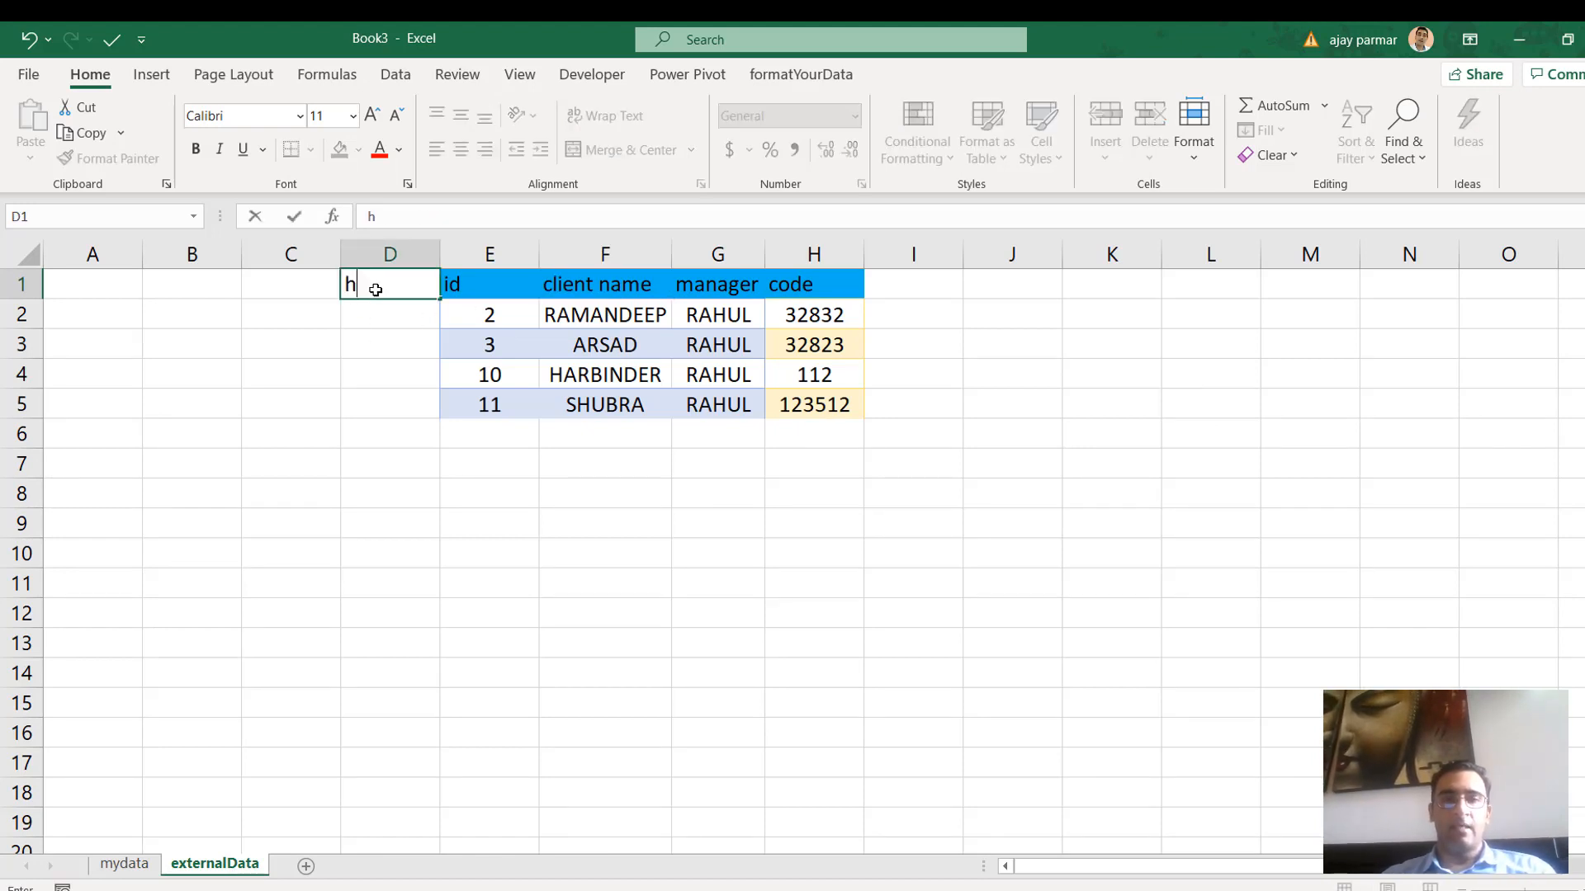
{"action": "type", "text": "3"}
{"action": "key", "text": "Return"}
Enter =E2&F2&G2 in D2 to join the id, client name and manager into one key
{"action": "type", "text": "="}
{"action": "key", "text": "Right"}
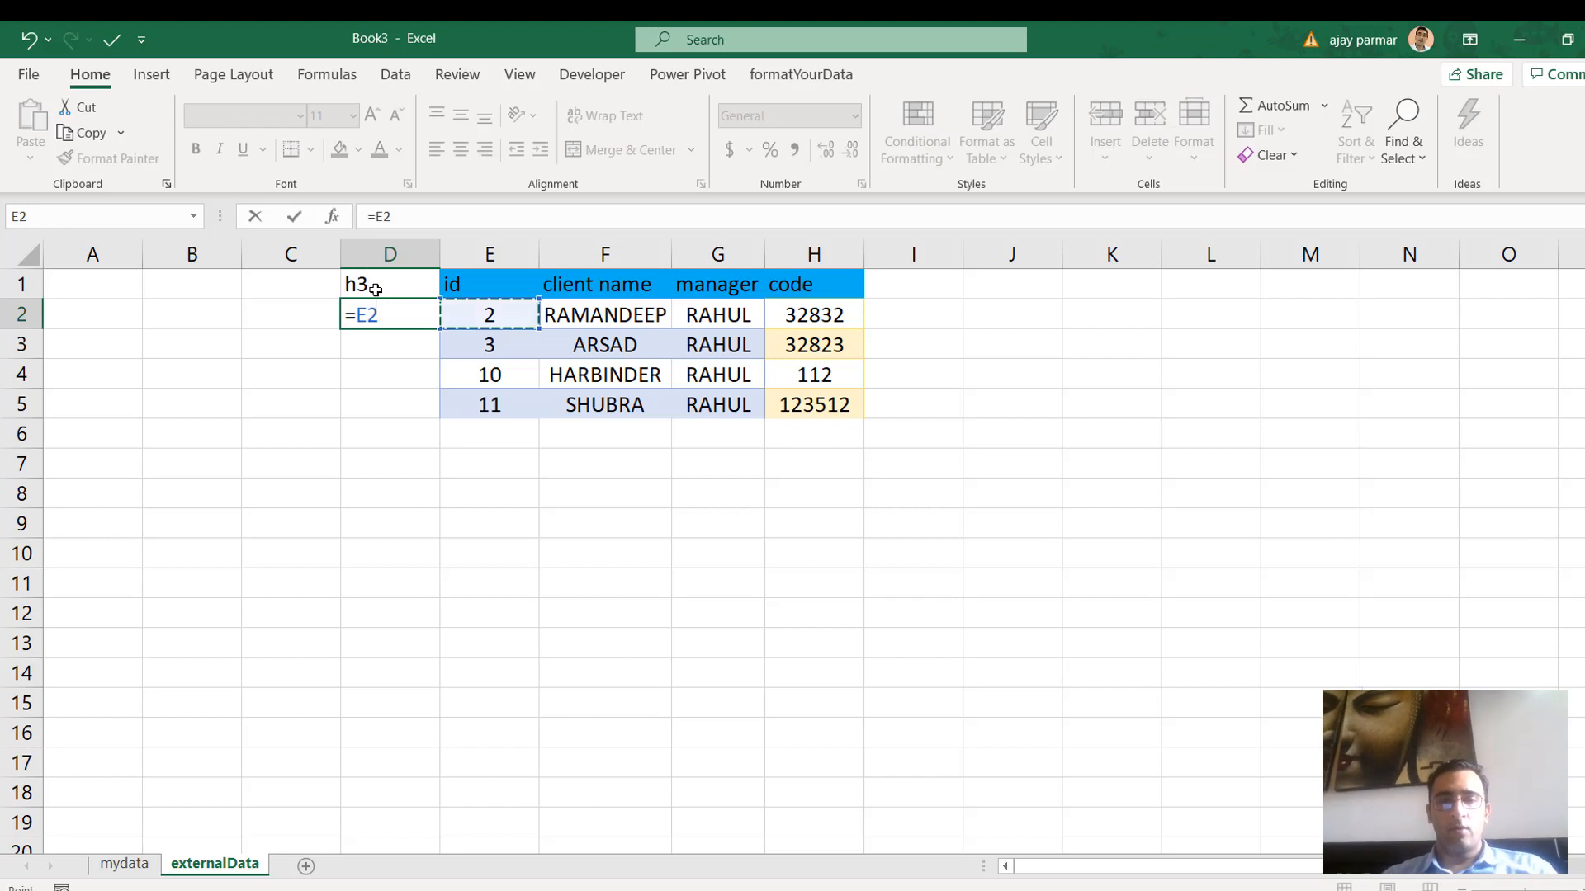
{"action": "type", "text": "&"}
{"action": "key", "text": "Right"}
{"action": "key", "text": "Right"}
{"action": "type", "text": "&"}
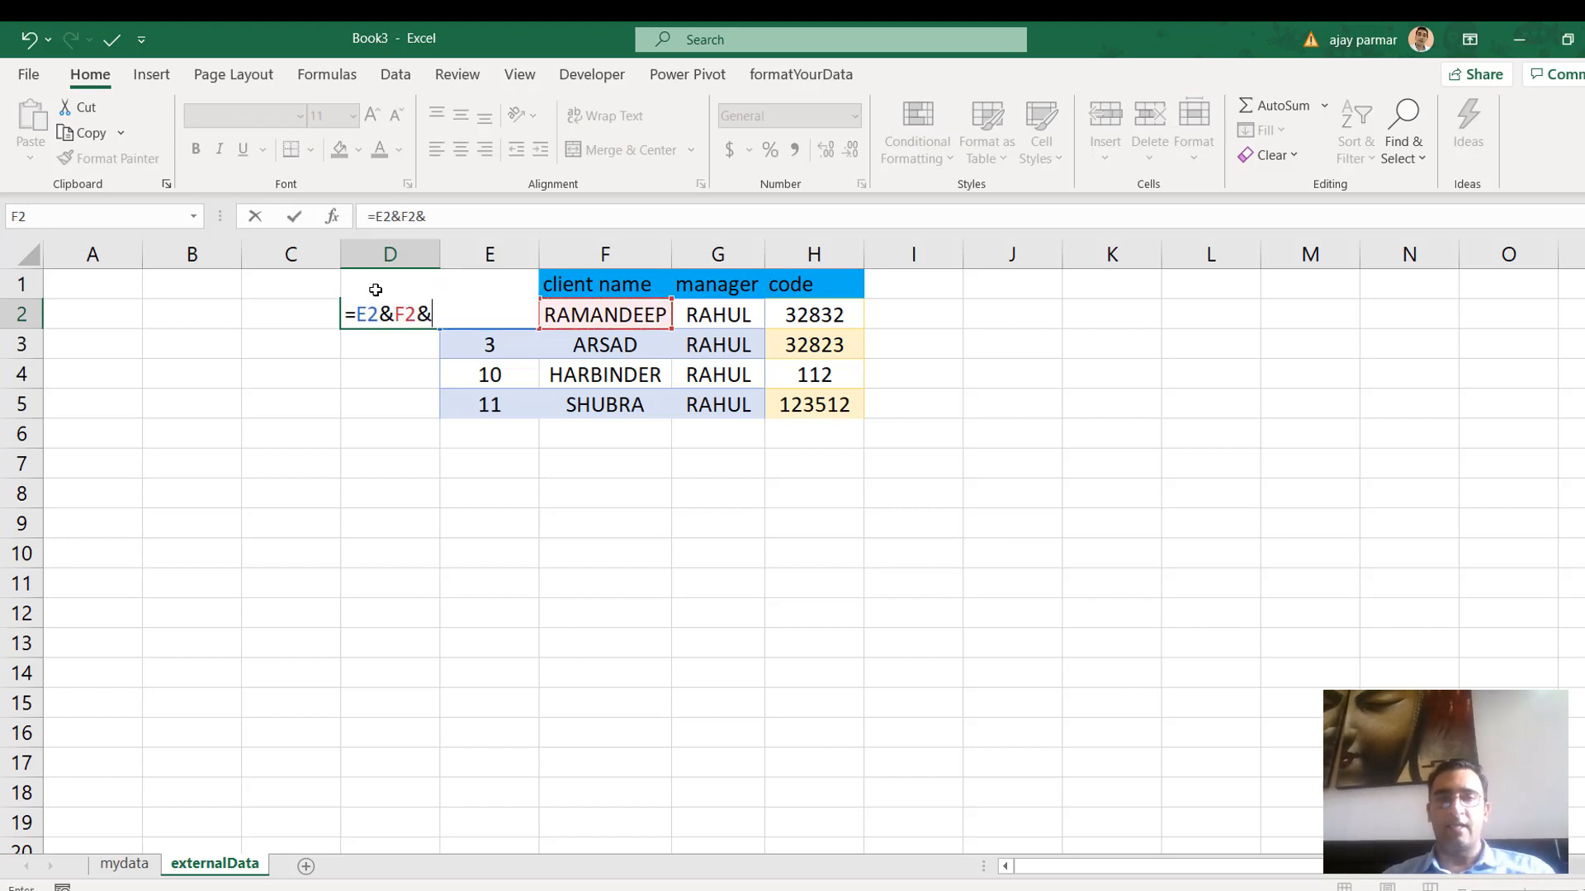
{"action": "key", "text": "Right"}
{"action": "key", "text": "Right"}
{"action": "key", "text": "Right"}
{"action": "key", "text": "Return"}
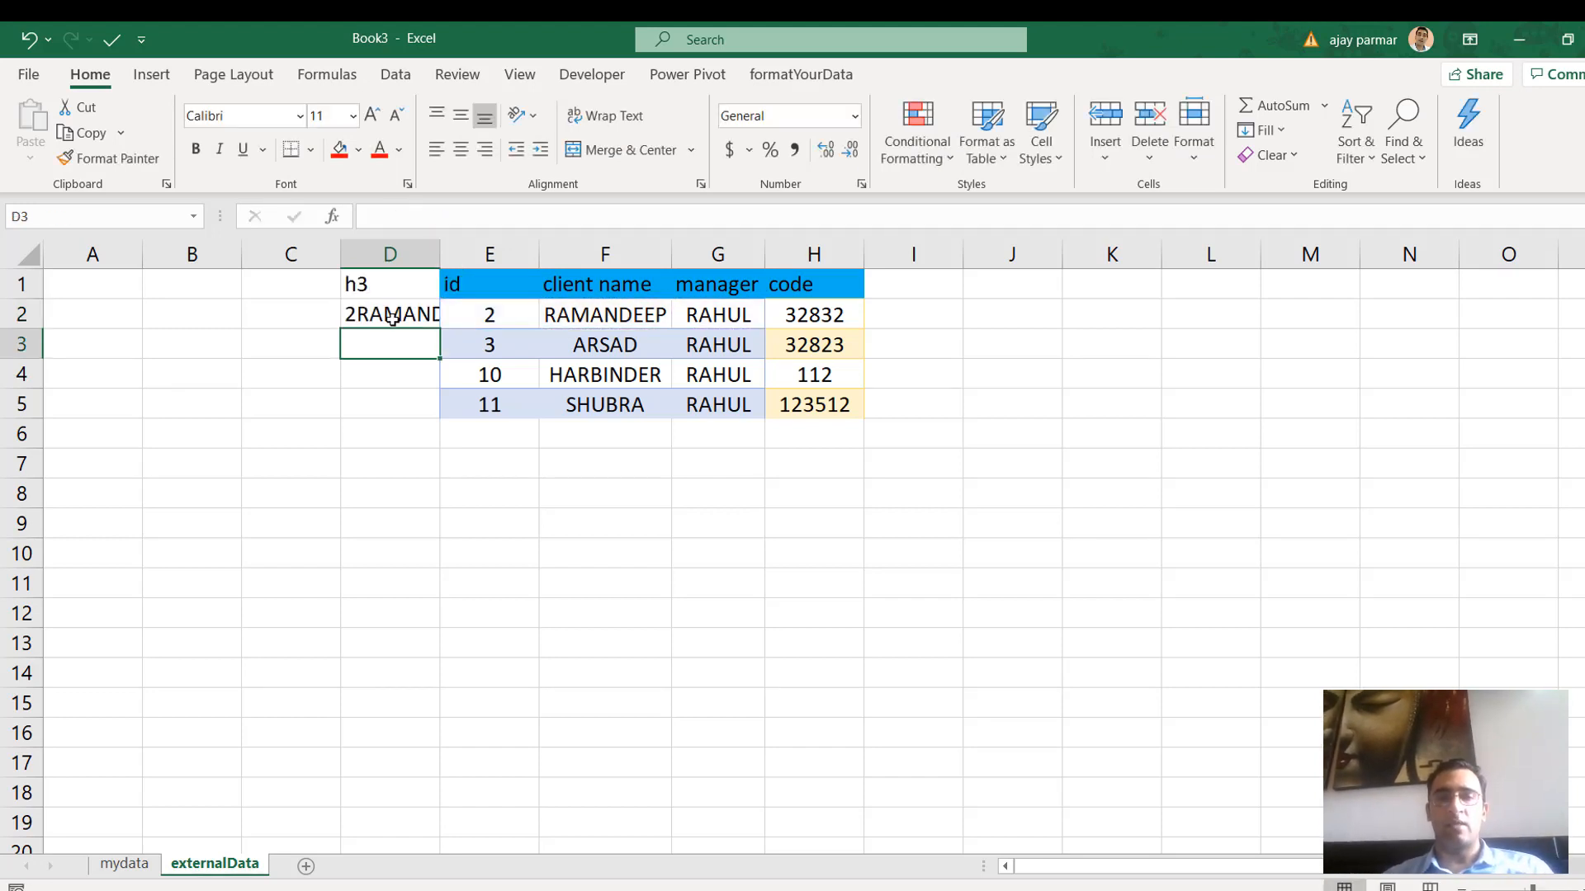
Fill the joined-key formula from D2 down to D5 and autofit column D
{"action": "left_click", "coordinate": [392, 318]}
{"action": "left_click_drag", "start_coordinate": [438, 329], "coordinate": [437, 416]}
{"action": "left_click_drag", "start_coordinate": [439, 258], "coordinate": [438, 258]}
{"action": "double_click", "coordinate": [439, 258]}
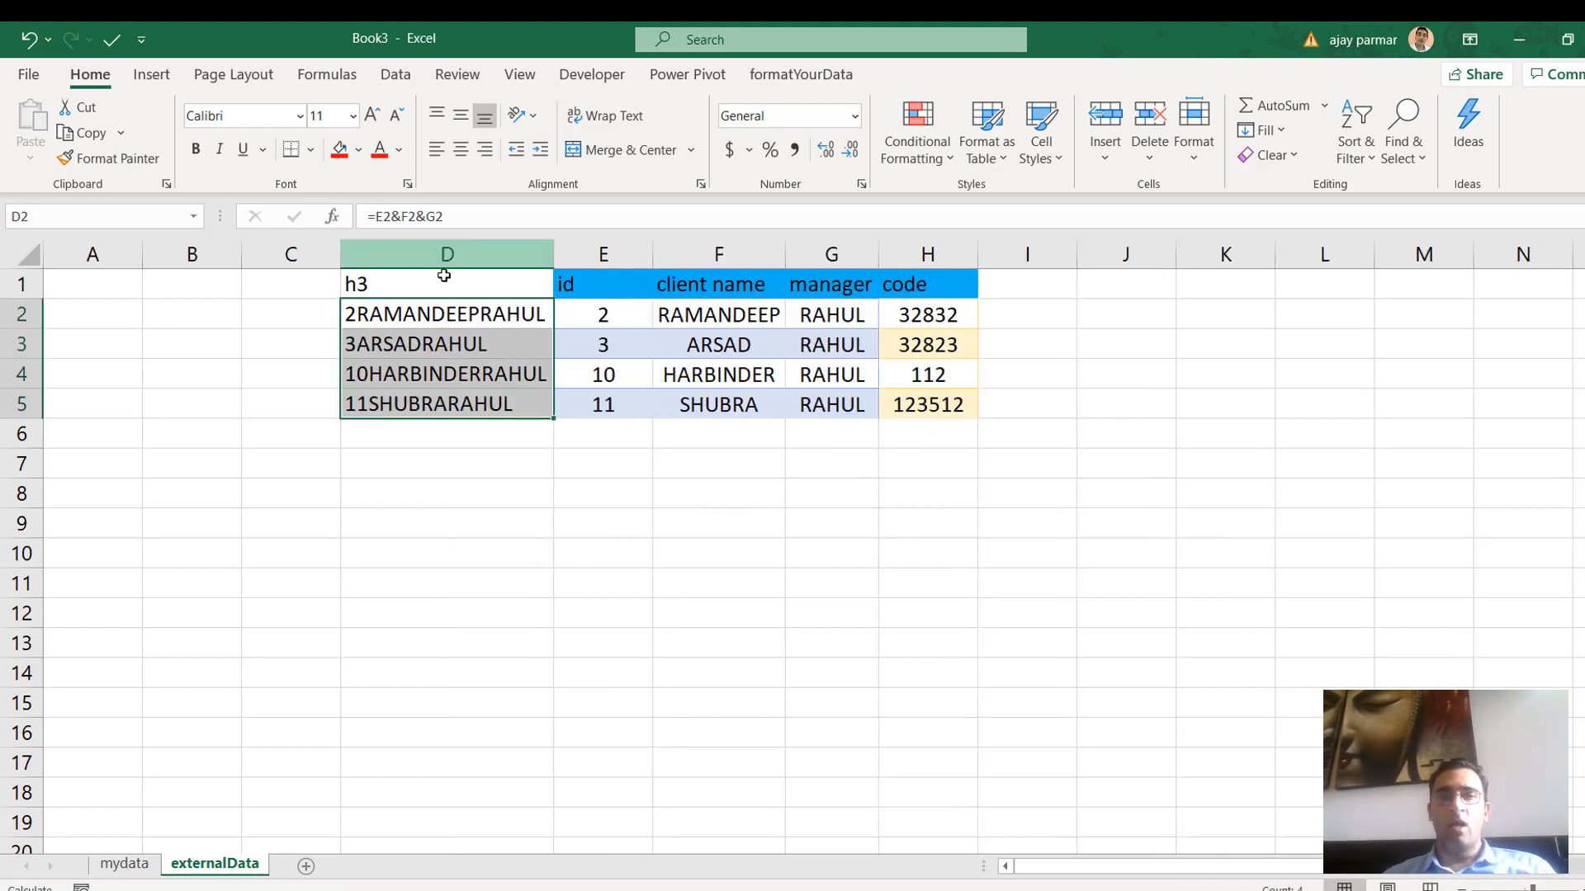
{"action": "left_click", "coordinate": [412, 314]}
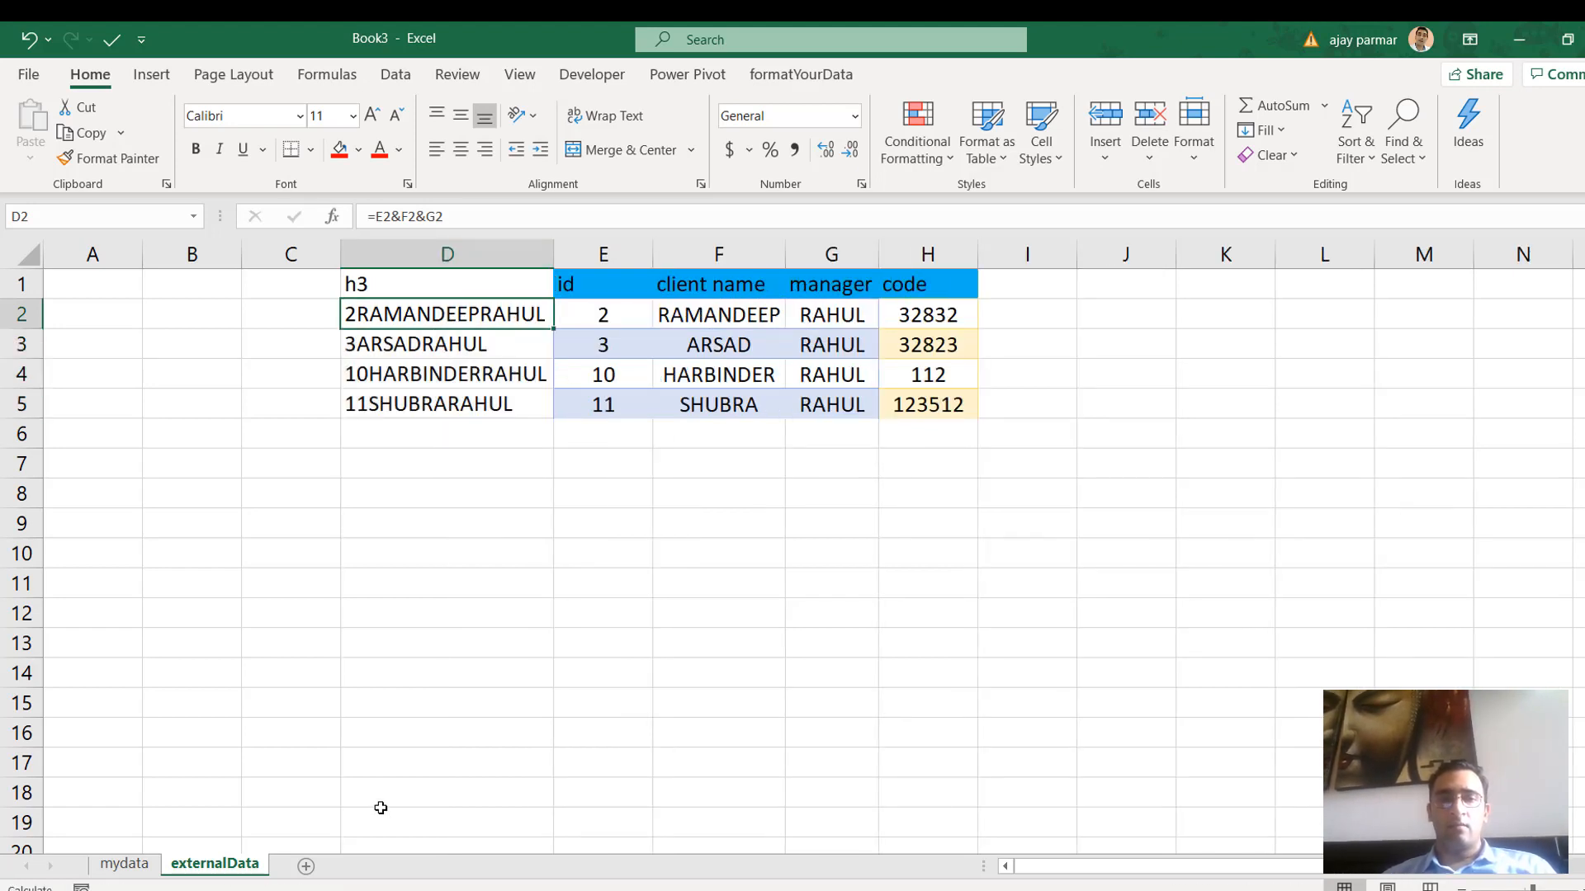
Review the mydata sheet's joined keys in column D against the id, client name, manager and code columns
{"action": "left_click", "coordinate": [131, 866]}
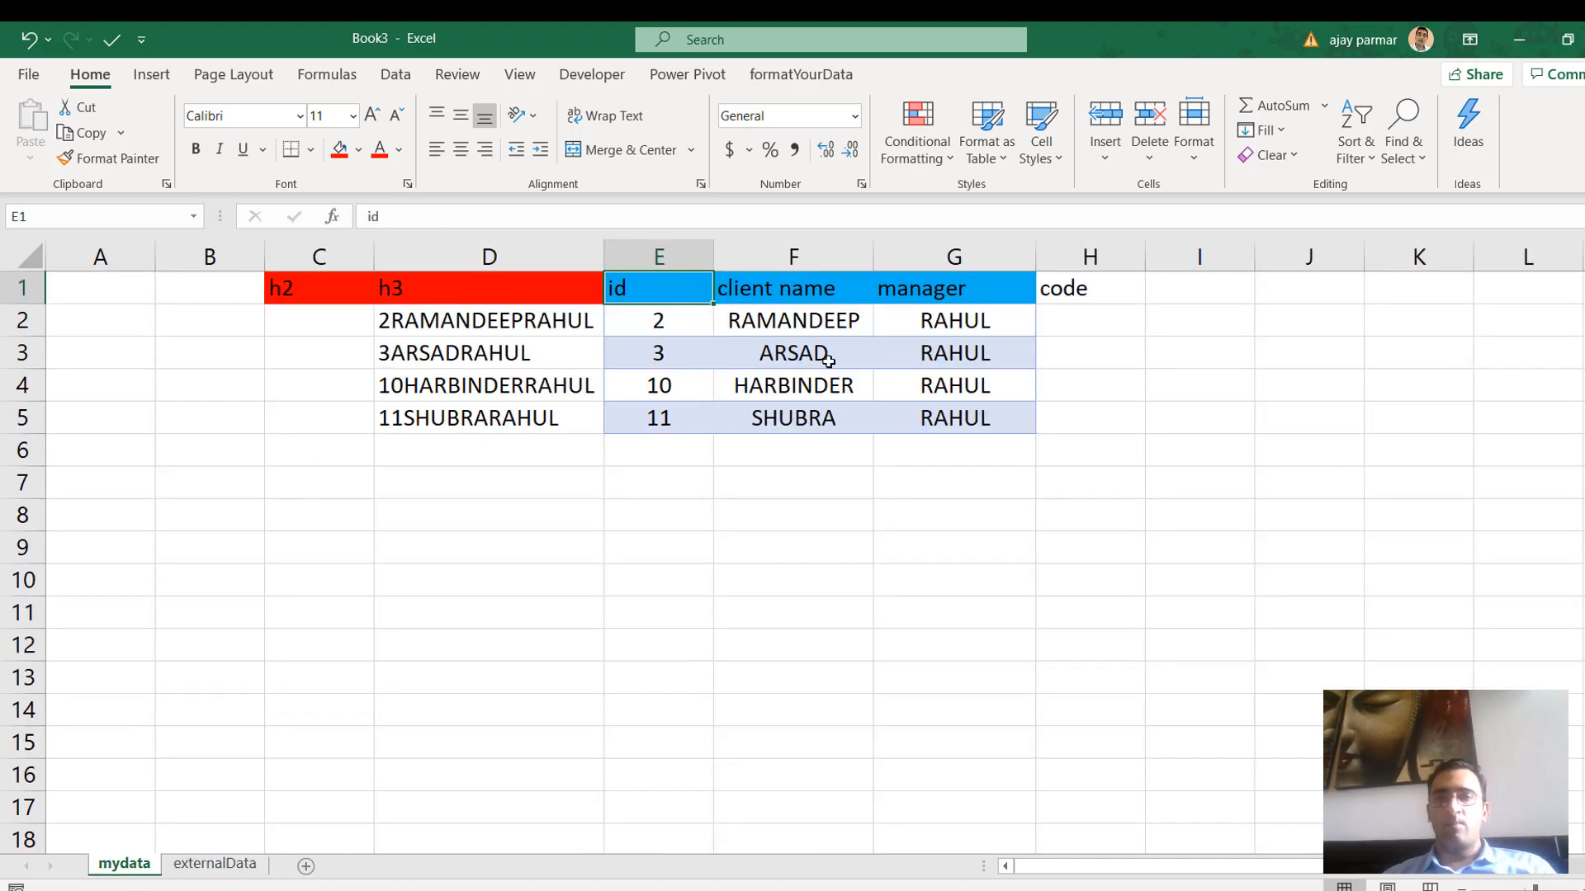
{"action": "left_click", "coordinate": [1090, 321]}
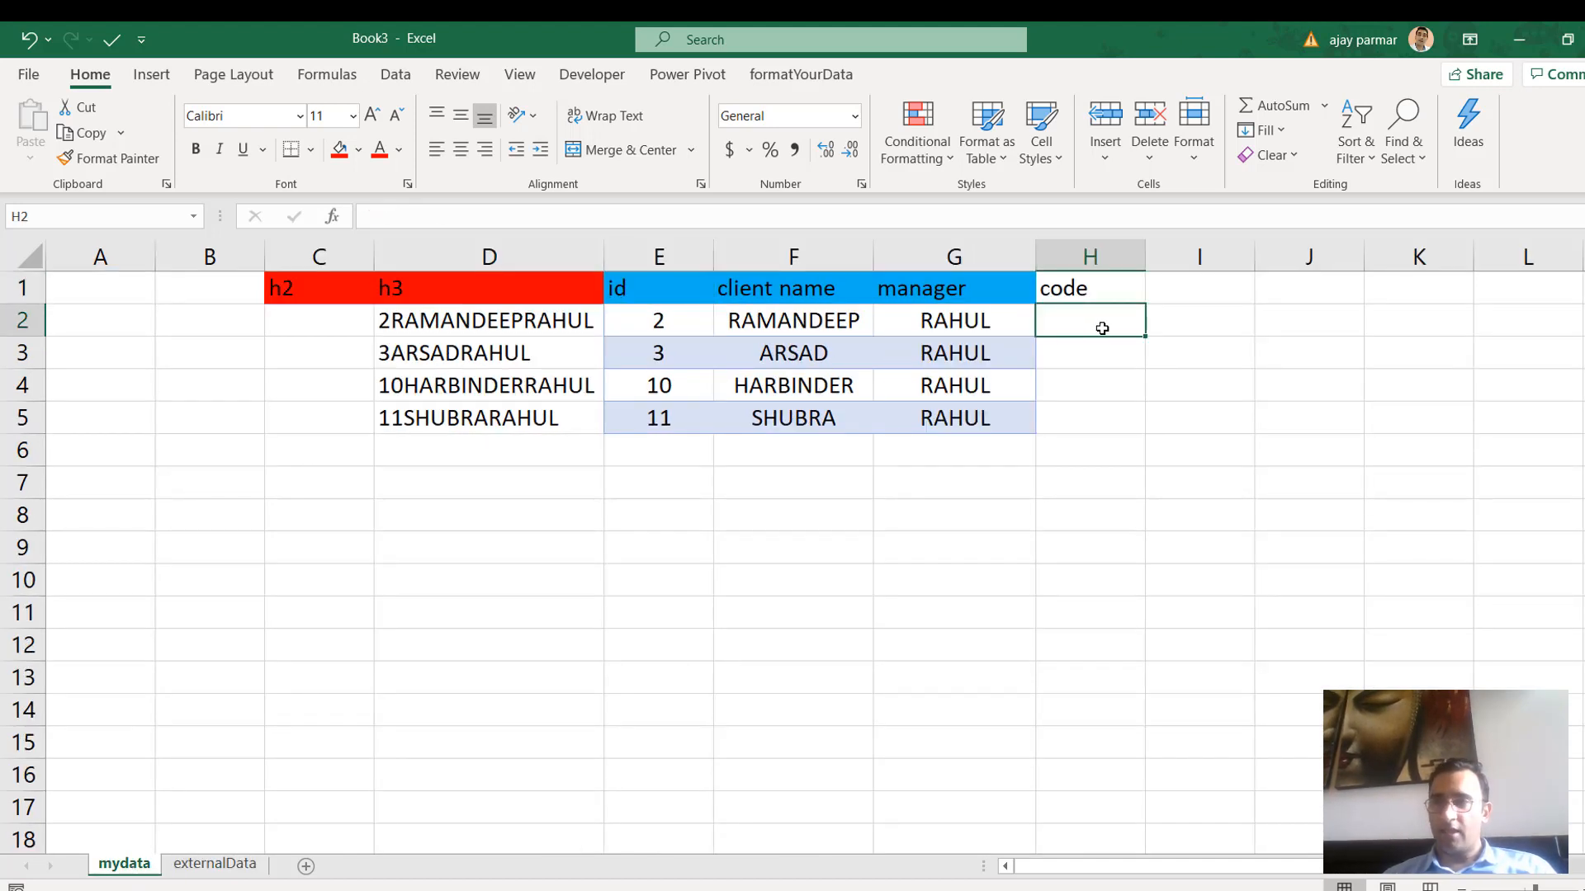
{"action": "left_click", "coordinate": [443, 320]}
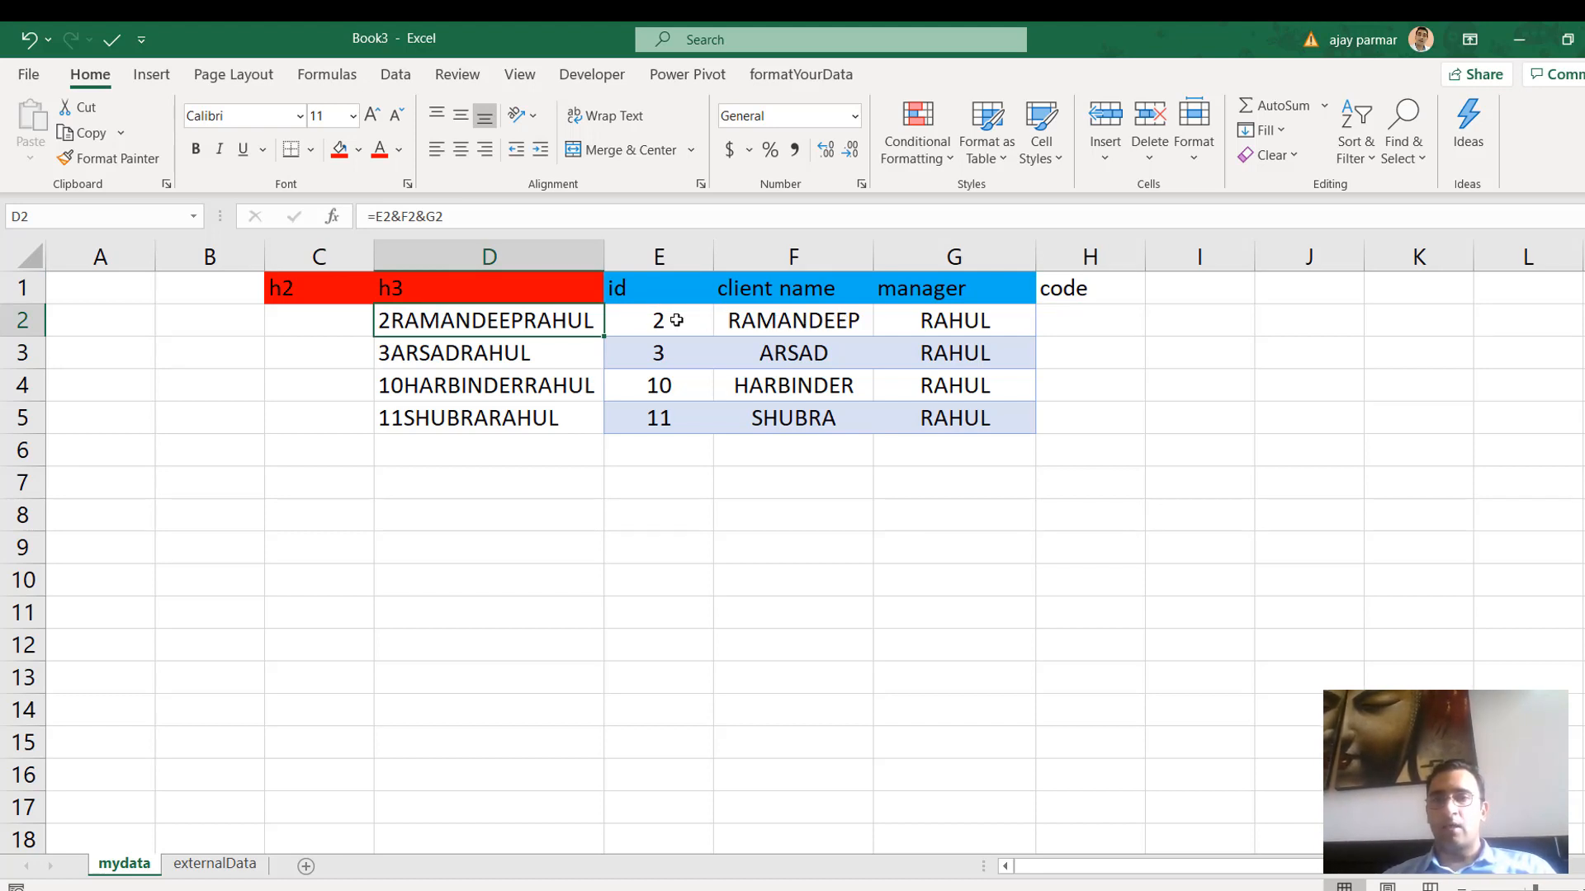
{"action": "left_click_drag", "start_coordinate": [677, 320], "coordinate": [787, 322]}
{"action": "left_click", "coordinate": [787, 322]}
{"action": "left_click", "coordinate": [661, 328]}
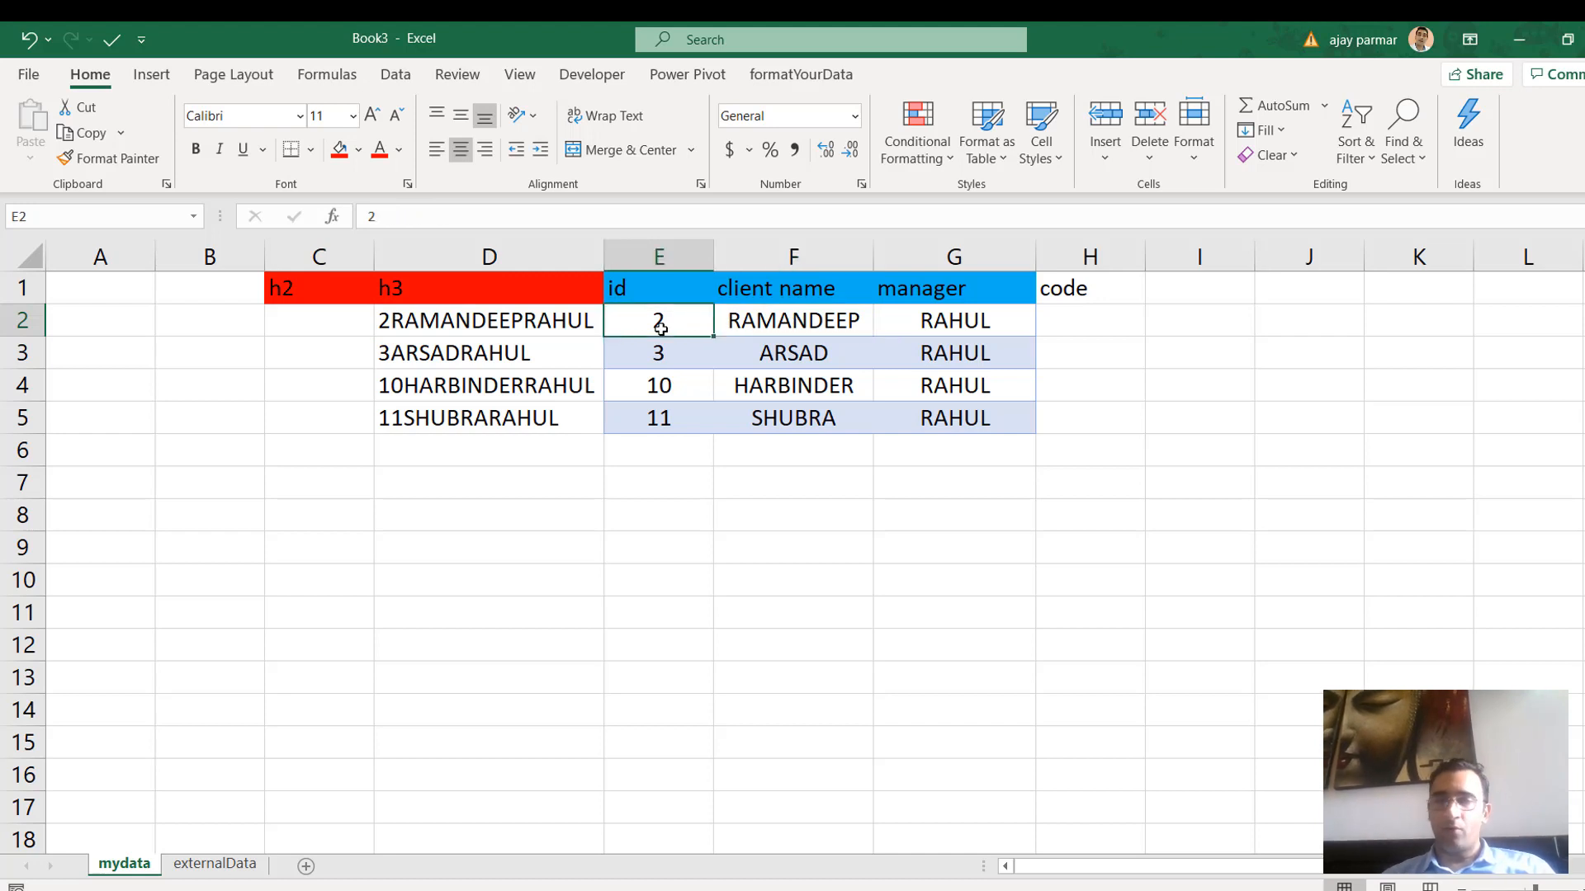
{"action": "left_click", "coordinate": [488, 419]}
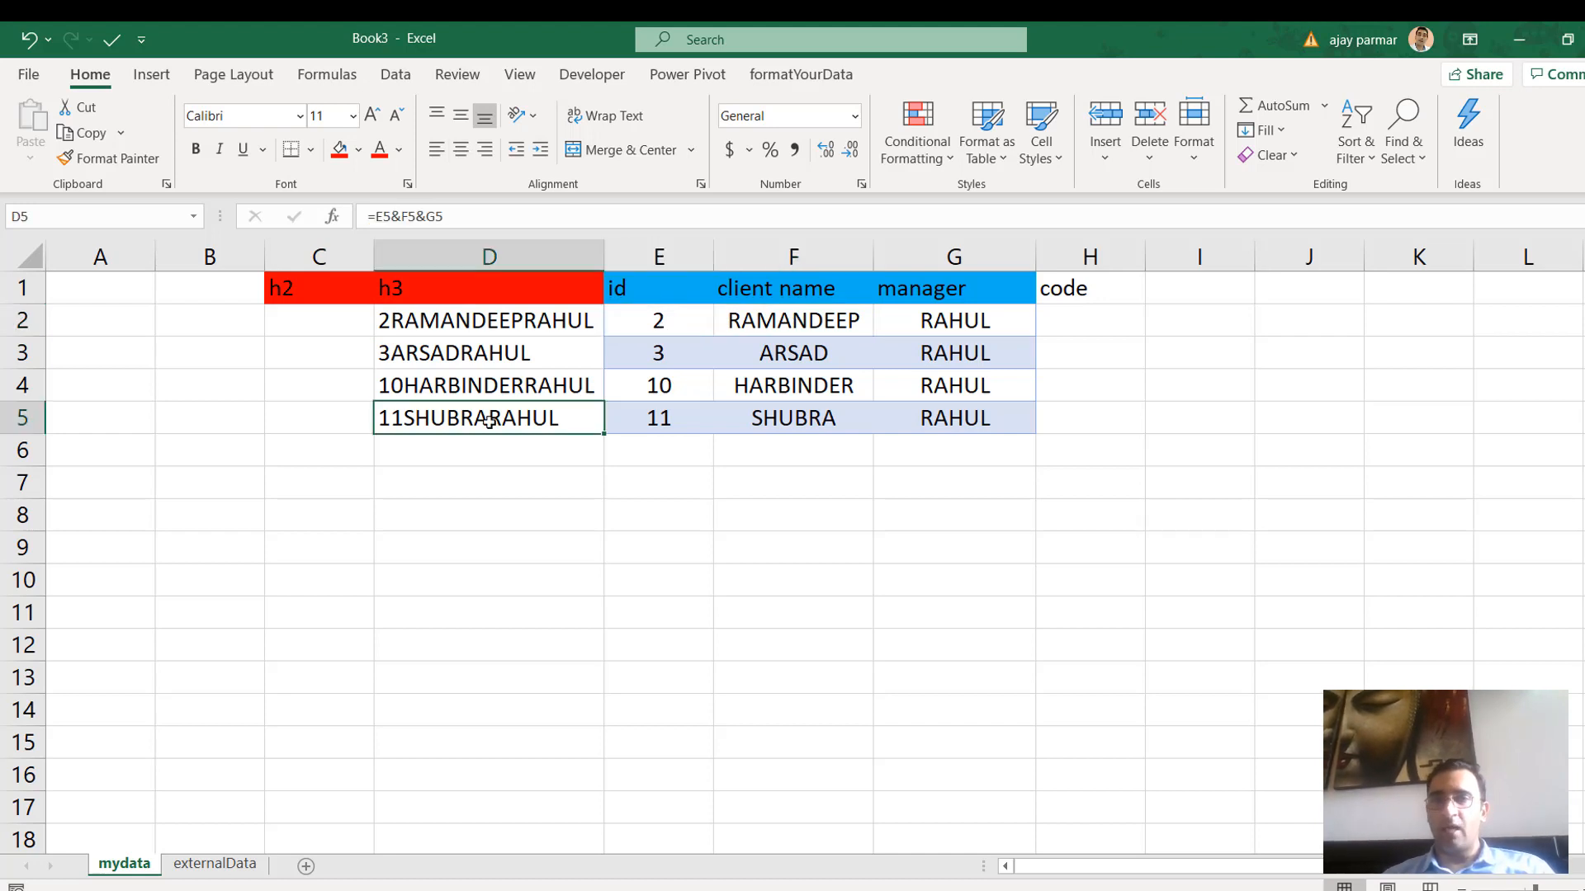
{"action": "left_click", "coordinate": [1084, 311]}
{"action": "left_click", "coordinate": [1080, 405], "text": "shift"}
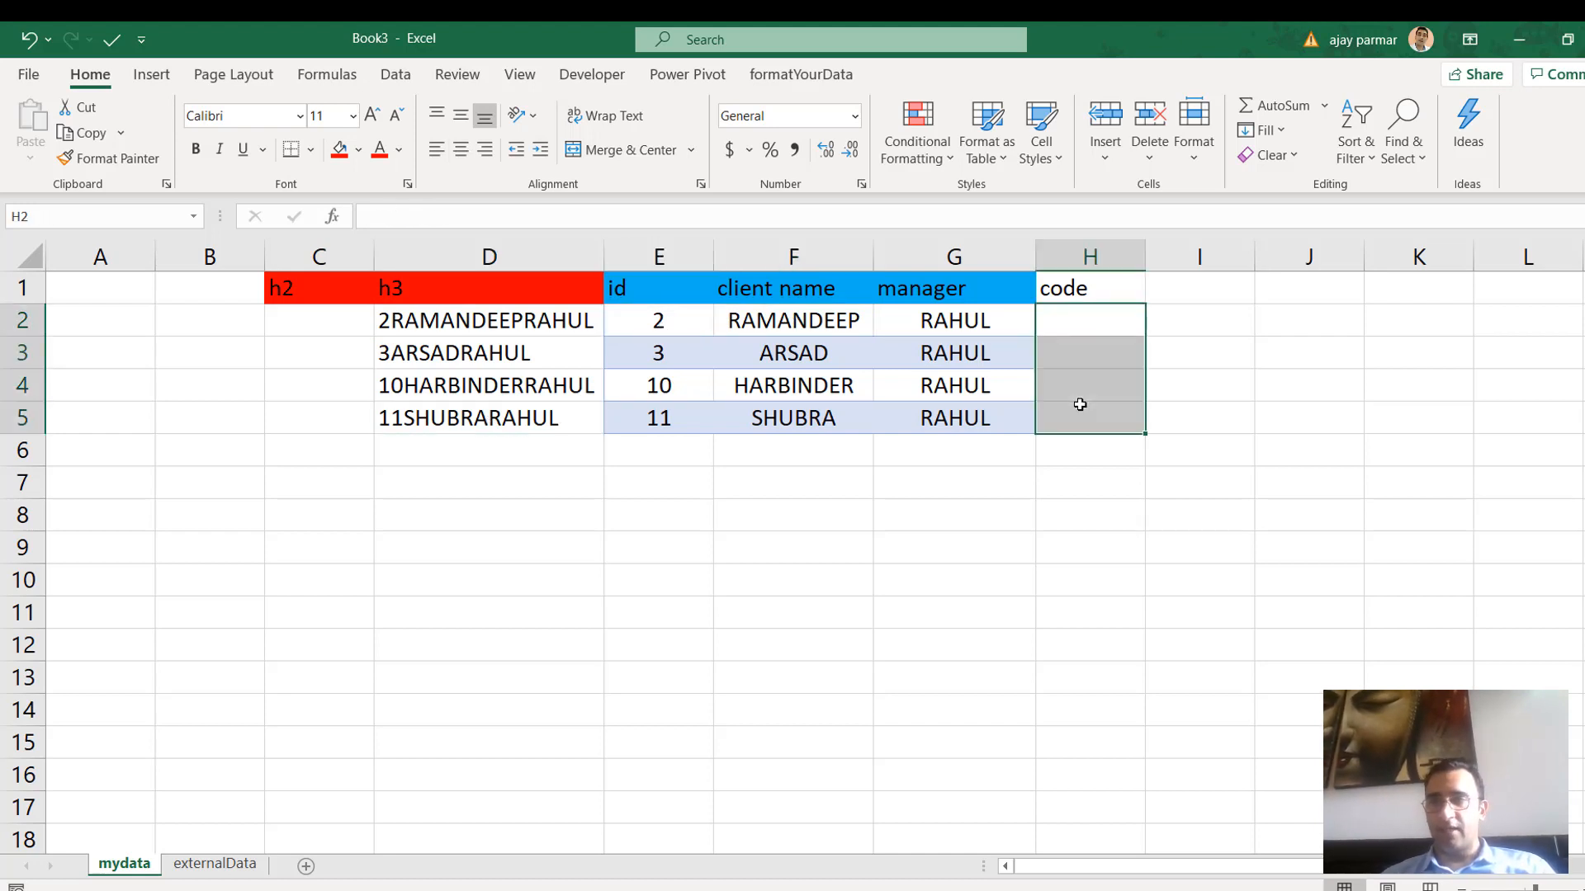
{"action": "left_click", "coordinate": [485, 308]}
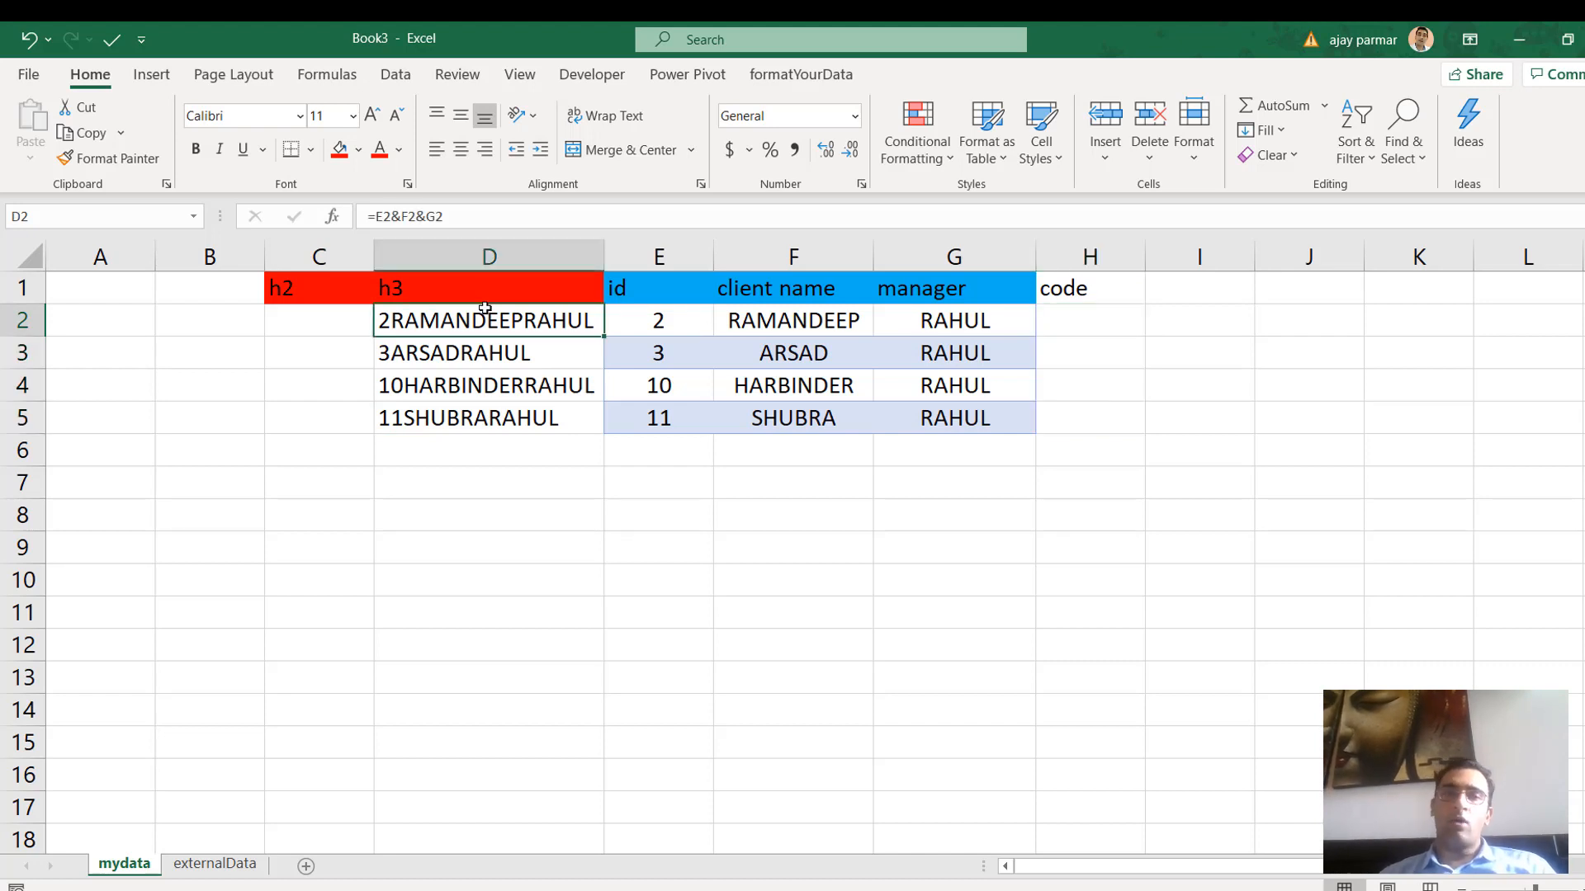
{"action": "left_click", "coordinate": [777, 322]}
{"action": "left_click", "coordinate": [674, 326]}
{"action": "left_click", "coordinate": [814, 327], "text": "shift"}
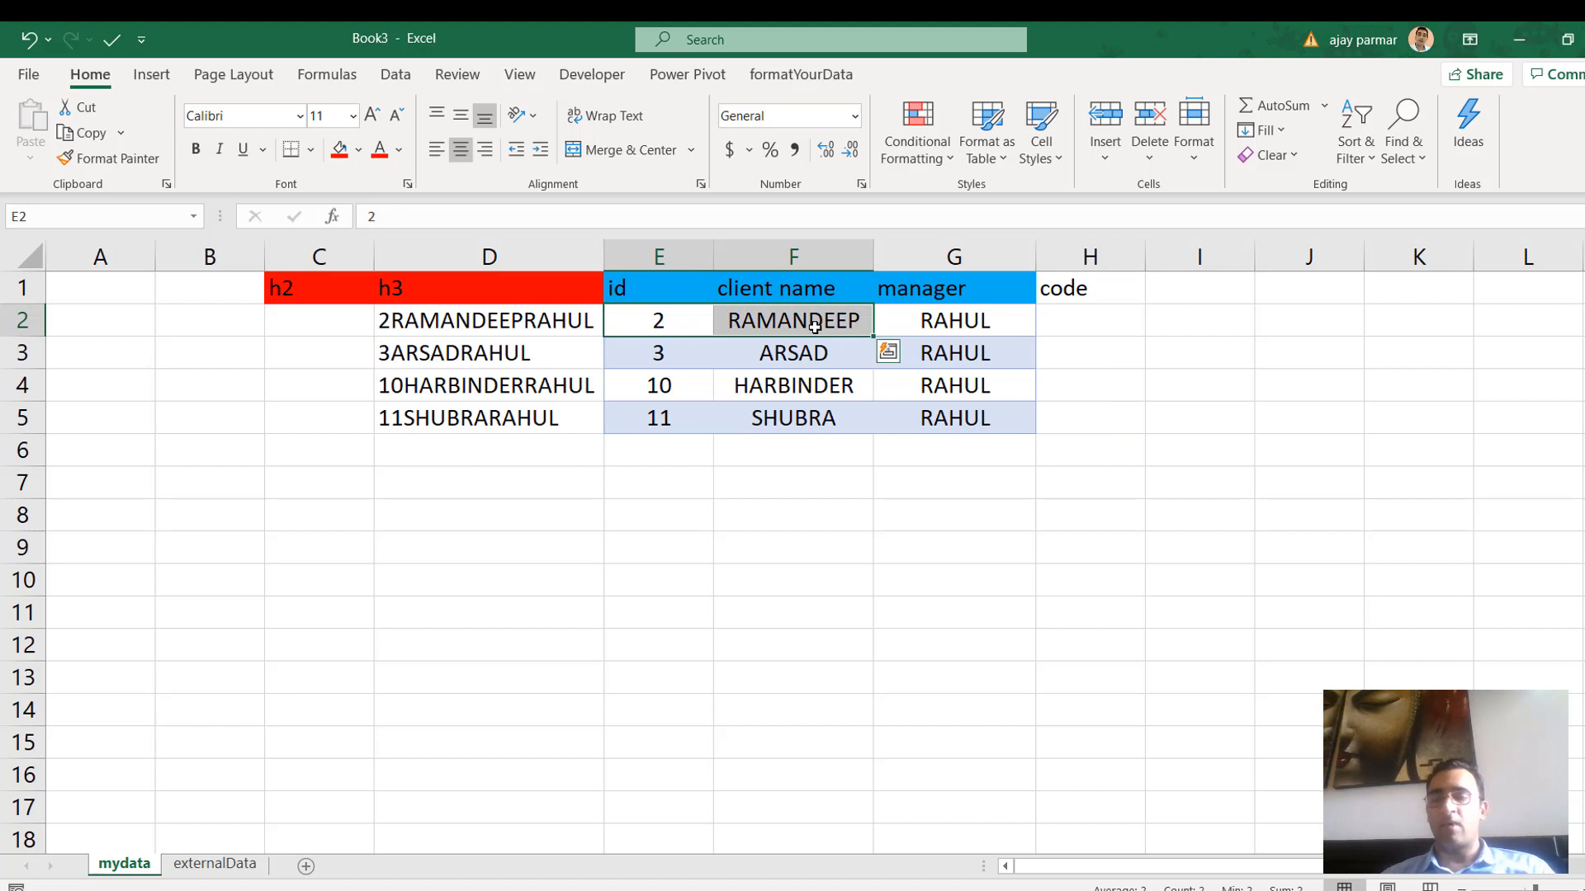
{"action": "left_click", "coordinate": [1040, 321]}
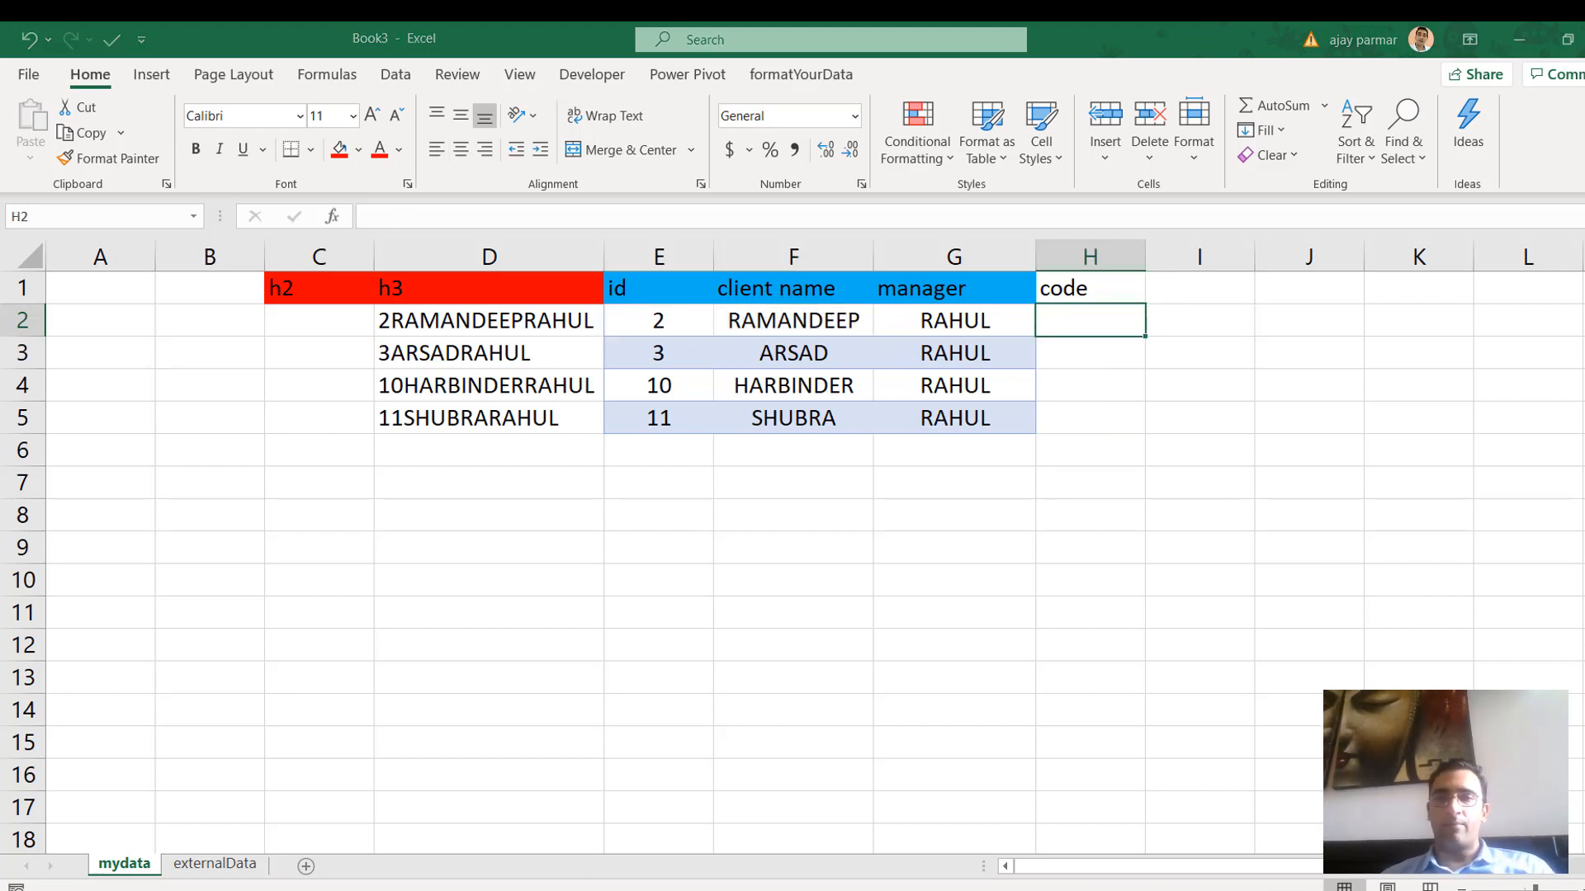
Switch to Book1 and clear the MANAGER filter to show all records
{"action": "key", "text": "alt+Tab"}
{"action": "key", "text": "alt+a"}
{"action": "key", "text": "c"}
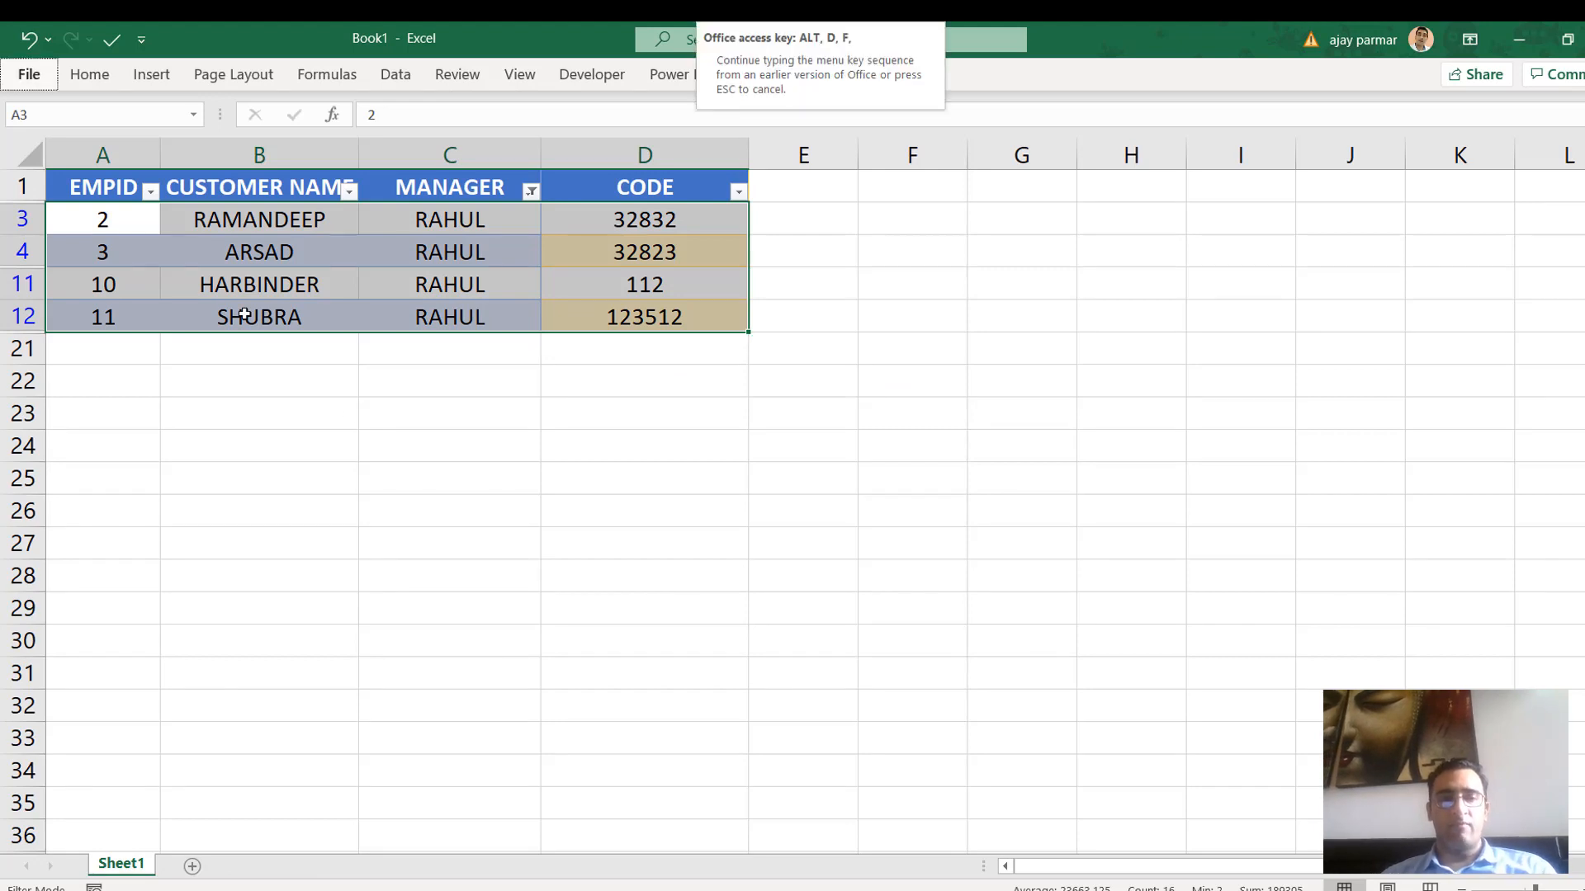
Examine the EMPID, customer name and manager values in rows 14 and 11 for a record to duplicate
{"action": "left_click", "coordinate": [95, 619]}
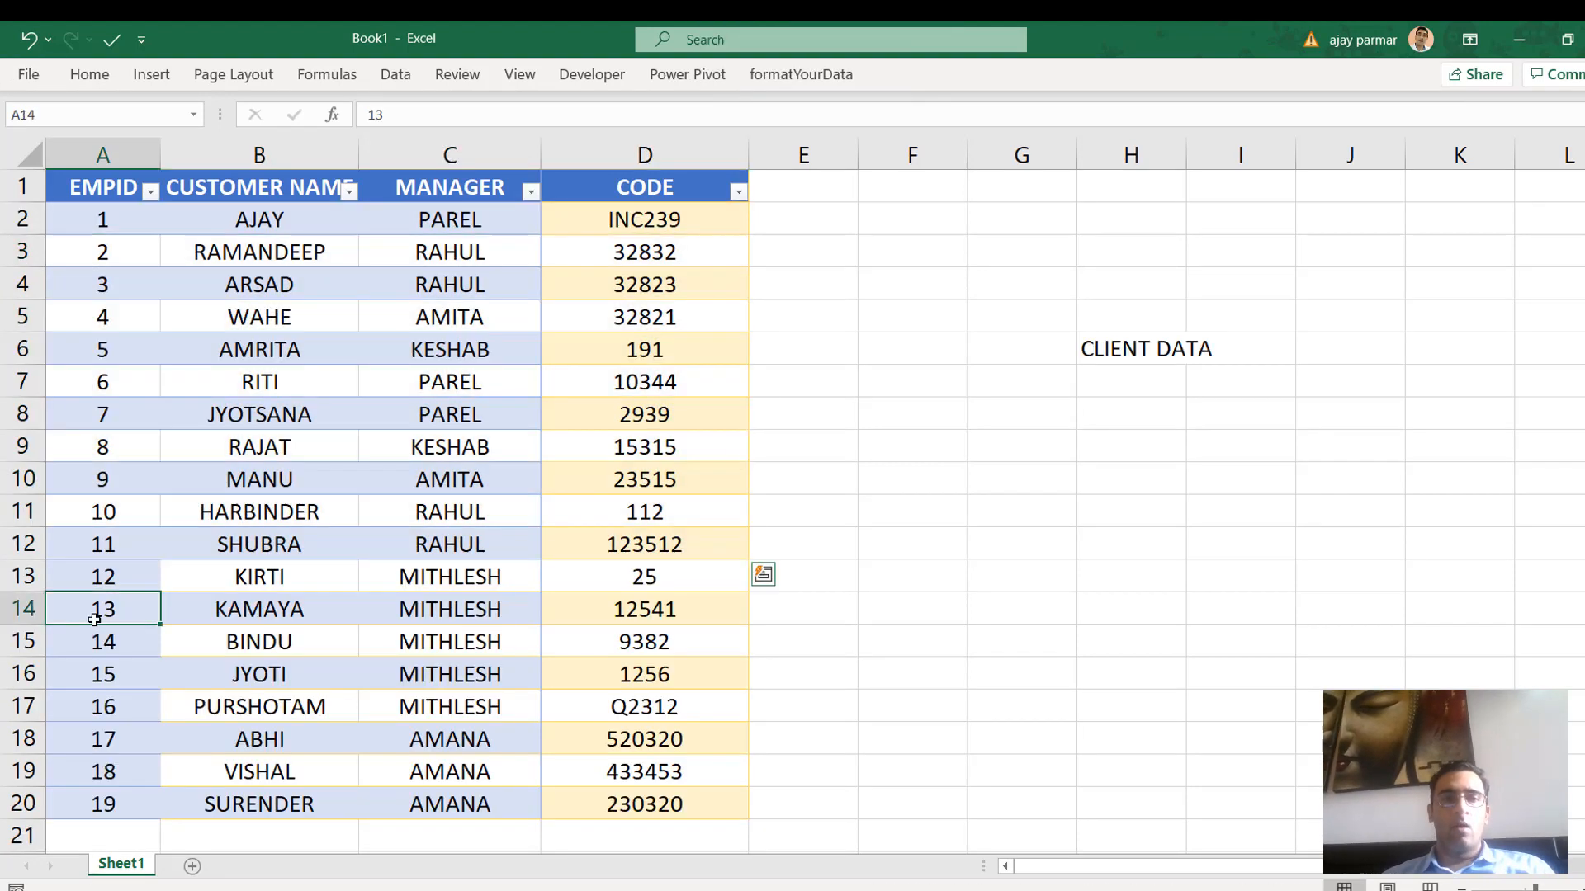
{"action": "key", "text": "Right"}
{"action": "key", "text": "Right"}
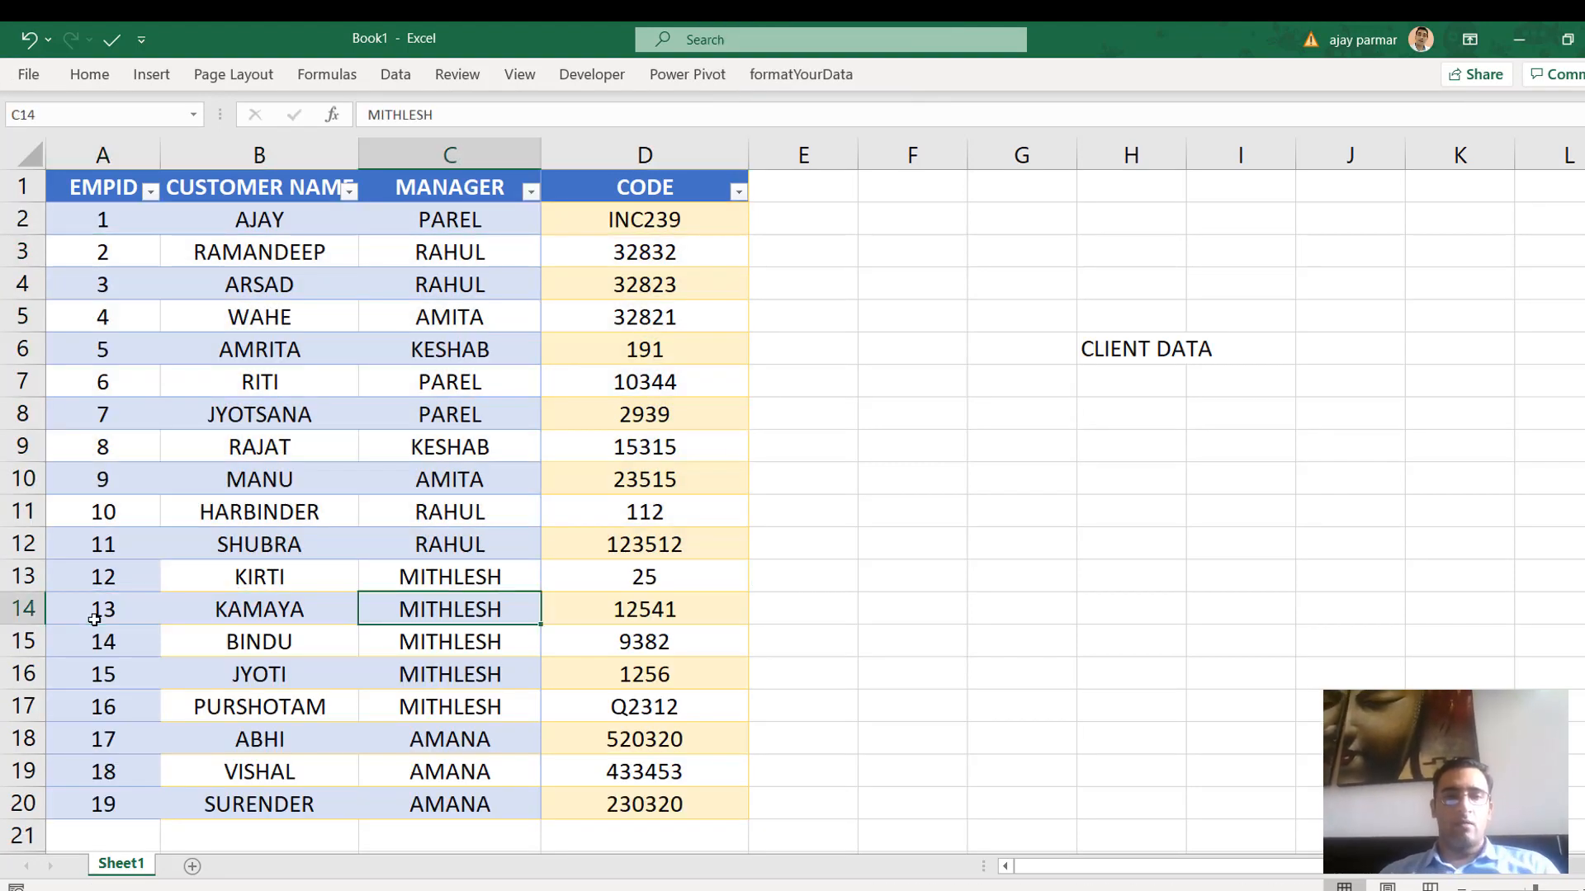
{"action": "key", "text": "Up"}
{"action": "key", "text": "Up"}
{"action": "key", "text": "Up"}
{"action": "key", "text": "Left"}
{"action": "key", "text": "Left"}
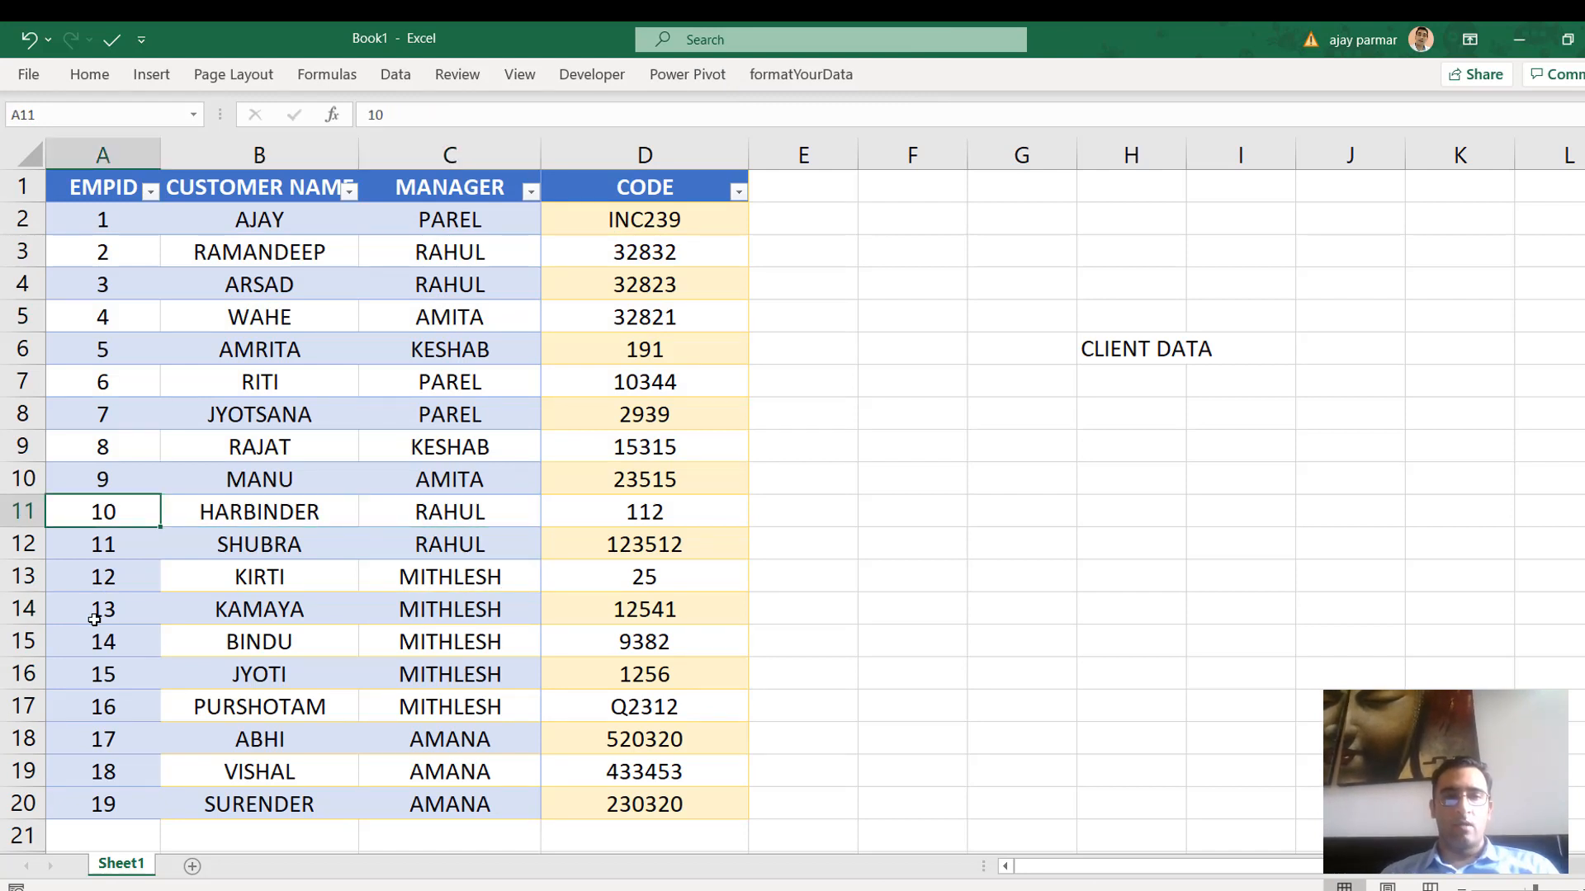
{"action": "key", "text": "Right"}
{"action": "key", "text": "Left"}
{"action": "key", "text": "Right"}
{"action": "key", "text": "Right"}
{"action": "key", "text": "Left"}
{"action": "key", "text": "Left"}
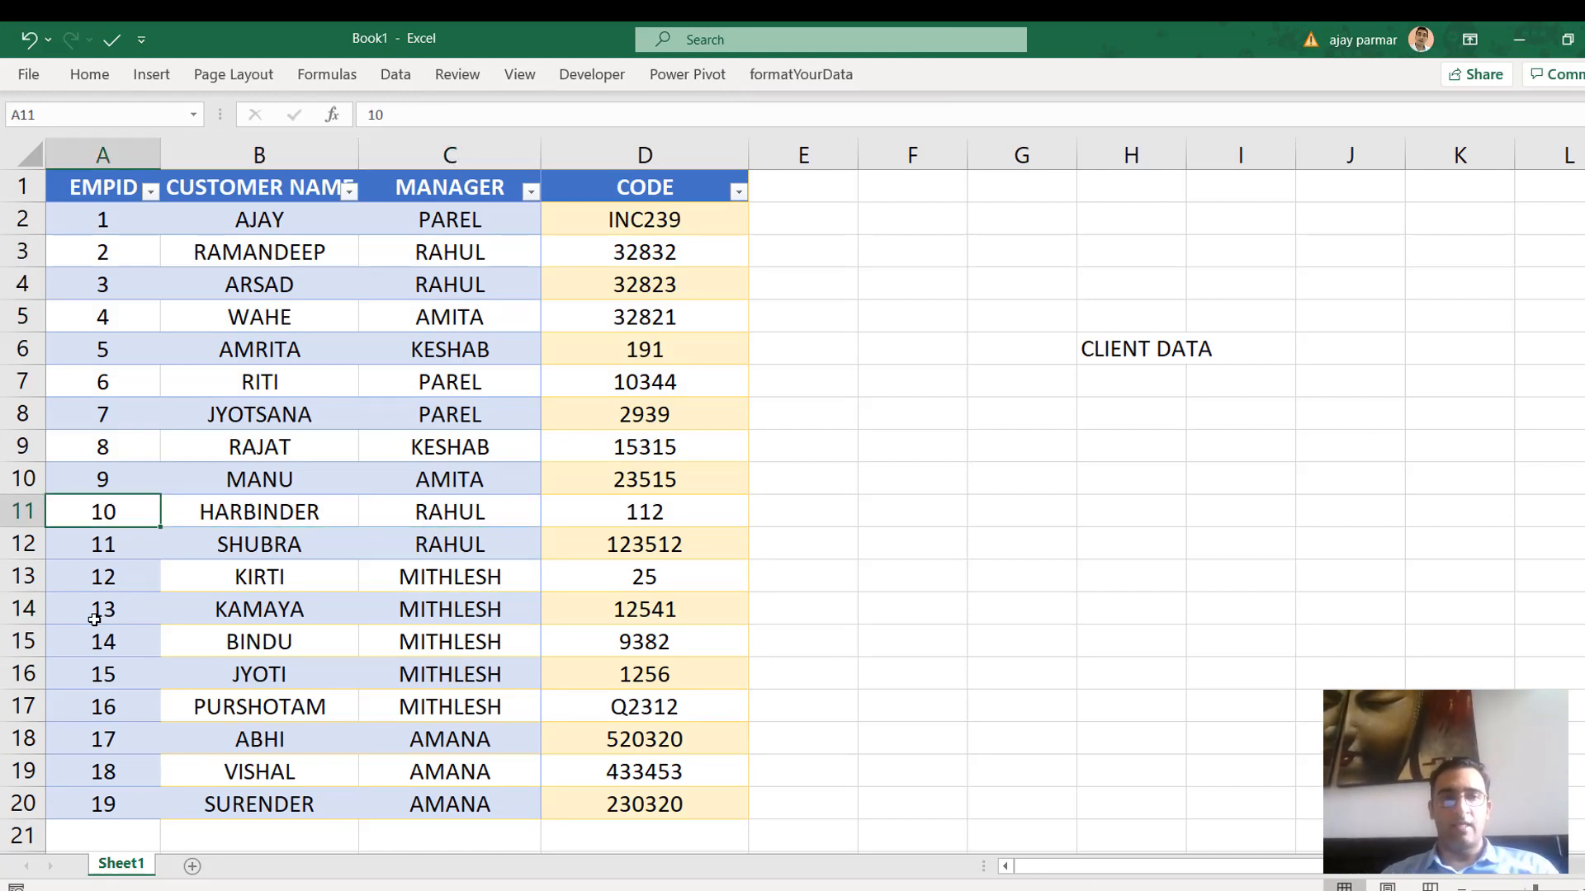
Copy the EMPID, customer name and manager in A11:C11 over A13:C13 and go to the code in D13
{"action": "key", "text": "shift+Right"}
{"action": "key", "text": "shift+Right"}
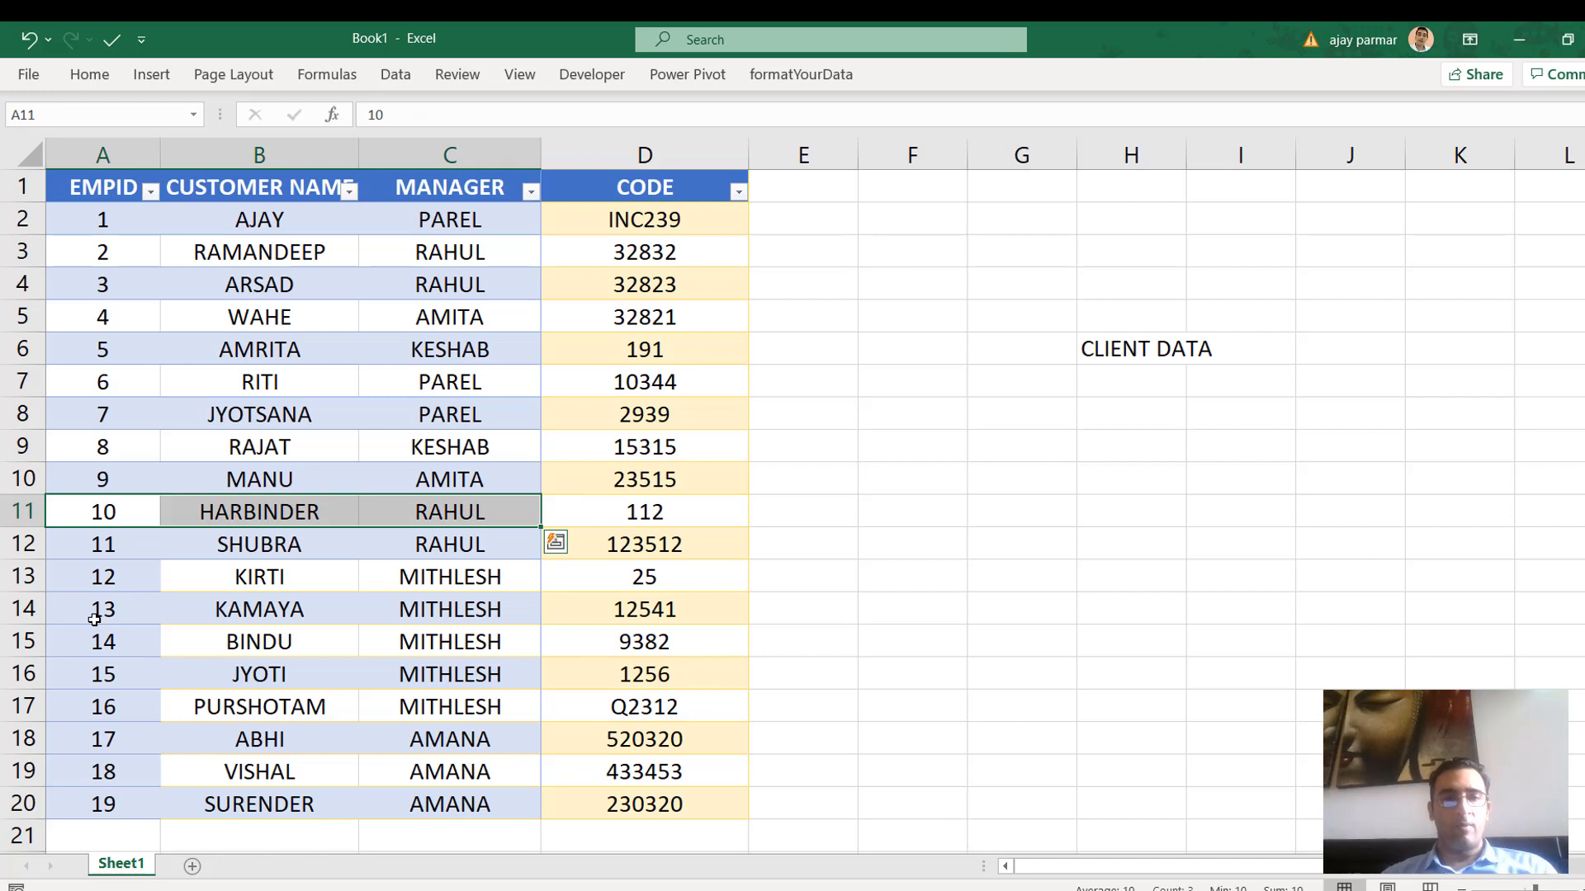
{"action": "key", "text": "ctrl+c"}
{"action": "key", "text": "Down"}
{"action": "key", "text": "Down"}
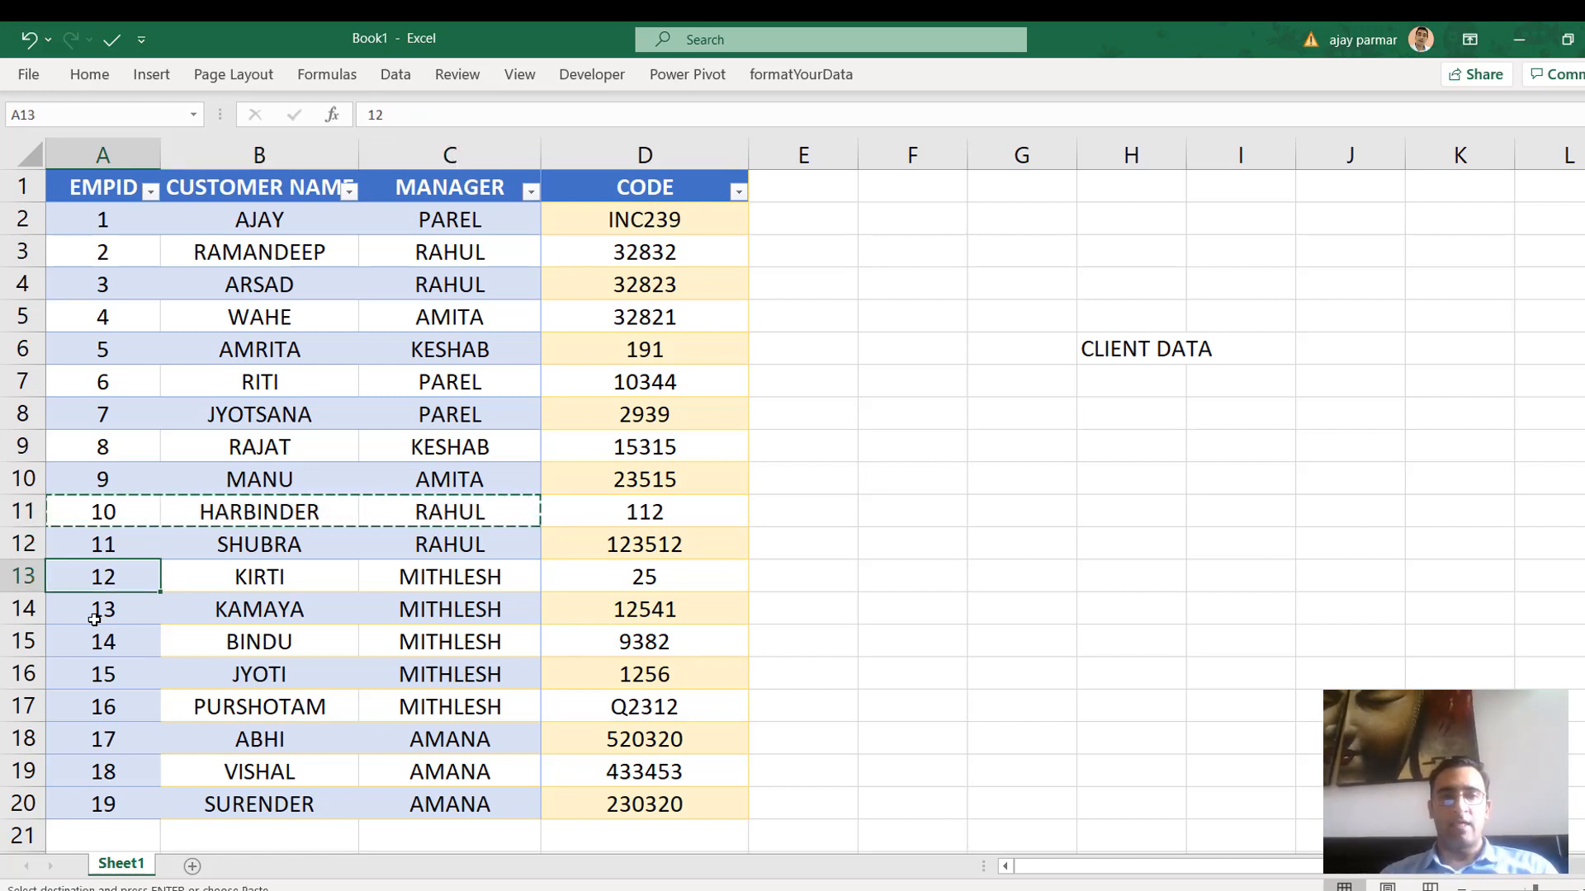
{"action": "key", "text": "ctrl+v"}
{"action": "key", "text": "Right"}
{"action": "key", "text": "Right"}
{"action": "key", "text": "Right"}
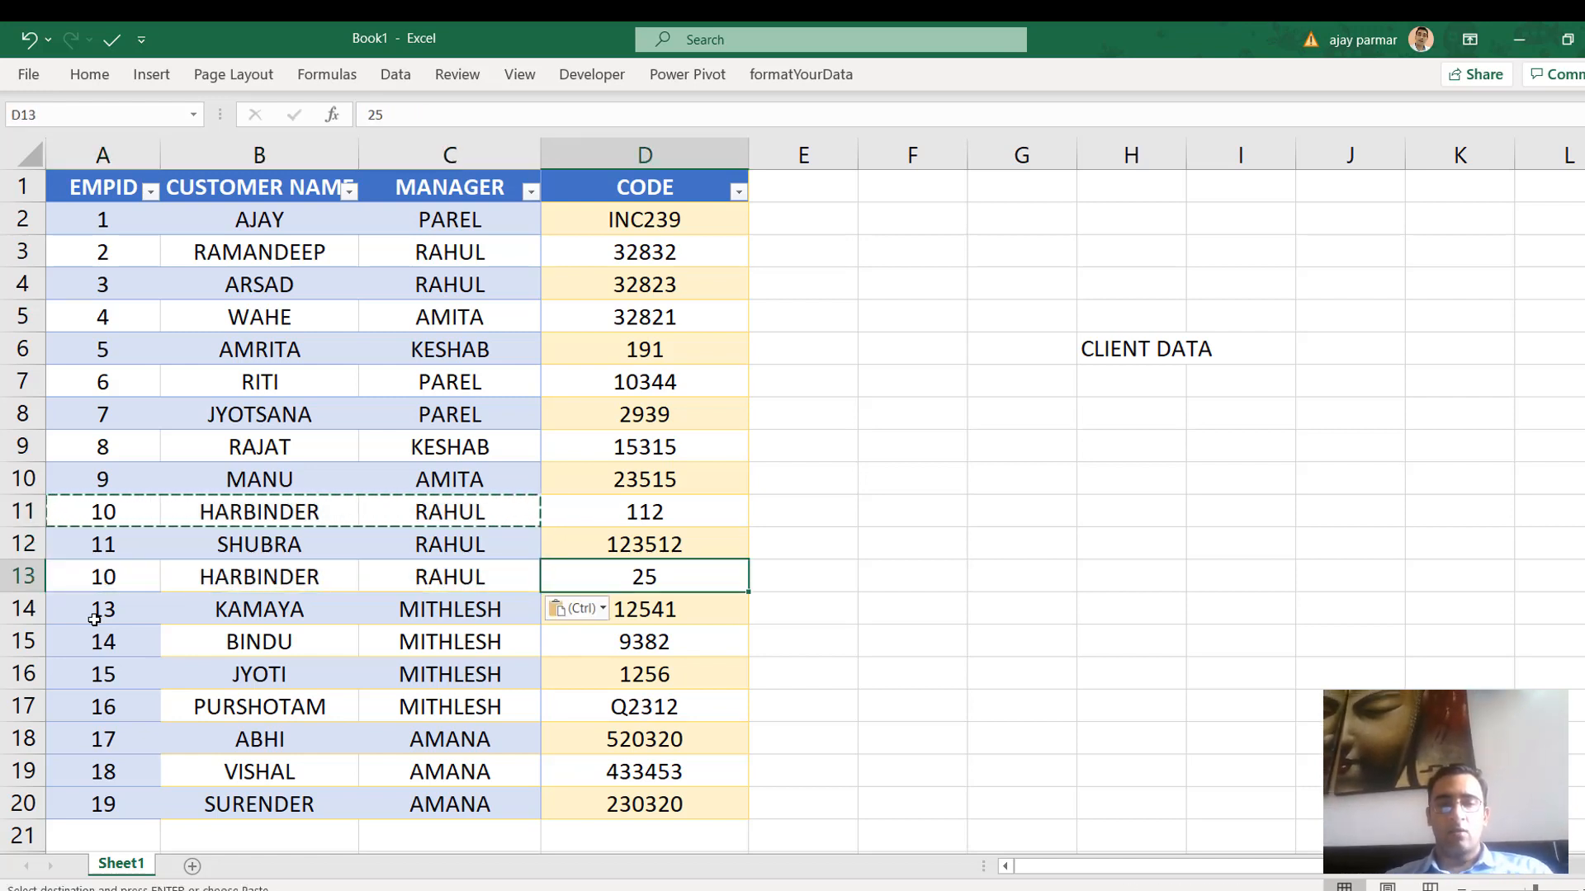
Set the code in D13 to 94803
{"action": "key", "text": "Escape"}
{"action": "type", "text": "94803"}
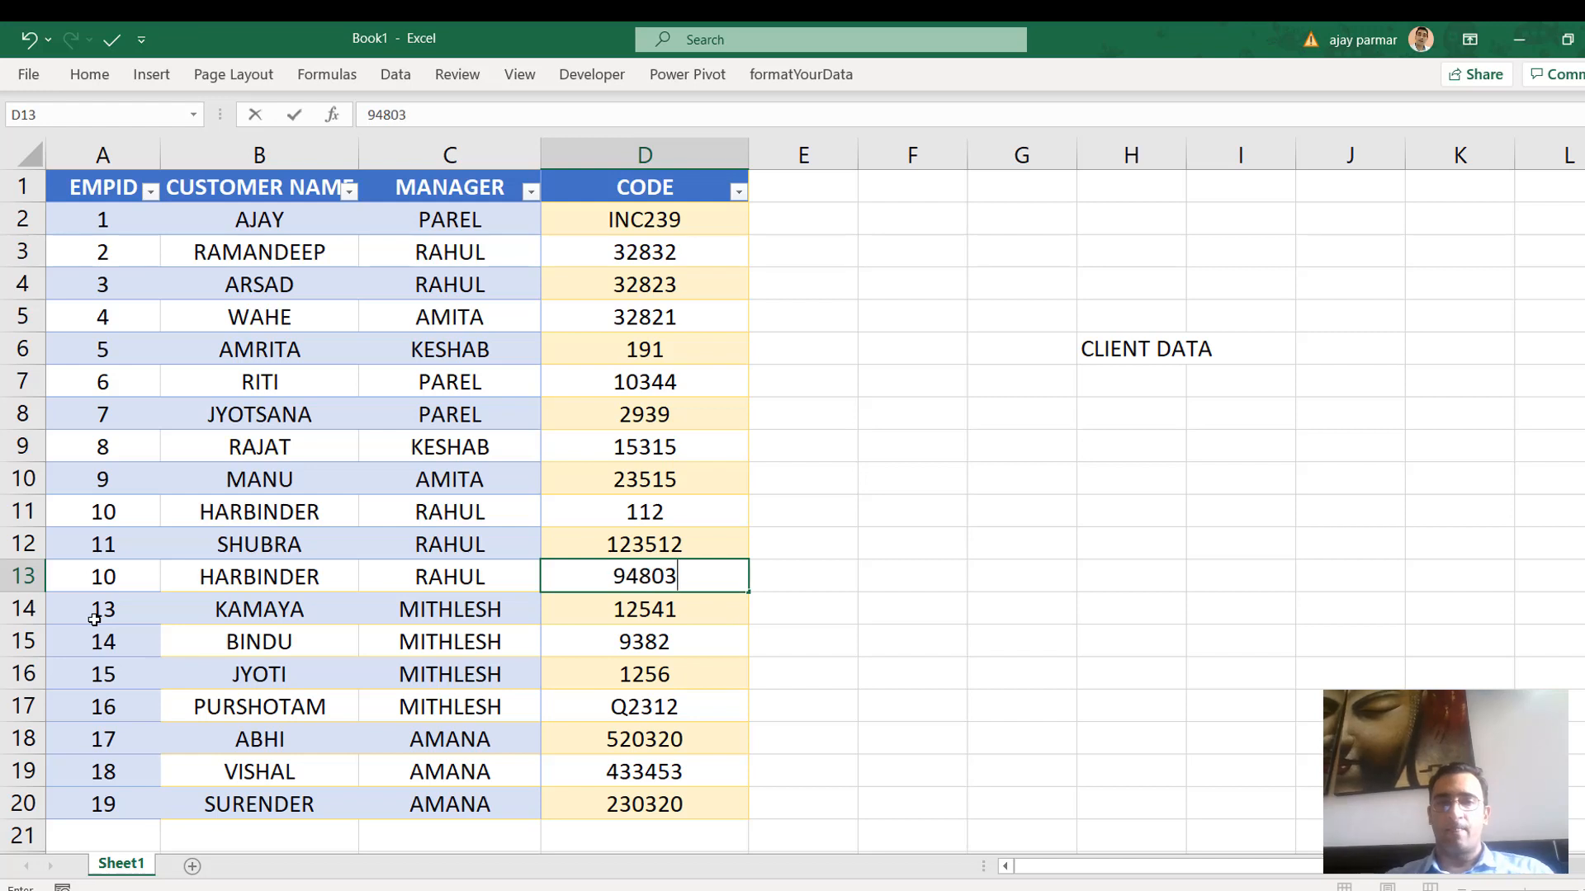
{"action": "key", "text": "Return"}
{"action": "key", "text": "Up"}
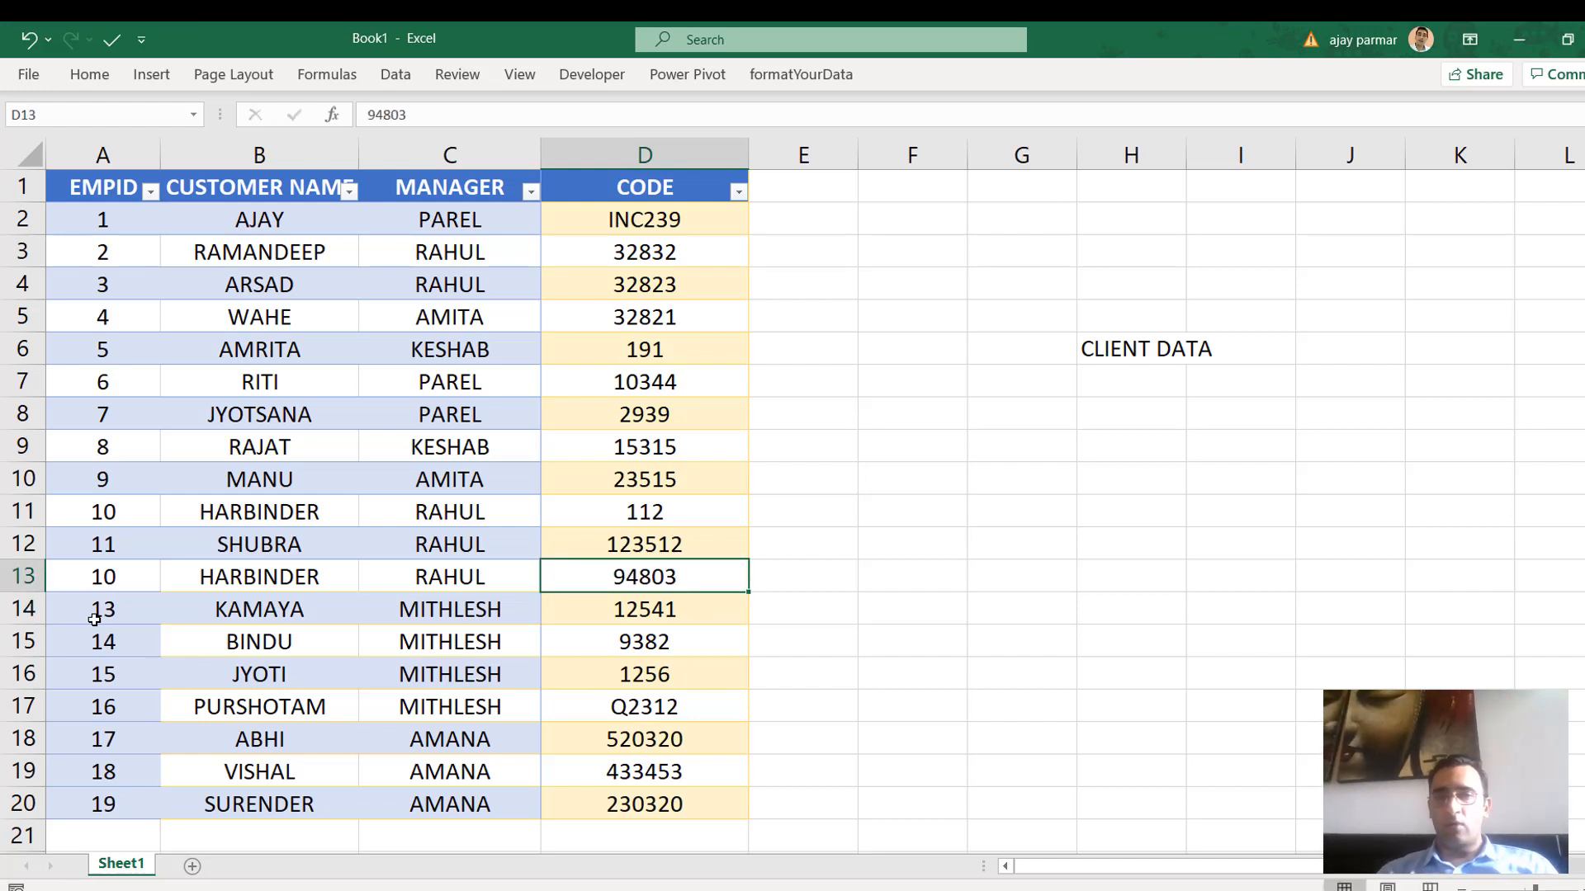
Bold the EMPID, customer name and manager cells of the duplicate records in A13:C13 and A11:C11
{"action": "key", "text": "Left"}
{"action": "key", "text": "Left"}
{"action": "key", "text": "Left"}
{"action": "key", "text": "Right"}
{"action": "key", "text": "Right"}
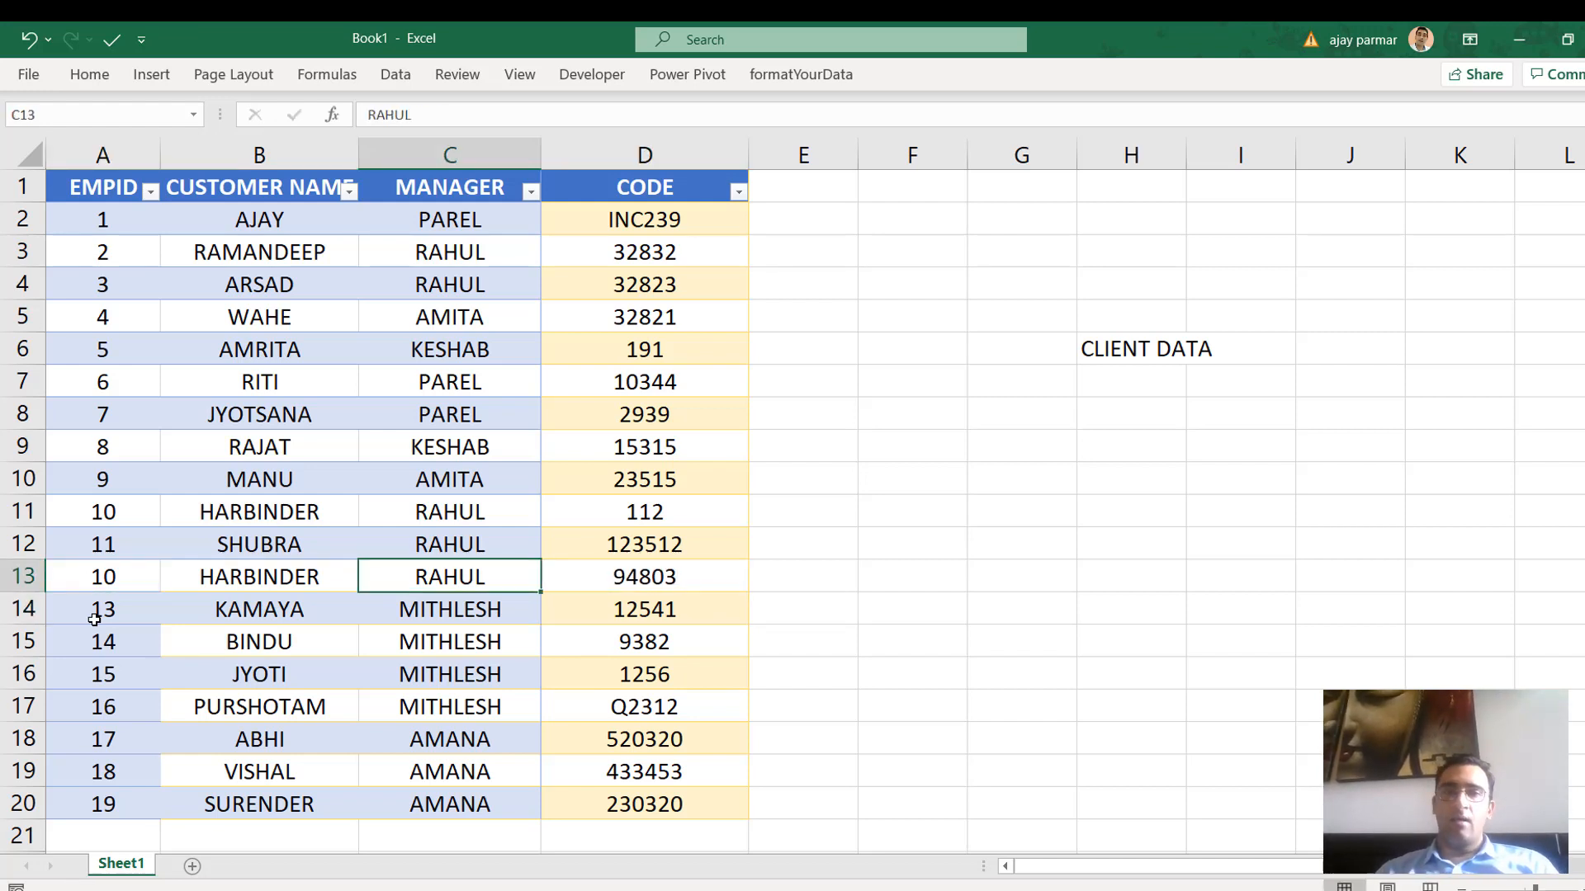
{"action": "key", "text": "Left"}
{"action": "key", "text": "Left"}
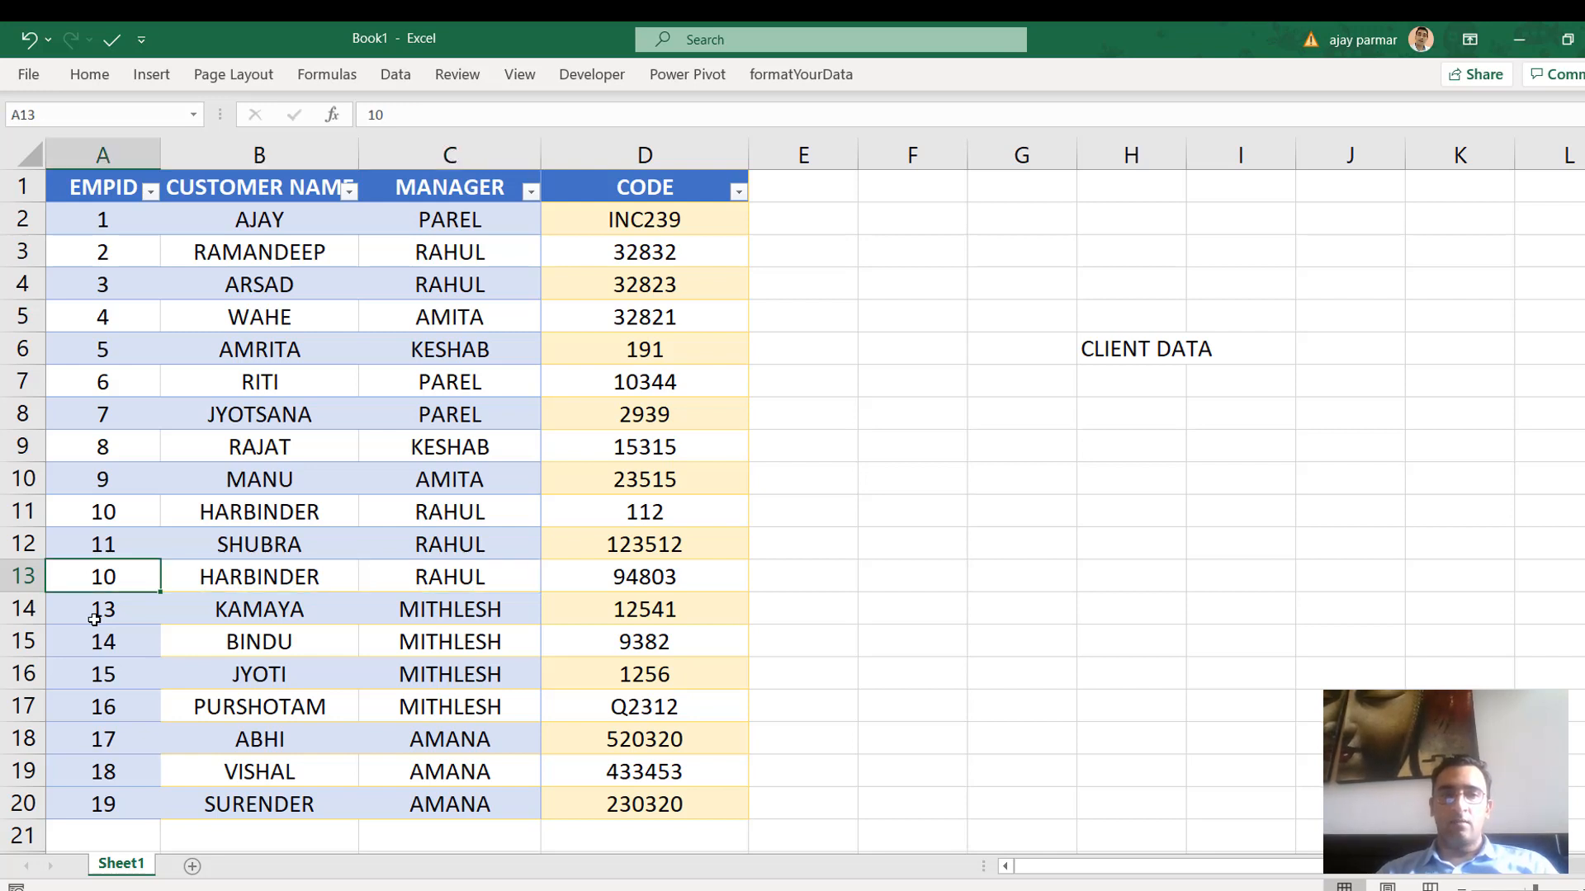
{"action": "key", "text": "shift+Right"}
{"action": "key", "text": "shift+Right"}
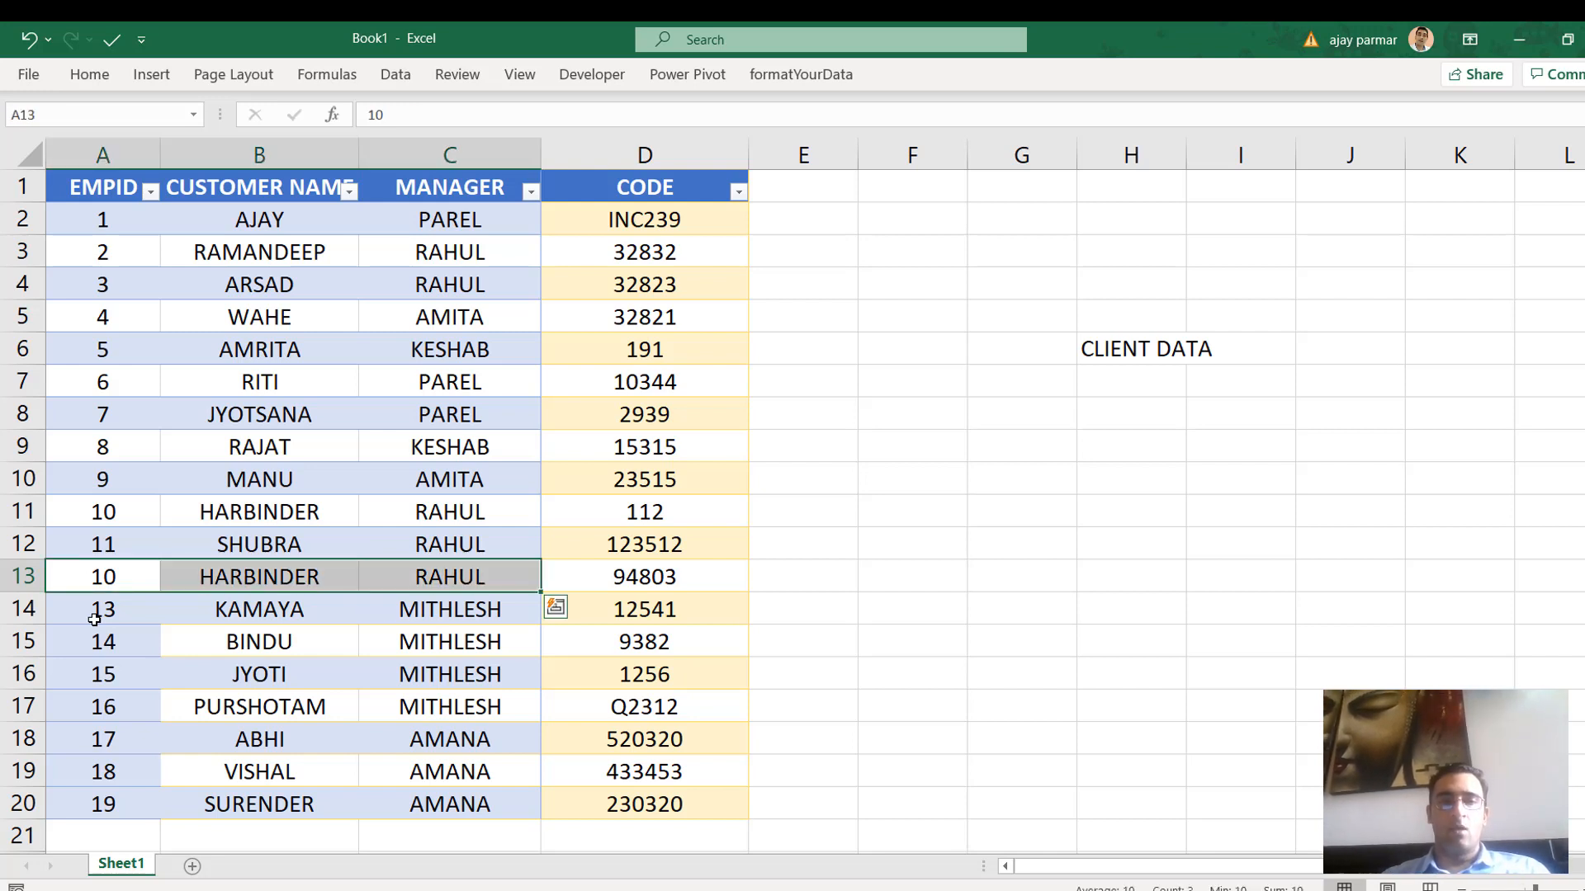
{"action": "key", "text": "ctrl+b"}
{"action": "key", "text": "Up"}
{"action": "key", "text": "Up"}
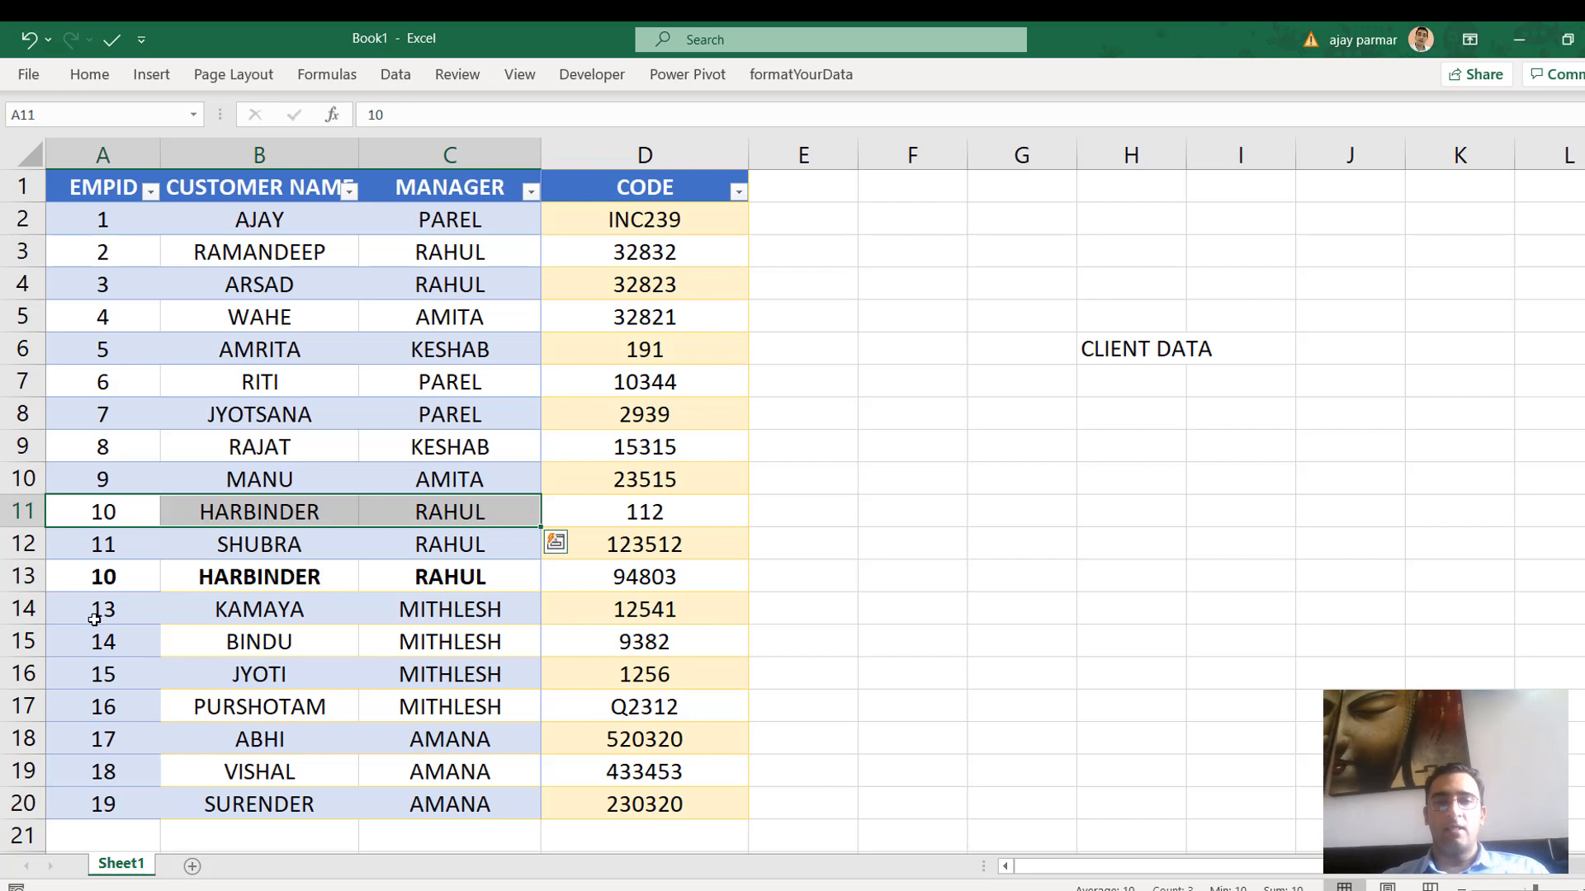
{"action": "key", "text": "ctrl+b"}
Compare the EMPID, customer name, manager and code of the duplicate records in rows 11 and 13
{"action": "key", "text": "Right"}
{"action": "key", "text": "Left"}
{"action": "key", "text": "Right"}
{"action": "key", "text": "Right"}
{"action": "key", "text": "Right"}
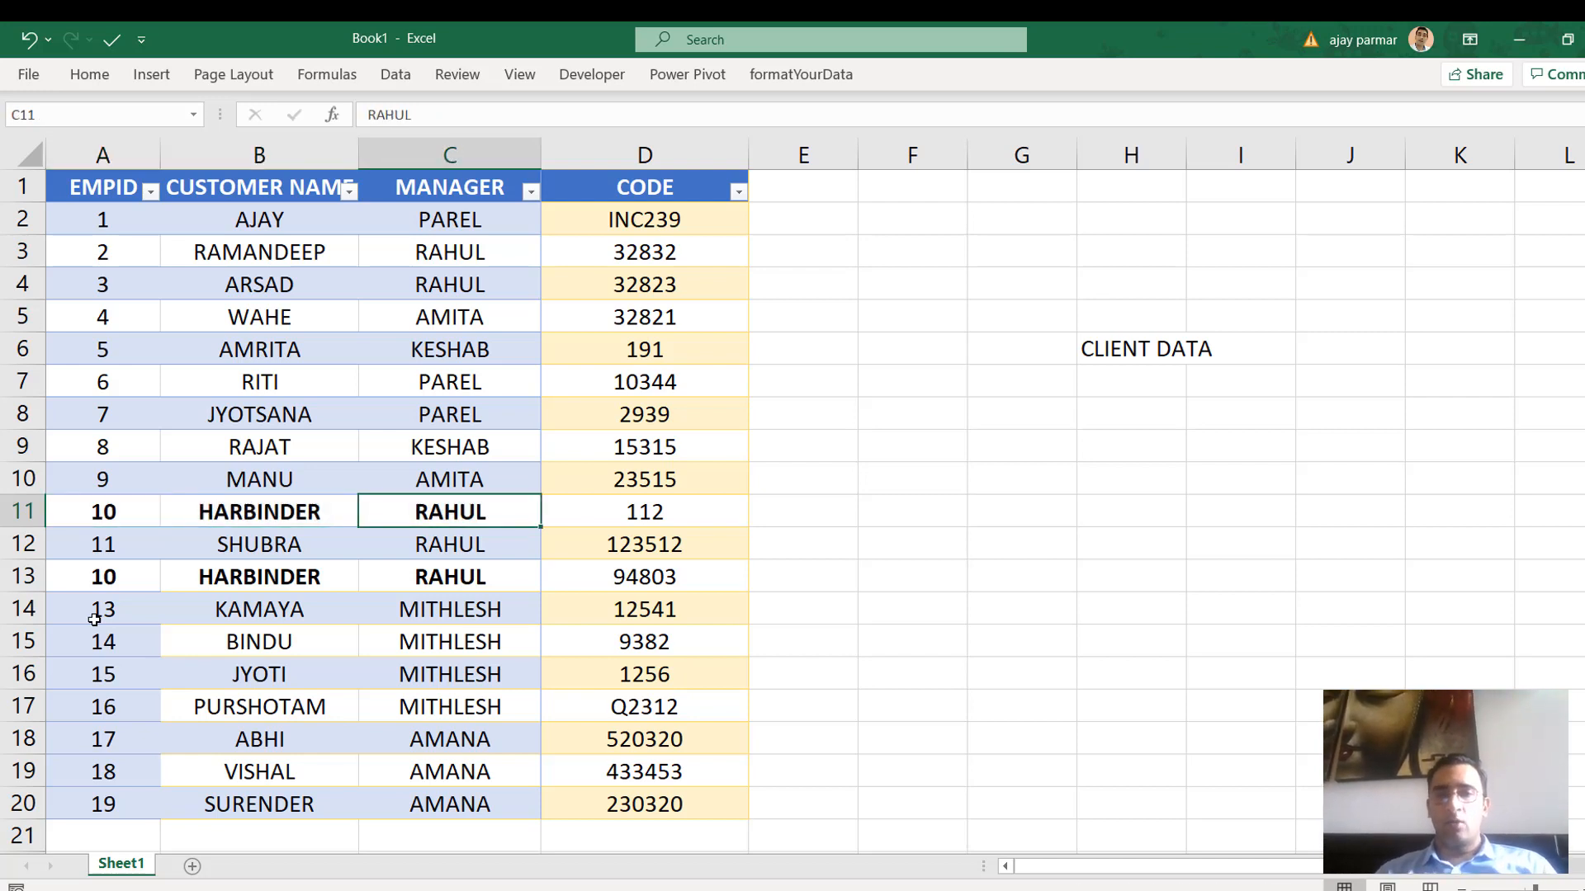
{"action": "key", "text": "Down"}
{"action": "key", "text": "Down"}
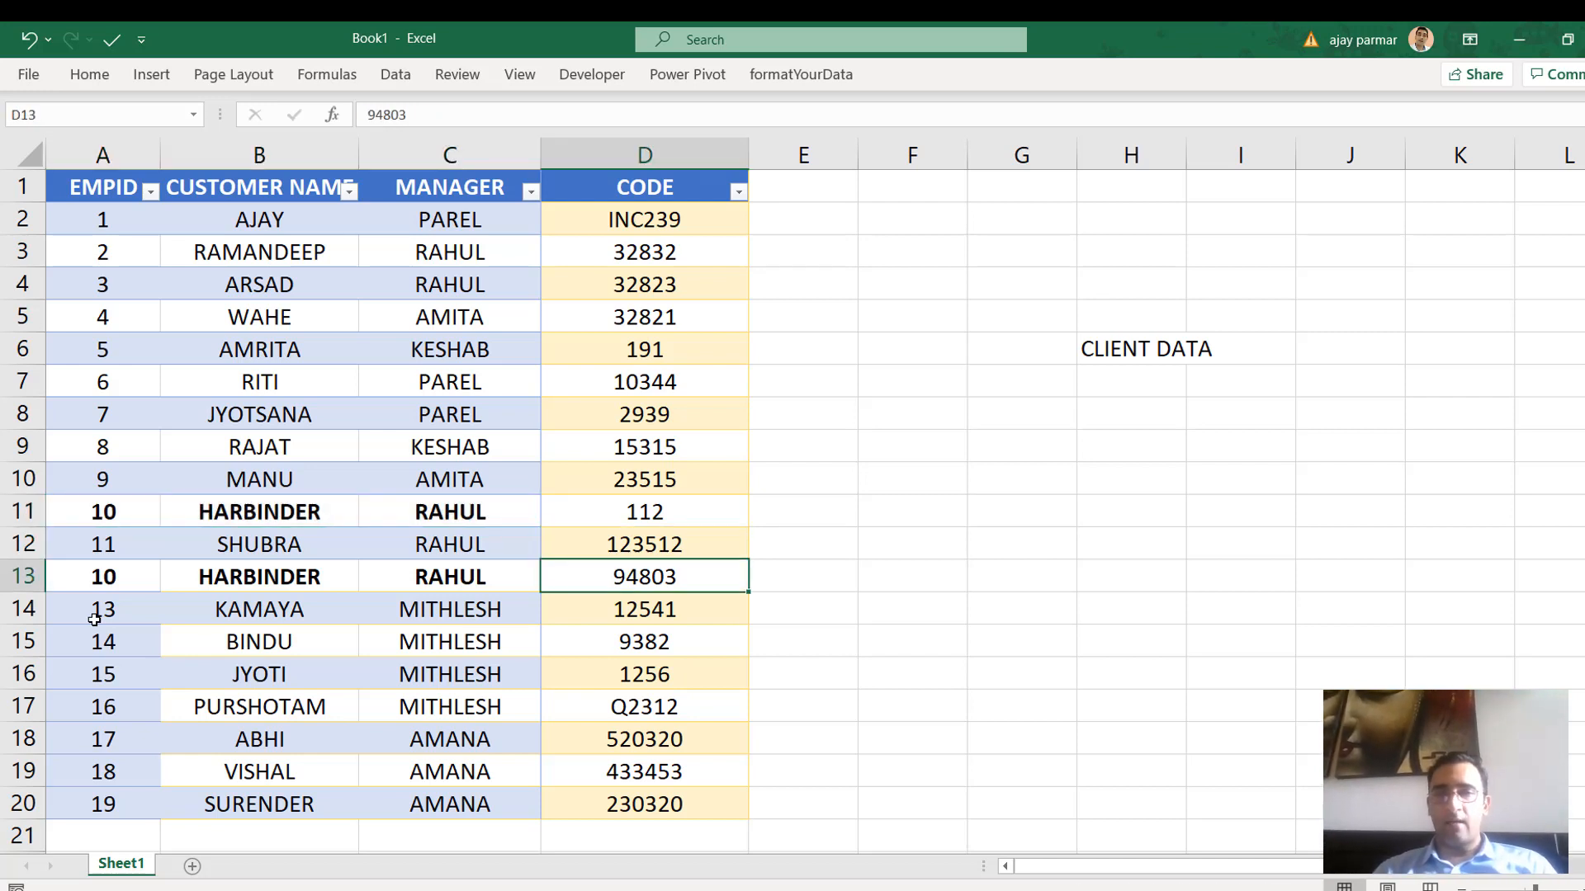
{"action": "key", "text": "Up"}
{"action": "key", "text": "Up"}
{"action": "key", "text": "Left"}
{"action": "key", "text": "Left"}
{"action": "key", "text": "Left"}
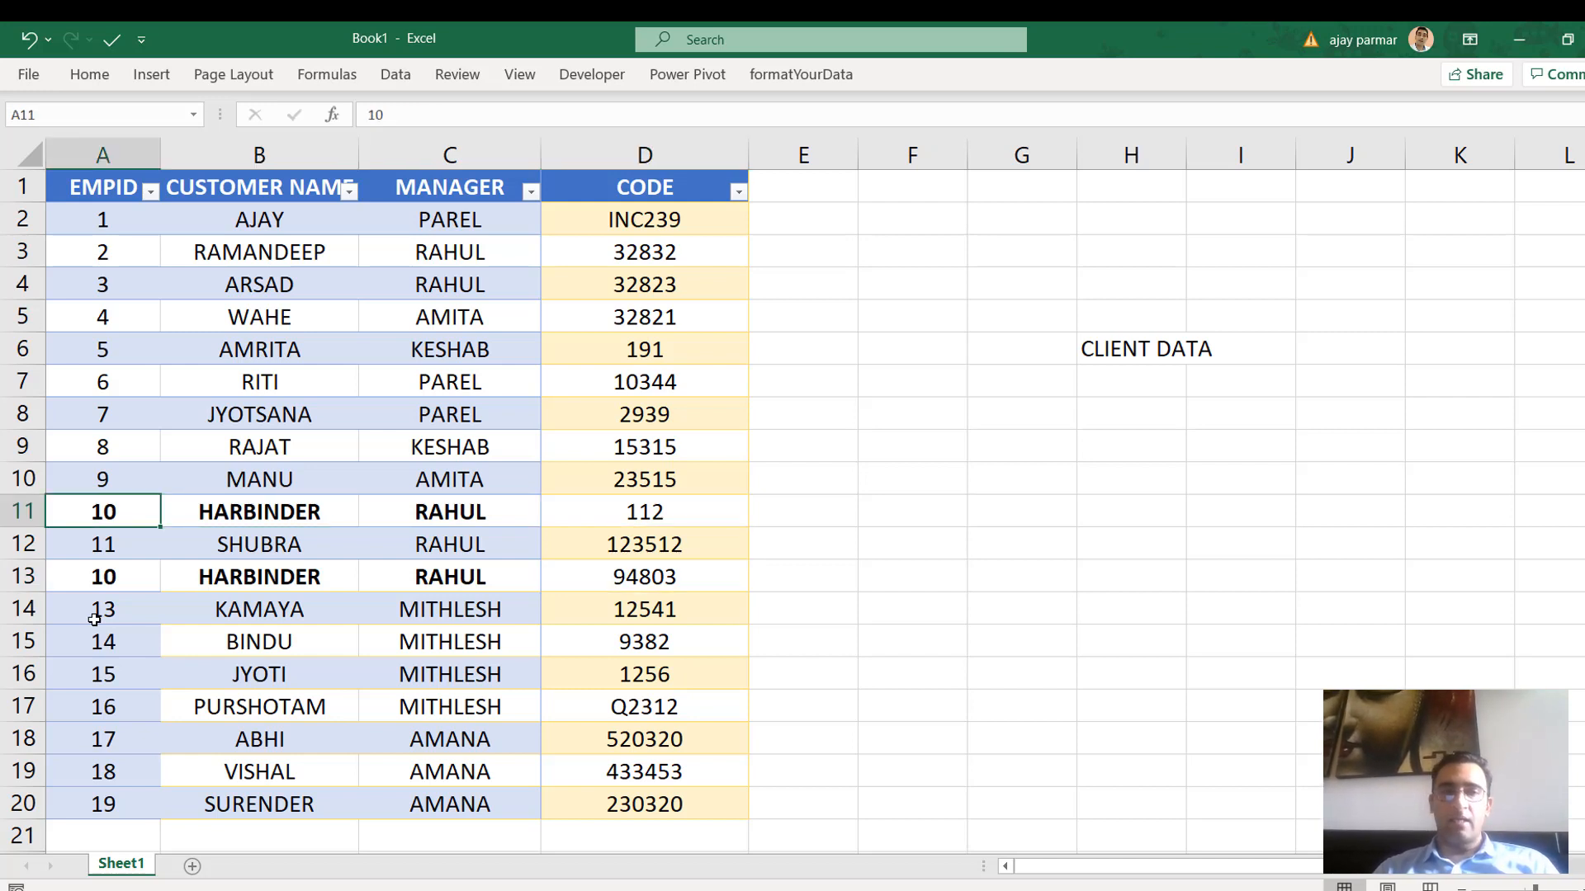
{"action": "key", "text": "shift+Right"}
{"action": "key", "text": "shift+Right"}
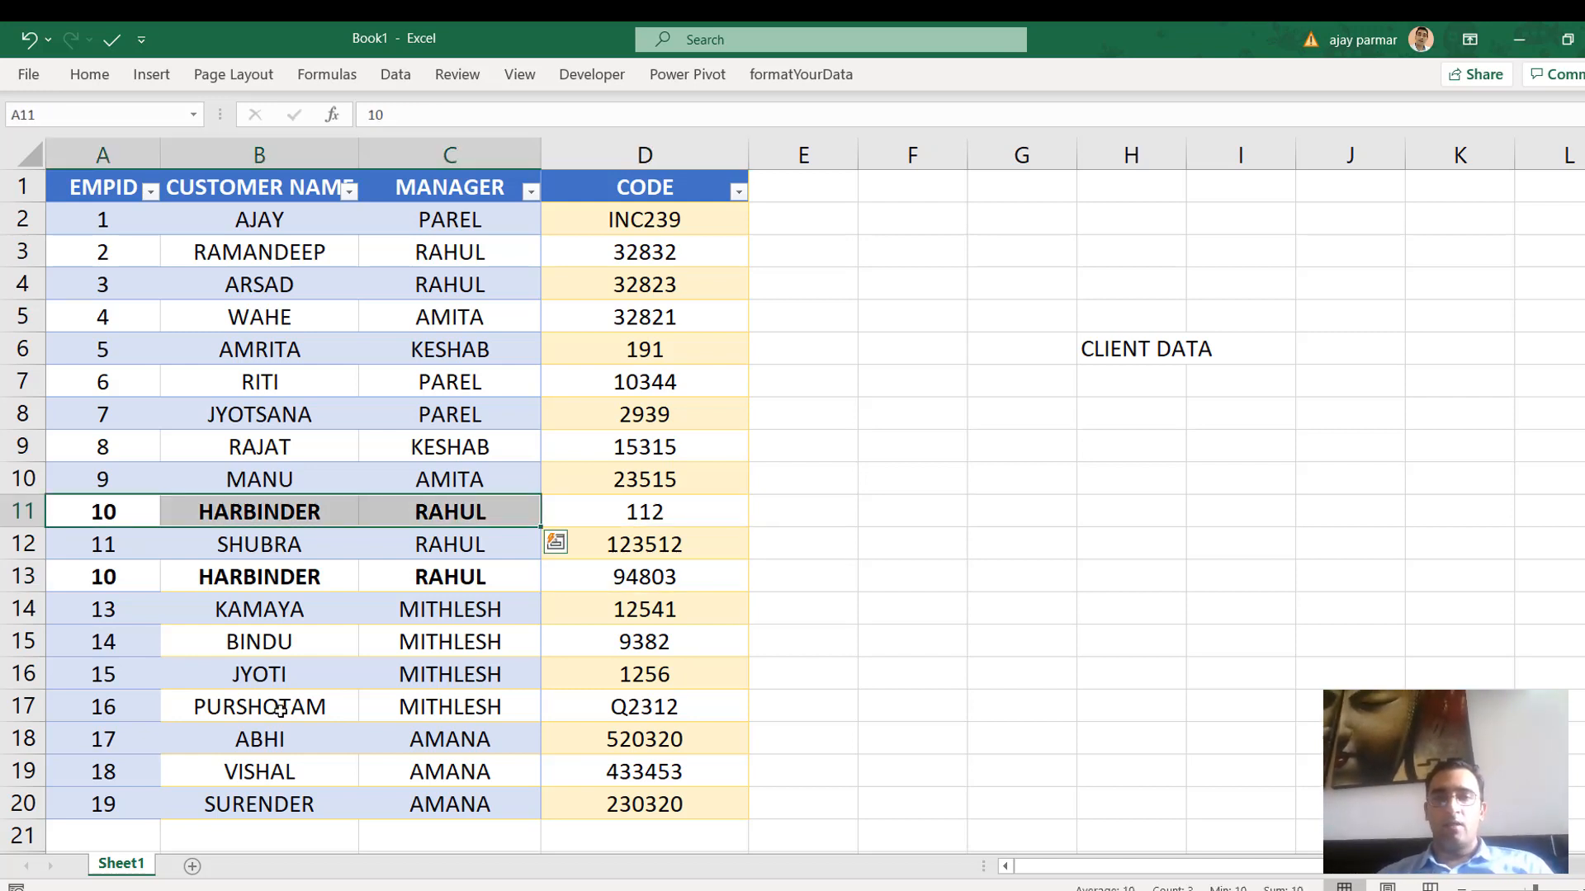
{"action": "left_click", "coordinate": [460, 573]}
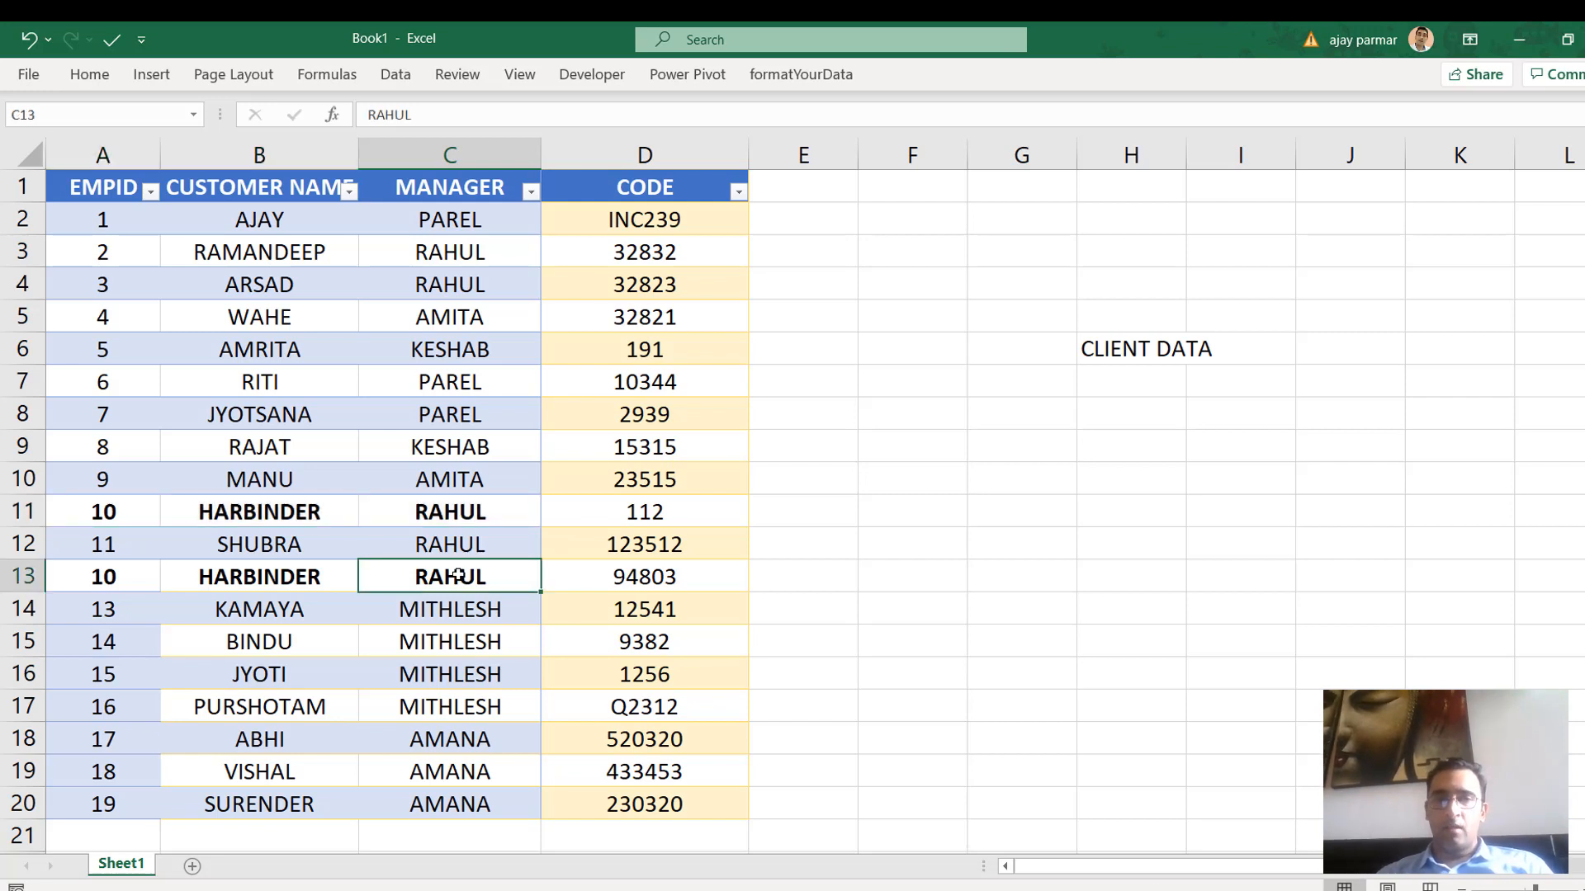
{"action": "left_click", "coordinate": [464, 510]}
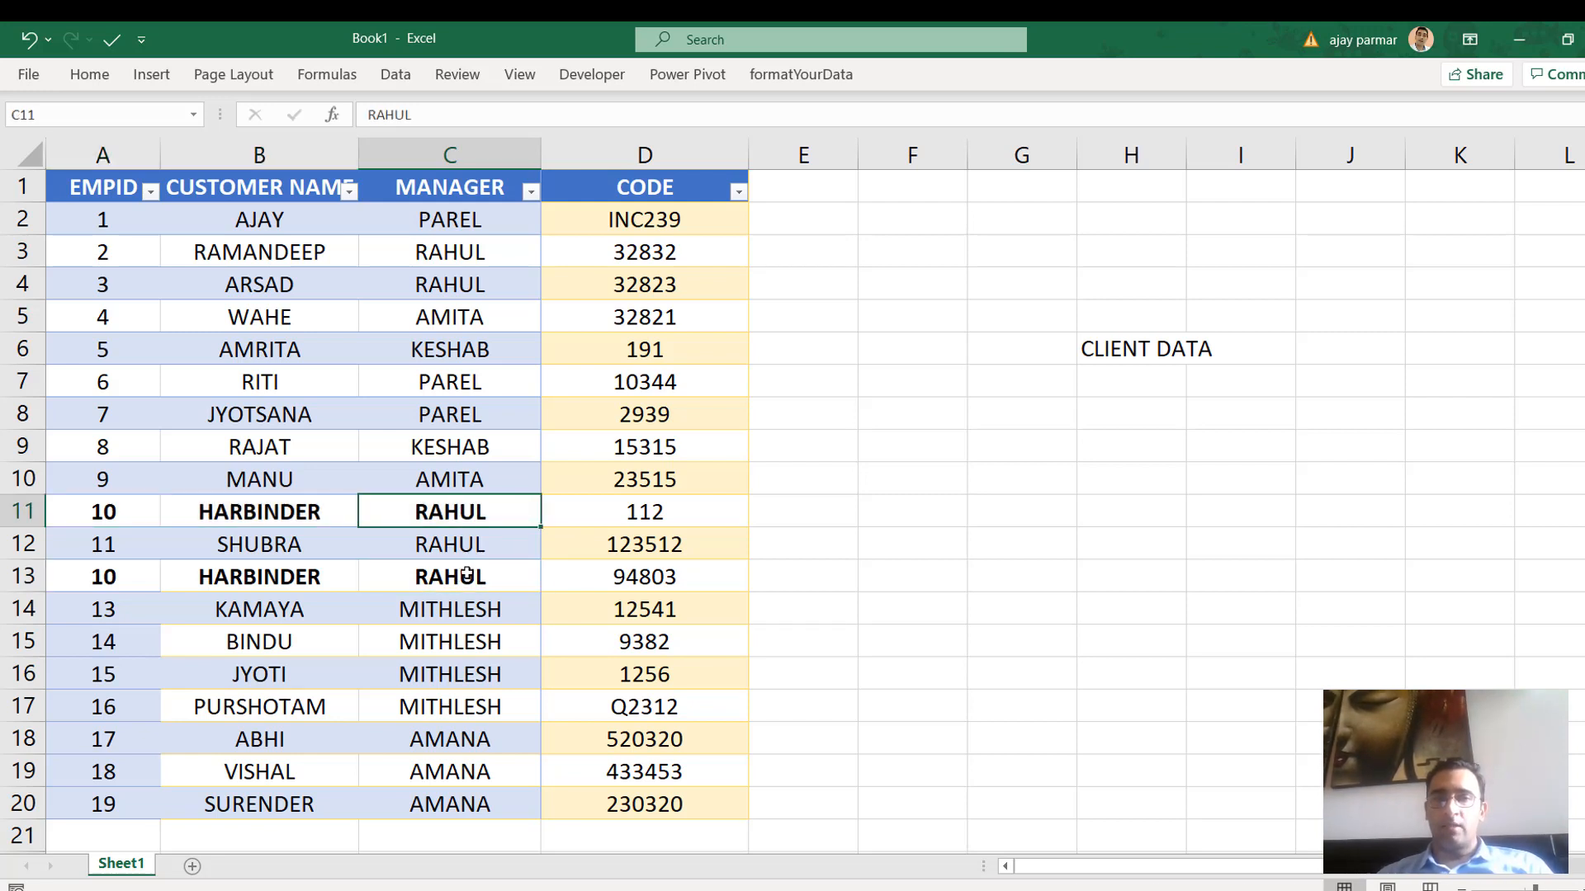
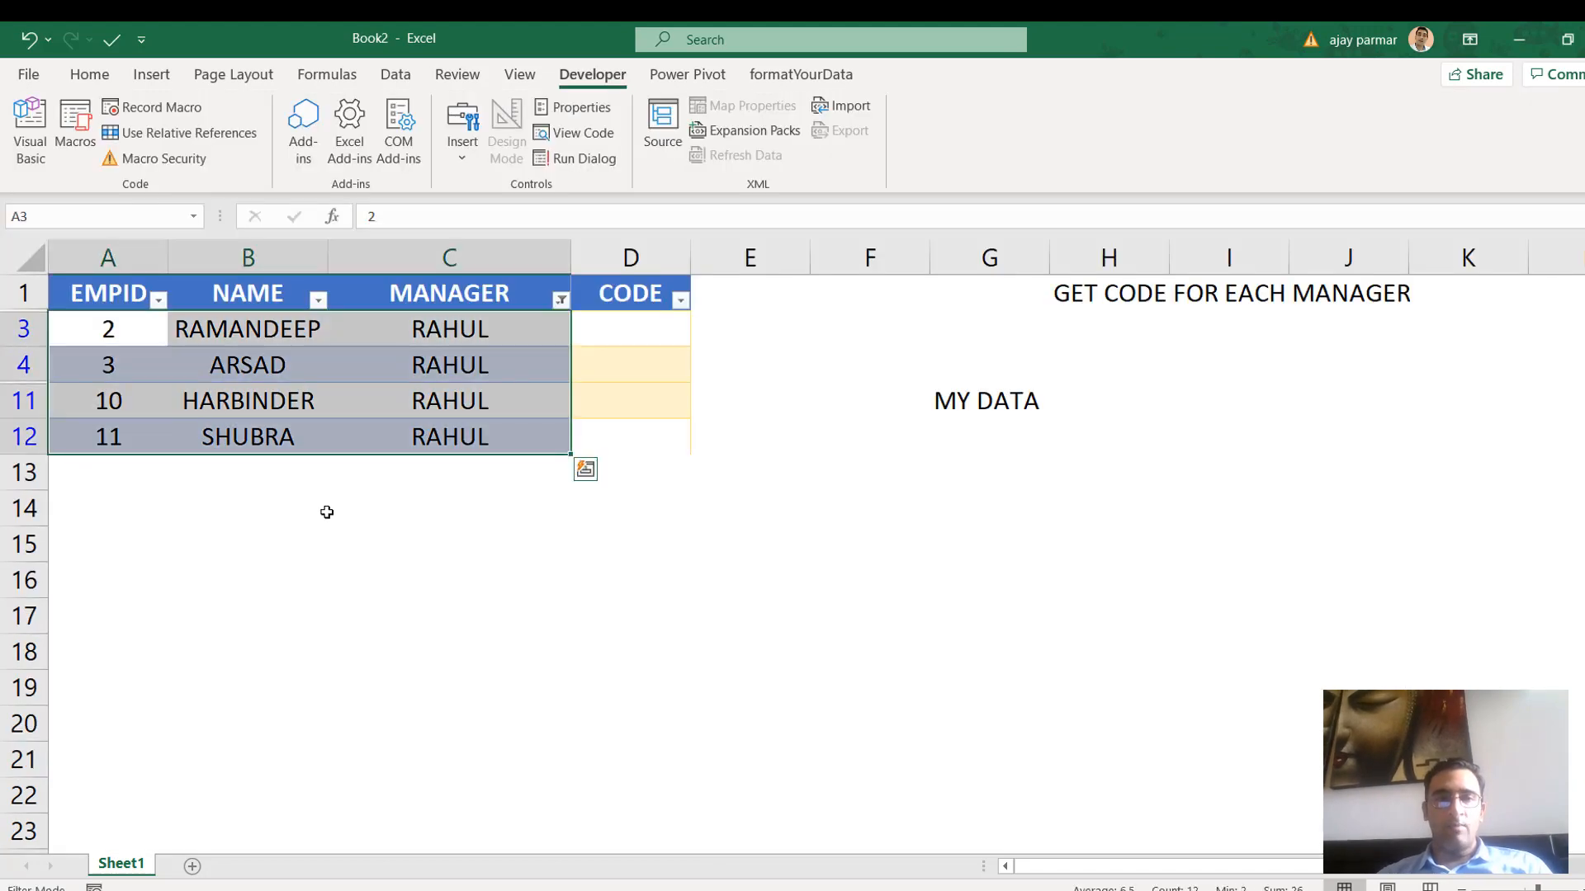
Switch to Book2 and clear the MANAGER filter to show all records
{"action": "left_click", "coordinate": [83, 469]}
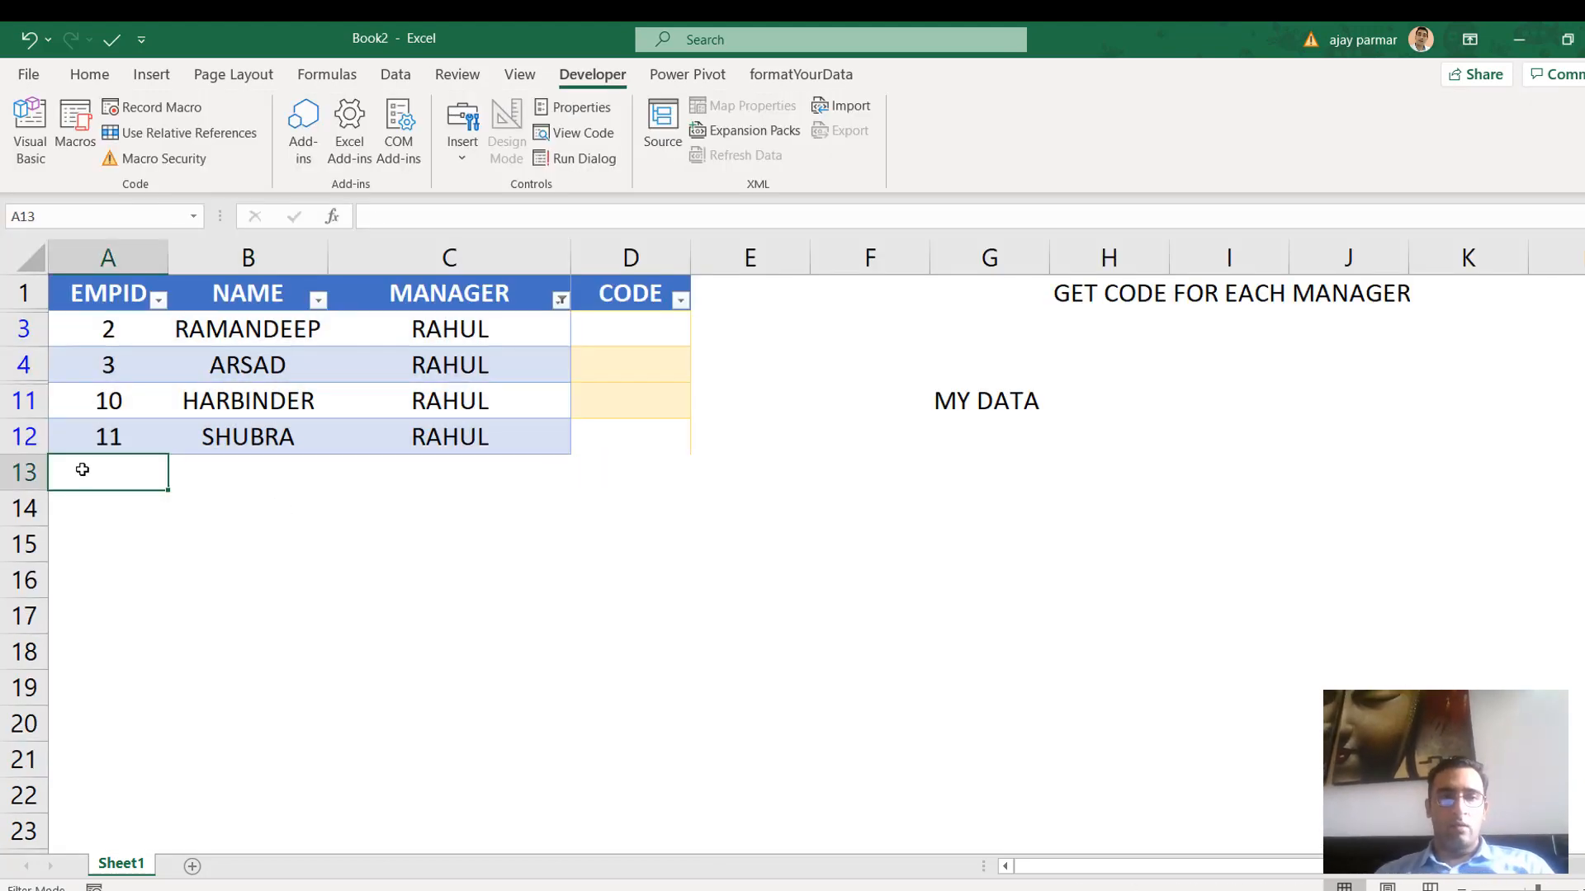
{"action": "key", "text": "alt+d"}
{"action": "key", "text": "f"}
{"action": "key", "text": "s"}
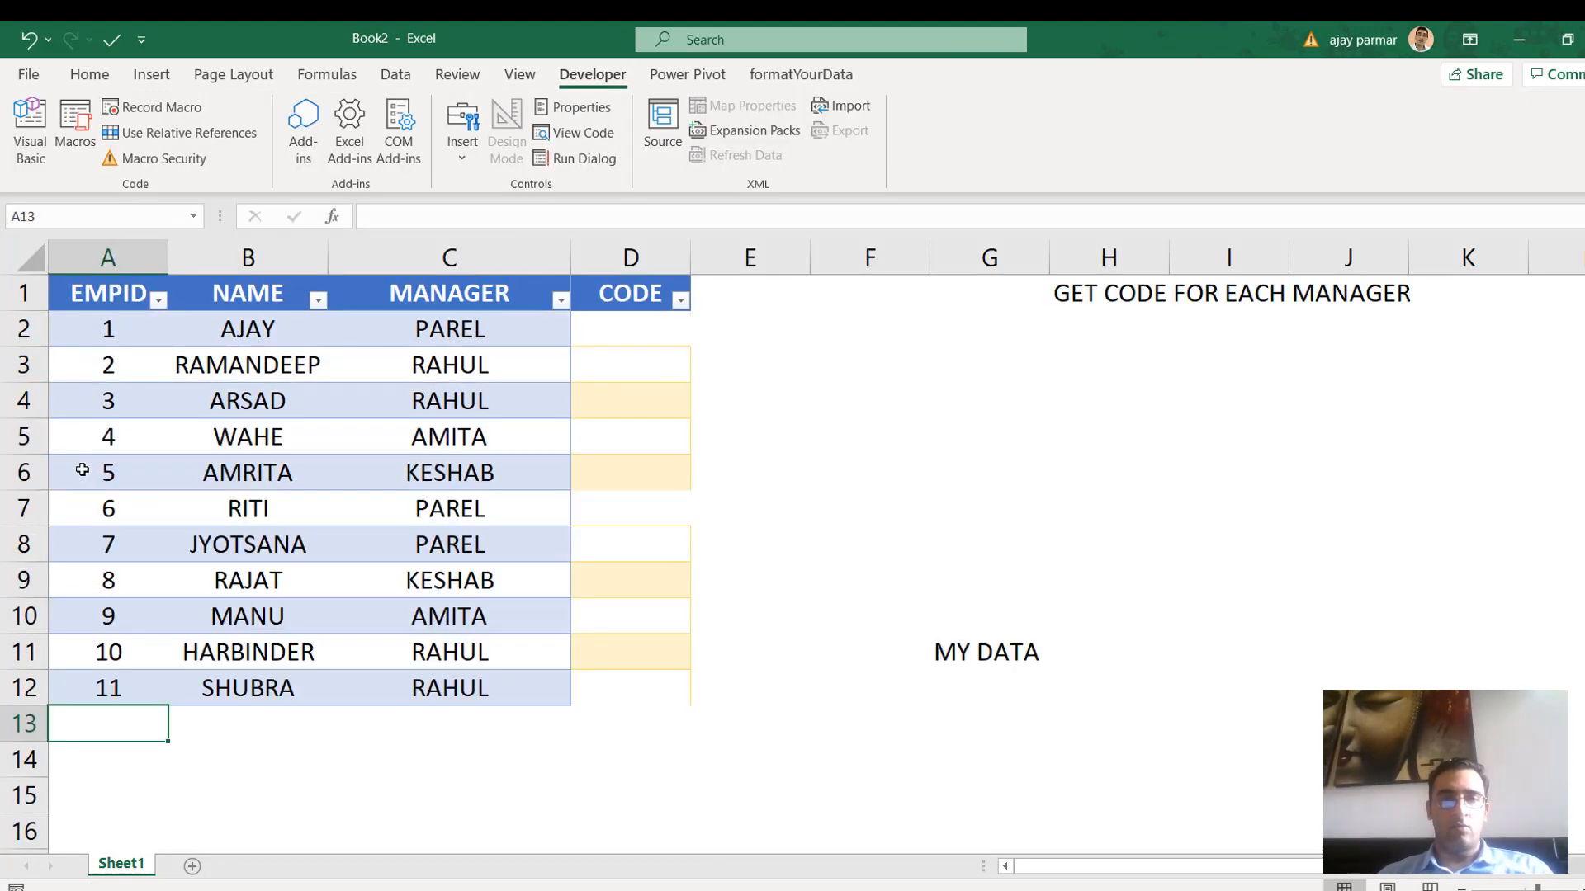
Review the EMPID, name and manager records in rows 7 to 12 of the MY DATA table
{"action": "key", "text": "Down"}
{"action": "key", "text": "Up"}
{"action": "key", "text": "Up"}
{"action": "key", "text": "Up"}
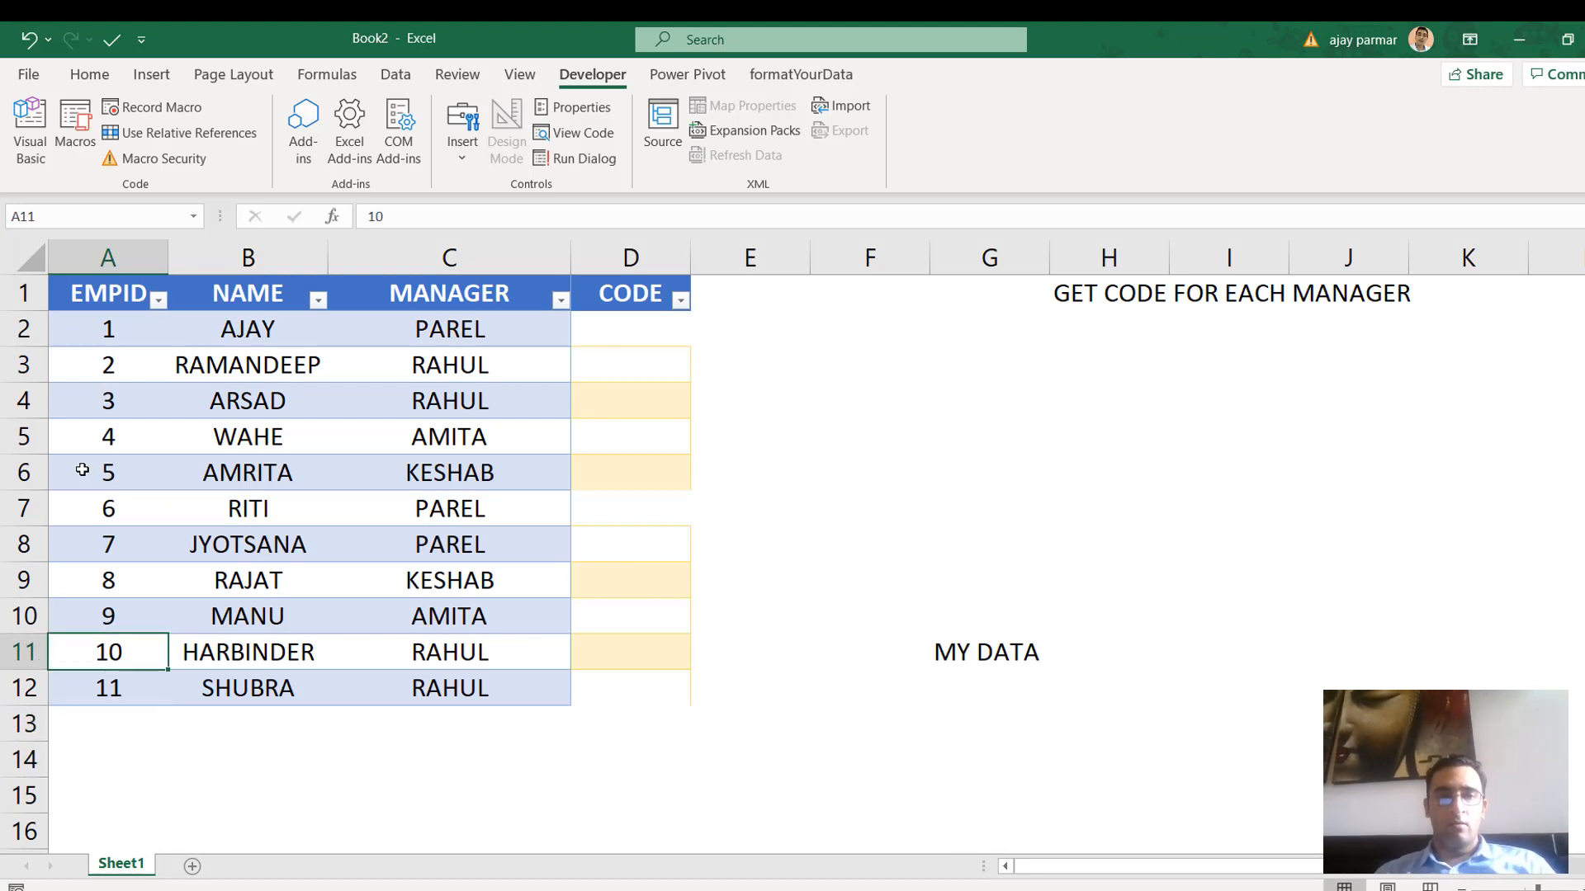
{"action": "key", "text": "Down"}
{"action": "key", "text": "Right"}
{"action": "key", "text": "Right"}
{"action": "key", "text": "Left"}
{"action": "key", "text": "Left"}
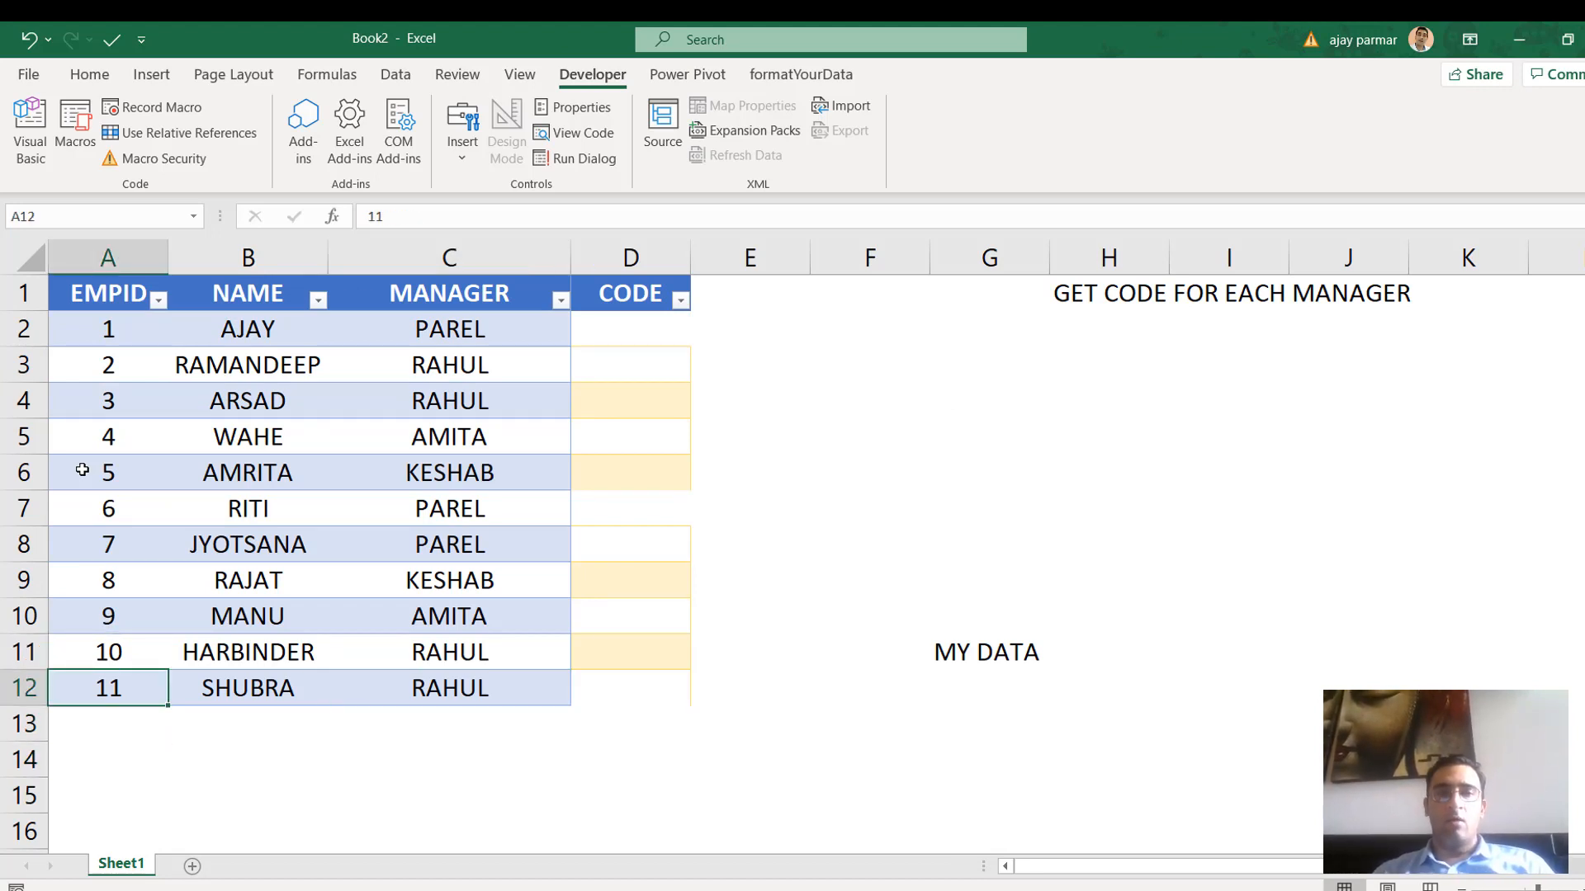
{"action": "key", "text": "Up"}
{"action": "key", "text": "Up"}
{"action": "key", "text": "Up"}
{"action": "key", "text": "Up"}
{"action": "key", "text": "Up"}
{"action": "key", "text": "Down"}
{"action": "key", "text": "Down"}
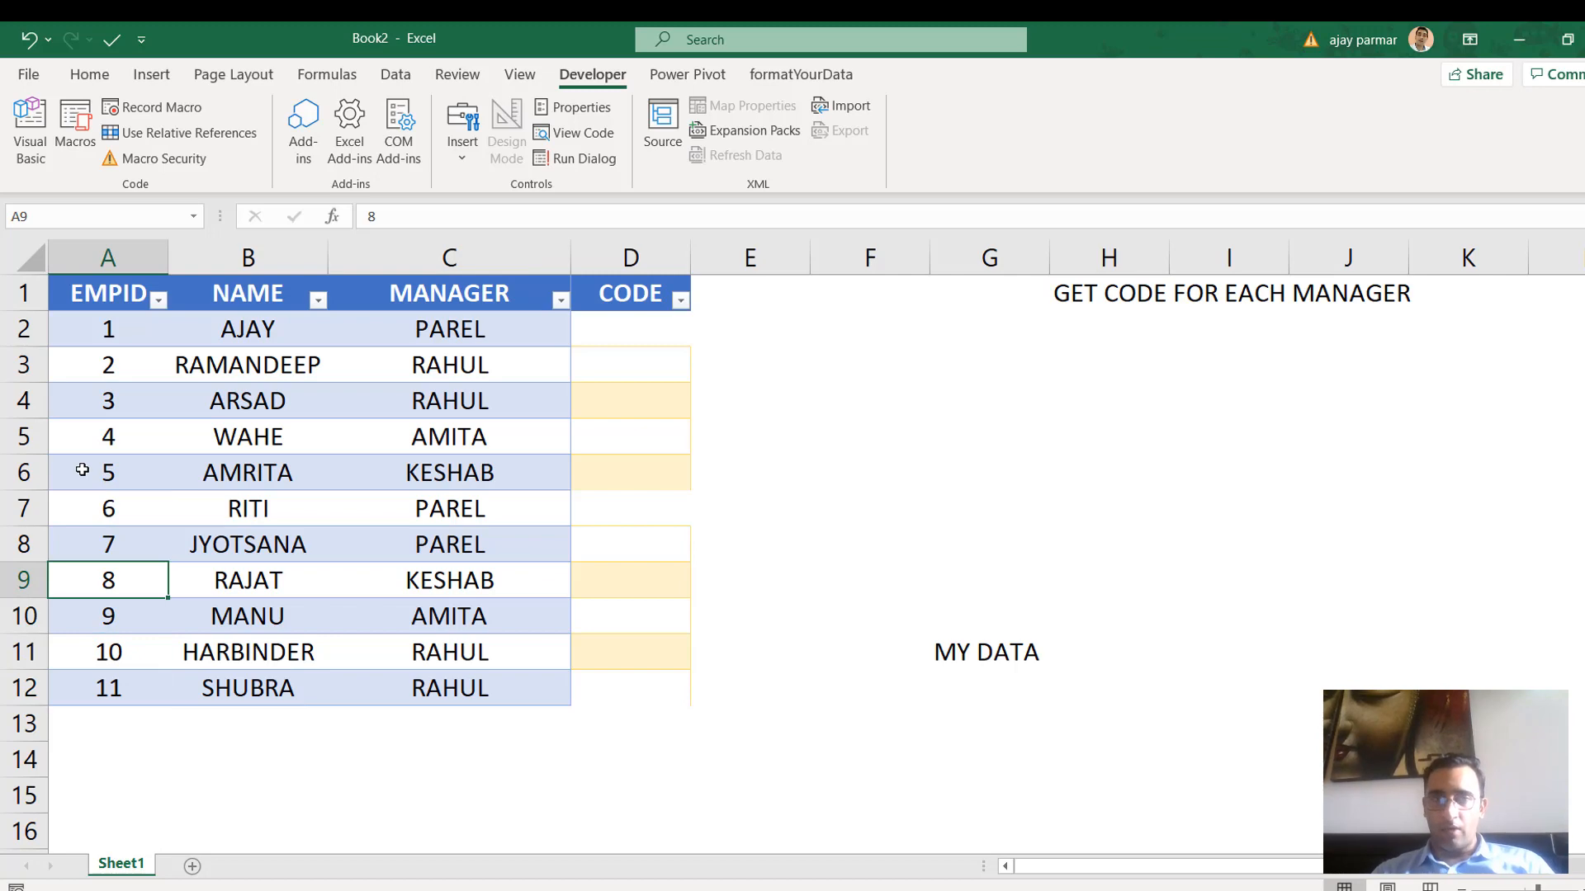
{"action": "key", "text": "Down"}
{"action": "key", "text": "Down"}
{"action": "key", "text": "Down"}
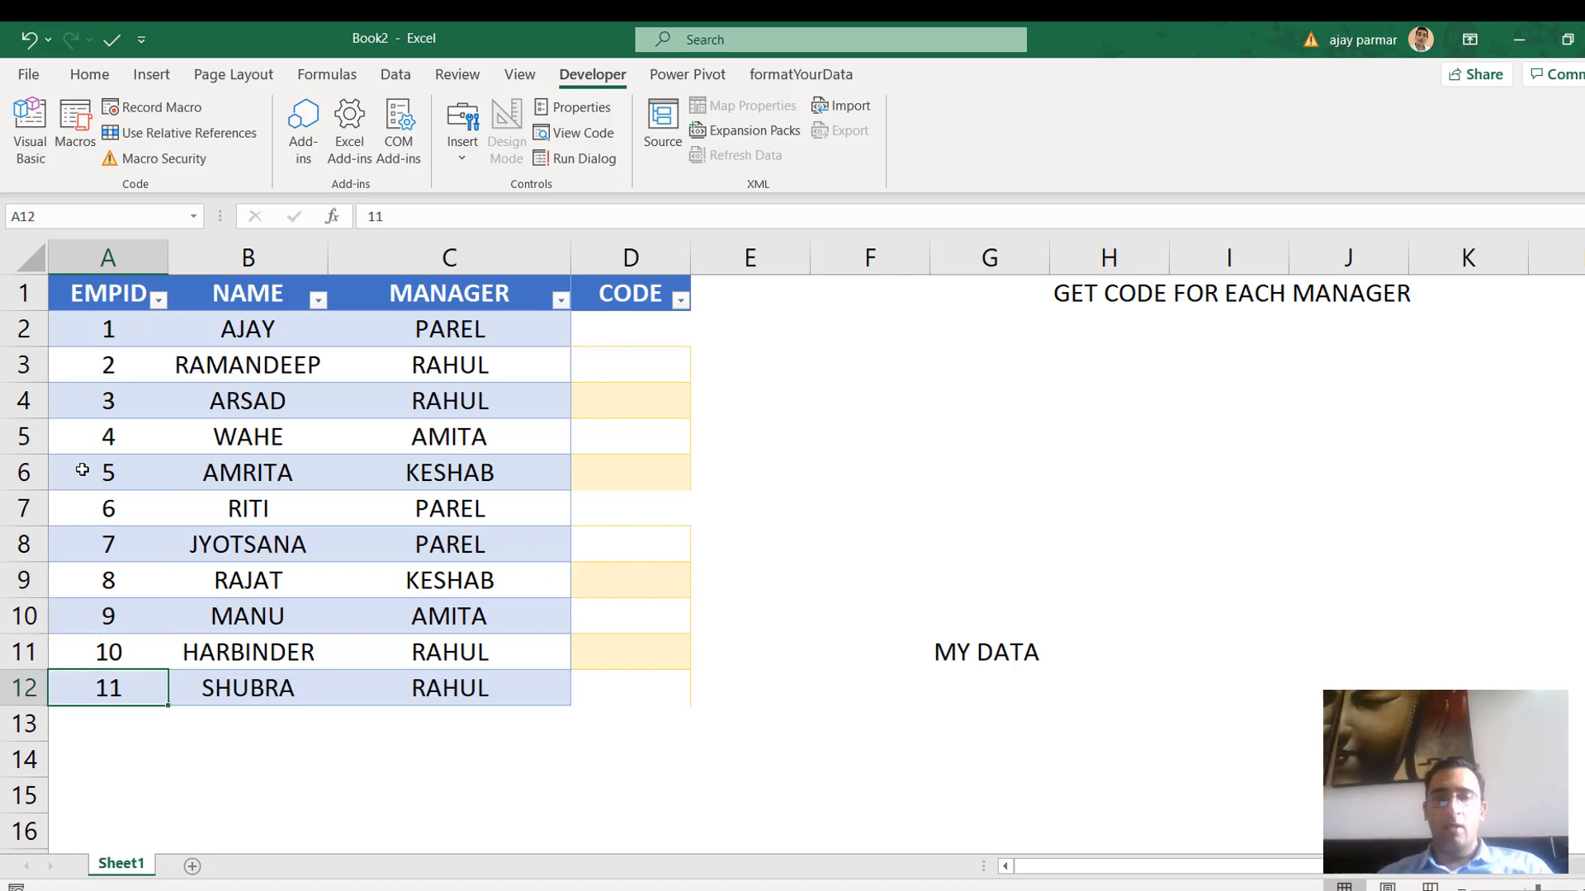
Switch back to Book1 and check the EMPID and code of the first duplicate record in row 11
{"action": "key", "text": "alt+Tab"}
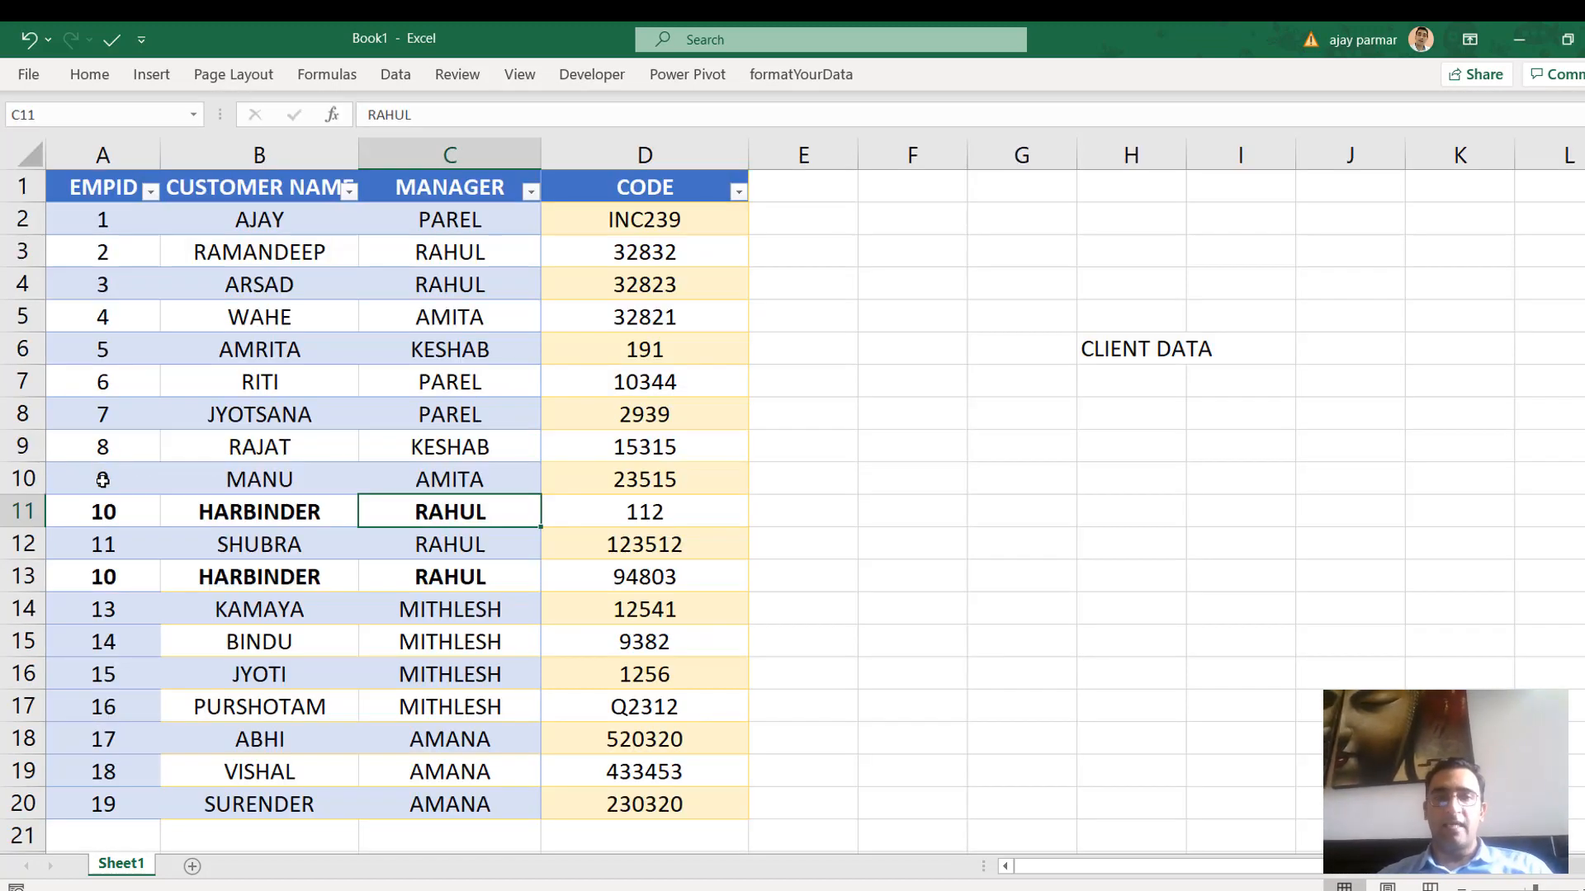
{"action": "left_click", "coordinate": [121, 515]}
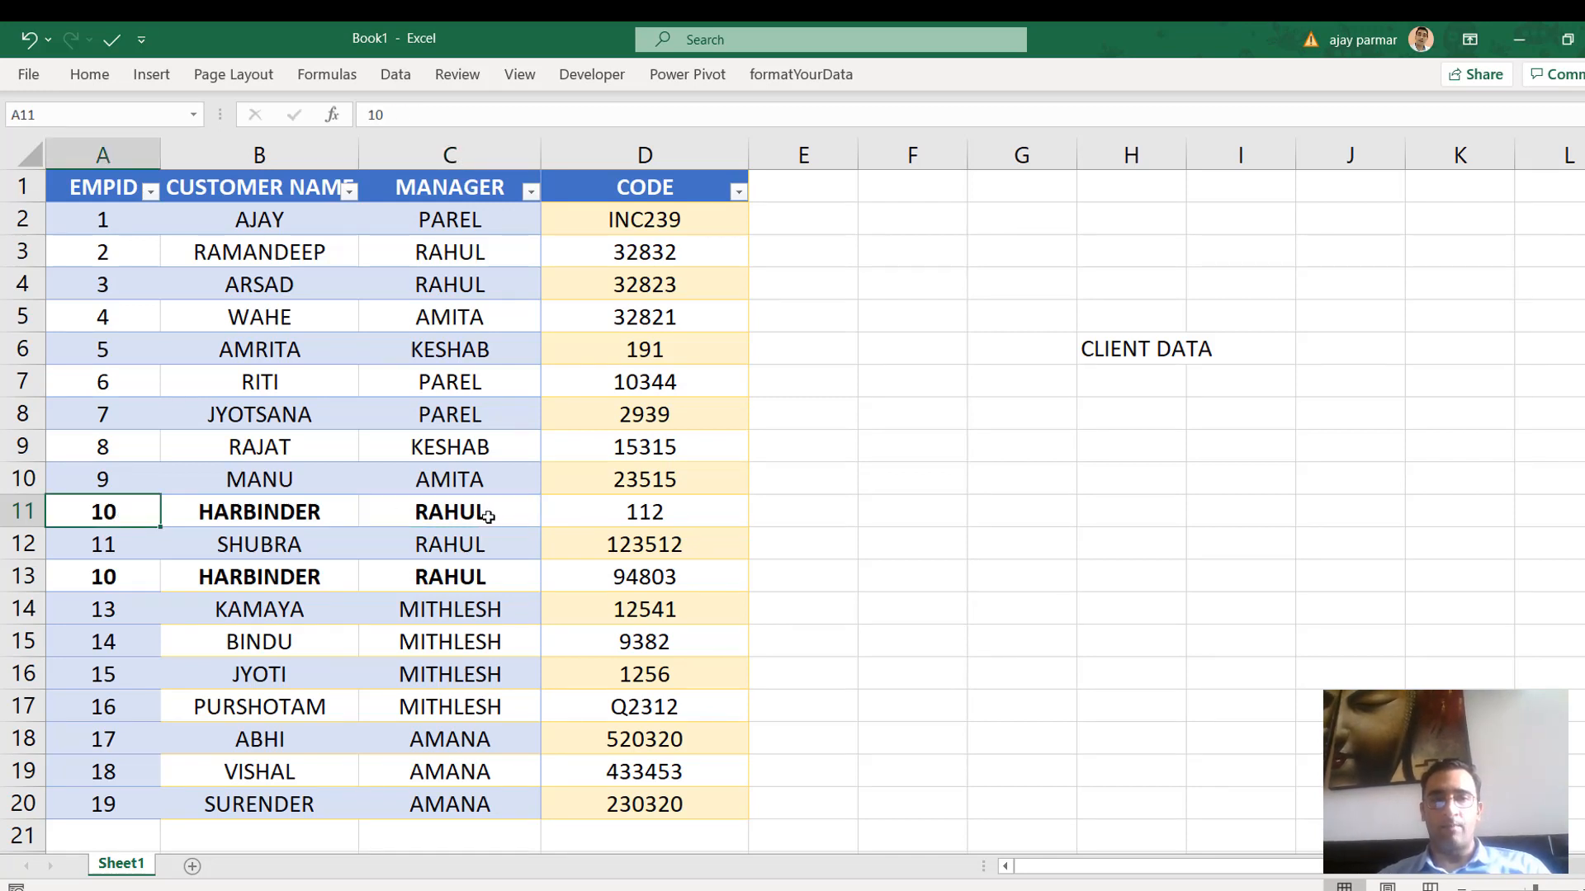
{"action": "left_click", "coordinate": [634, 507]}
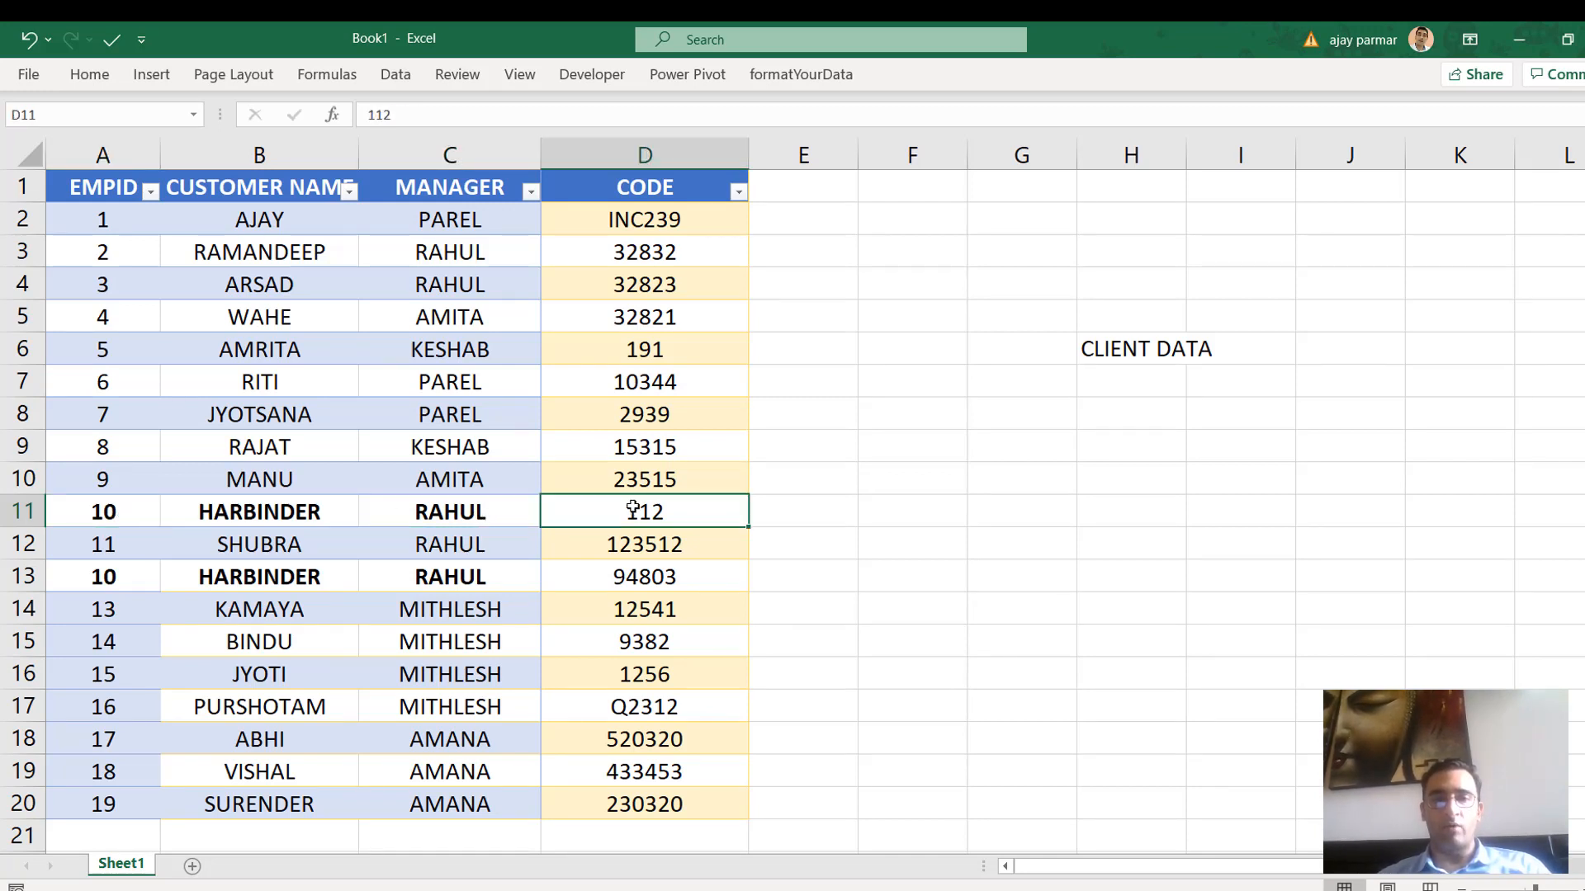
Copy cells A13:C13 from Book1, the second of the two records with EMPID 10
{"action": "left_click", "coordinate": [101, 516]}
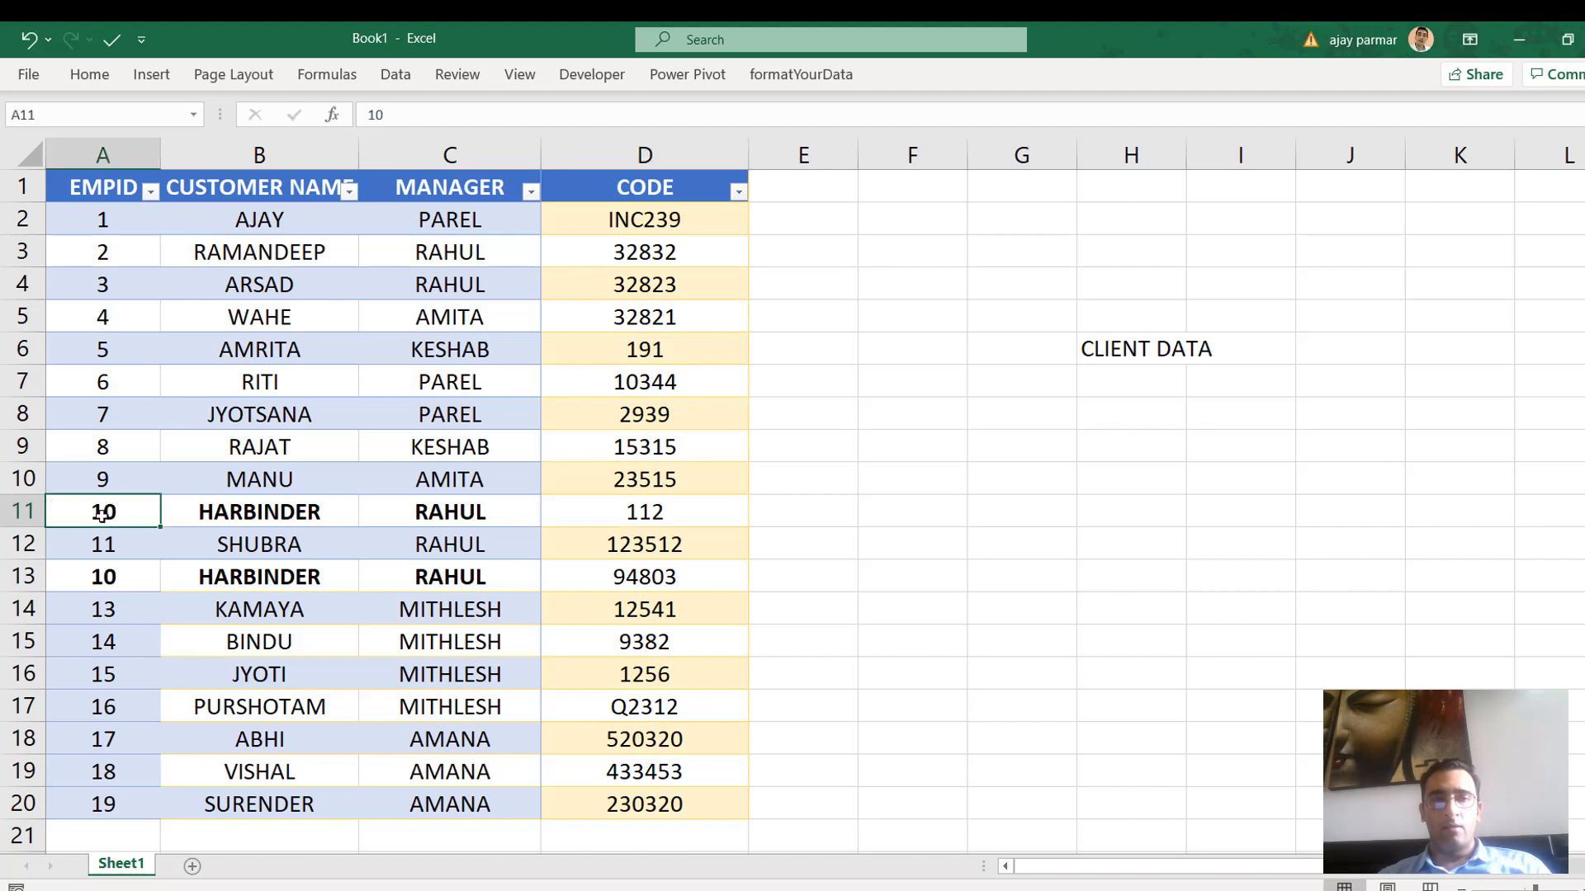
{"action": "left_click", "coordinate": [471, 513]}
{"action": "left_click", "coordinate": [115, 511]}
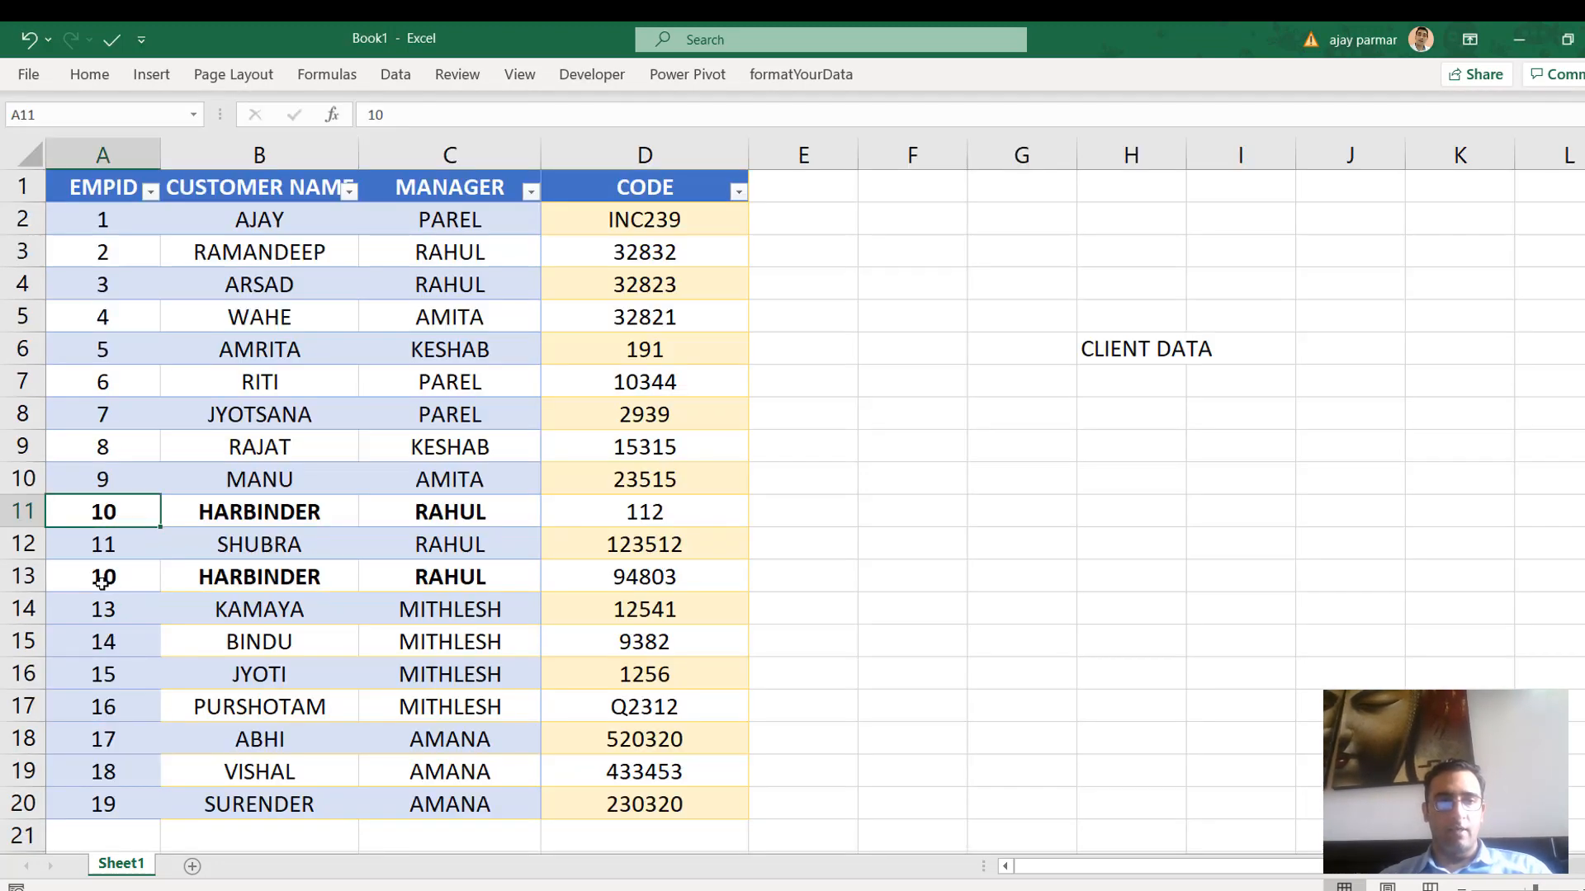
{"action": "left_click", "coordinate": [101, 577]}
{"action": "left_click_drag", "start_coordinate": [462, 580], "coordinate": [519, 573]}
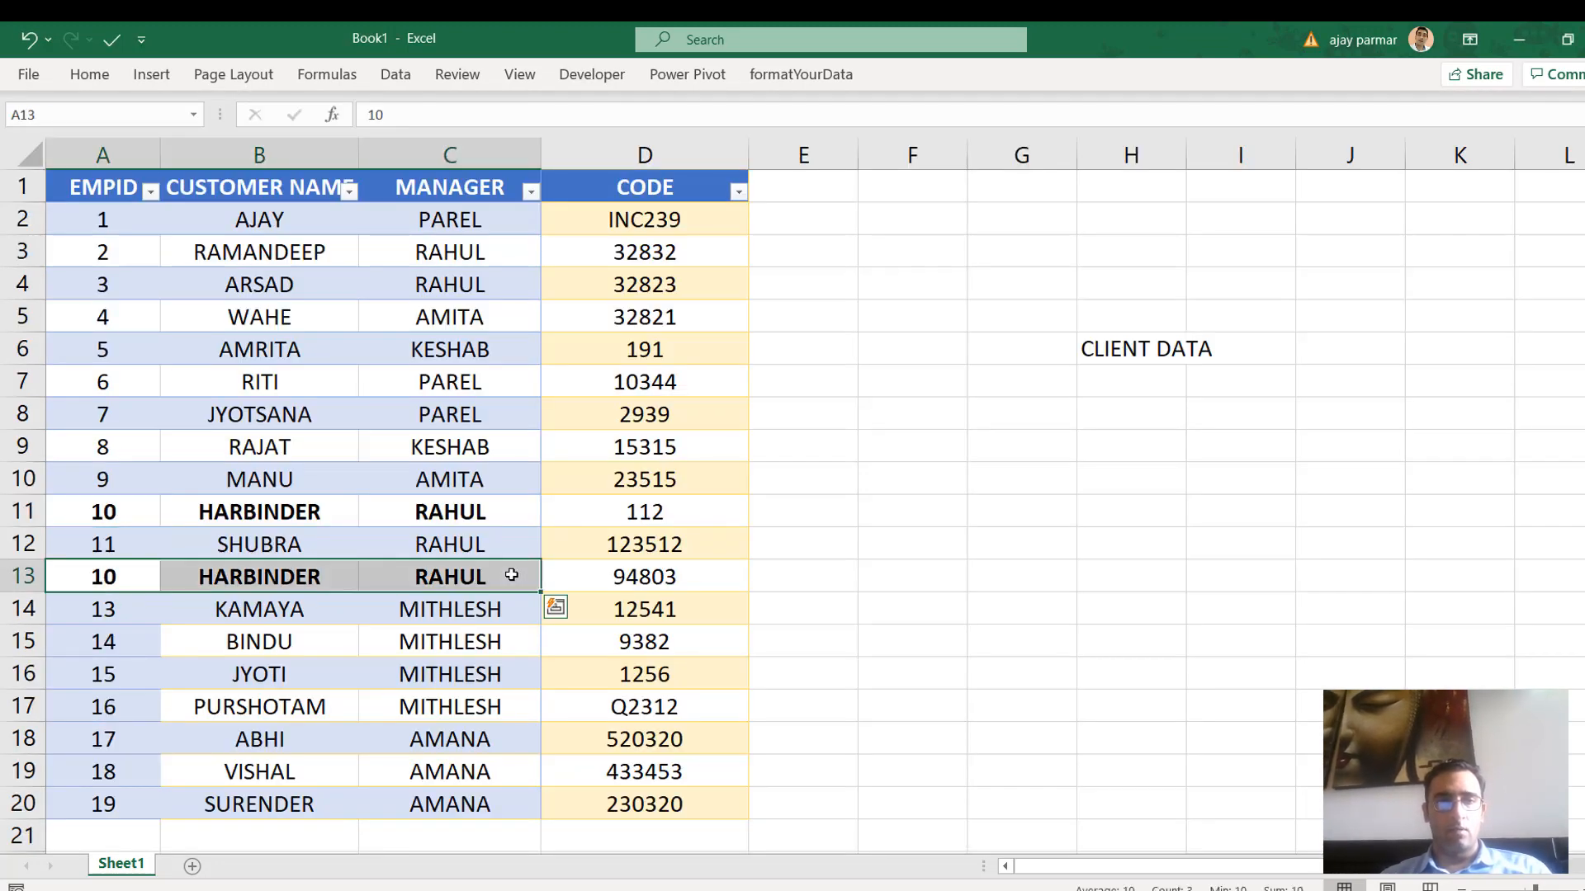
{"action": "key", "text": "ctrl+c"}
Switch to Book2, paste the copied record as values only starting at A13, and center it horizontally
{"action": "key", "text": "alt+Tab"}
{"action": "left_click", "coordinate": [119, 720]}
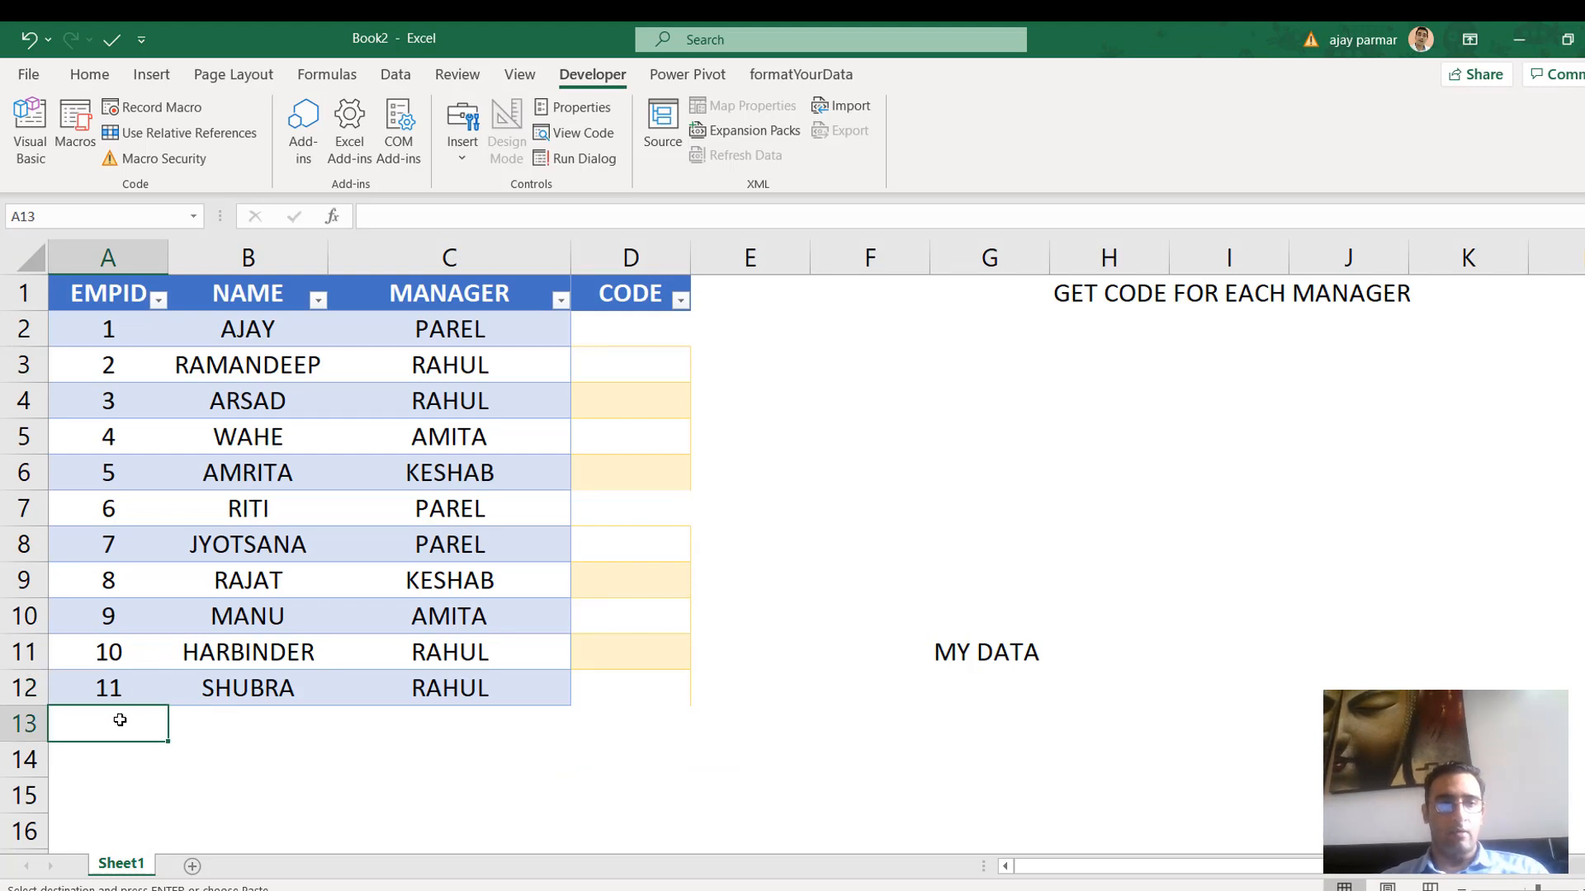
{"action": "key", "text": "alt+e"}
{"action": "key", "text": "s"}
{"action": "key", "text": "v"}
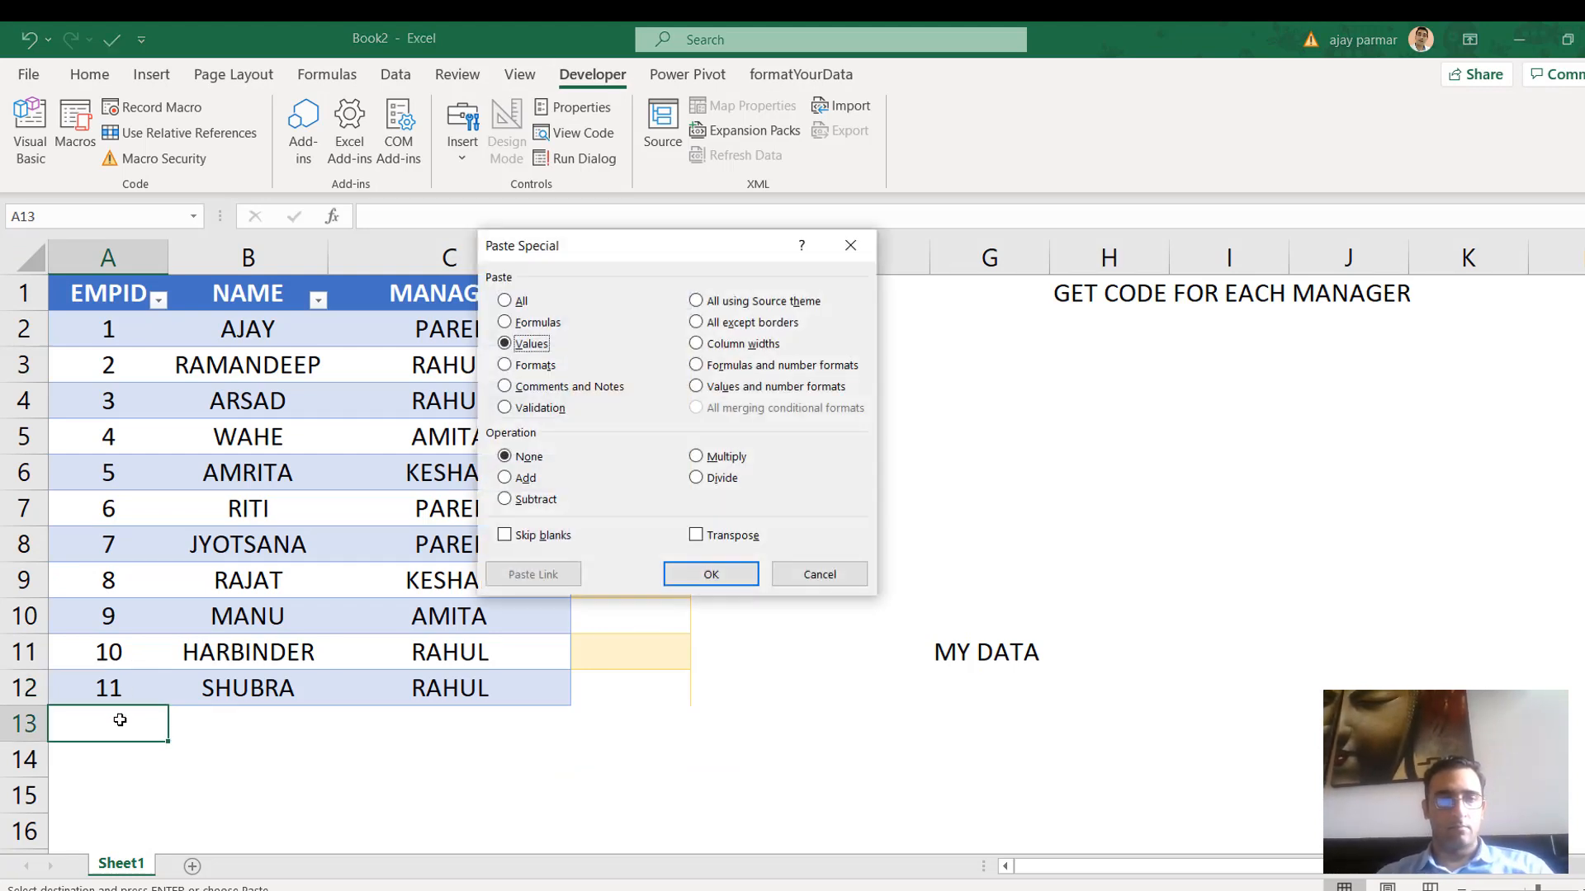
{"action": "key", "text": "Return"}
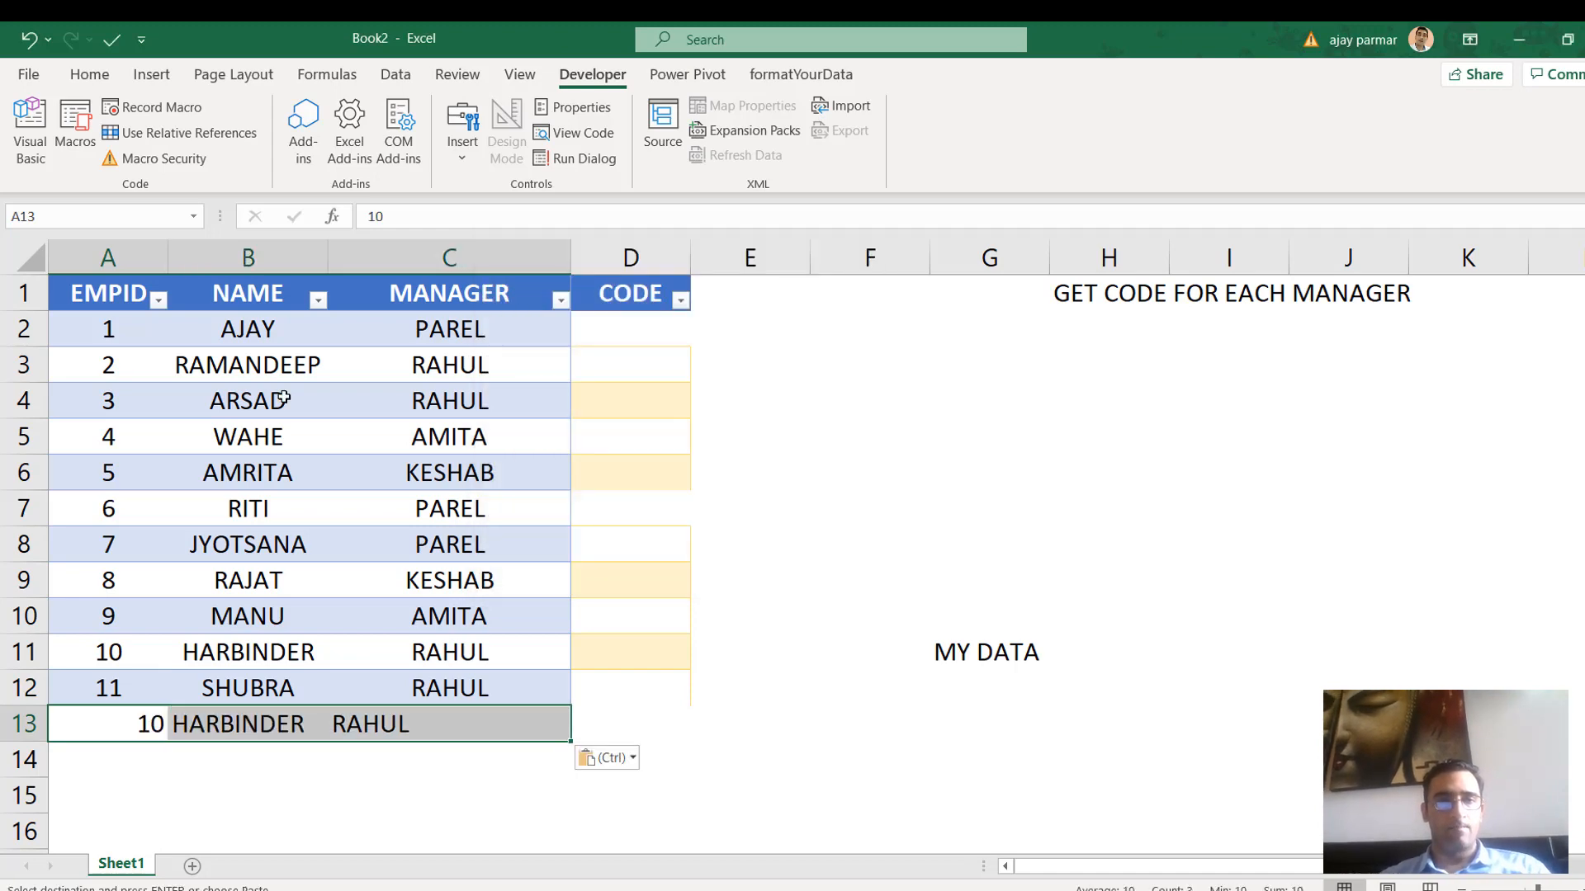
{"action": "left_click", "coordinate": [79, 73]}
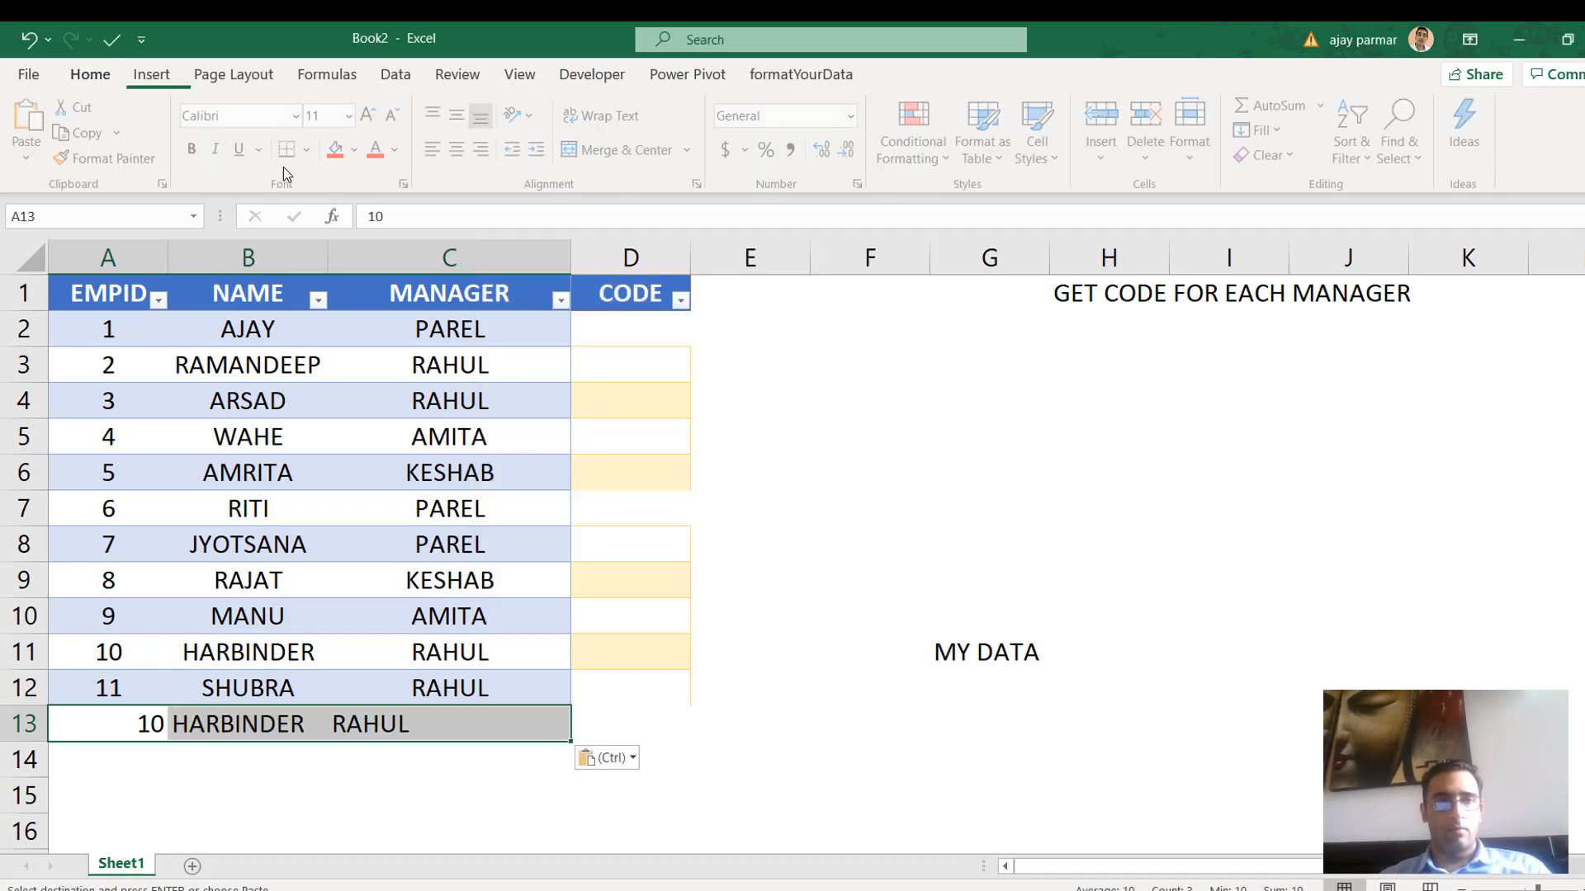
{"action": "left_click", "coordinate": [462, 149]}
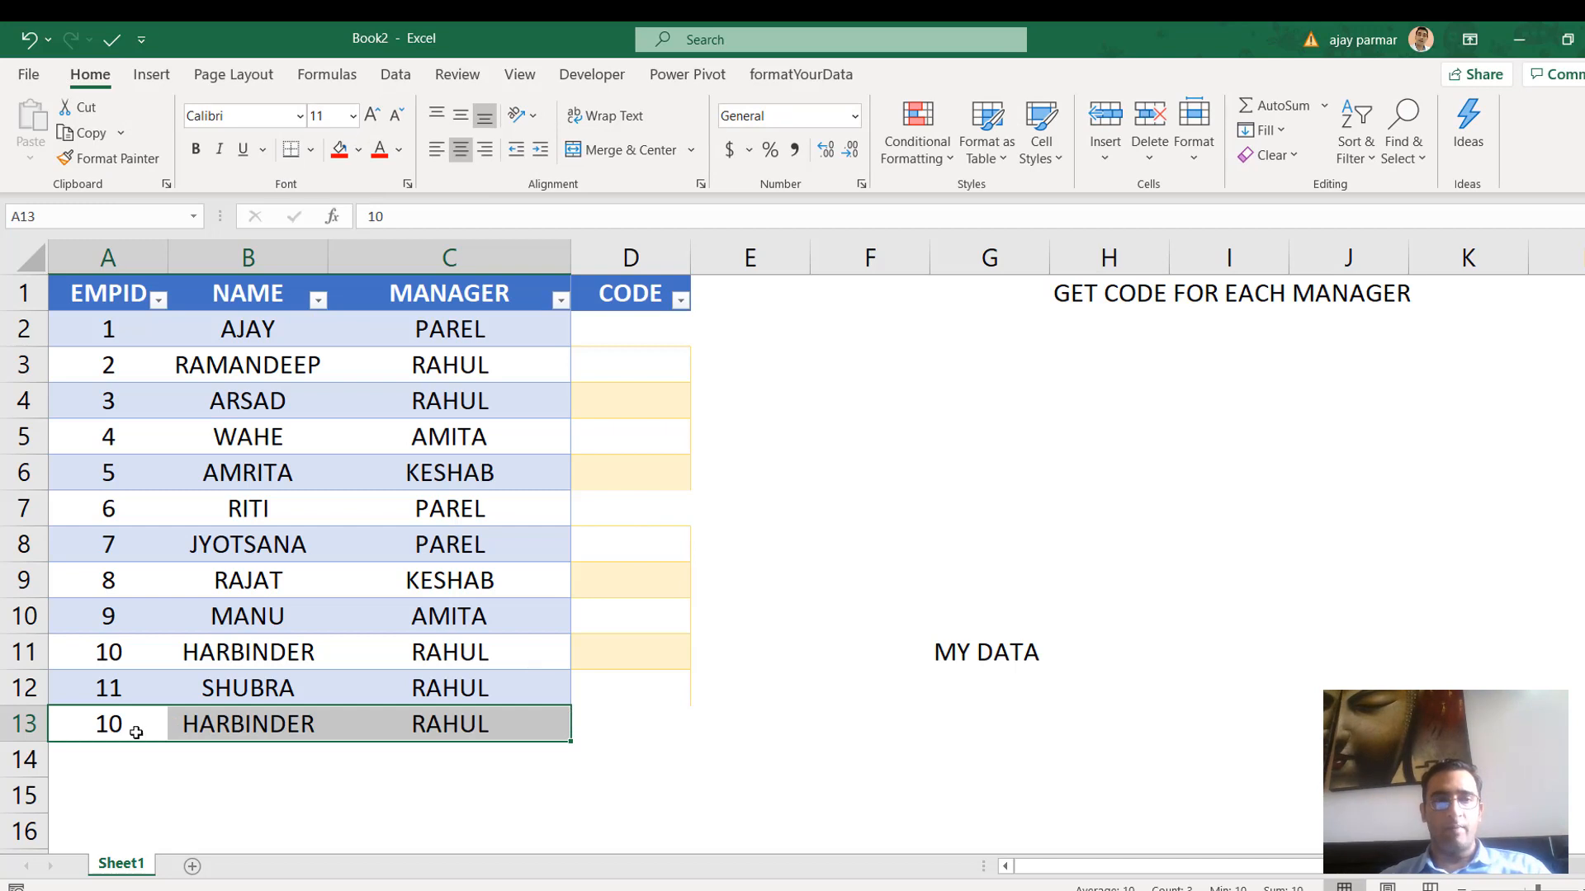
Compare the duplicate EMPID 10 records in rows 11 and 13 of Book2, and their codes in D13 and D11 of Book1
{"action": "key", "text": "Up"}
{"action": "key", "text": "Up"}
{"action": "key", "text": "Up"}
{"action": "key", "text": "Down"}
{"action": "key", "text": "shift+Right"}
{"action": "key", "text": "shift+Right"}
{"action": "key", "text": "shift+Right"}
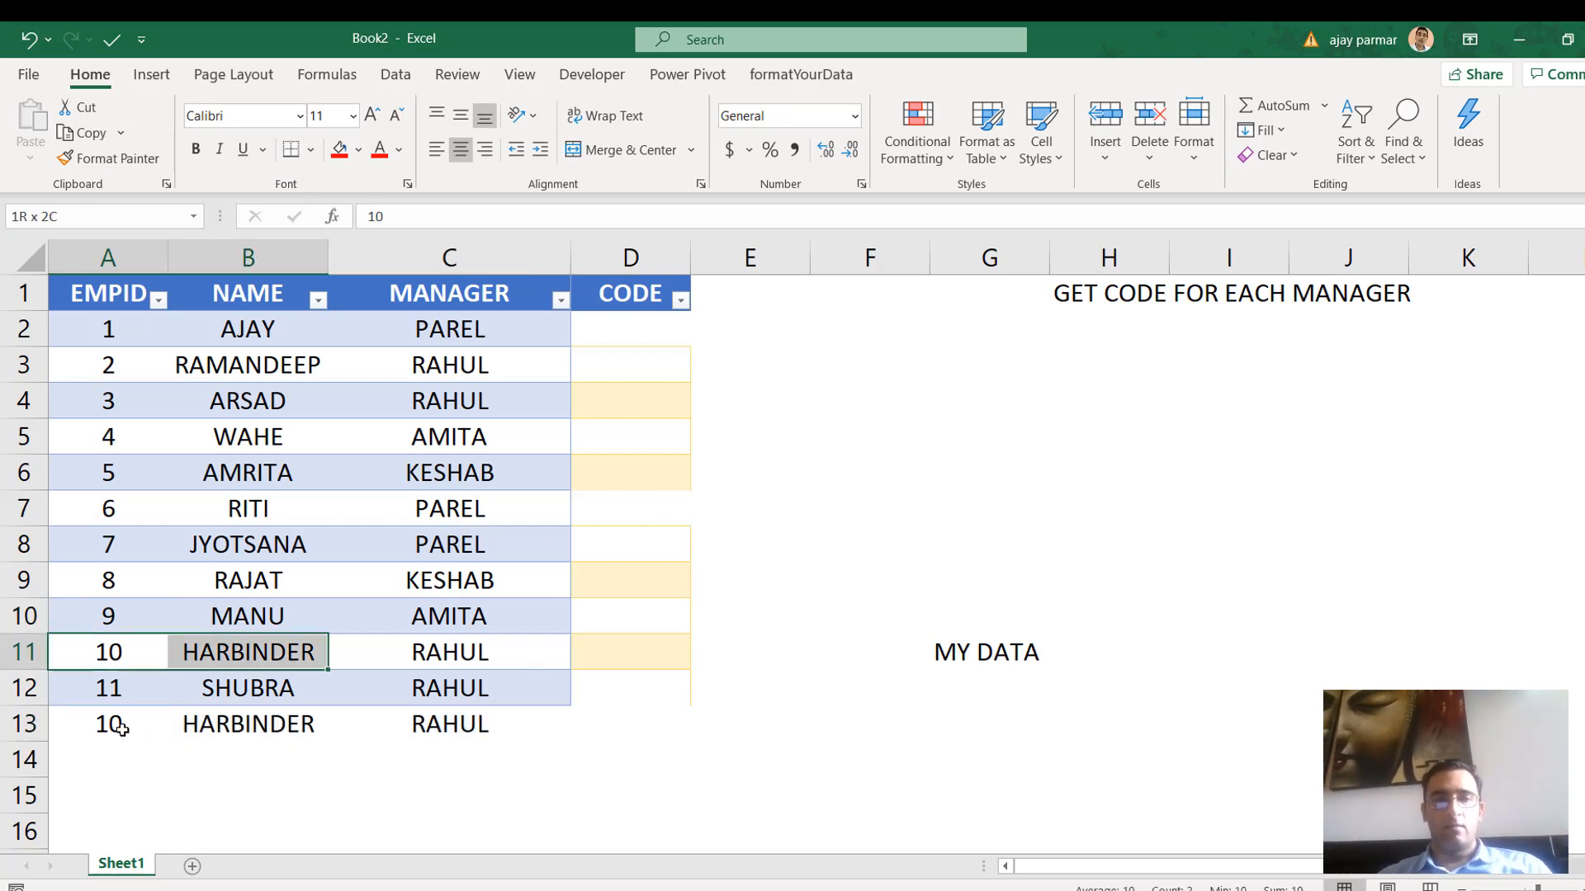
{"action": "key", "text": "Down"}
{"action": "key", "text": "Down"}
{"action": "key", "text": "shift+Right"}
{"action": "key", "text": "shift+Right"}
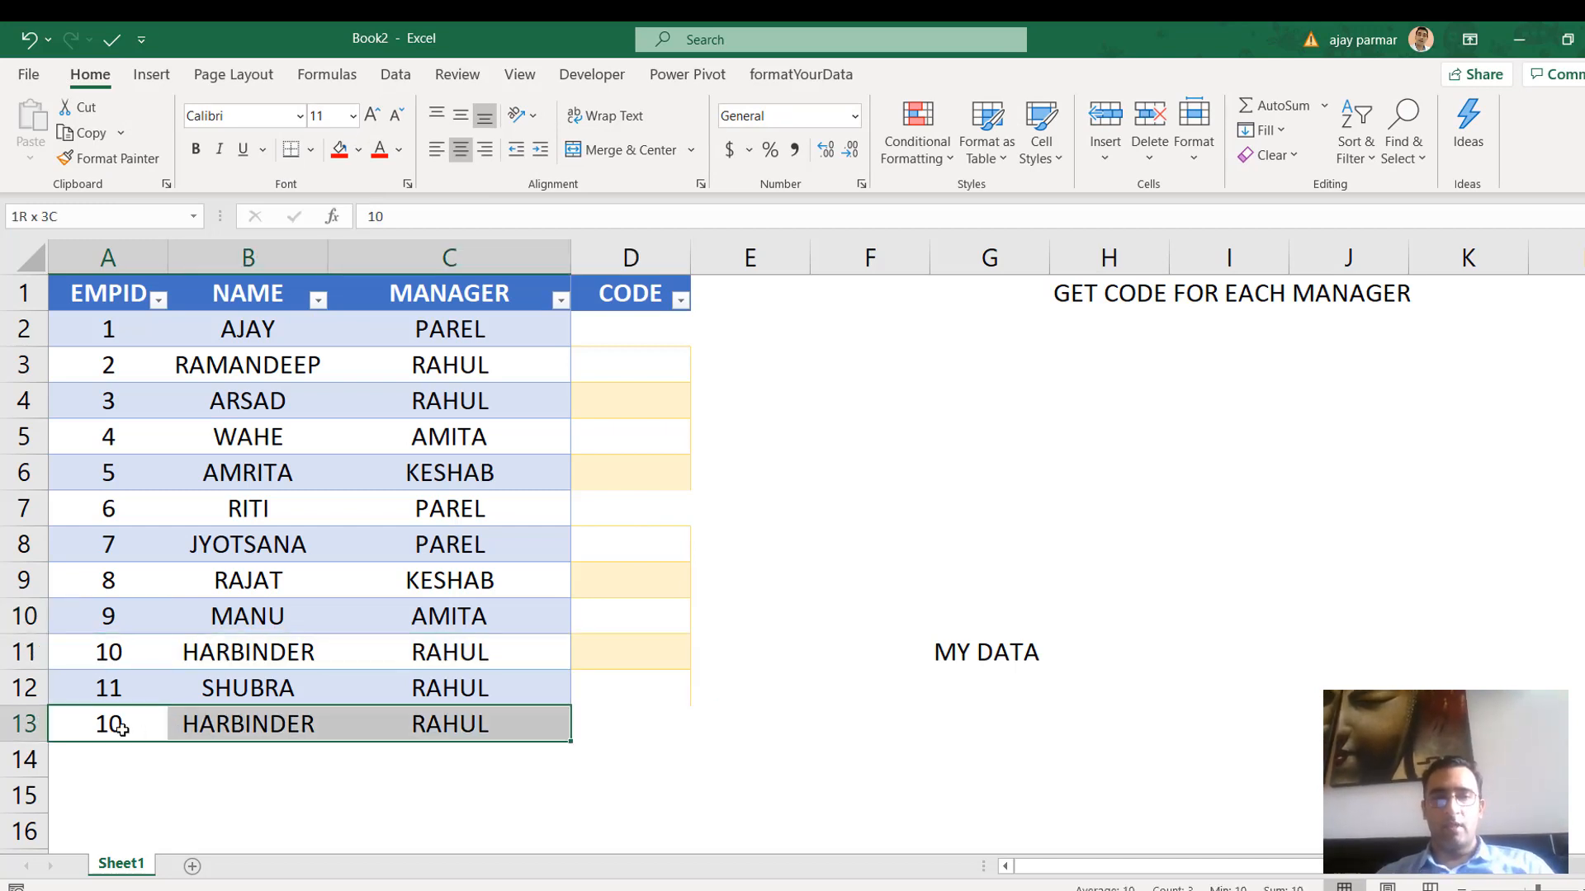
{"action": "key", "text": "Right"}
{"action": "key", "text": "Right"}
{"action": "key", "text": "Right"}
{"action": "key", "text": "alt+Tab"}
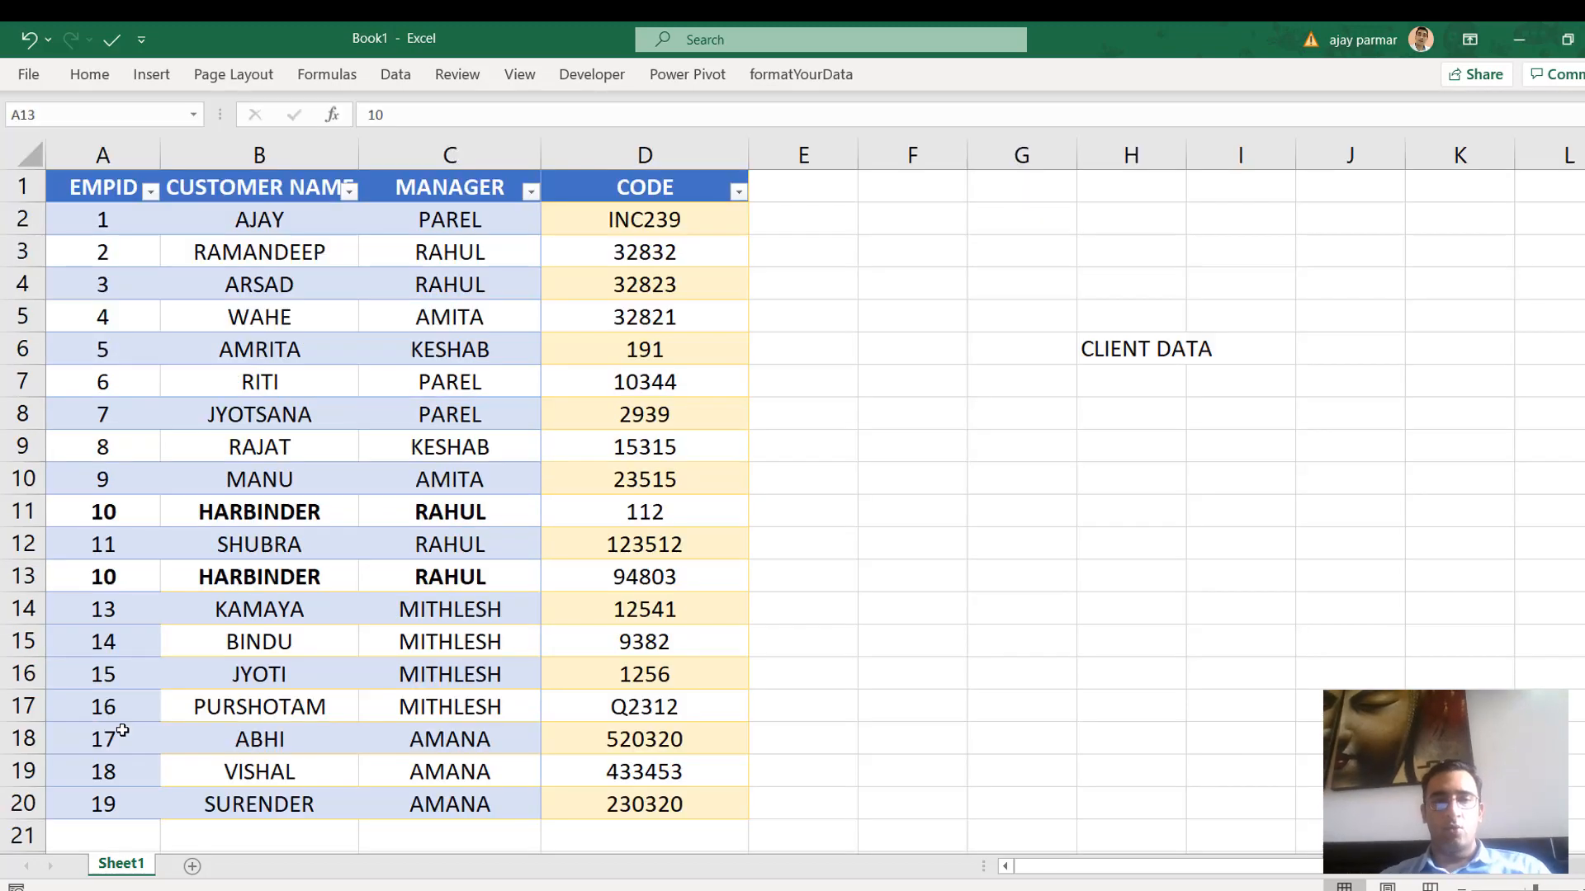
{"action": "left_click", "coordinate": [659, 574]}
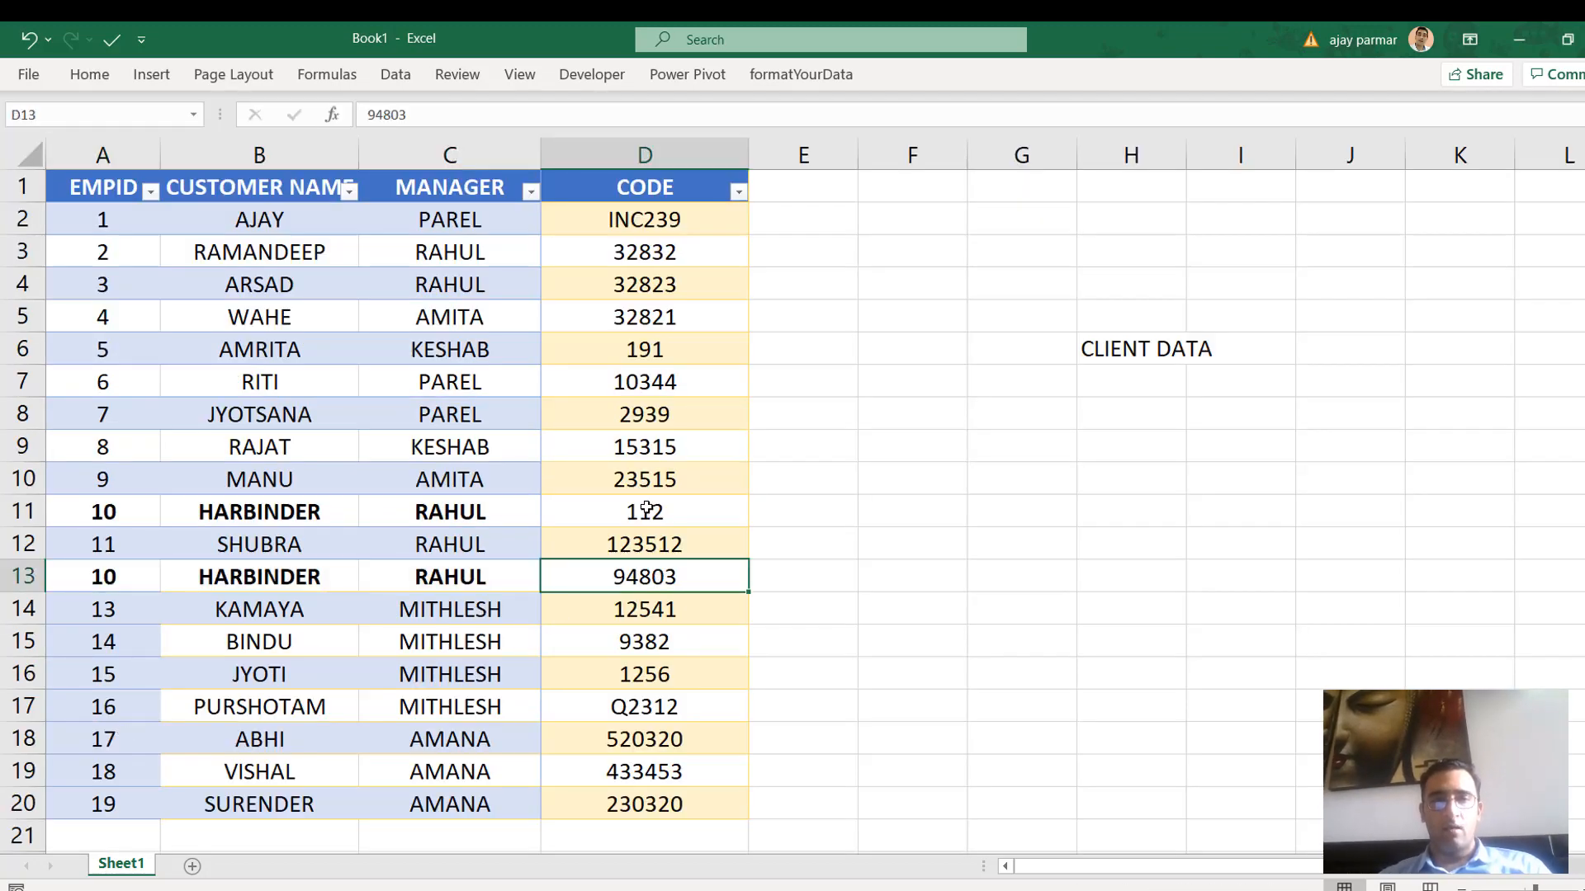
{"action": "left_click", "coordinate": [646, 510]}
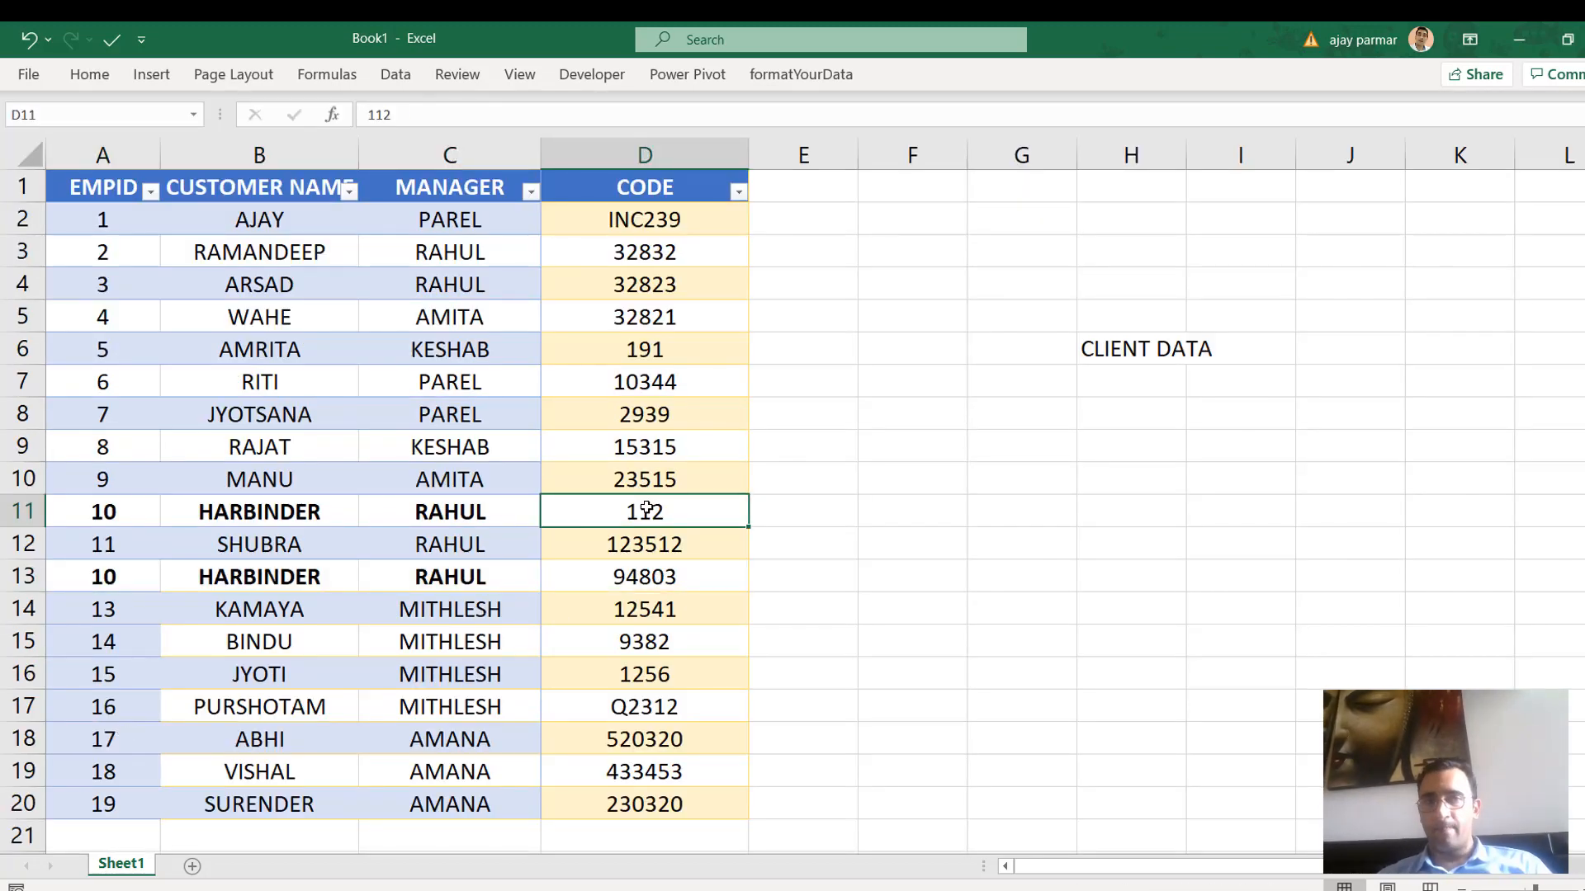
Filter the MANAGER column in Book1 to the manager of the EMPID 10 records and select the listed customer names in B3:B13
{"action": "left_click", "coordinate": [274, 187]}
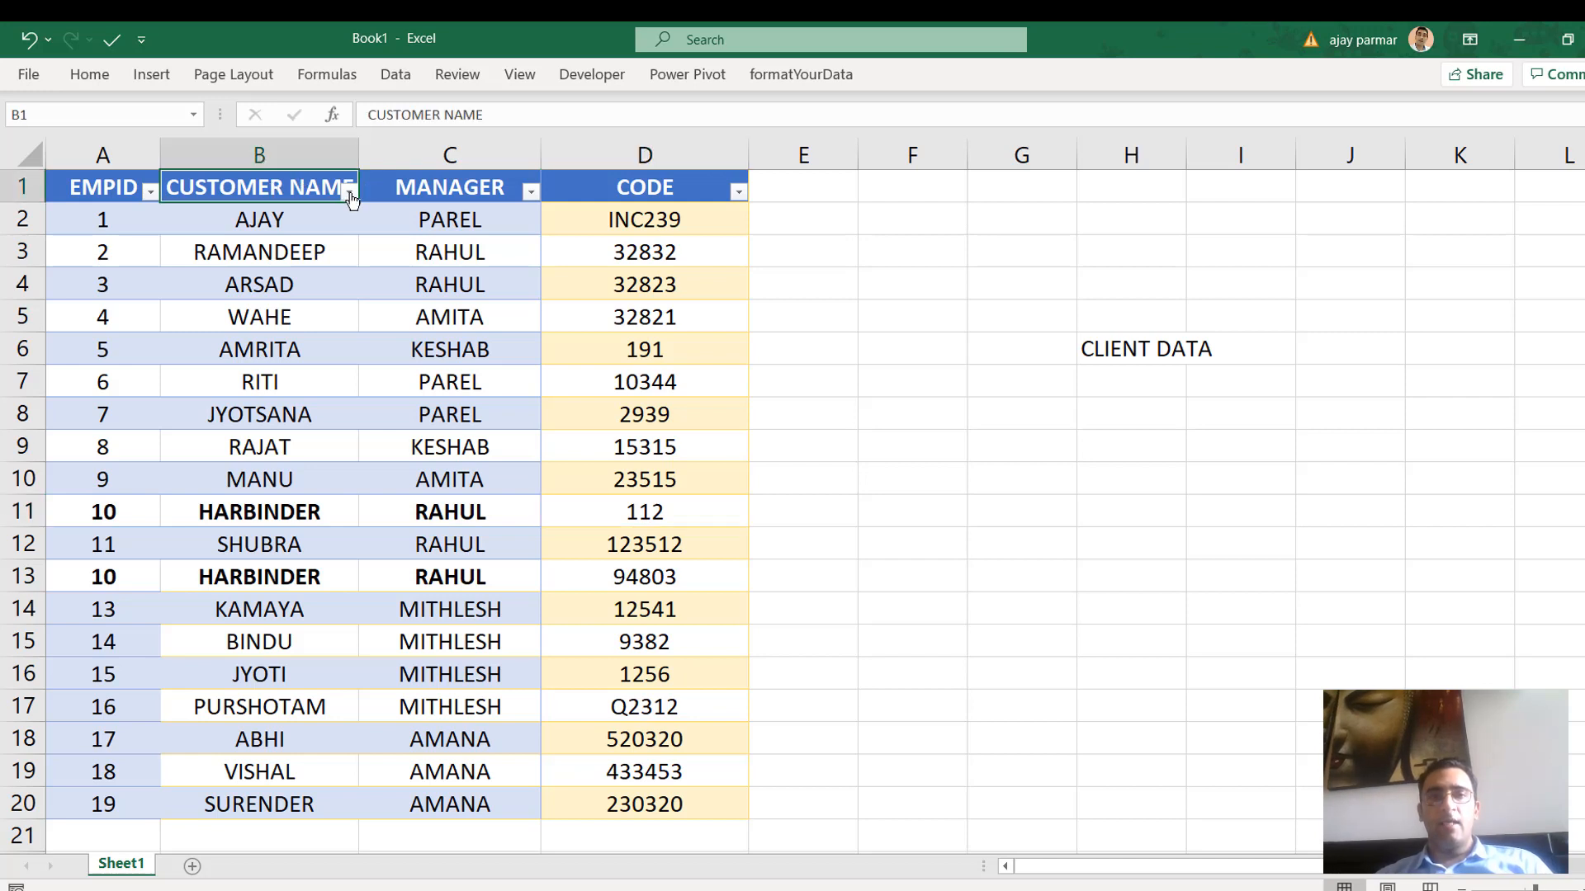
{"action": "left_click", "coordinate": [530, 196]}
{"action": "left_click", "coordinate": [313, 444]}
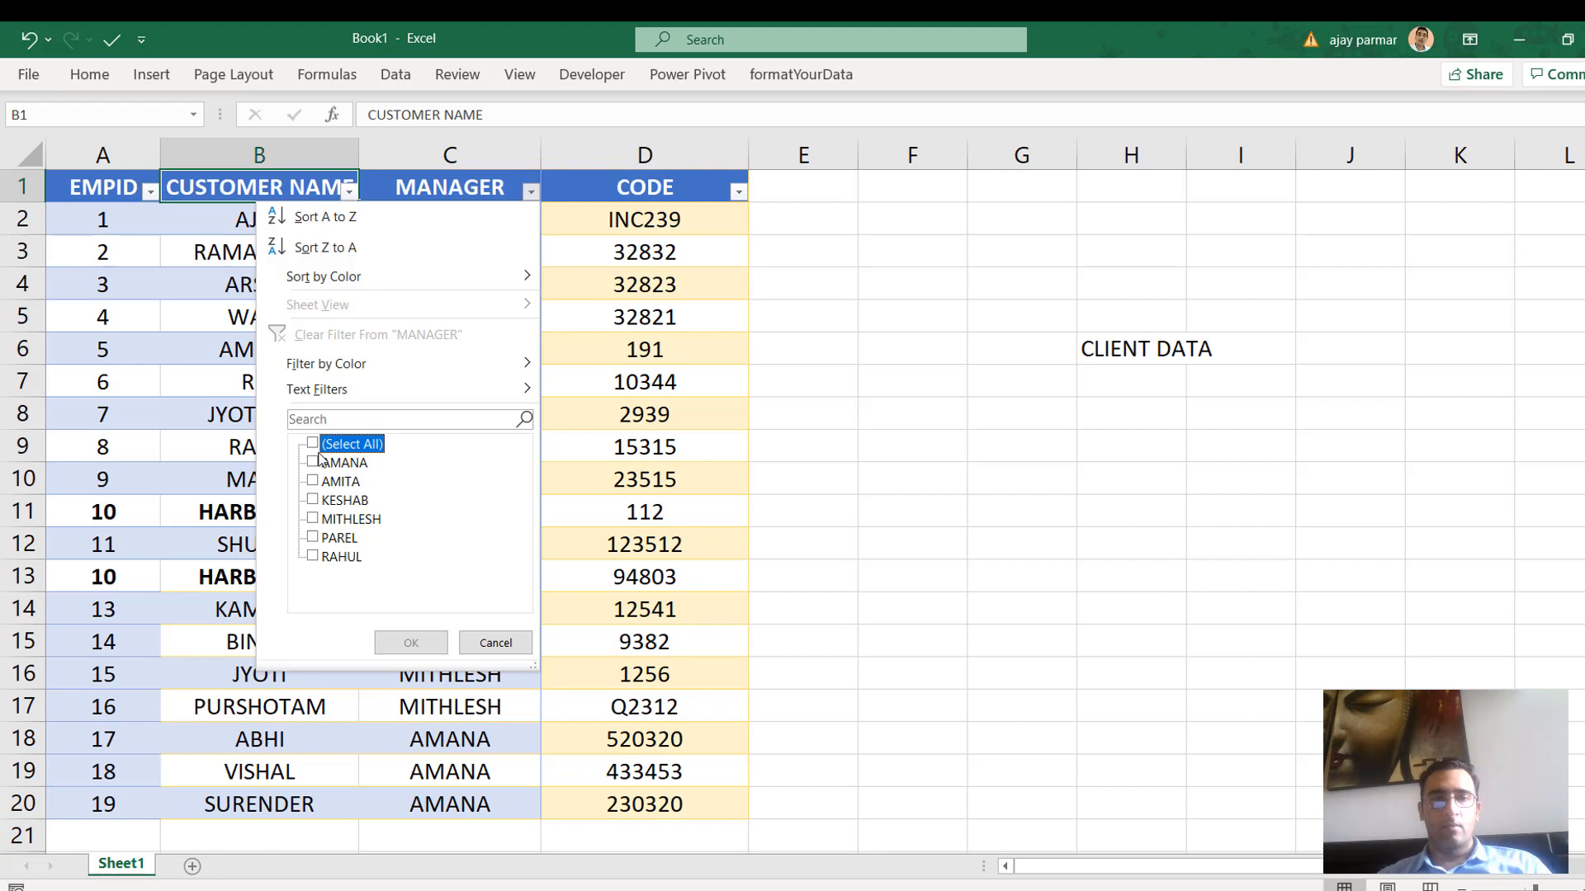
{"action": "left_click", "coordinate": [314, 557]}
{"action": "left_click", "coordinate": [410, 642]}
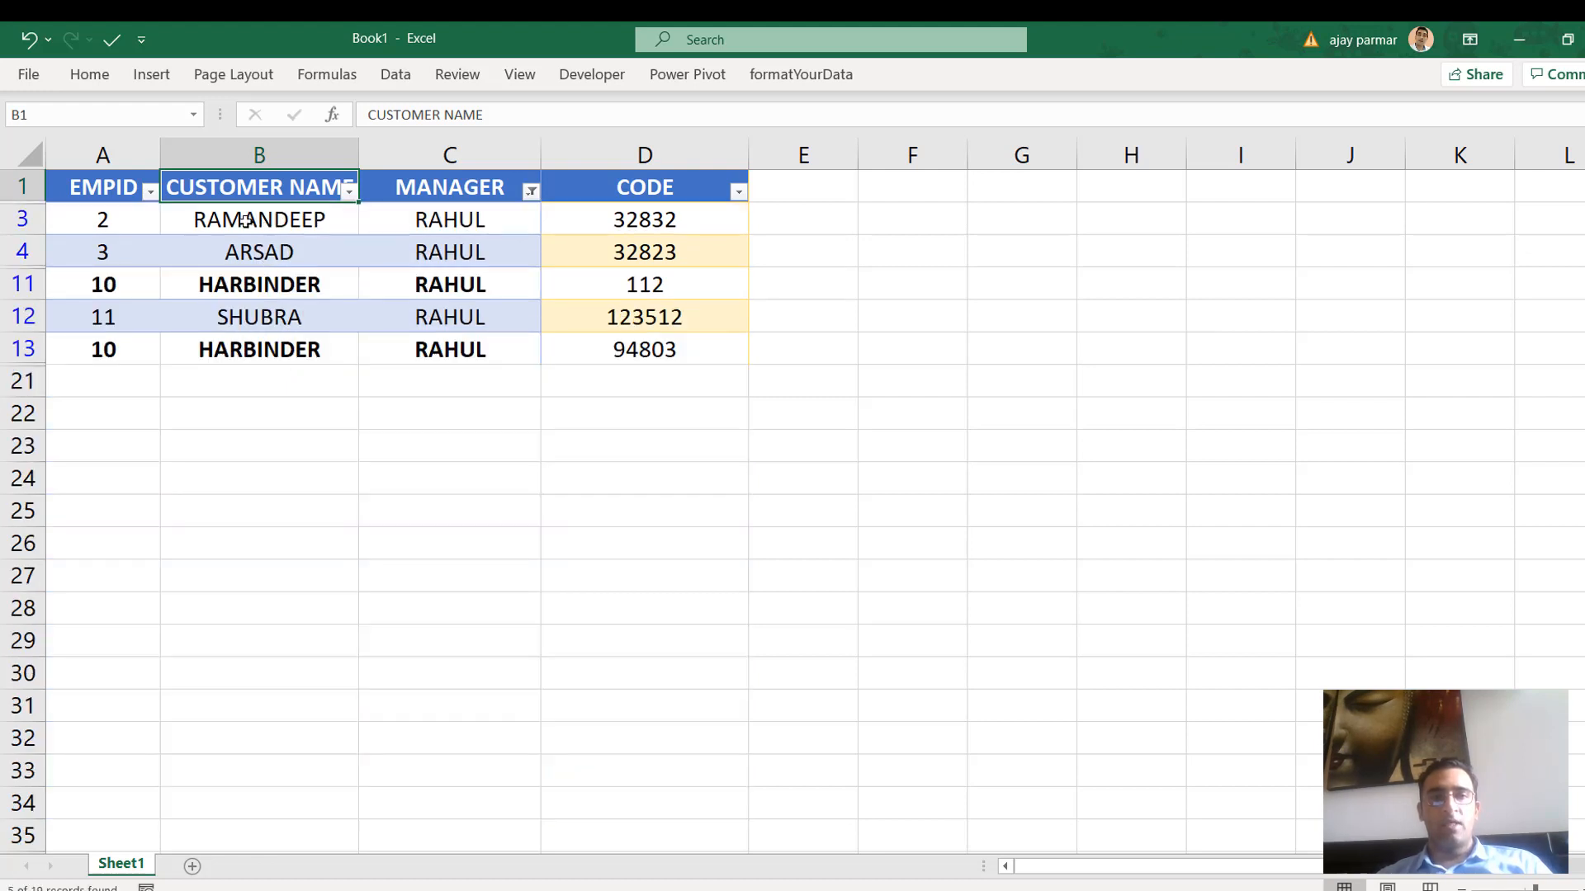
{"action": "left_click", "coordinate": [268, 221]}
{"action": "left_click", "coordinate": [262, 351], "text": "shift"}
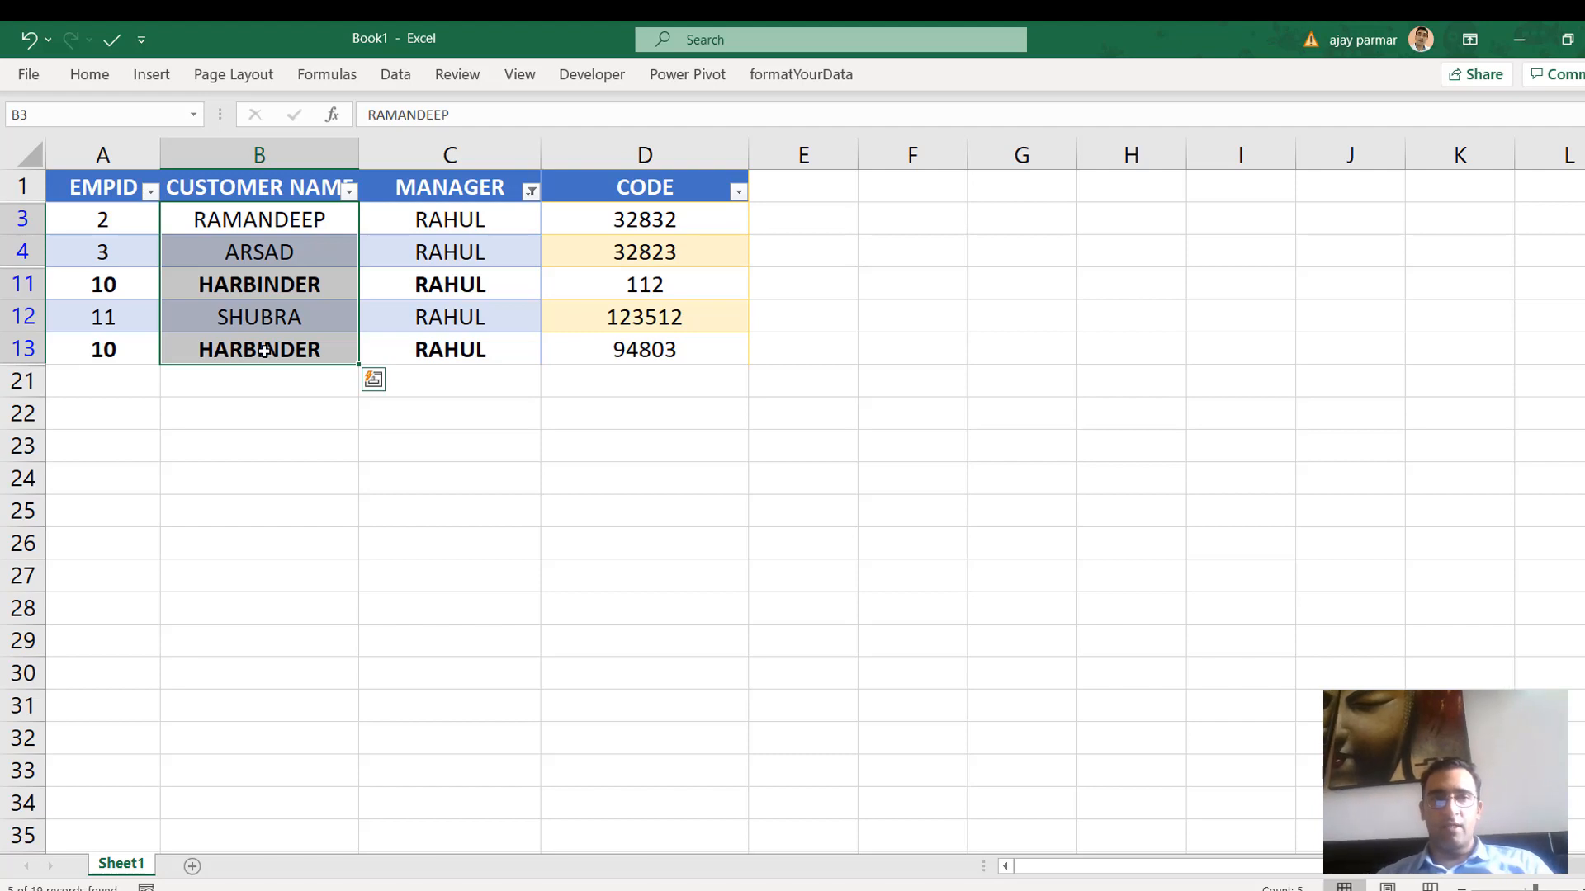
Switch to Book2 and filter the MANAGER column to the manager of the EMPID 10 records
{"action": "key", "text": "alt+Tab"}
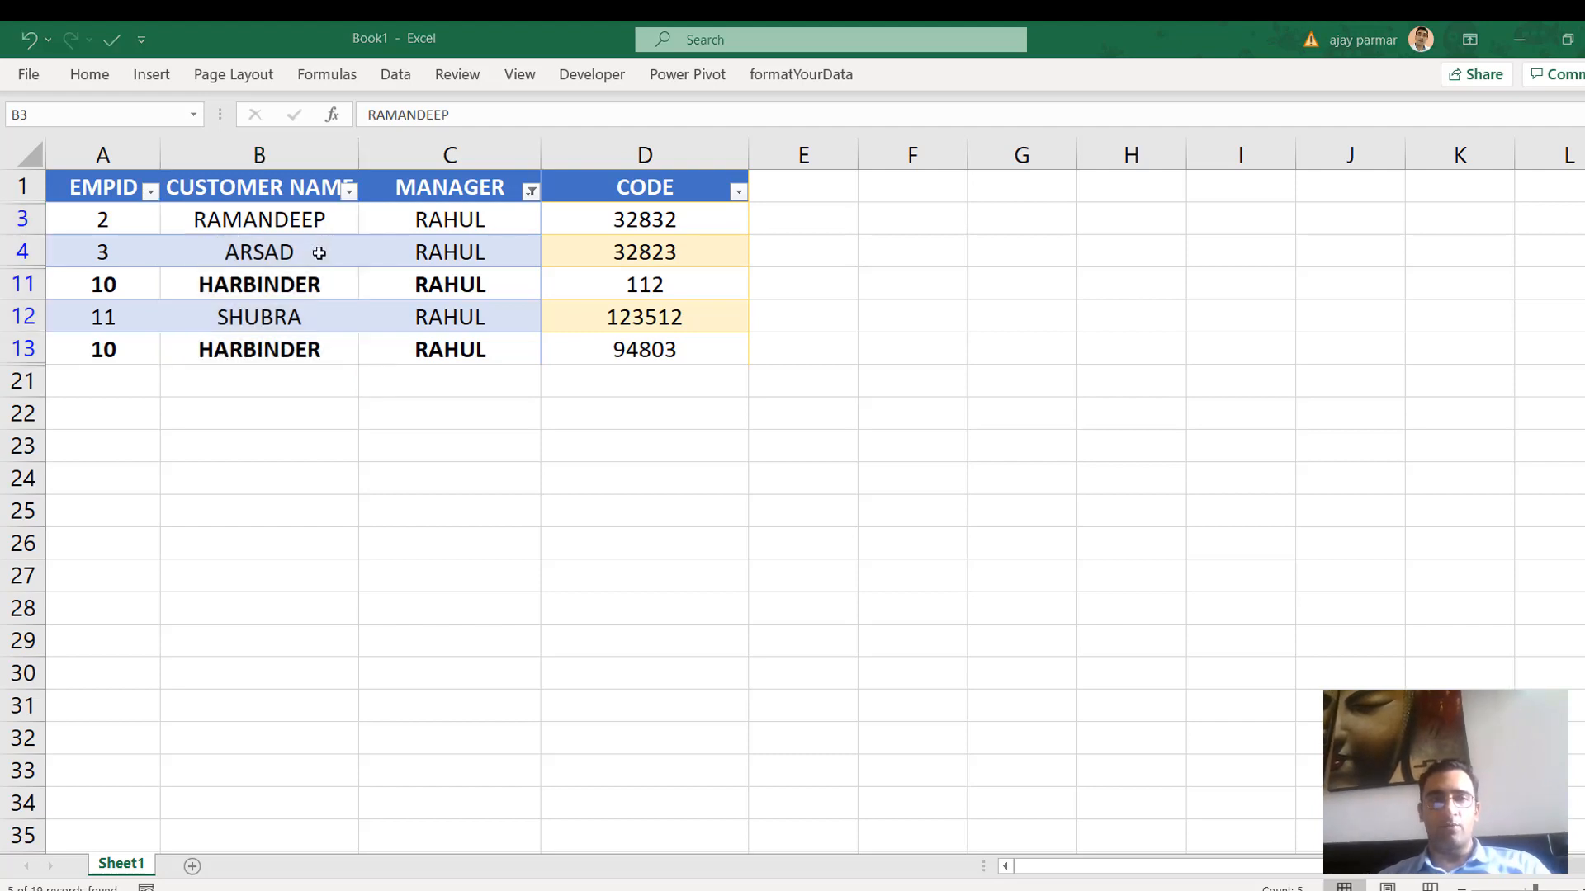
{"action": "left_click_drag", "start_coordinate": [475, 301], "coordinate": [566, 307]}
{"action": "left_click", "coordinate": [563, 302]}
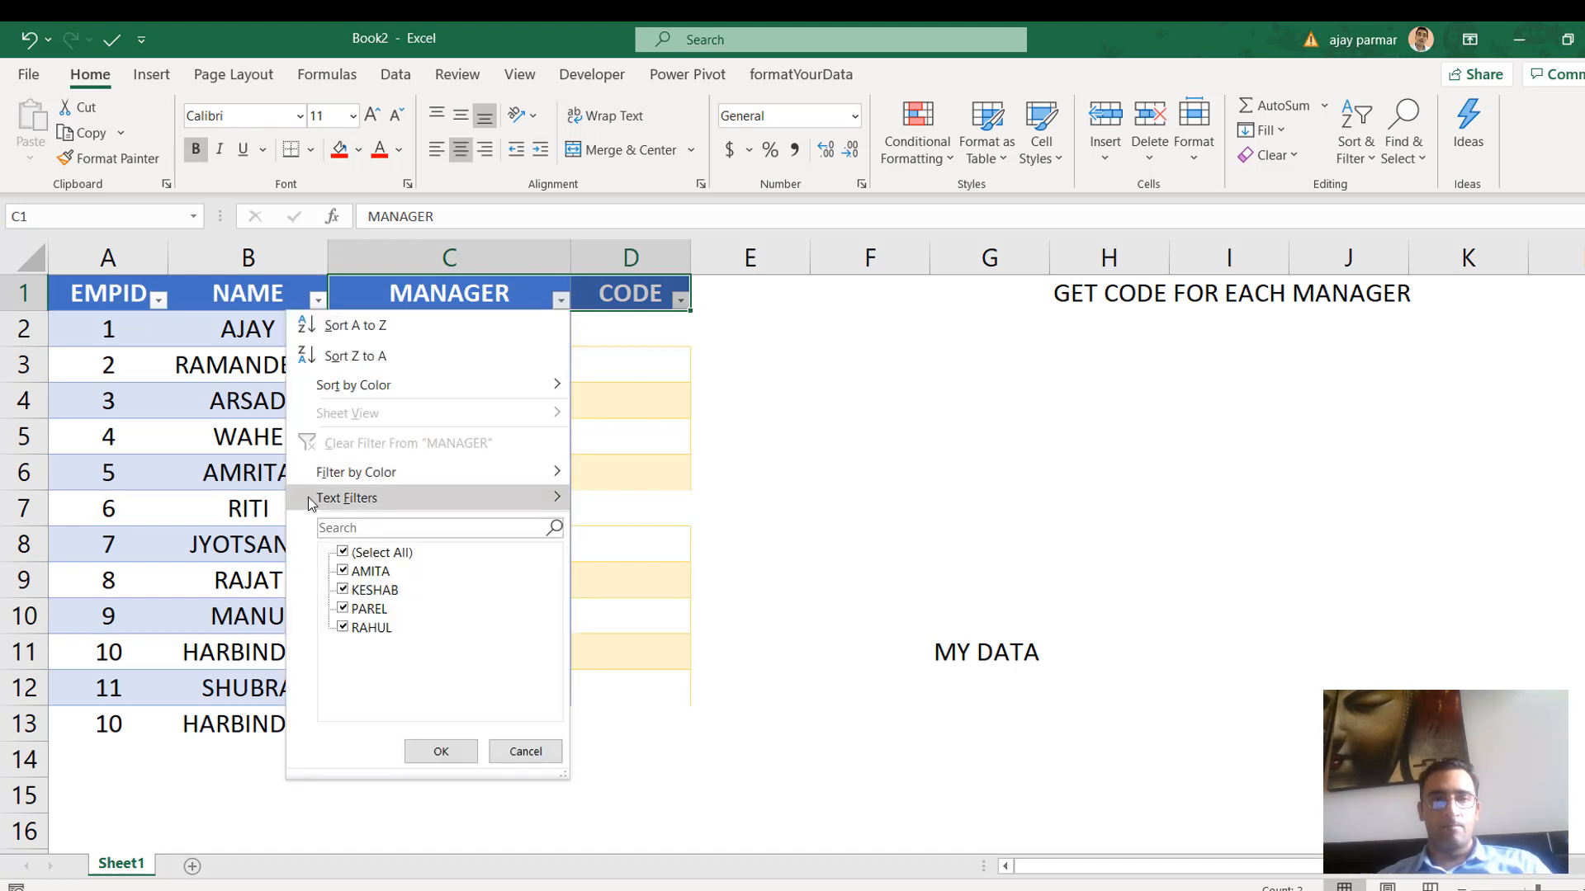
{"action": "left_click", "coordinate": [345, 552]}
{"action": "left_click", "coordinate": [343, 628]}
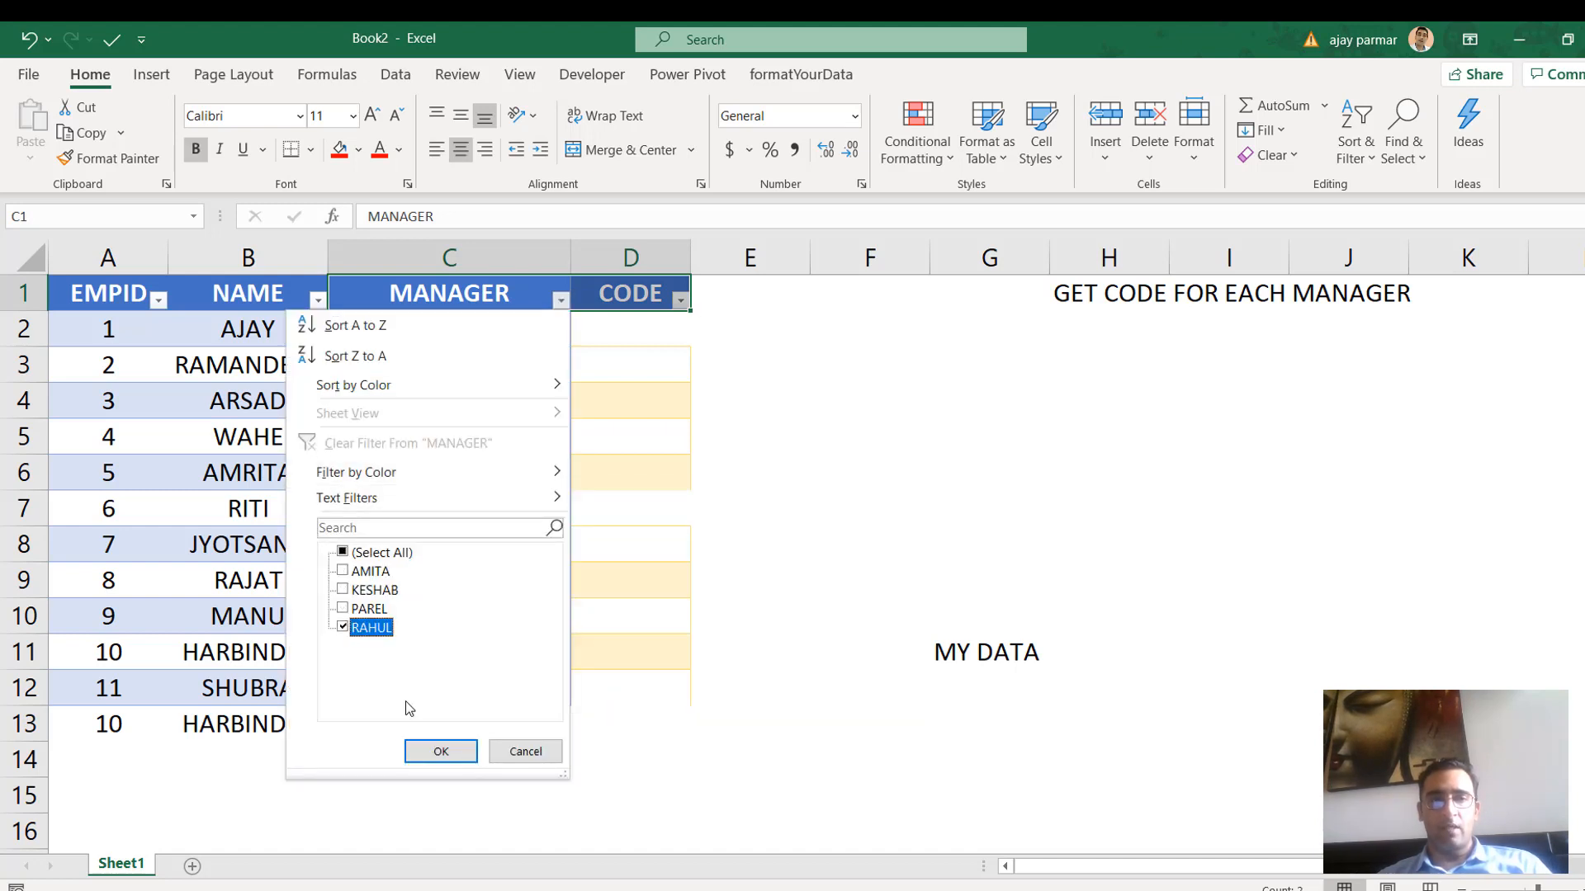
{"action": "left_click", "coordinate": [453, 751]}
Examine the filtered rows in Book2, checking the EMPID, MANAGER and CODE columns from row 3 to row 13
{"action": "left_click", "coordinate": [482, 334]}
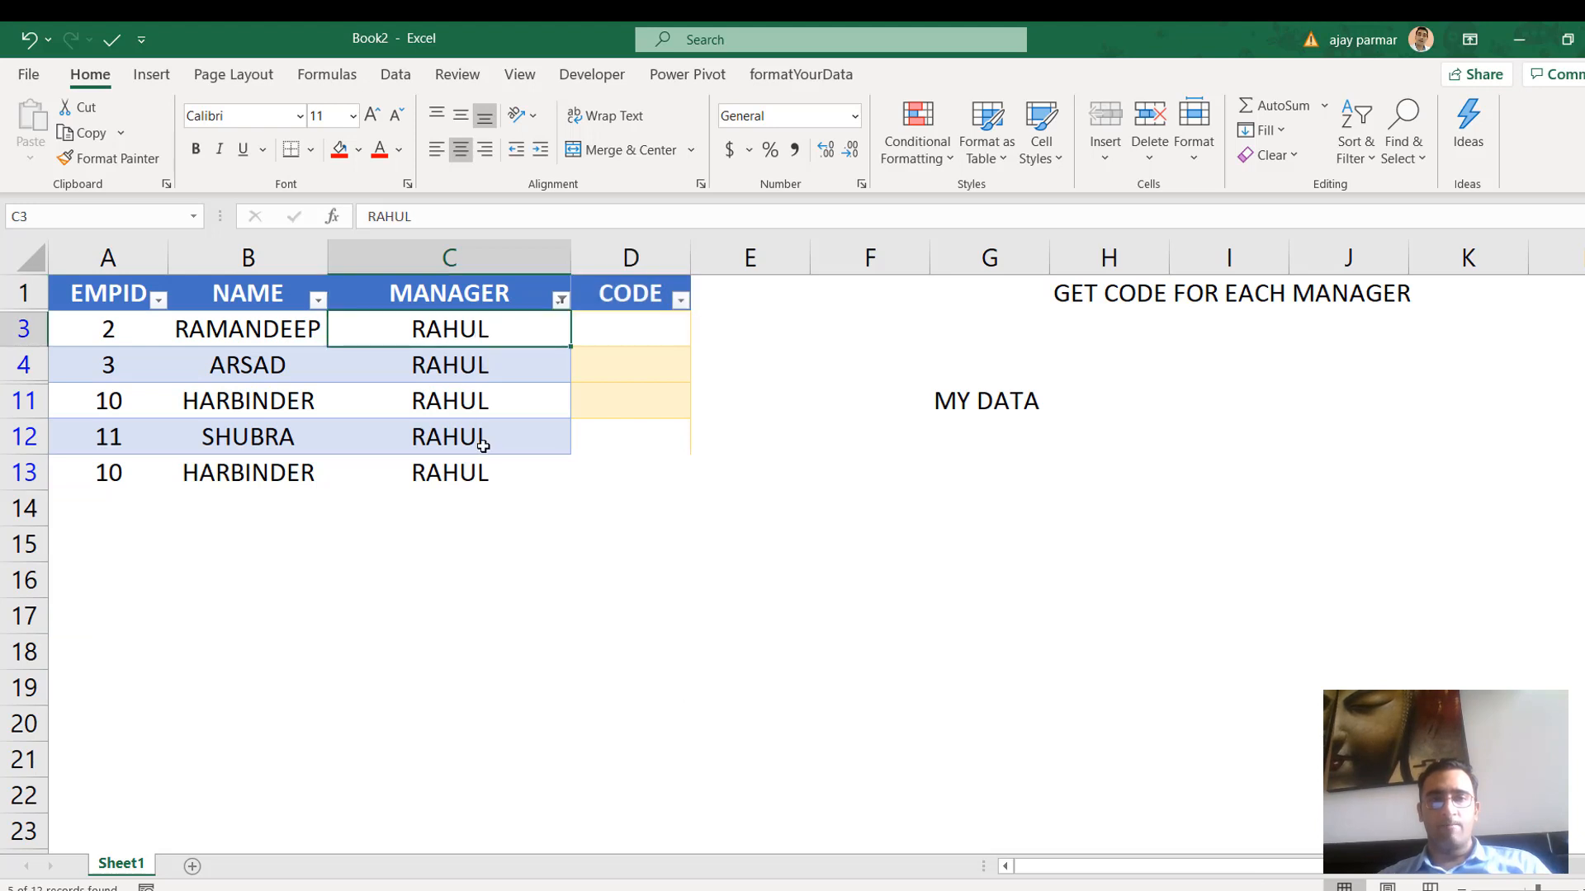
{"action": "left_click", "coordinate": [465, 481], "text": "shift"}
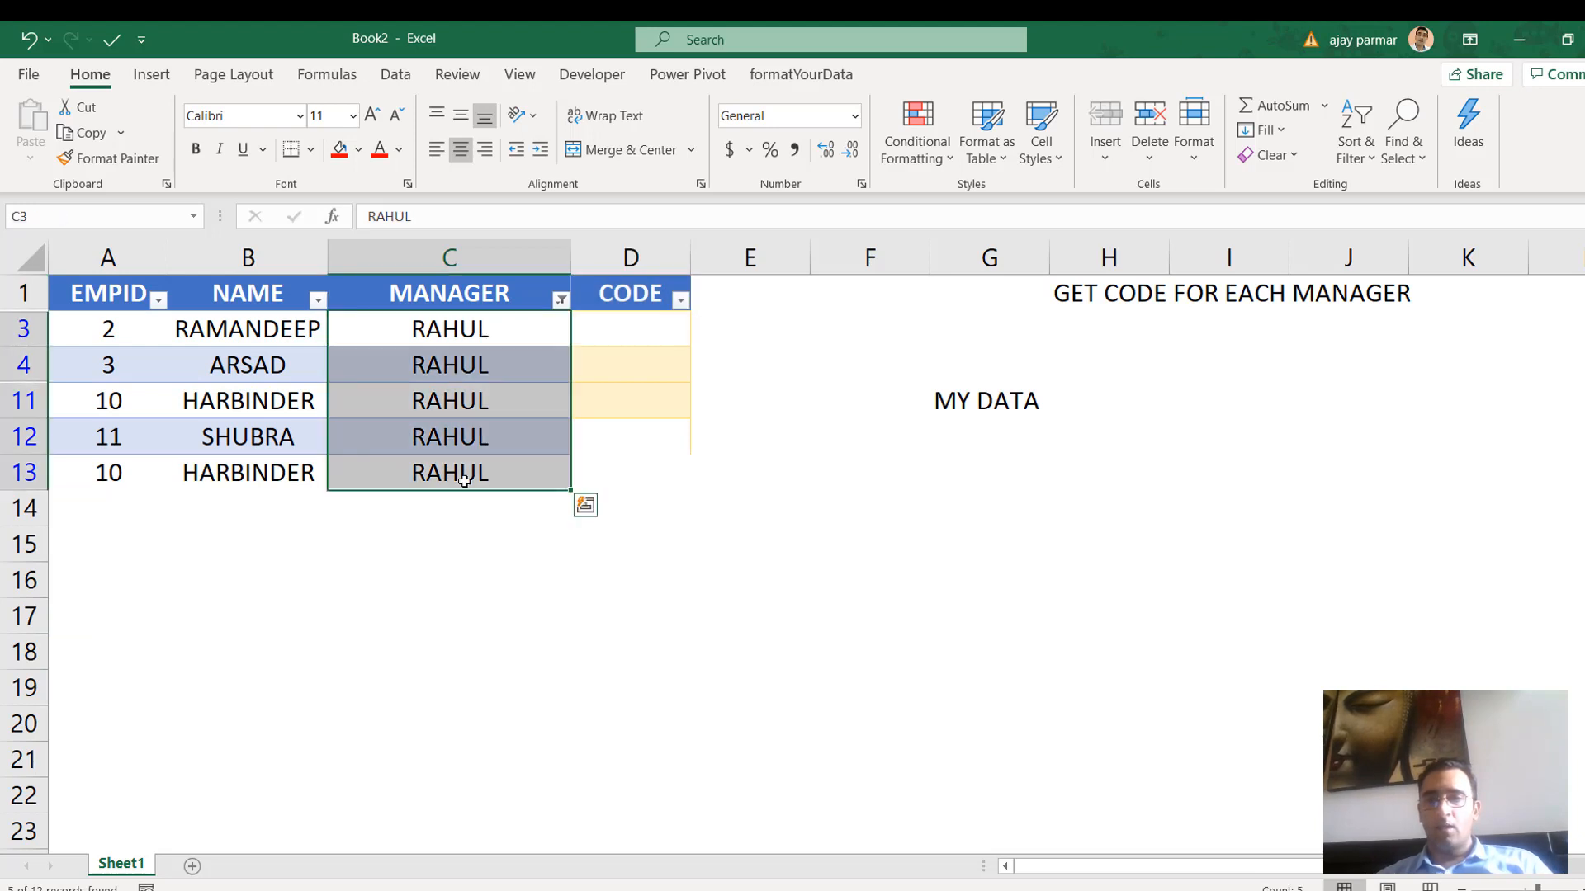
{"action": "left_click", "coordinate": [269, 341]}
{"action": "key", "text": "Left"}
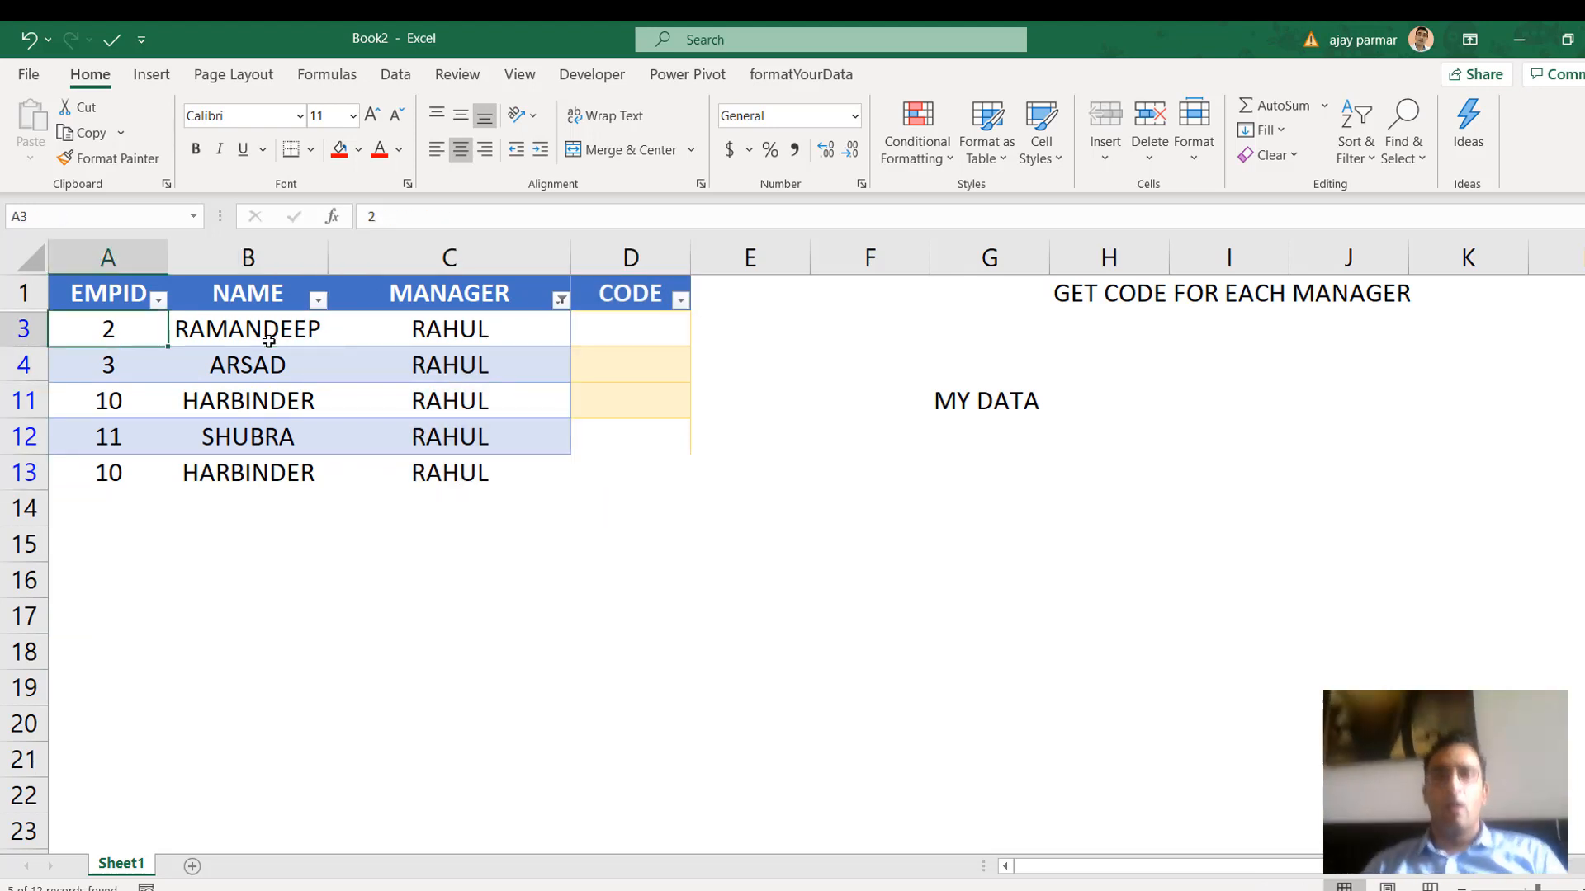
{"action": "key", "text": "Right"}
{"action": "key", "text": "Right"}
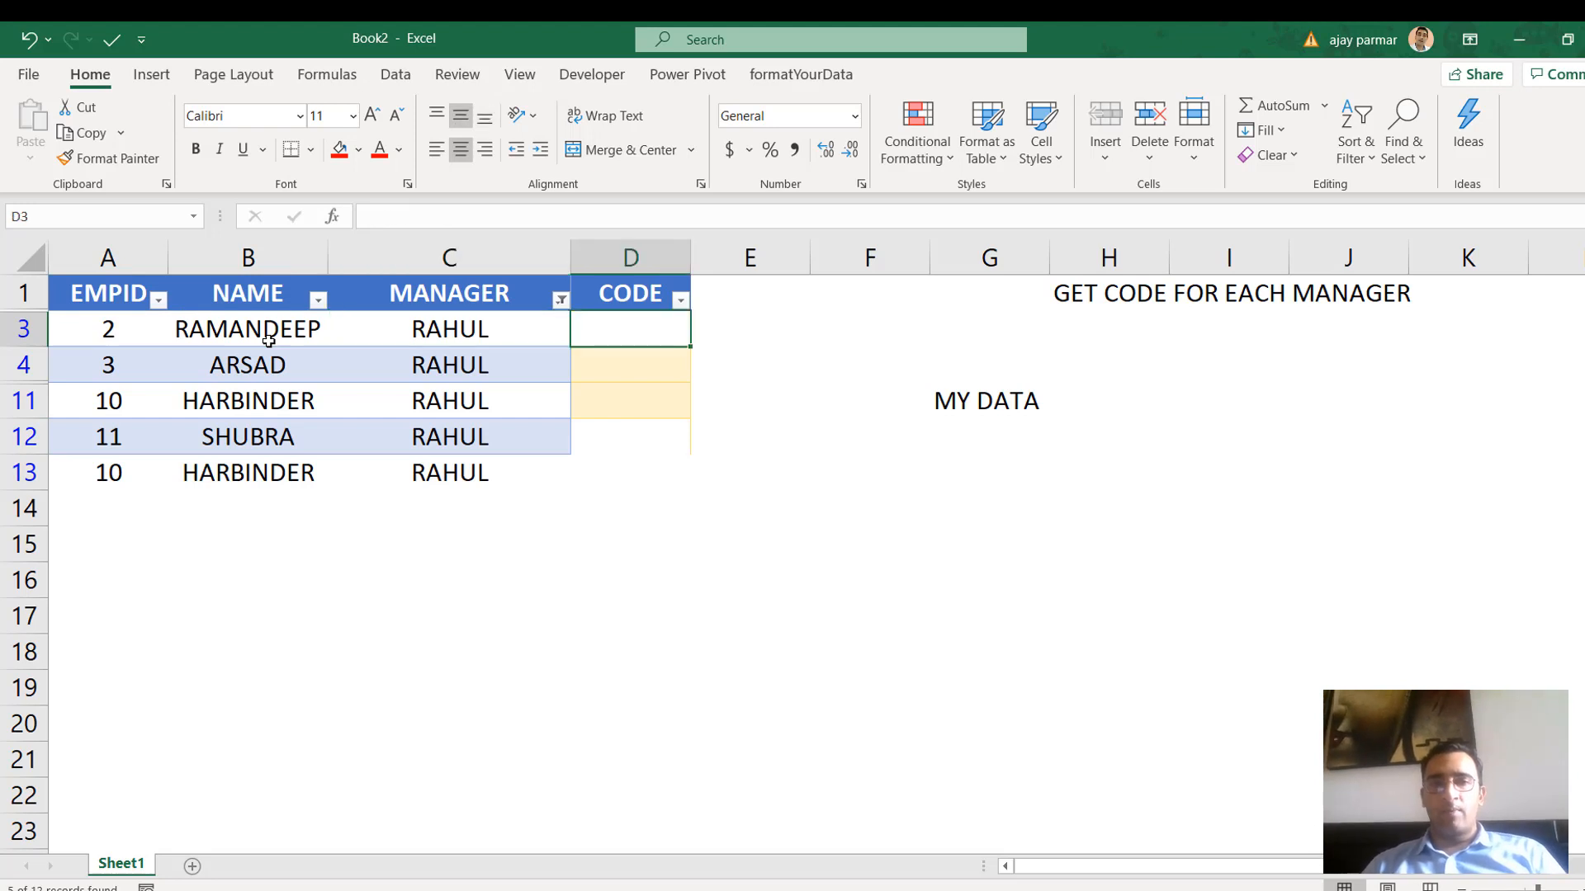
{"action": "key", "text": "shift+Down"}
{"action": "key", "text": "shift+Down"}
{"action": "key", "text": "shift+Down"}
{"action": "key", "text": "shift+Down"}
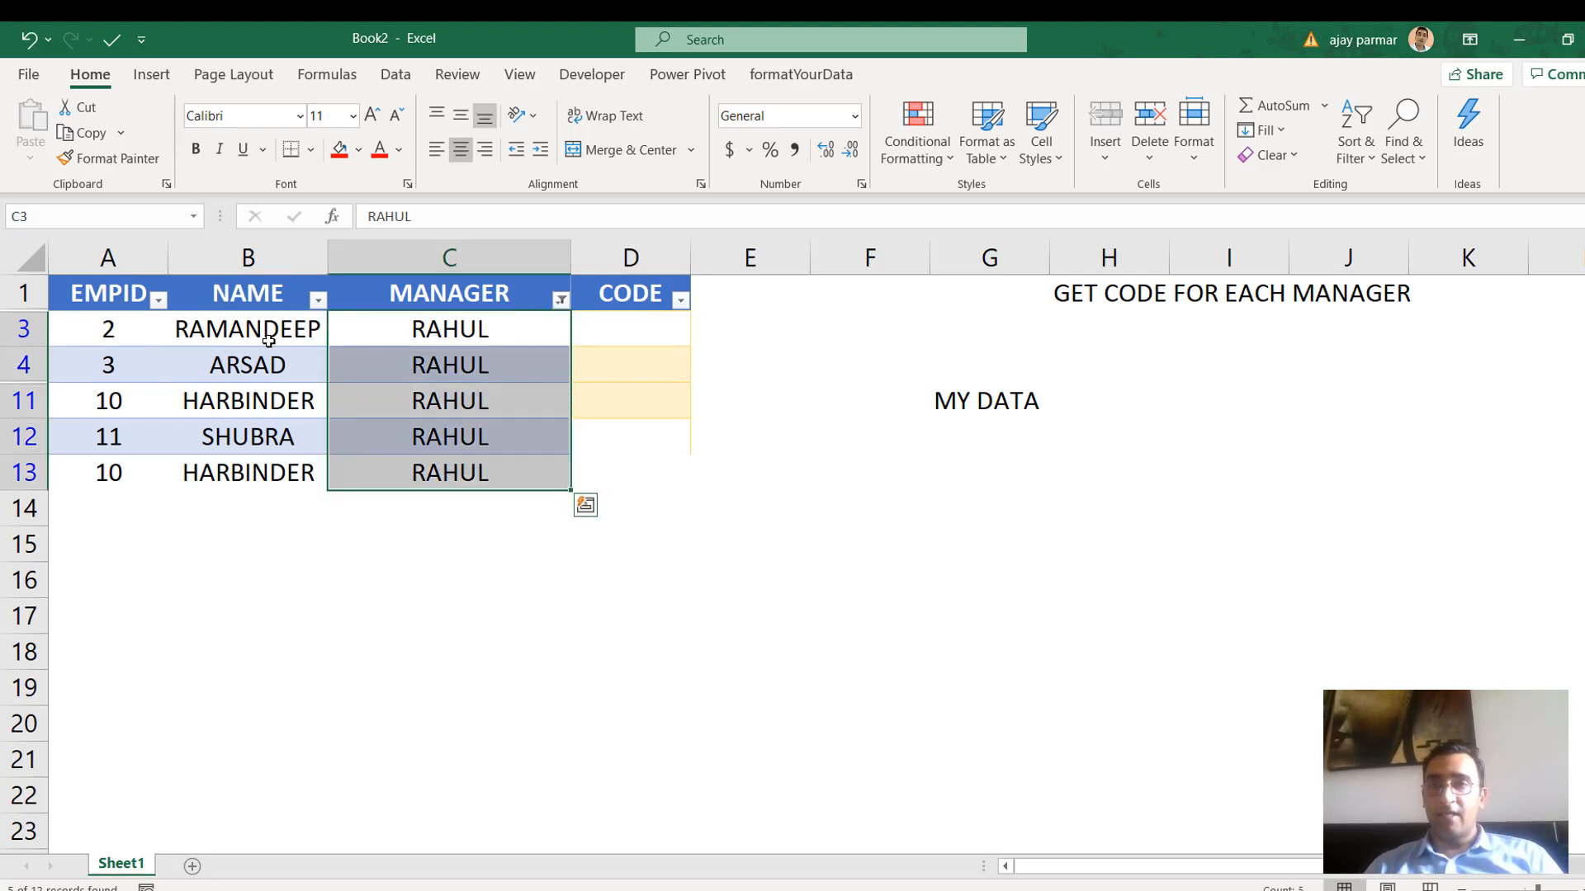
{"action": "key", "text": "Up"}
{"action": "key", "text": "Down"}
{"action": "key", "text": "Left"}
{"action": "key", "text": "Left"}
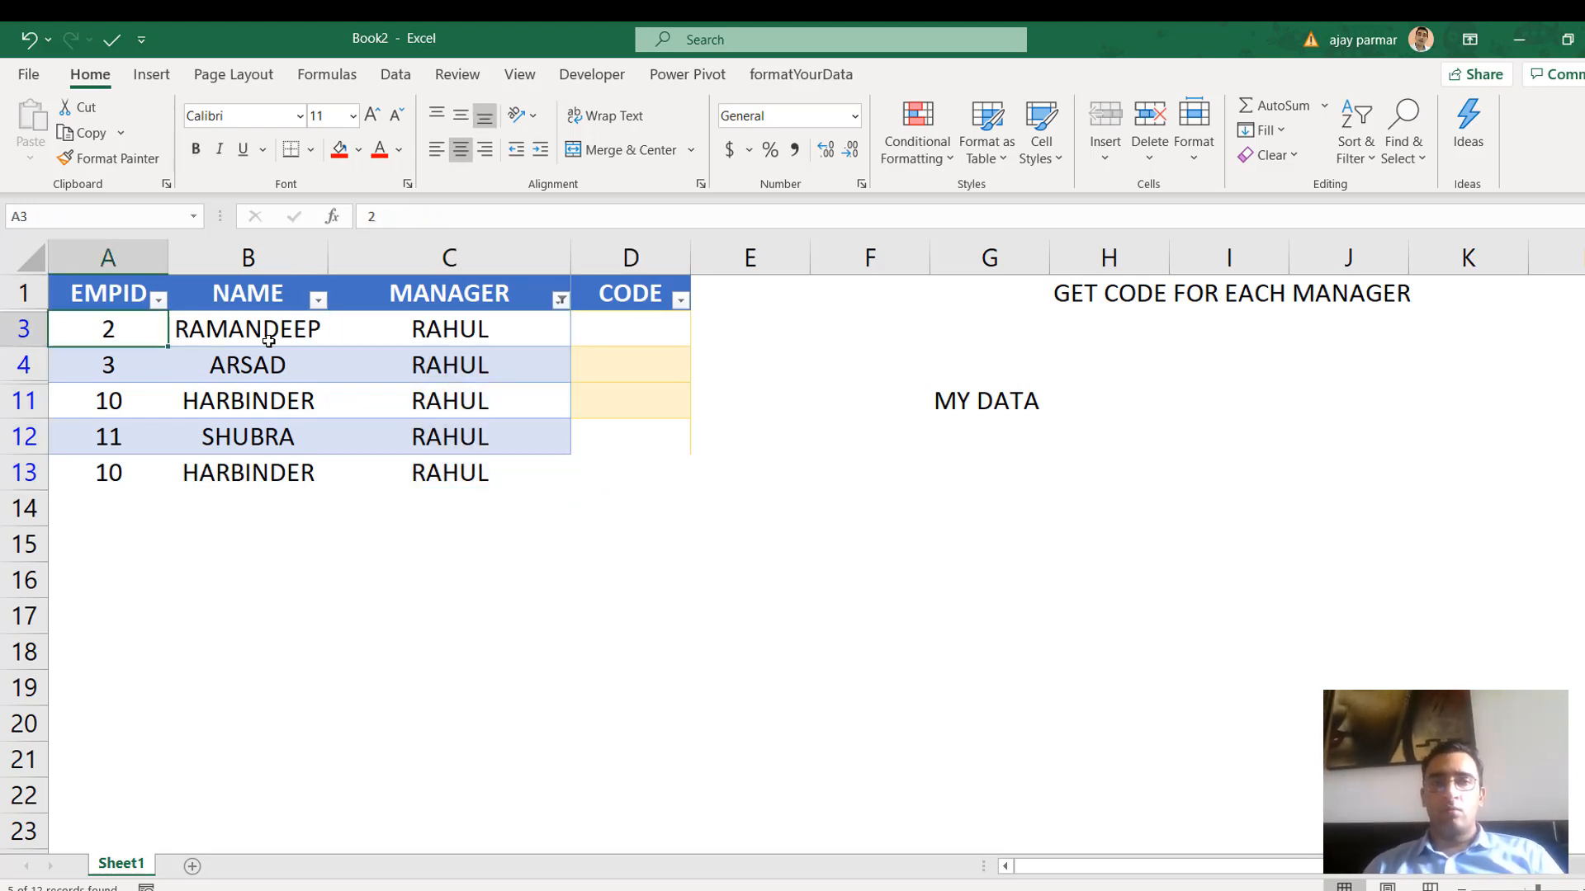
{"action": "key", "text": "Right"}
{"action": "key", "text": "Right"}
{"action": "key", "text": "shift+Down"}
{"action": "key", "text": "shift+Down"}
{"action": "key", "text": "shift+Down"}
{"action": "key", "text": "shift+Down"}
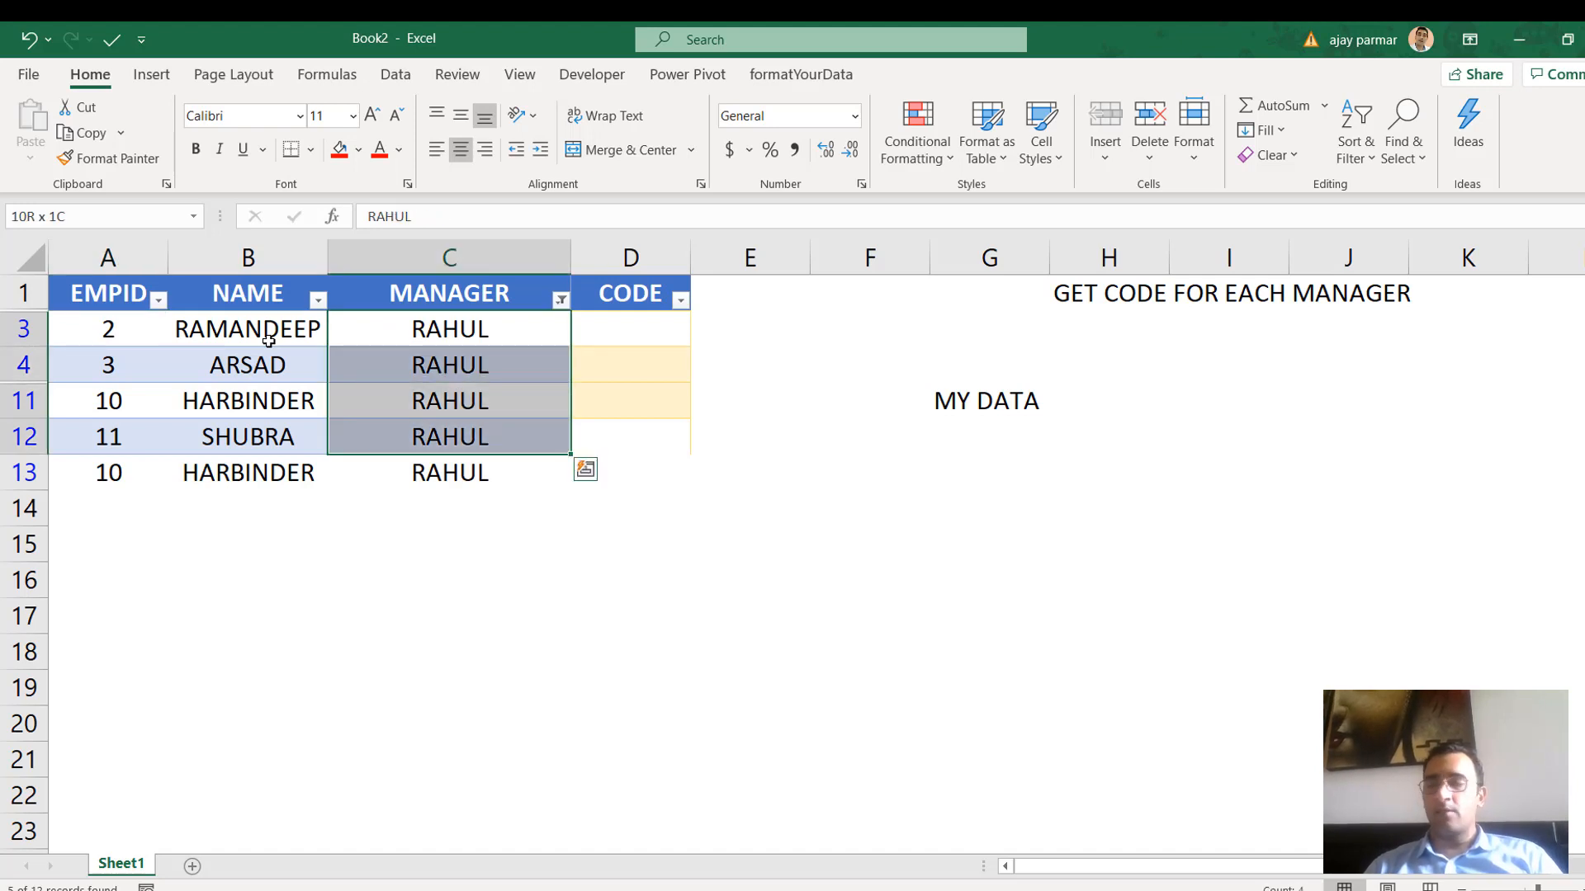
{"action": "key", "text": "Down"}
{"action": "key", "text": "Up"}
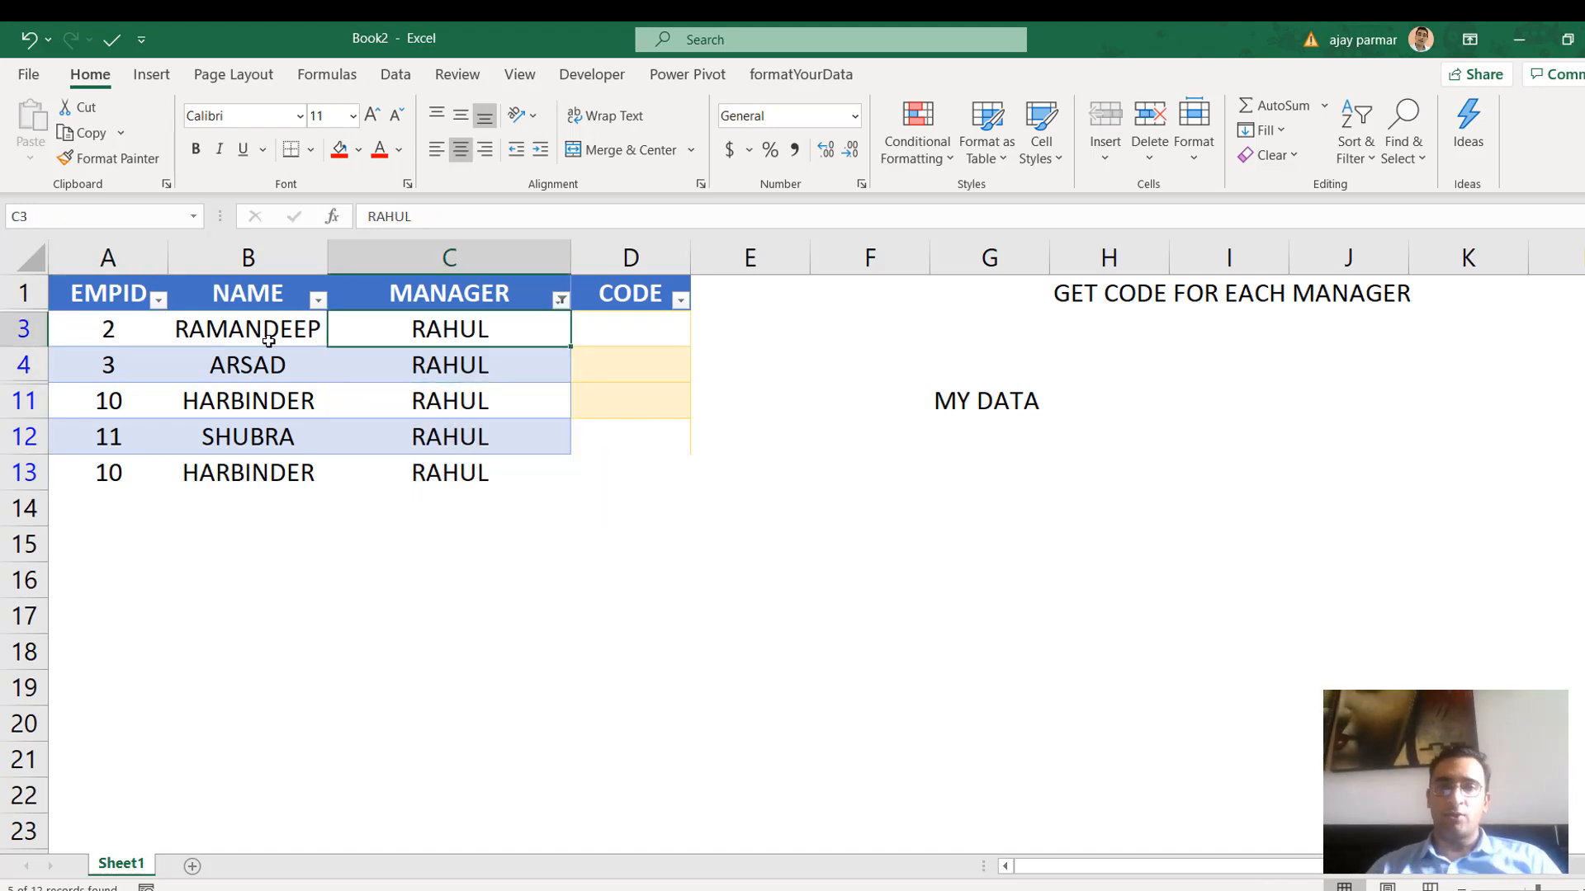
{"action": "key", "text": "Right"}
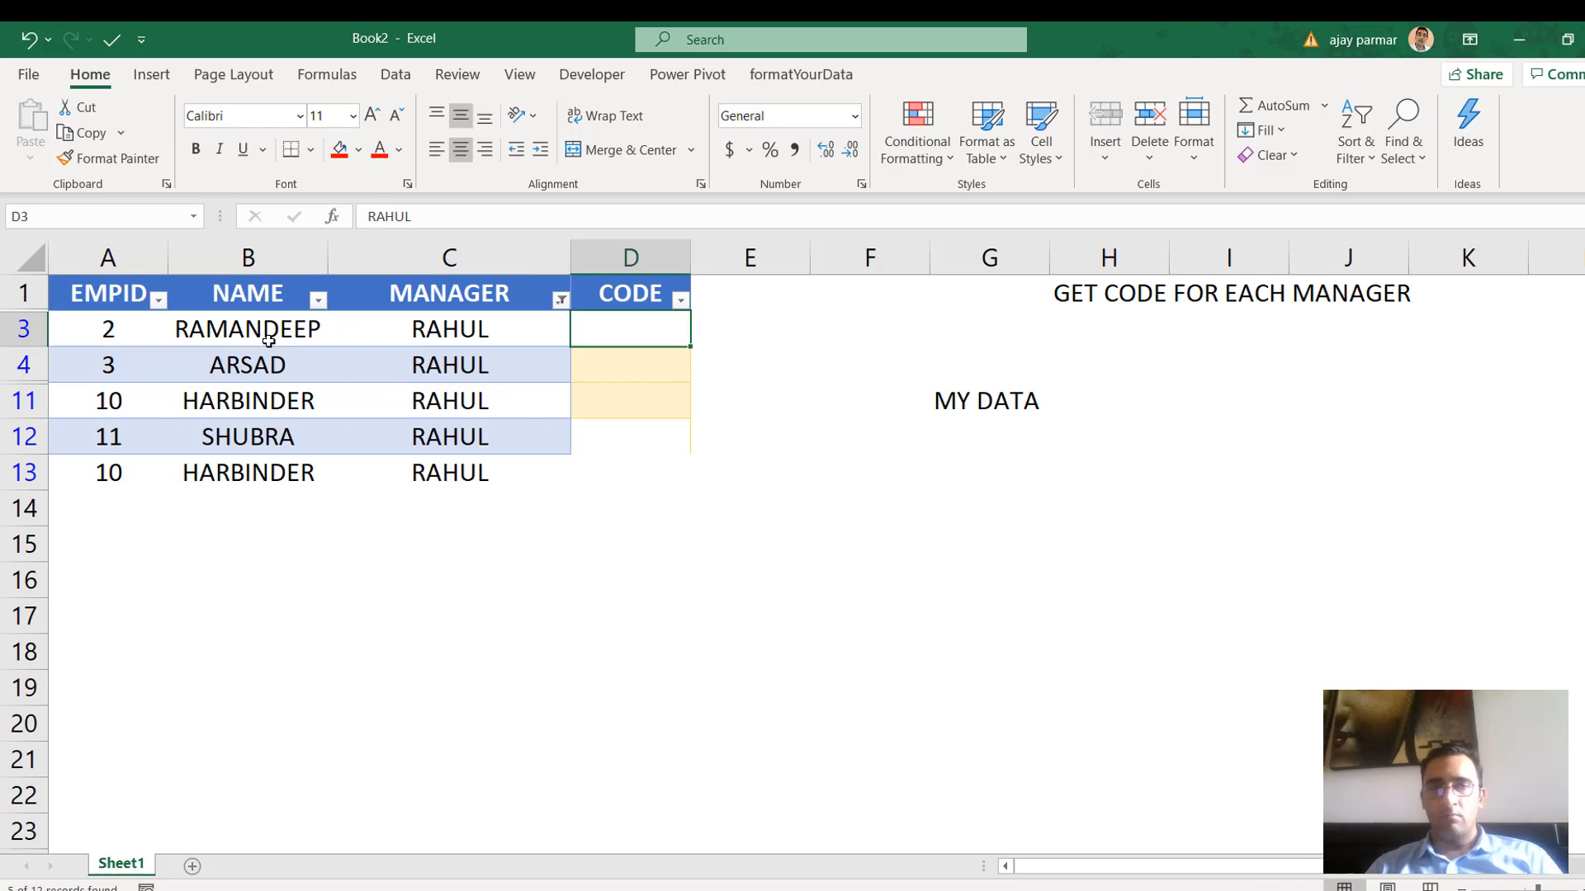
{"action": "key", "text": "Left"}
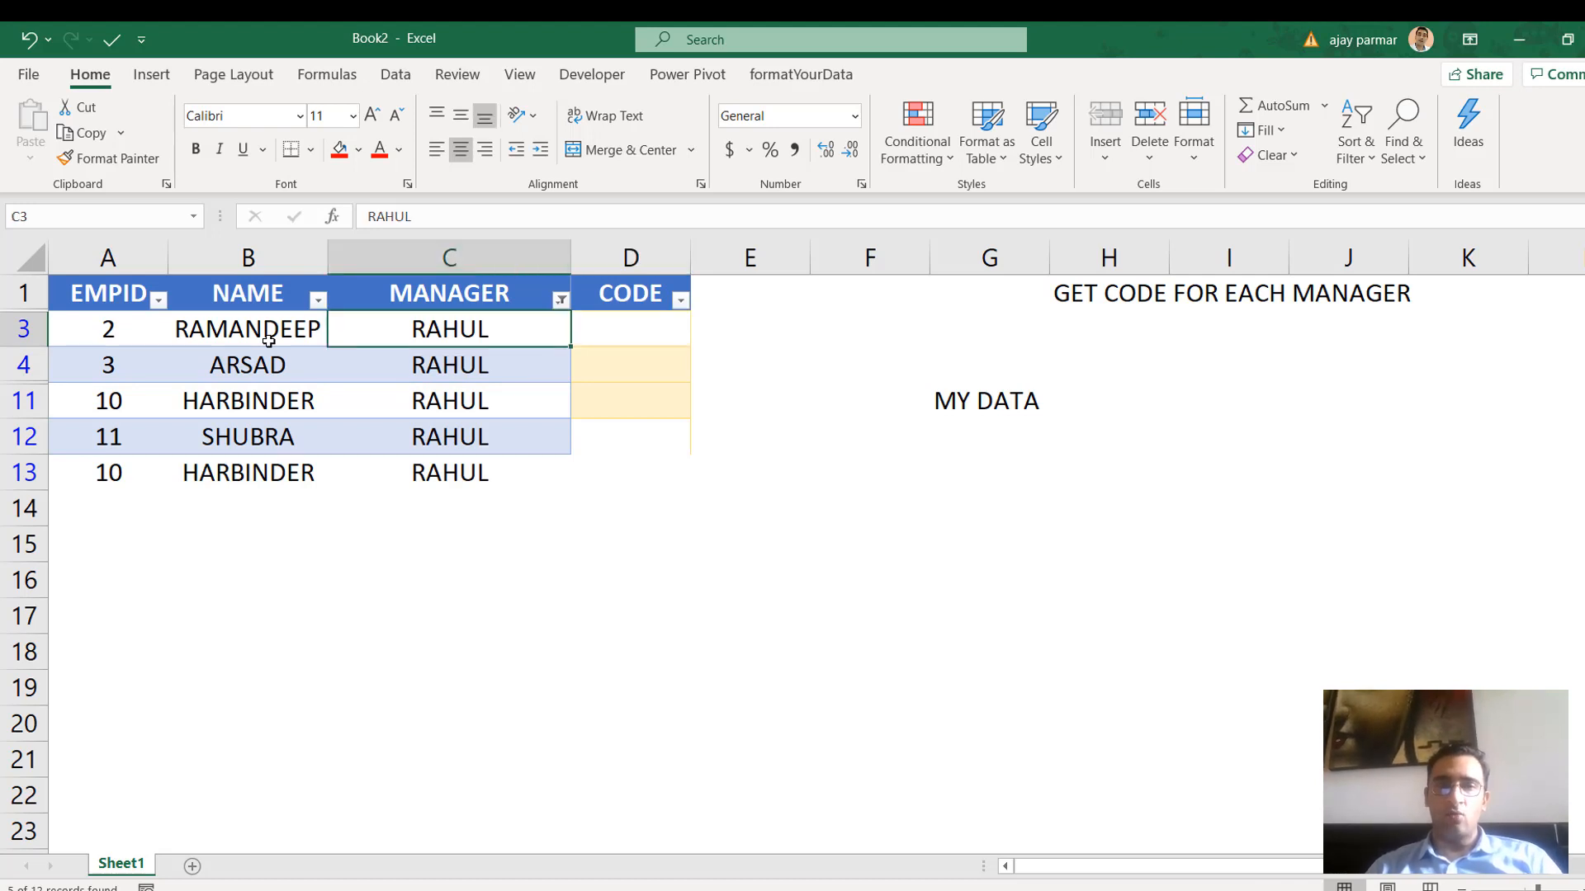
{"action": "key", "text": "shift+Down"}
{"action": "key", "text": "shift+Down"}
{"action": "key", "text": "shift+Down"}
{"action": "key", "text": "shift+Down"}
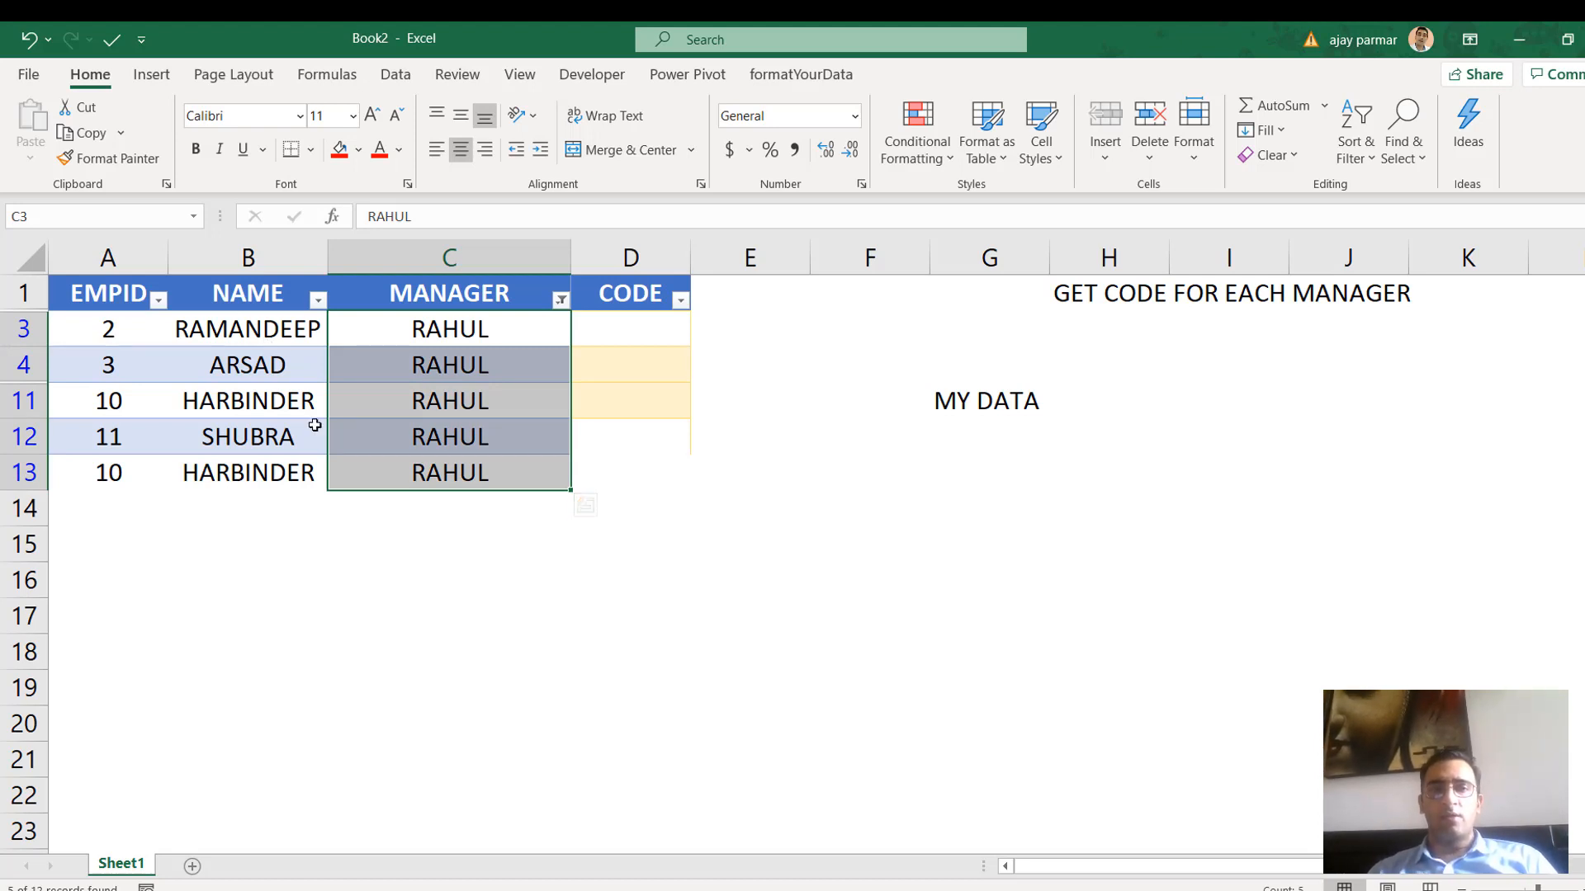
Check the EMPID 10 record in A11:C11 of Book2 against its code in D11 of Book1
{"action": "left_click", "coordinate": [129, 399]}
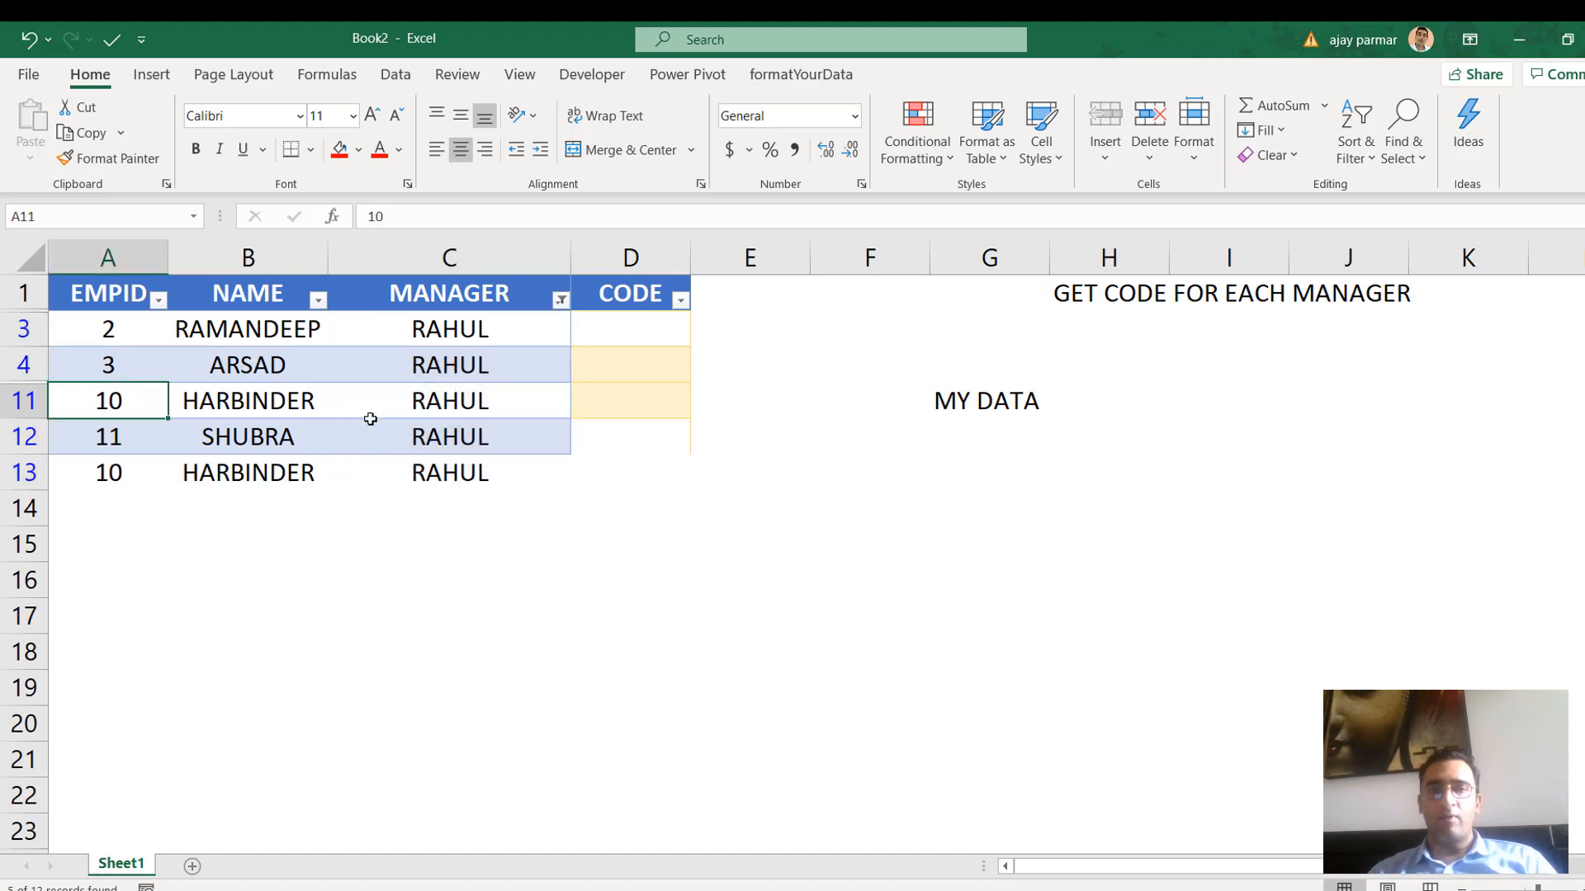
{"action": "left_click", "coordinate": [538, 401], "text": "shift"}
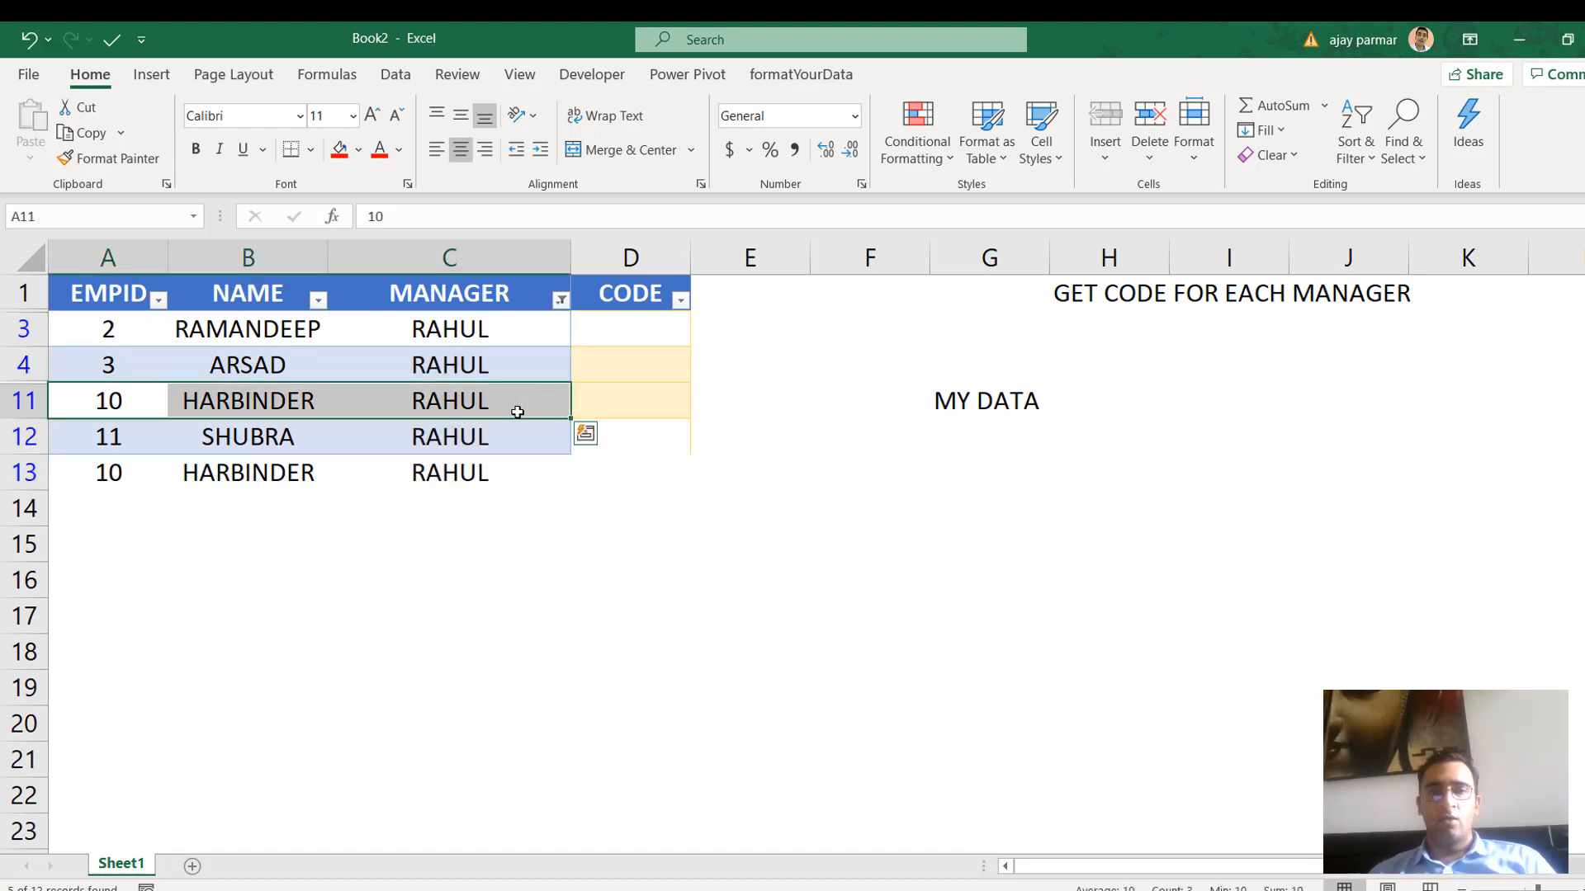
{"action": "left_click", "coordinate": [191, 889]}
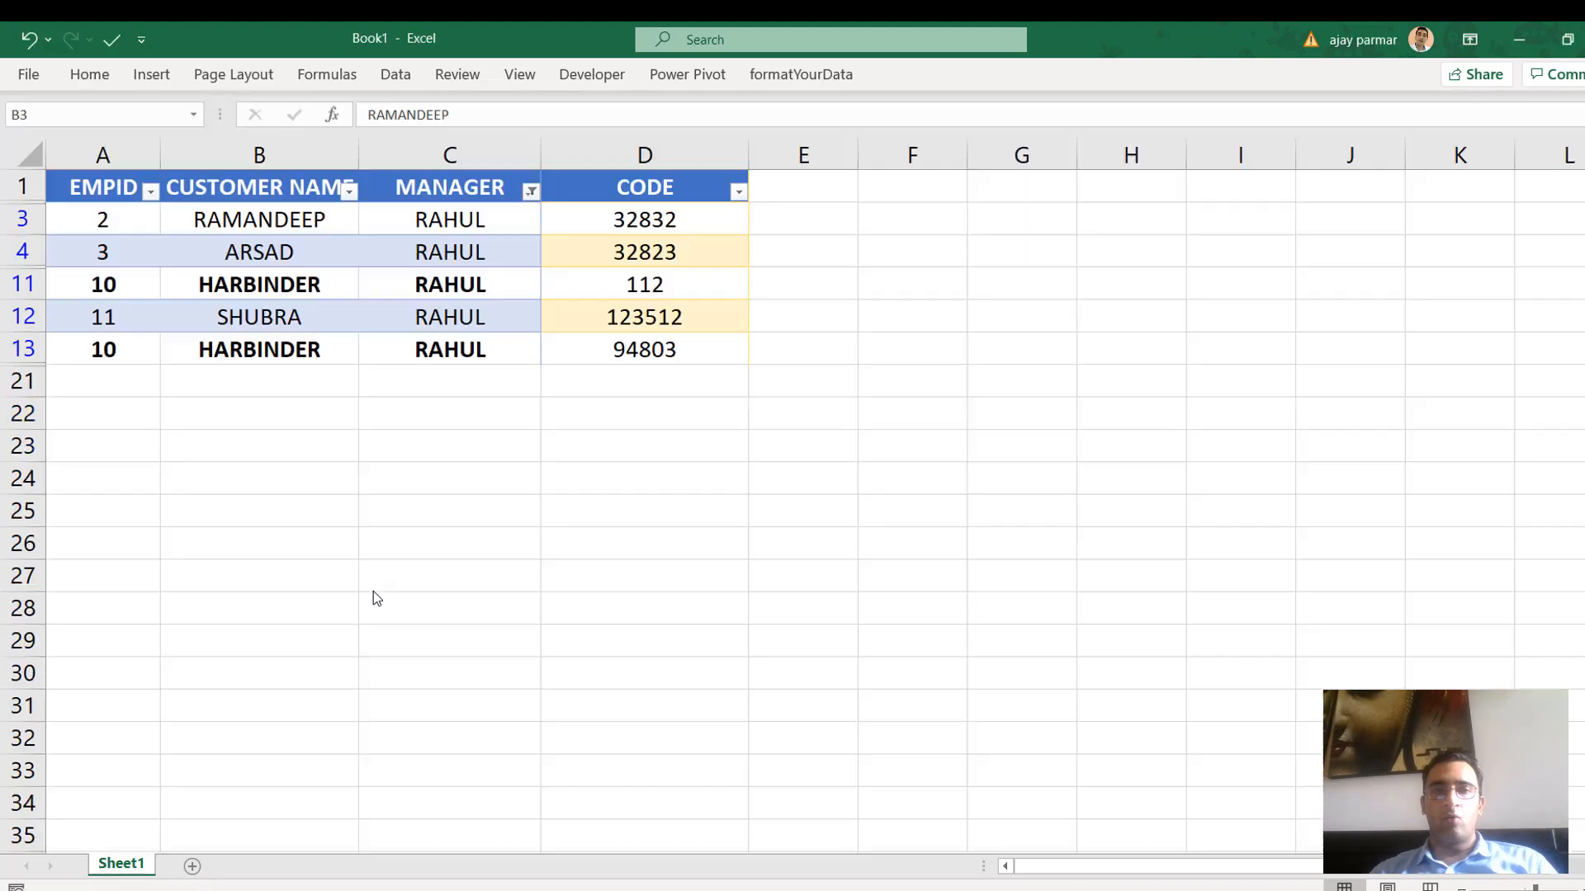
{"action": "left_click", "coordinate": [644, 287]}
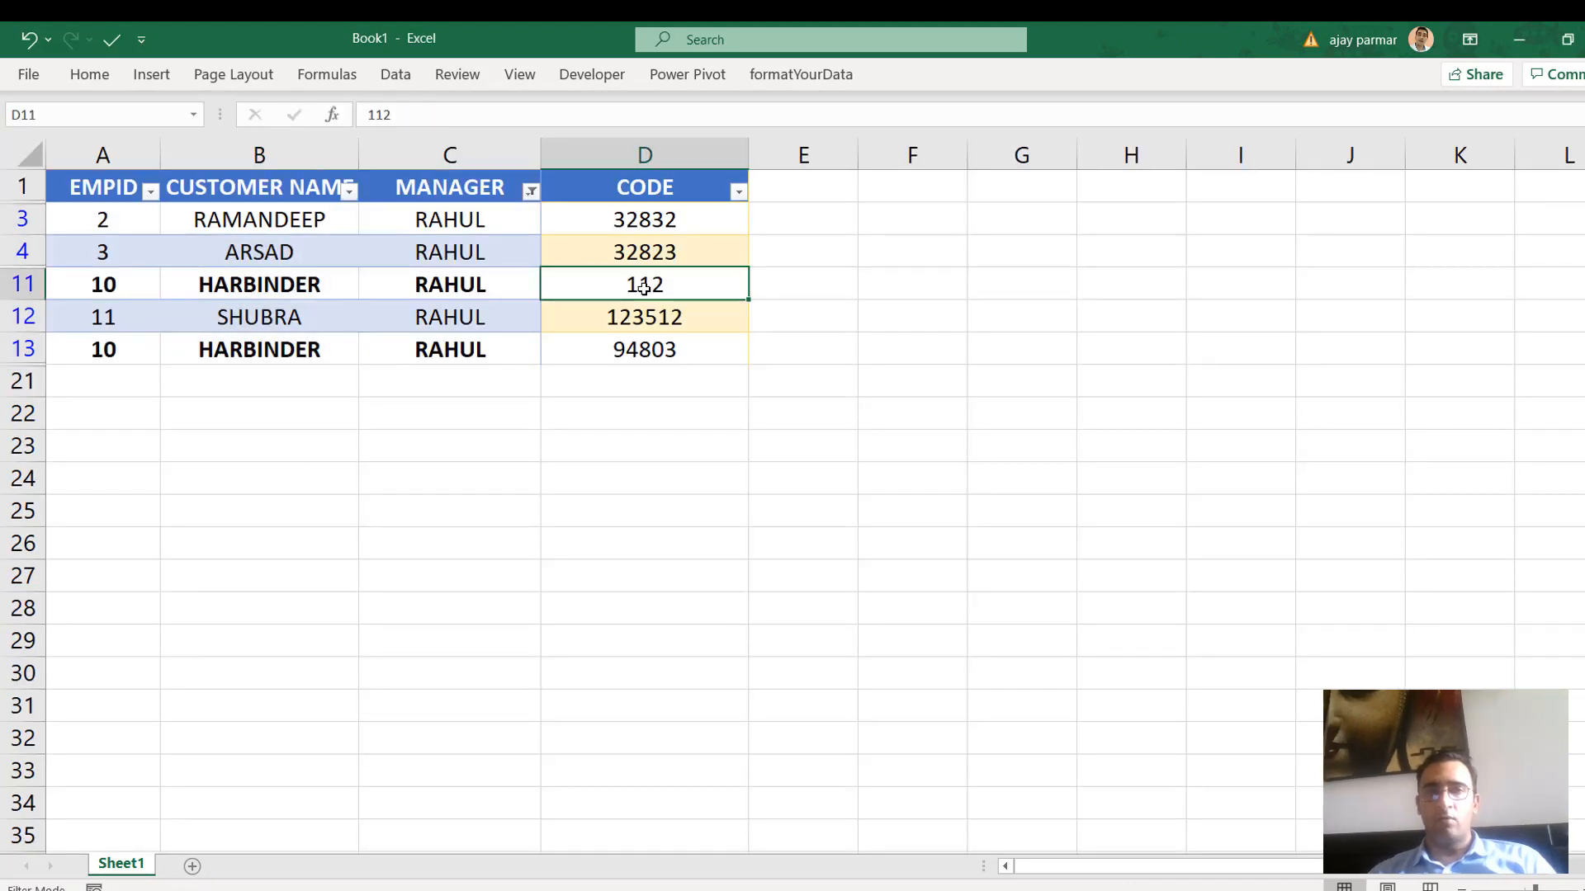
Compare the code in D13 of Book1 with the EMPID 10 record in row 11, and return to Book2
{"action": "left_click", "coordinate": [657, 349]}
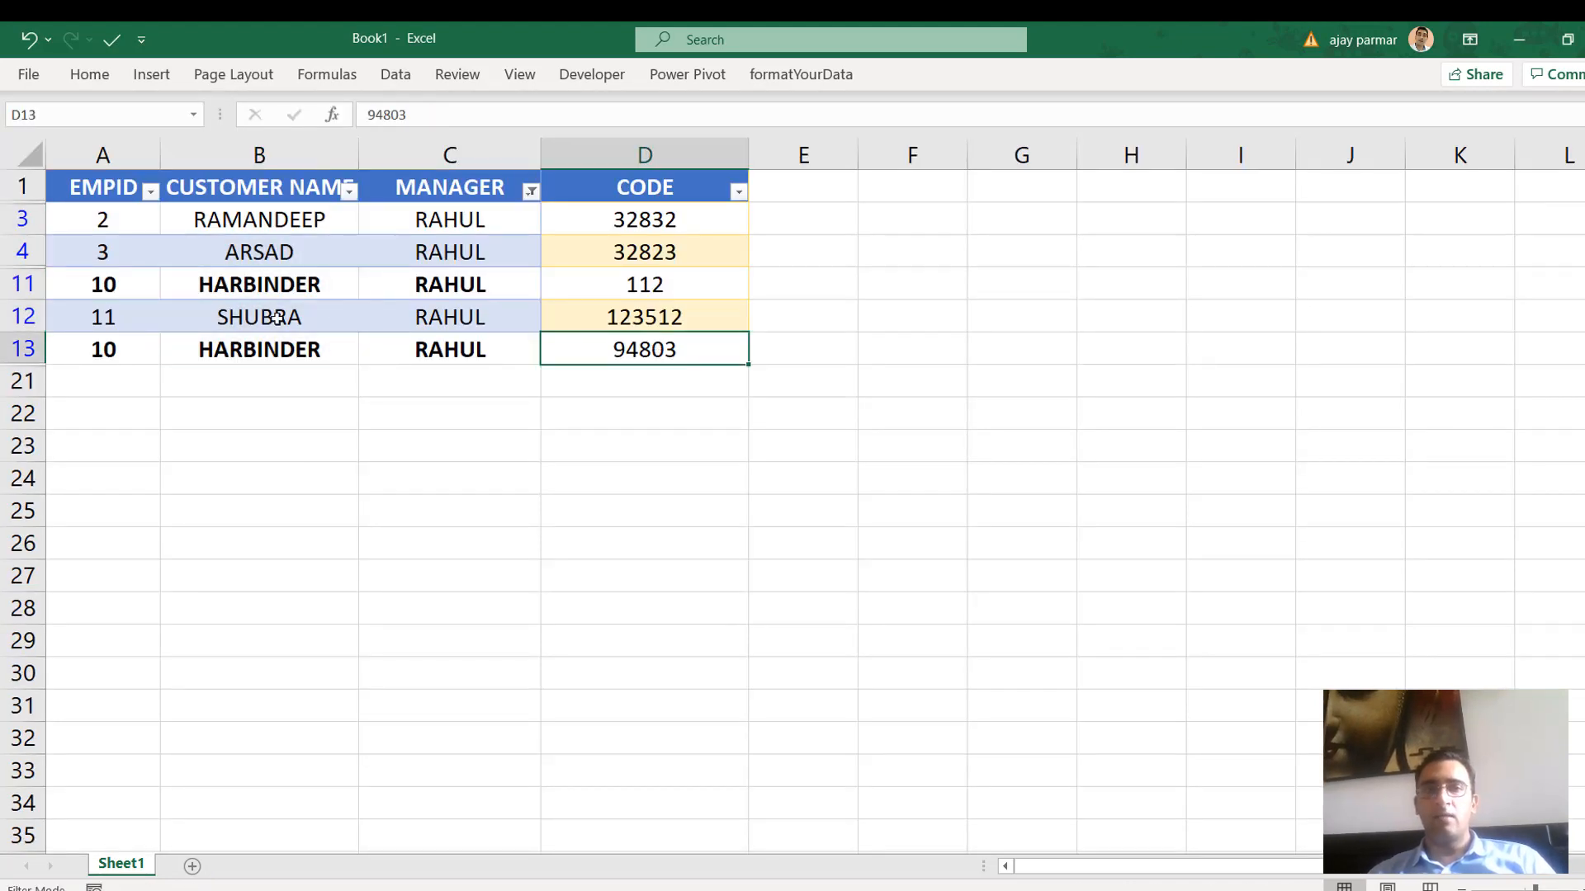
{"action": "left_click", "coordinate": [253, 288]}
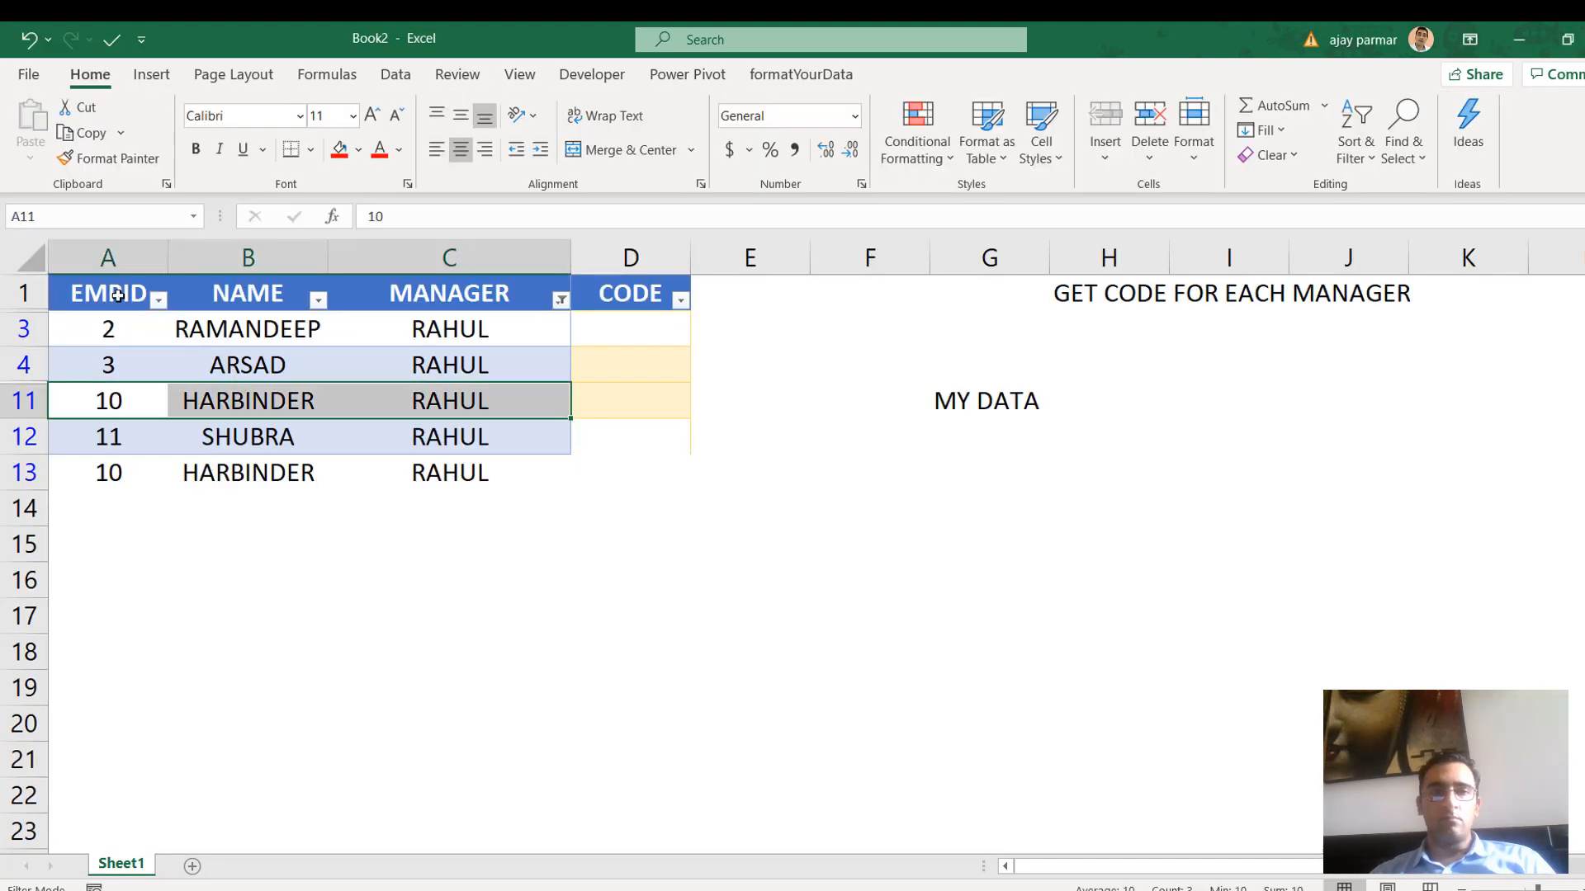
{"action": "key", "text": "ctrl+Home"}
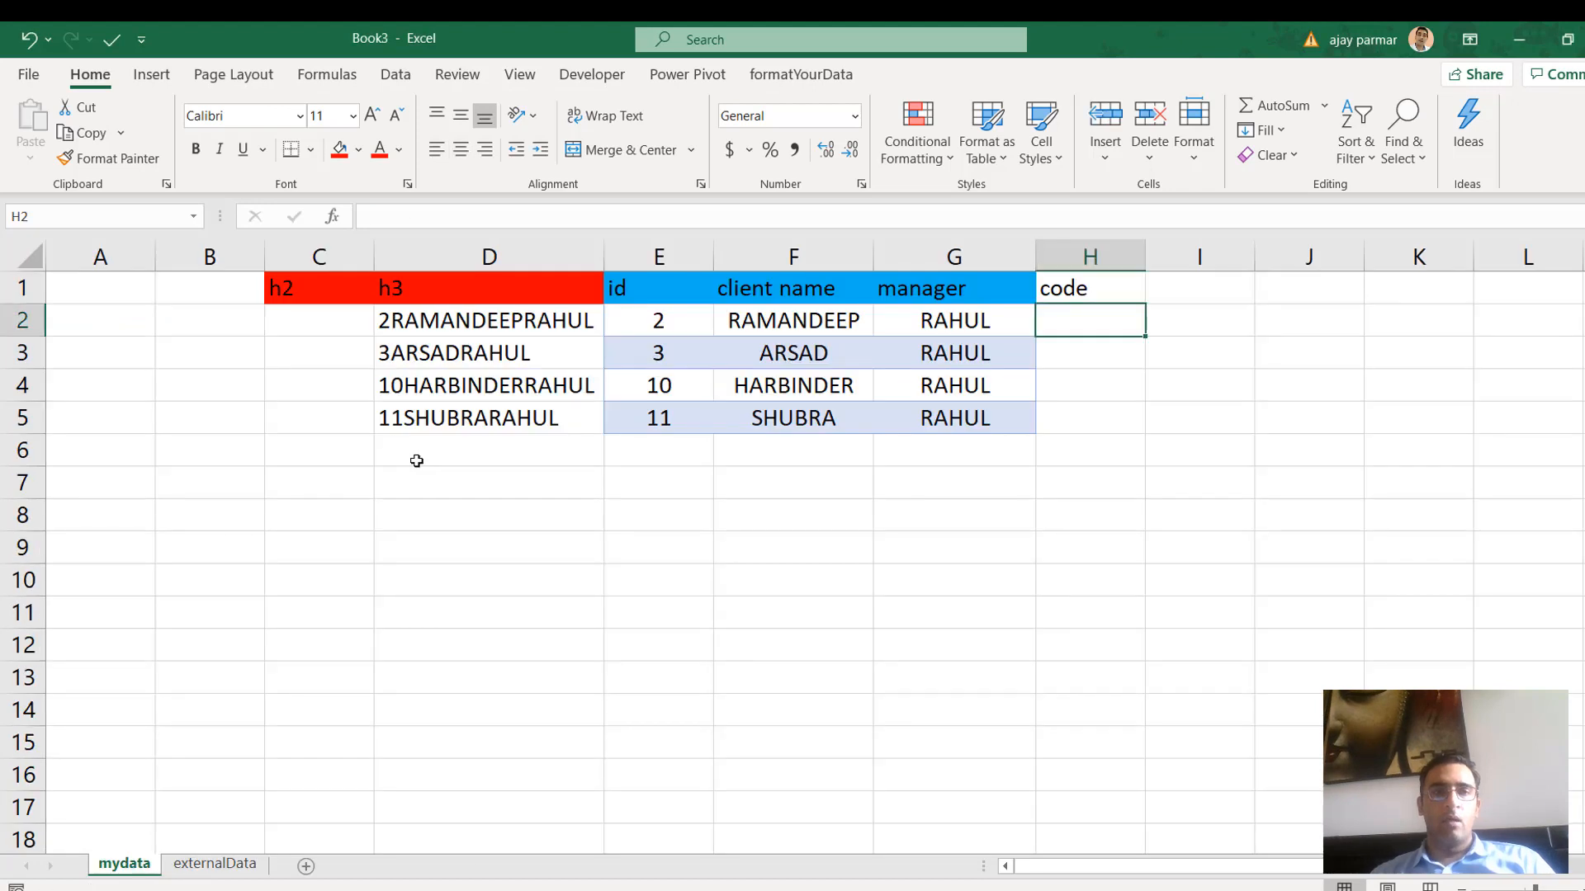
In Book3's mydata sheet, enter =COUNTIF(D$2:D2,D2) in C2 to number each occurrence of the h3 key
{"action": "left_click", "coordinate": [223, 289]}
{"action": "left_click", "coordinate": [308, 311]}
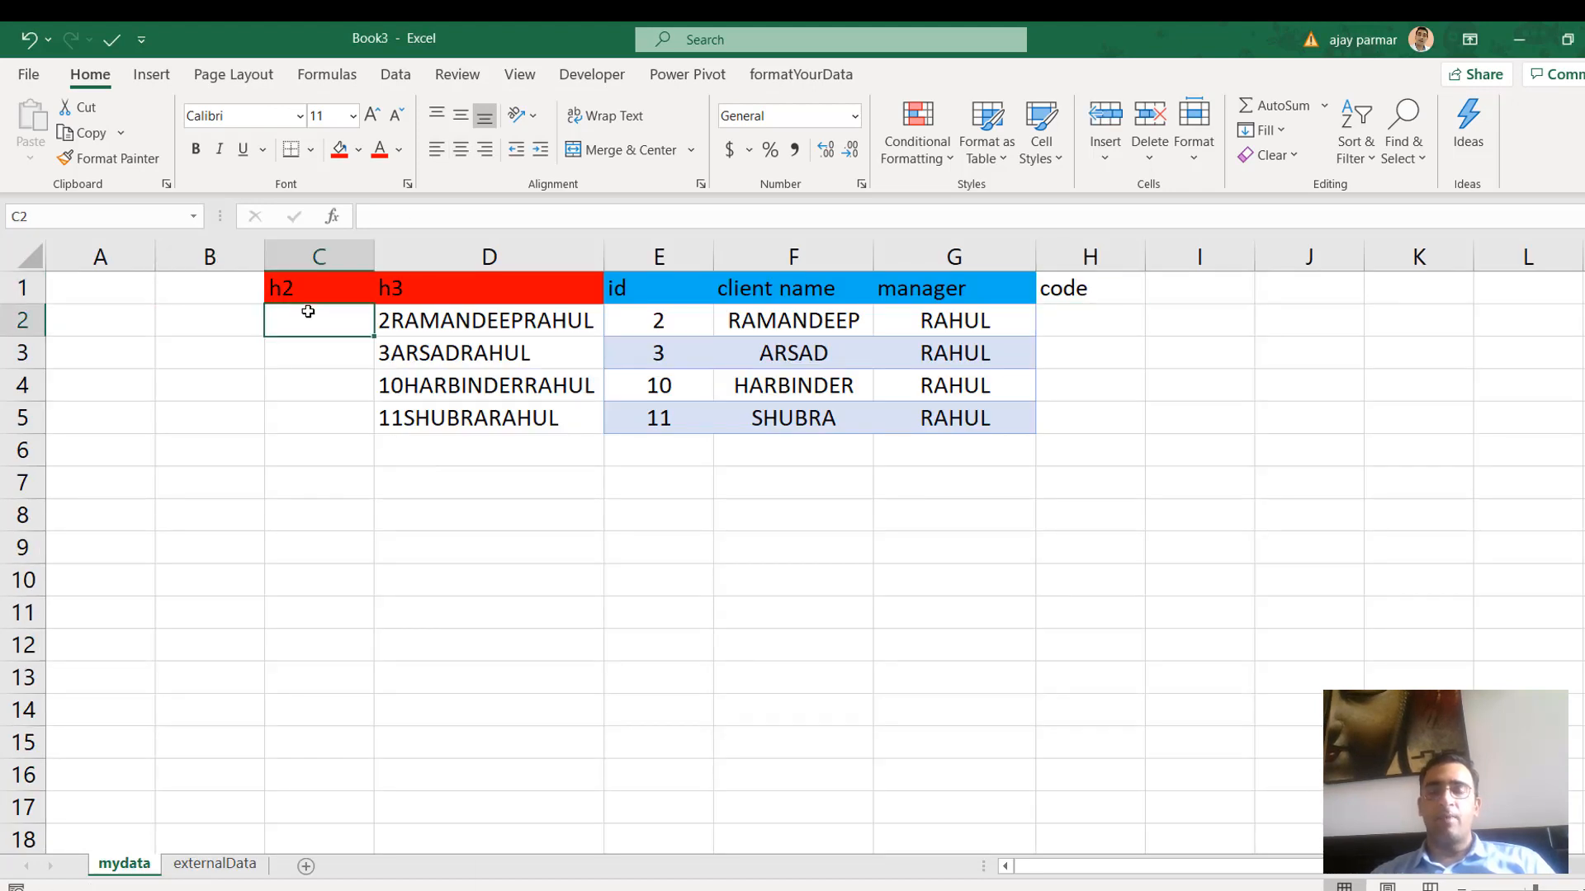
{"action": "type", "text": "=c"}
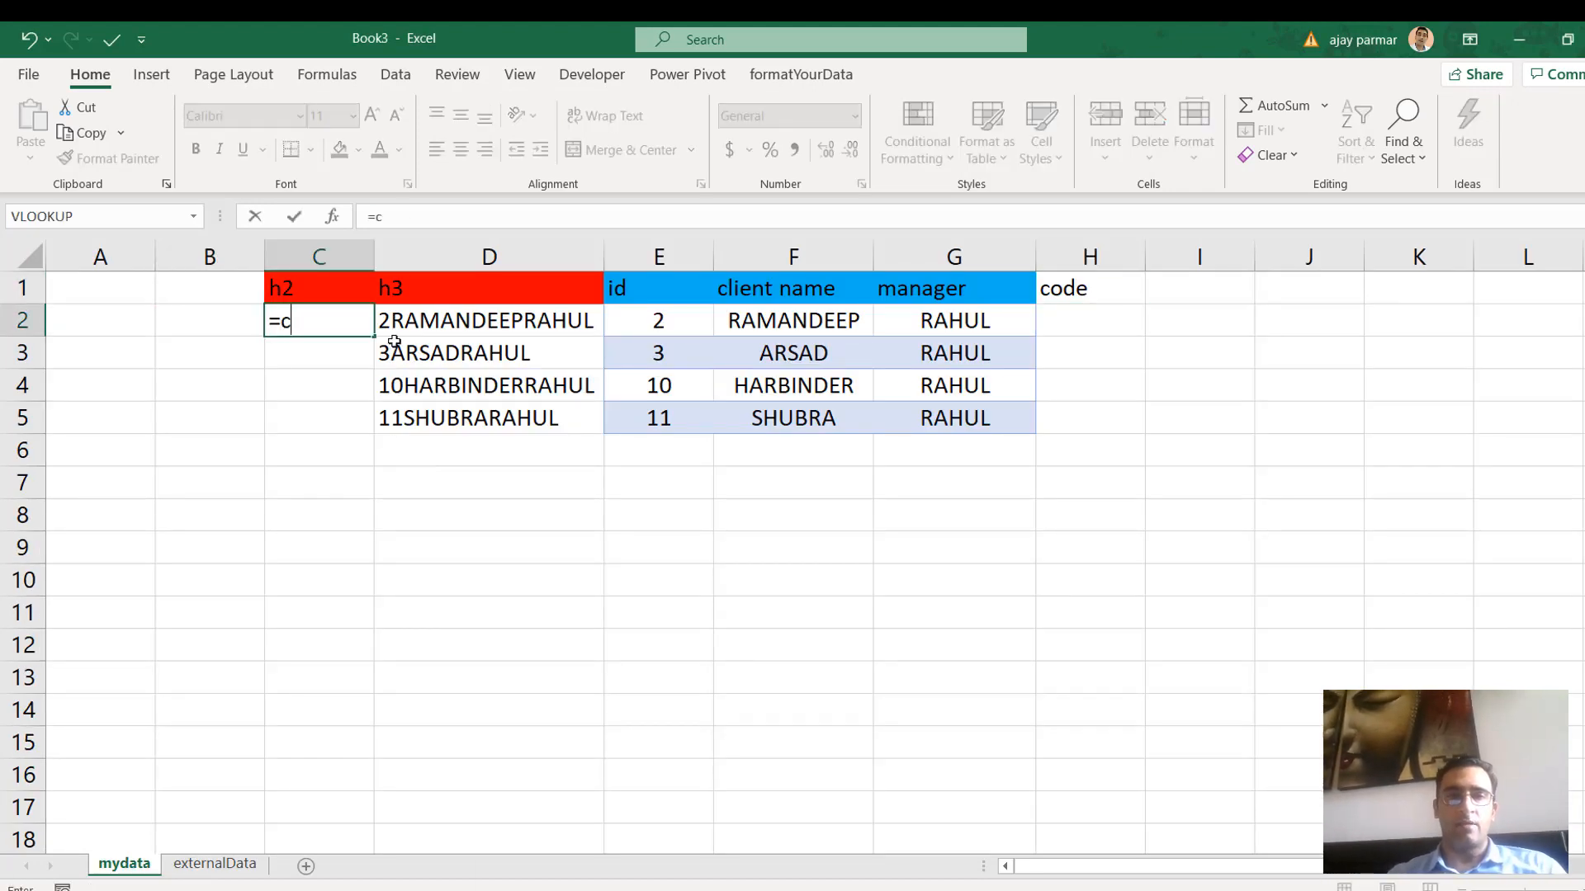
{"action": "type", "text": "ountif("}
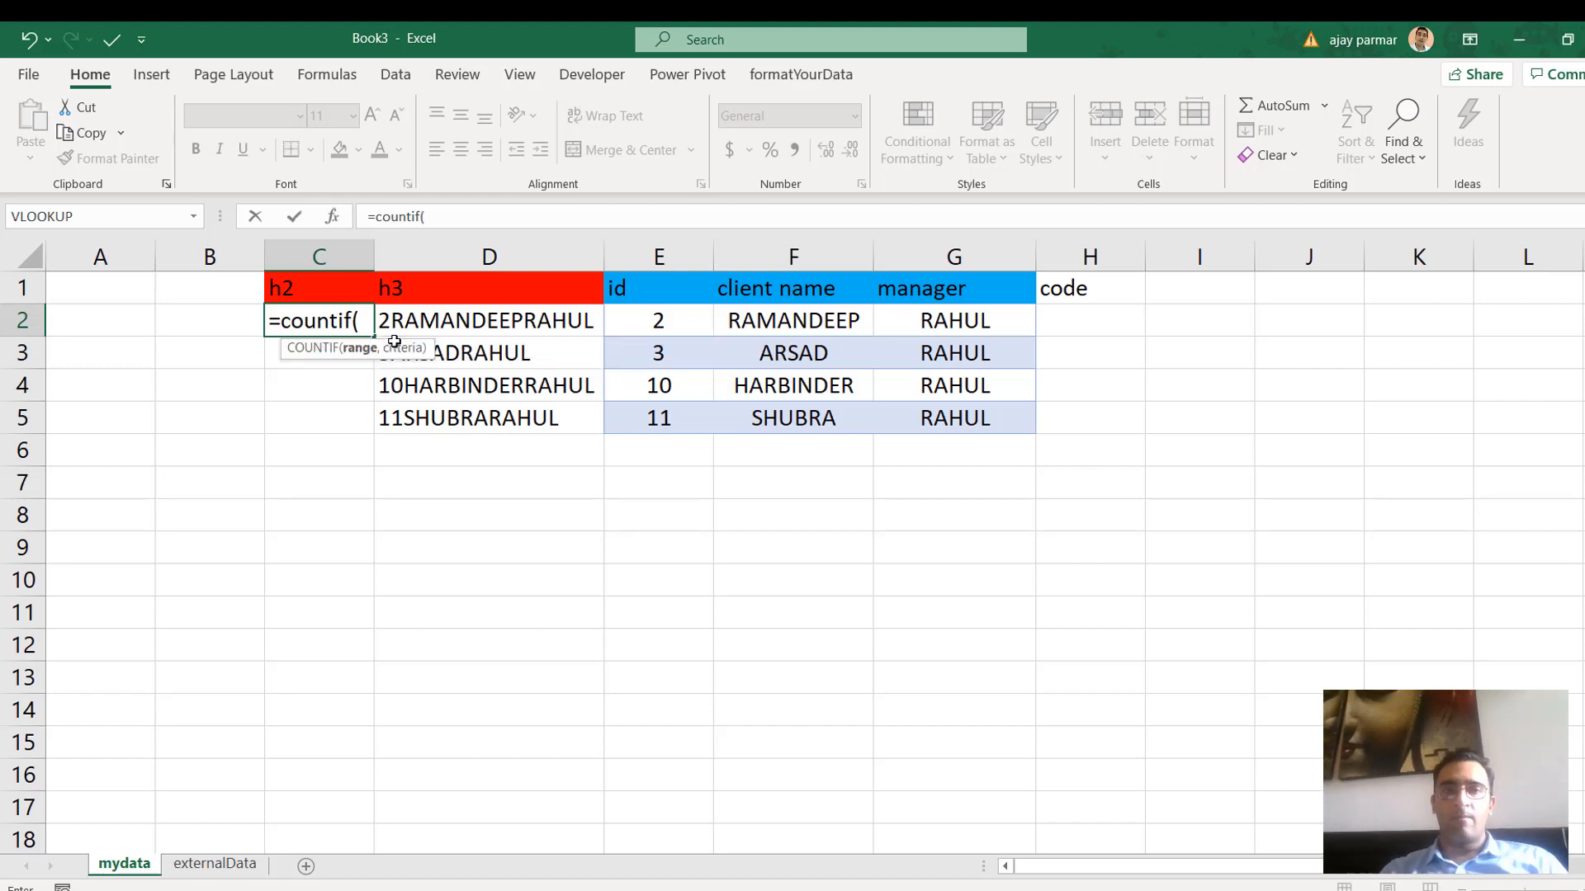
{"action": "key", "text": "Right"}
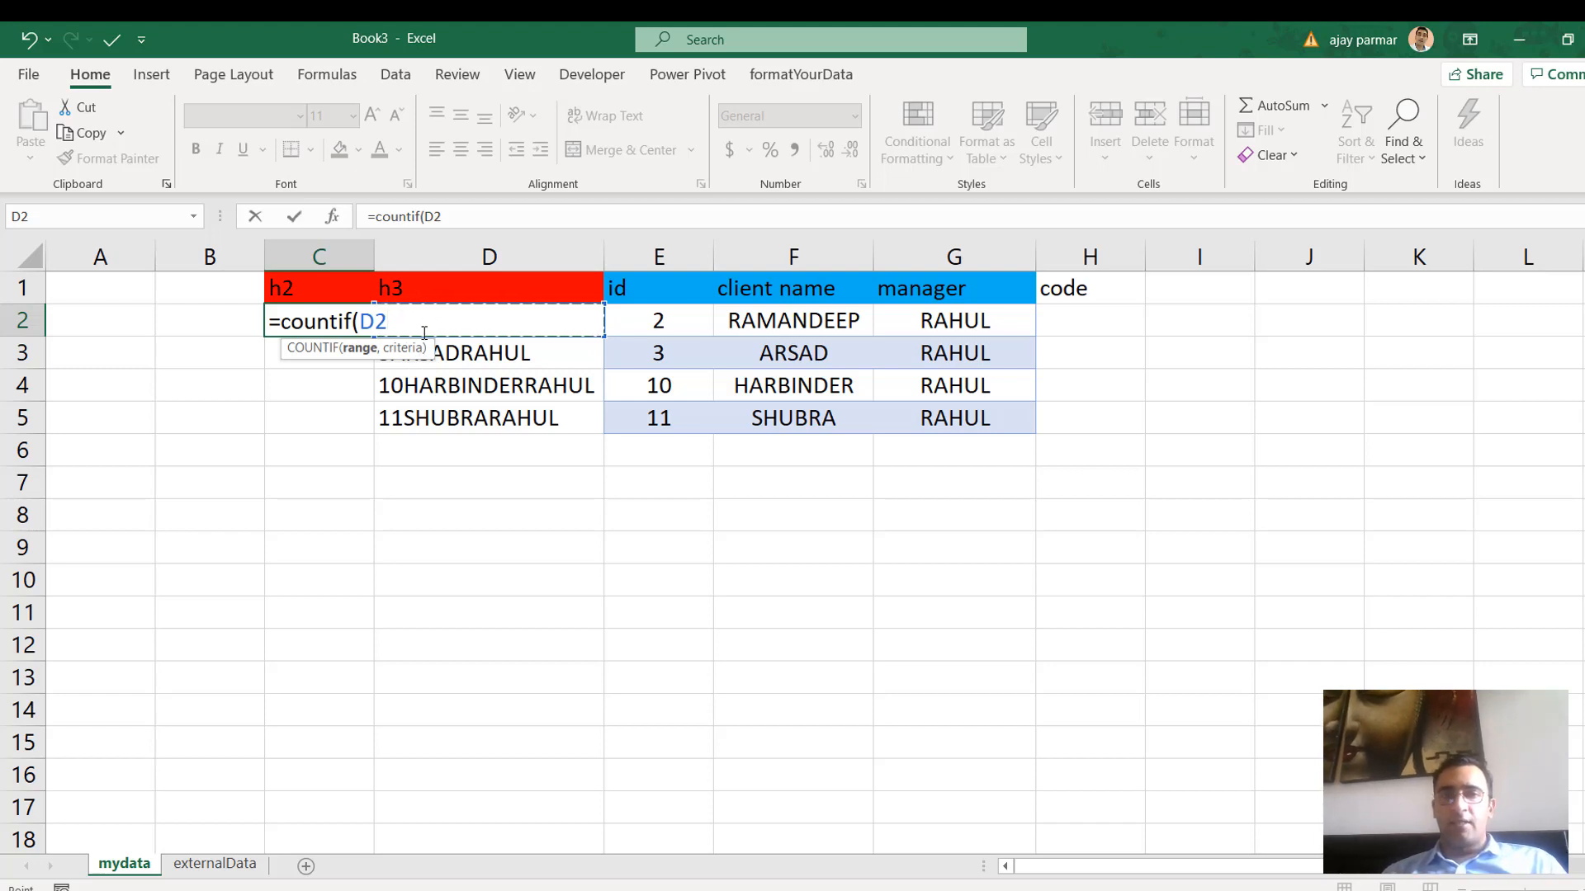
{"action": "key", "text": "F8"}
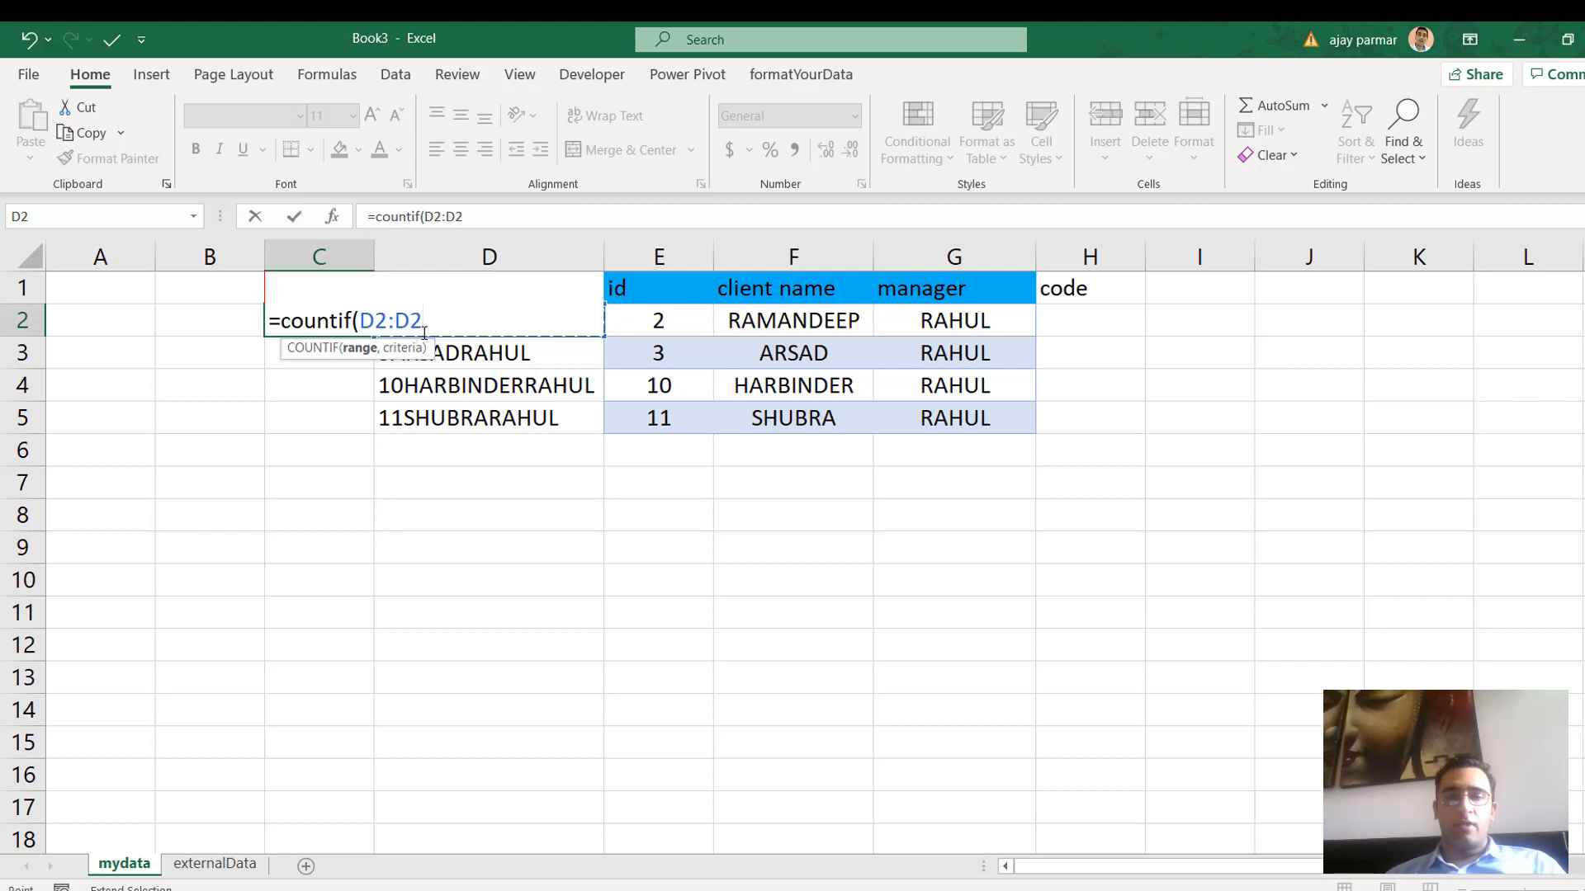
{"action": "type", "text": ","}
{"action": "left_click", "coordinate": [424, 332]}
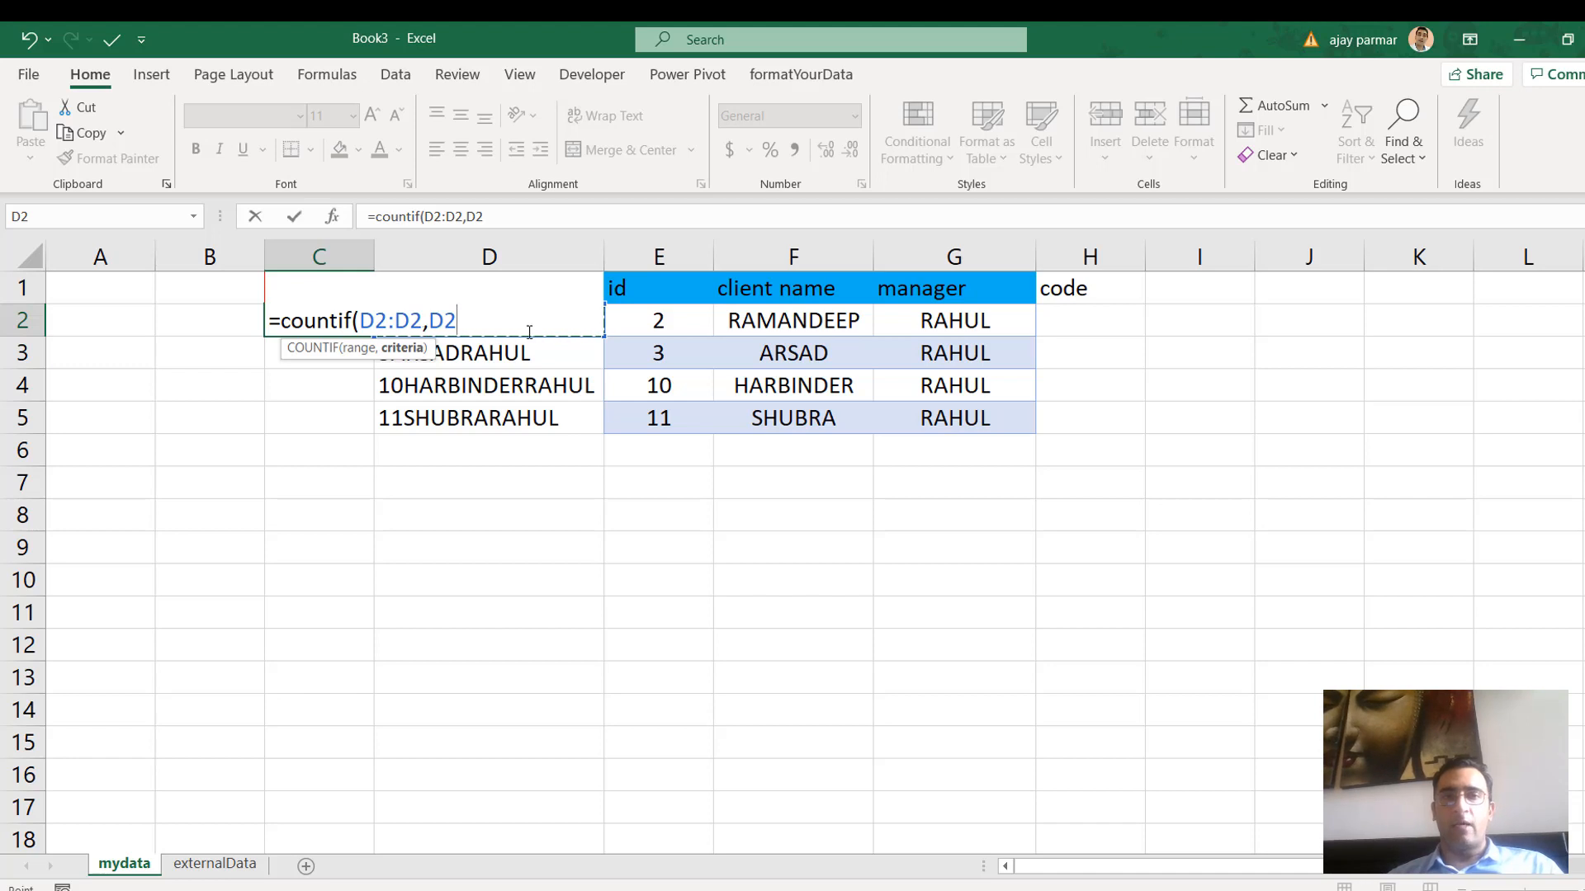
{"action": "left_click", "coordinate": [434, 218]}
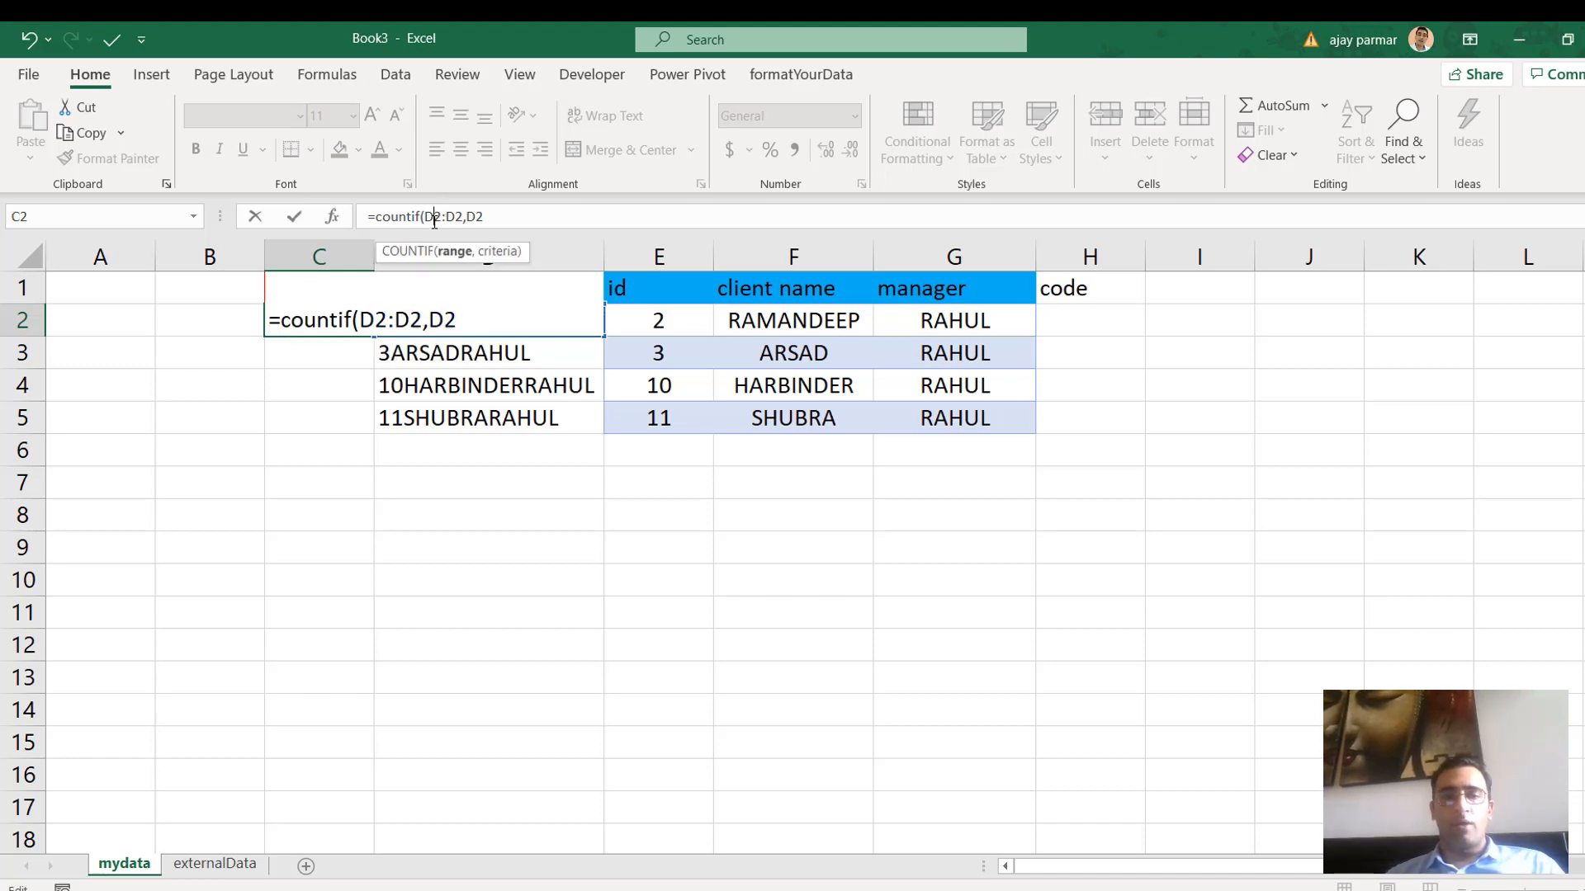
{"action": "type", "text": "$"}
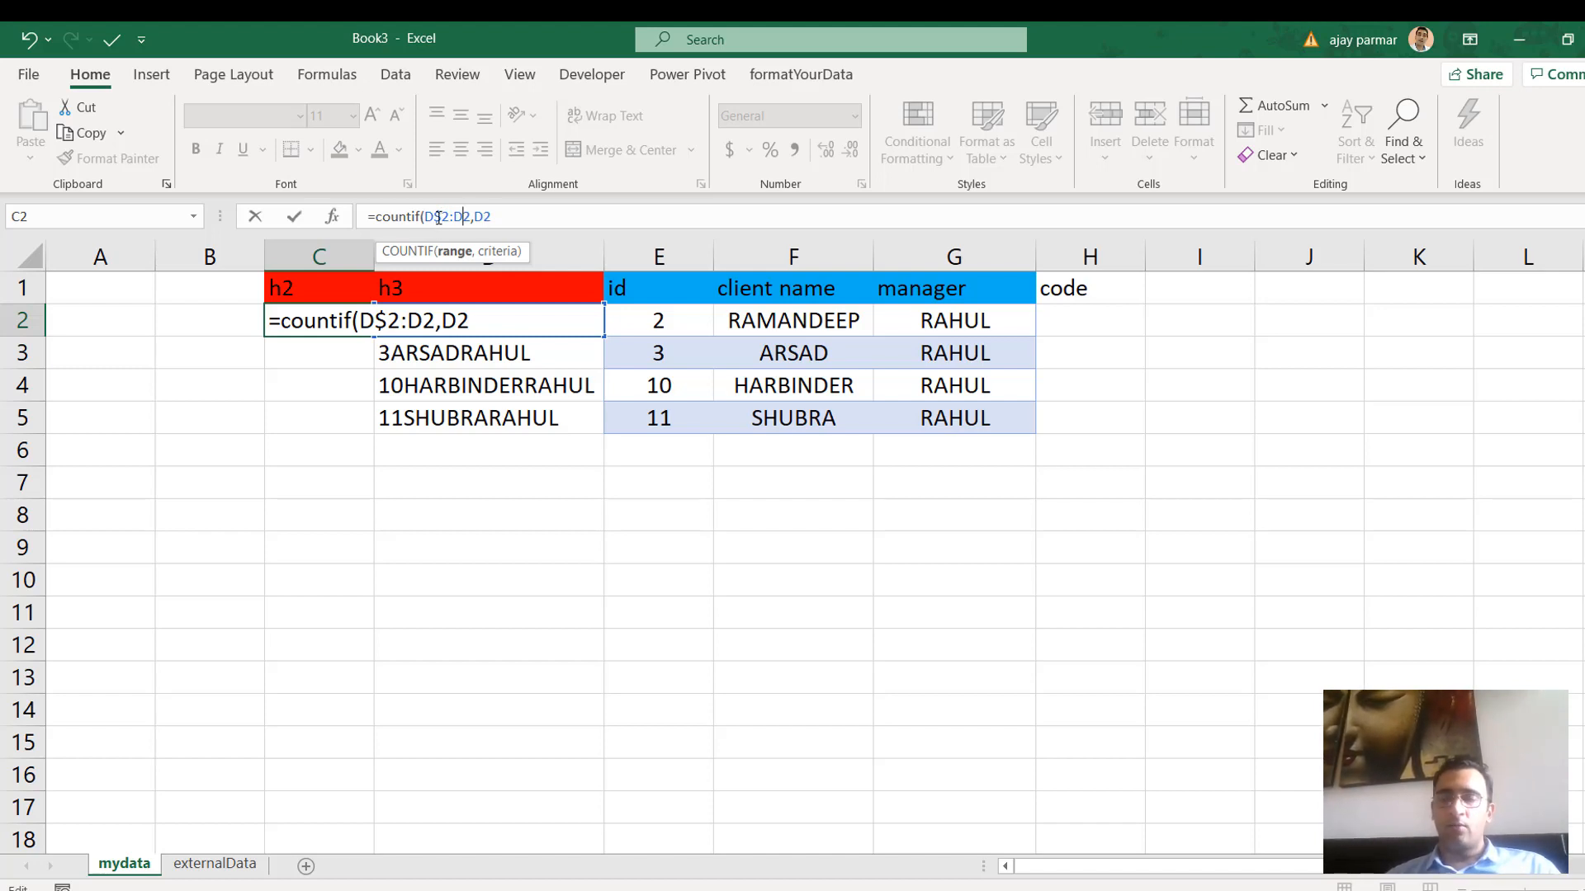
{"action": "left_click", "coordinate": [464, 217]}
{"action": "key", "text": "ctrl+Return"}
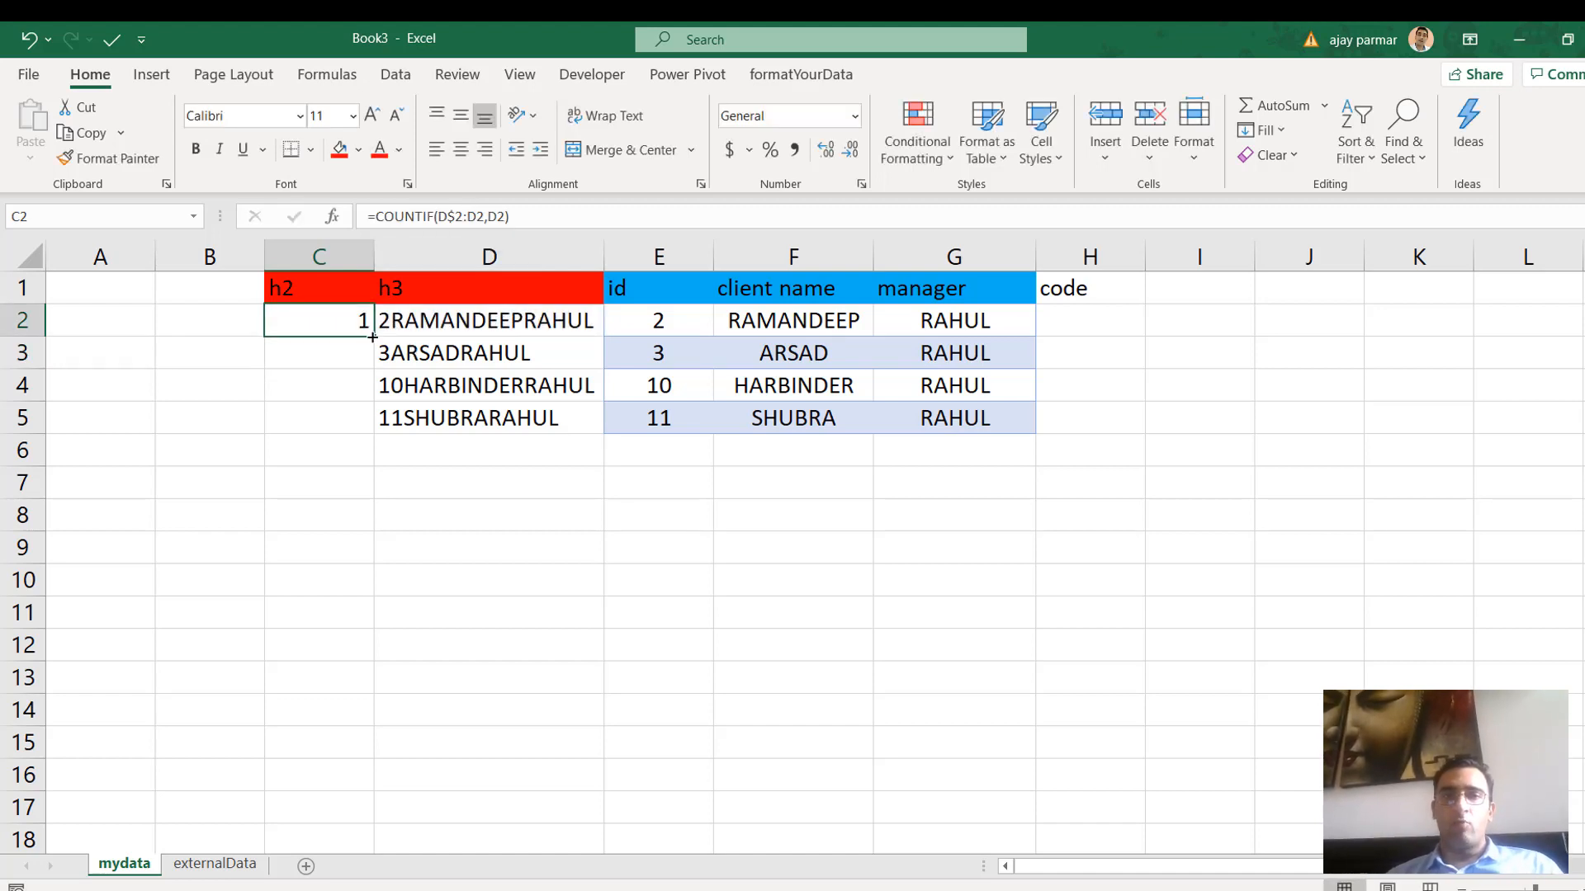
Fill the COUNTIF formula from C2 down to C5 and check the copied formula in C3
{"action": "left_click_drag", "start_coordinate": [373, 337], "coordinate": [366, 434]}
{"action": "left_click", "coordinate": [338, 359]}
{"action": "key", "text": "Up"}
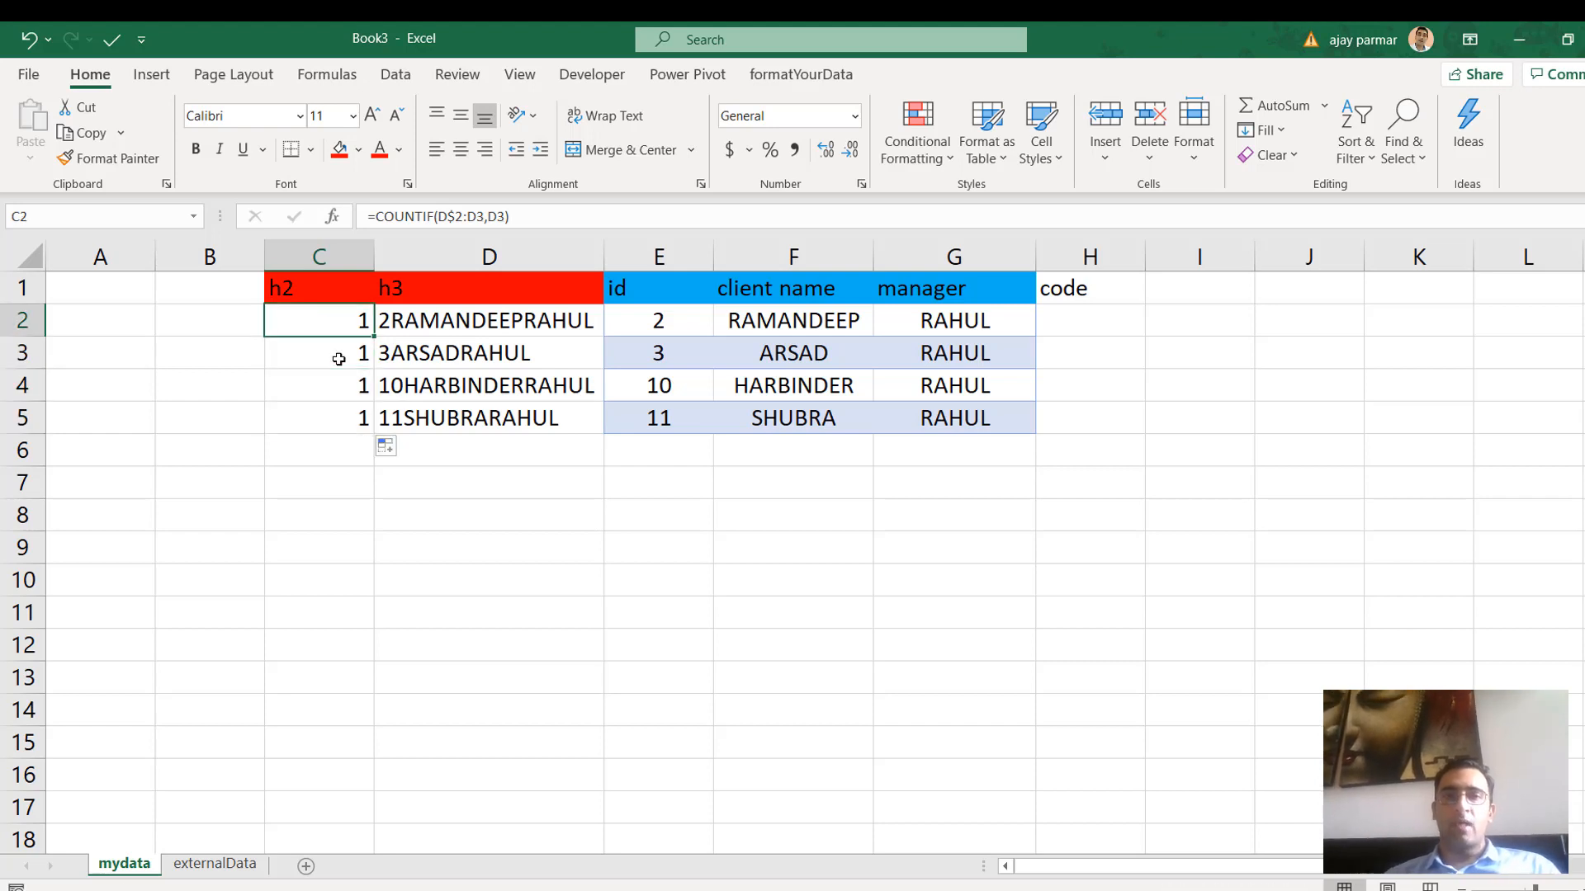
Clear the id, client name and manager entries in E2:G5 of the mydata sheet
{"action": "key", "text": "Right"}
{"action": "key", "text": "Right"}
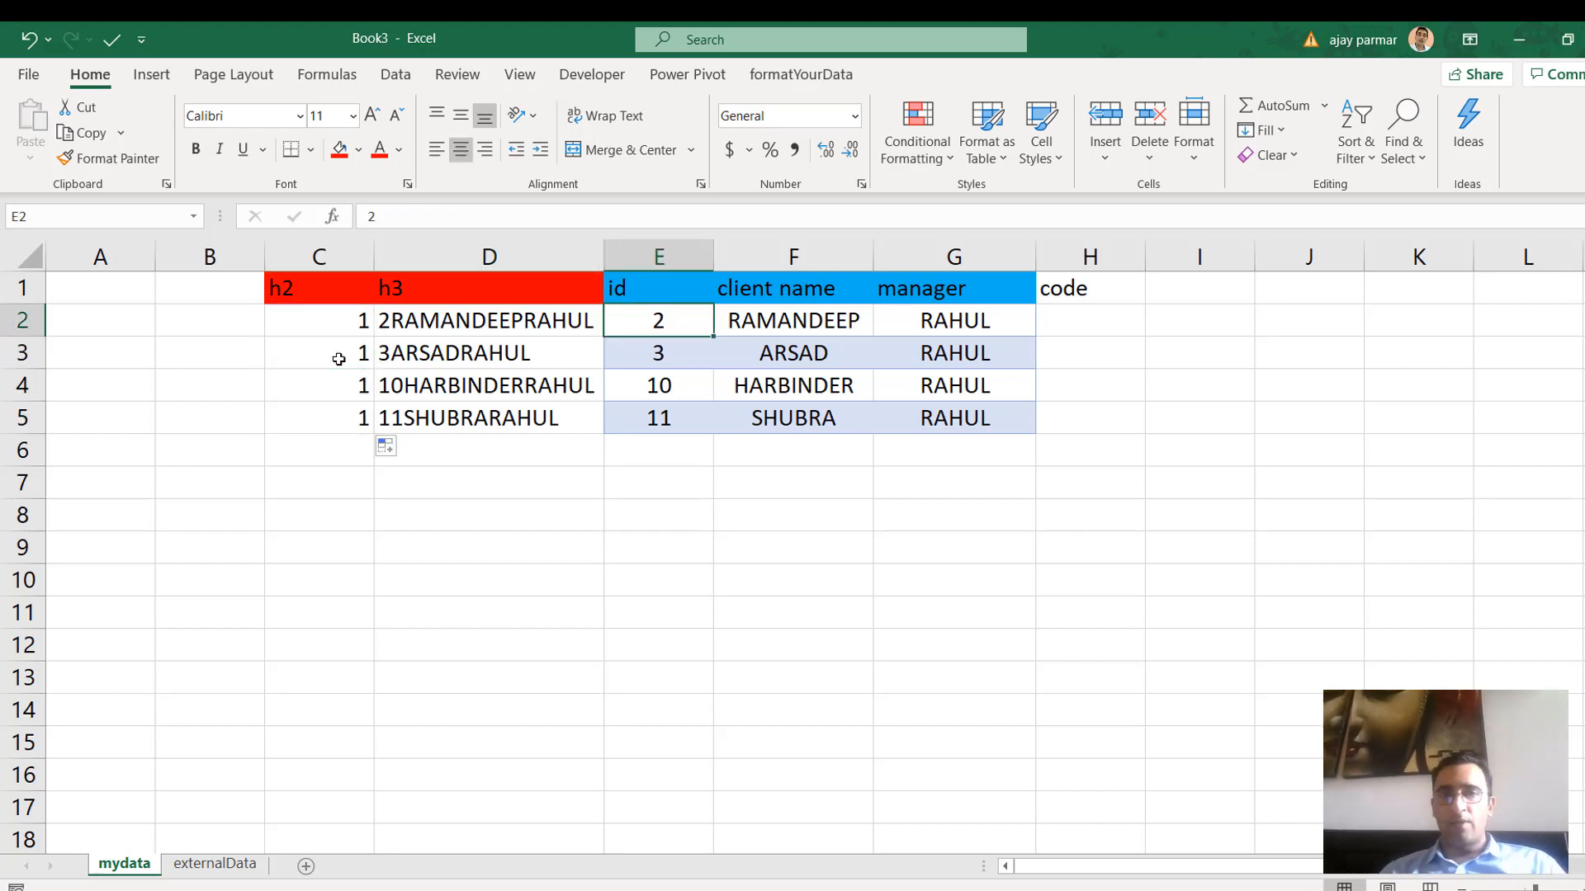
{"action": "key", "text": "shift+Right"}
{"action": "key", "text": "shift+Right"}
{"action": "key", "text": "shift+Down"}
{"action": "key", "text": "shift+Down"}
{"action": "key", "text": "shift+Down"}
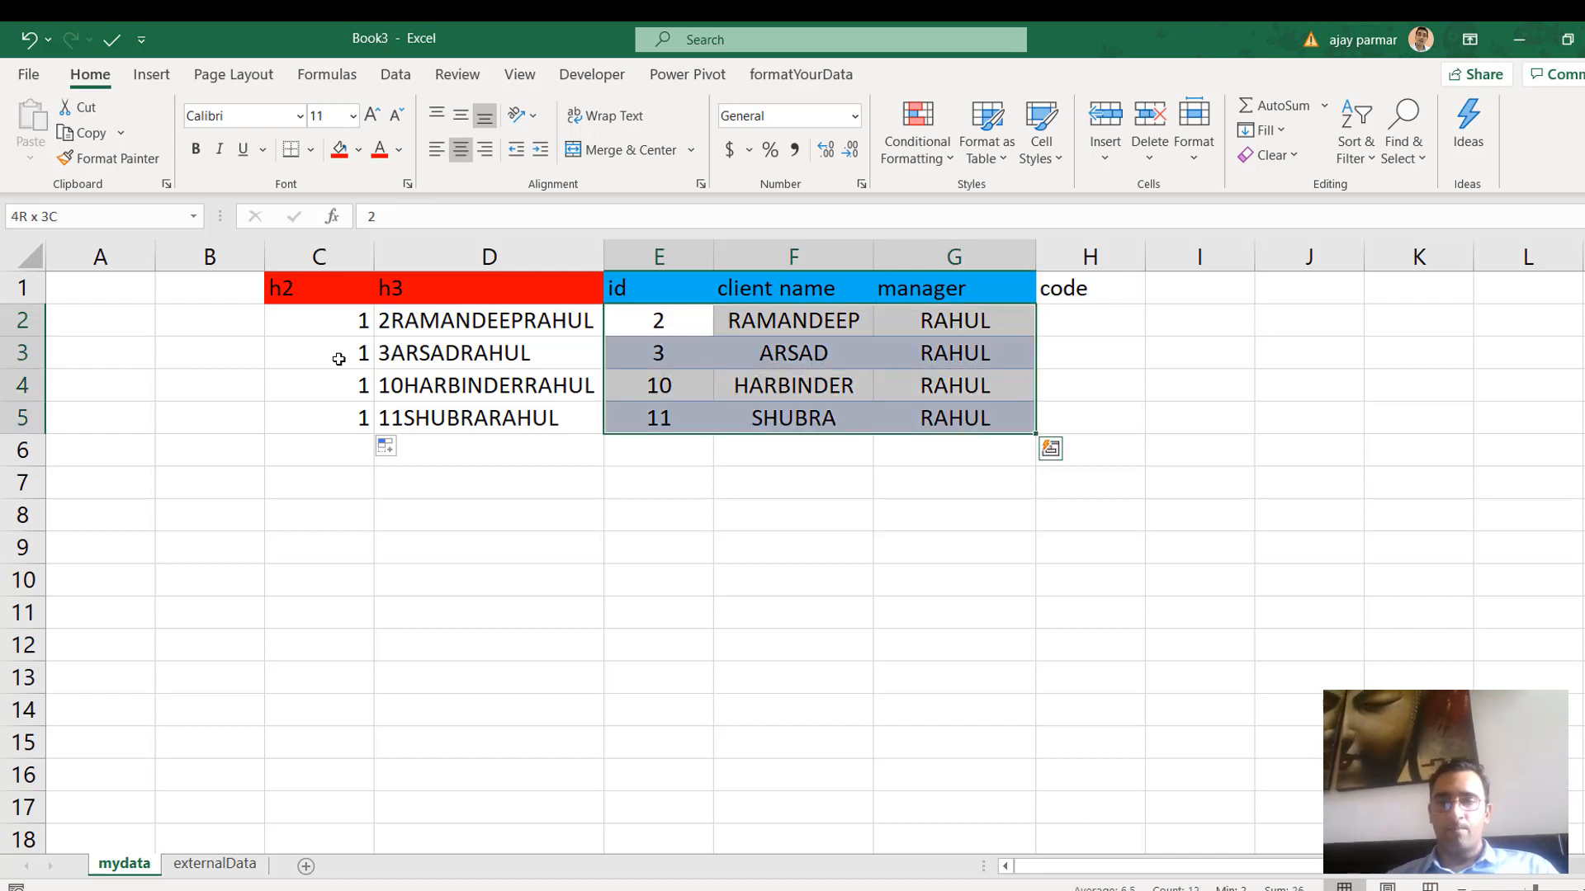
{"action": "key", "text": "Delete"}
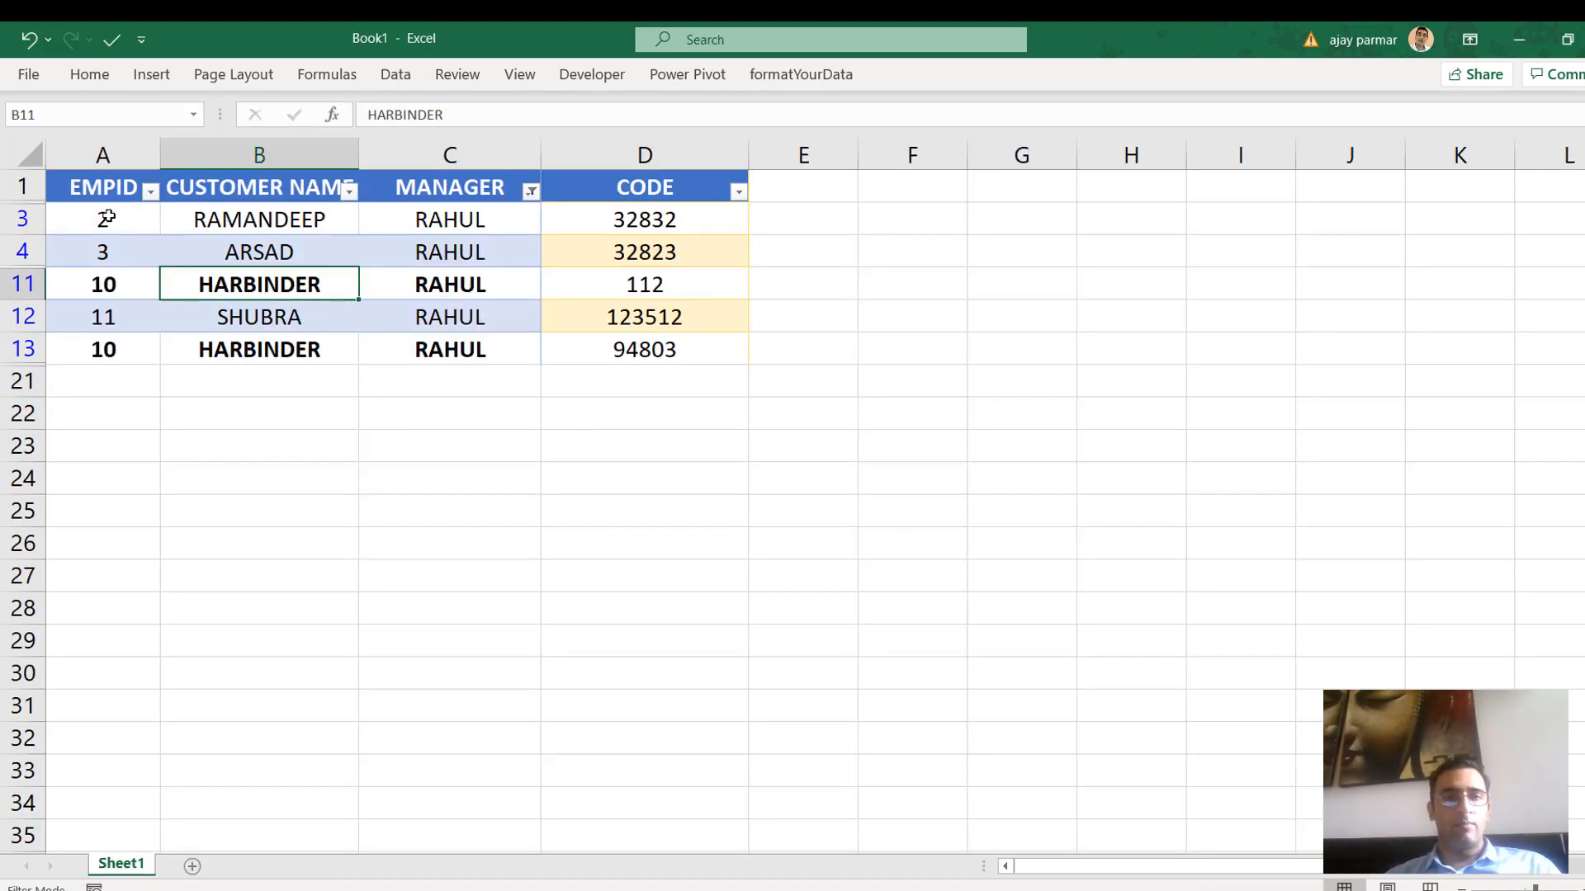
{"action": "left_click", "coordinate": [107, 217]}
{"action": "left_click", "coordinate": [492, 336]}
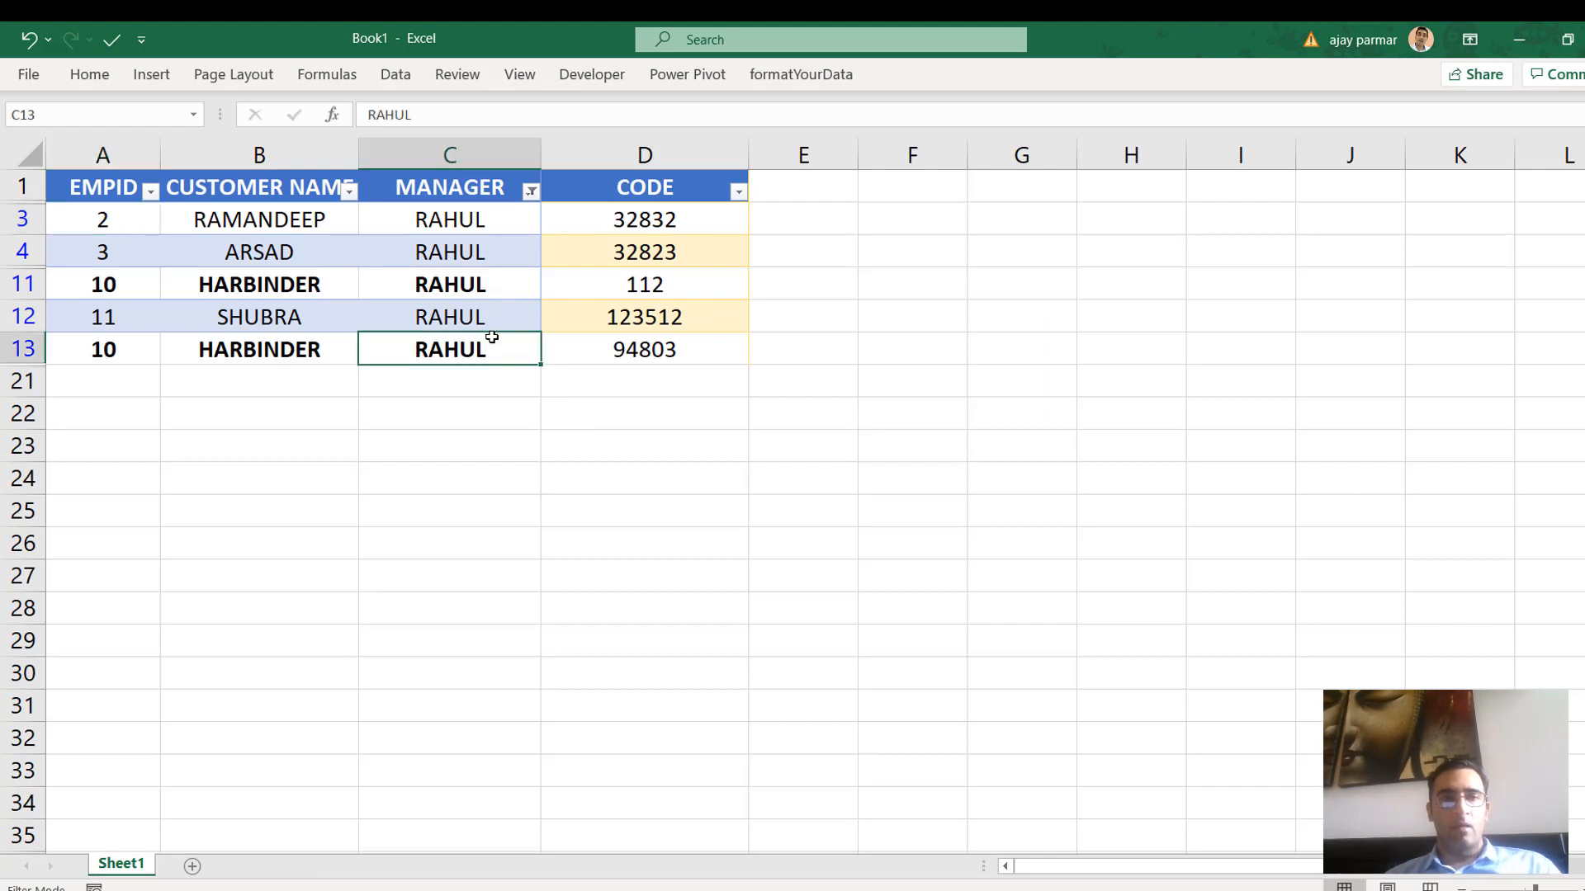
{"action": "left_click", "coordinate": [96, 221]}
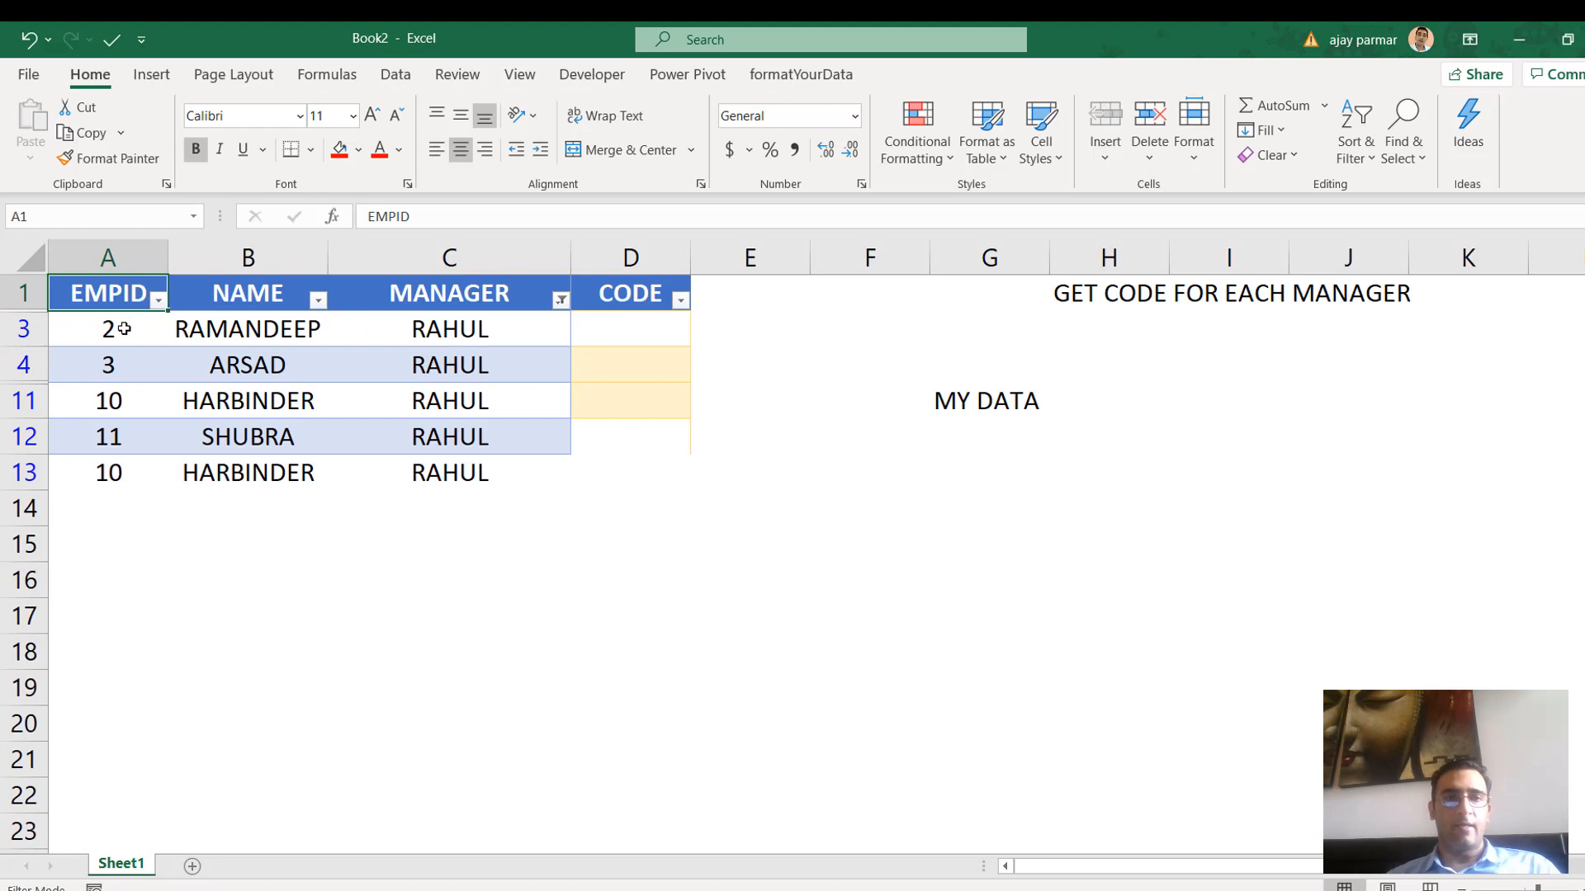
Copy the filtered records A3:C13 from Book2 and paste them as values at E2 of Book3's mydata sheet
{"action": "left_click", "coordinate": [124, 328]}
{"action": "left_click", "coordinate": [478, 472], "text": "shift"}
{"action": "key", "text": "ctrl+c"}
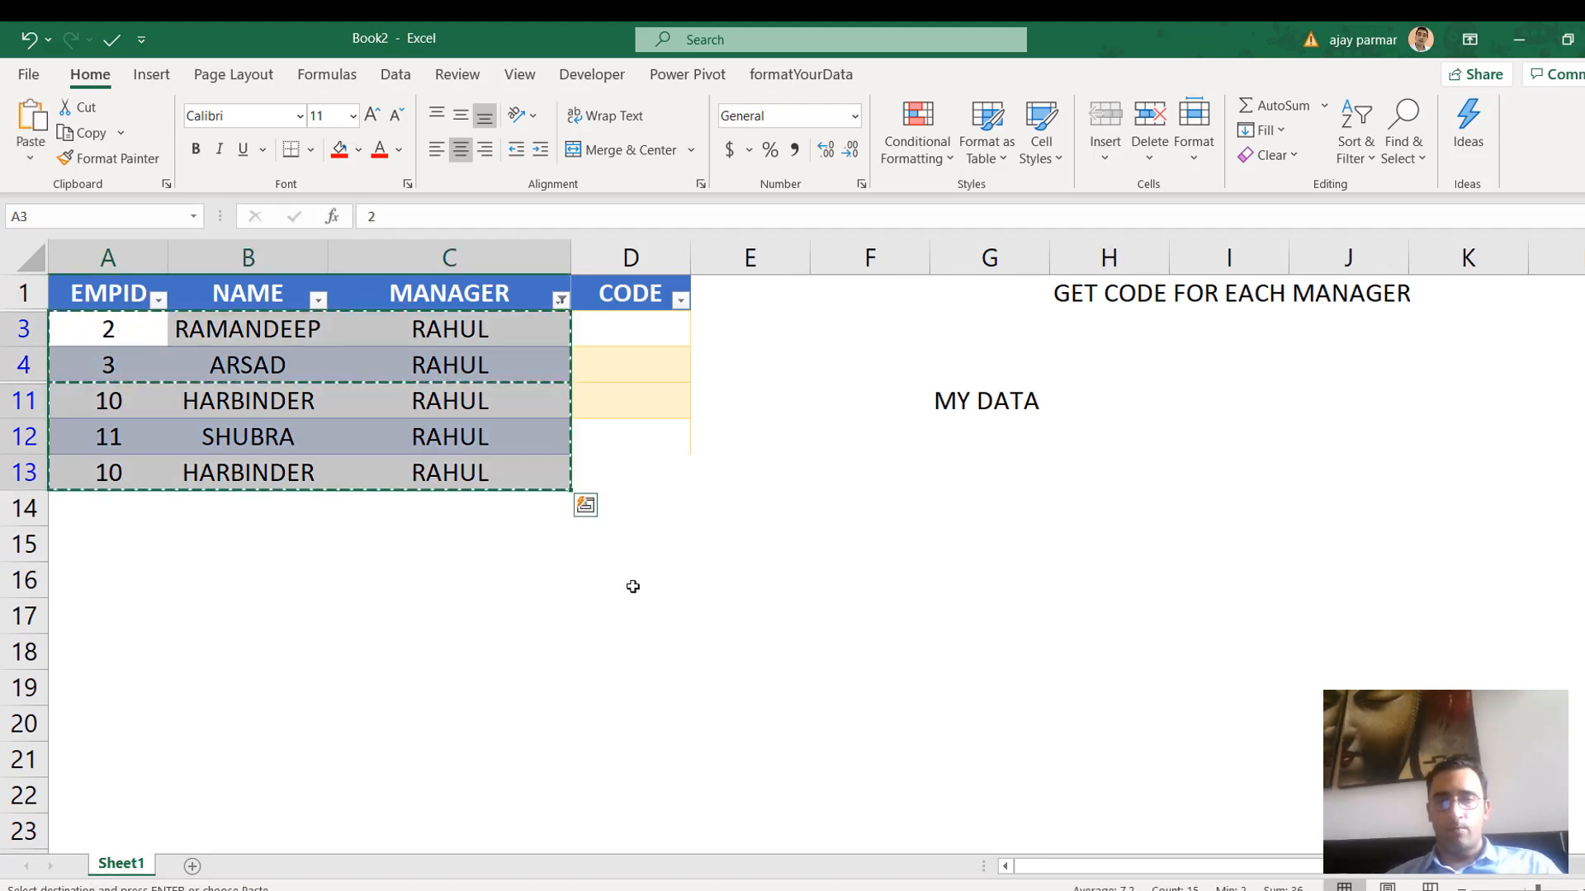
{"action": "left_click", "coordinate": [875, 889]}
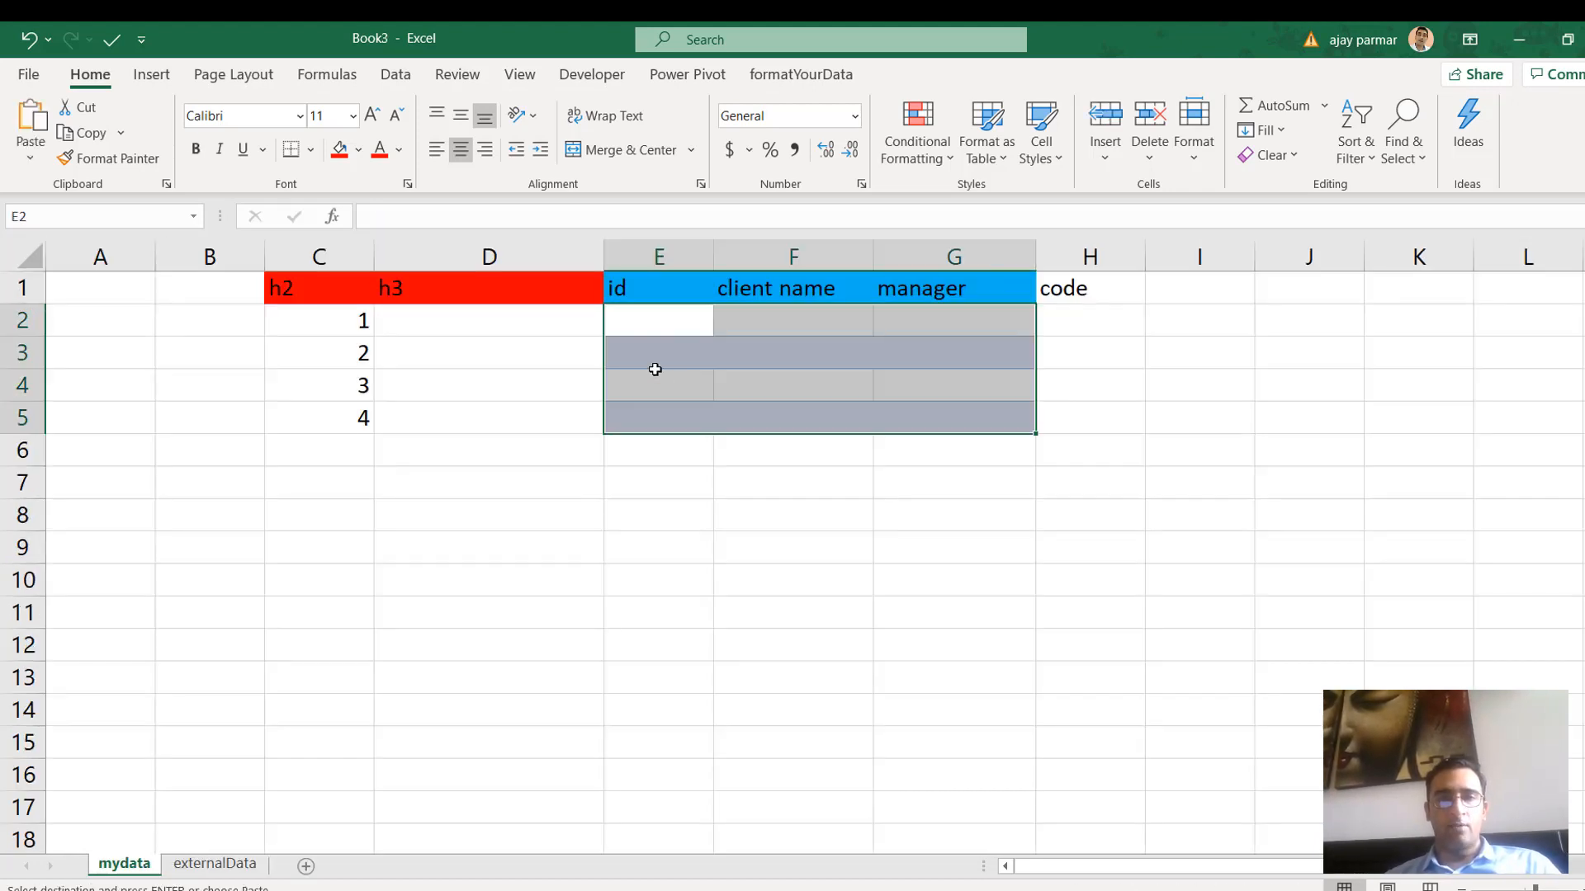
{"action": "key", "text": "ctrl+alt+v"}
{"action": "key", "text": "Return"}
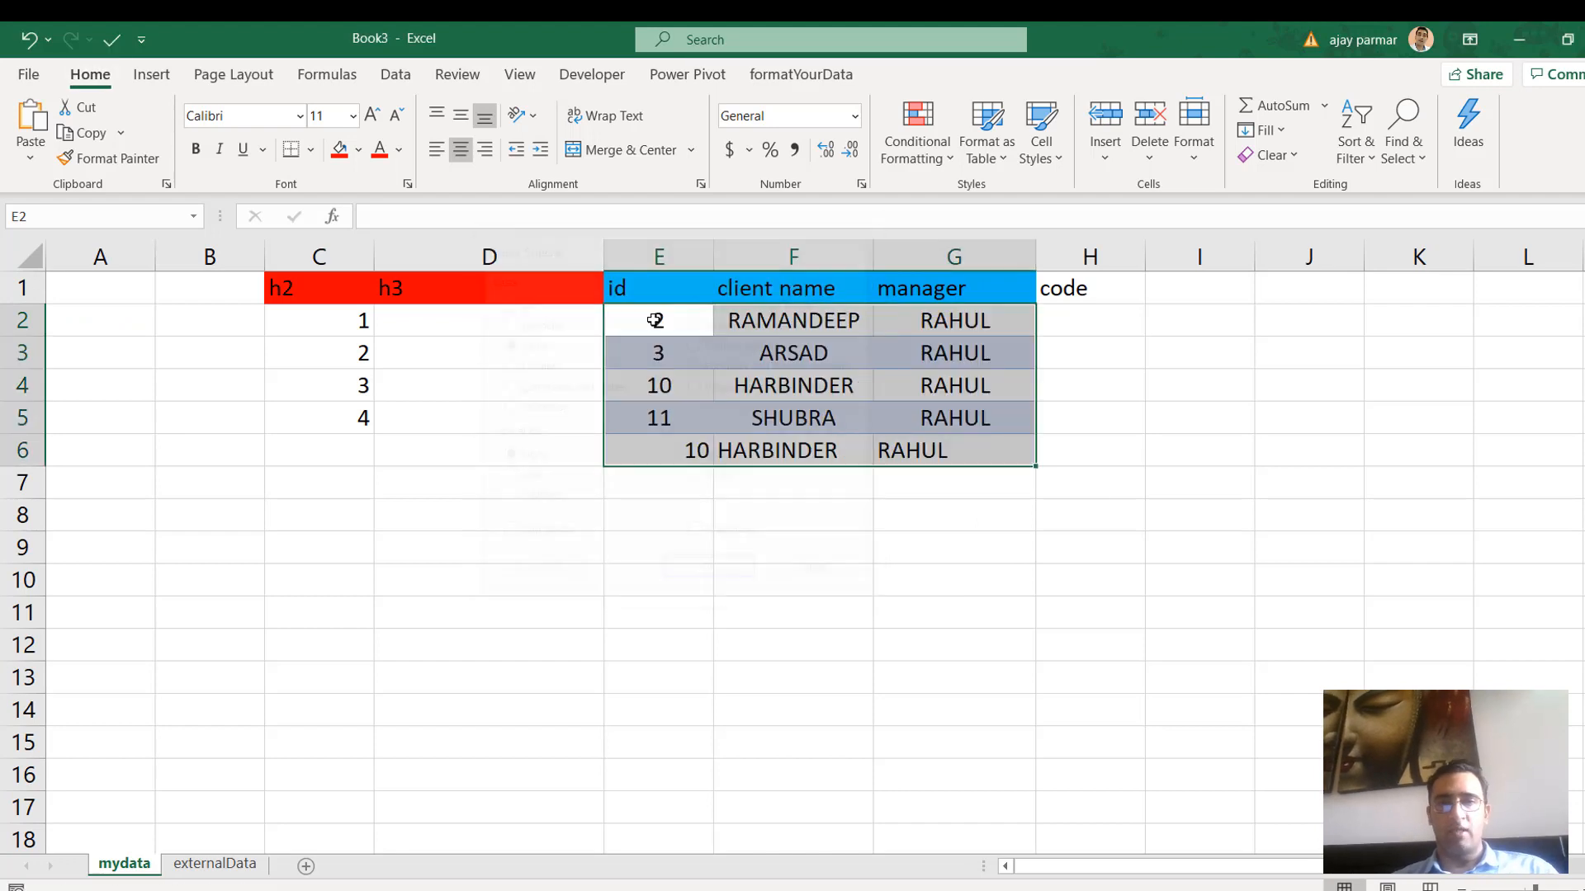
Extend the COUNTIF formula in the h2 column from C5 to C6 for the added record
{"action": "left_click", "coordinate": [349, 426]}
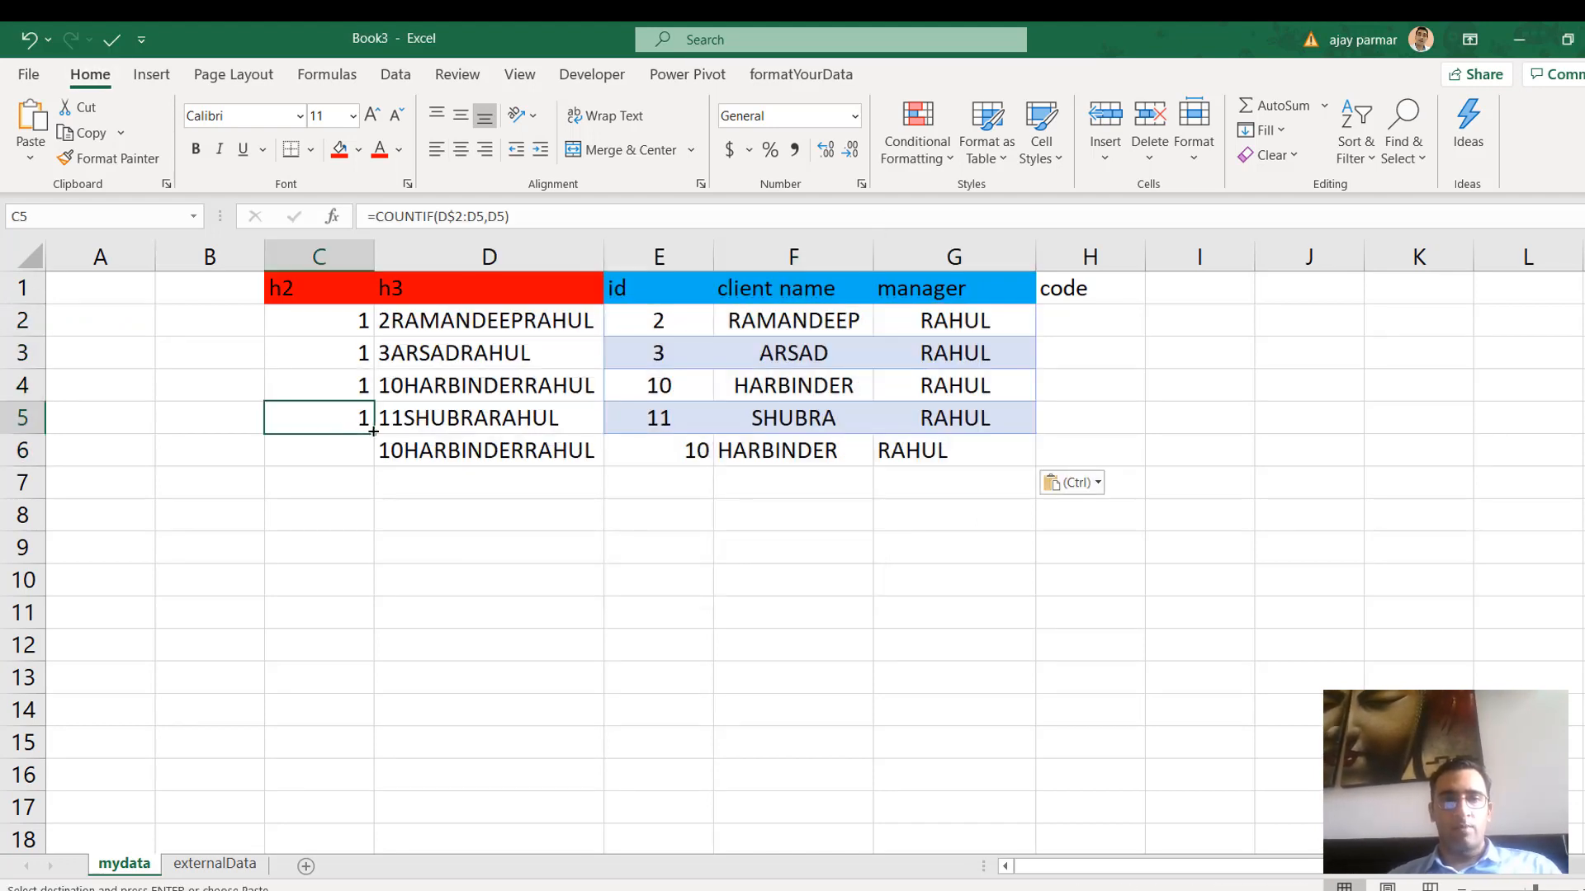
{"action": "left_click_drag", "start_coordinate": [374, 435], "coordinate": [378, 467]}
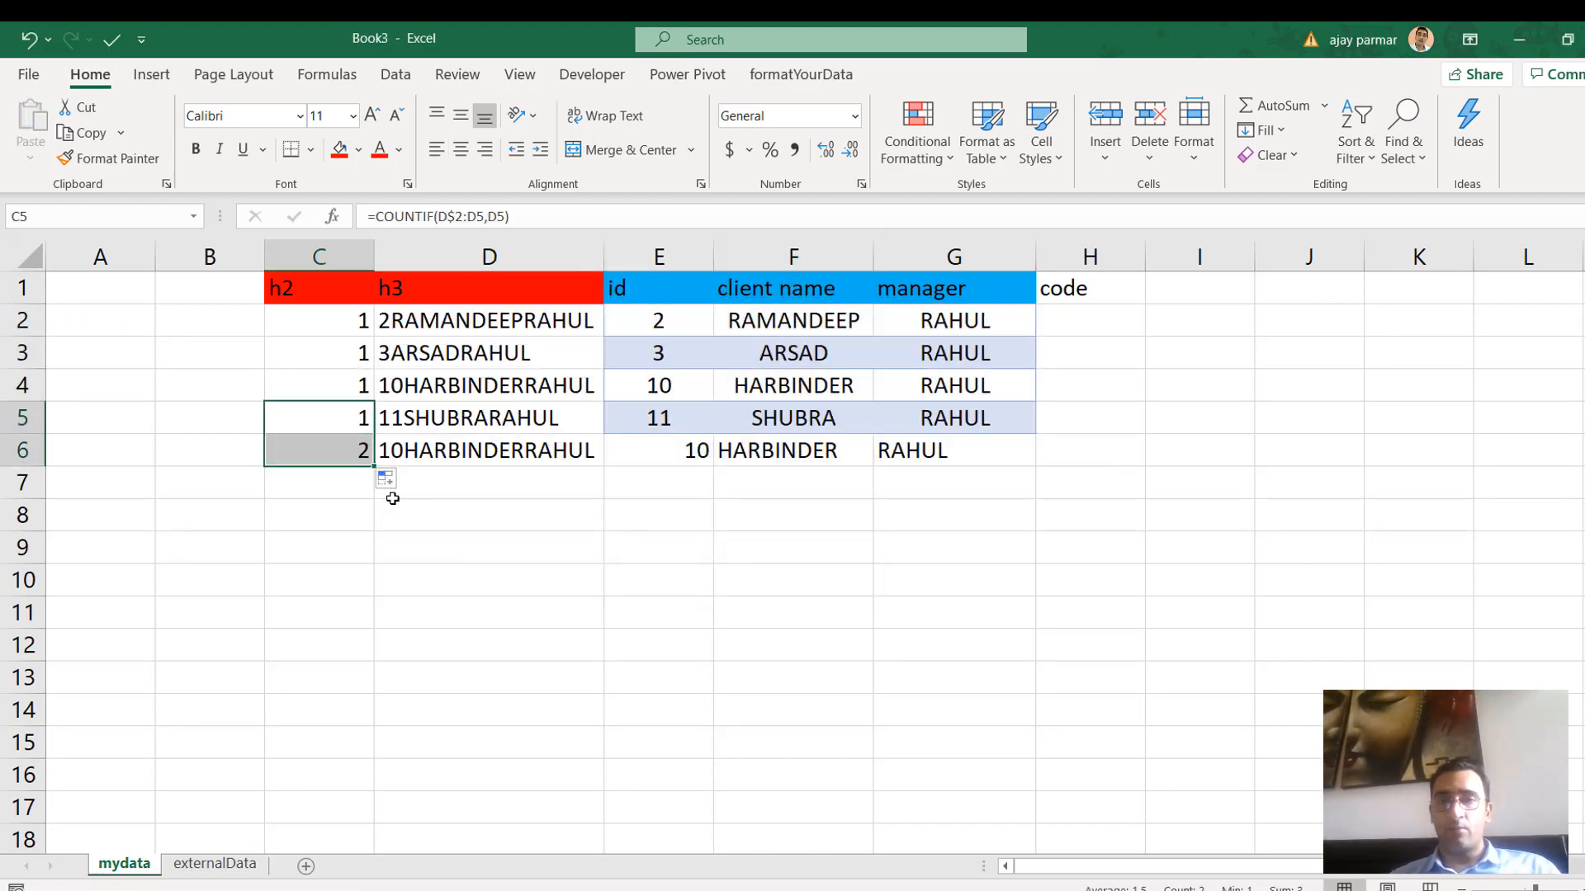
{"action": "left_click", "coordinate": [326, 520]}
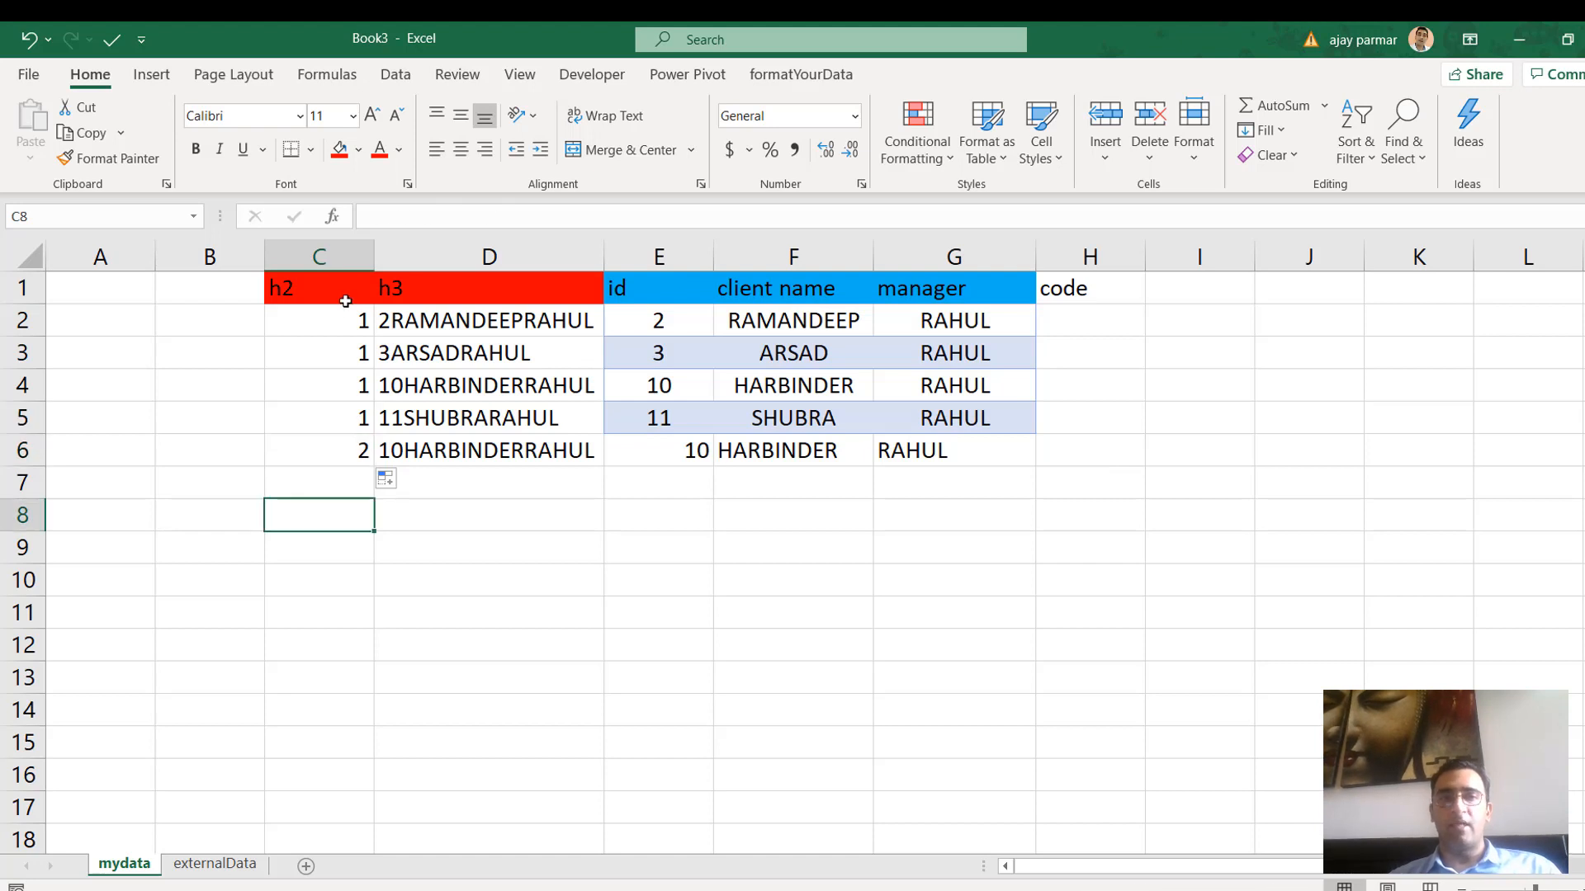
Compare the duplicate id 10 keys in D4 and D6 with their occurrence counts in C4 and C6
{"action": "left_click", "coordinate": [468, 327]}
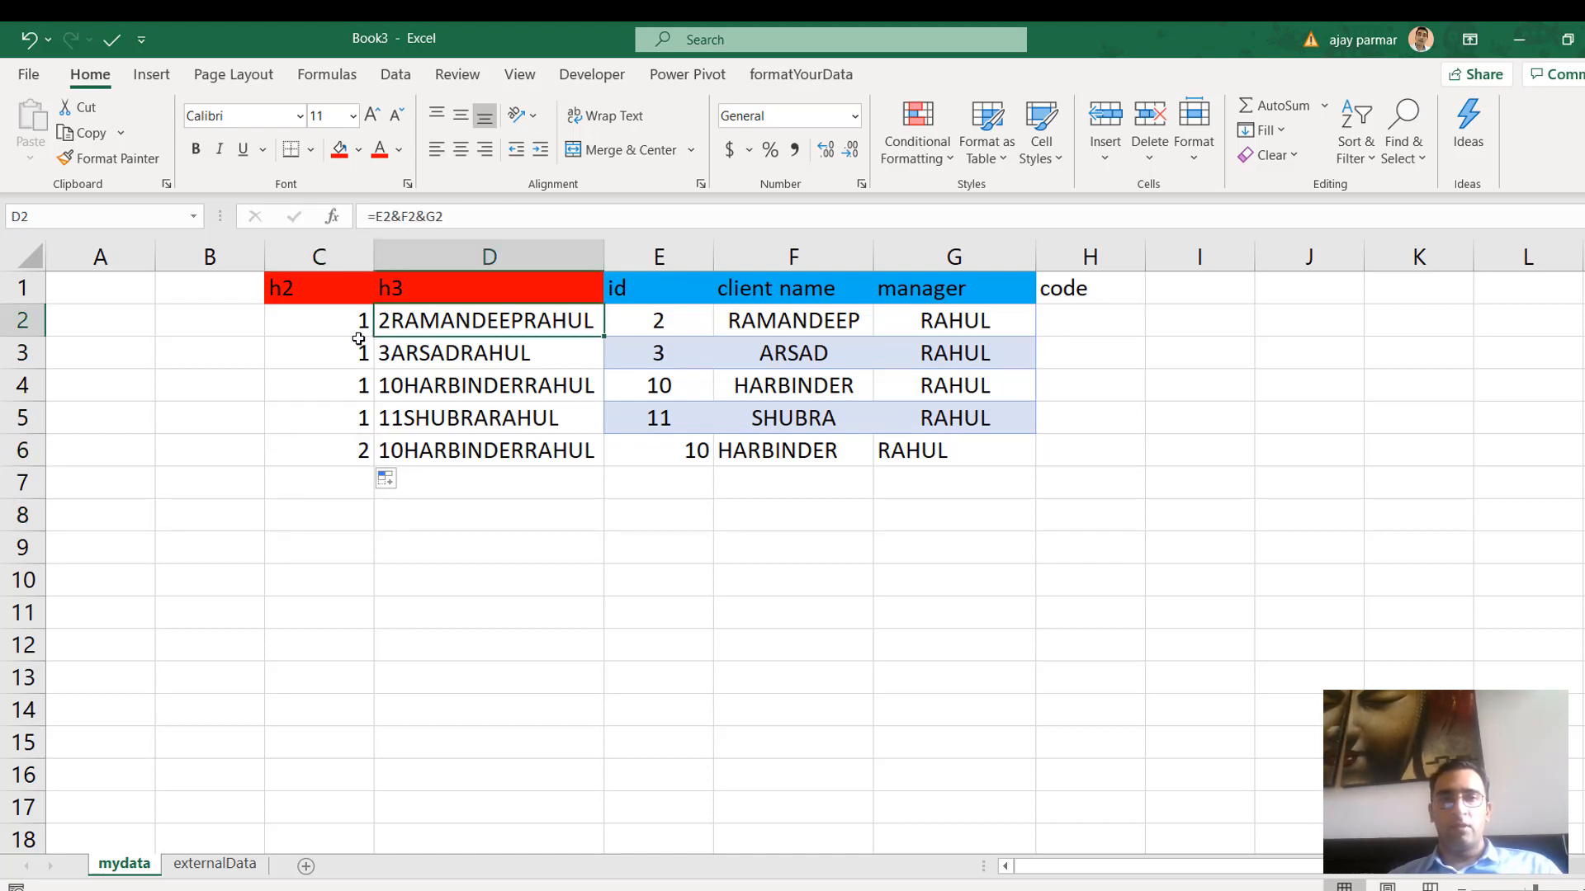
{"action": "left_click", "coordinate": [468, 389]}
{"action": "left_click", "coordinate": [473, 450]}
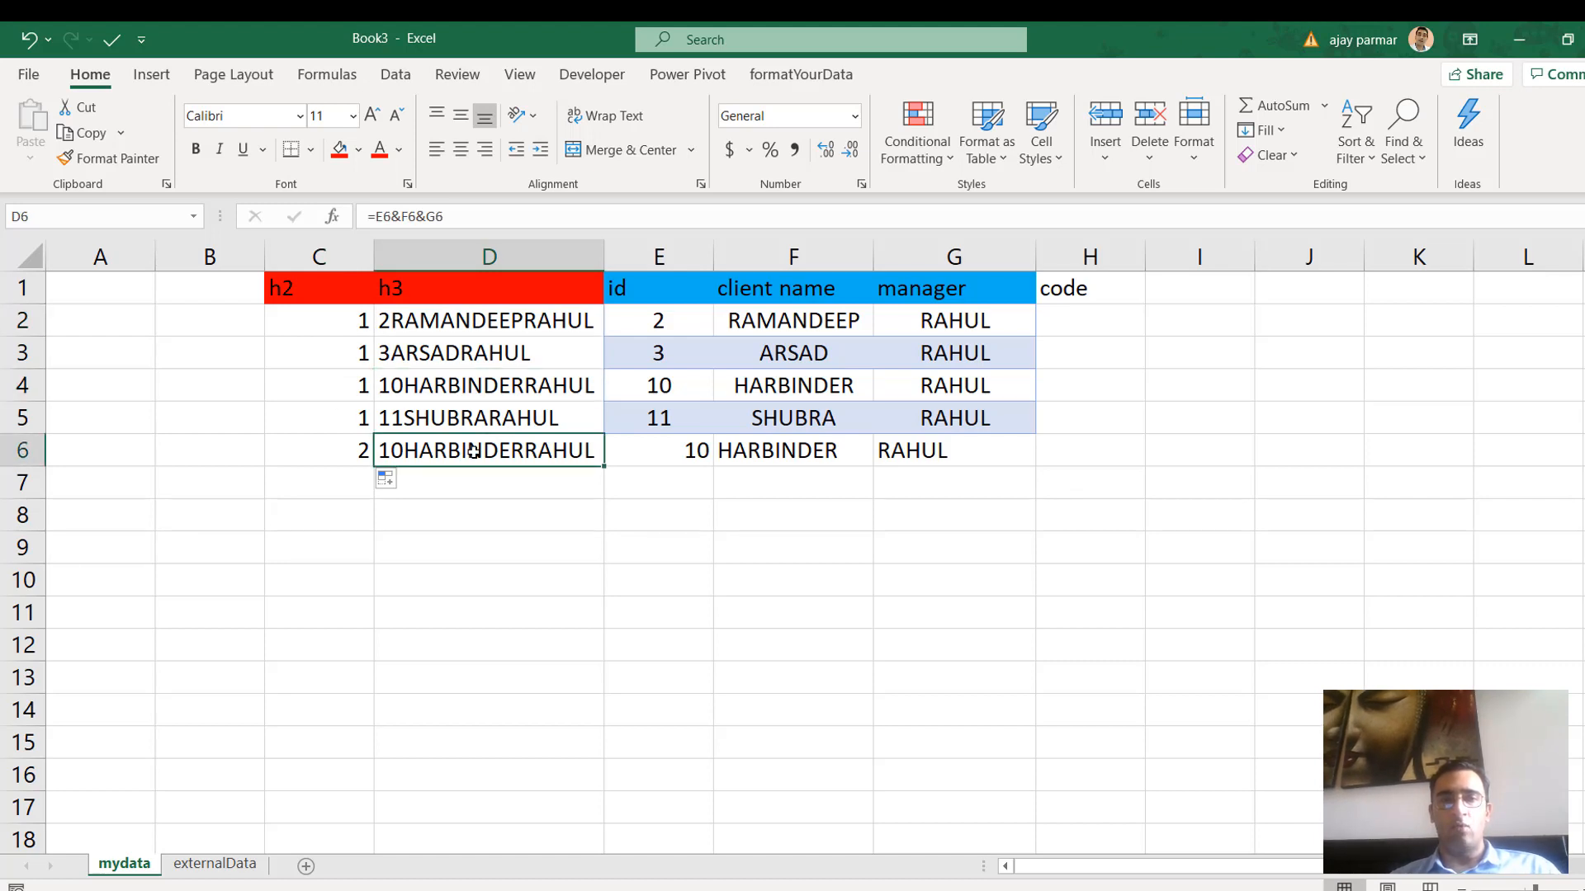
{"action": "left_click", "coordinate": [315, 390]}
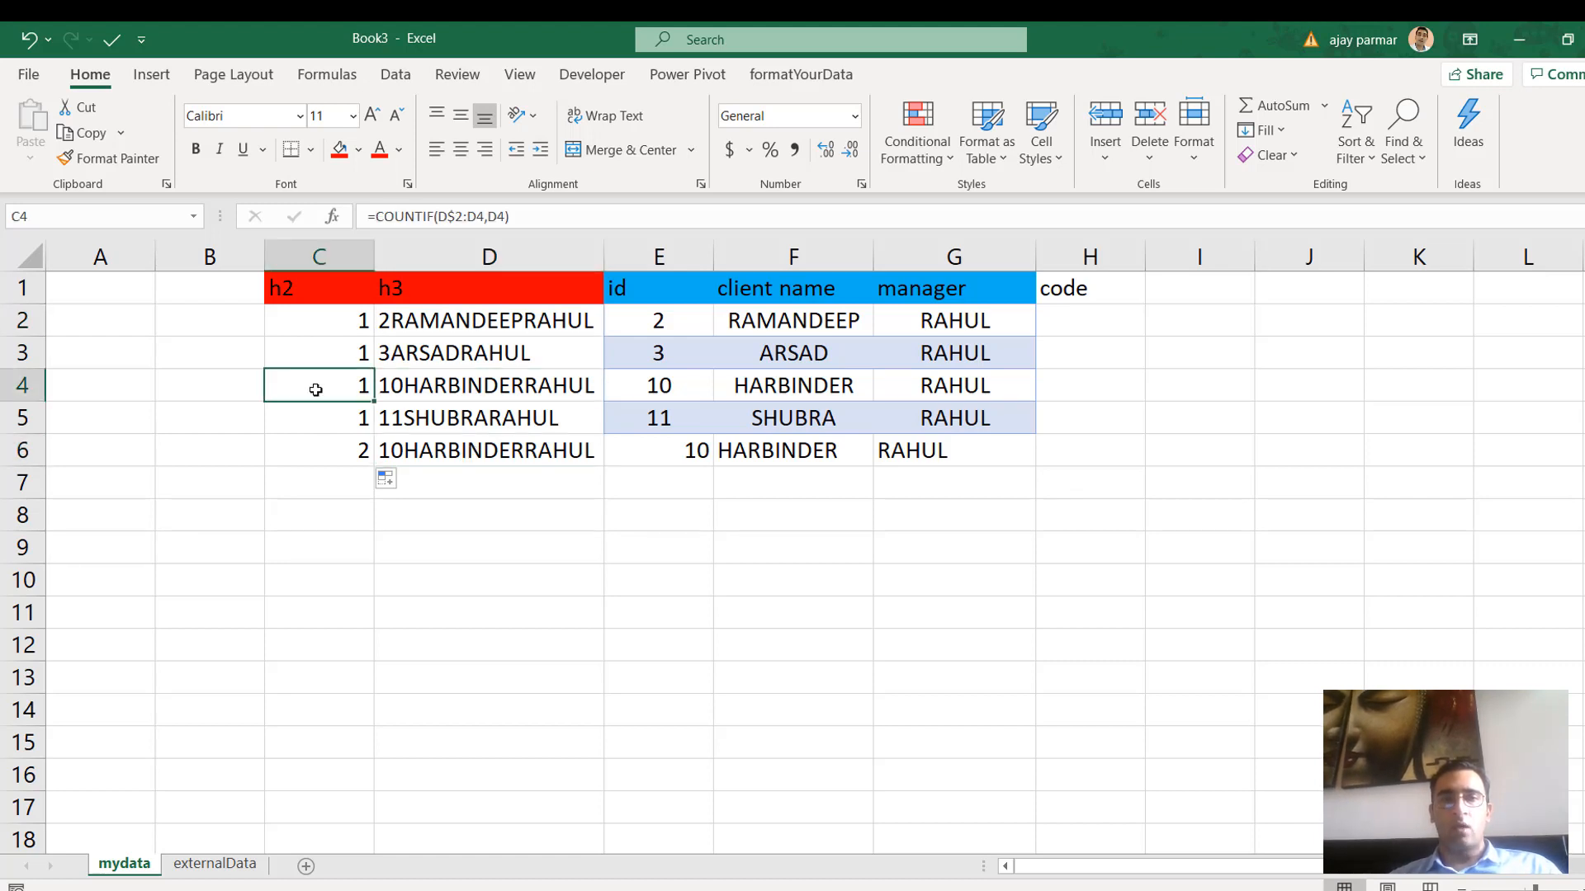
{"action": "left_click", "coordinate": [343, 453]}
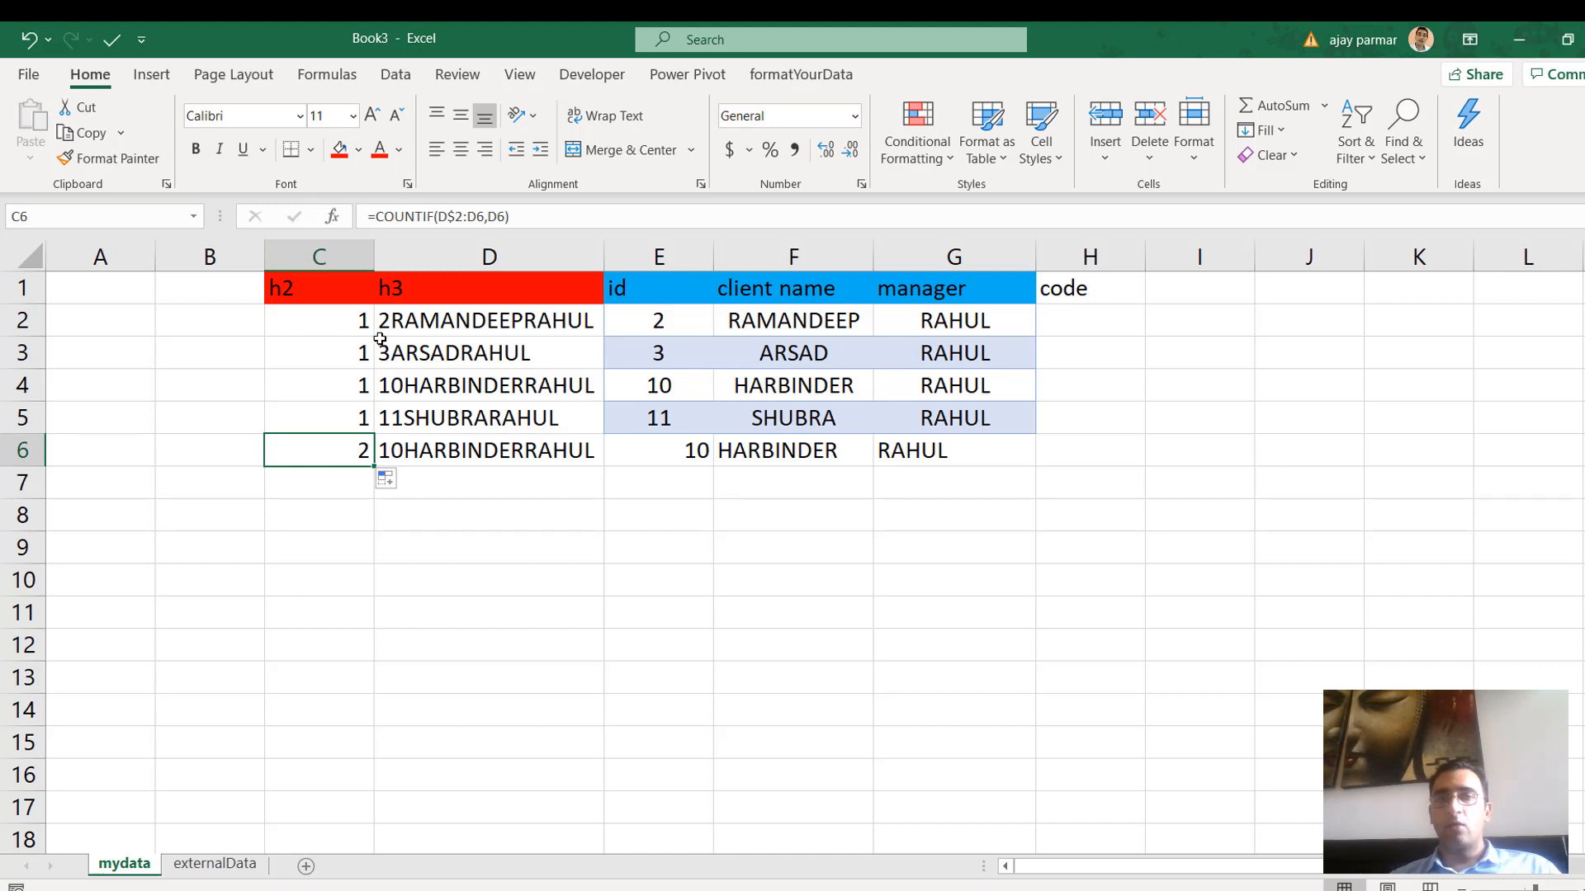
Duplicate the id 2 record by copying E2:G2 to row 7, starting at E7
{"action": "left_click", "coordinate": [659, 320]}
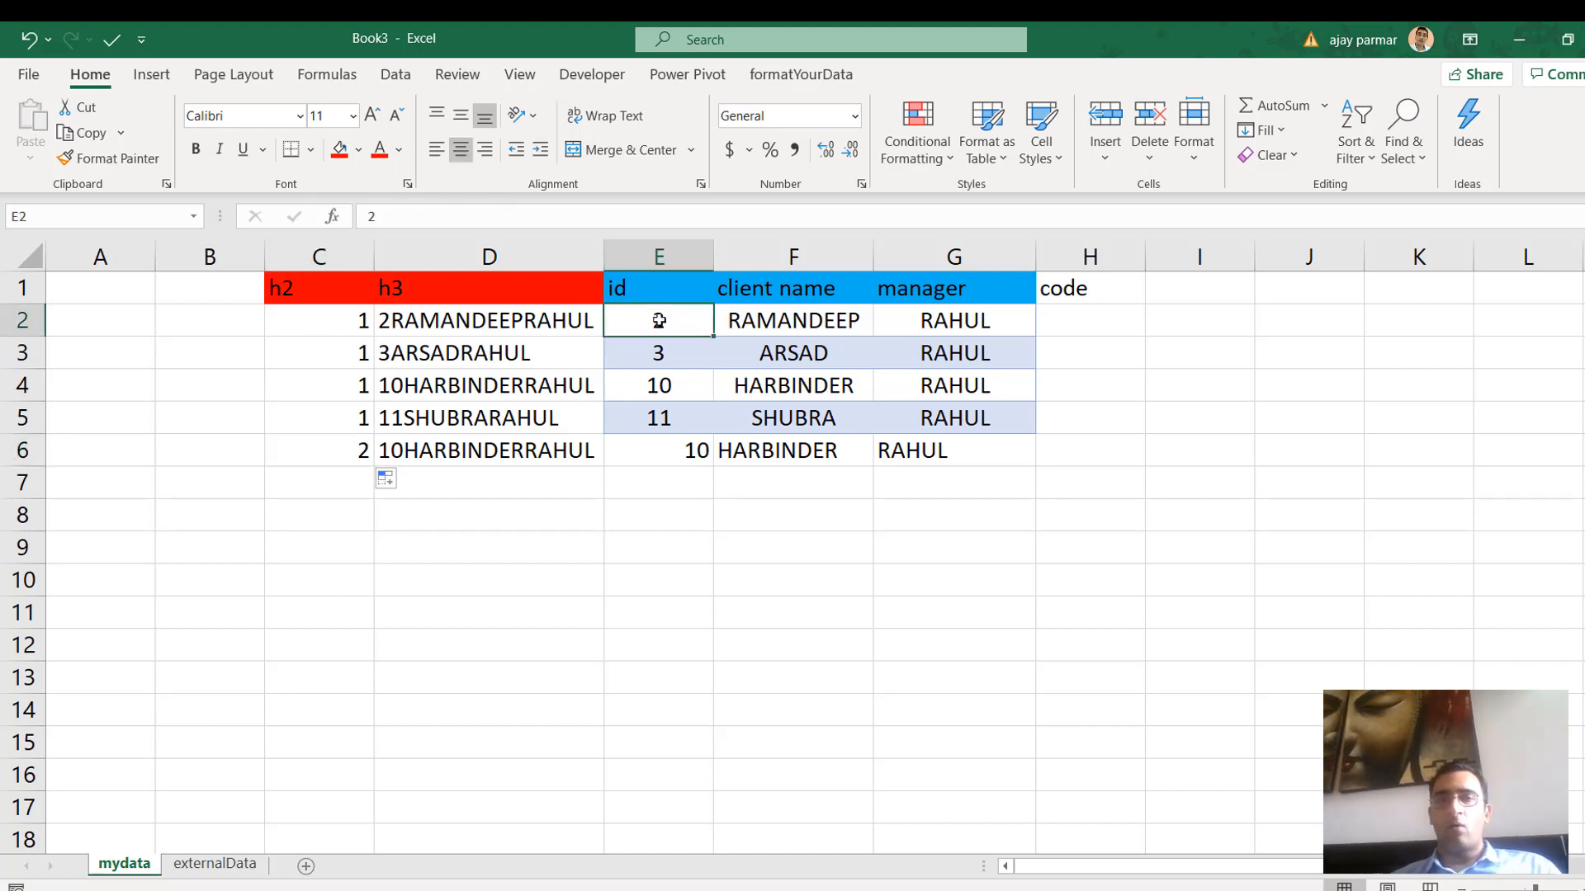
{"action": "key", "text": "shift+Right"}
{"action": "key", "text": "shift+Right"}
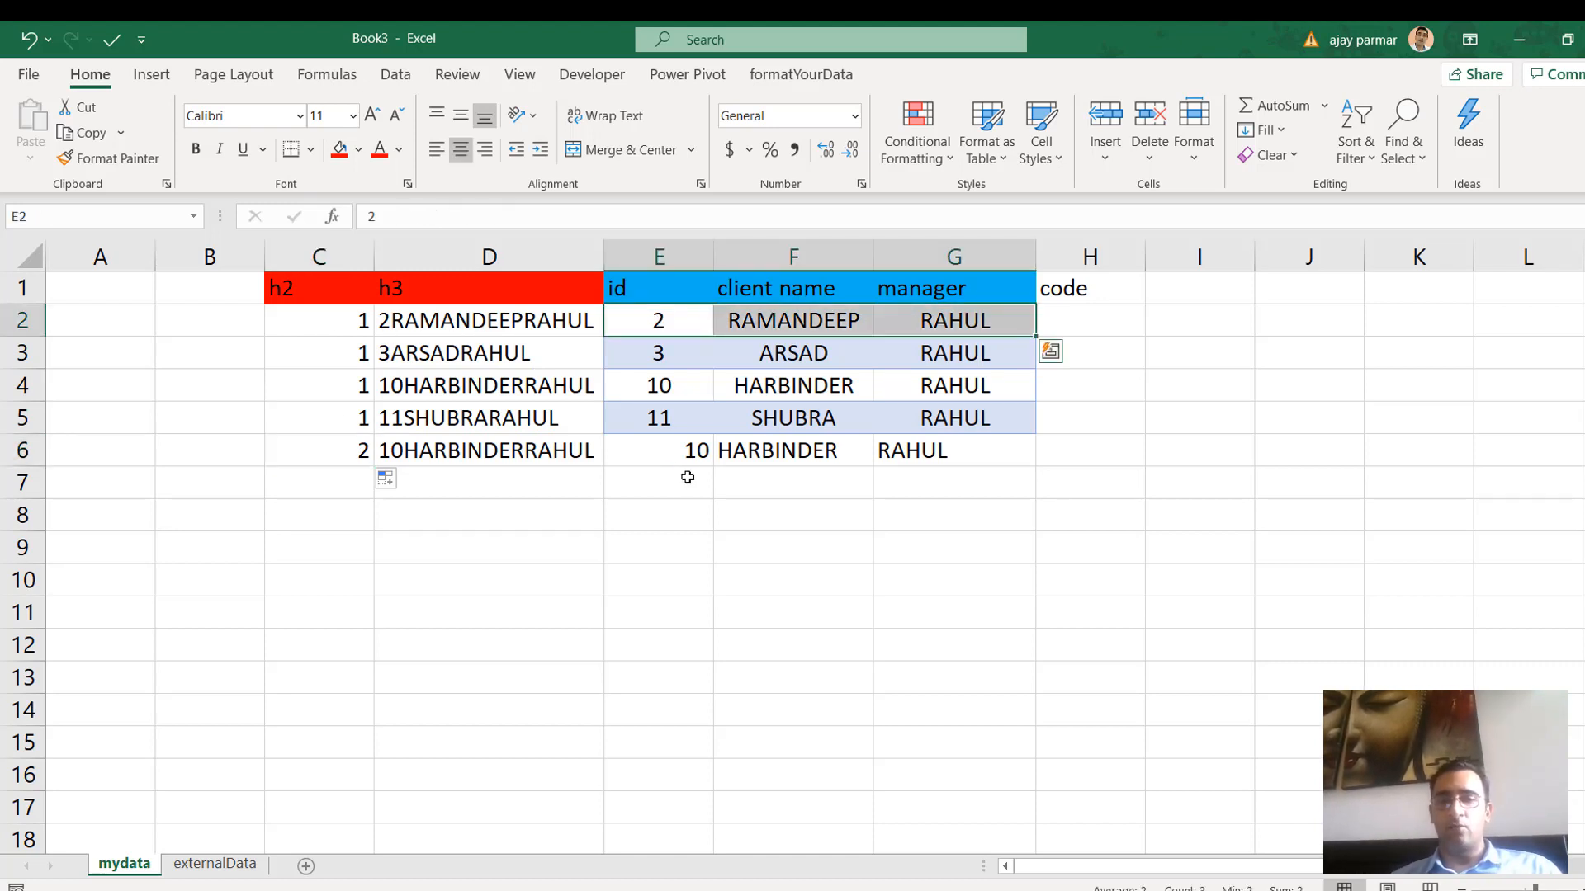
{"action": "key", "text": "ctrl+c"}
{"action": "left_click", "coordinate": [688, 477]}
{"action": "key", "text": "ctrl+v"}
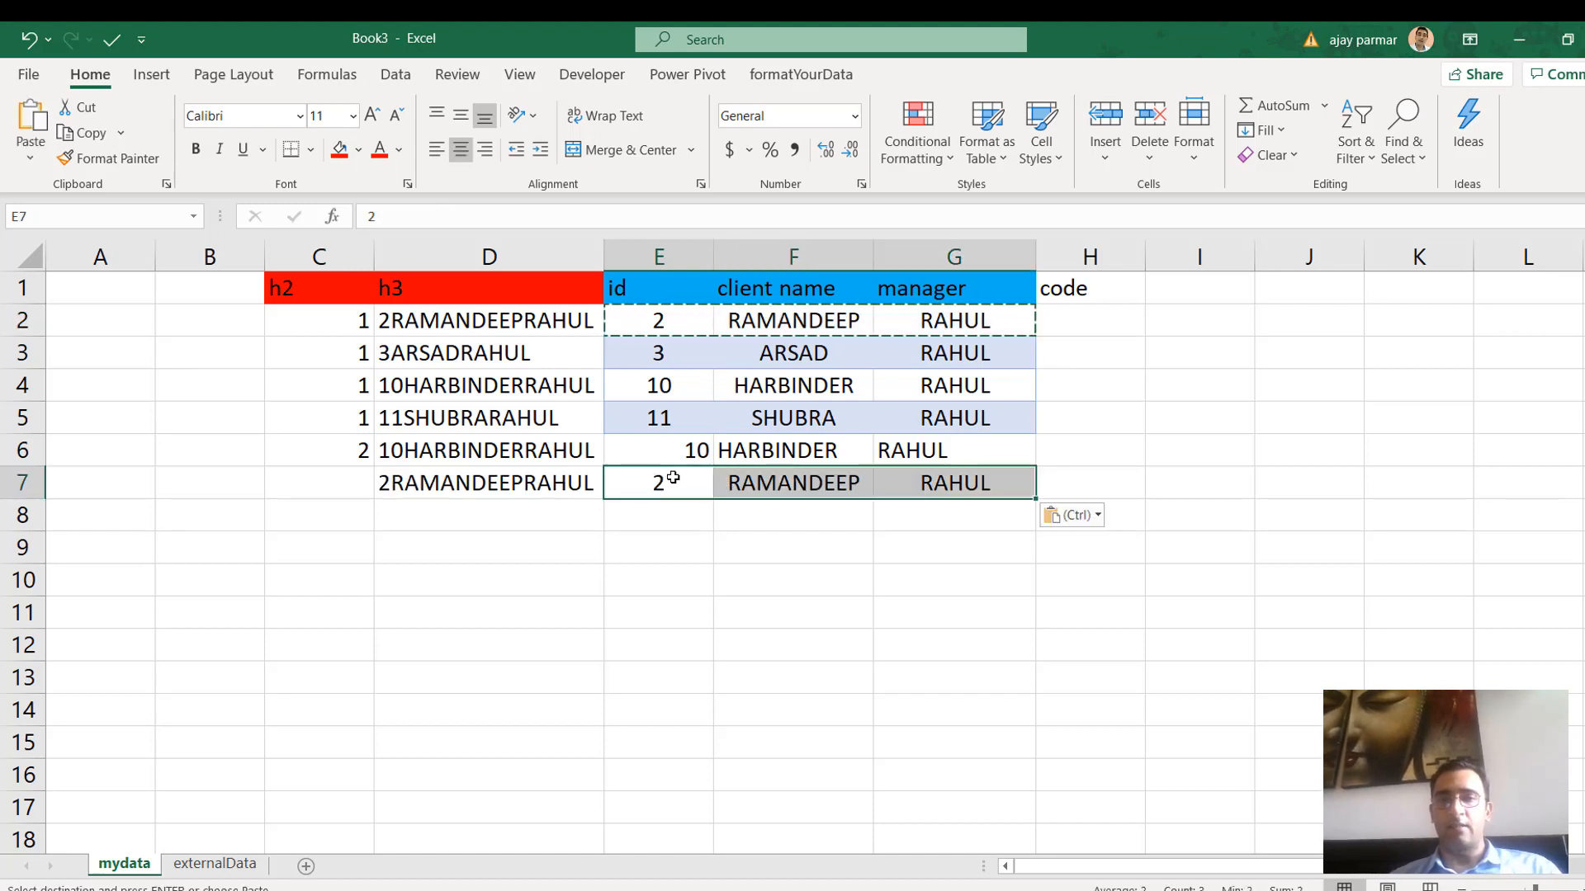
Fill the COUNTIF formula from C6 down to C7 for the duplicated id 2 record
{"action": "left_click", "coordinate": [347, 485]}
{"action": "key", "text": "shift+Up"}
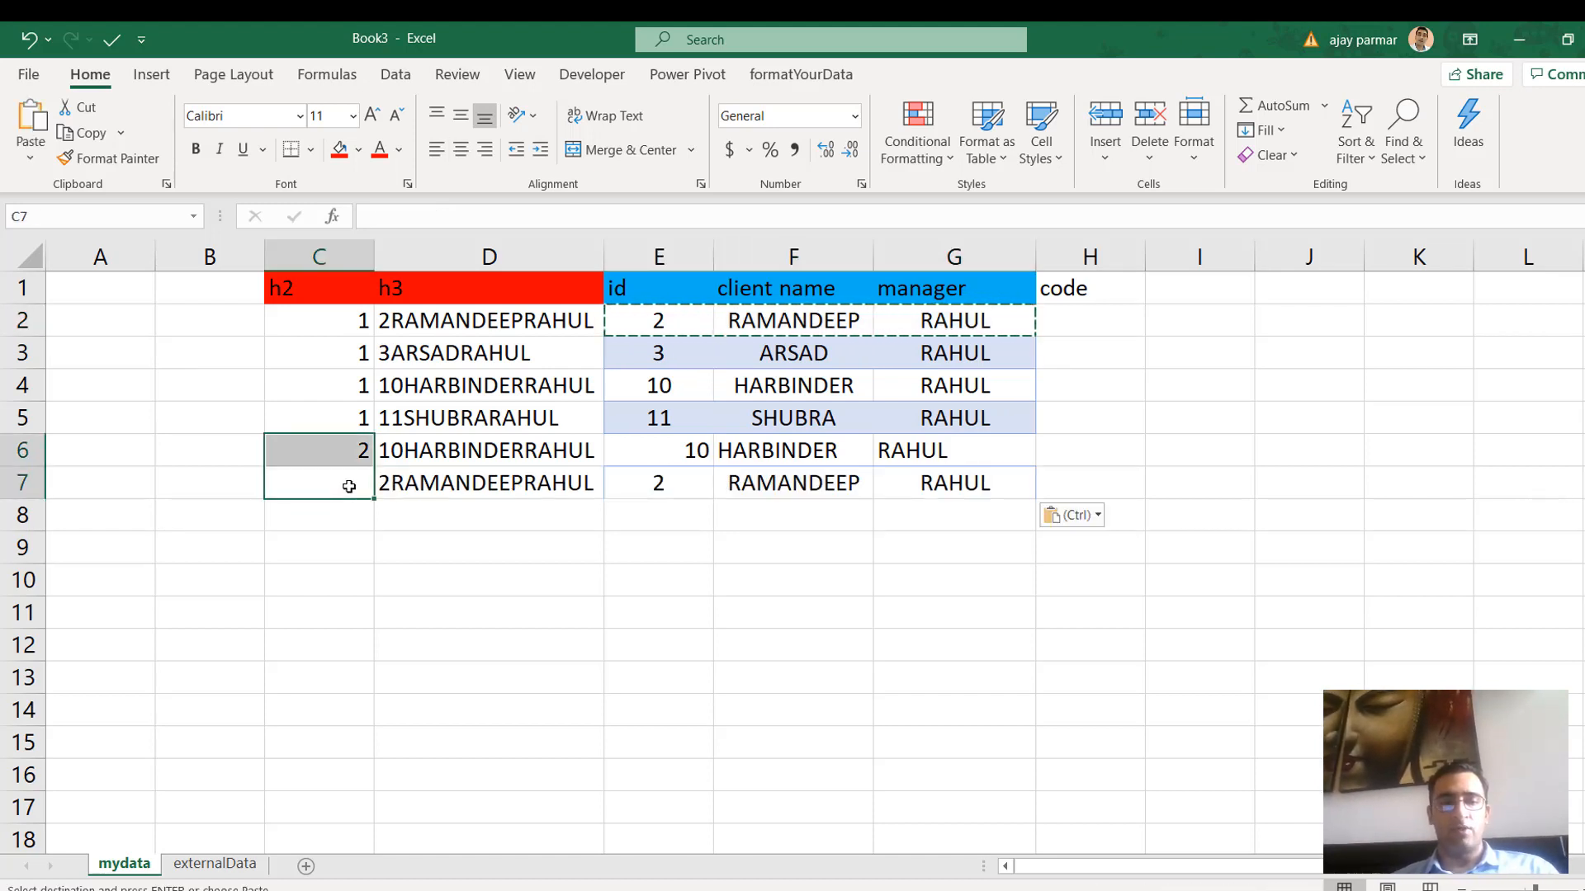
{"action": "key", "text": "ctrl+d"}
{"action": "key", "text": "Down"}
{"action": "key", "text": "Up"}
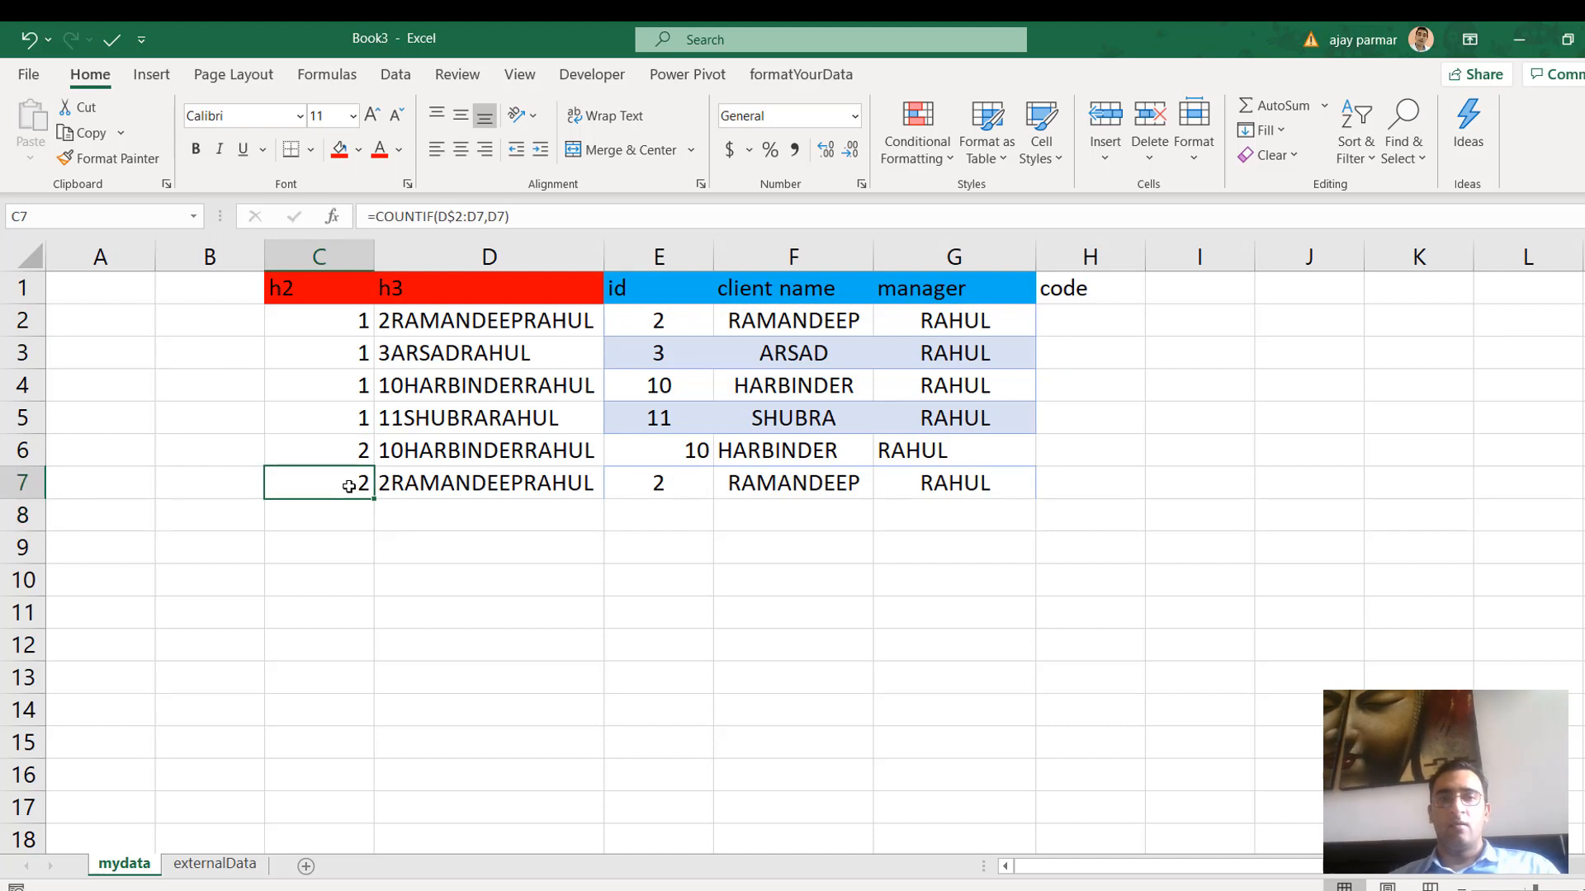
Check the id 2 key in D2 and compare its occurrence counts in C2 and C7
{"action": "left_click", "coordinate": [430, 320]}
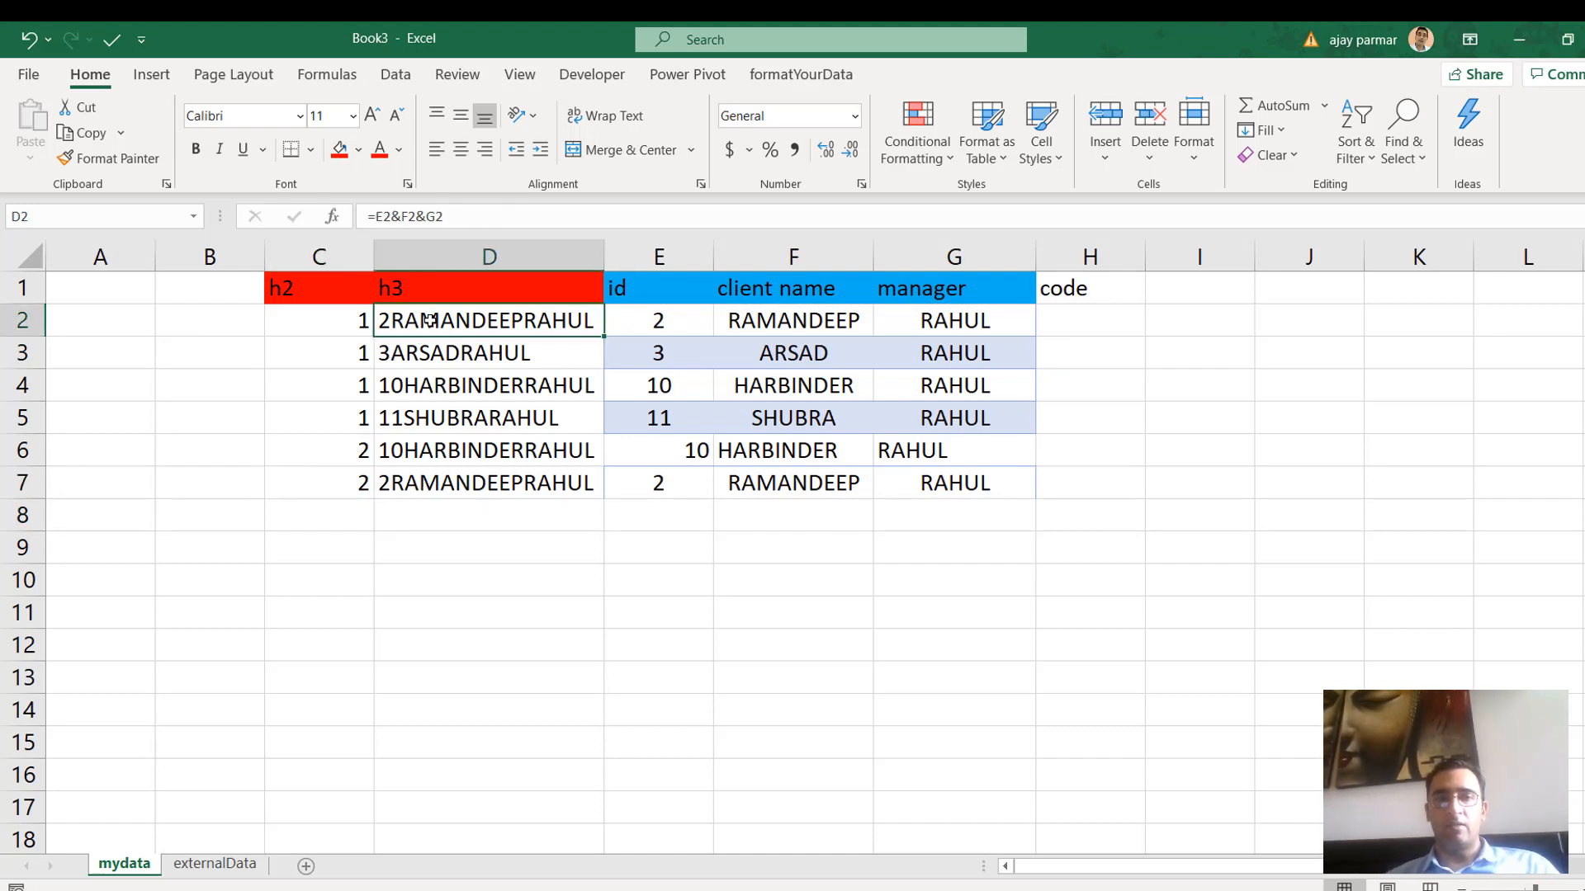
{"action": "left_click", "coordinate": [361, 322]}
{"action": "left_click", "coordinate": [356, 490]}
{"action": "left_click", "coordinate": [660, 507]}
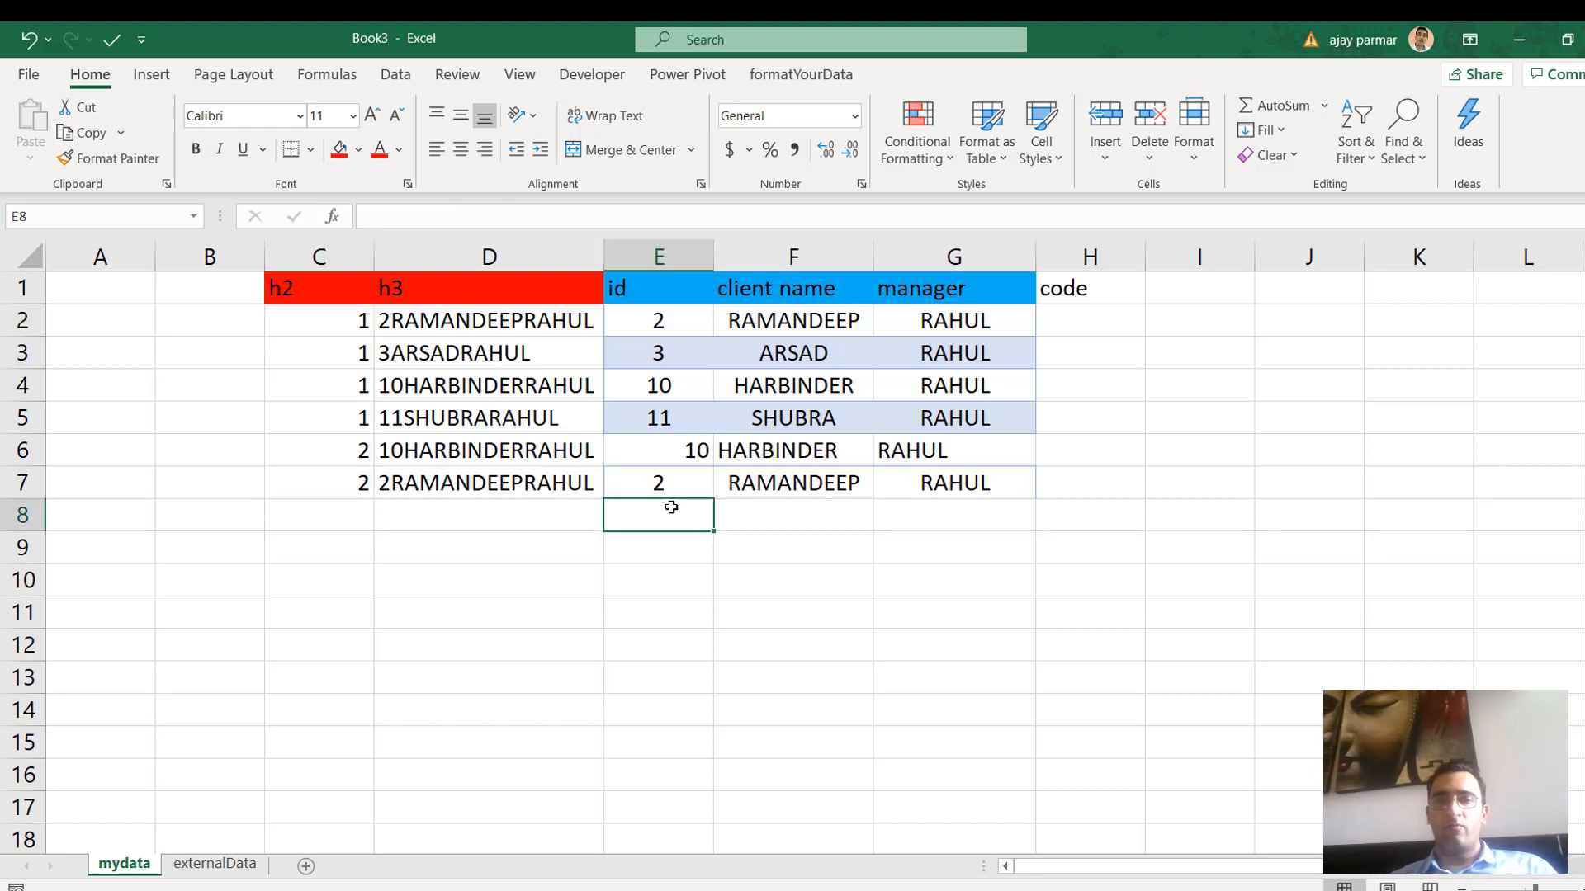
Duplicate the id 2 record from row 7 into E8:G8 and fill the COUNTIF formula down to C8
{"action": "key", "text": "shift+Right"}
{"action": "key", "text": "shift+Right"}
{"action": "key", "text": "shift+Up"}
{"action": "key", "text": "ctrl+d"}
{"action": "key", "text": "Left"}
{"action": "key", "text": "Left"}
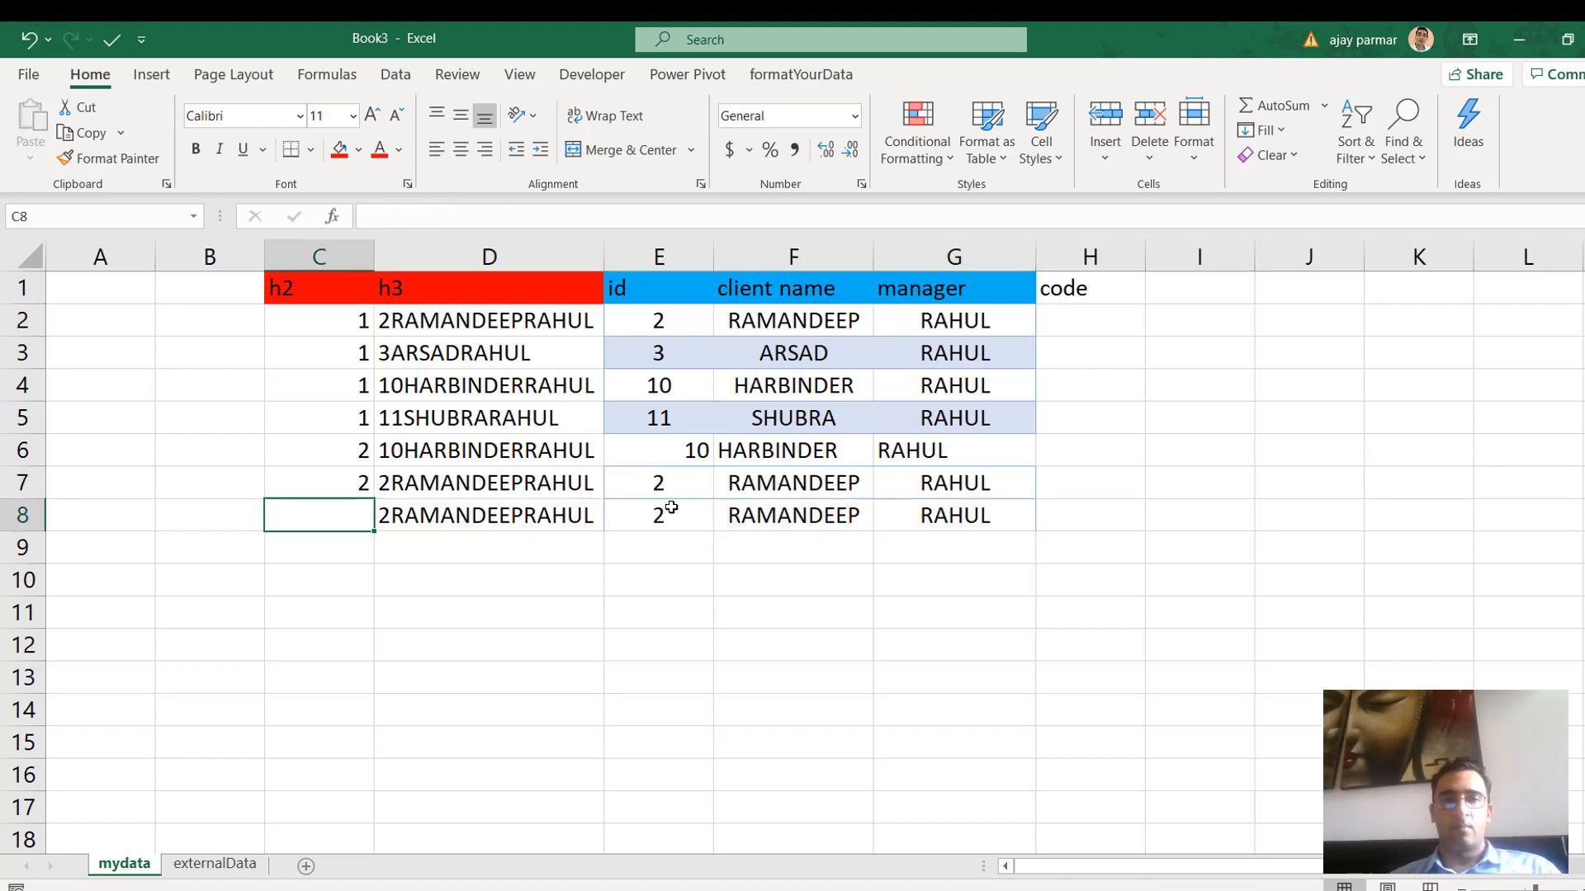
{"action": "key", "text": "shift+Up"}
{"action": "key", "text": "ctrl+d"}
{"action": "key", "text": "shift+Down"}
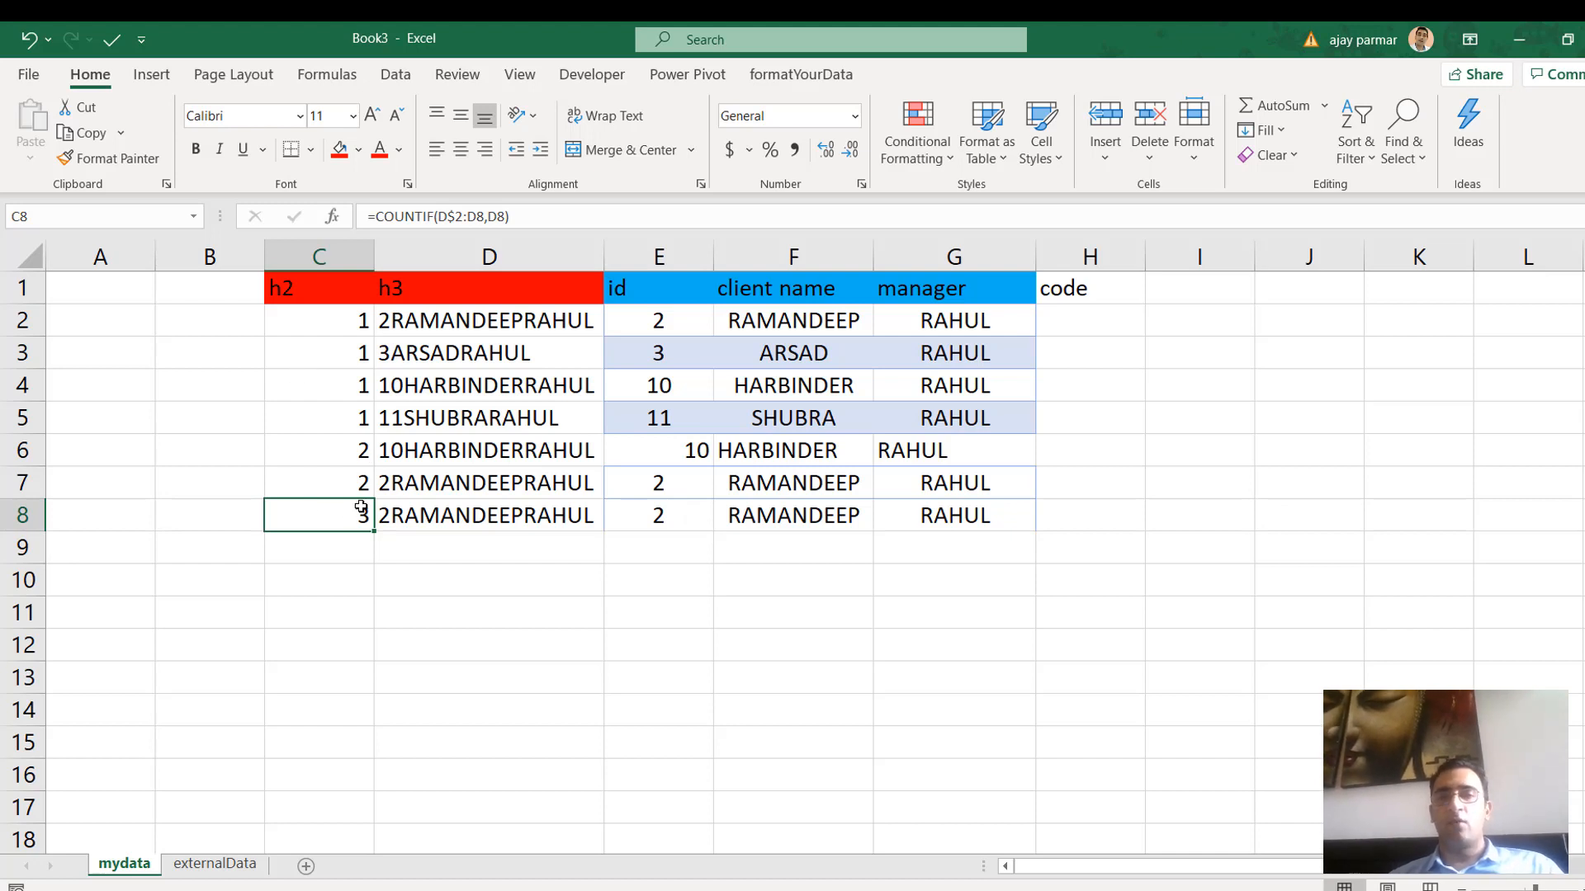
Undo the duplicated id 2 records and their count formulas in rows 7 and 8, and clear the copy selection
{"action": "key", "text": "ctrl+z"}
{"action": "key", "text": "ctrl+z"}
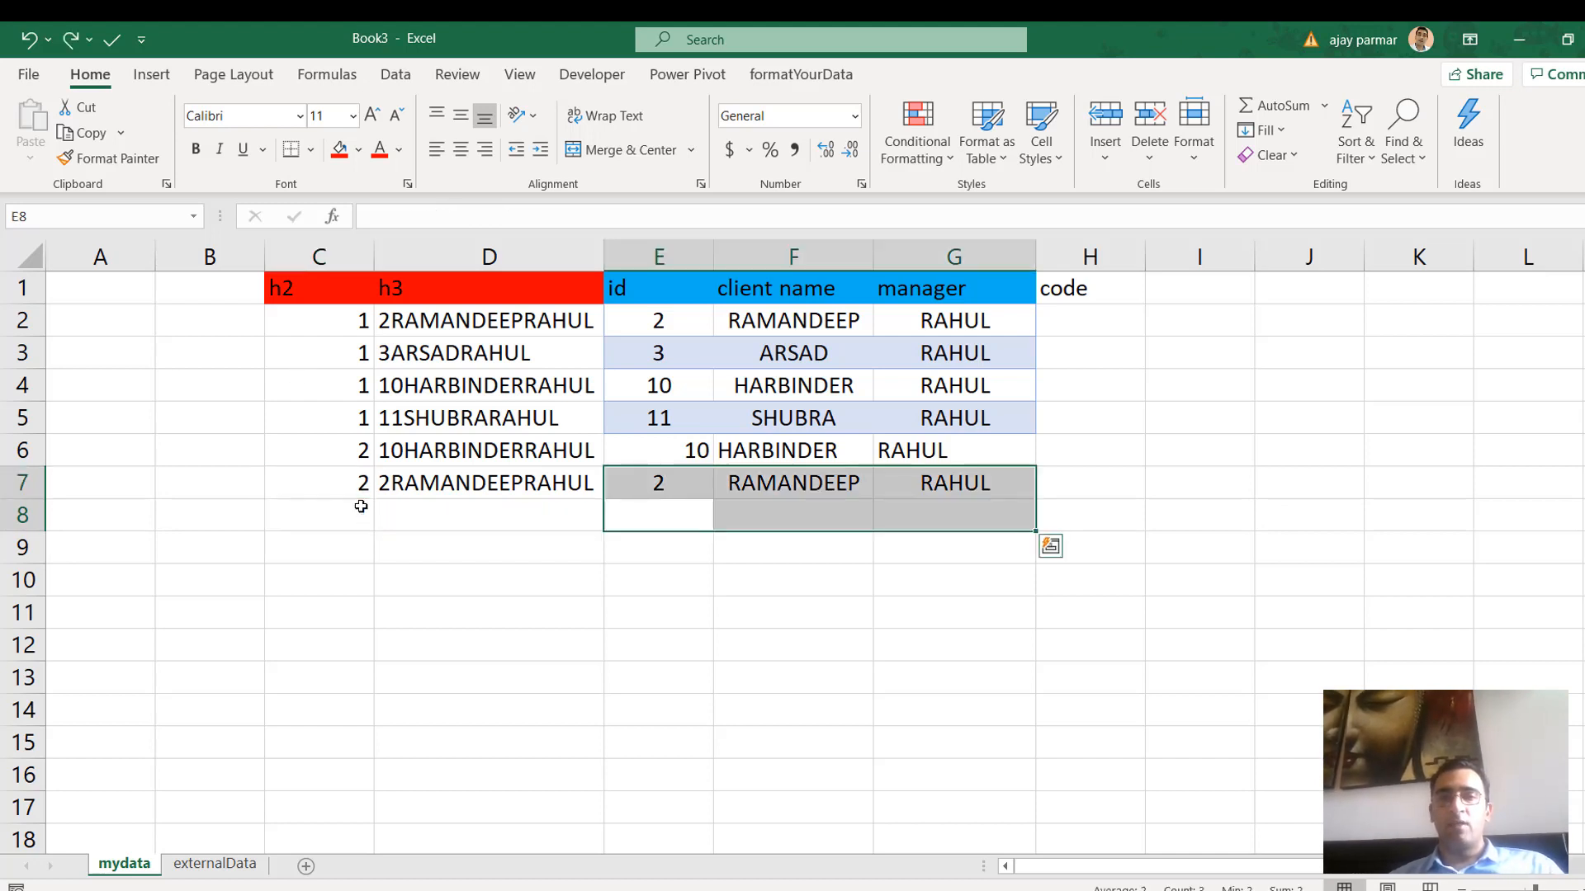
{"action": "key", "text": "ctrl+z"}
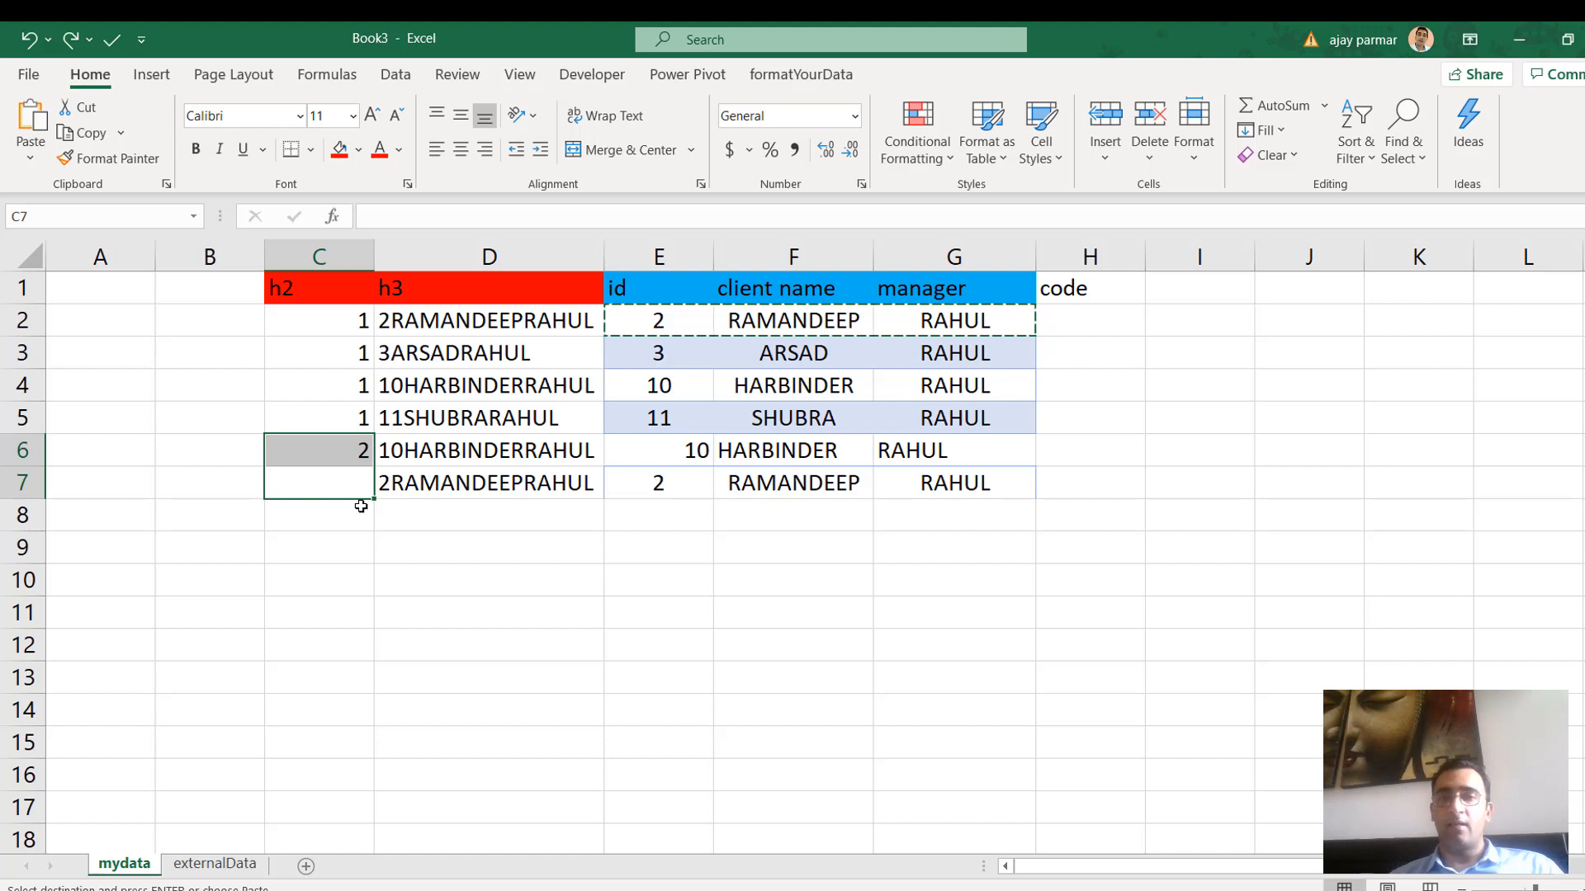
{"action": "key", "text": "ctrl+z"}
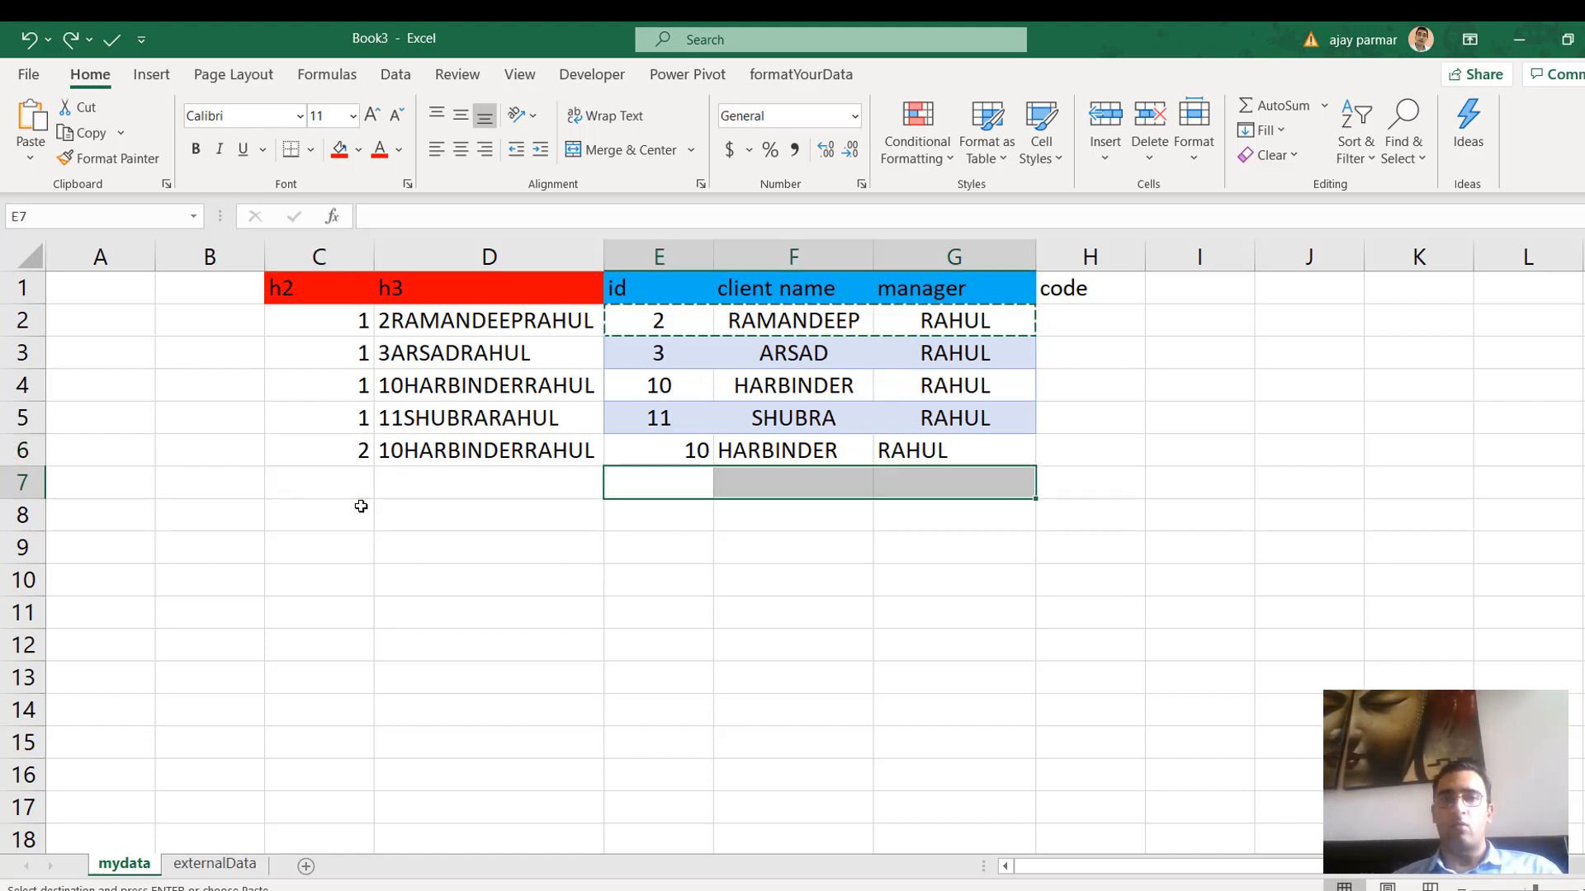
{"action": "key", "text": "Escape"}
Enter the formula =D2&C2 in B2 to join each record's key with its occurrence count
{"action": "left_click", "coordinate": [349, 340]}
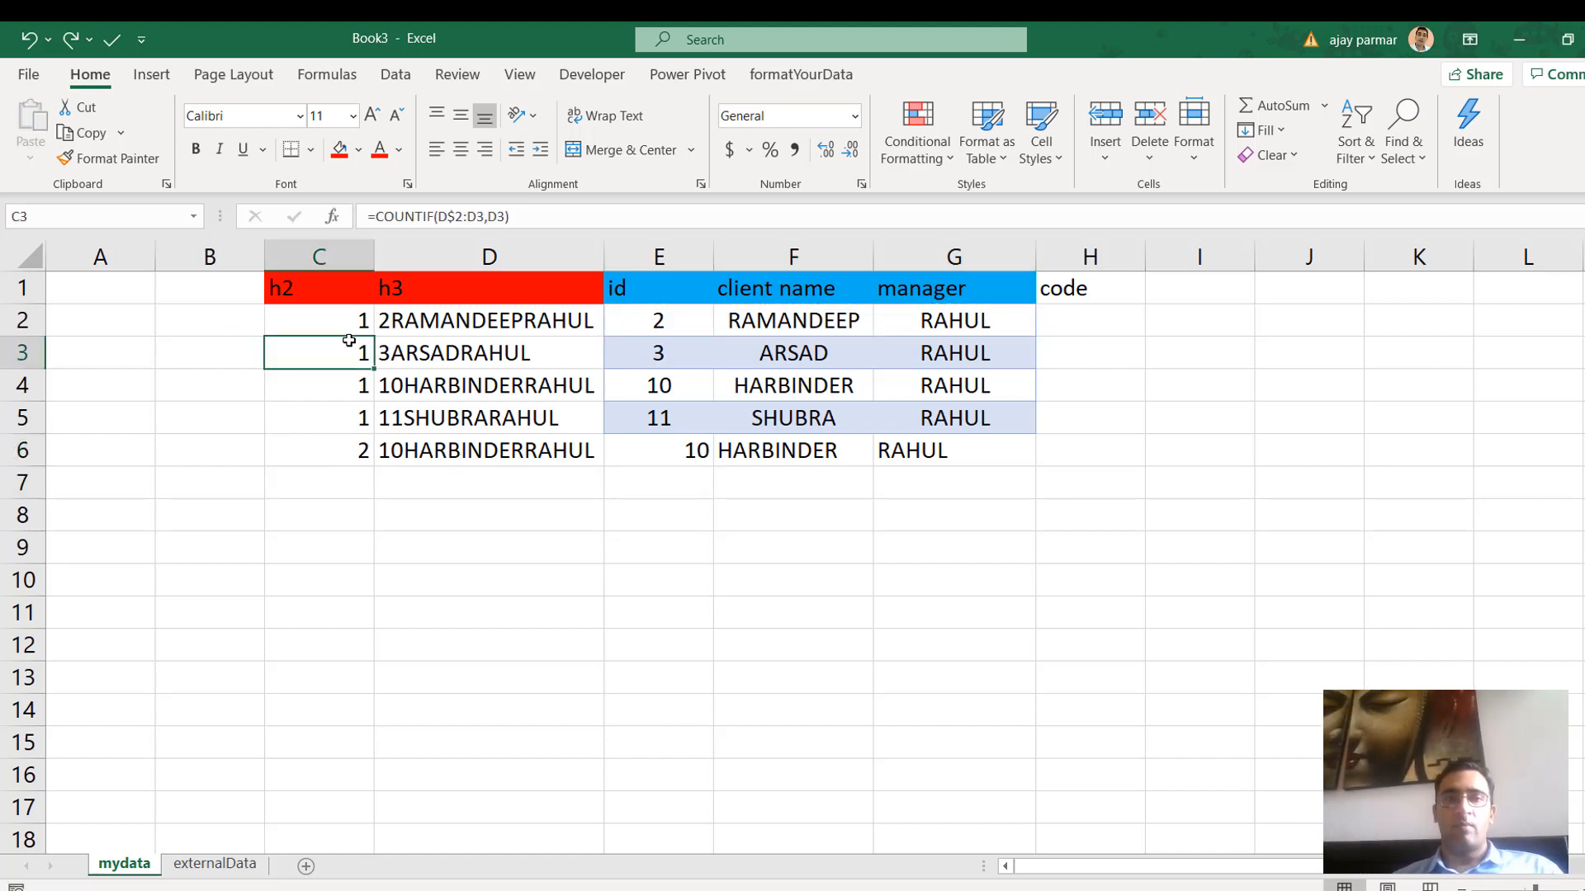
{"action": "key", "text": "Up"}
{"action": "key", "text": "shift+Down"}
{"action": "key", "text": "shift+Down"}
{"action": "key", "text": "shift+Down"}
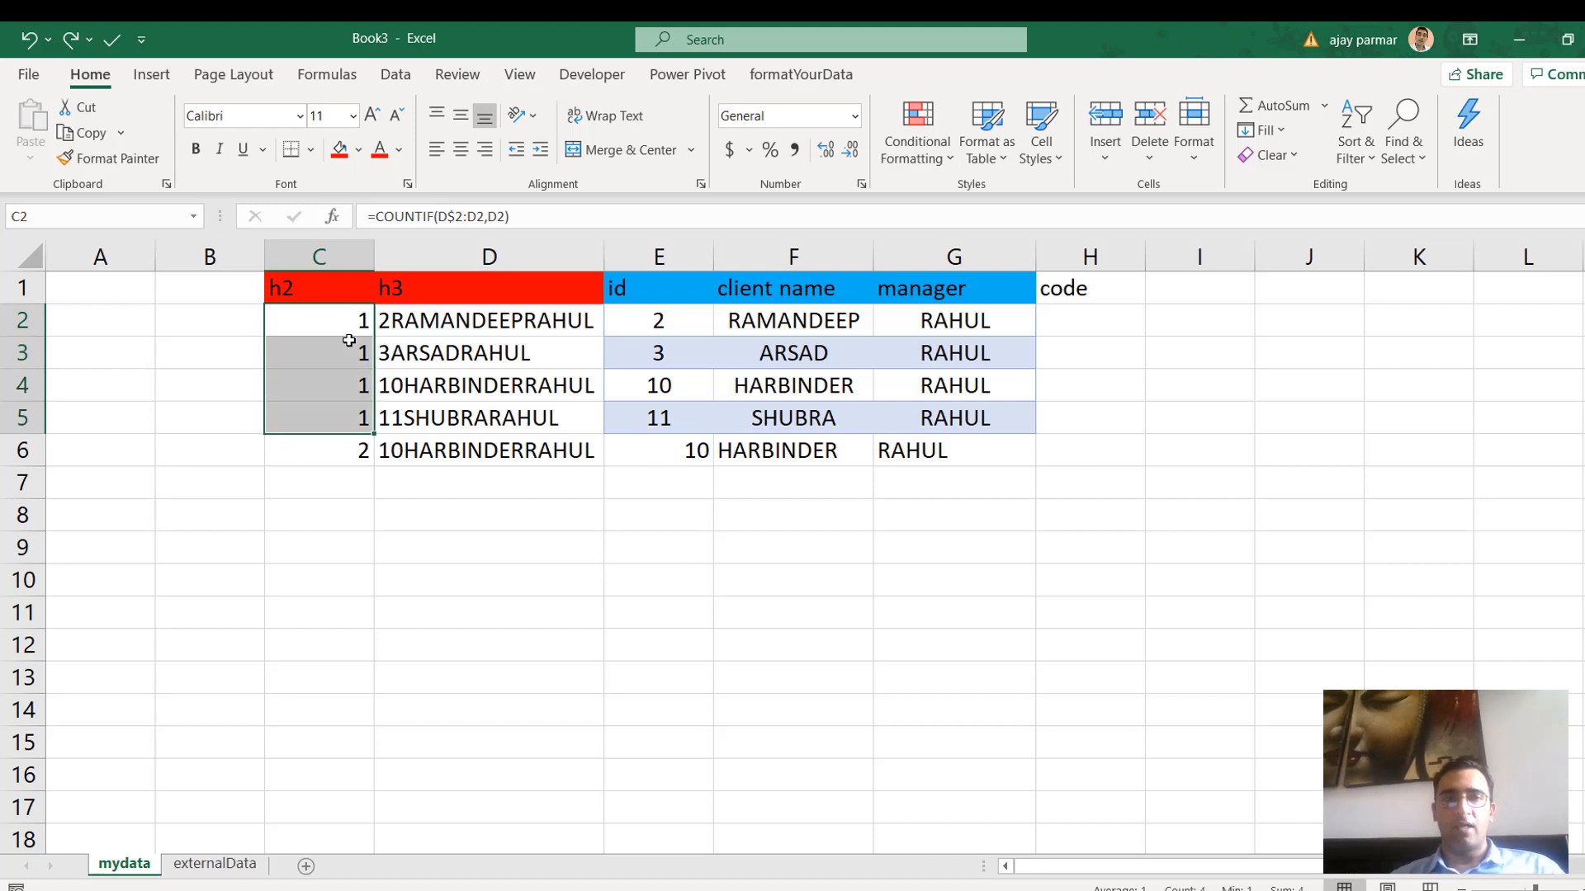
{"action": "key", "text": "Left"}
{"action": "type", "text": "="}
{"action": "key", "text": "Right"}
{"action": "key", "text": "Right"}
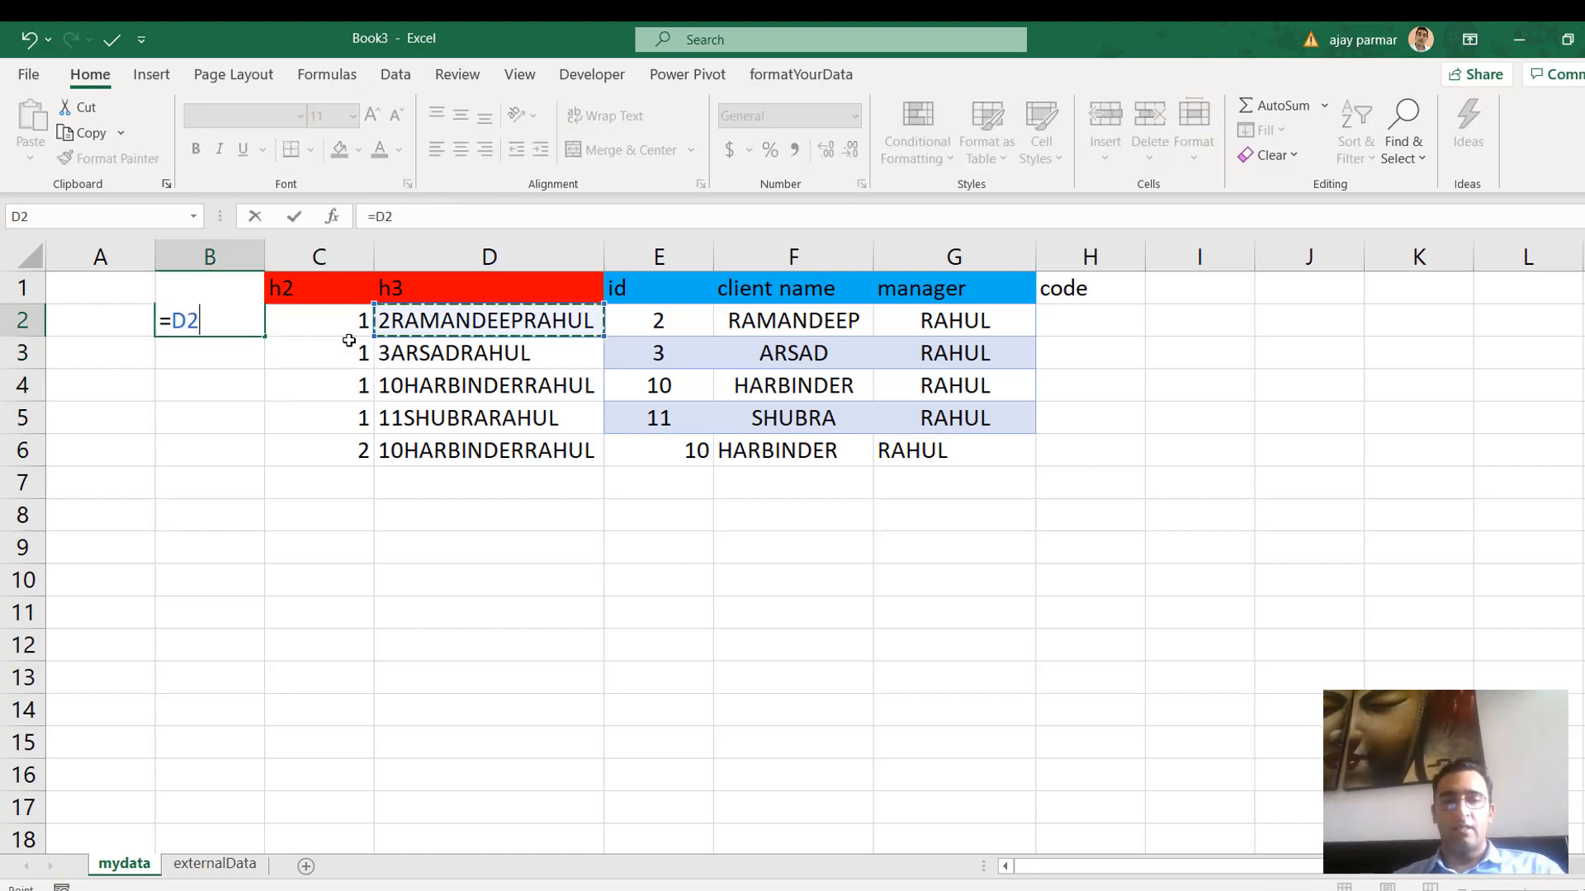
{"action": "type", "text": "&"}
{"action": "key", "text": "Right"}
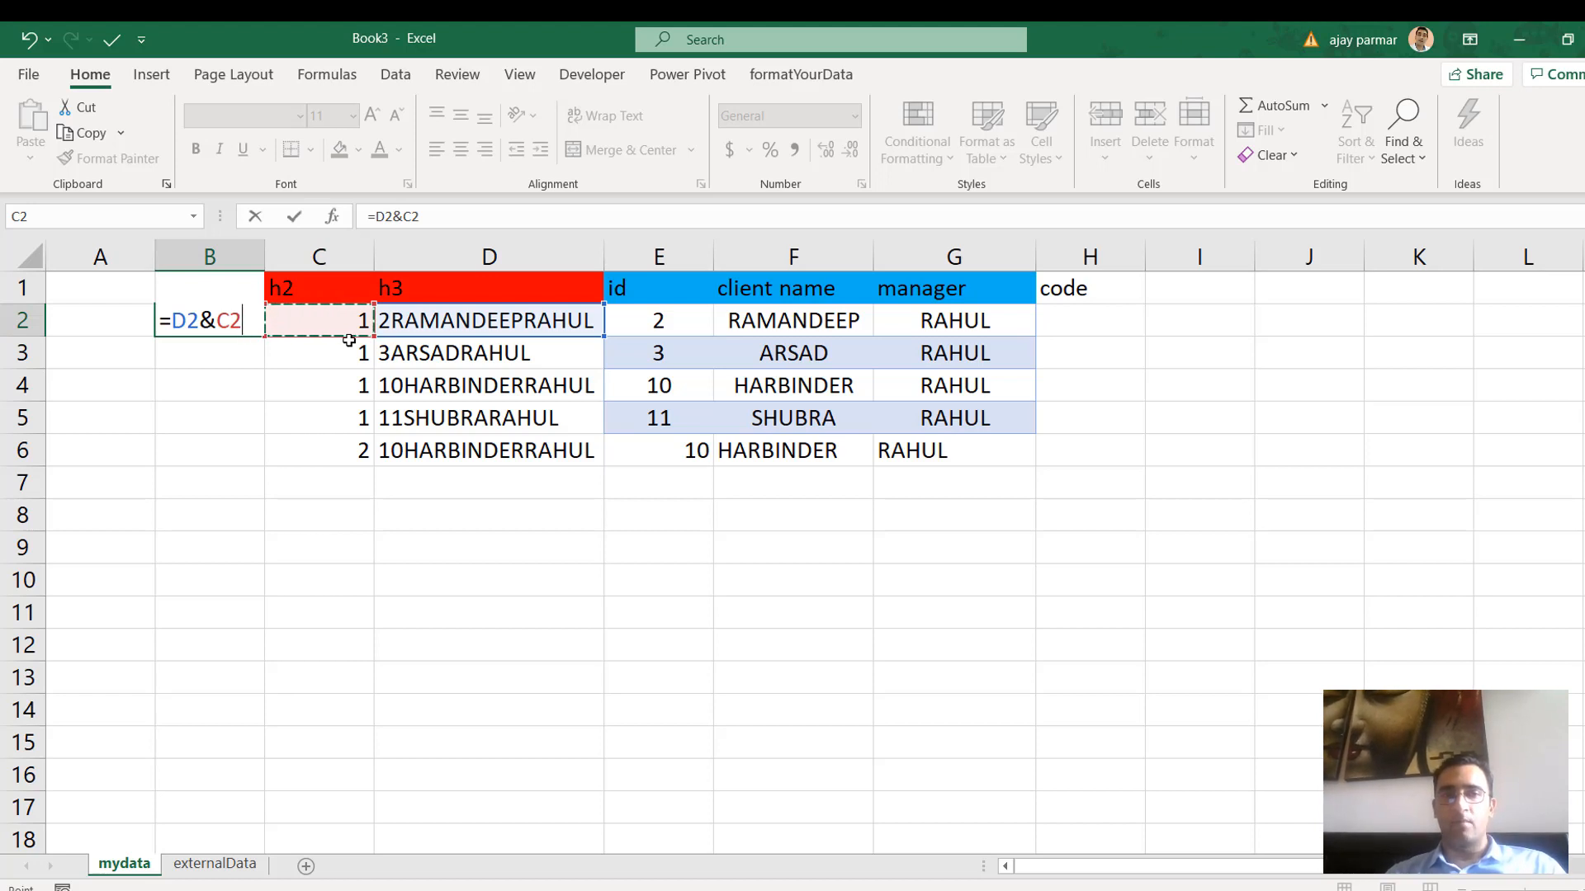
{"action": "key", "text": "Return"}
{"action": "key", "text": "Up"}
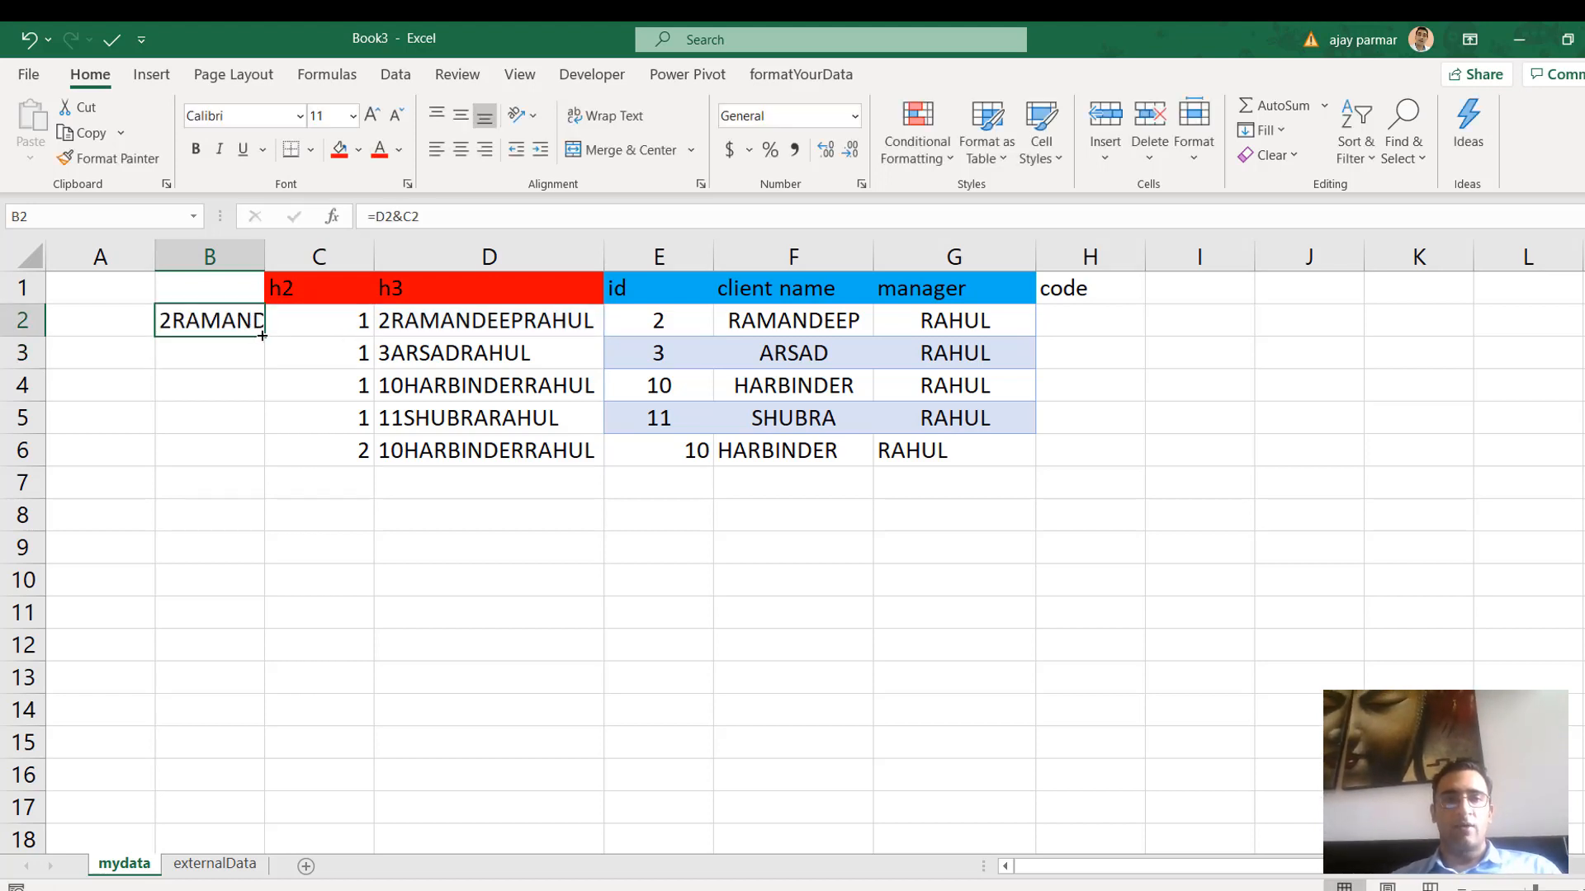
Fill the combined key formula from B2 down to B6 and widen column B to fit its contents
{"action": "left_click_drag", "start_coordinate": [262, 335], "coordinate": [263, 481]}
{"action": "left_click_drag", "start_coordinate": [376, 272], "coordinate": [376, 272]}
{"action": "double_click", "coordinate": [384, 266]}
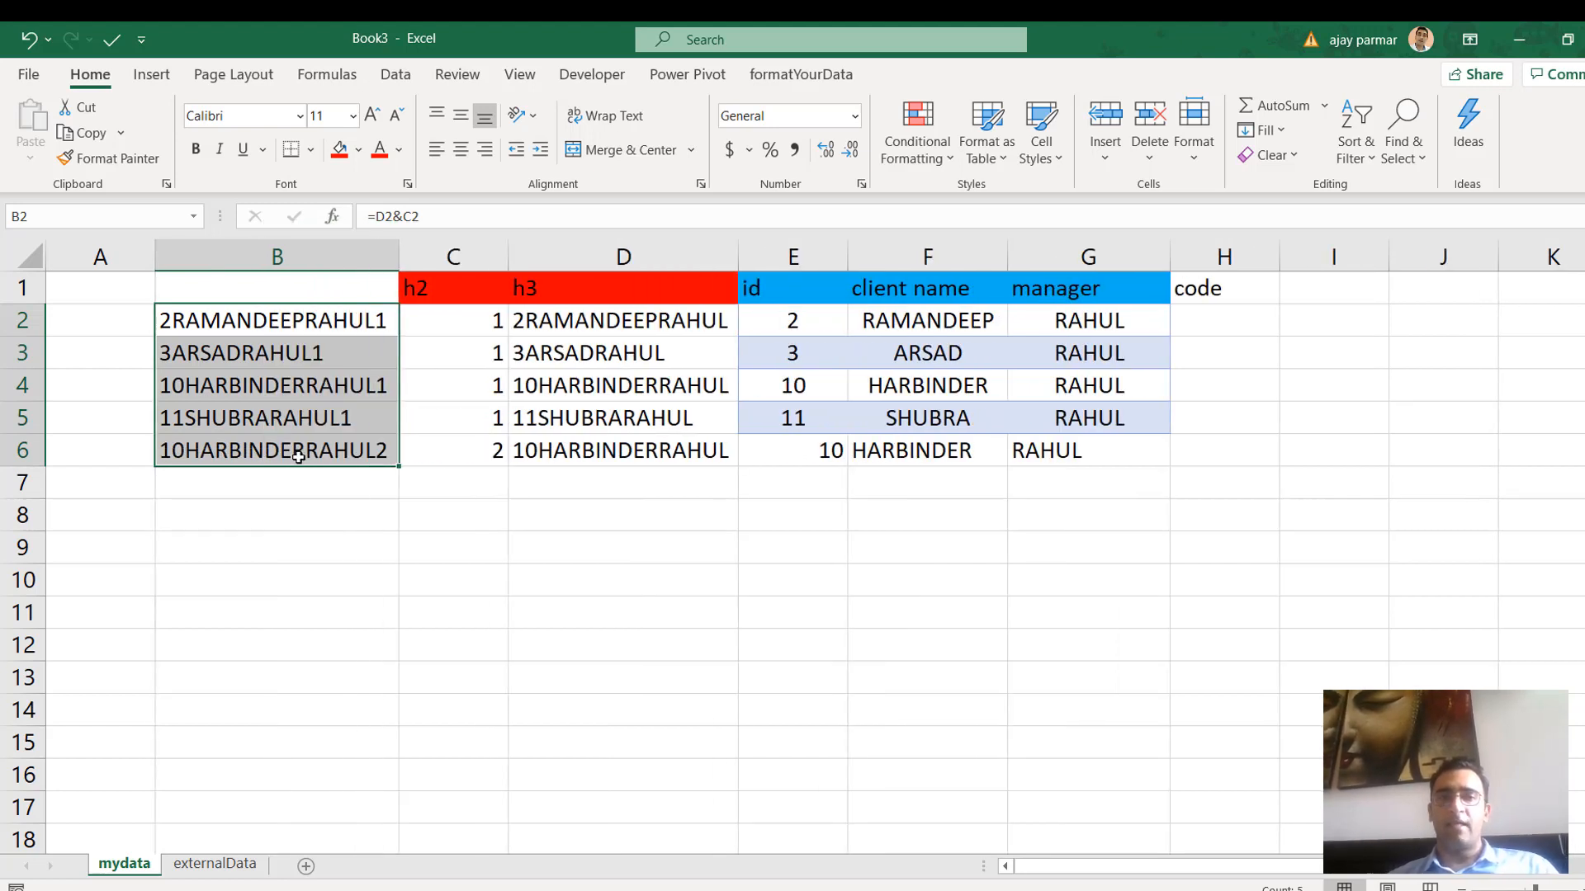
Enter the header h1 in B1 above the combined keys
{"action": "left_click", "coordinate": [272, 288]}
{"action": "type", "text": "h1"}
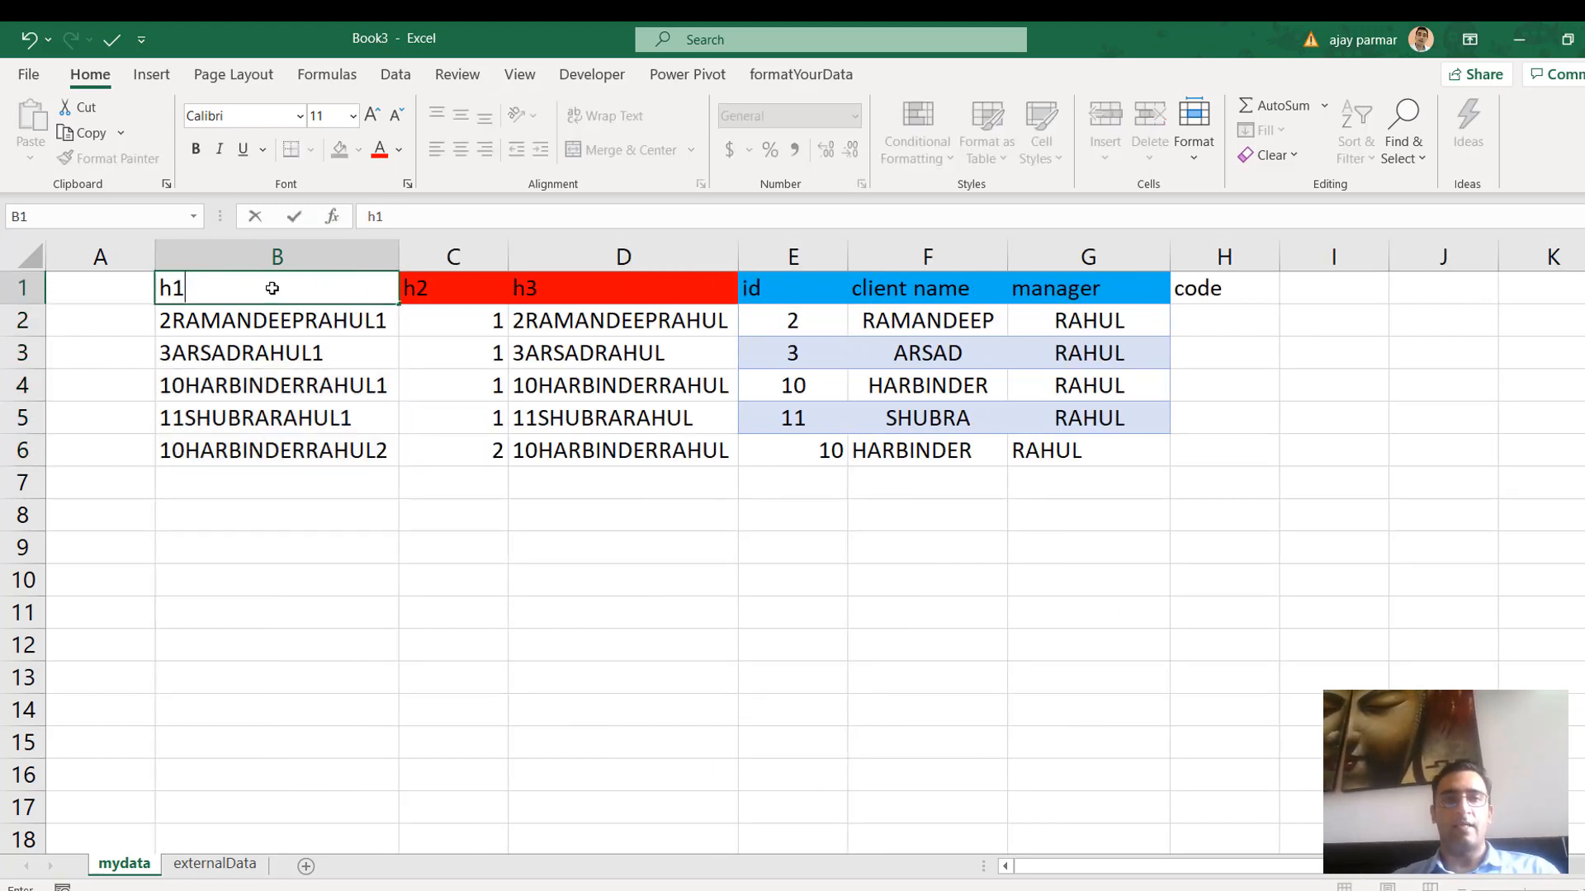
{"action": "key", "text": "Return"}
{"action": "key", "text": "Return"}
{"action": "key", "text": "Up"}
{"action": "key", "text": "Up"}
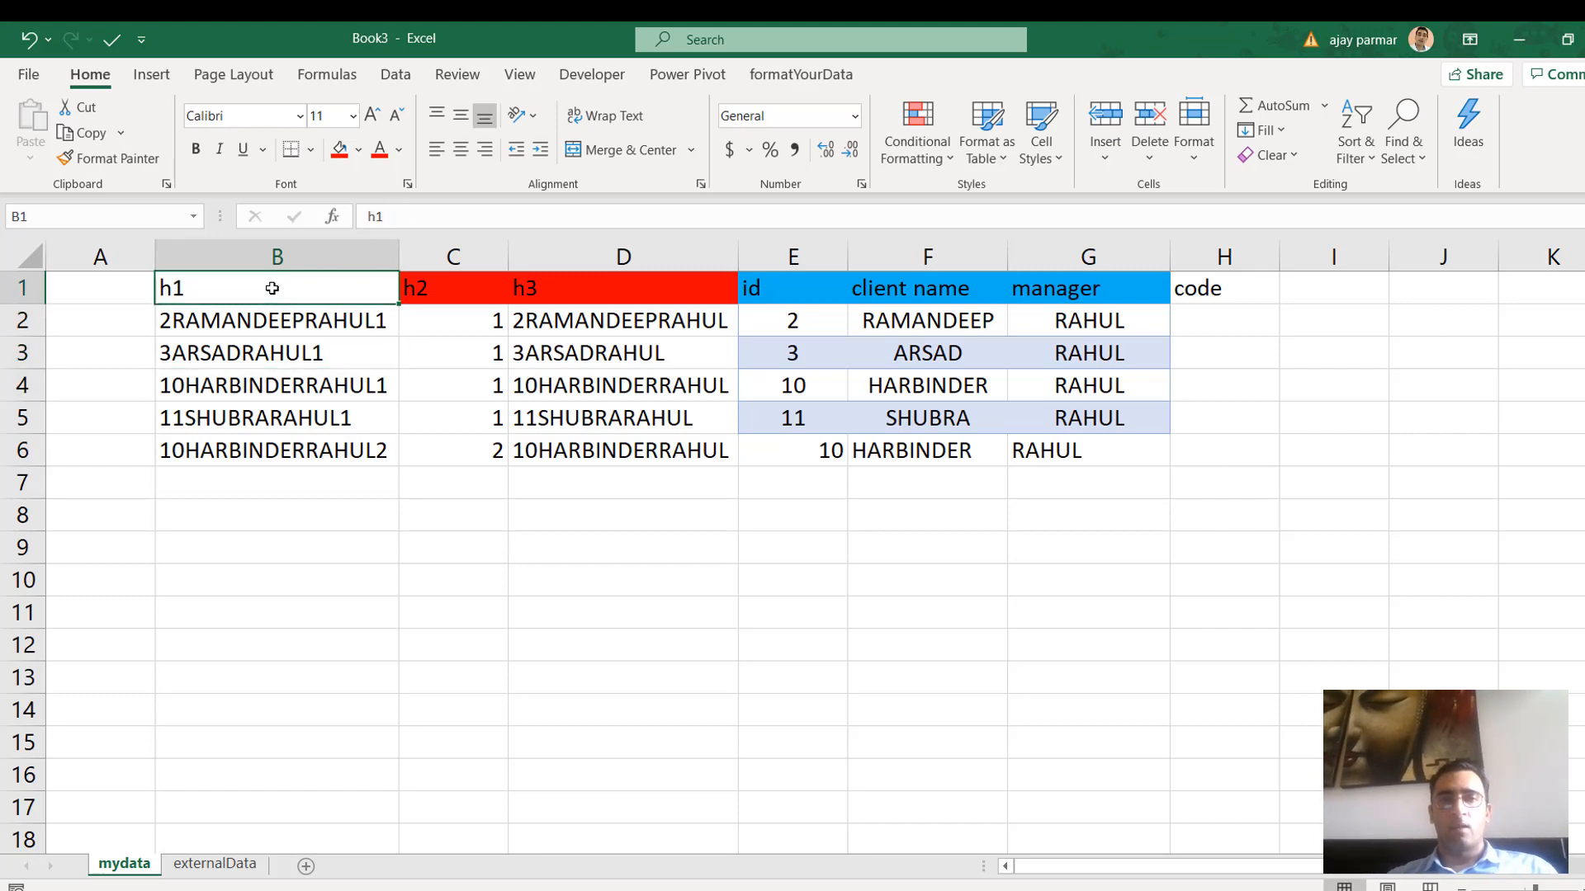
Copy only the formatting of the h2 header in C1 onto B1, and select the combined keys B2:B6
{"action": "key", "text": "Right"}
{"action": "key", "text": "ctrl+c"}
{"action": "key", "text": "Left"}
{"action": "key", "text": "ctrl+alt+v"}
{"action": "key", "text": "t"}
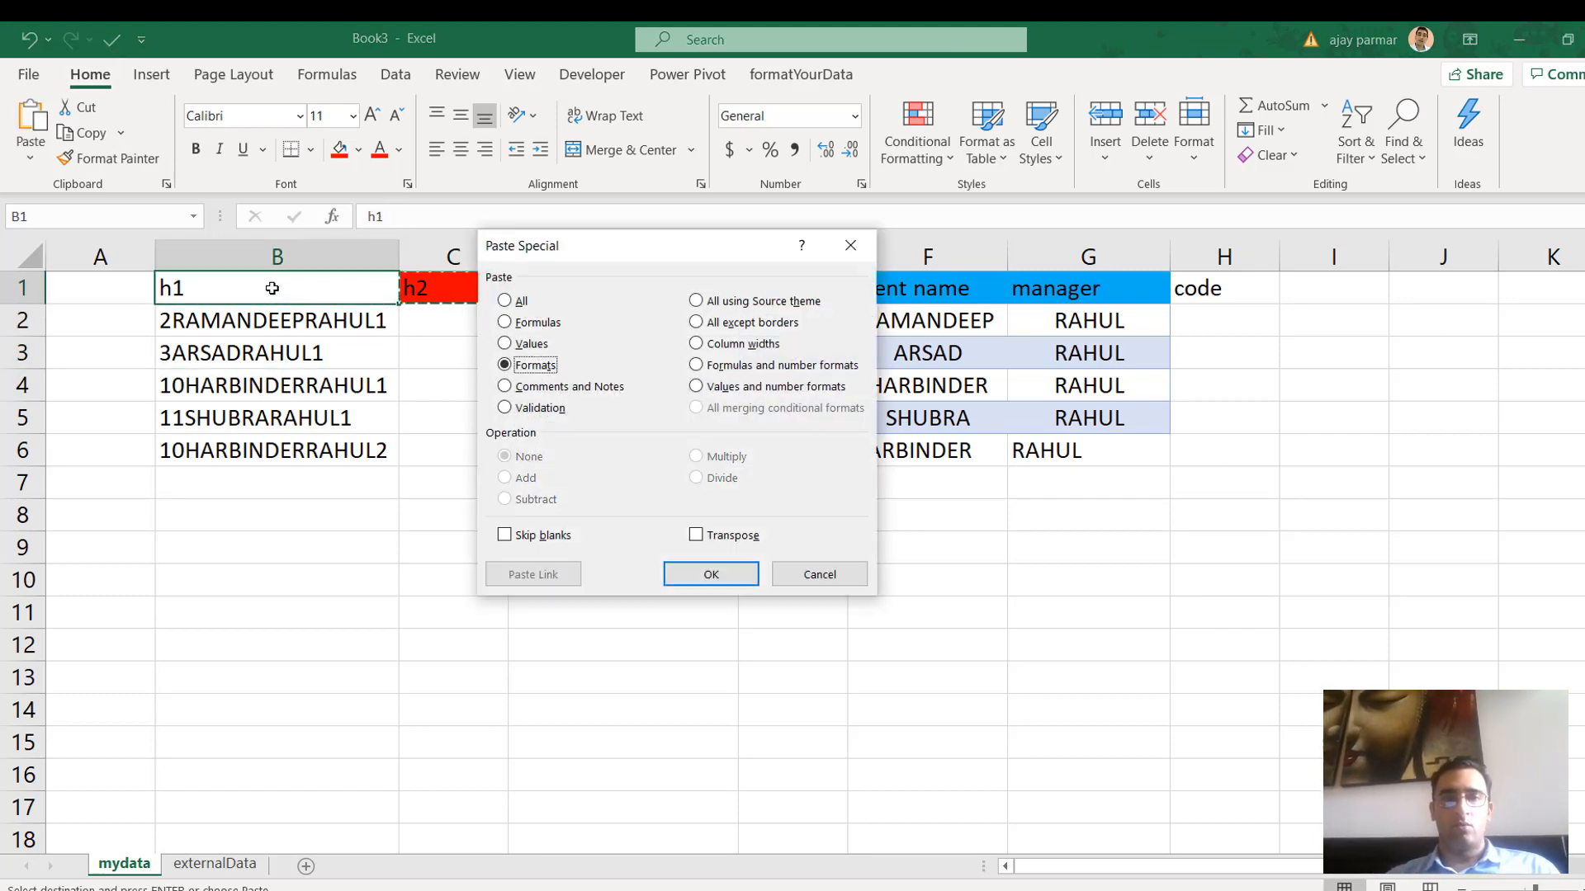
{"action": "key", "text": "Return"}
{"action": "key", "text": "Down"}
{"action": "key", "text": "ctrl+shift+Down"}
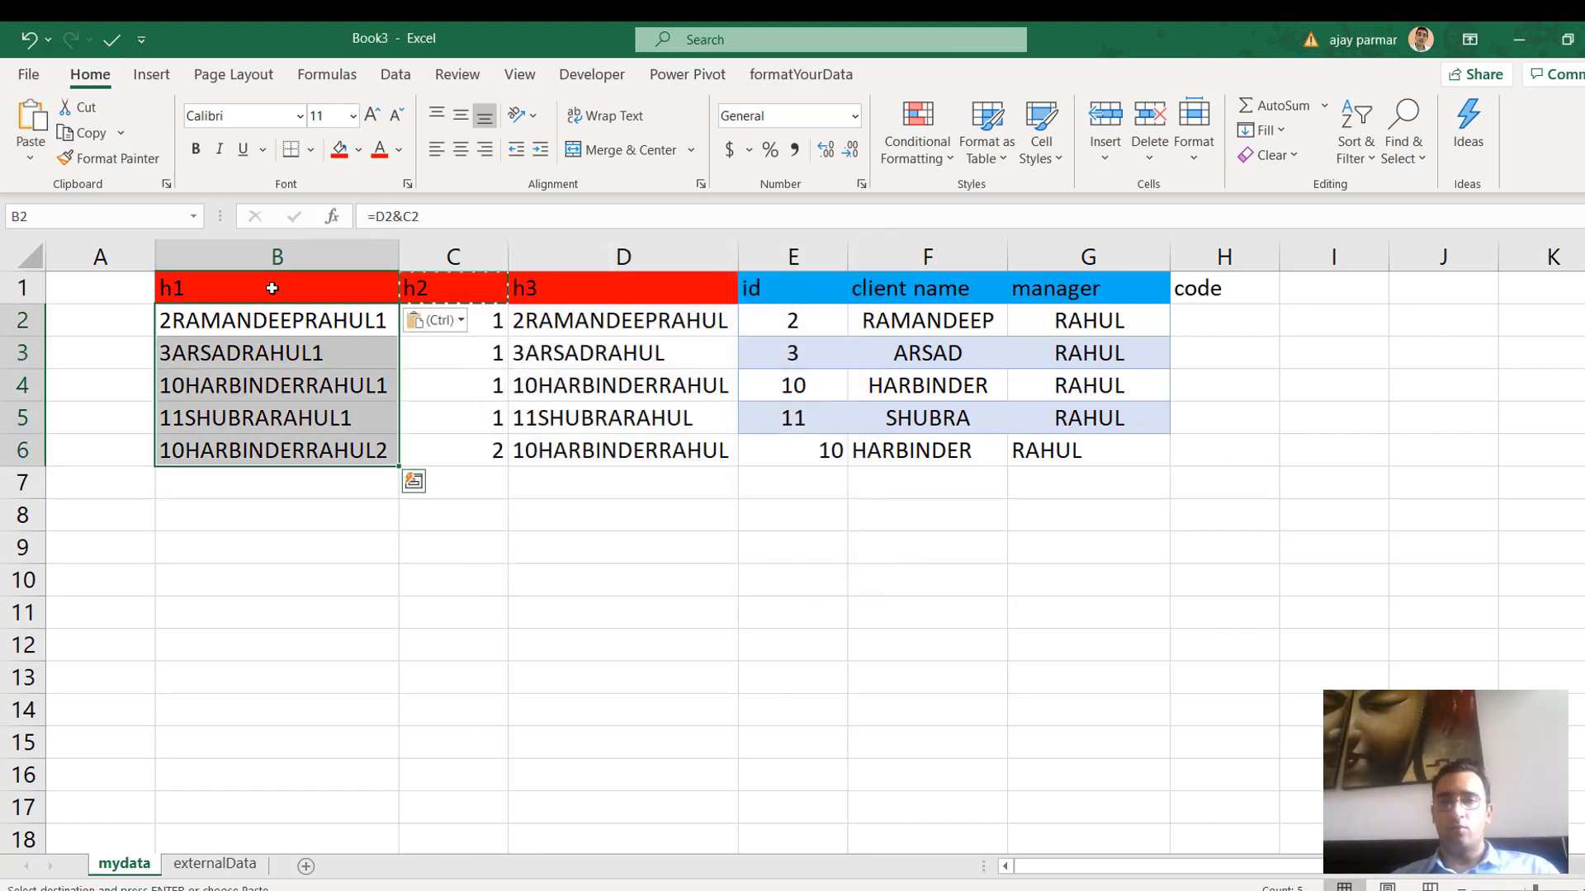
Copy the filtered records A3:D13 from Book1 and paste them as values into Book3's externalData sheet, starting at E2
{"action": "left_click", "coordinate": [227, 847]}
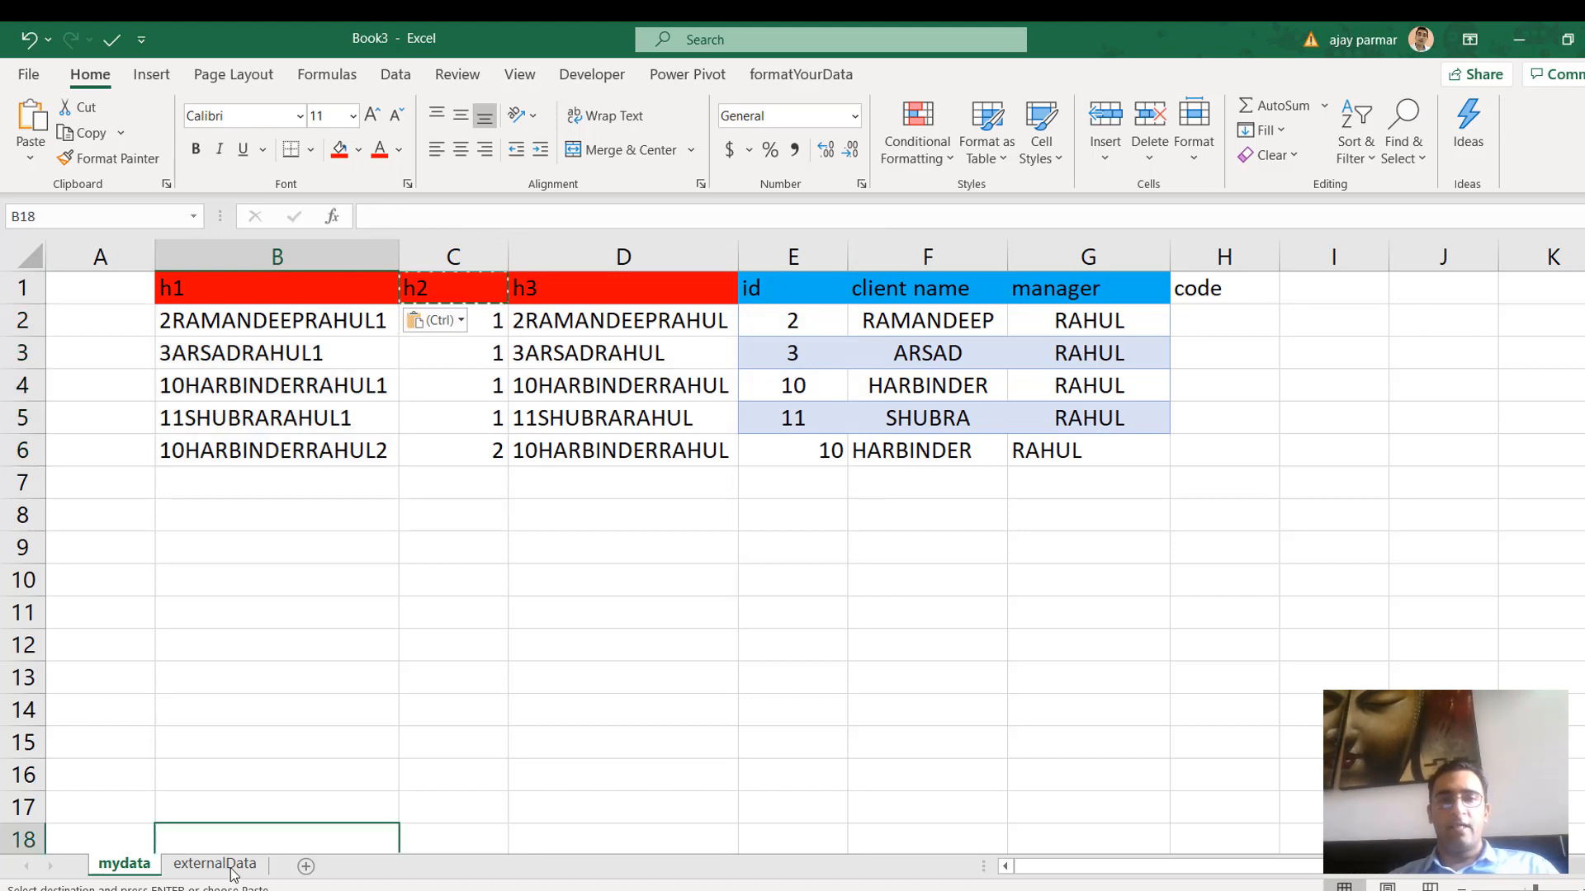
{"action": "left_click", "coordinate": [216, 863]}
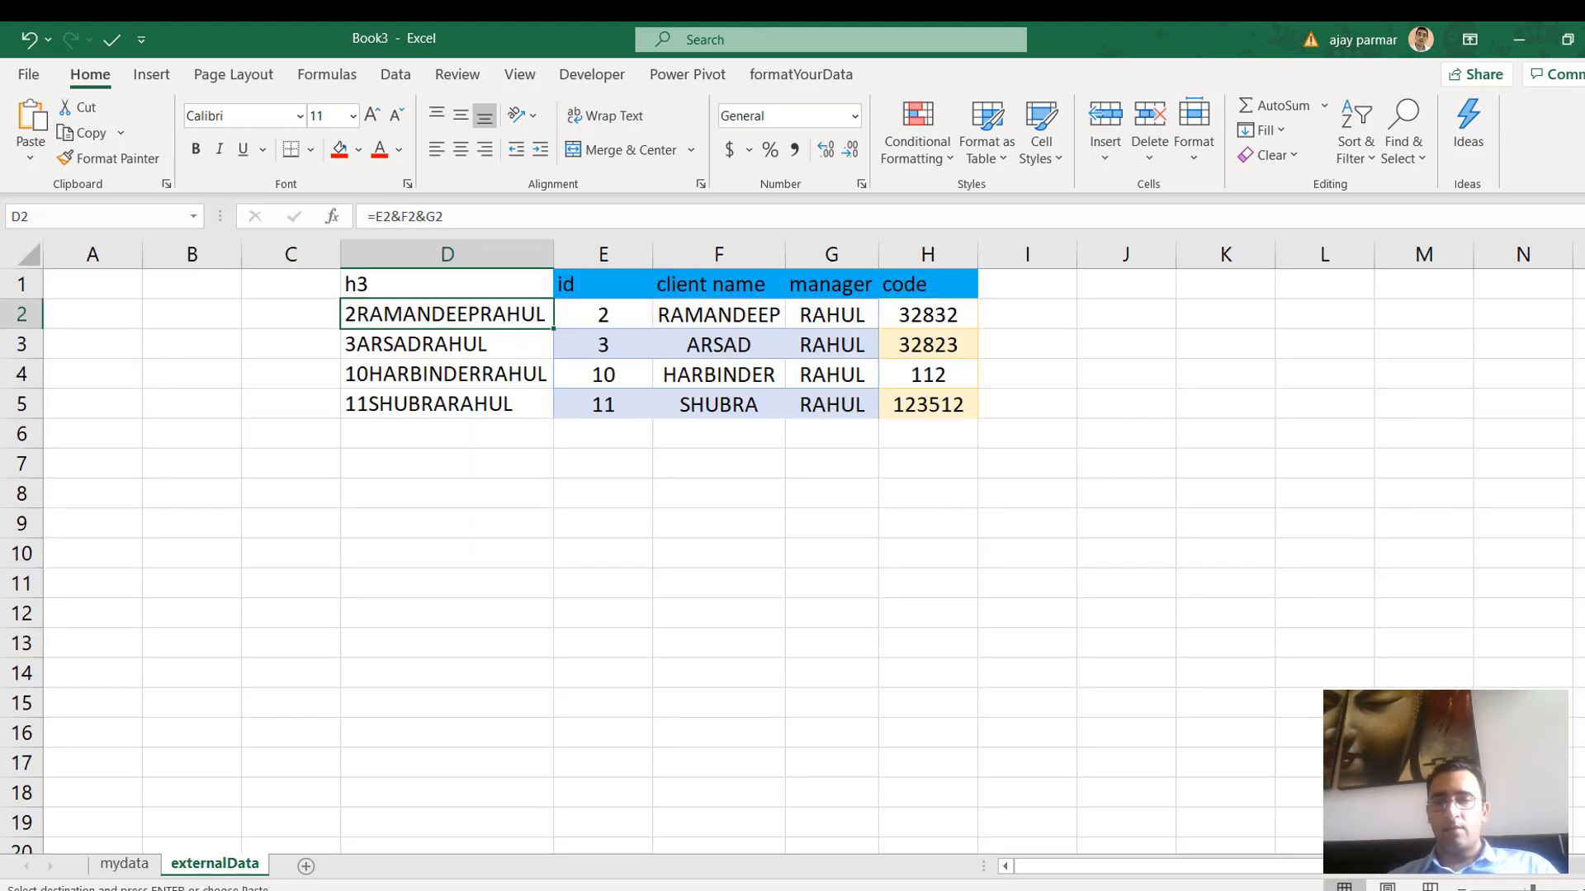
{"action": "left_click", "coordinate": [869, 864]}
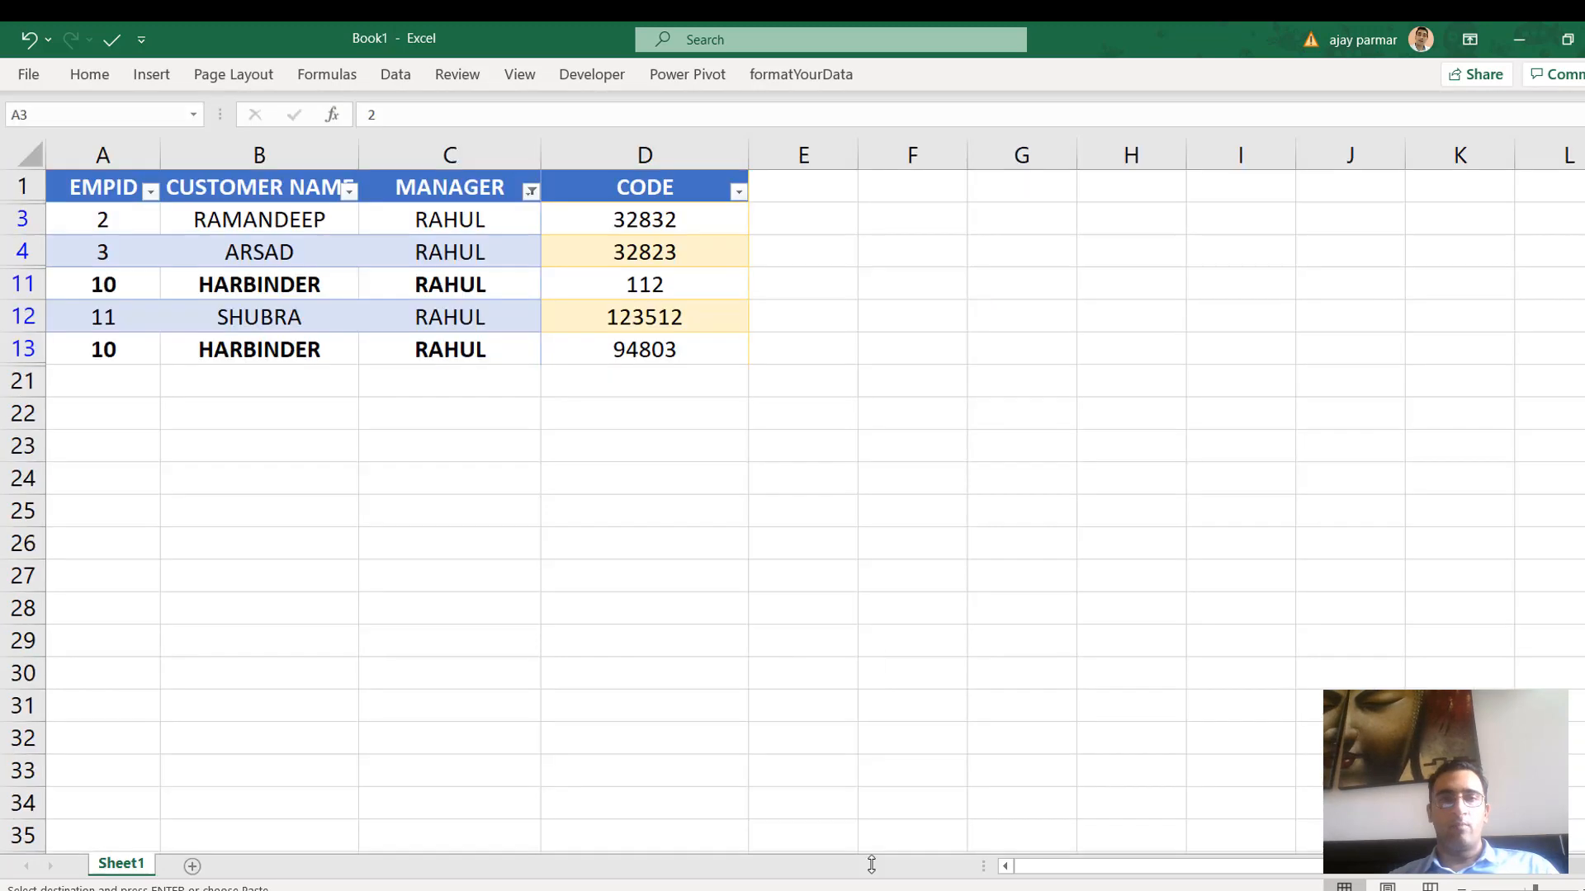
{"action": "left_click", "coordinate": [547, 350], "text": "shift"}
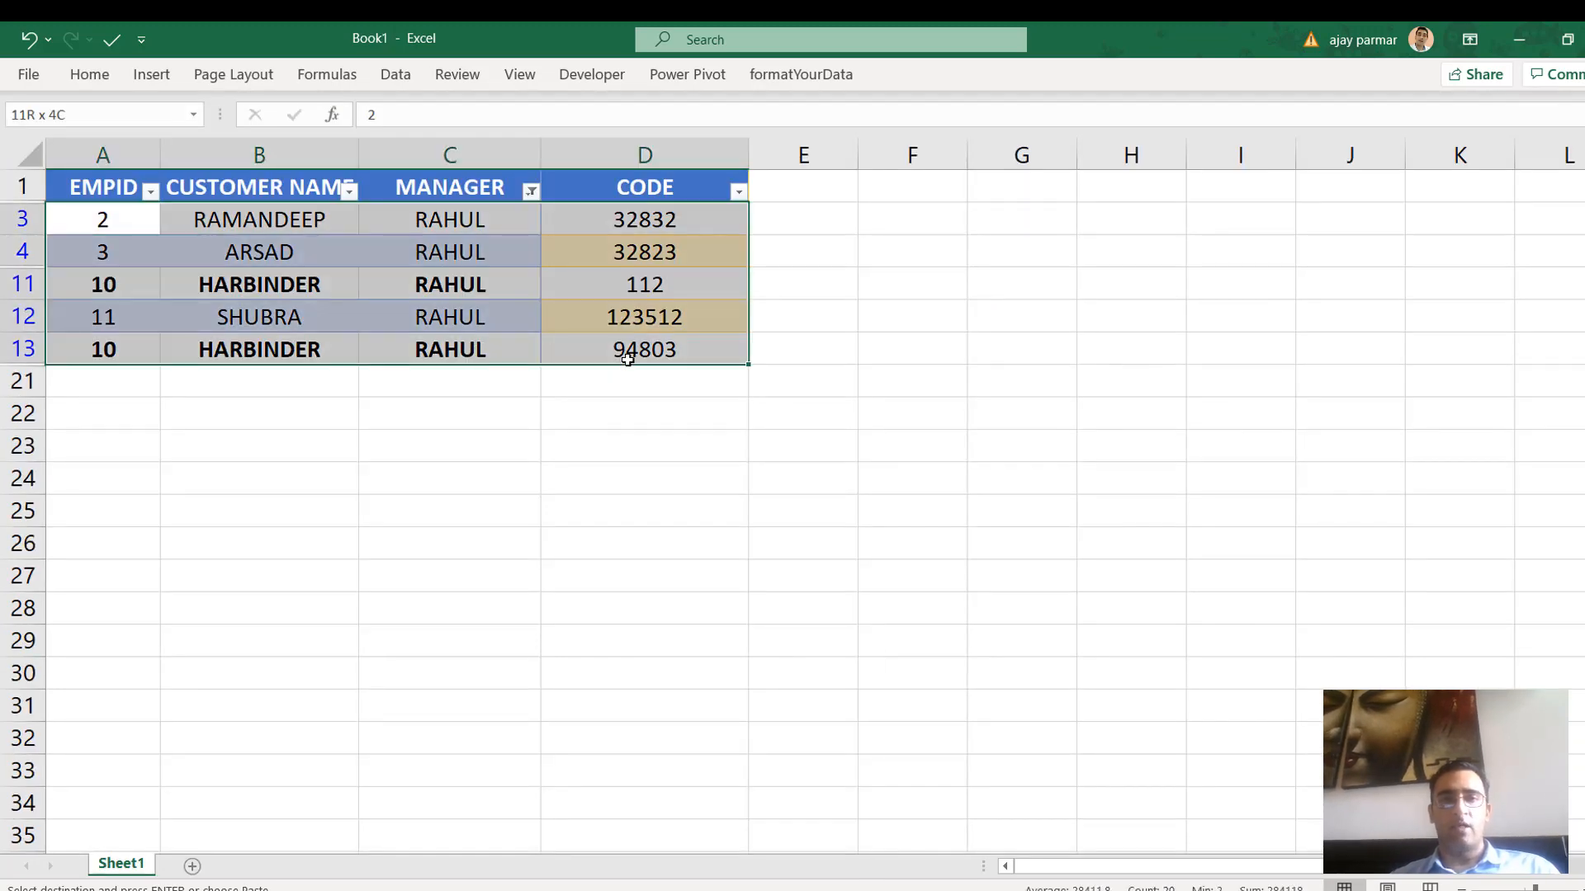
{"action": "key", "text": "ctrl+c"}
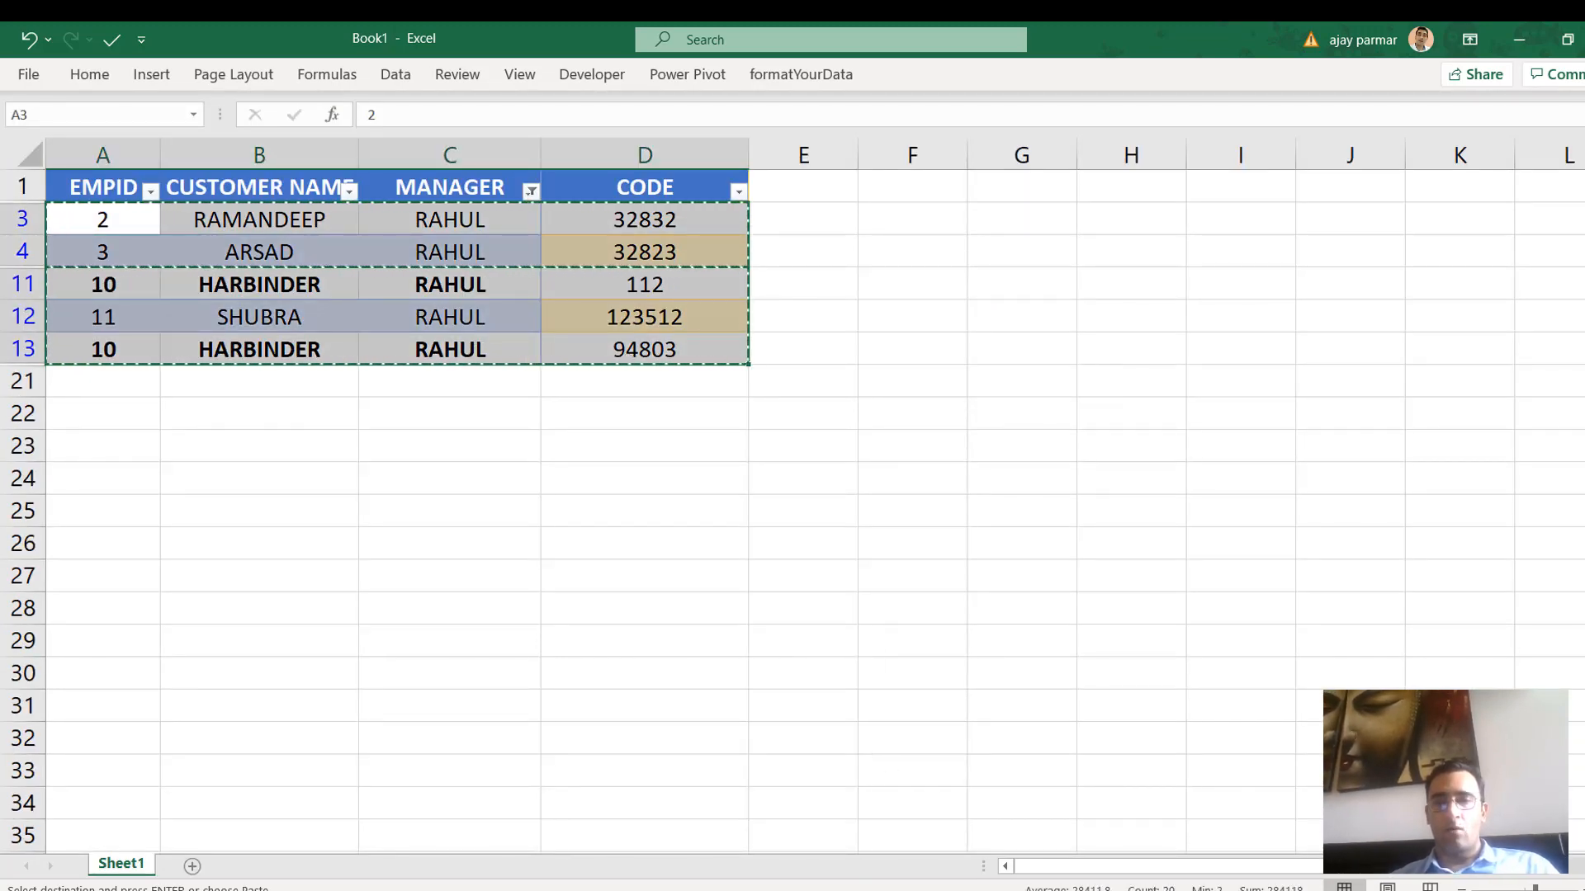
{"action": "left_click", "coordinate": [1032, 845]}
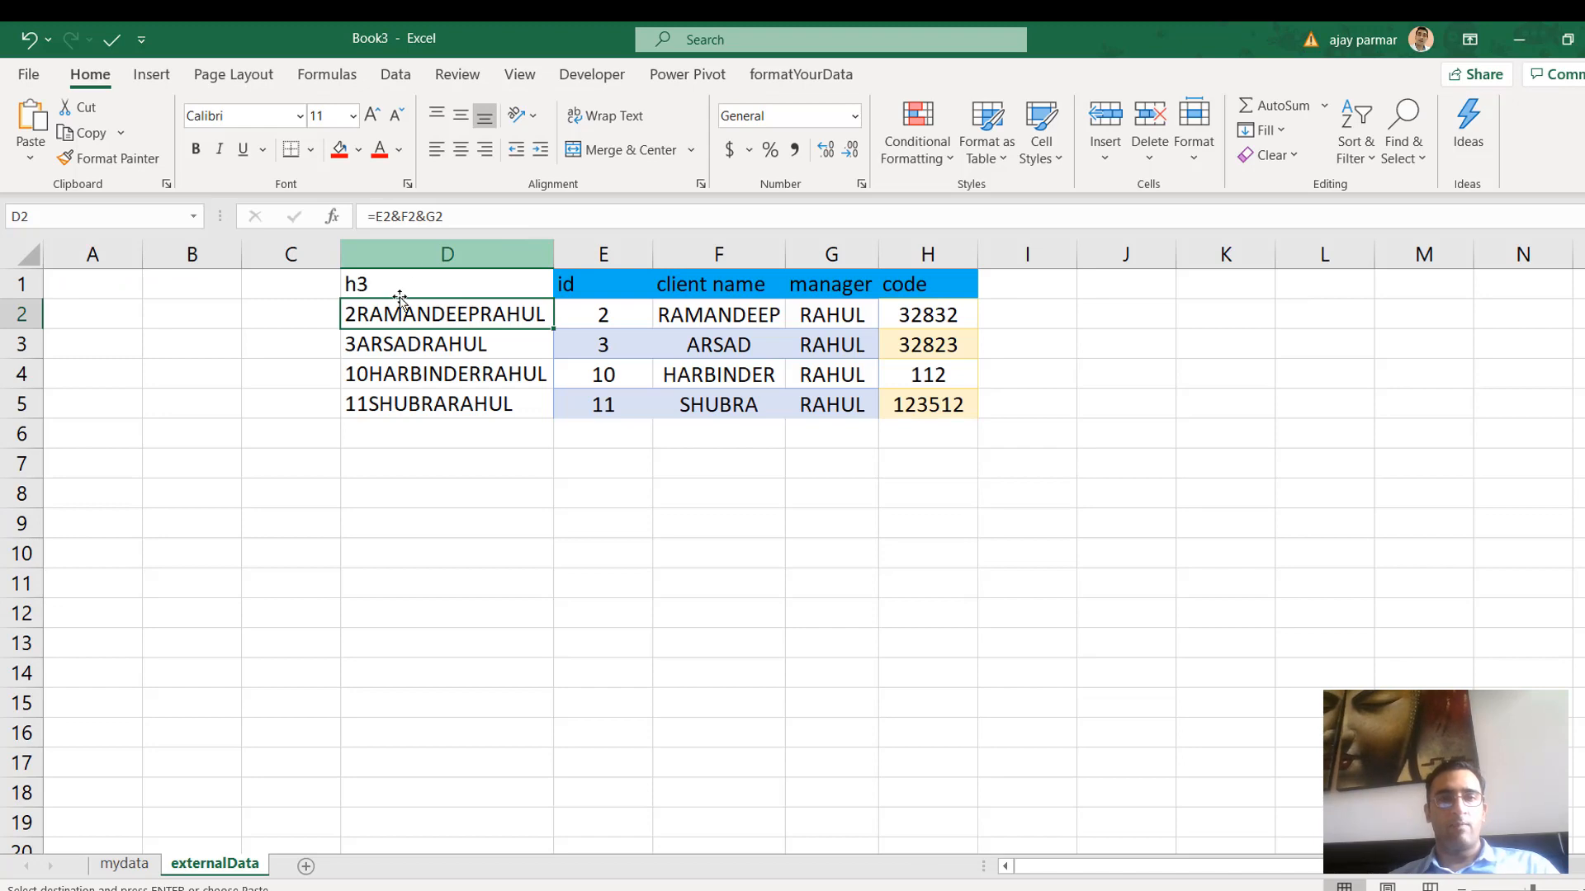
{"action": "left_click", "coordinate": [601, 315]}
{"action": "key", "text": "ctrl+alt+v"}
{"action": "key", "text": "Return"}
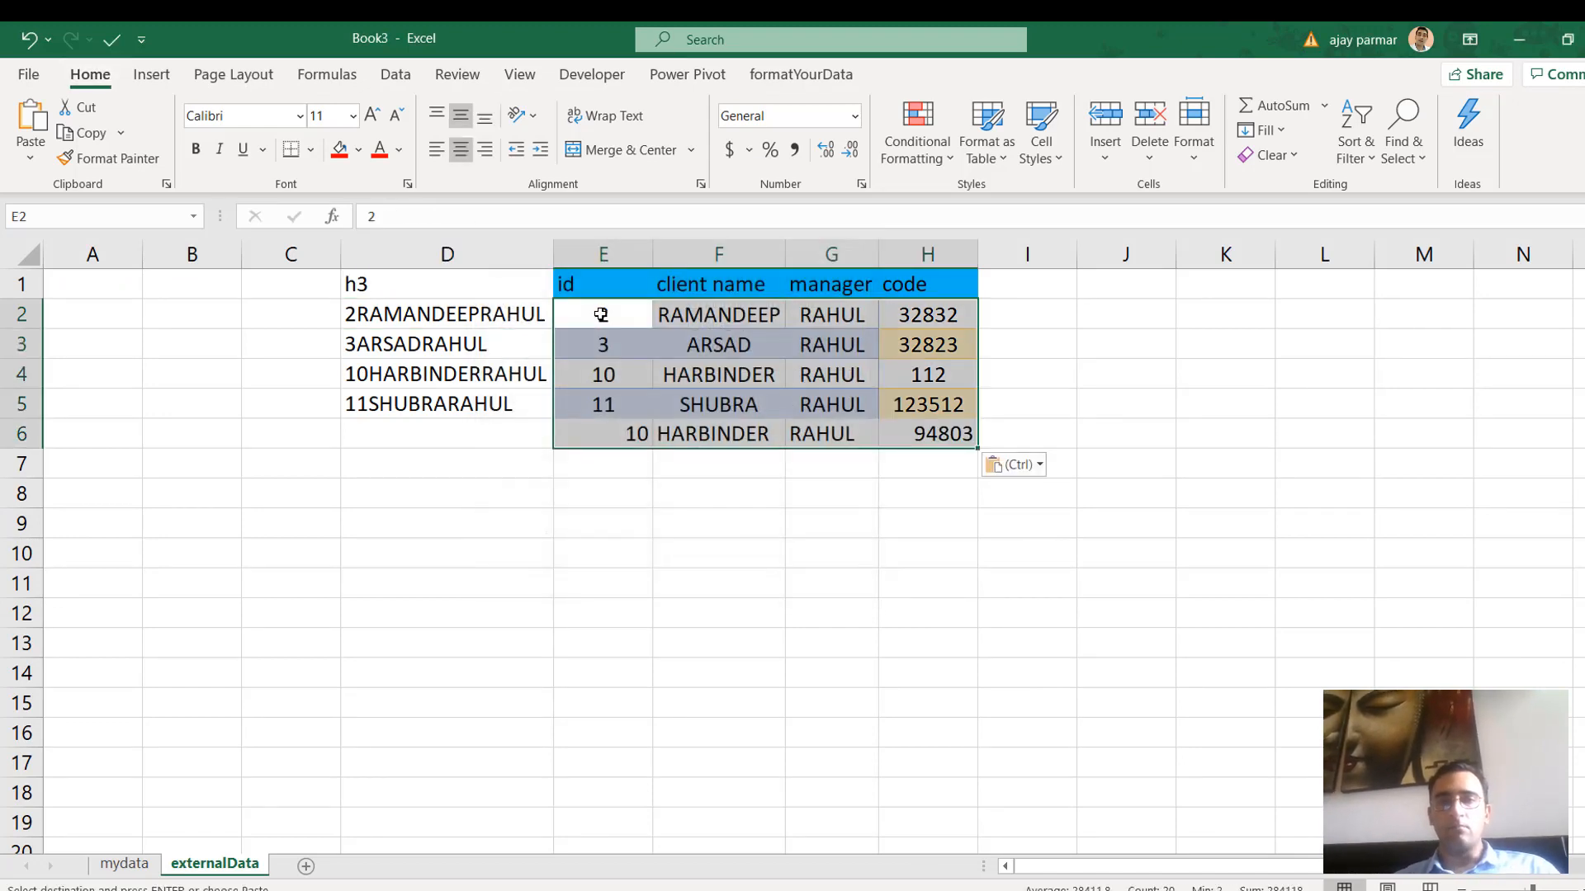
Fill the h3 key formula from D5 down to D6 for the added id 10 record
{"action": "left_click", "coordinate": [462, 440]}
{"action": "key", "text": "shift+Up"}
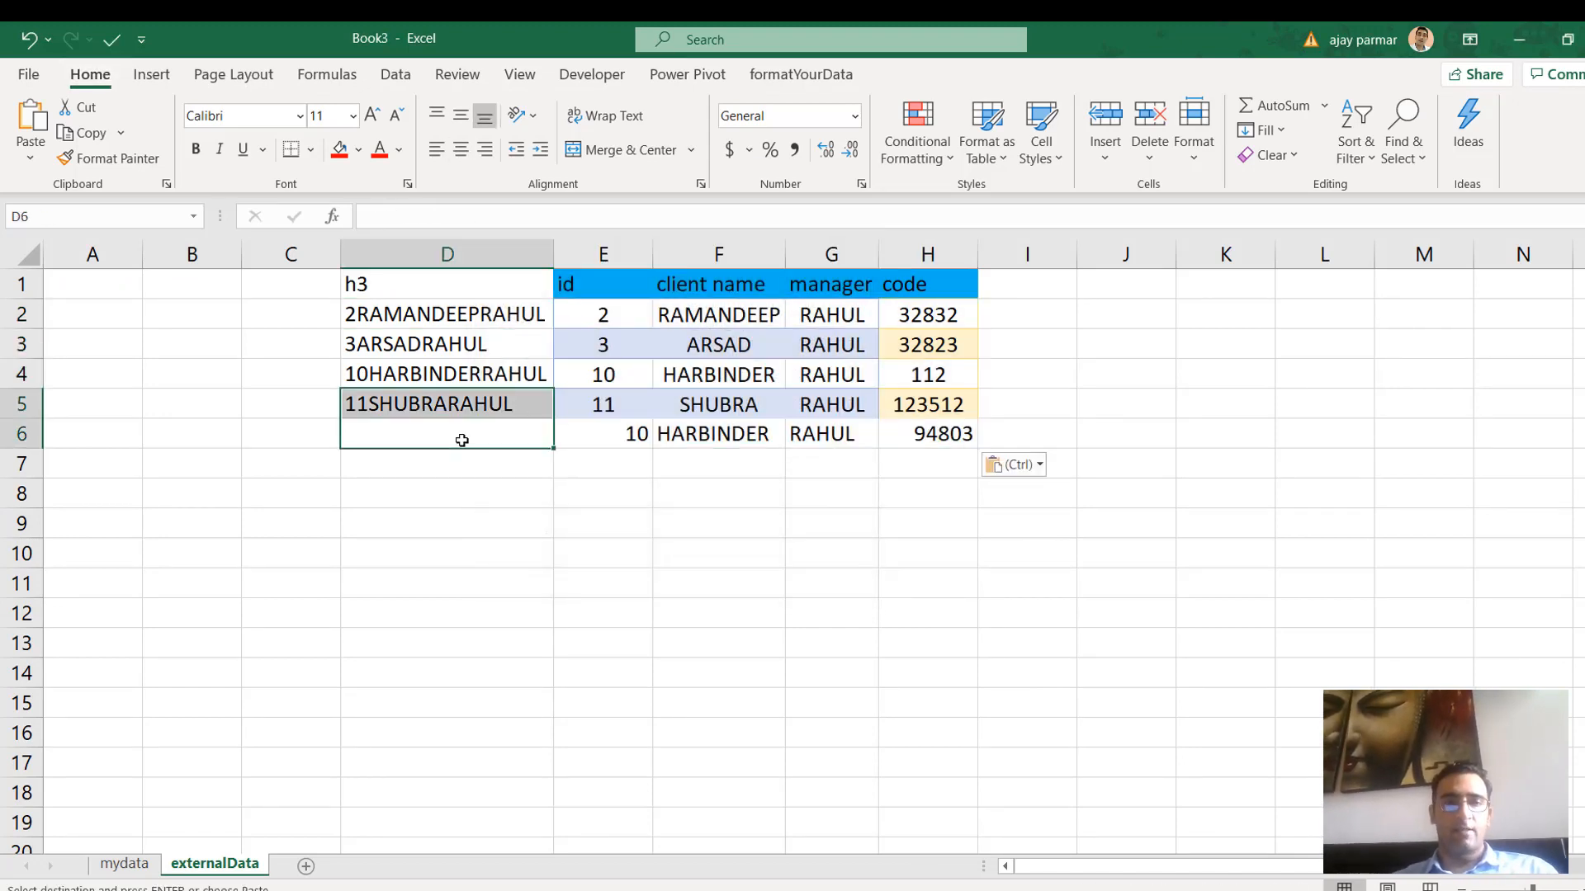
{"action": "key", "text": "ctrl+d"}
{"action": "left_click", "coordinate": [396, 430]}
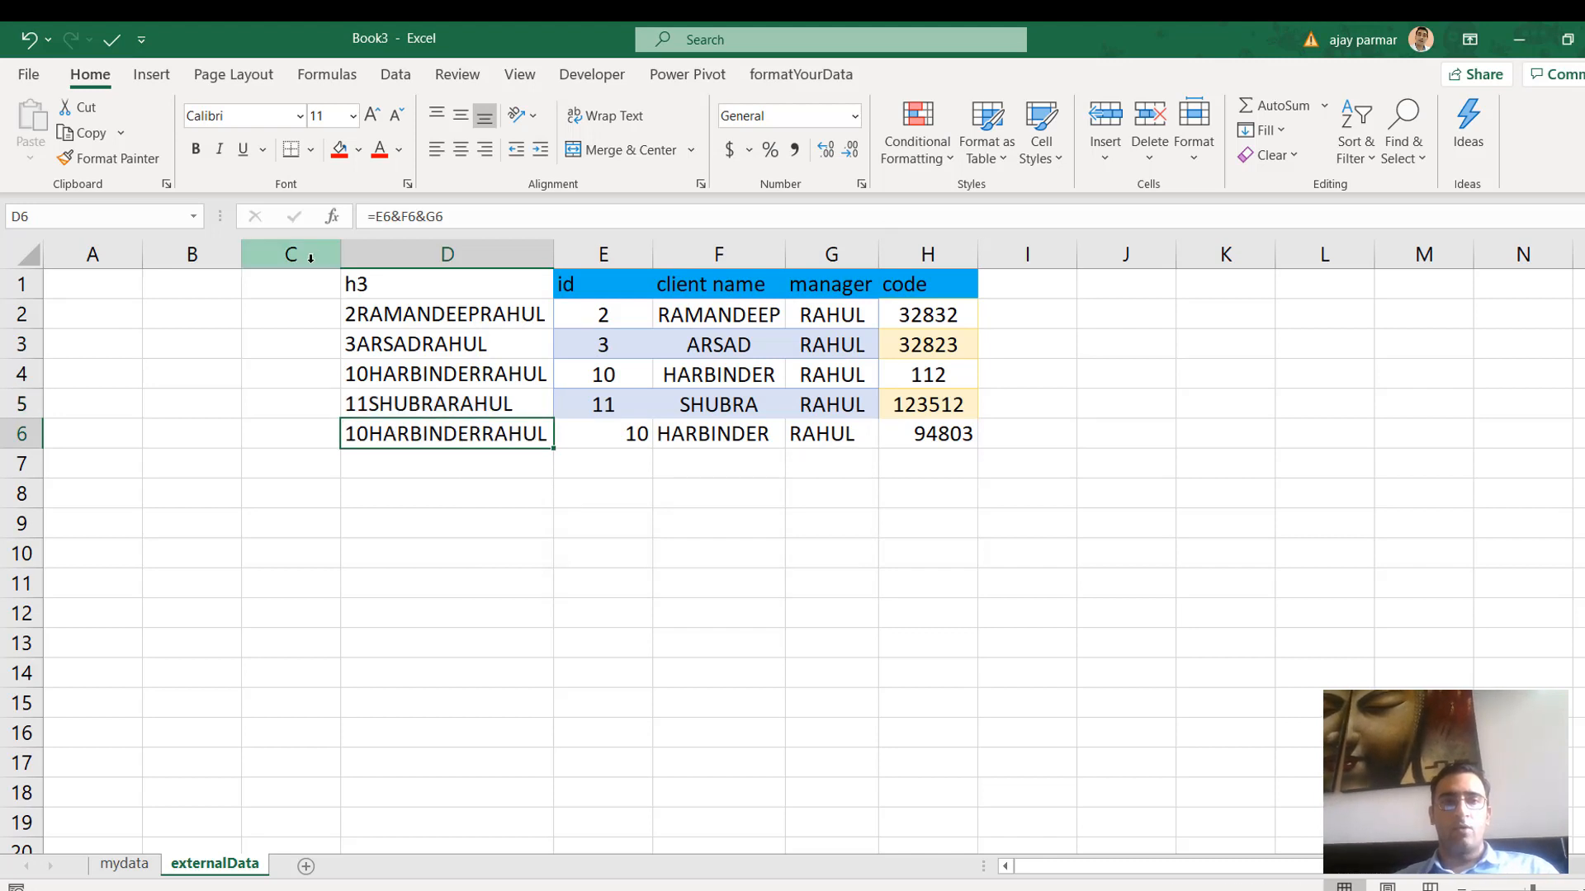
Enter =COUNTIF(D$2:D2,D2) in C2 of externalData and fill it down to C6
{"action": "left_click", "coordinate": [294, 284]}
{"action": "left_click", "coordinate": [295, 310]}
{"action": "type", "text": "="}
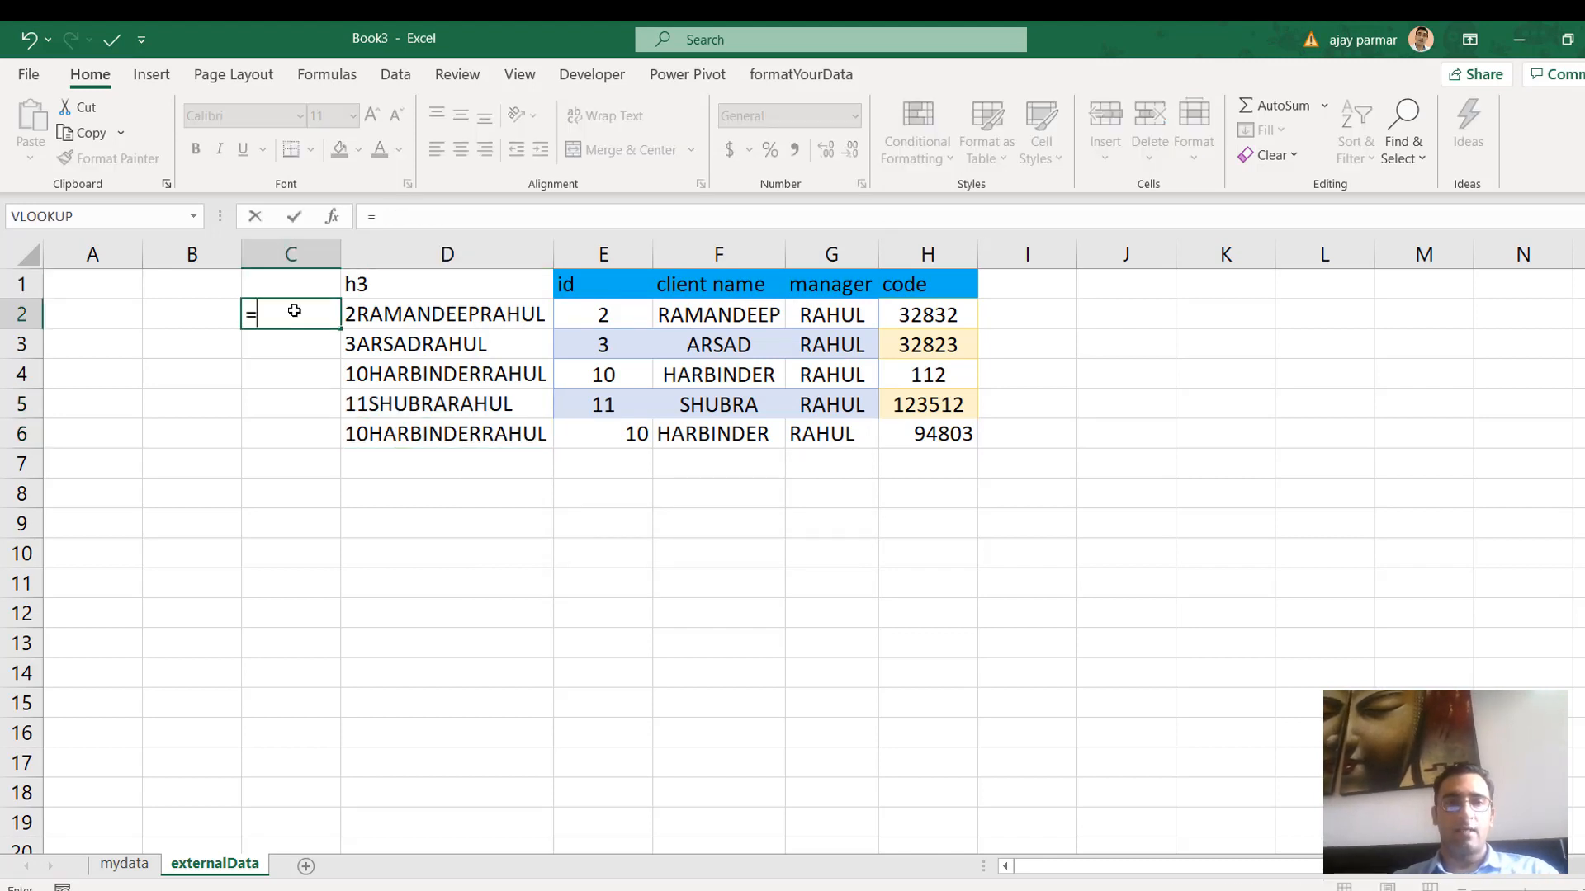
{"action": "type", "text": "countif("}
{"action": "key", "text": "Right"}
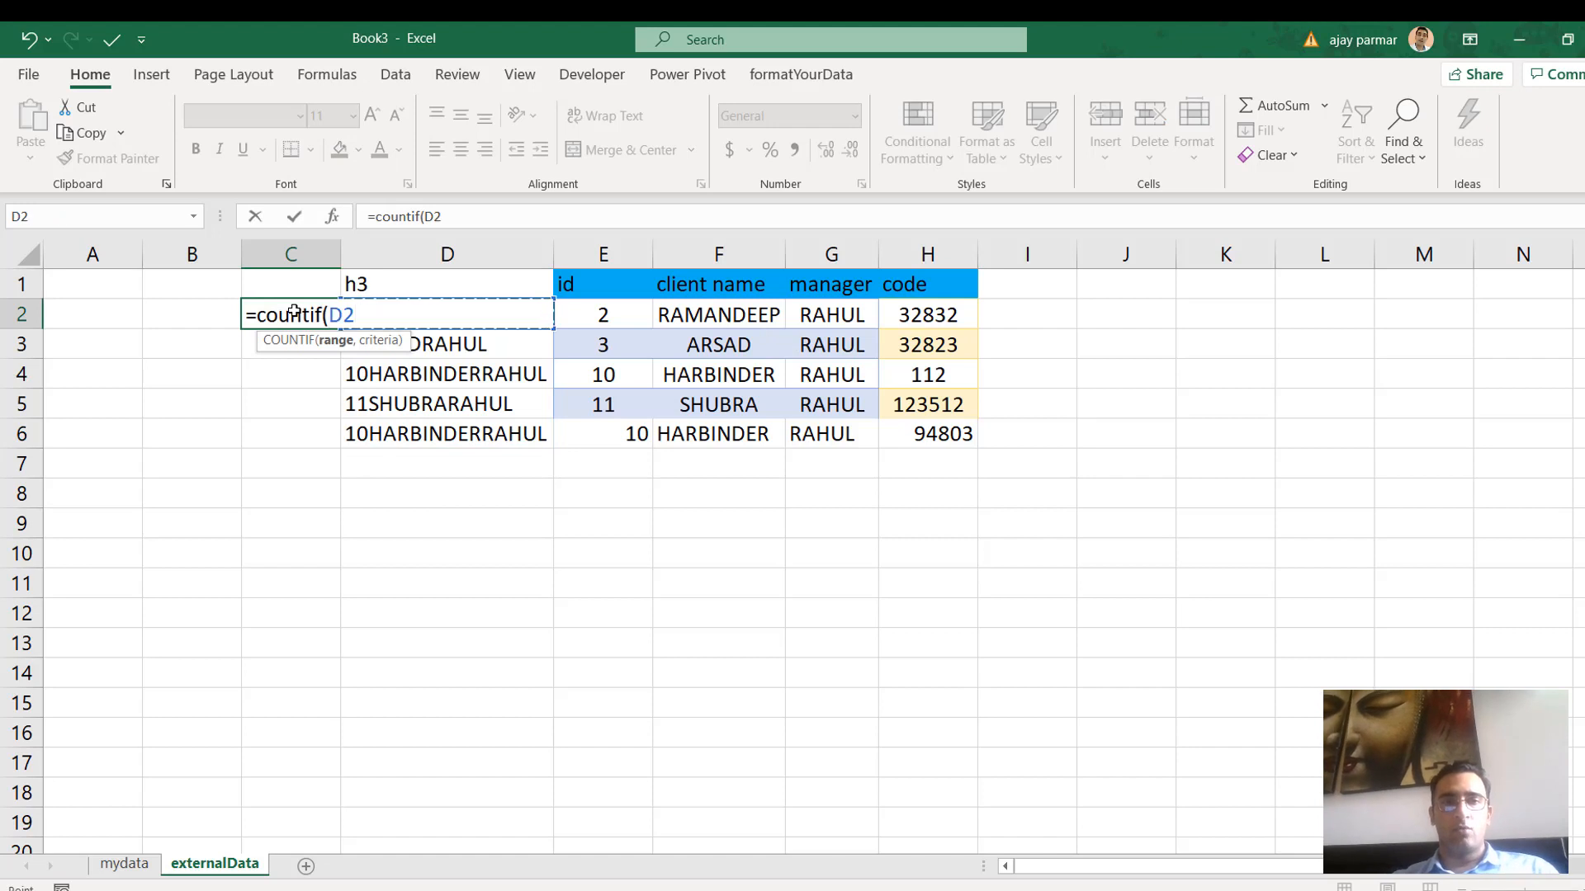
{"action": "key", "text": "F8"}
{"action": "type", "text": ","}
{"action": "key", "text": "Right"}
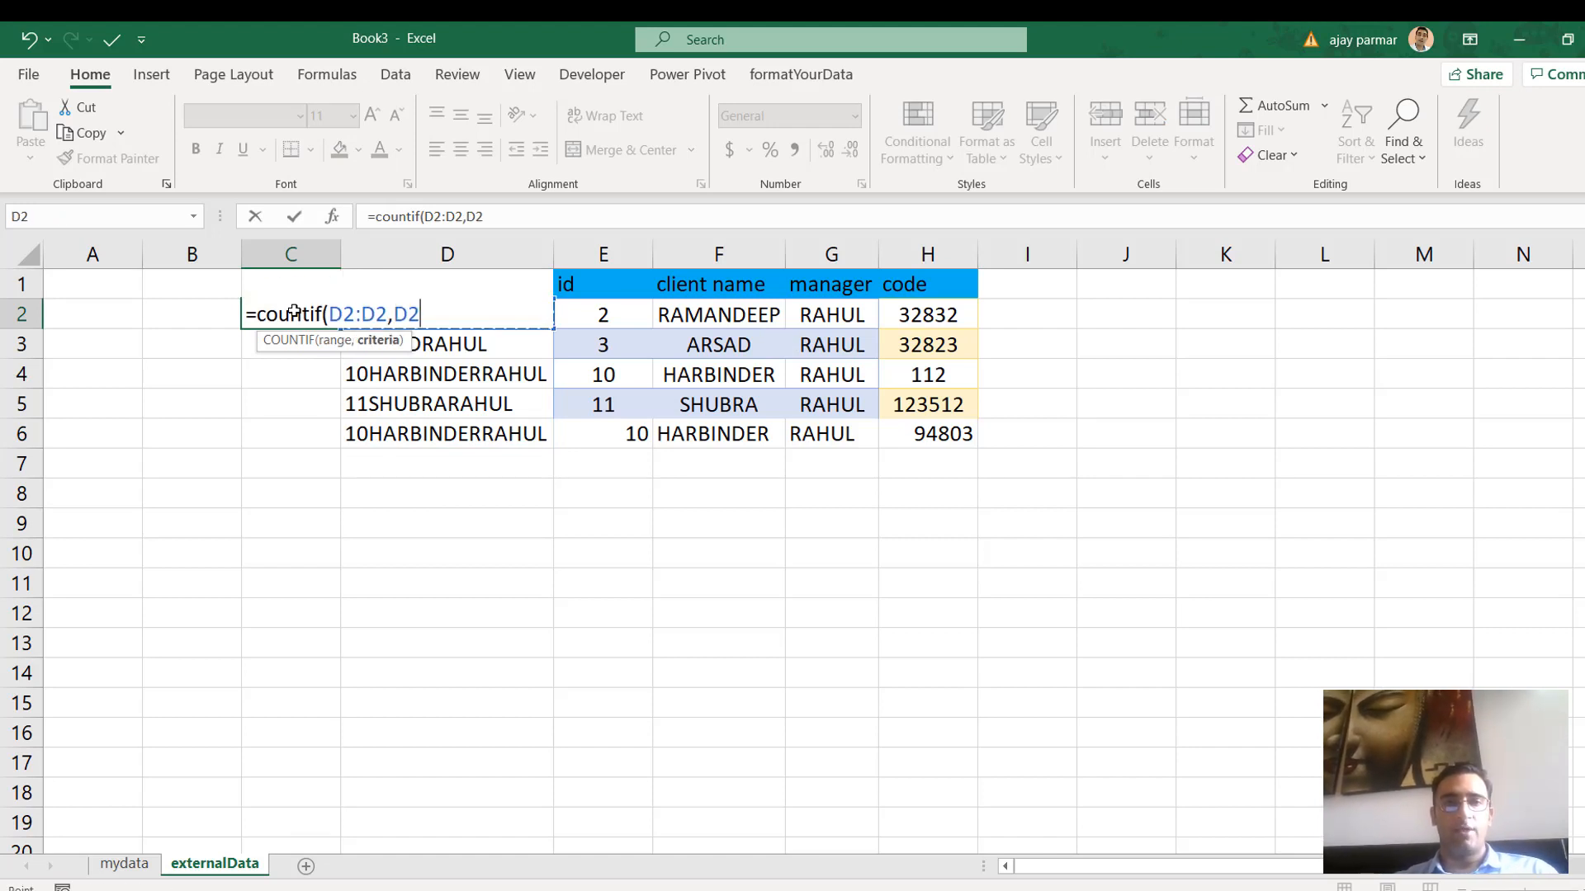
{"action": "type", "text": ")"}
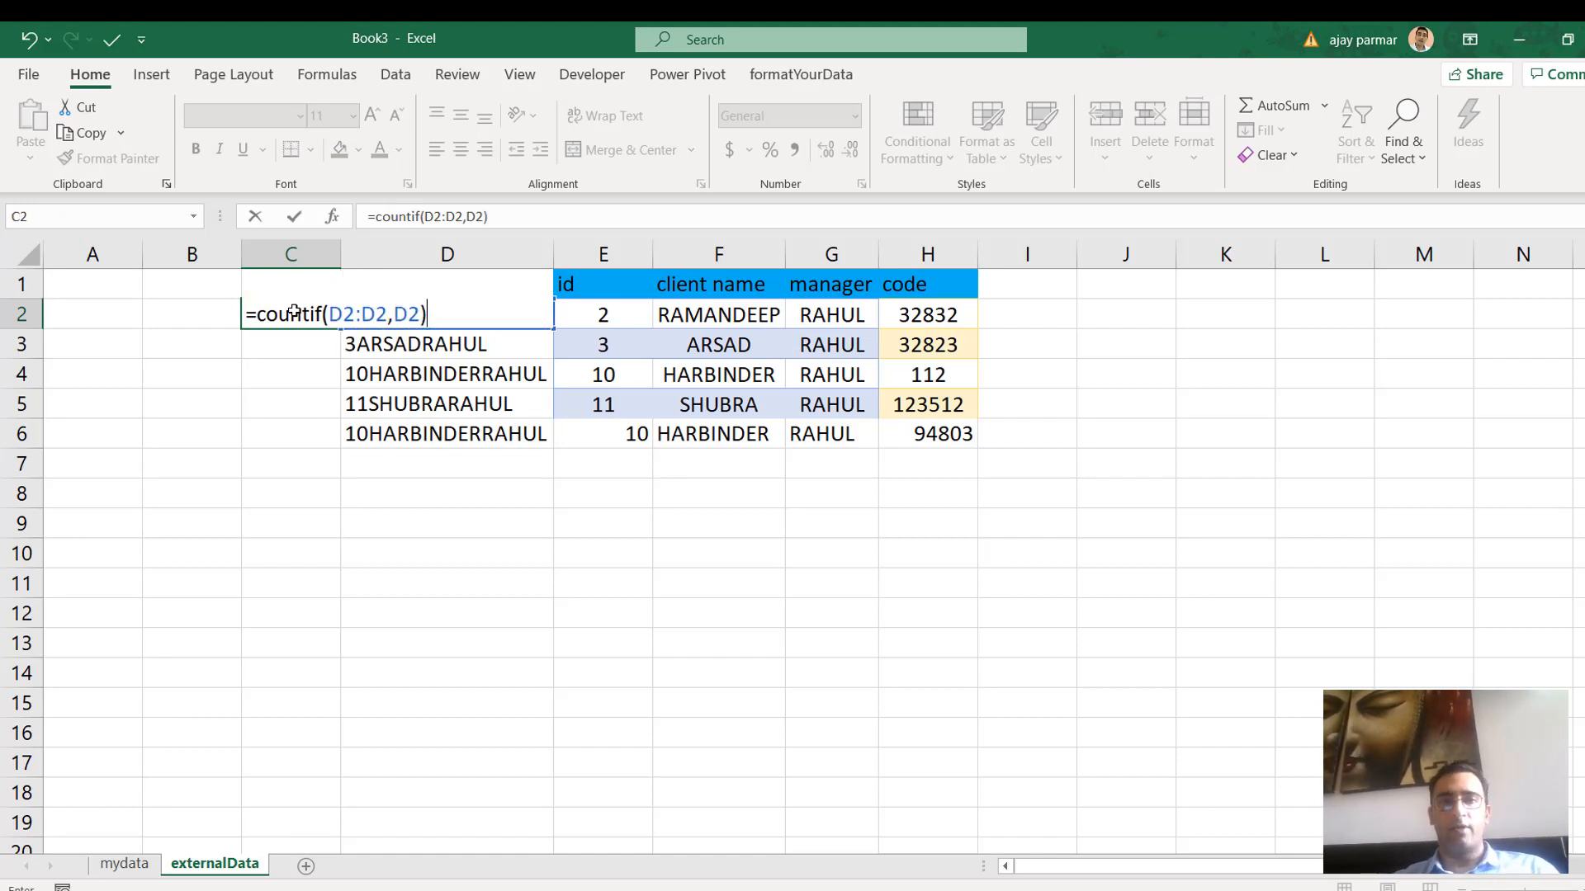
{"action": "left_click", "coordinate": [435, 216]}
{"action": "type", "text": "$"}
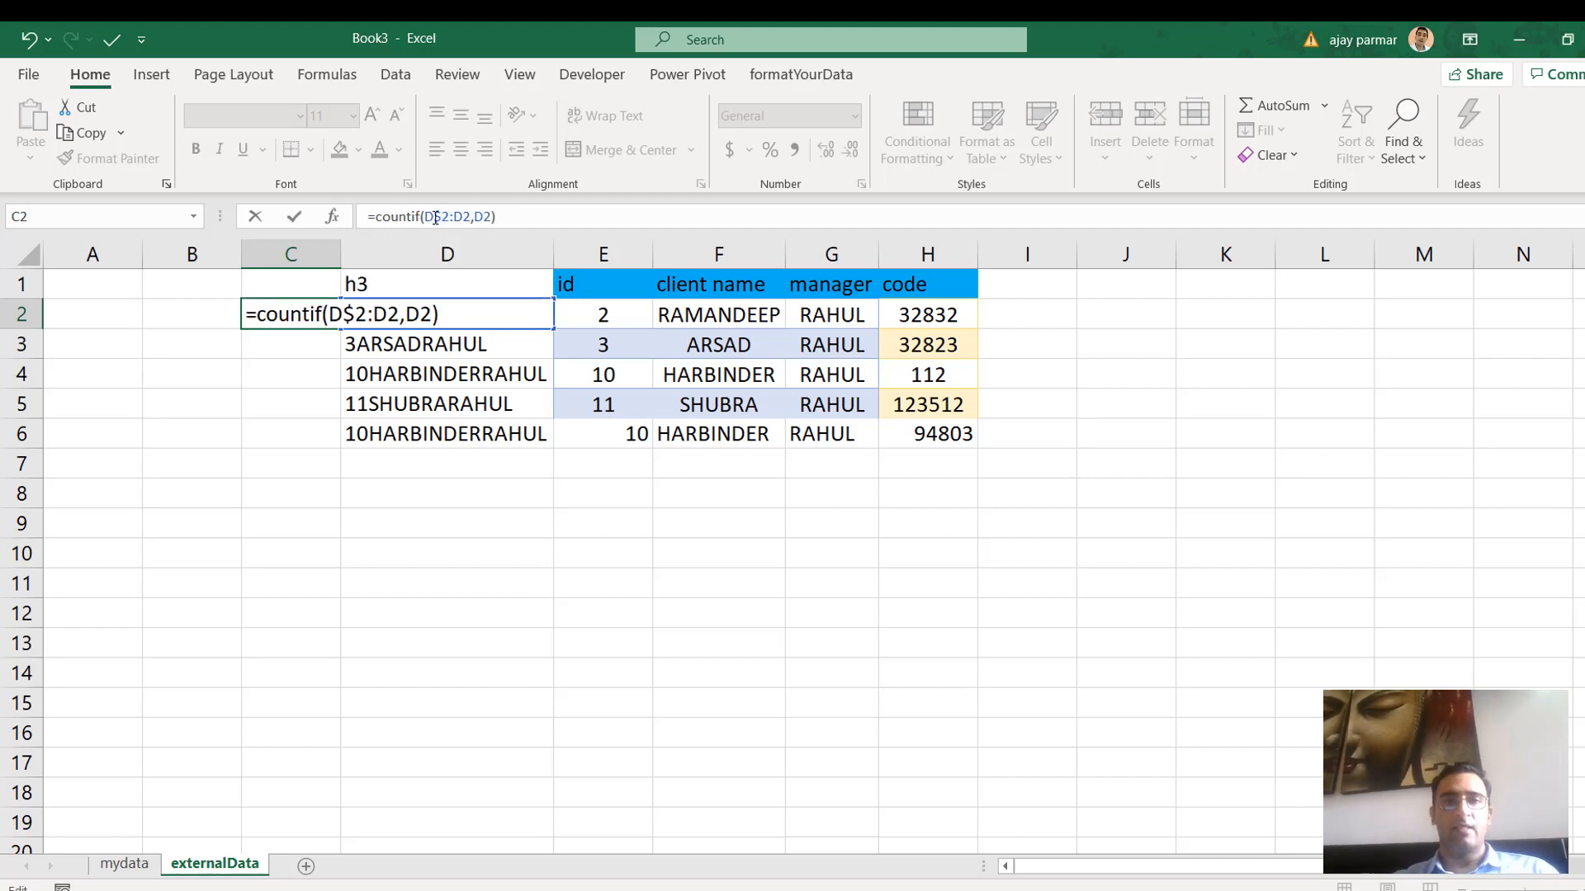
{"action": "key", "text": "ctrl+Return"}
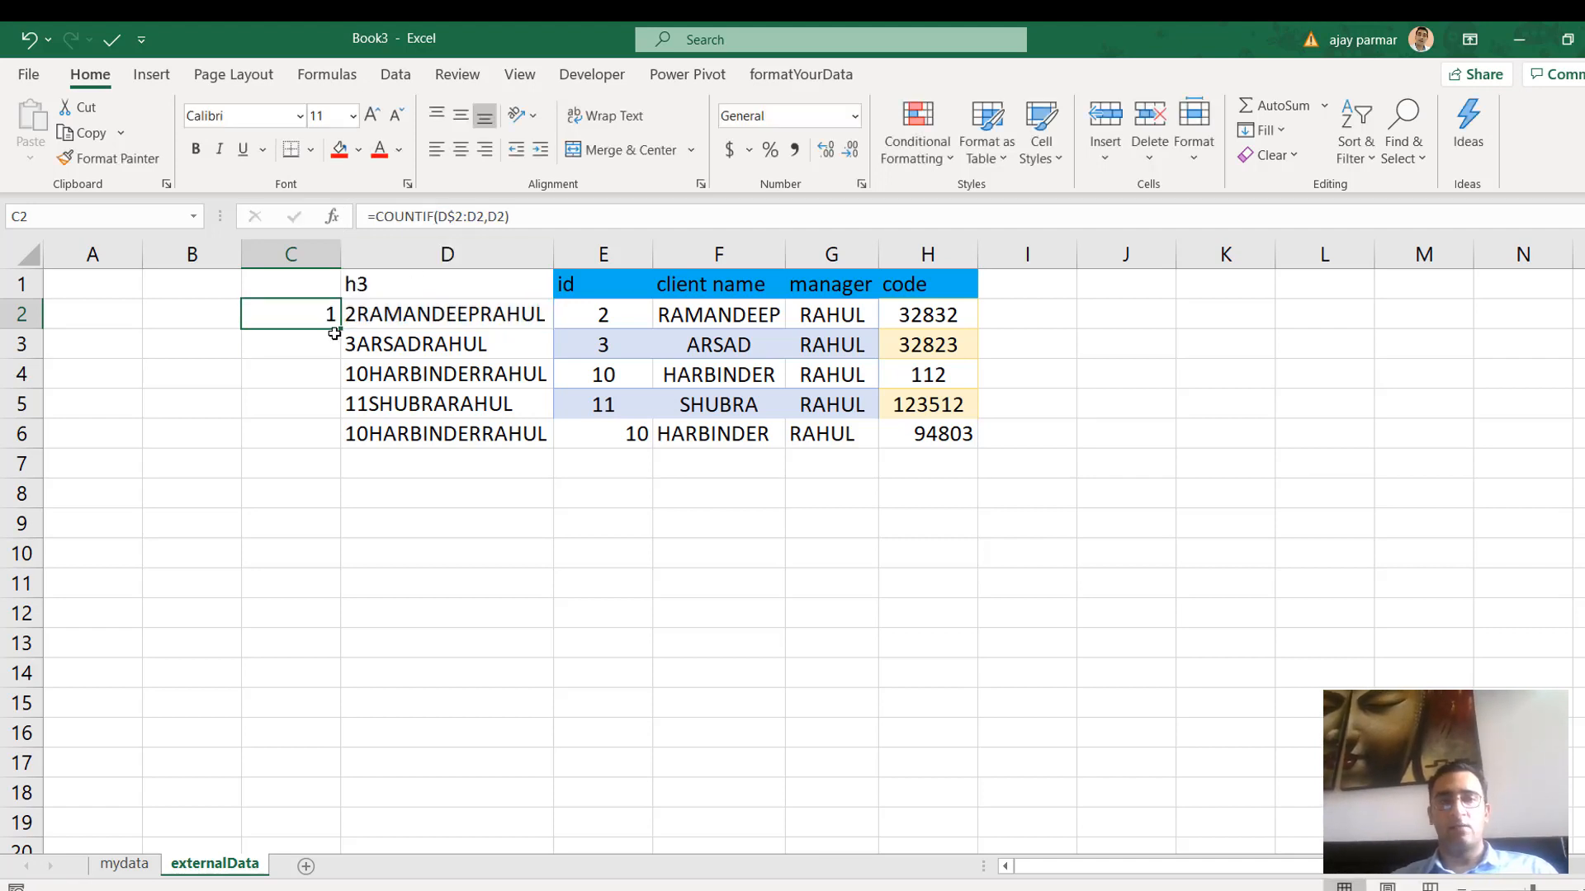
{"action": "left_click_drag", "start_coordinate": [339, 331], "coordinate": [340, 446]}
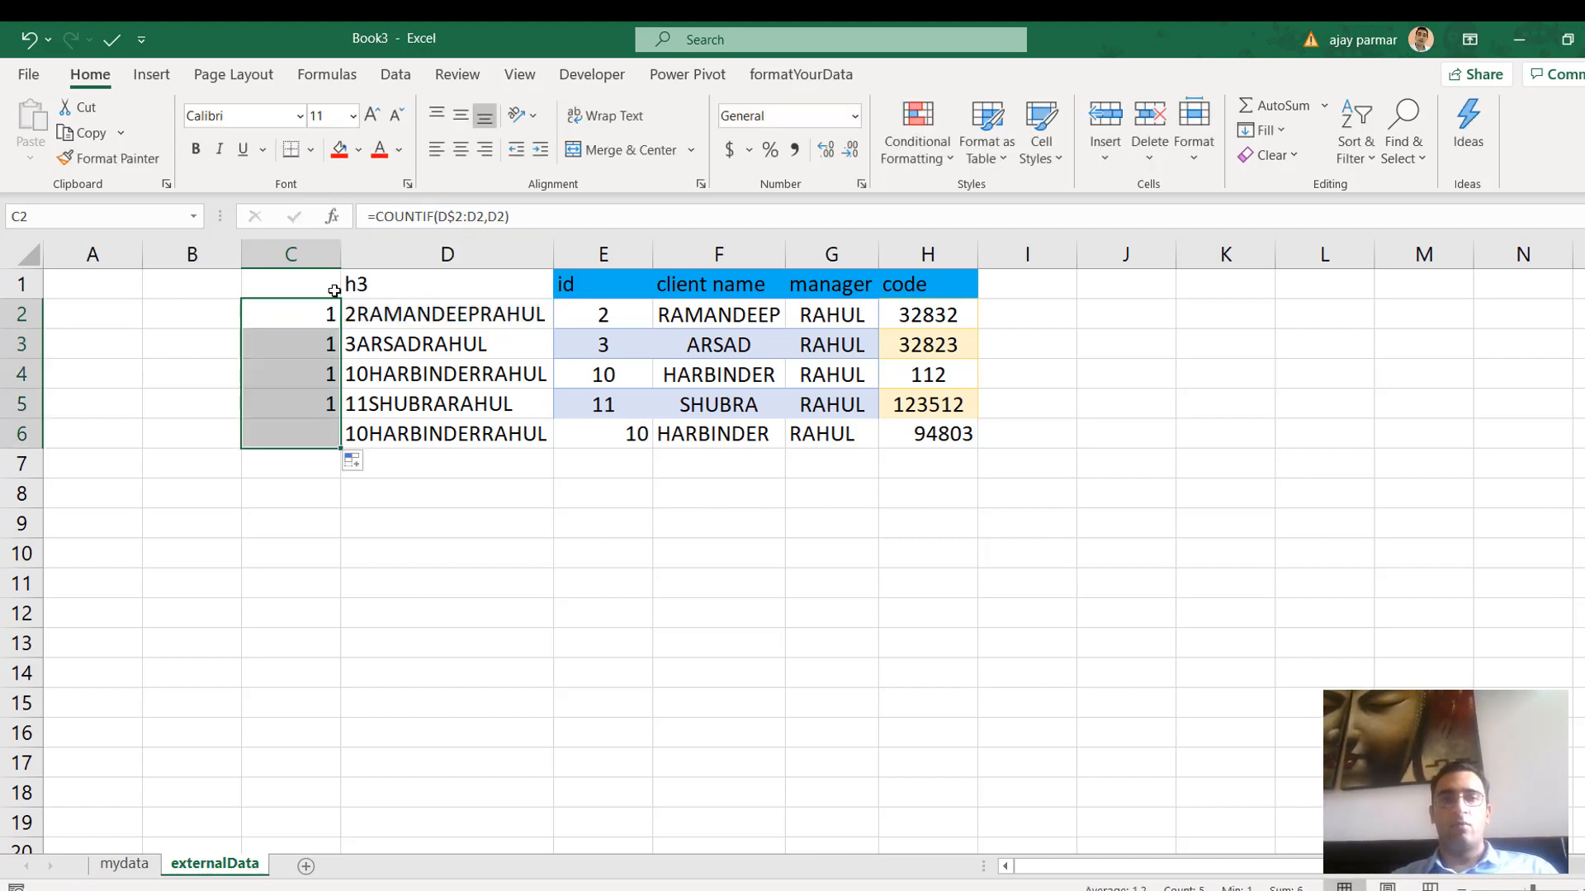
Enter the header h1 in C1 and give the helper headers C1:D1 a red fill
{"action": "left_click_drag", "start_coordinate": [336, 274], "coordinate": [387, 272]}
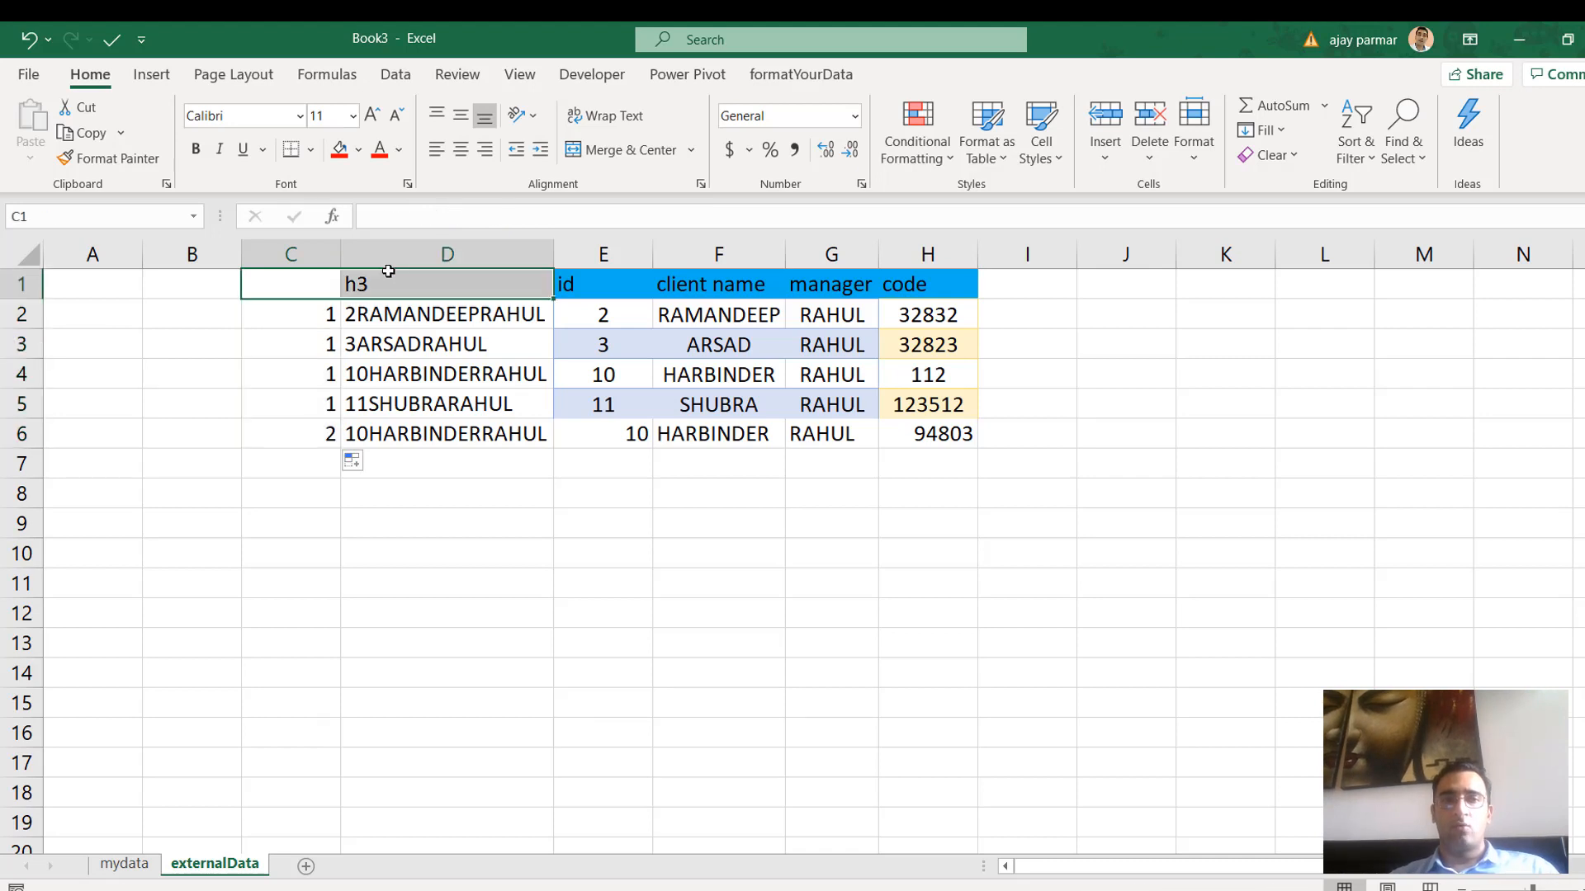
{"action": "left_click", "coordinate": [291, 286]}
{"action": "type", "text": "h1"}
{"action": "key", "text": "Return"}
{"action": "key", "text": "Up"}
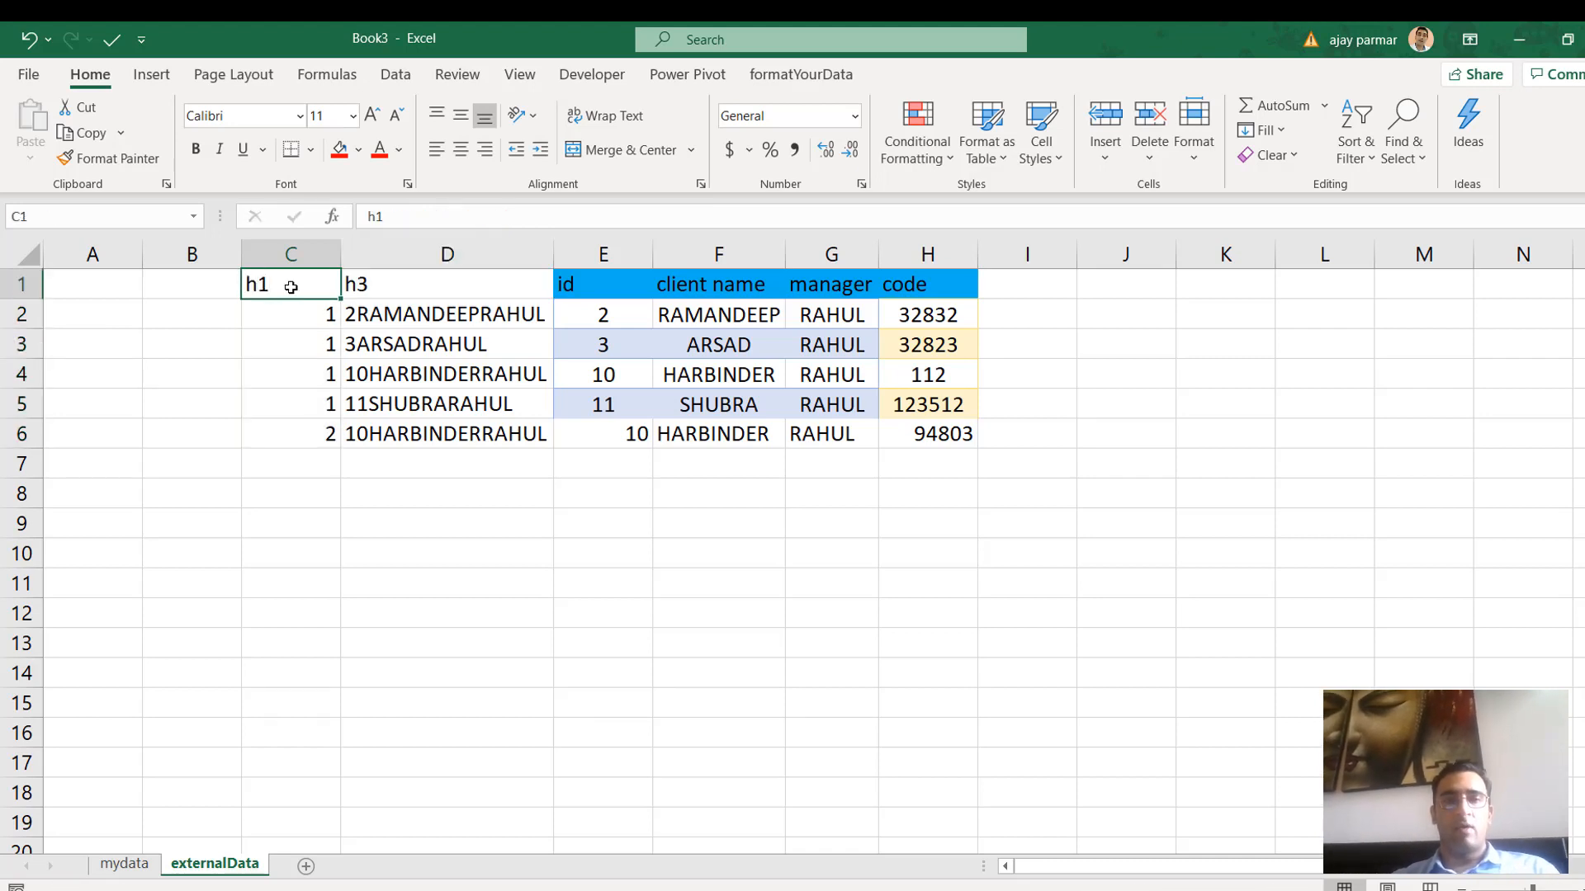
{"action": "key", "text": "shift+Right"}
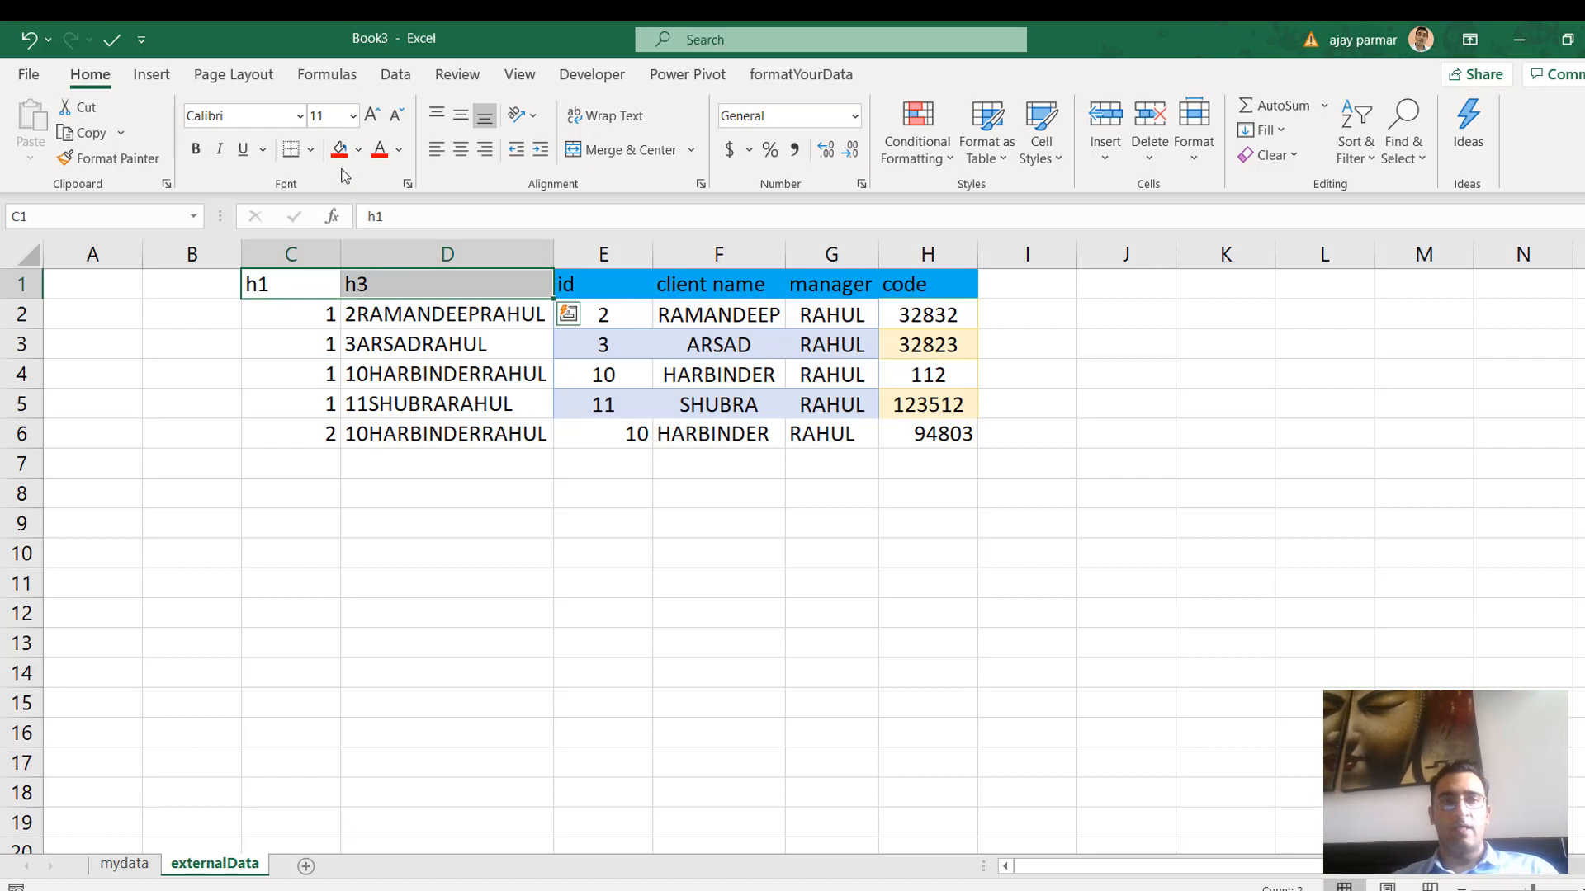
{"action": "left_click", "coordinate": [338, 150]}
{"action": "left_click", "coordinate": [262, 321]}
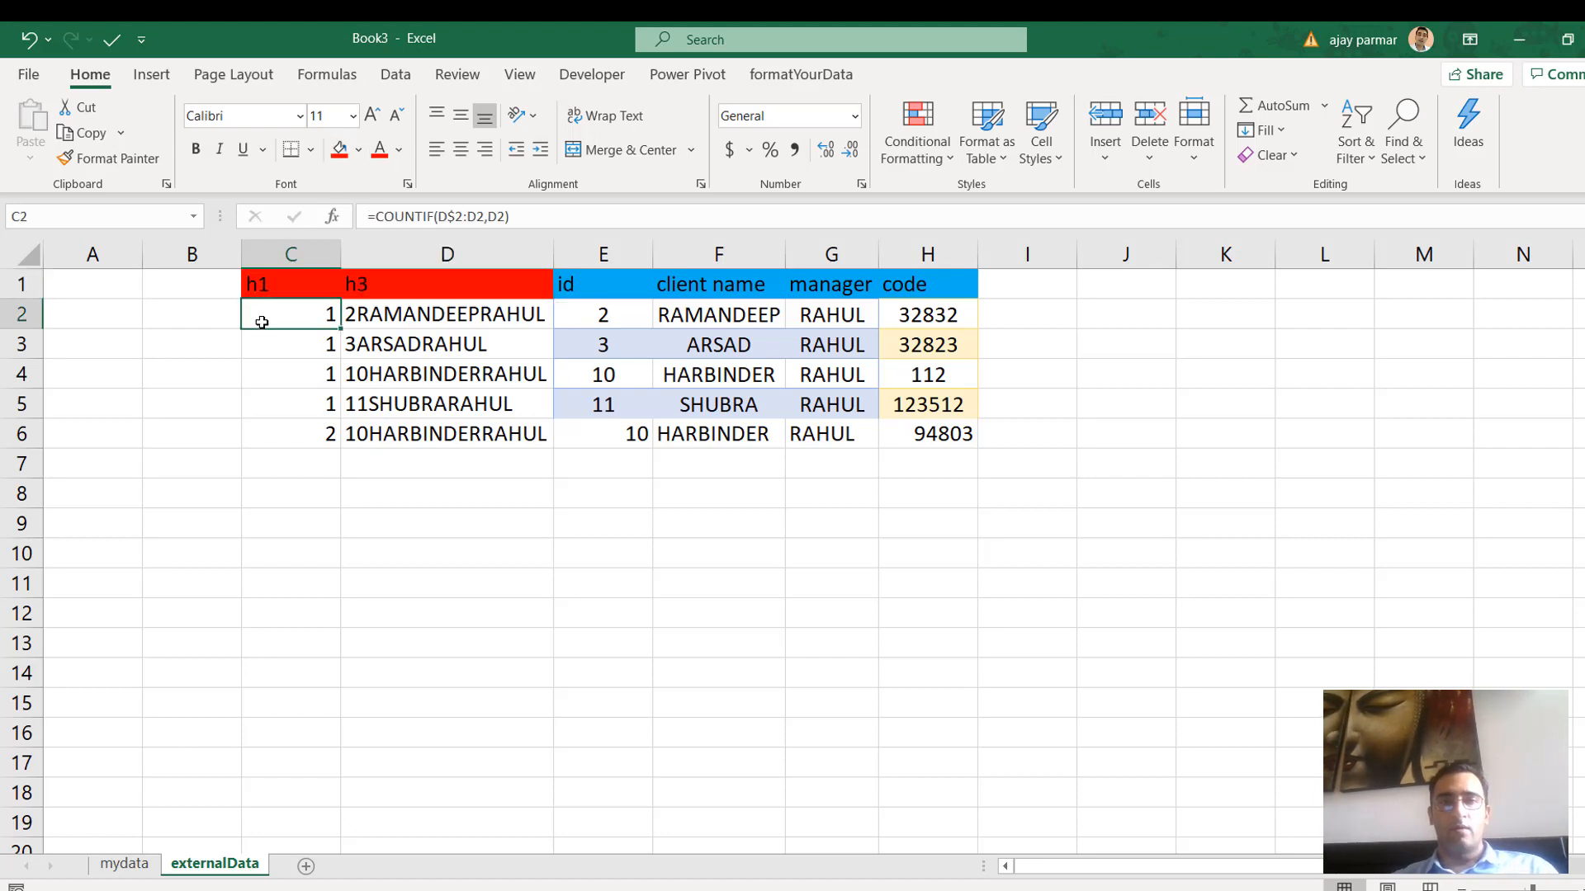
Centre the helper values in C2:D6 of externalData and enter the header h0 in B1
{"action": "left_click", "coordinate": [443, 429], "text": "shift"}
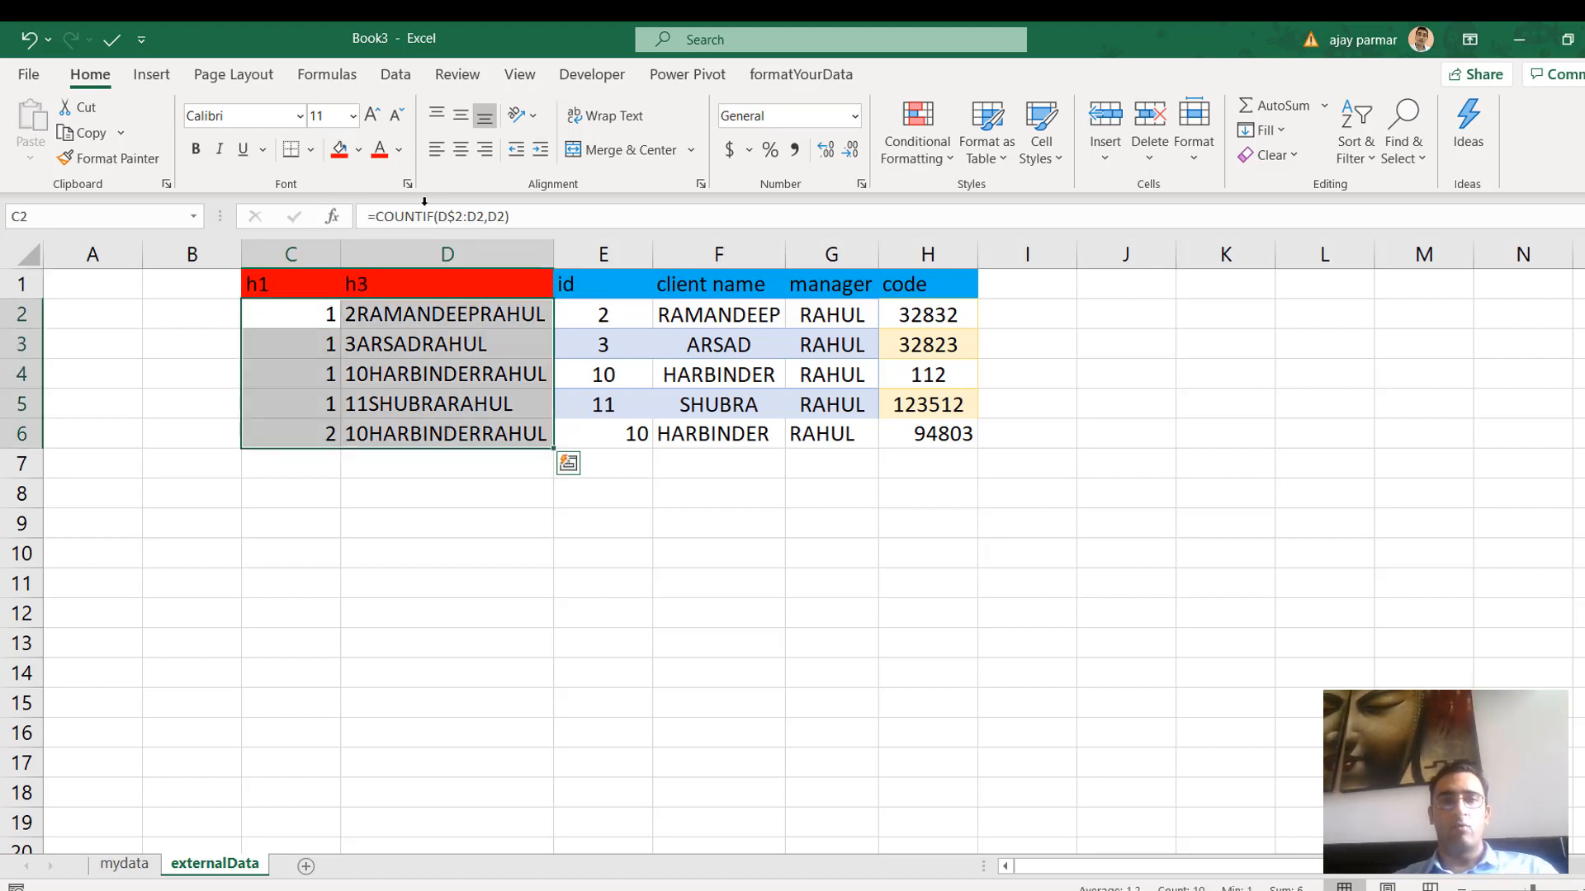
{"action": "left_click", "coordinate": [460, 150]}
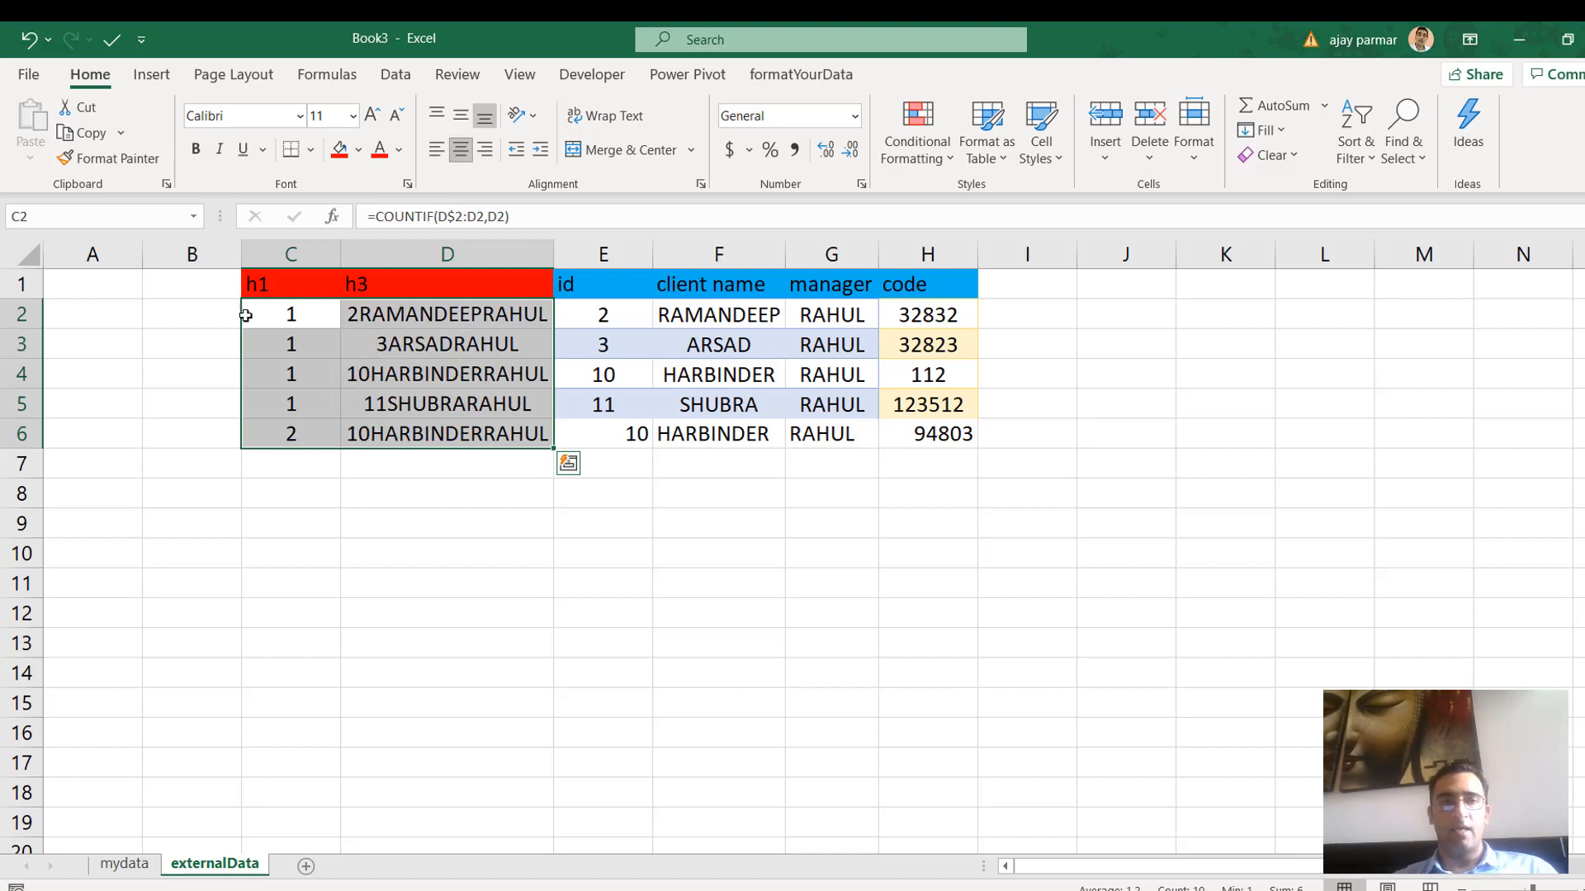
{"action": "left_click", "coordinate": [199, 279]}
{"action": "type", "text": "h"}
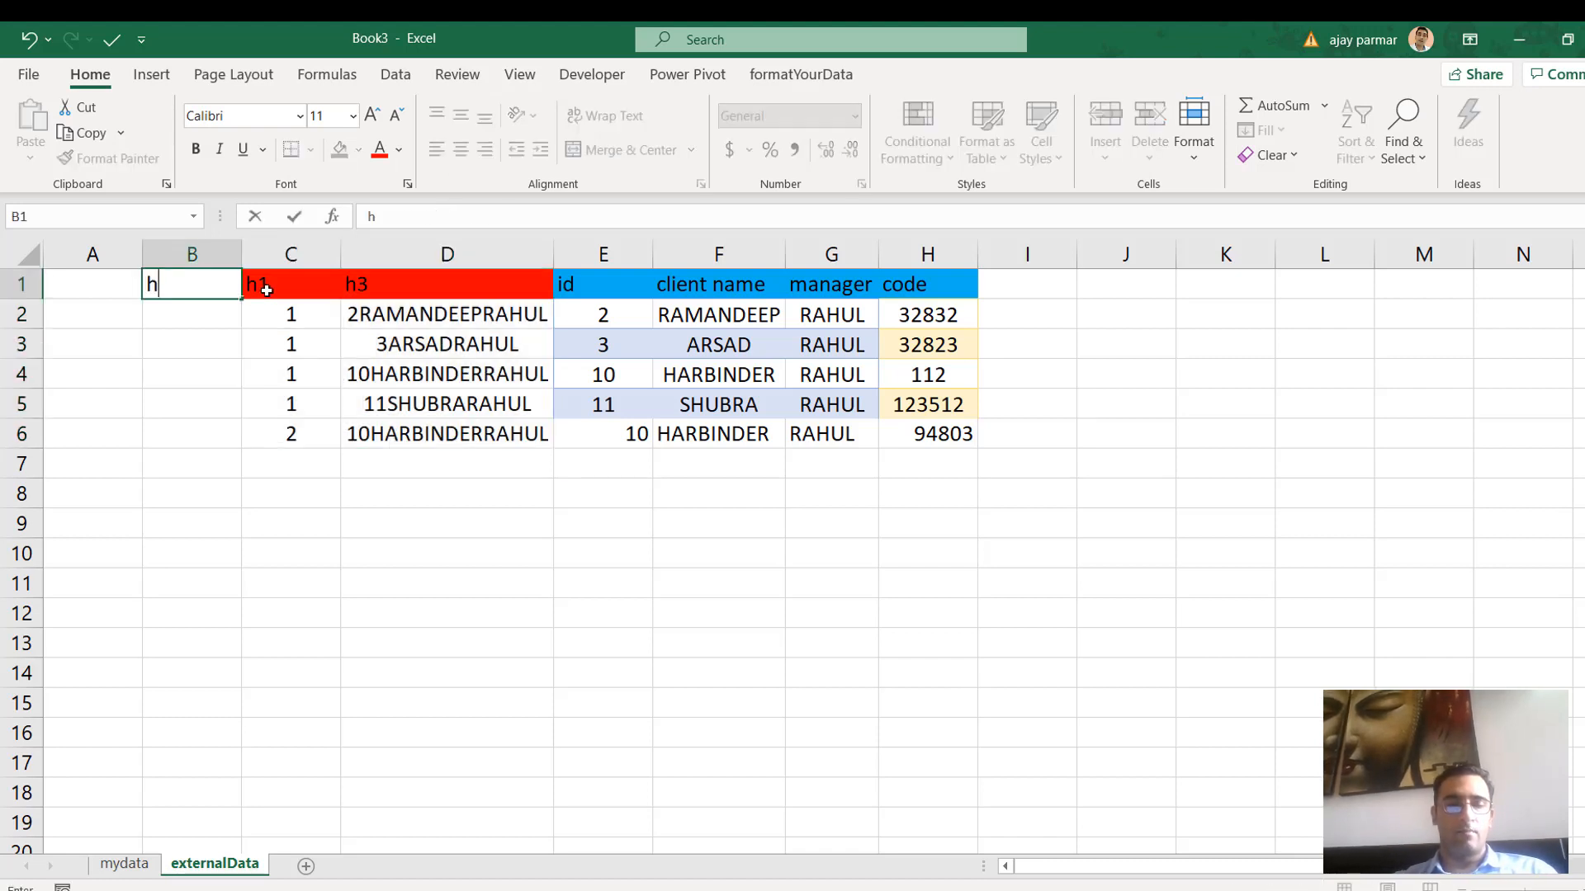
{"action": "type", "text": "0"}
{"action": "key", "text": "Return"}
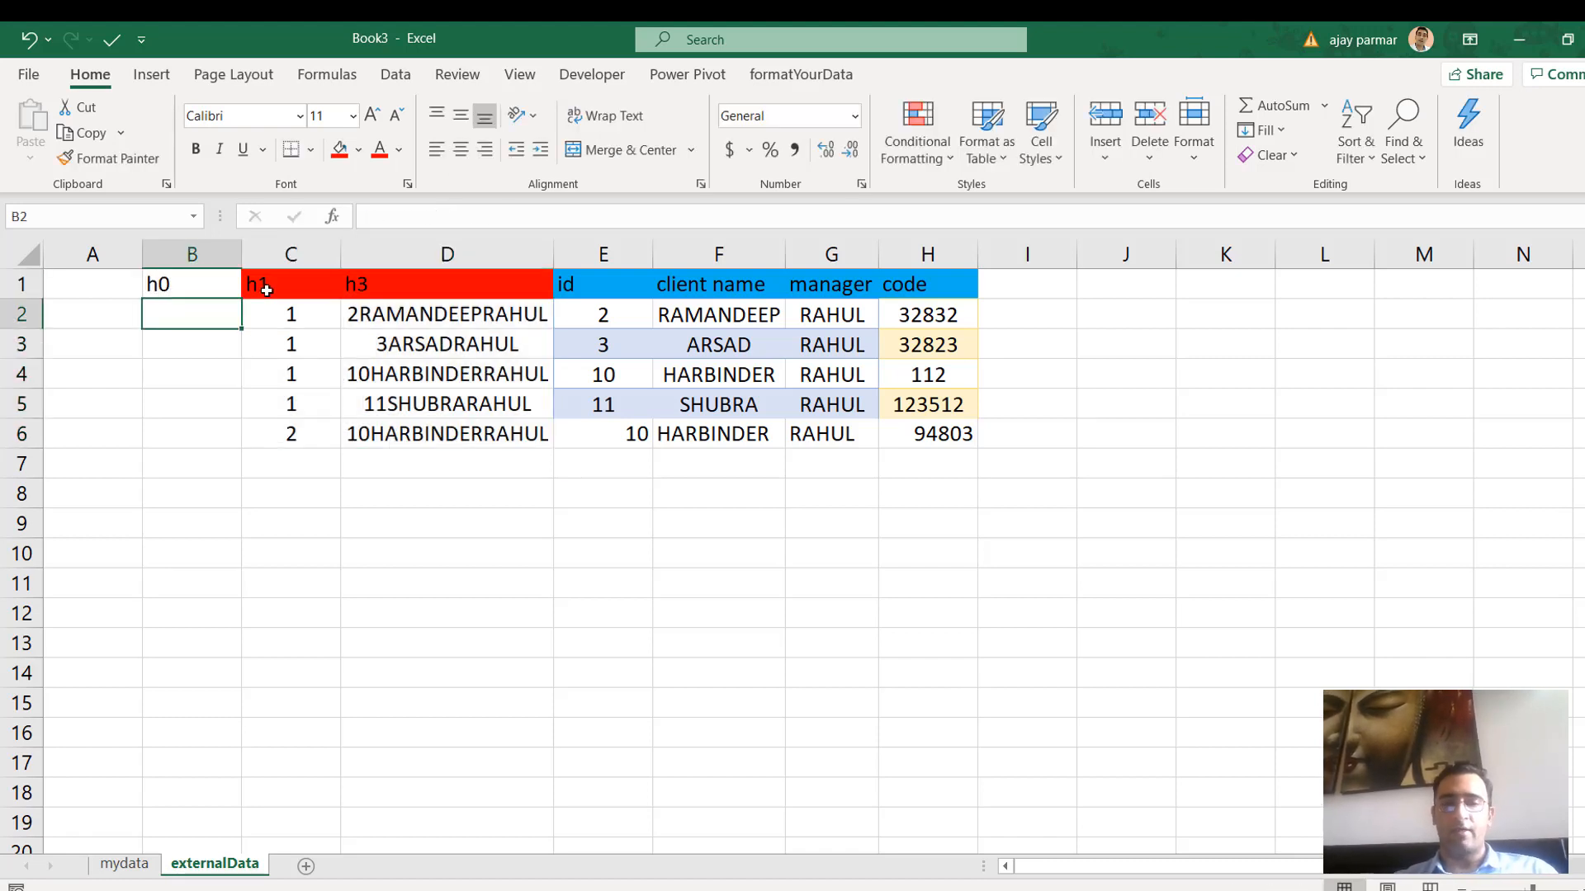
Enter =D2&C2 in B2 of externalData and fill it down to B6
{"action": "type", "text": "="}
{"action": "key", "text": "Right"}
{"action": "key", "text": "Right"}
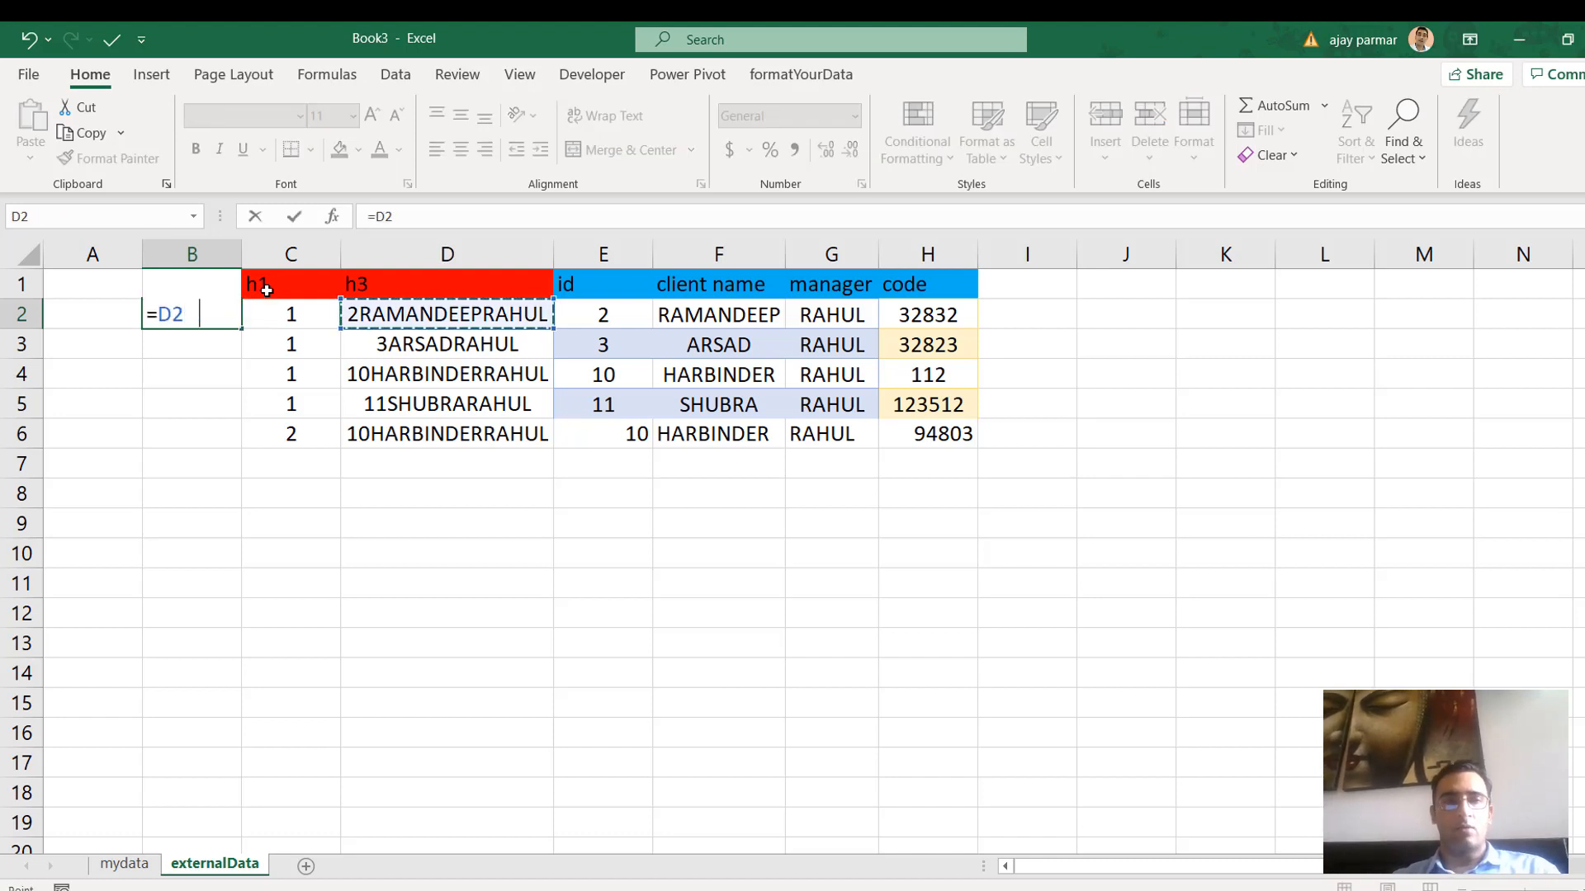
{"action": "type", "text": "&"}
{"action": "key", "text": "Right"}
{"action": "key", "text": "ctrl+Return"}
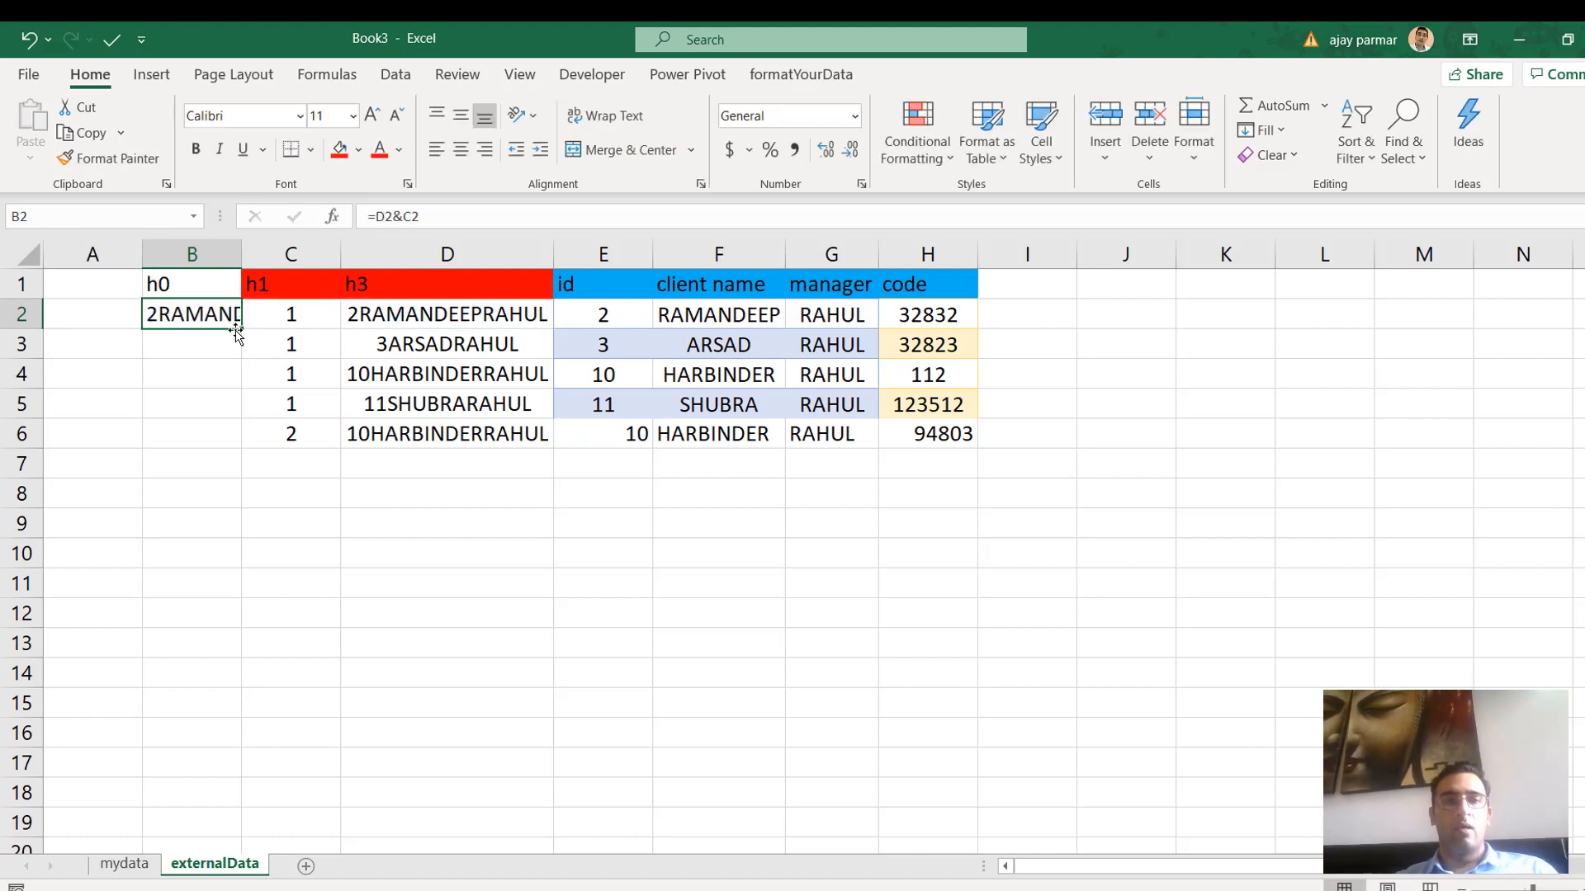
{"action": "left_click_drag", "start_coordinate": [244, 327], "coordinate": [241, 449]}
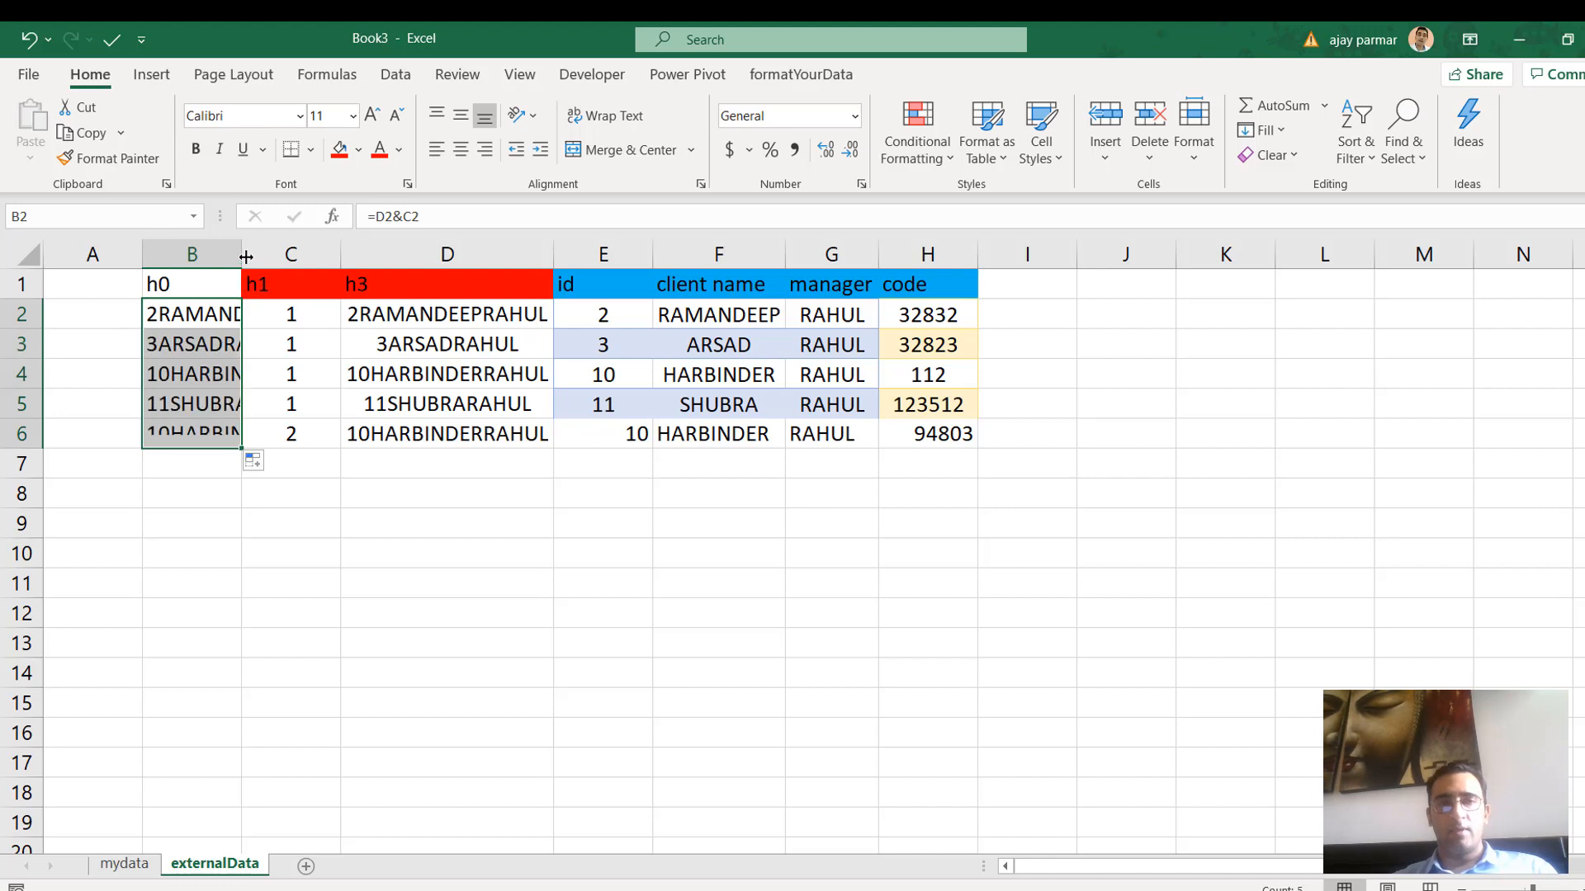
Widen column B to fit the full keys and give the h0 header in B1 a red fill
{"action": "left_click_drag", "start_coordinate": [363, 265], "coordinate": [451, 276]}
{"action": "left_click", "coordinate": [623, 345]}
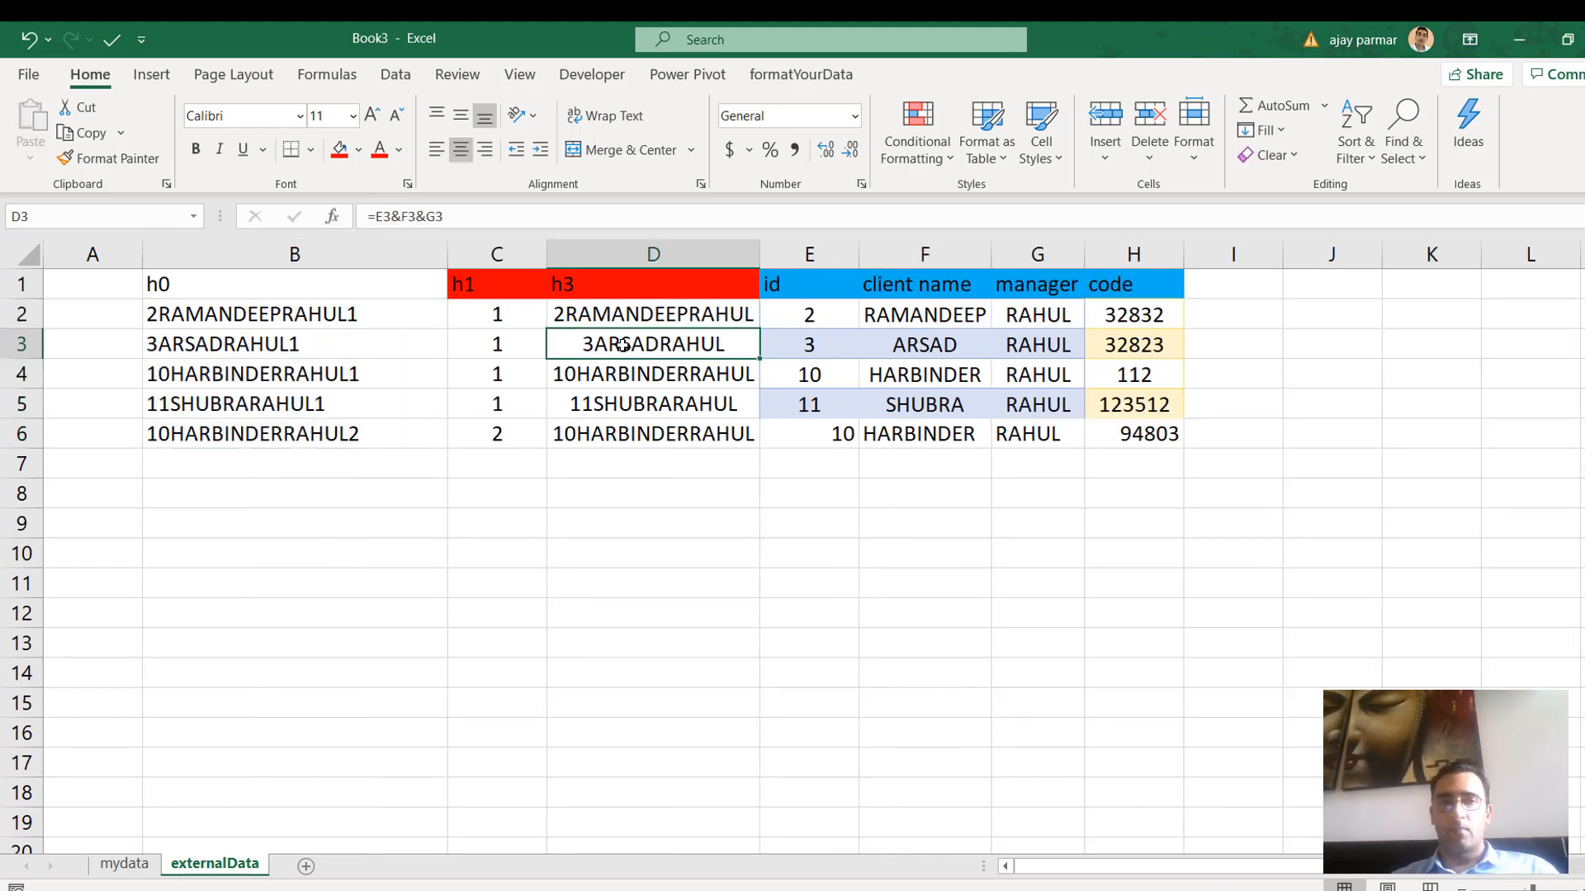
{"action": "left_click", "coordinate": [322, 292]}
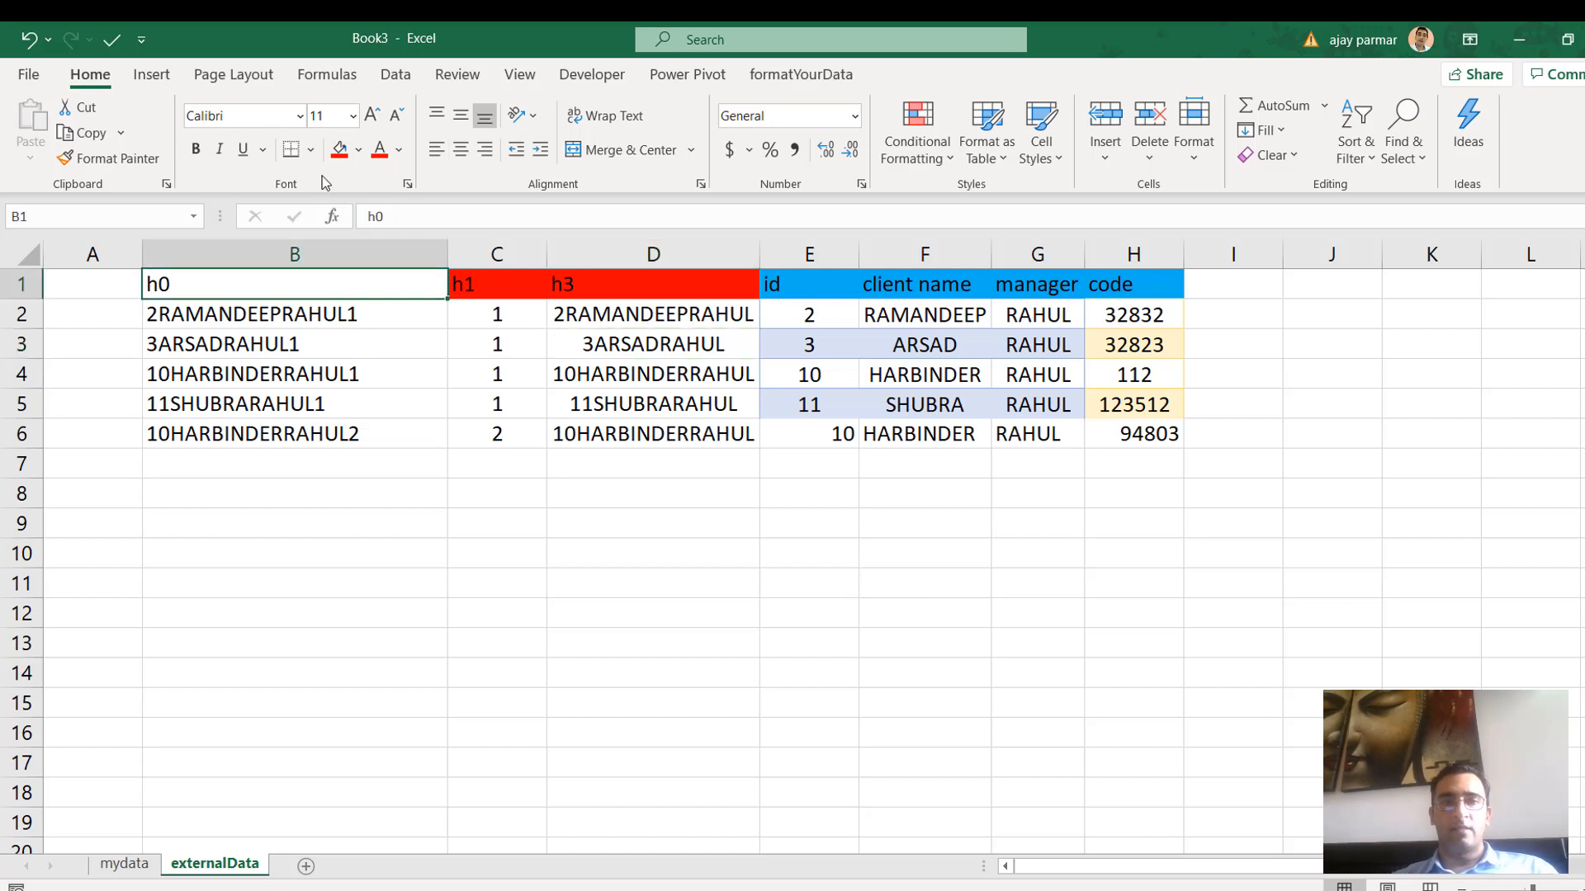
{"action": "left_click", "coordinate": [339, 150]}
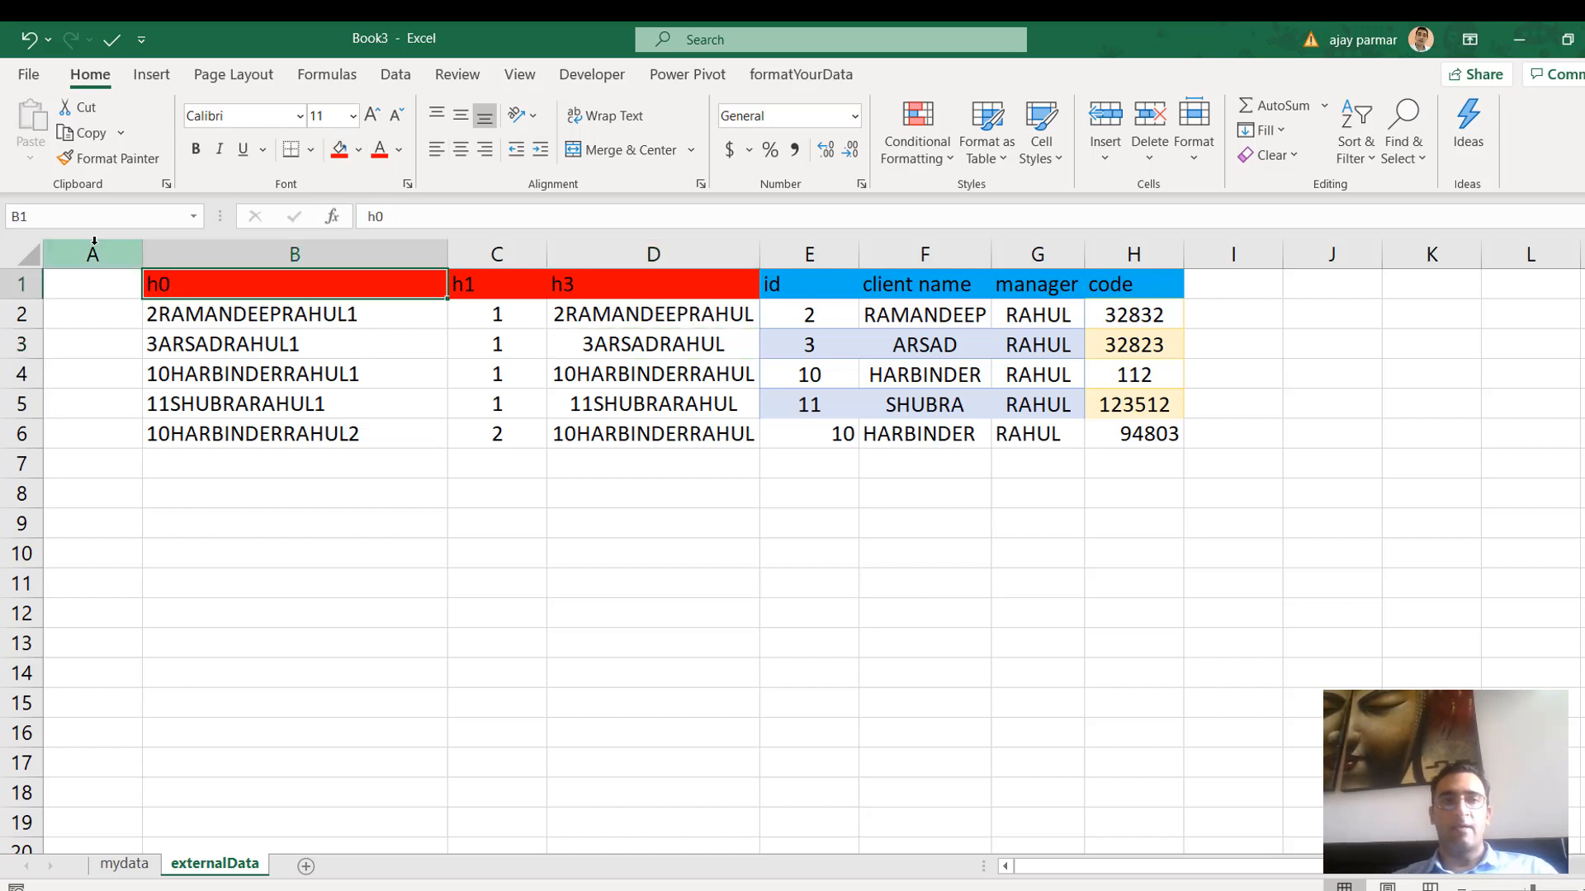
Hide the empty column A in externalData
{"action": "left_click", "coordinate": [94, 252]}
{"action": "right_click", "coordinate": [95, 249]}
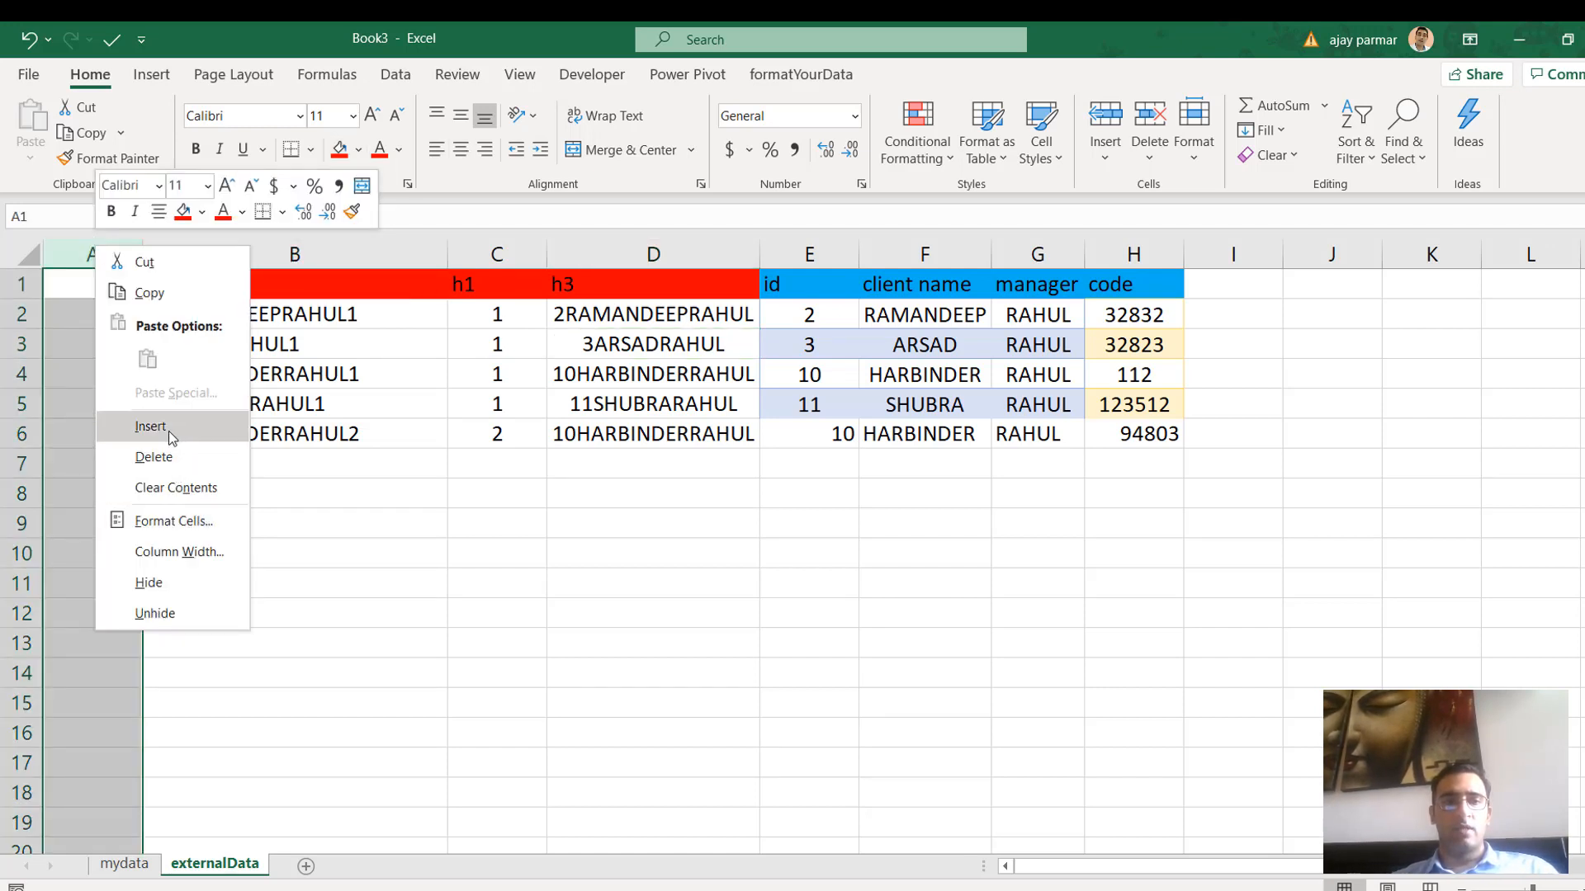
{"action": "left_click", "coordinate": [189, 585]}
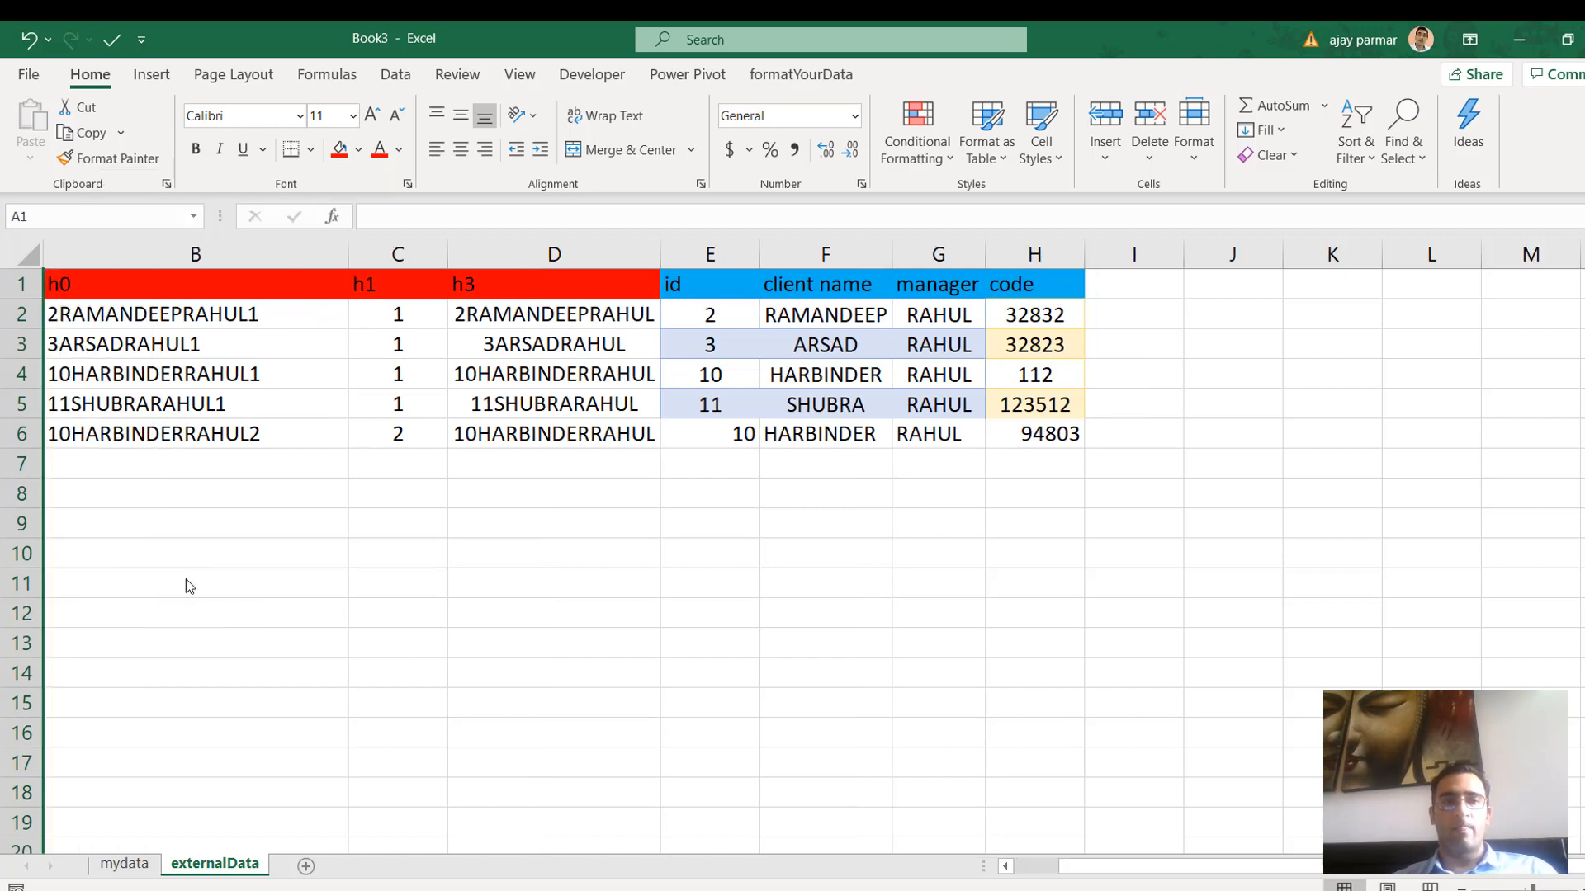
Make the externalData records in E2:H7 bold
{"action": "left_click", "coordinate": [162, 321]}
{"action": "left_click", "coordinate": [731, 314]}
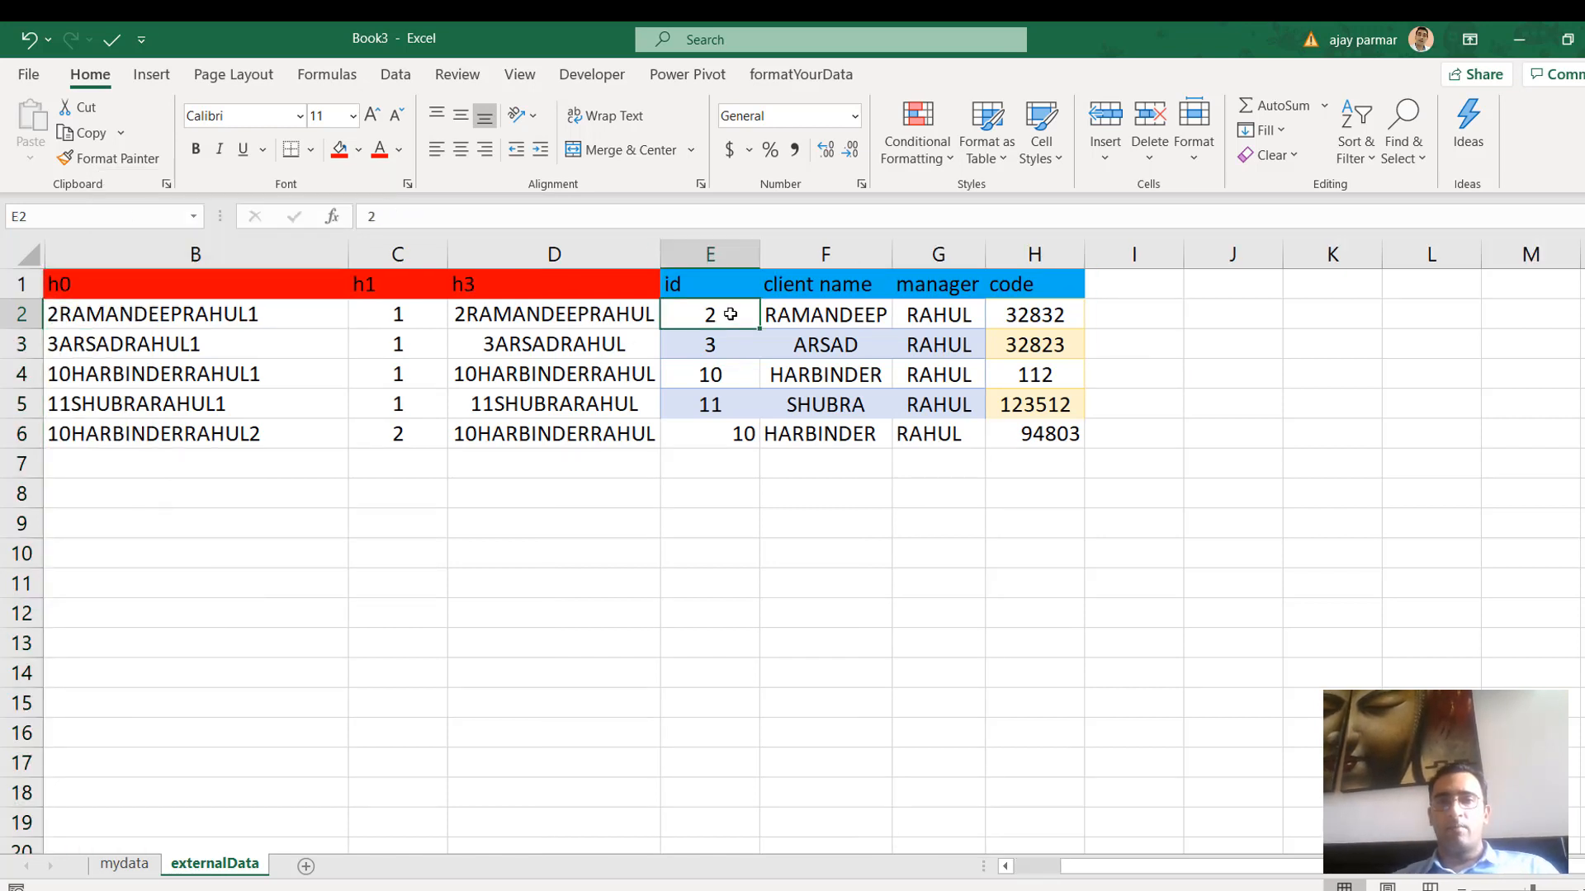
{"action": "left_click", "coordinate": [1036, 459], "text": "shift"}
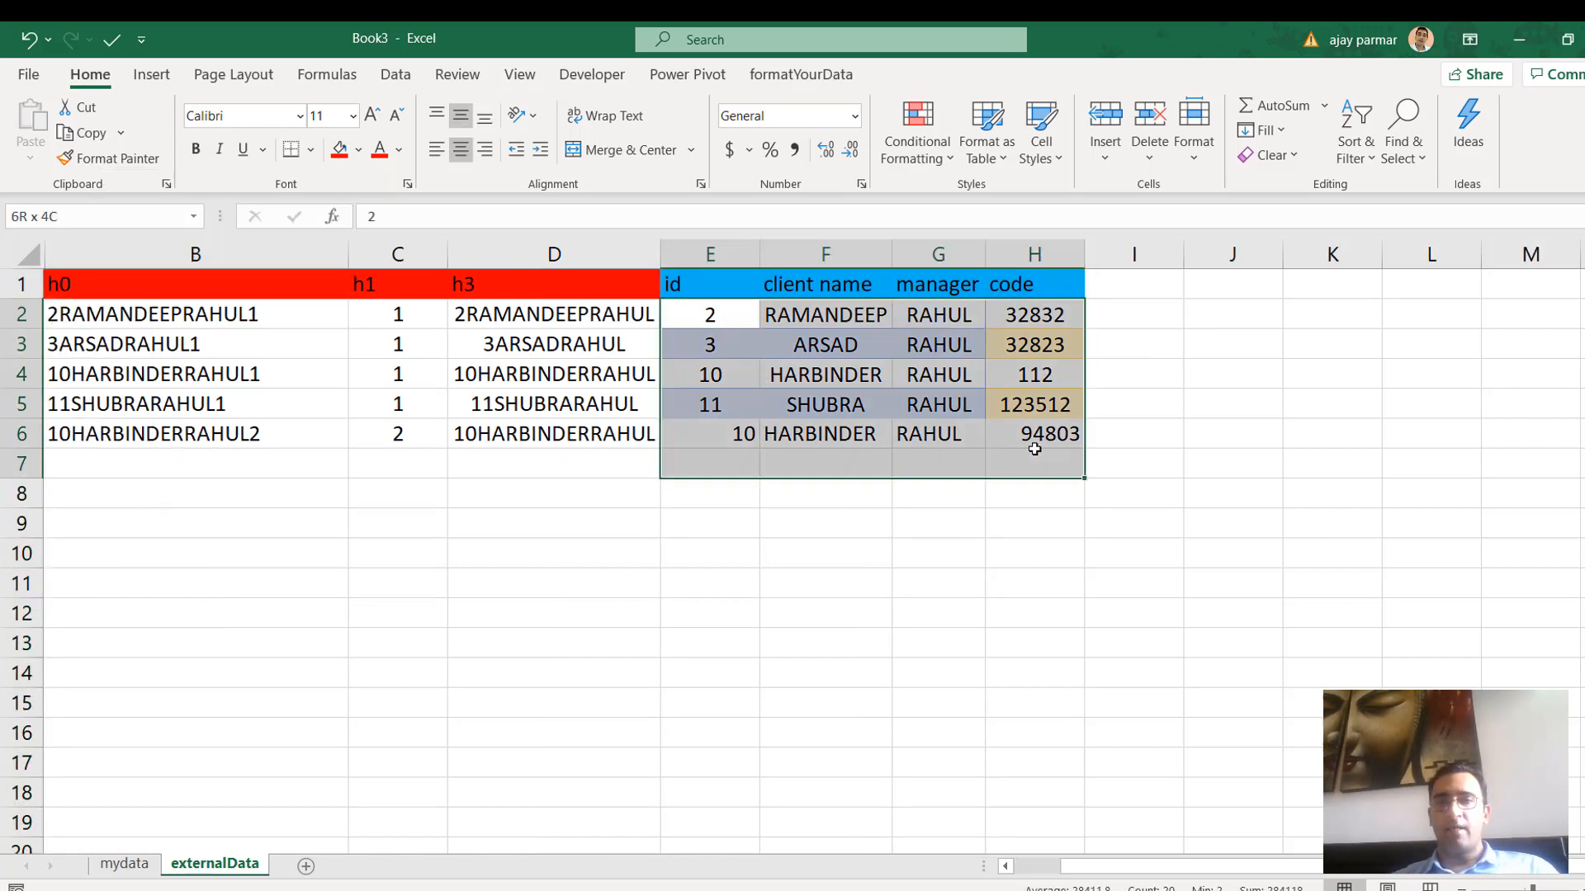
{"action": "left_click", "coordinate": [196, 149]}
{"action": "left_click", "coordinate": [150, 312]}
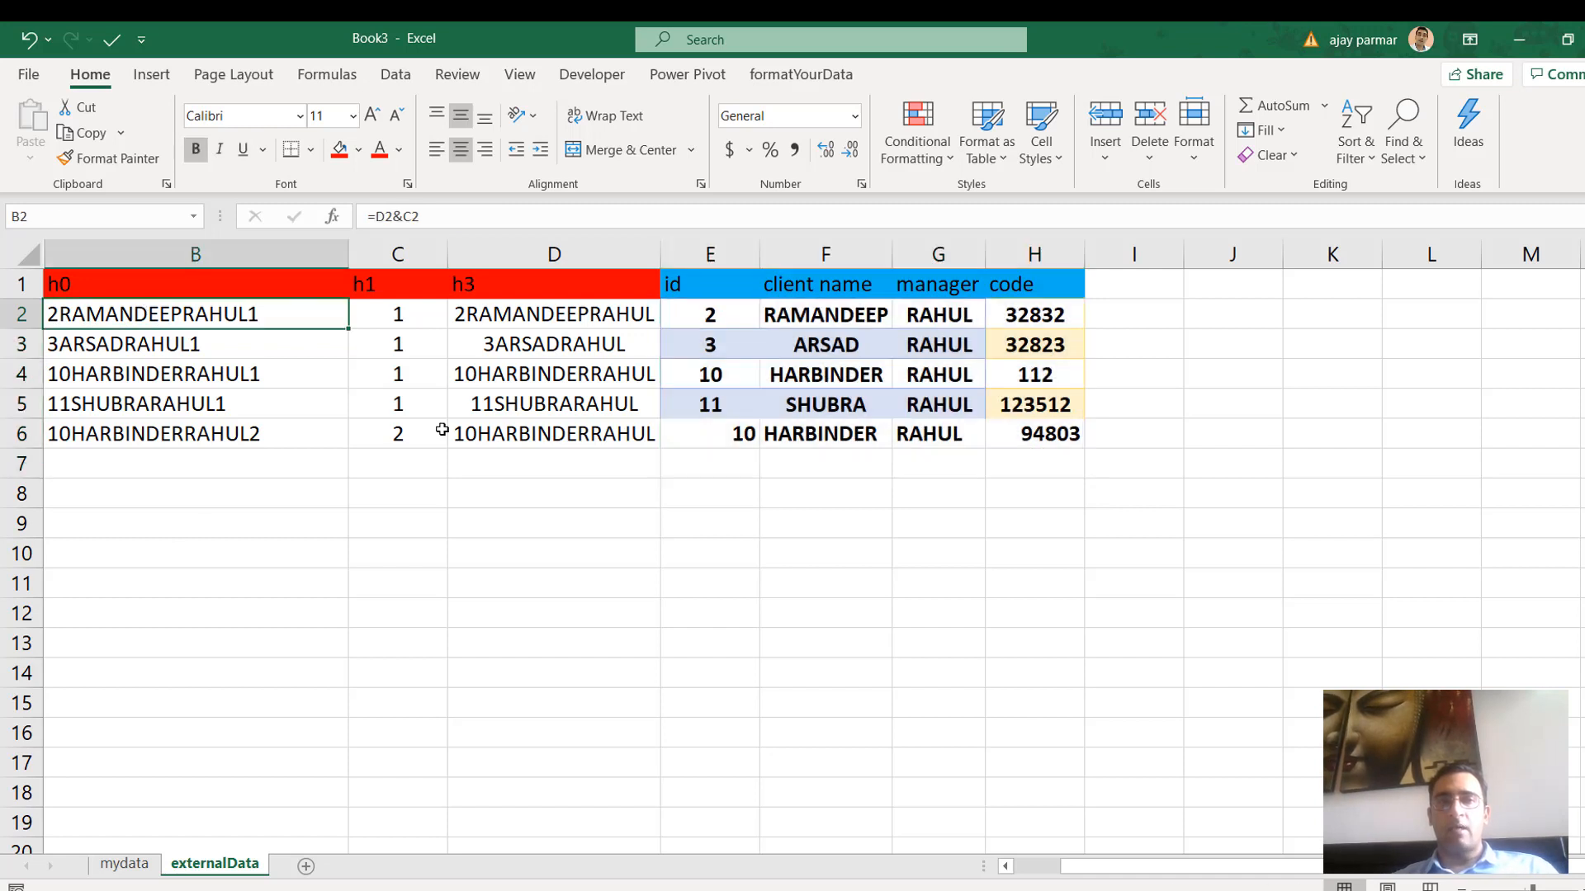
{"action": "left_click", "coordinate": [442, 430], "text": "shift"}
{"action": "left_click", "coordinate": [568, 425], "text": "shift"}
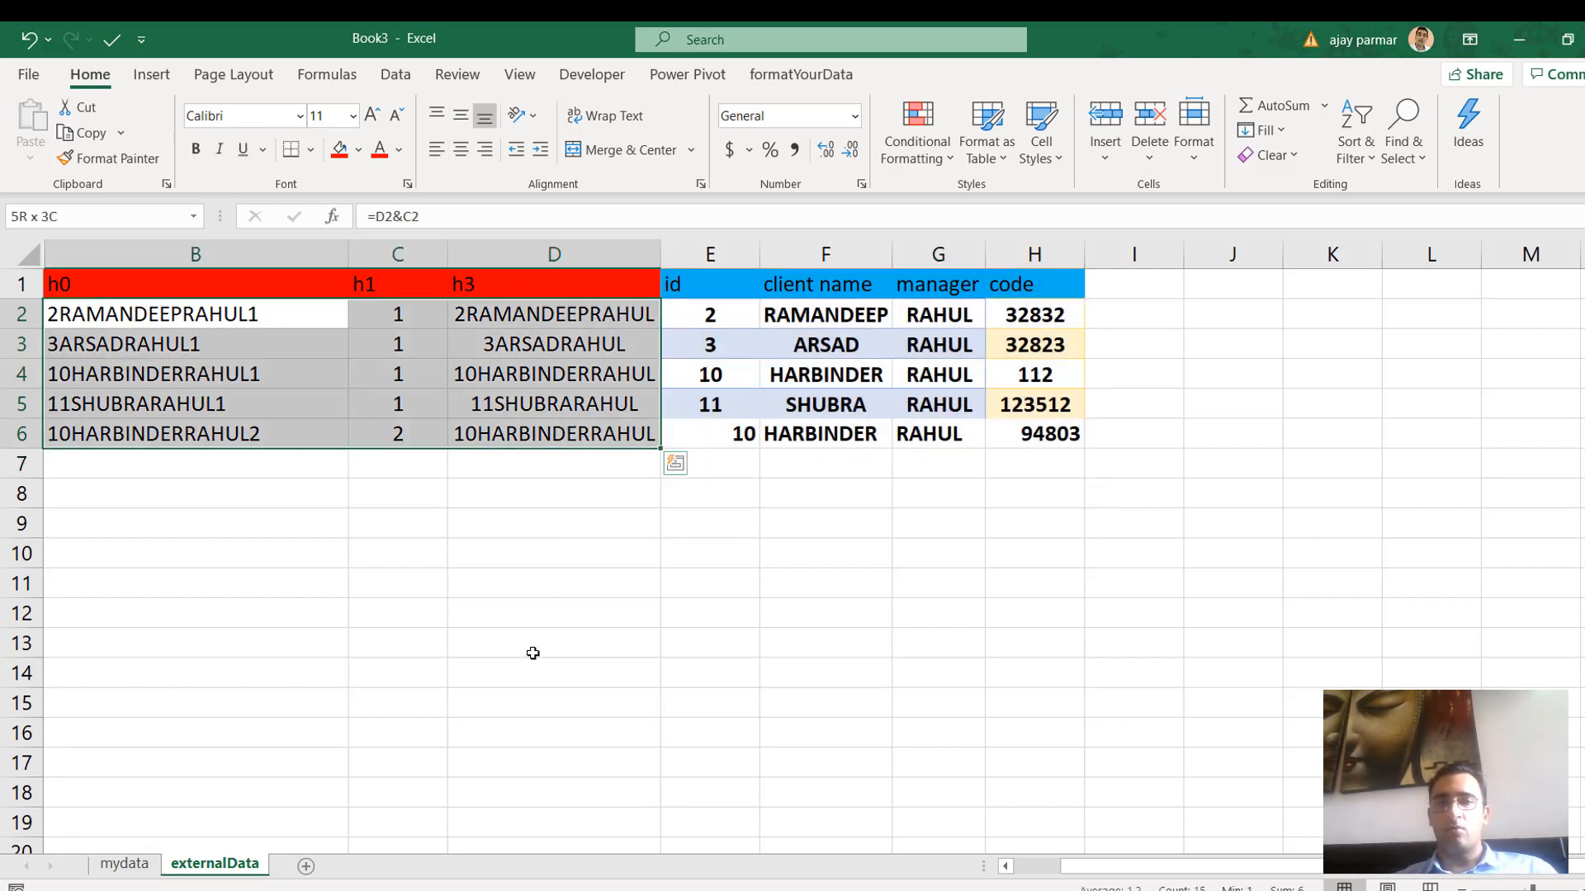
{"action": "left_click", "coordinate": [530, 652], "text": "shift"}
Start a VLOOKUP formula in H2 of the mydata sheet with B2 as the lookup value
{"action": "left_click", "coordinate": [124, 864]}
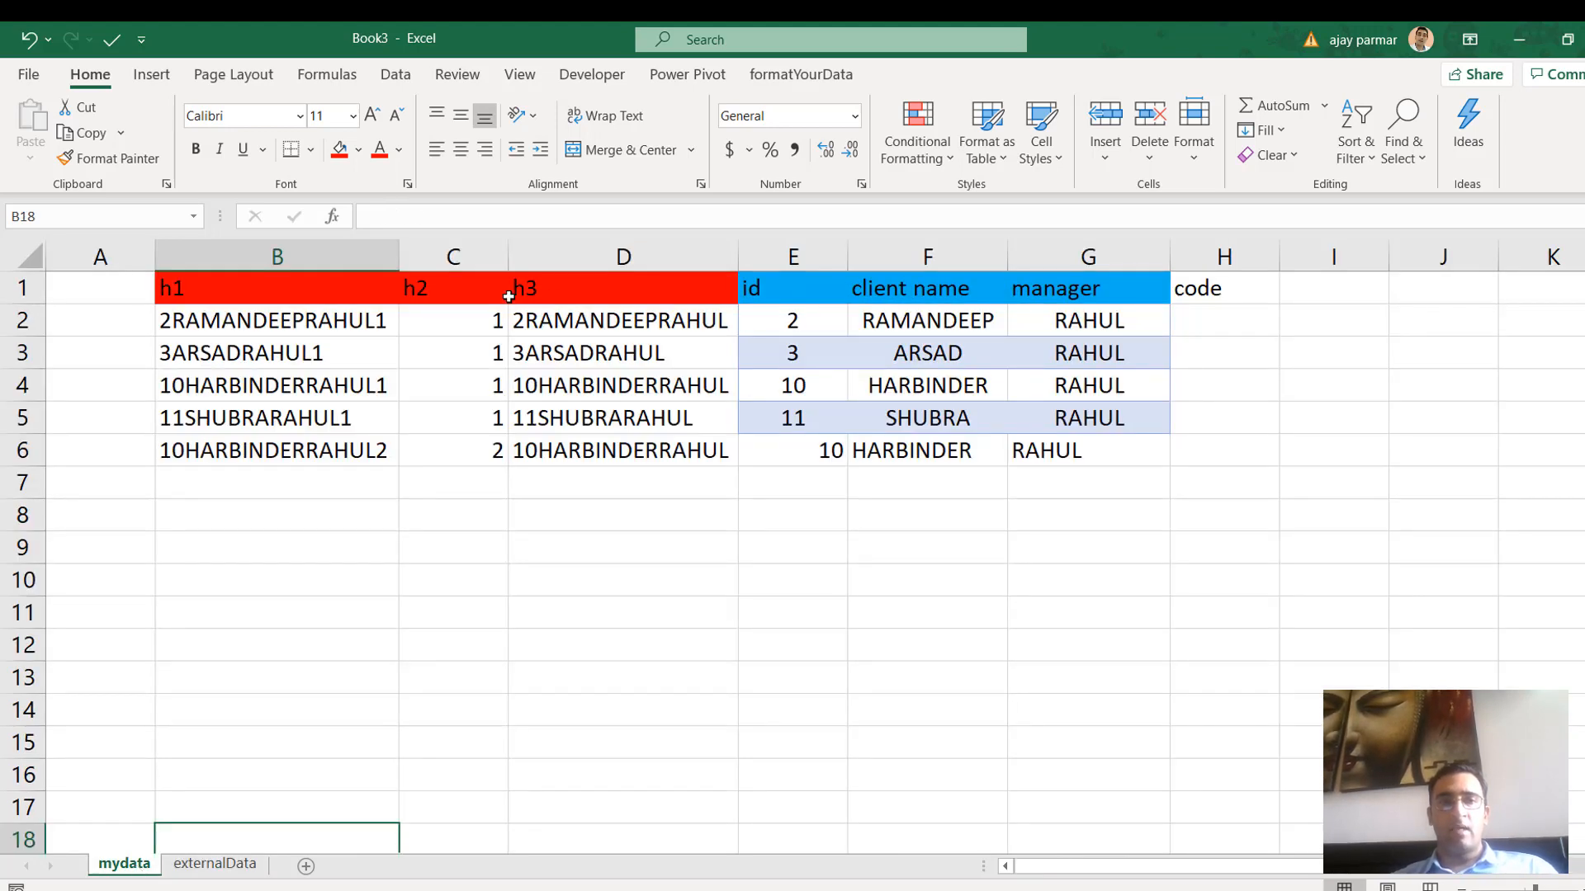
{"action": "left_click", "coordinate": [1210, 317]}
{"action": "type", "text": "=vl"}
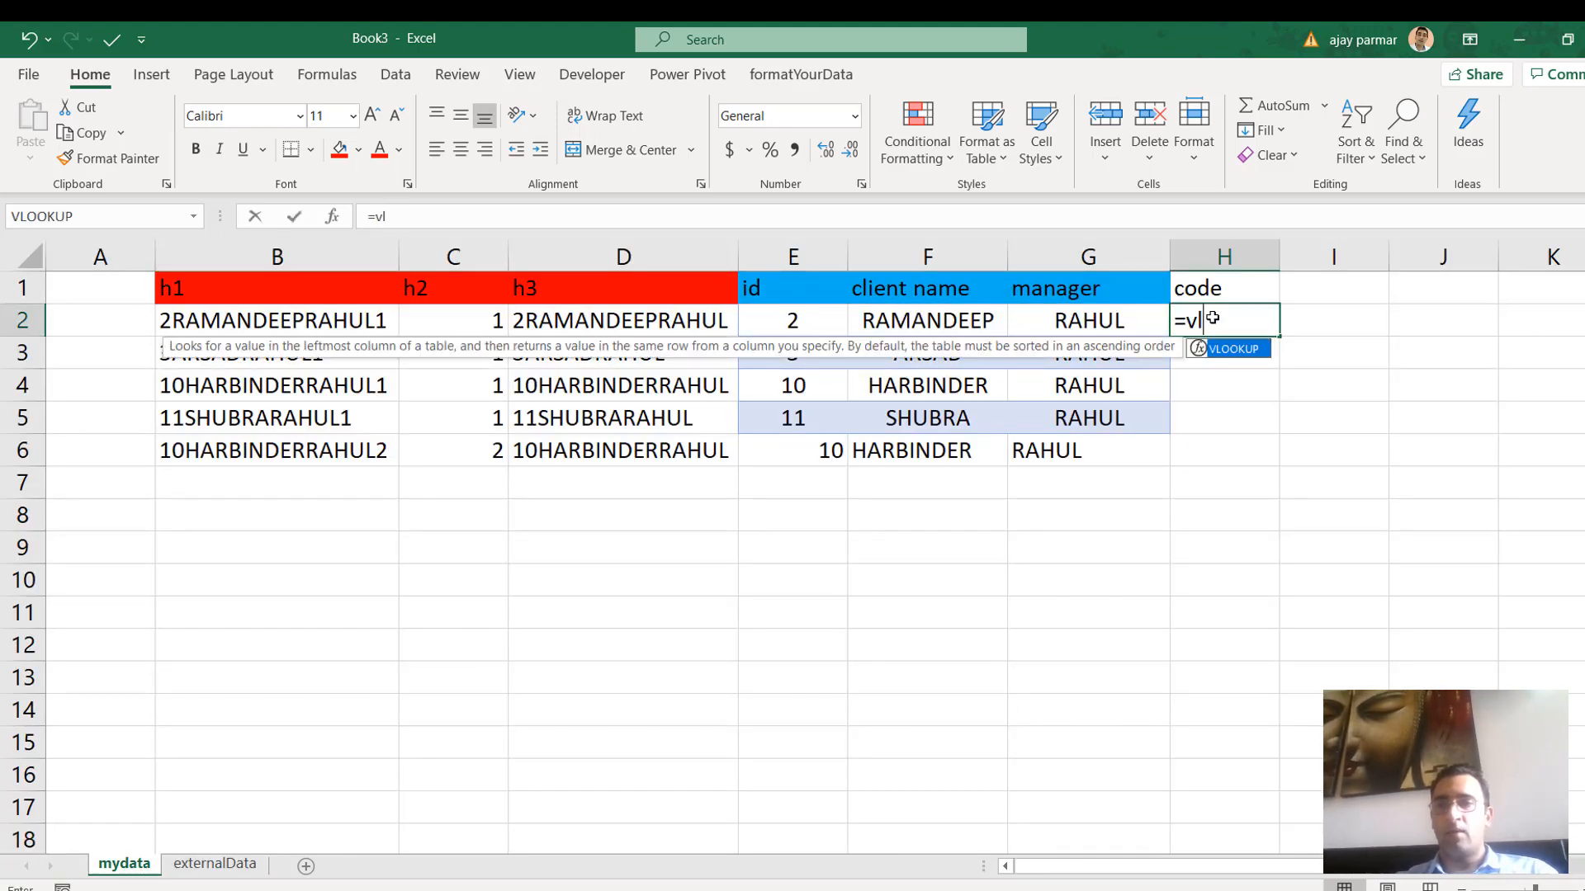
{"action": "key", "text": "Tab"}
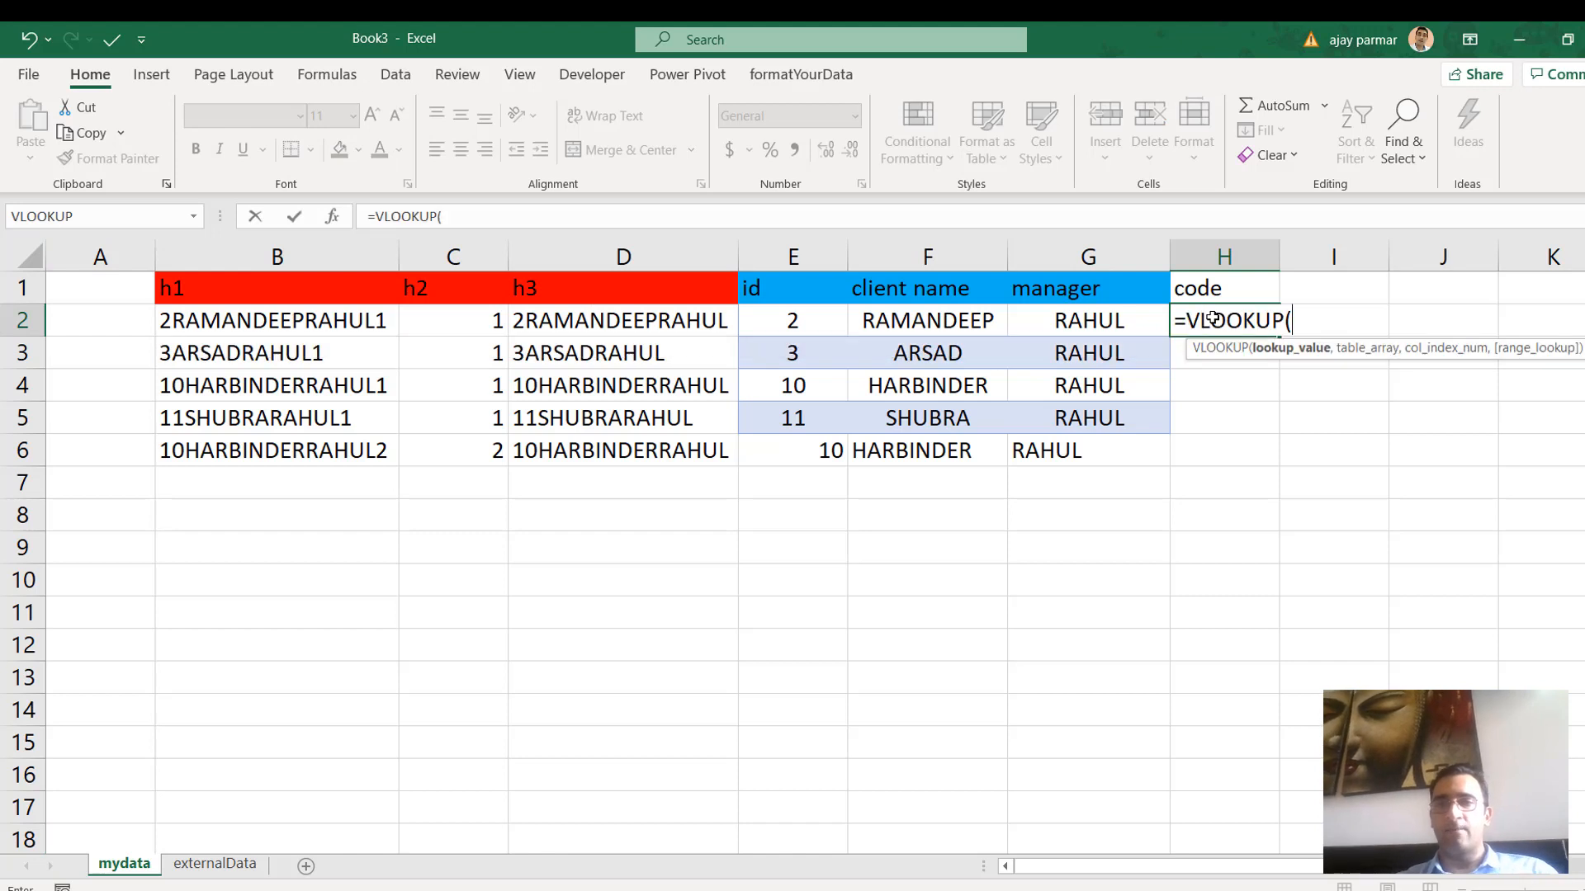
{"action": "left_click", "coordinate": [324, 320]}
{"action": "type", "text": ","}
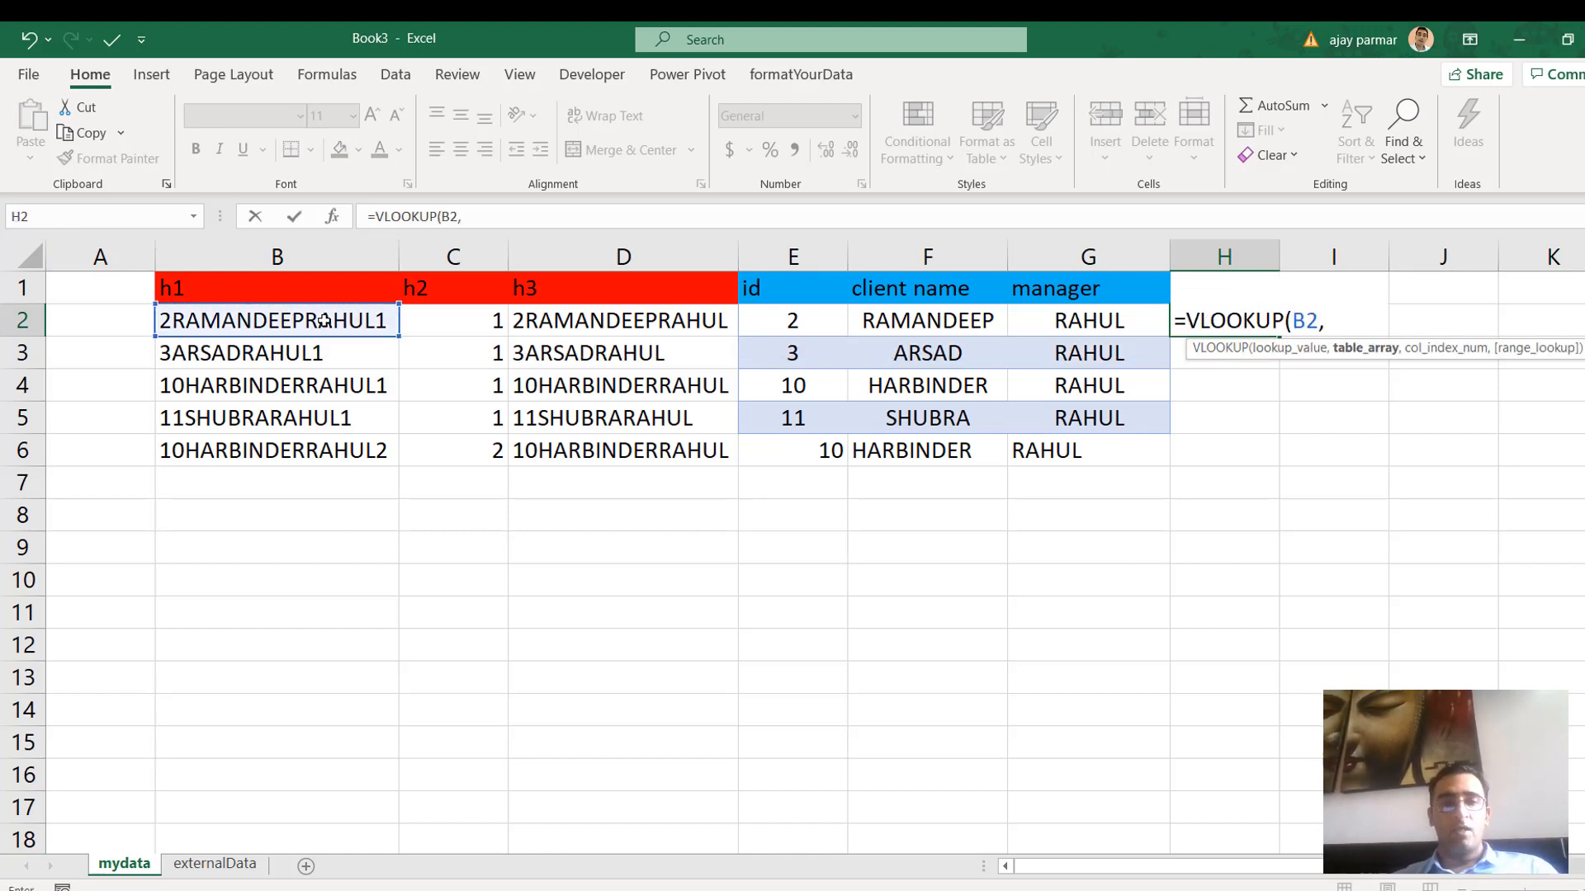
Complete the VLOOKUP with table array externalData!B:H, column index 7 and range lookup 0, and fill it down to H6
{"action": "left_click", "coordinate": [213, 863]}
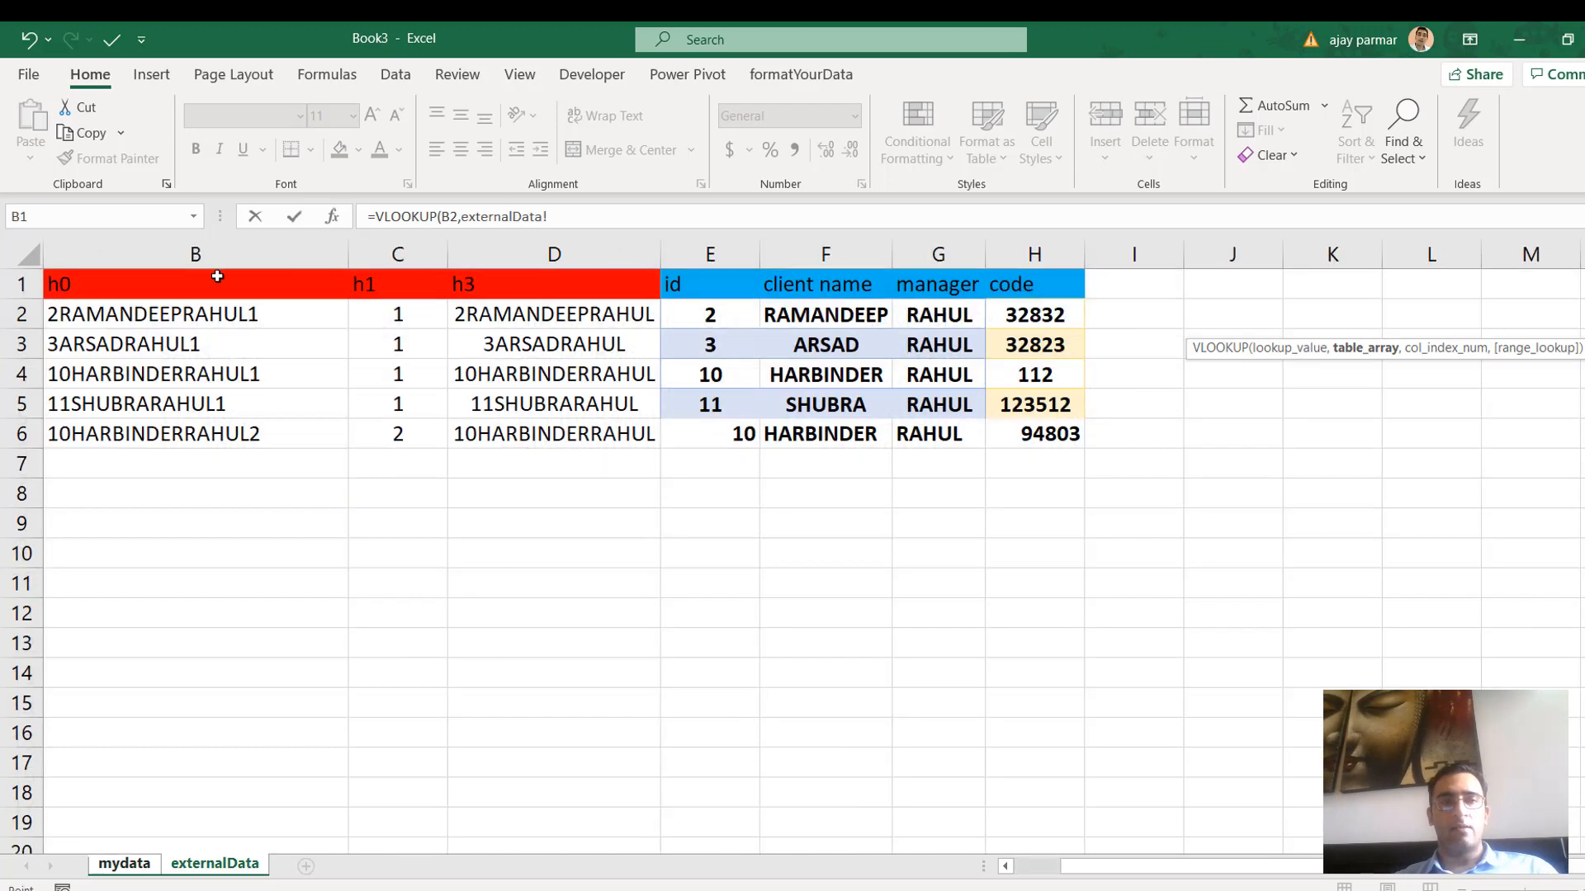
{"action": "left_click", "coordinate": [201, 254]}
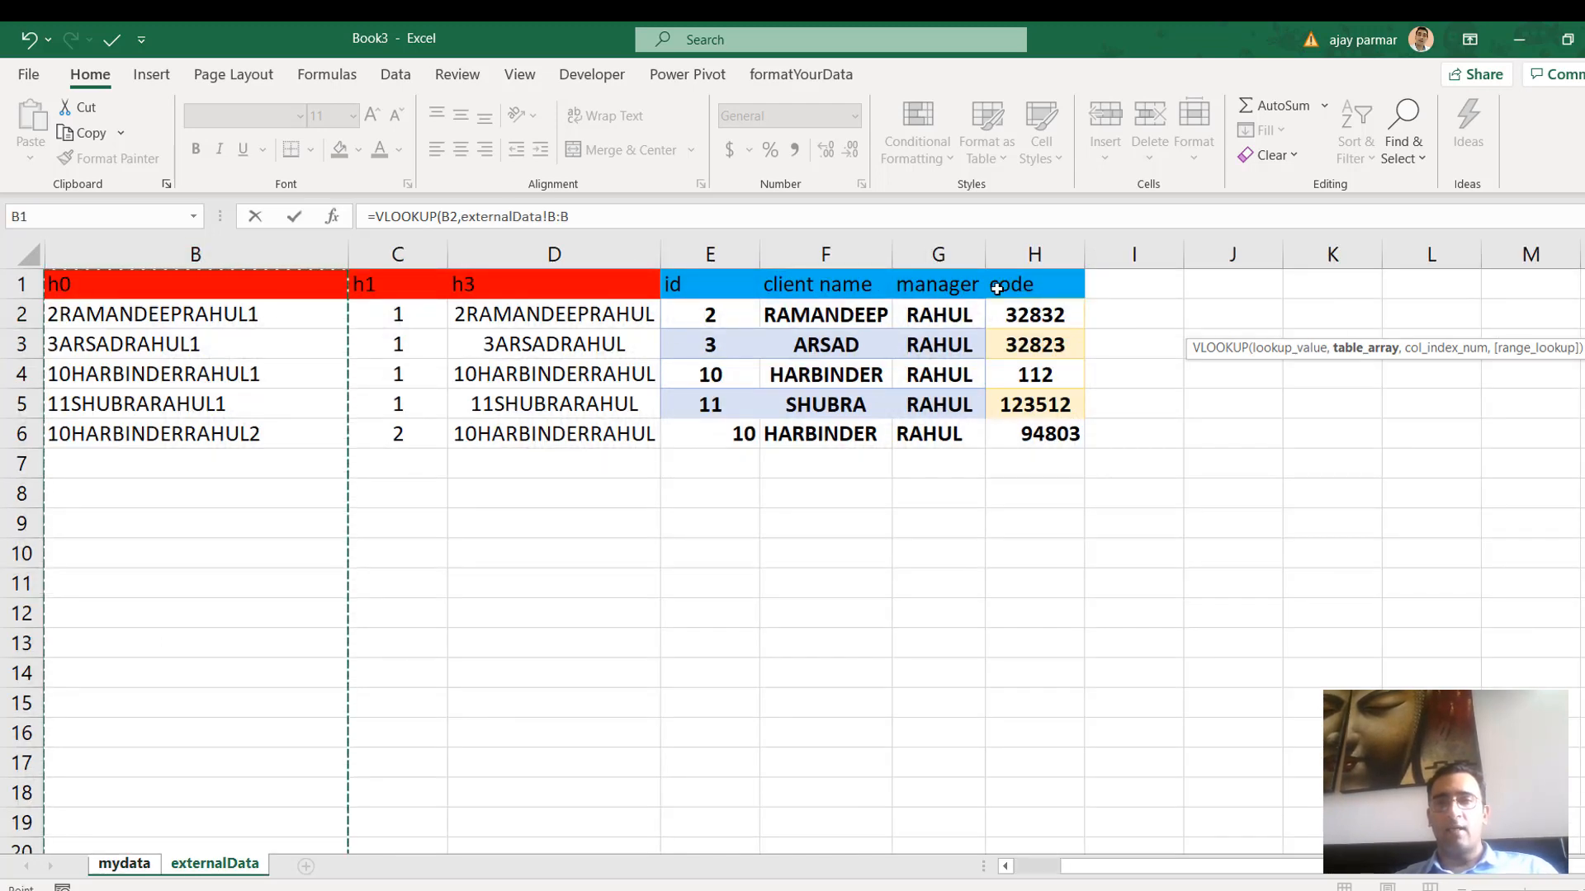
{"action": "left_click", "coordinate": [1053, 257], "text": "shift"}
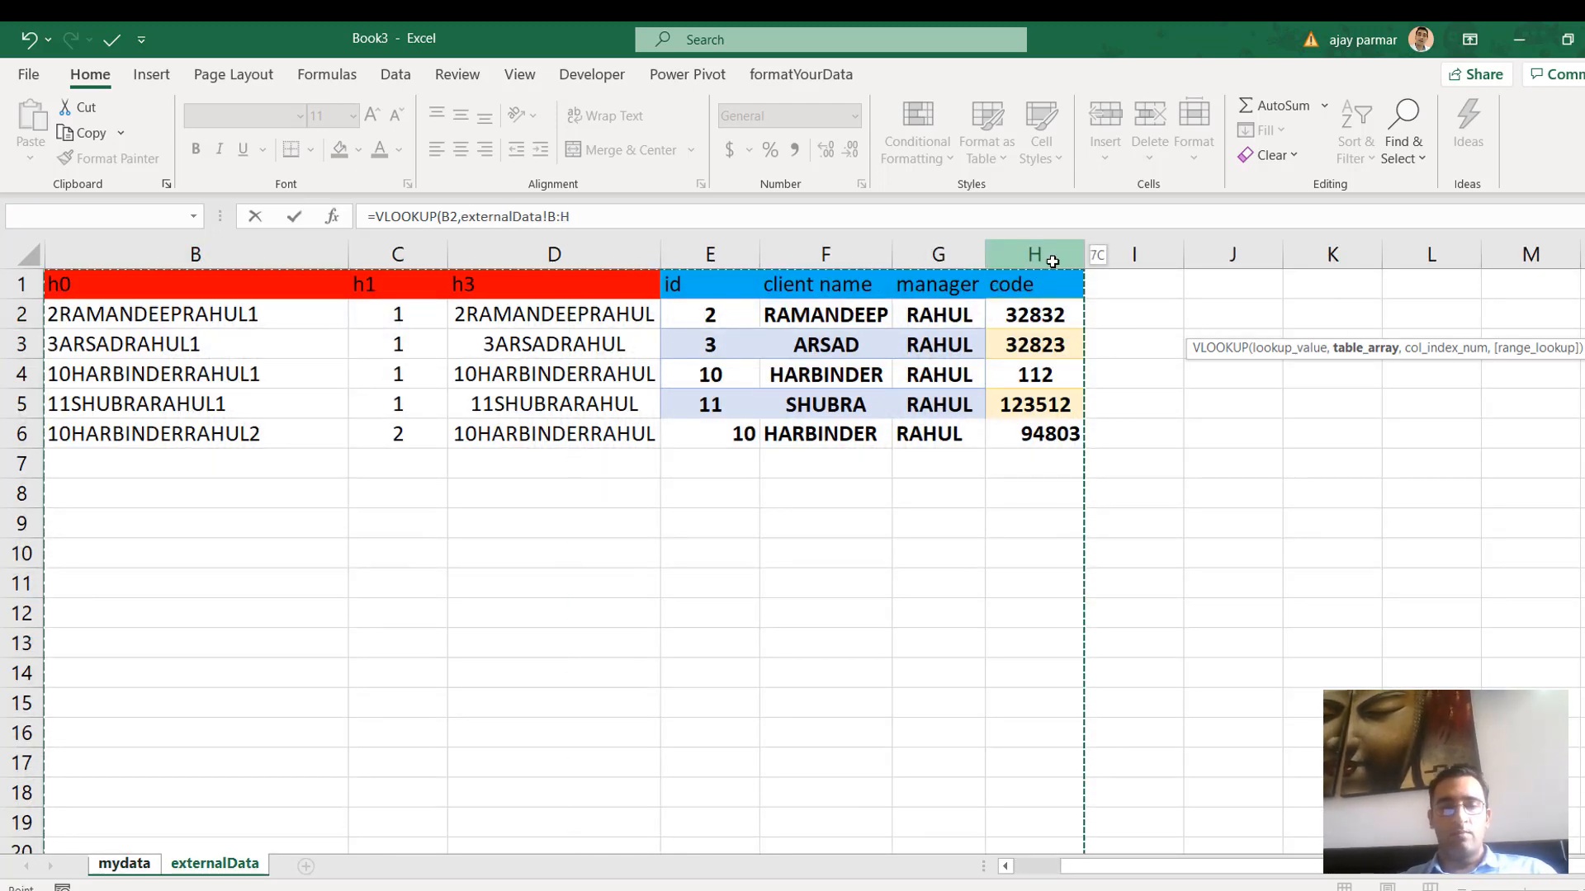
{"action": "type", "text": ",7,0"}
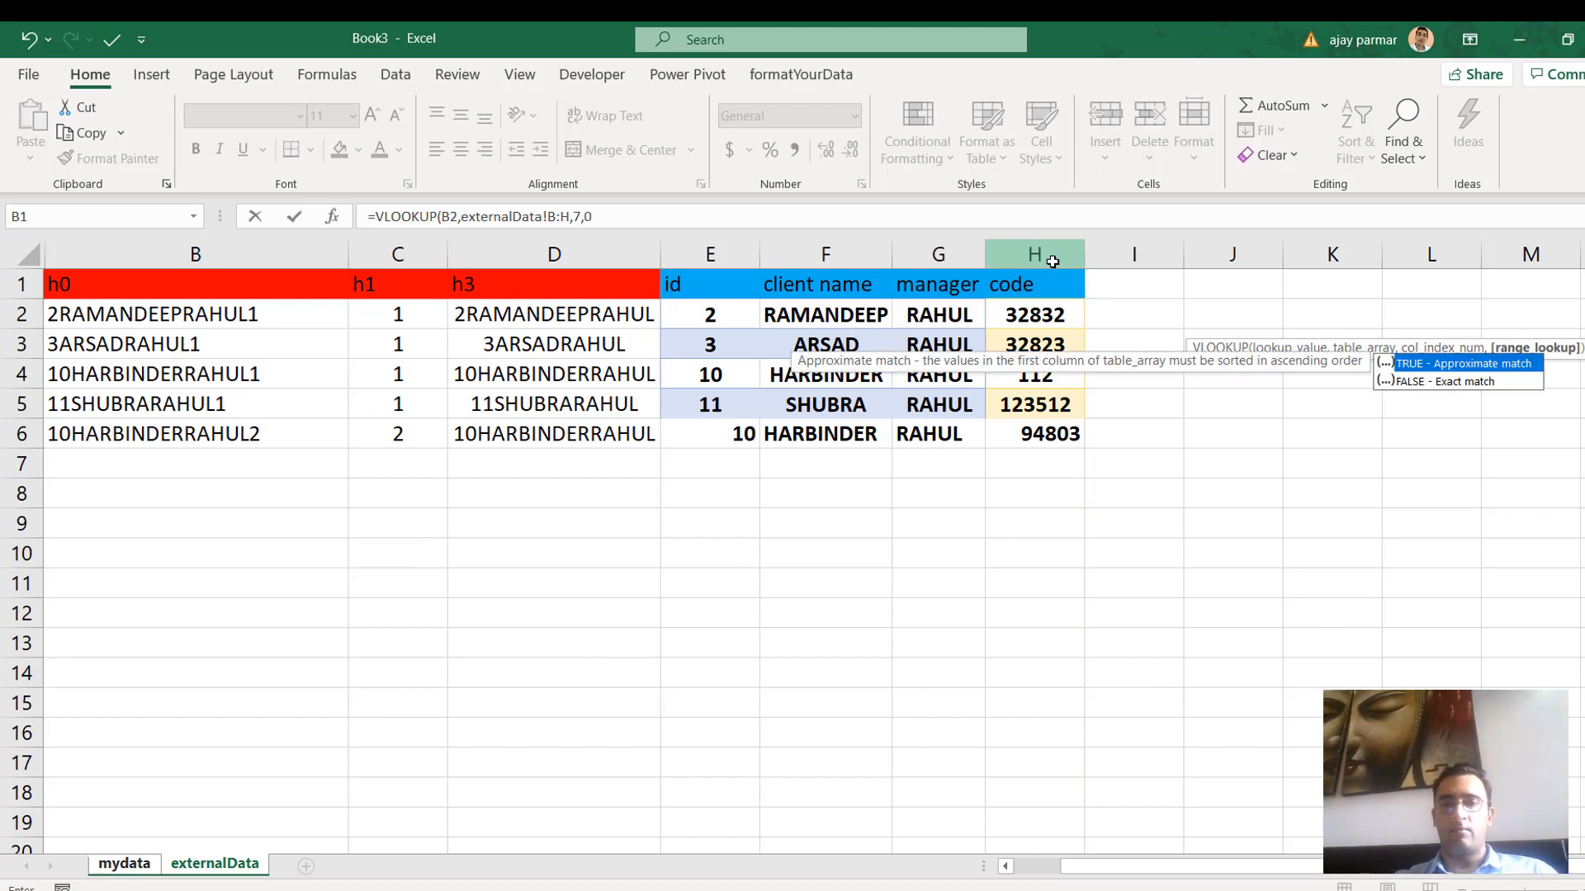
{"action": "type", "text": ")"}
{"action": "key", "text": "Return"}
{"action": "key", "text": "Up"}
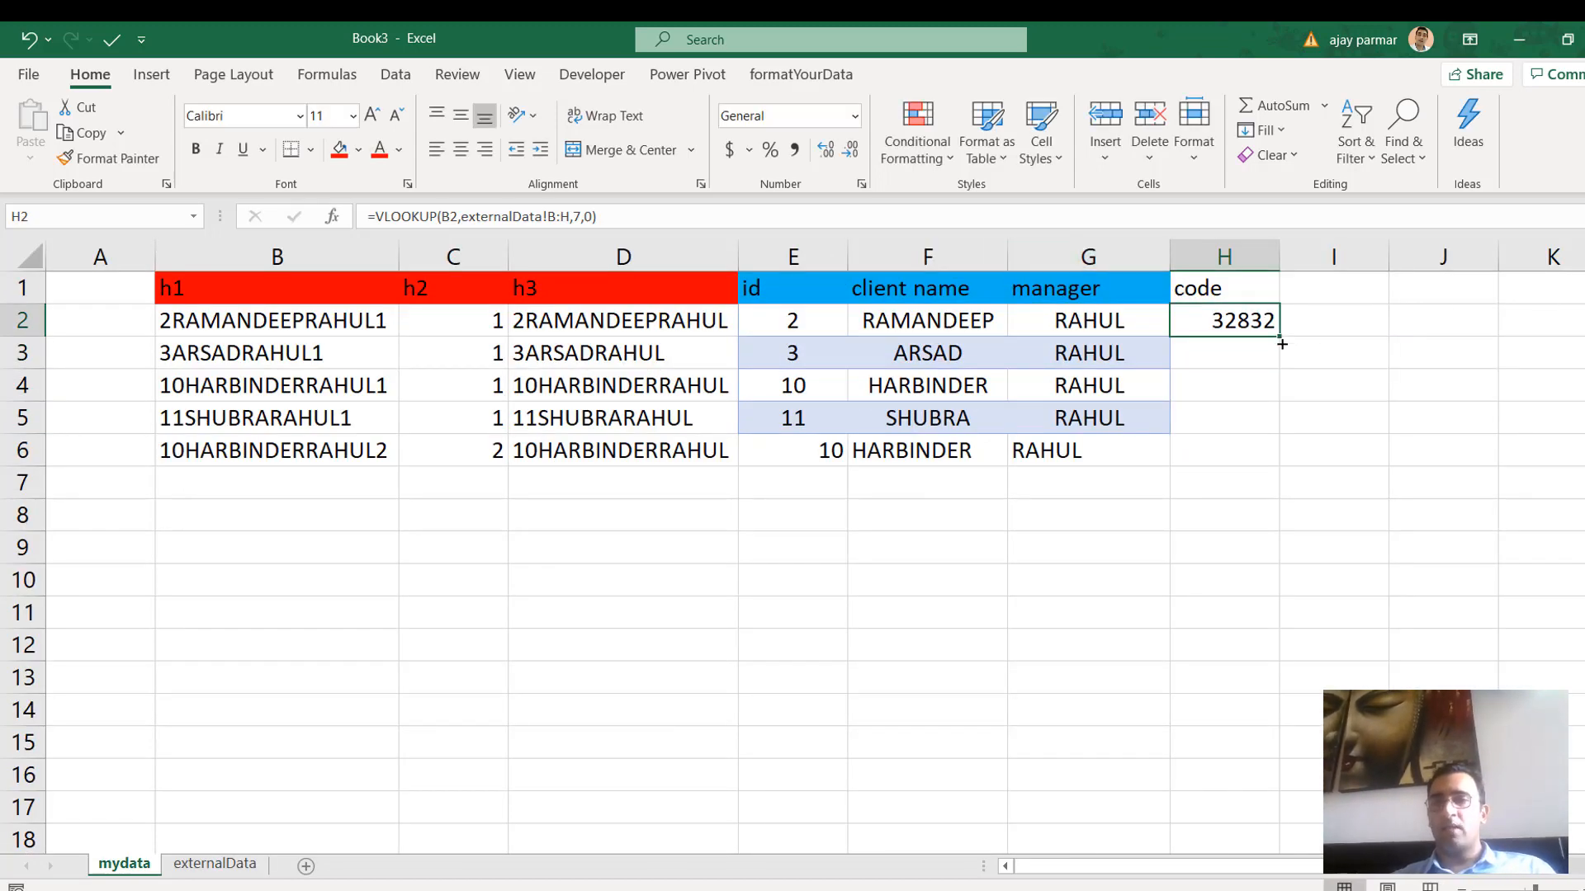
{"action": "left_click_drag", "start_coordinate": [1281, 344], "coordinate": [1275, 462]}
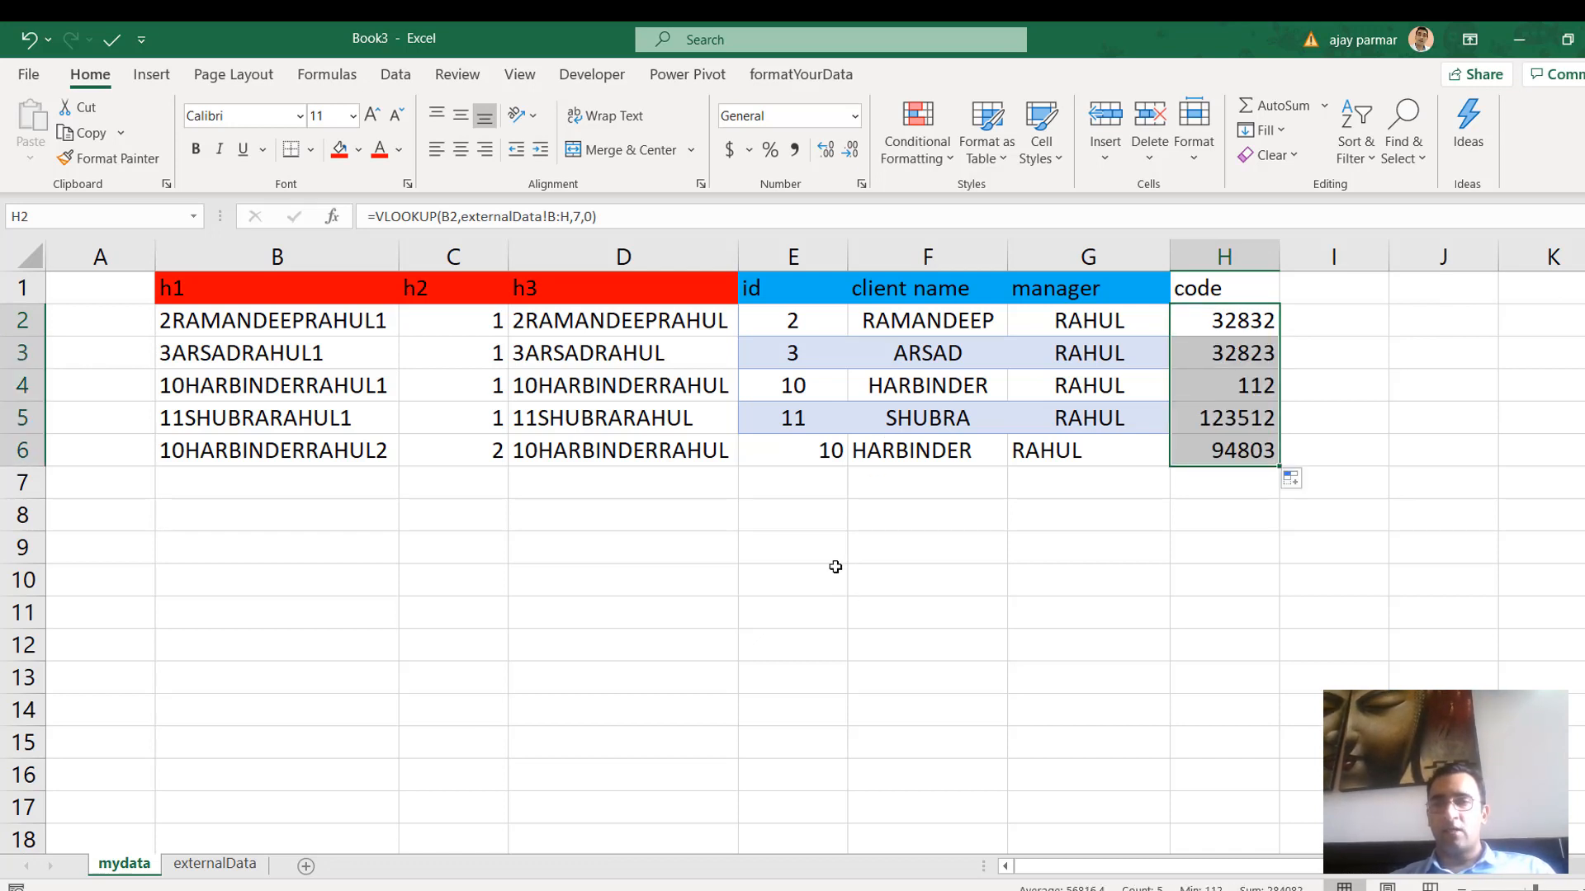
Try extending the code lookup formula down to H15 and undo that fill
{"action": "left_click_drag", "start_coordinate": [1278, 467], "coordinate": [1277, 762]}
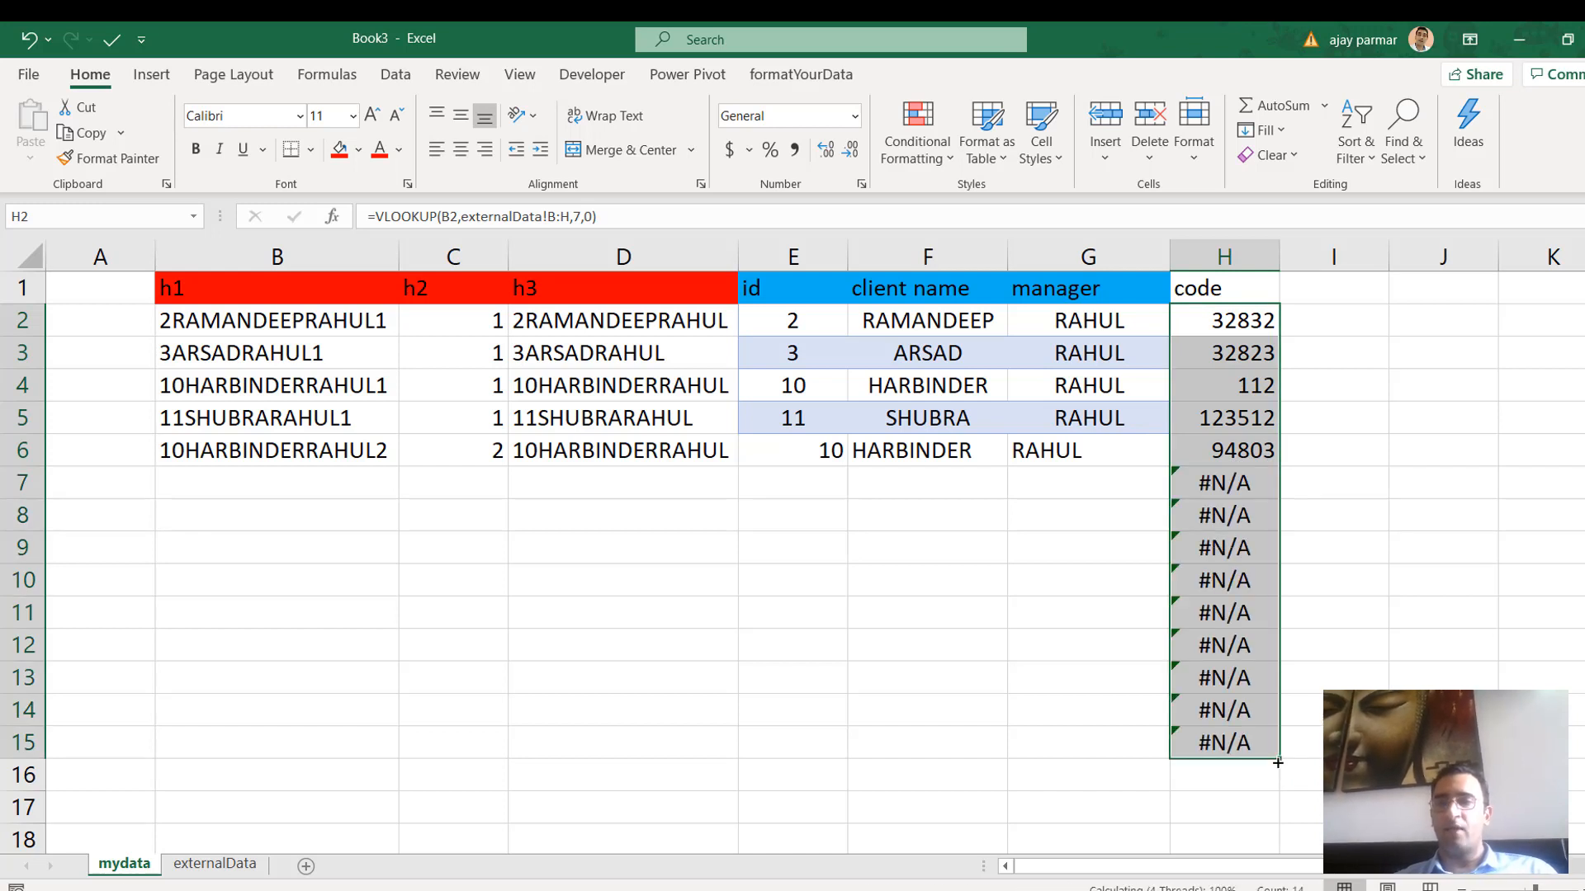
{"action": "key", "text": "ctrl+z"}
Clear the records in E2:G6 of mydata as a test and undo the deletion
{"action": "left_click", "coordinate": [810, 331]}
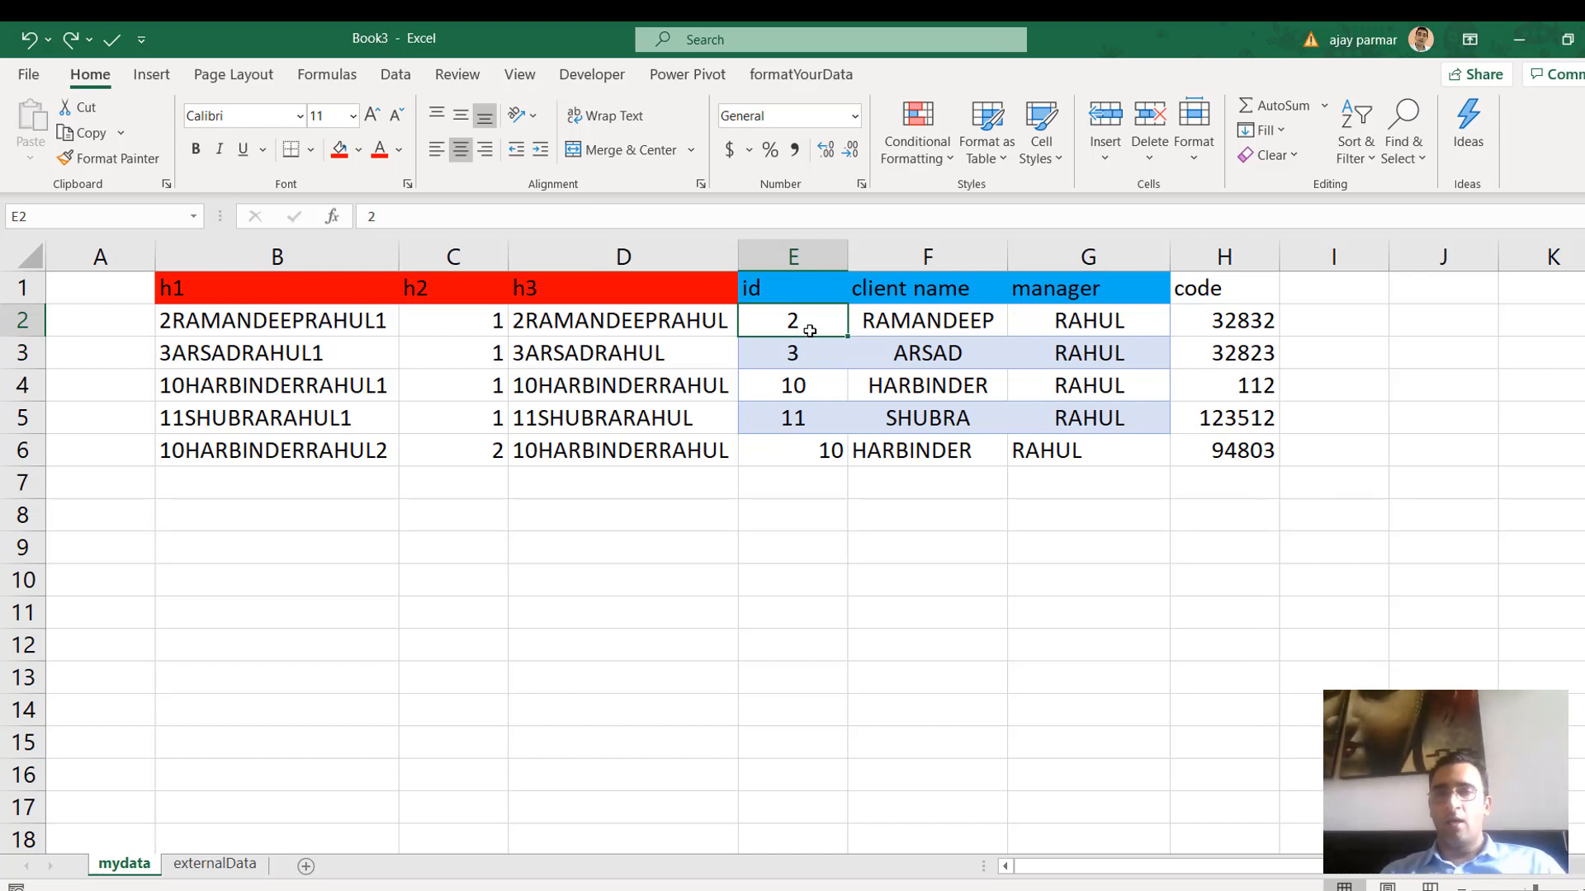
{"action": "key", "text": "shift+Right"}
{"action": "key", "text": "shift+Right"}
{"action": "key", "text": "ctrl+shift+Down"}
{"action": "key", "text": "Delete"}
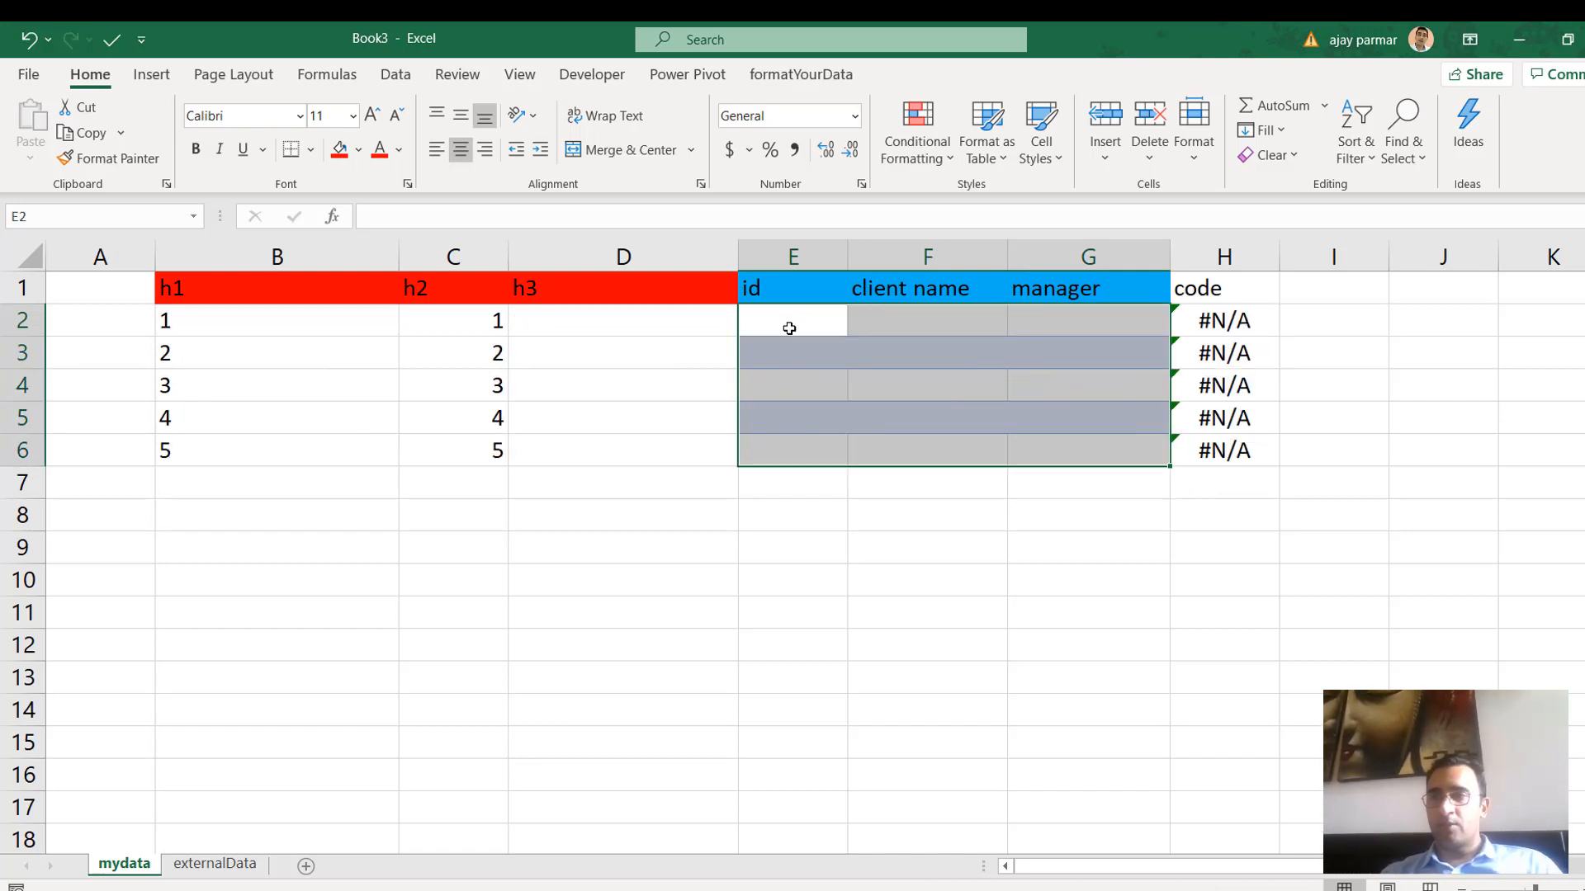
{"action": "key", "text": "ctrl+z"}
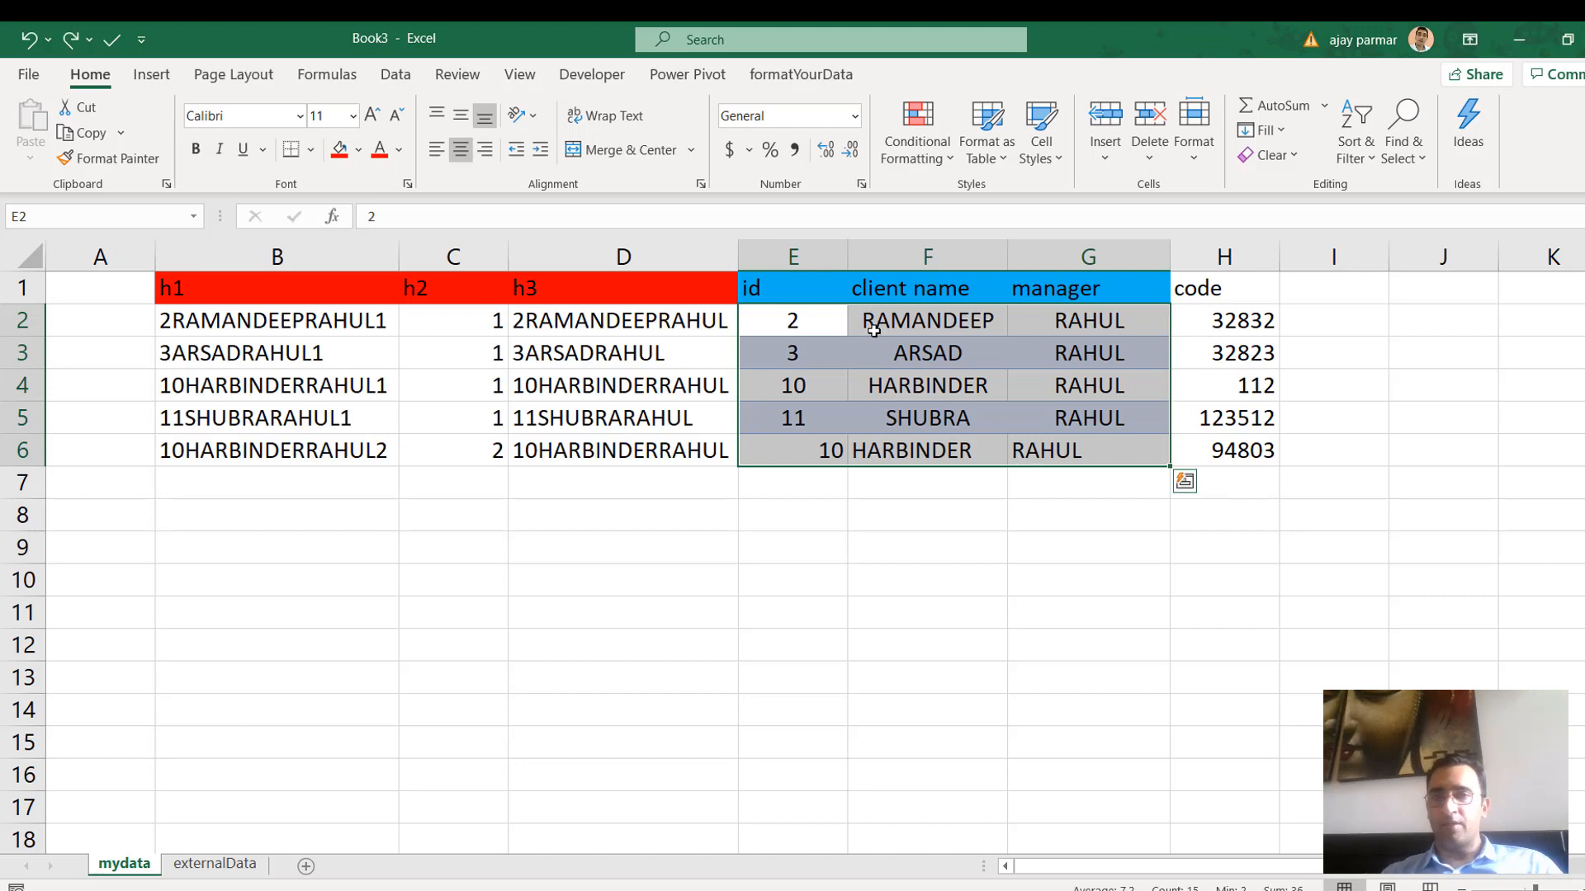
Clear the records in E2:H7 of externalData as a test and undo the deletion
{"action": "left_click", "coordinate": [196, 866]}
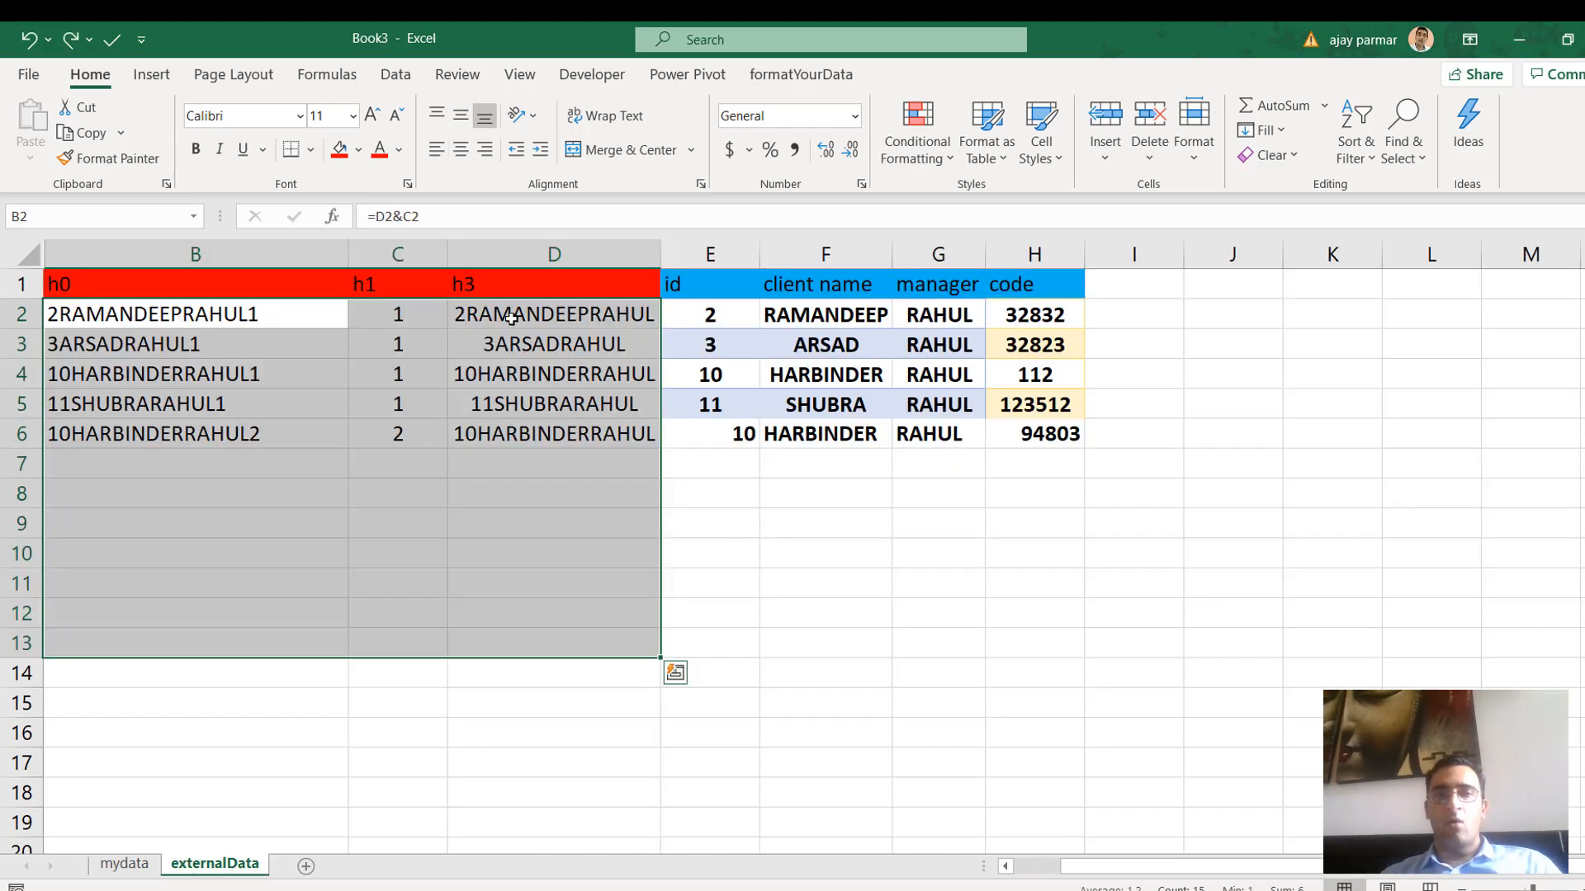
{"action": "left_click", "coordinate": [717, 319]}
{"action": "left_click", "coordinate": [1026, 453], "text": "shift"}
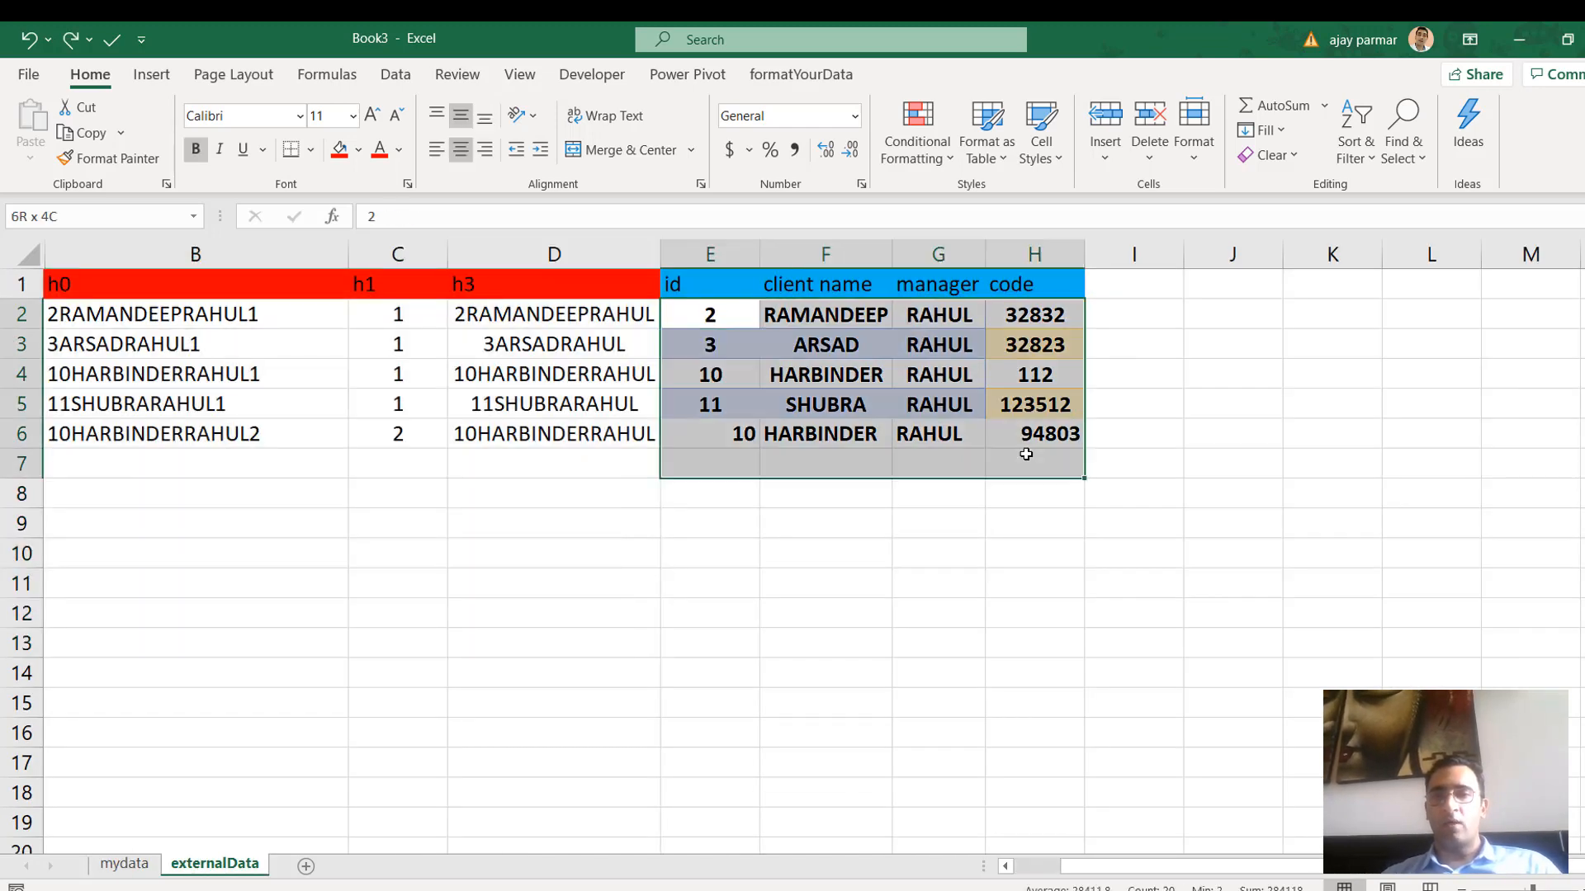
{"action": "key", "text": "Delete"}
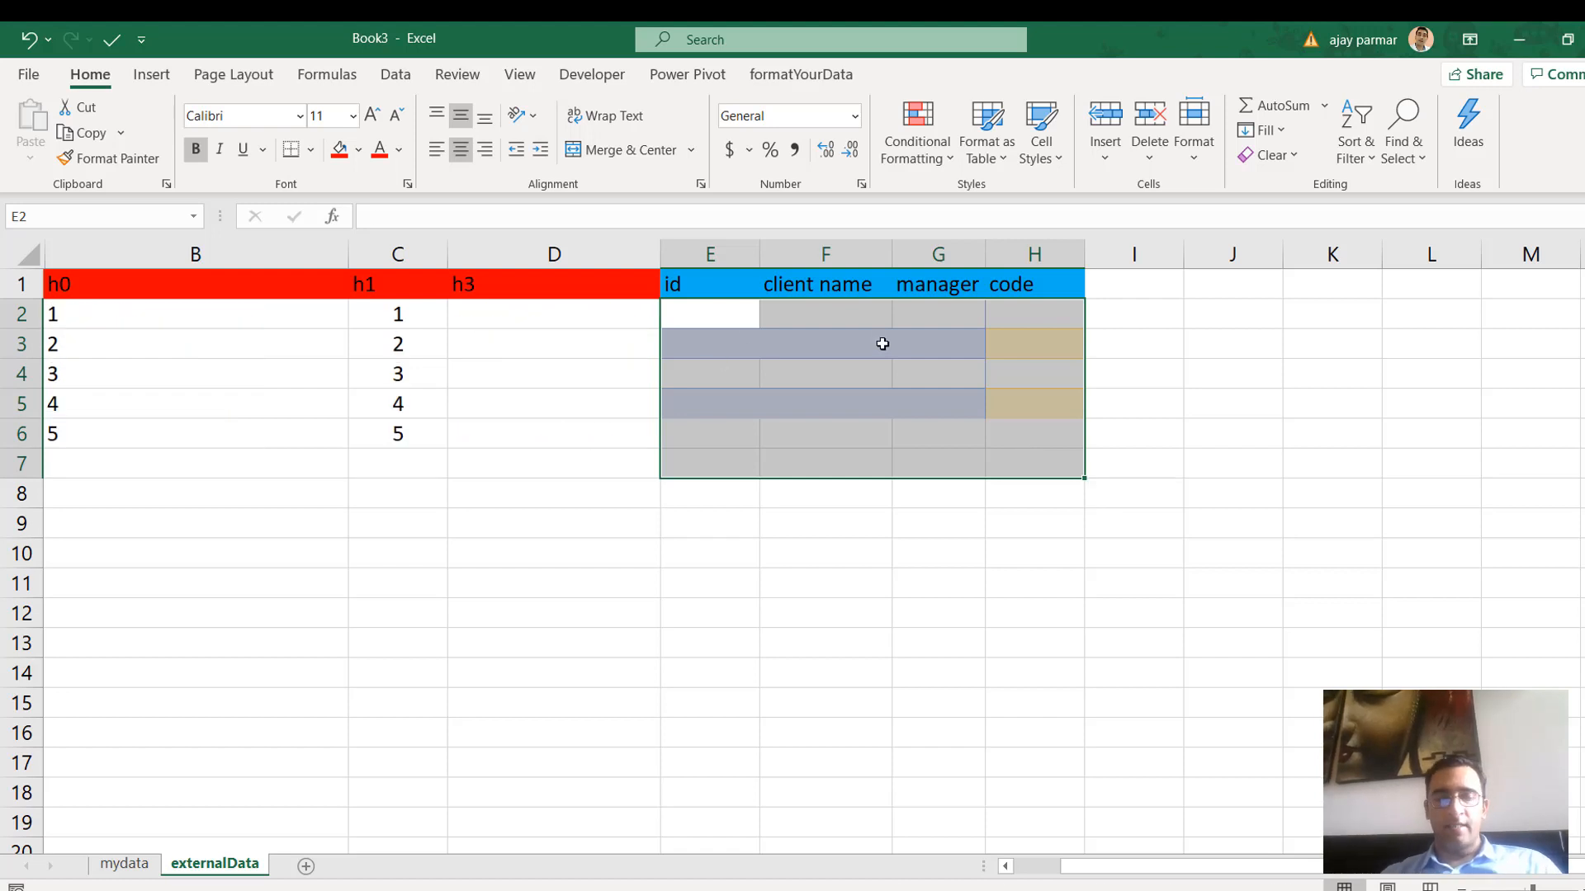
{"action": "key", "text": "ctrl+z"}
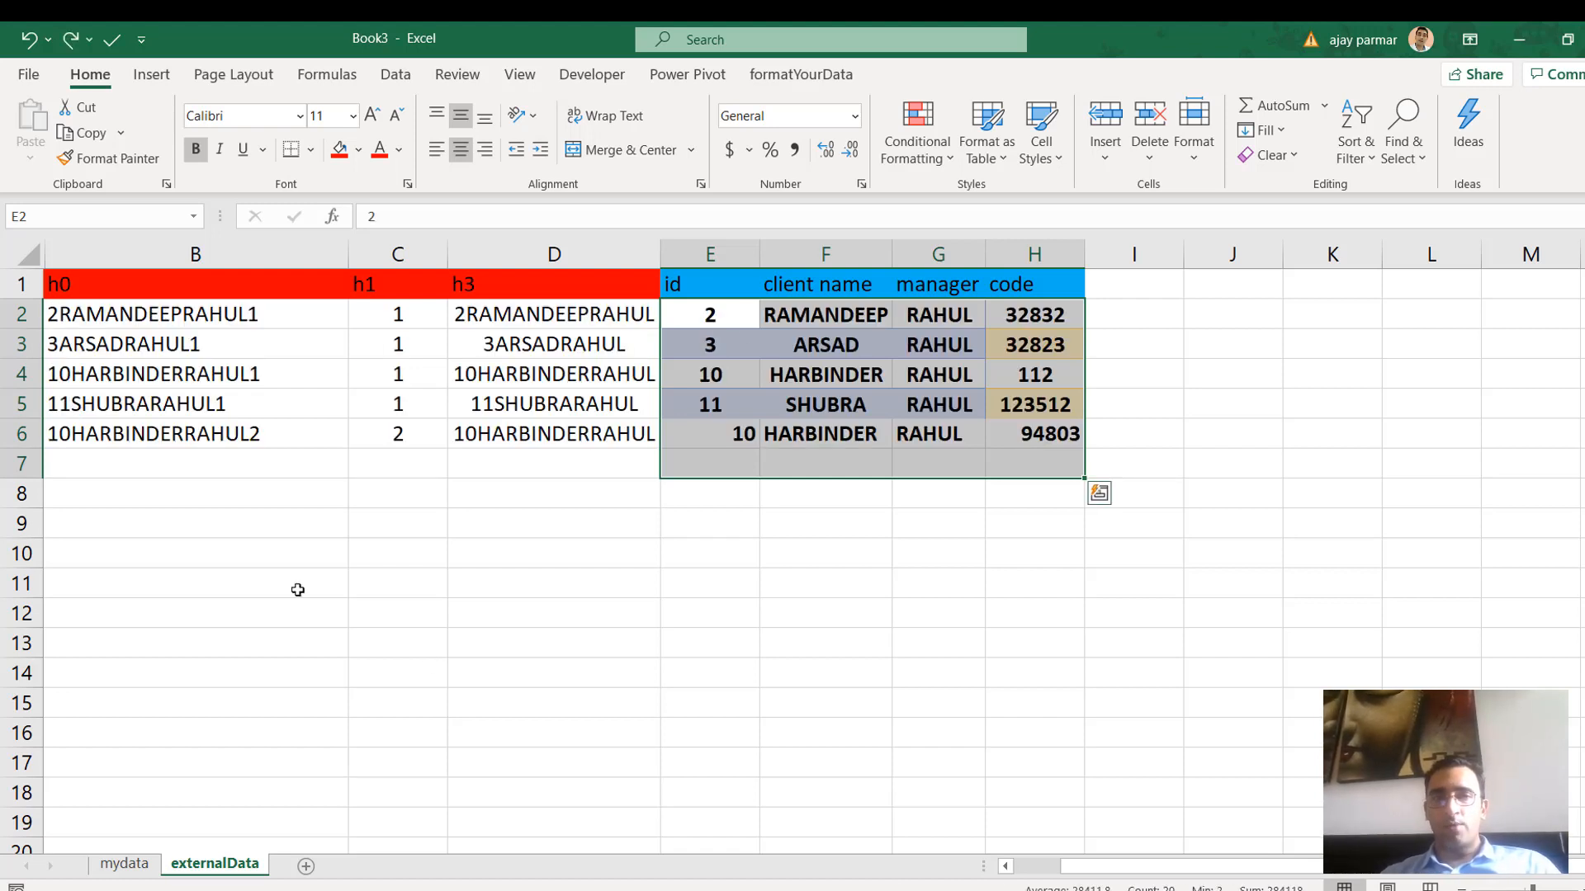
Review helper columns B:D in externalData and the looked-up codes in H2:H6 of mydata
{"action": "left_click", "coordinate": [244, 253]}
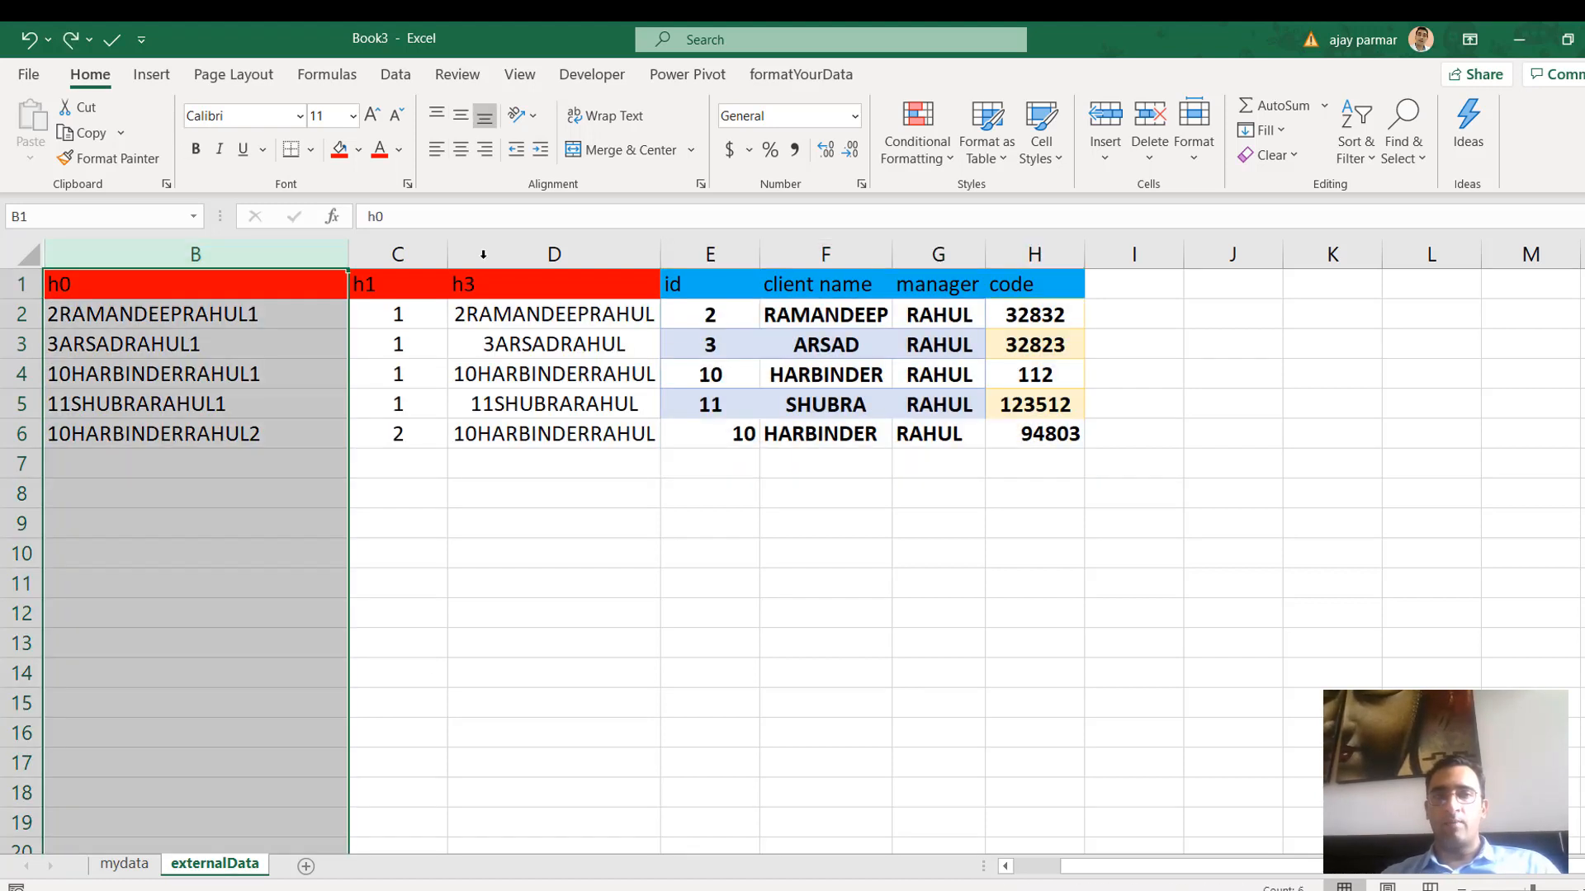
{"action": "left_click", "coordinate": [548, 250], "text": "shift"}
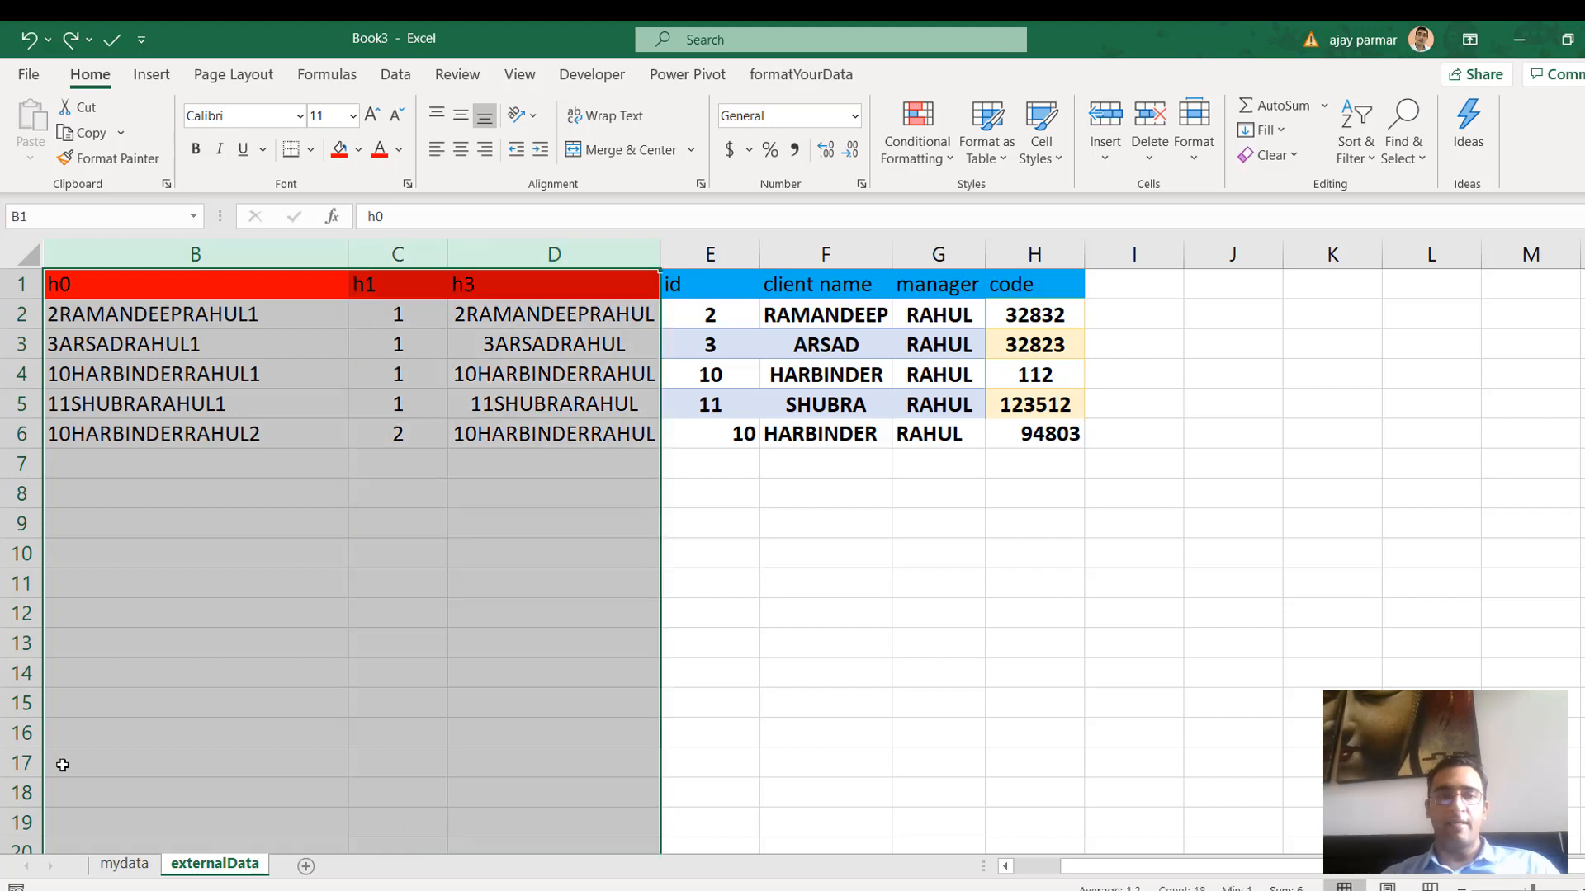
{"action": "left_click", "coordinate": [124, 863]}
{"action": "left_click", "coordinate": [1240, 317]}
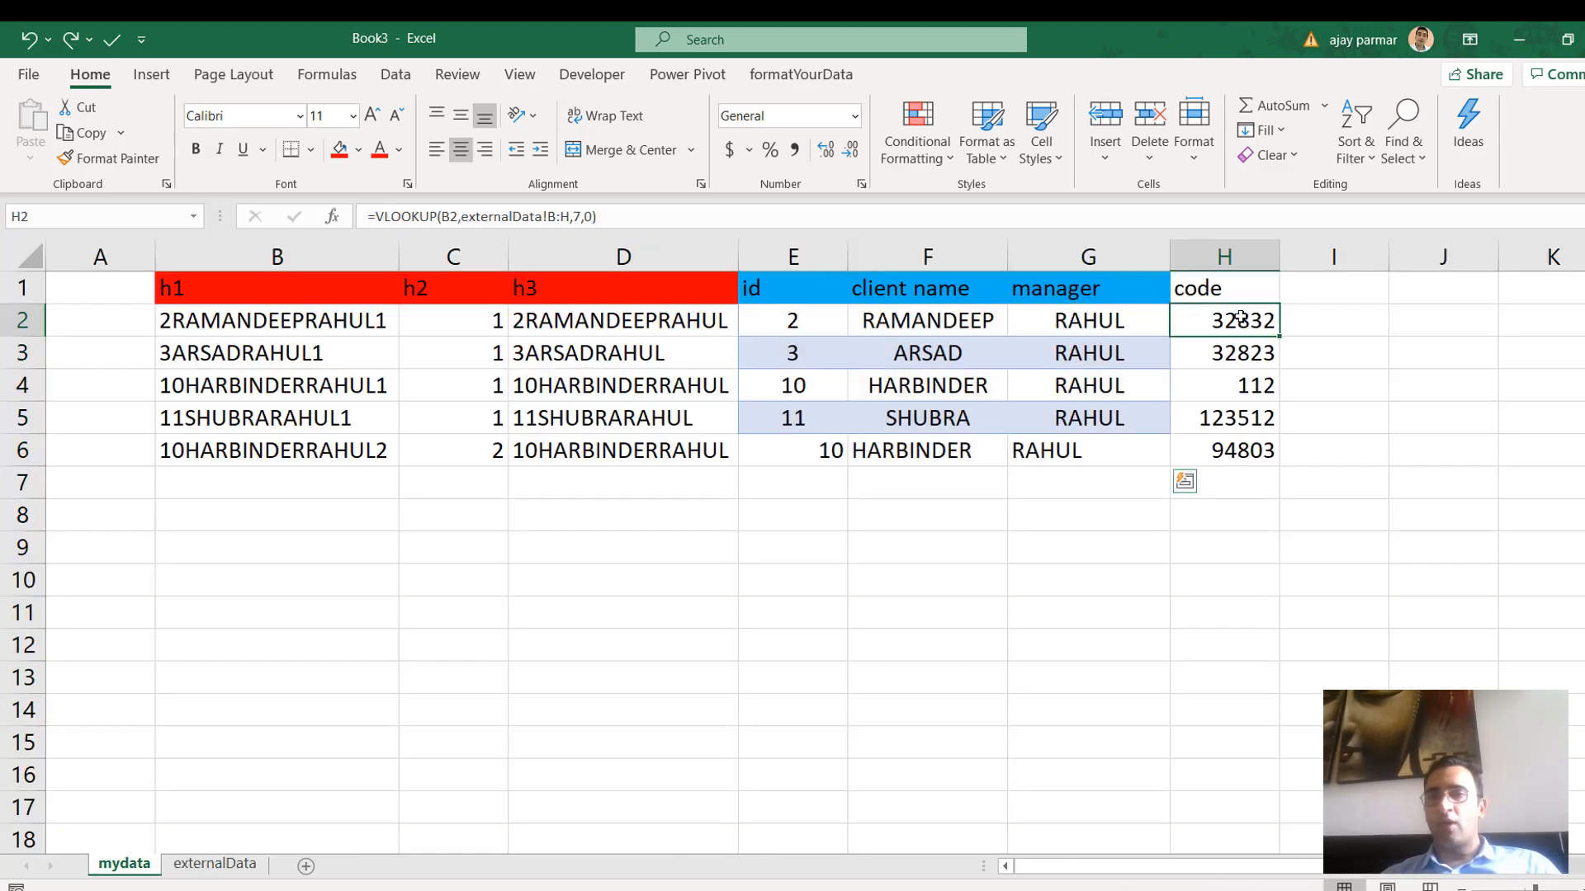
{"action": "left_click", "coordinate": [1224, 449], "text": "shift"}
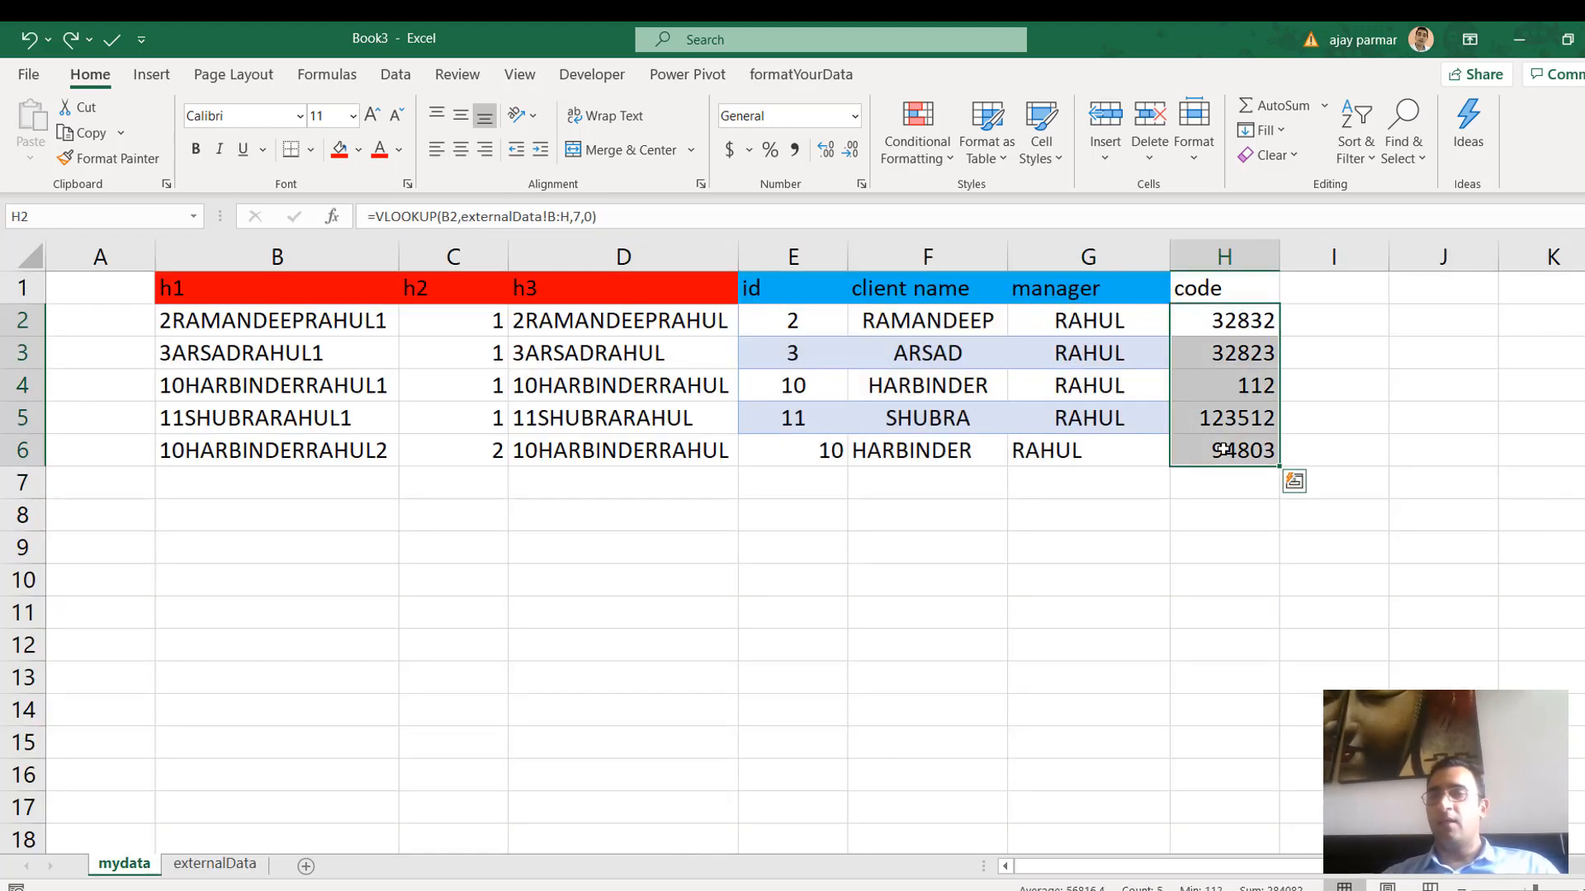
{"action": "left_click", "coordinate": [1230, 322]}
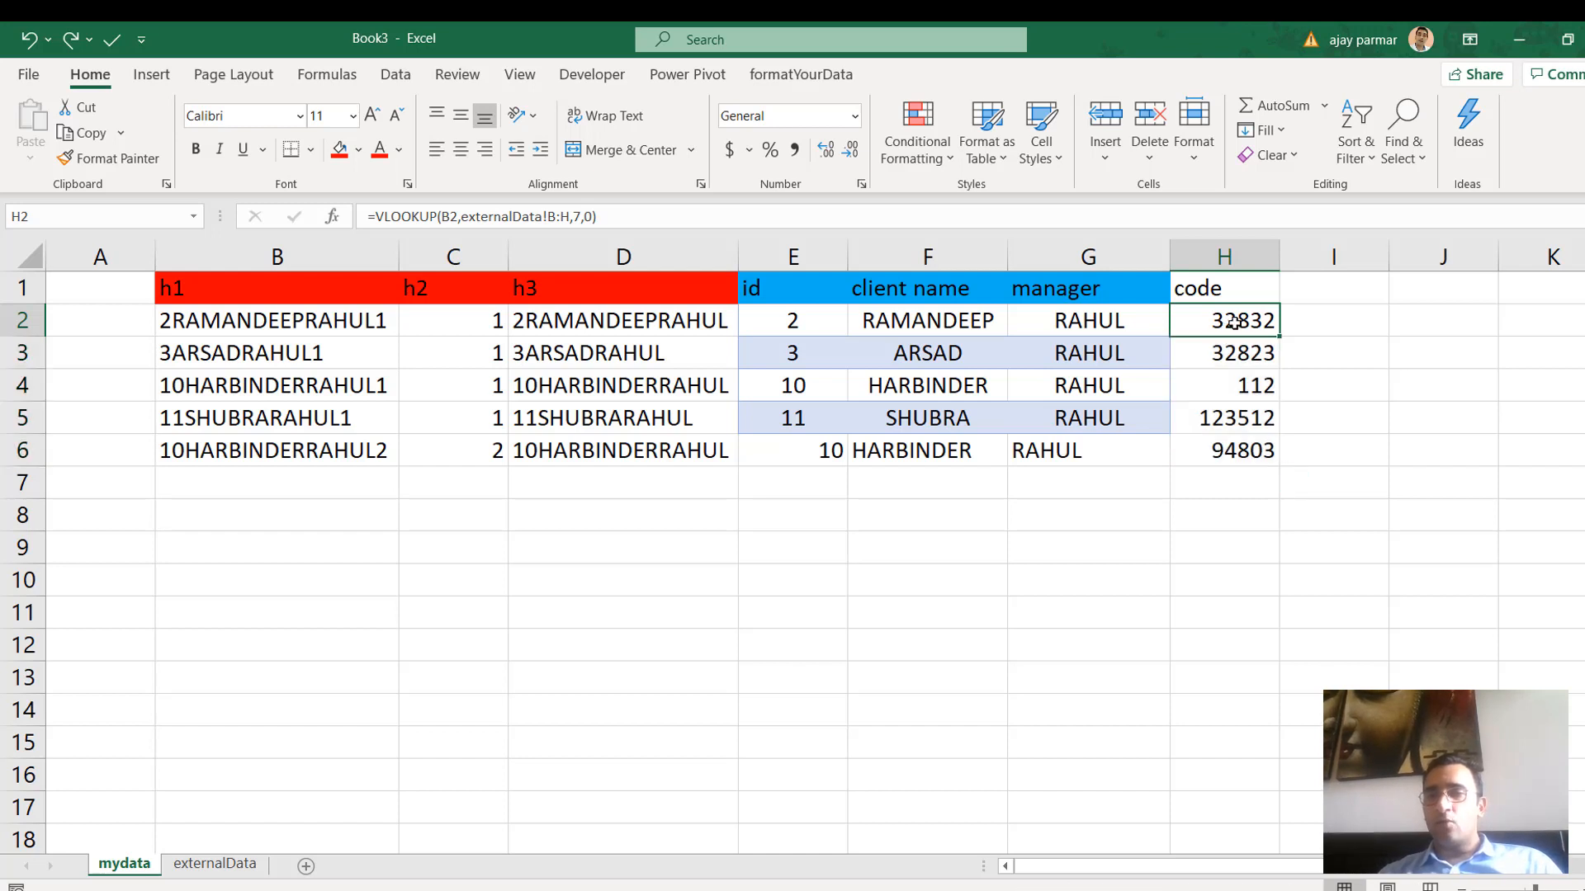
{"action": "left_click", "coordinate": [1215, 449], "text": "shift"}
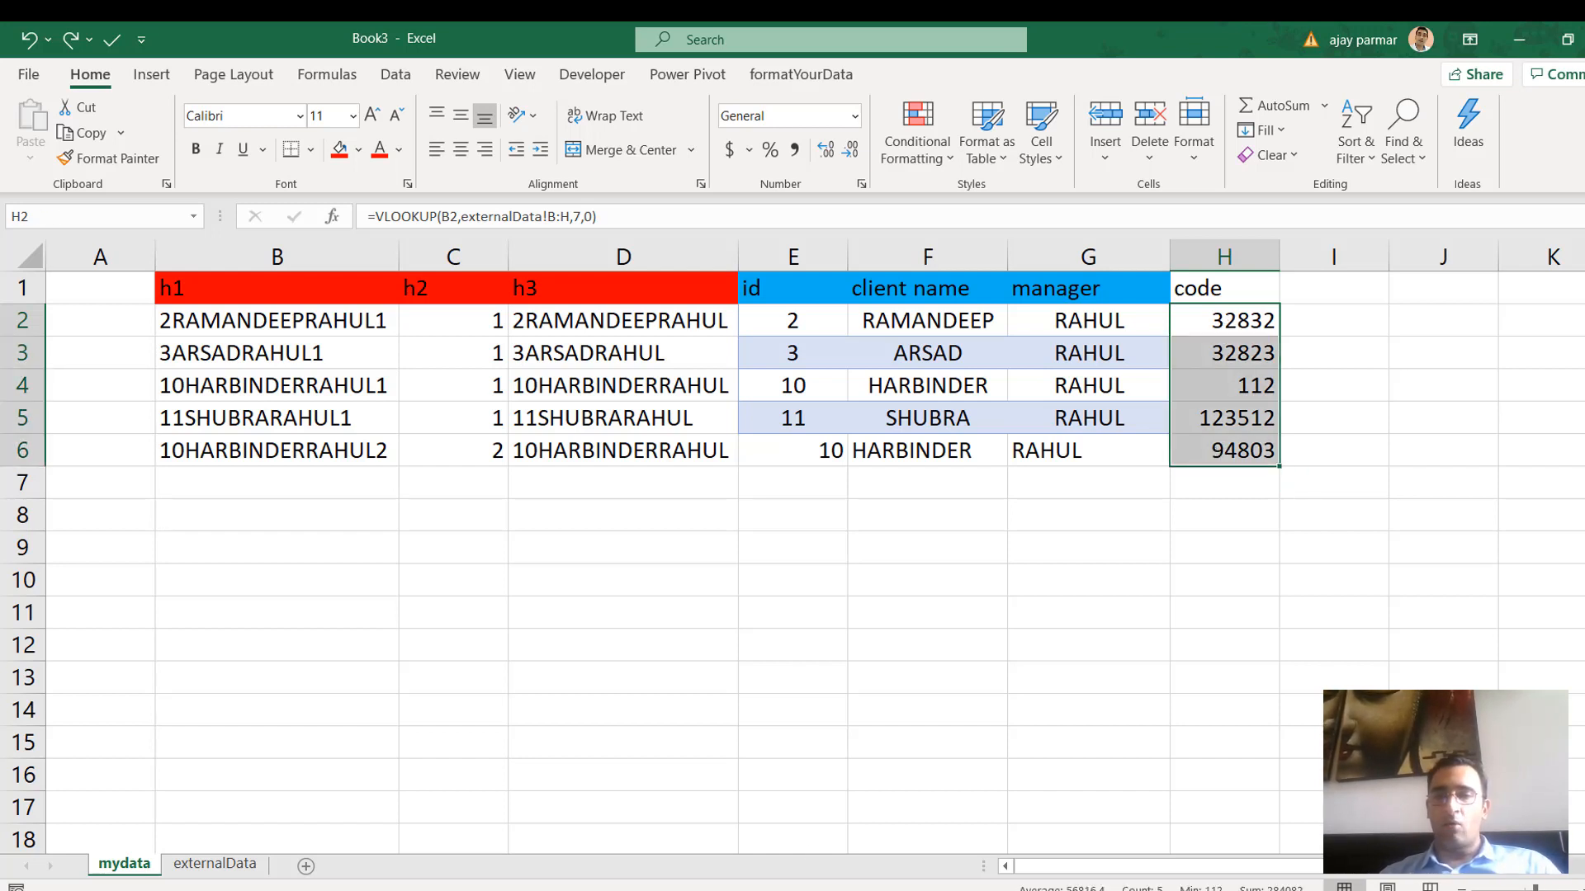
Switch to the Book2 workbook and apply all borders to the CODE cells D3:D13
{"action": "key", "text": "alt+Tab"}
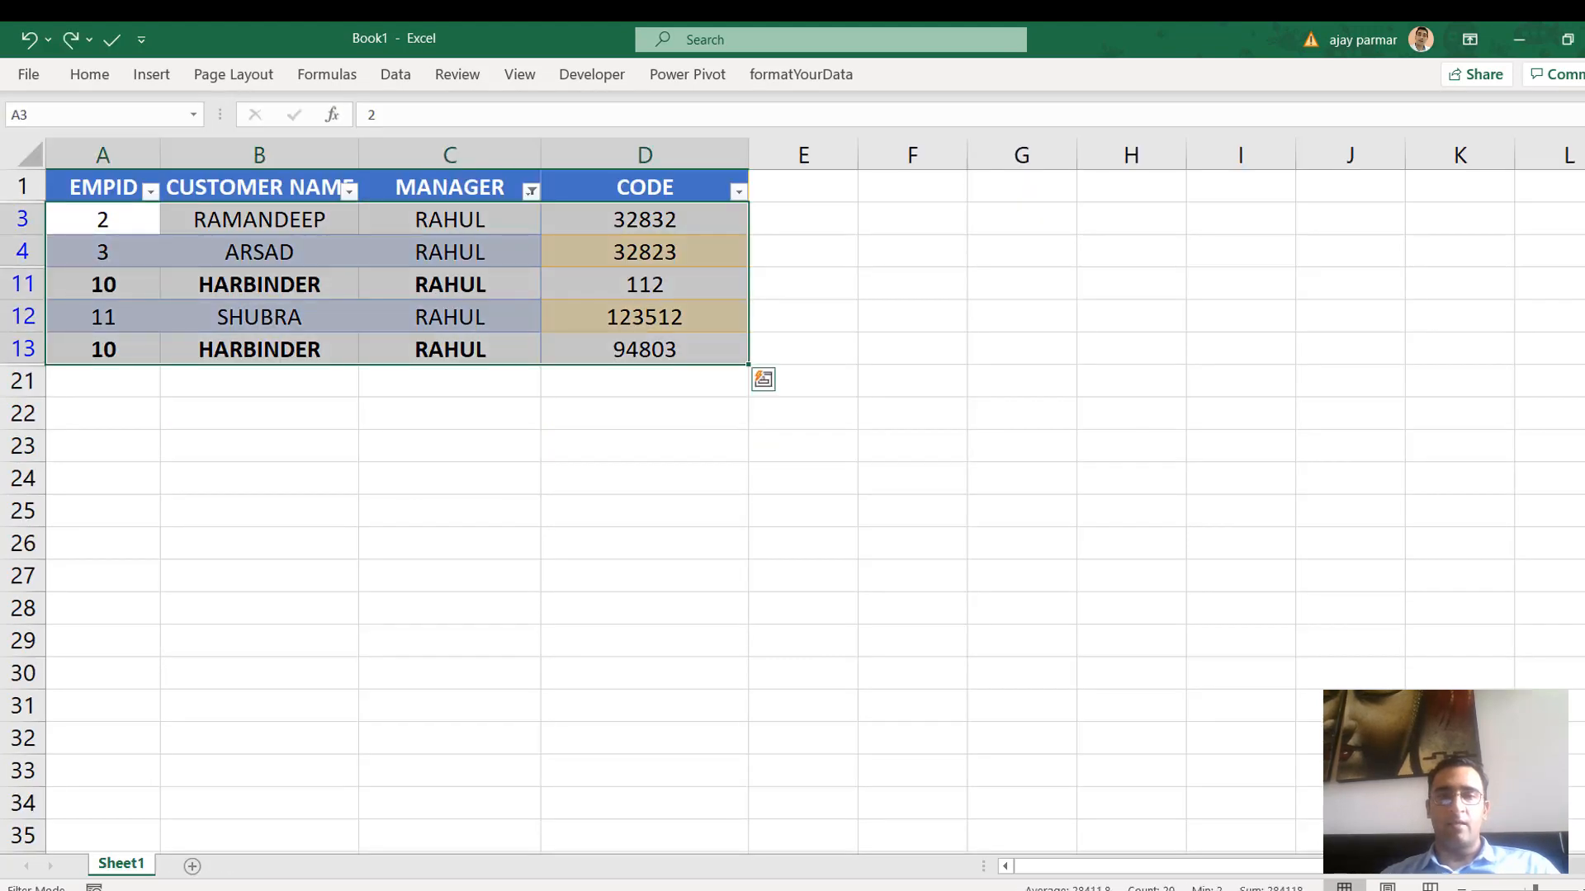
{"action": "key", "text": "alt+Tab"}
{"action": "left_click", "coordinate": [627, 324]}
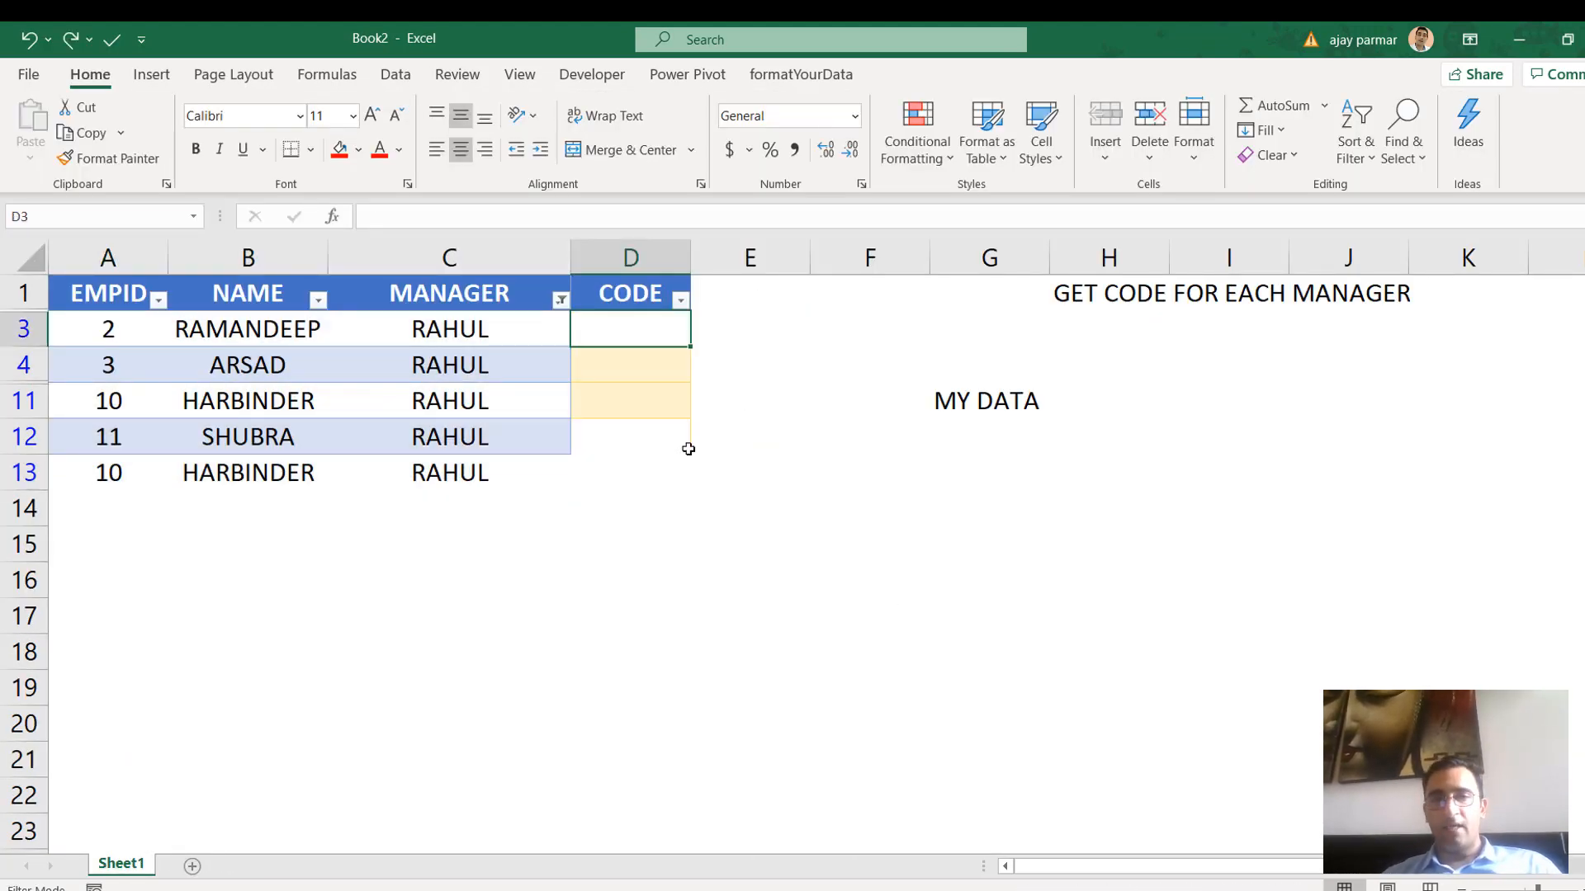
{"action": "left_click", "coordinate": [643, 474], "text": "shift"}
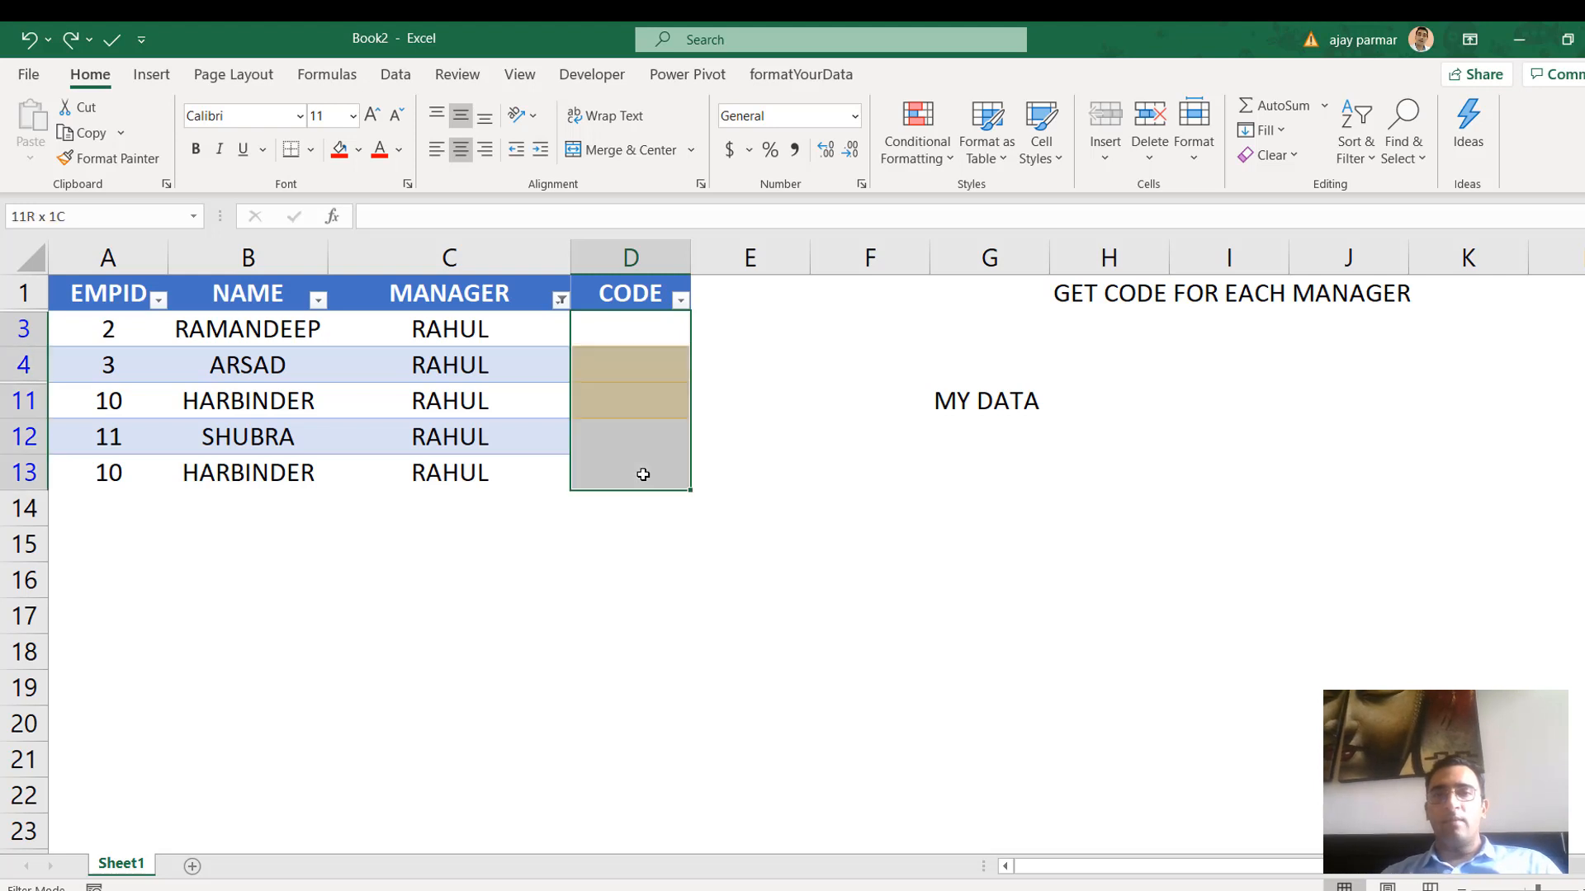
{"action": "left_click", "coordinate": [316, 159]}
{"action": "left_click", "coordinate": [308, 365]}
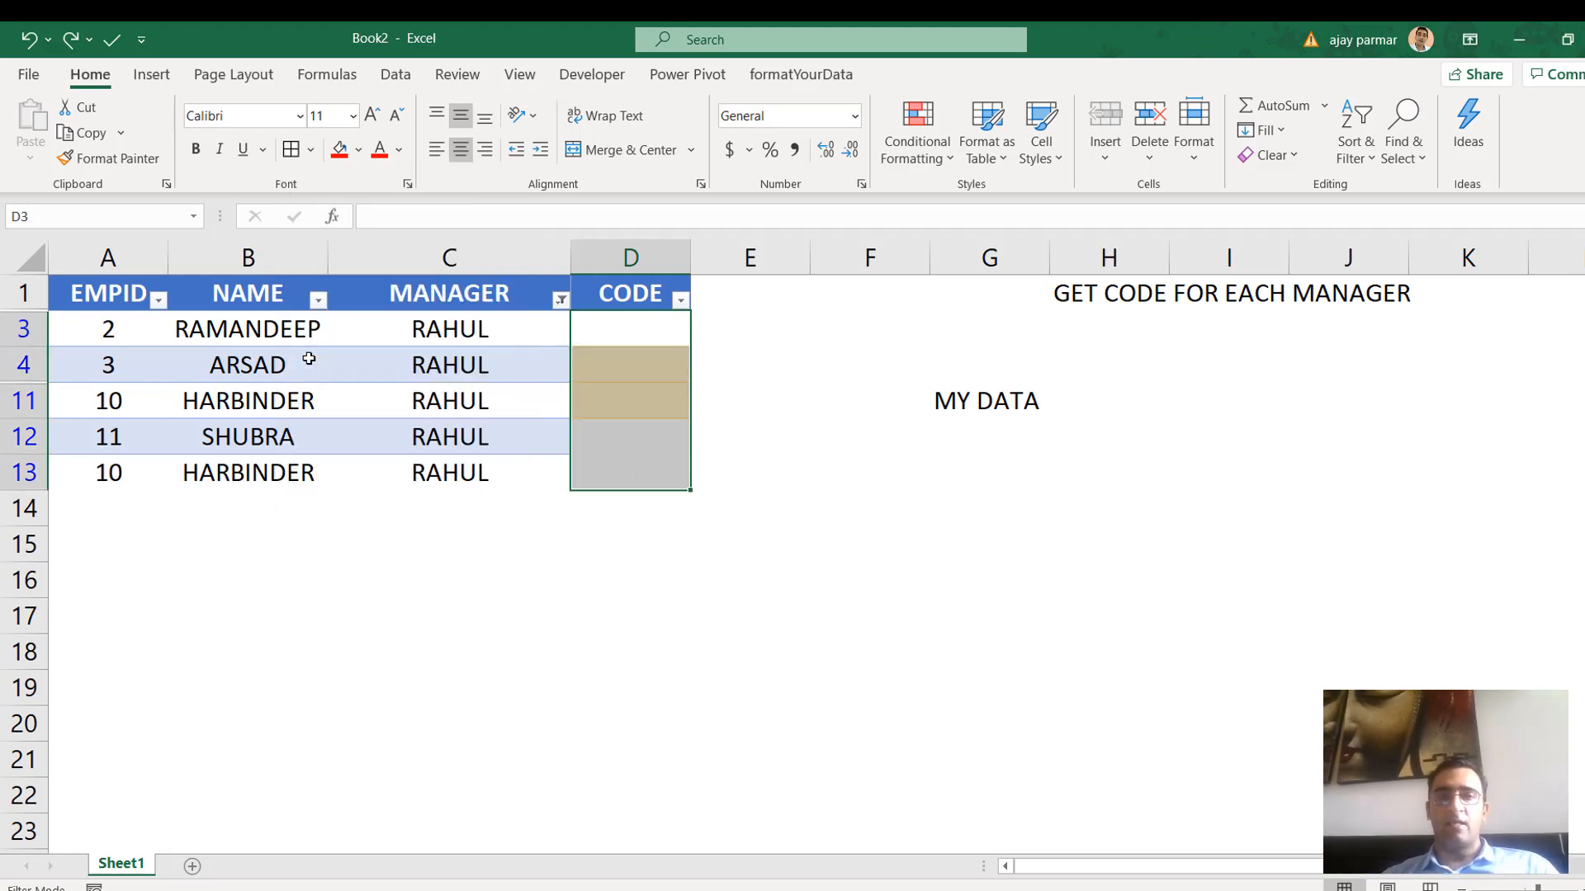
Try linking D3 to =[Book3]mydata!$H$2 and filling it down to D13
{"action": "left_click", "coordinate": [645, 324]}
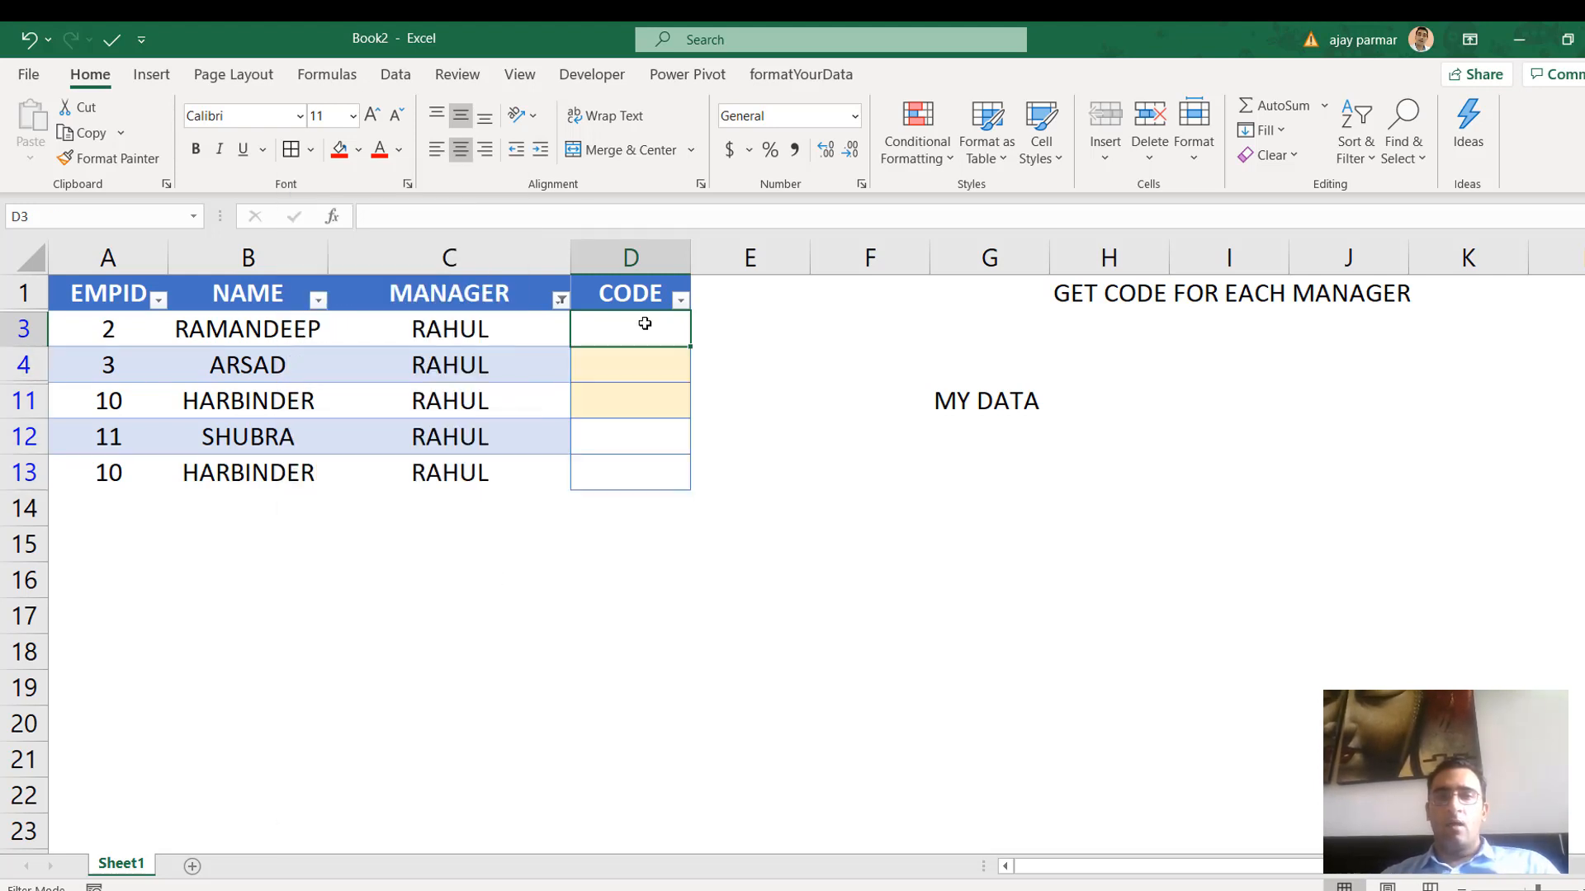
{"action": "left_click", "coordinate": [625, 468], "text": "shift"}
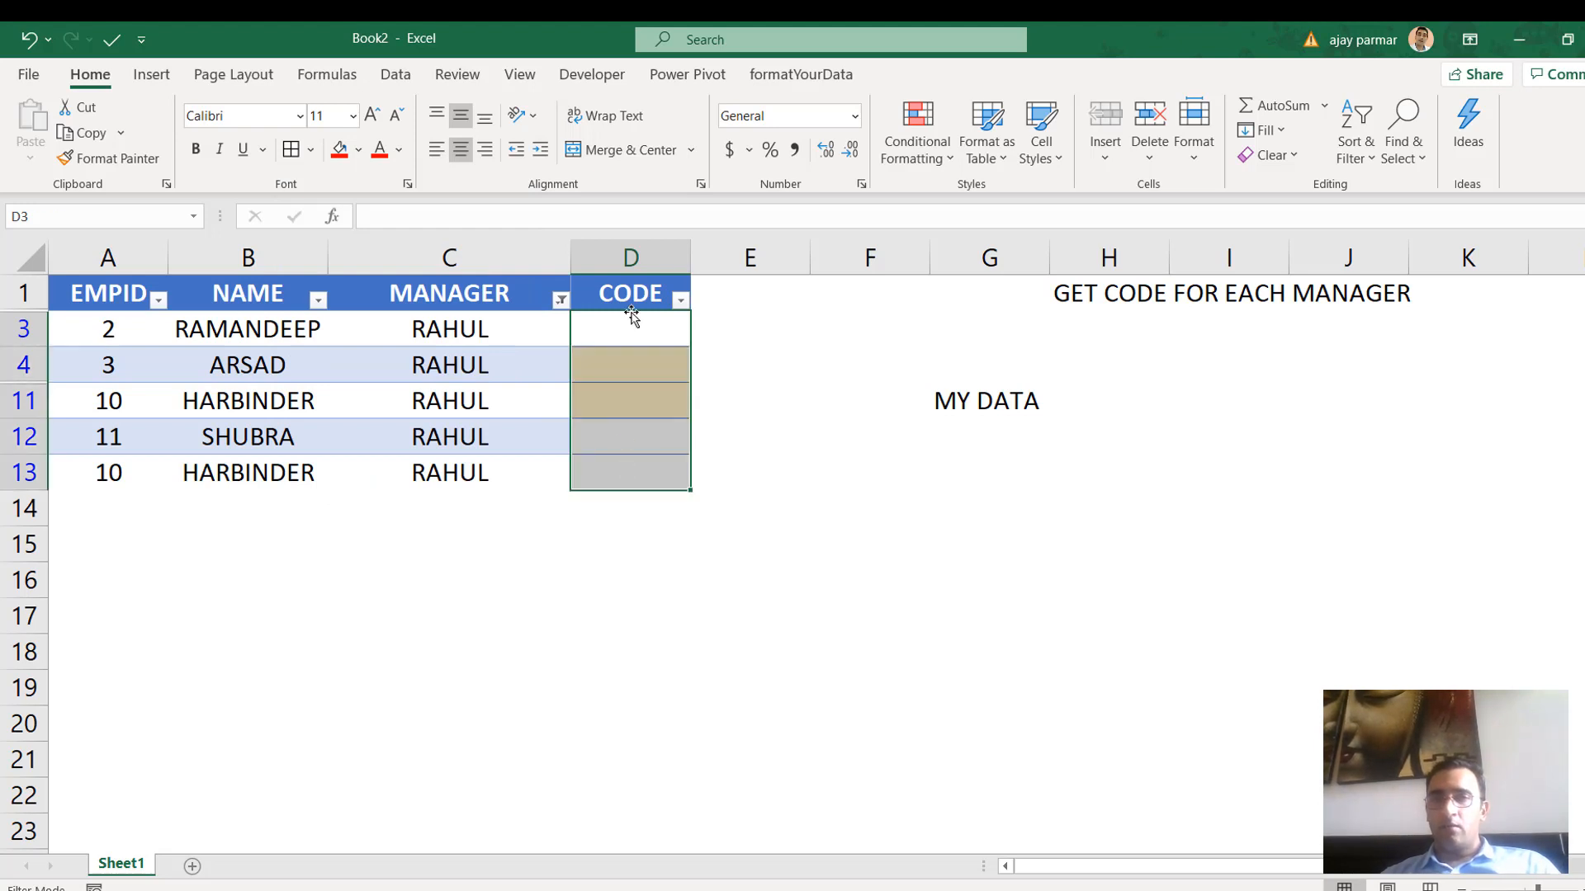
{"action": "left_click", "coordinate": [621, 334]}
{"action": "type", "text": "="}
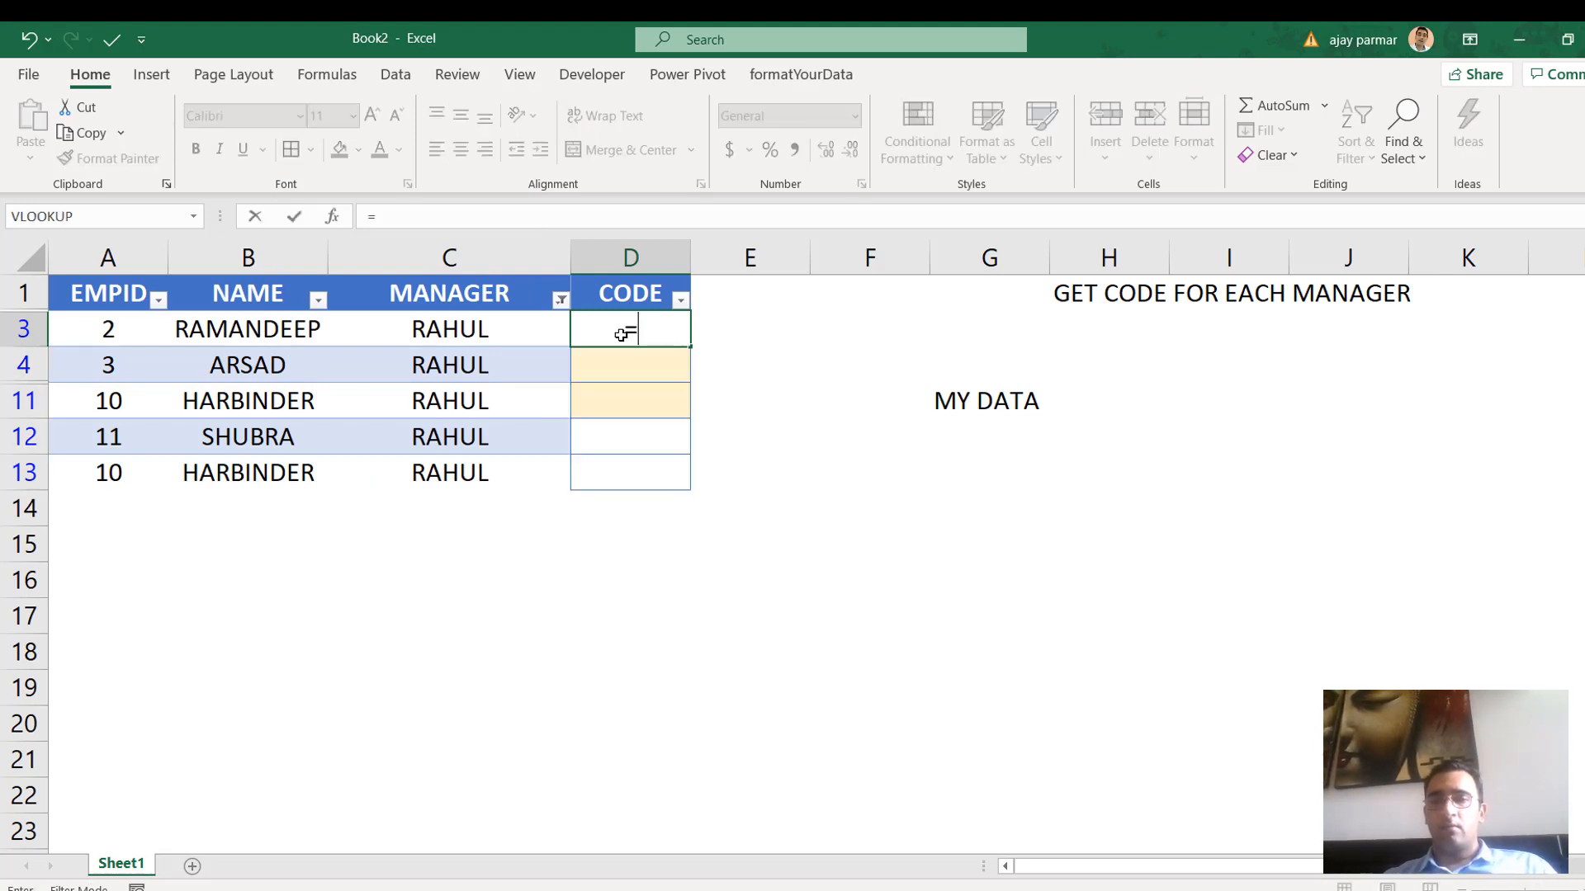
{"action": "key", "text": "ctrl+Tab"}
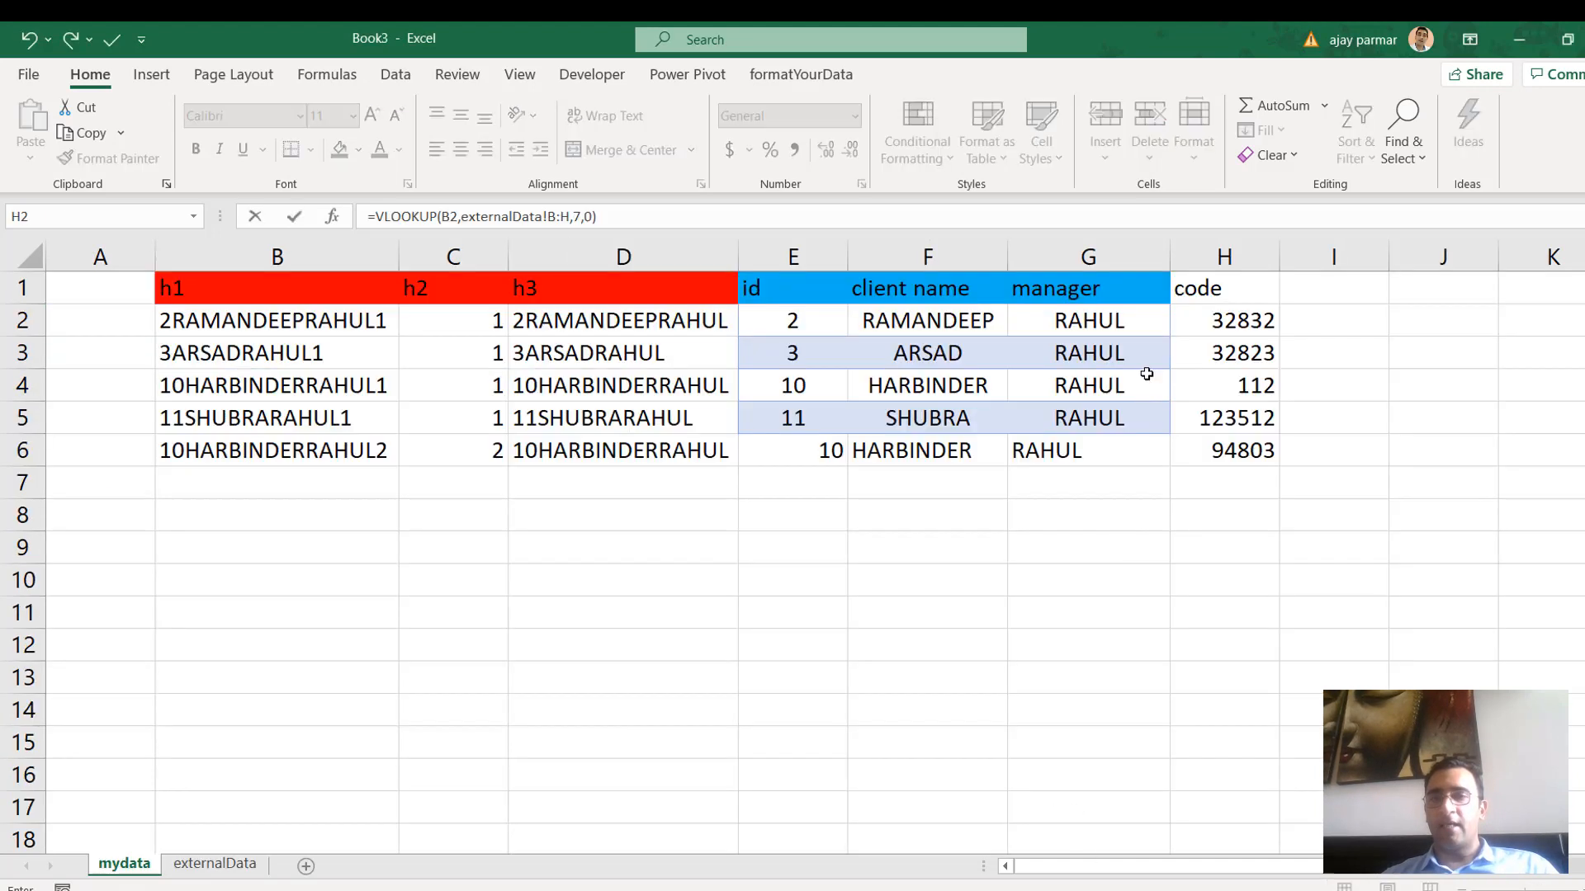
{"action": "left_click", "coordinate": [1233, 317]}
{"action": "key", "text": "ctrl+Tab"}
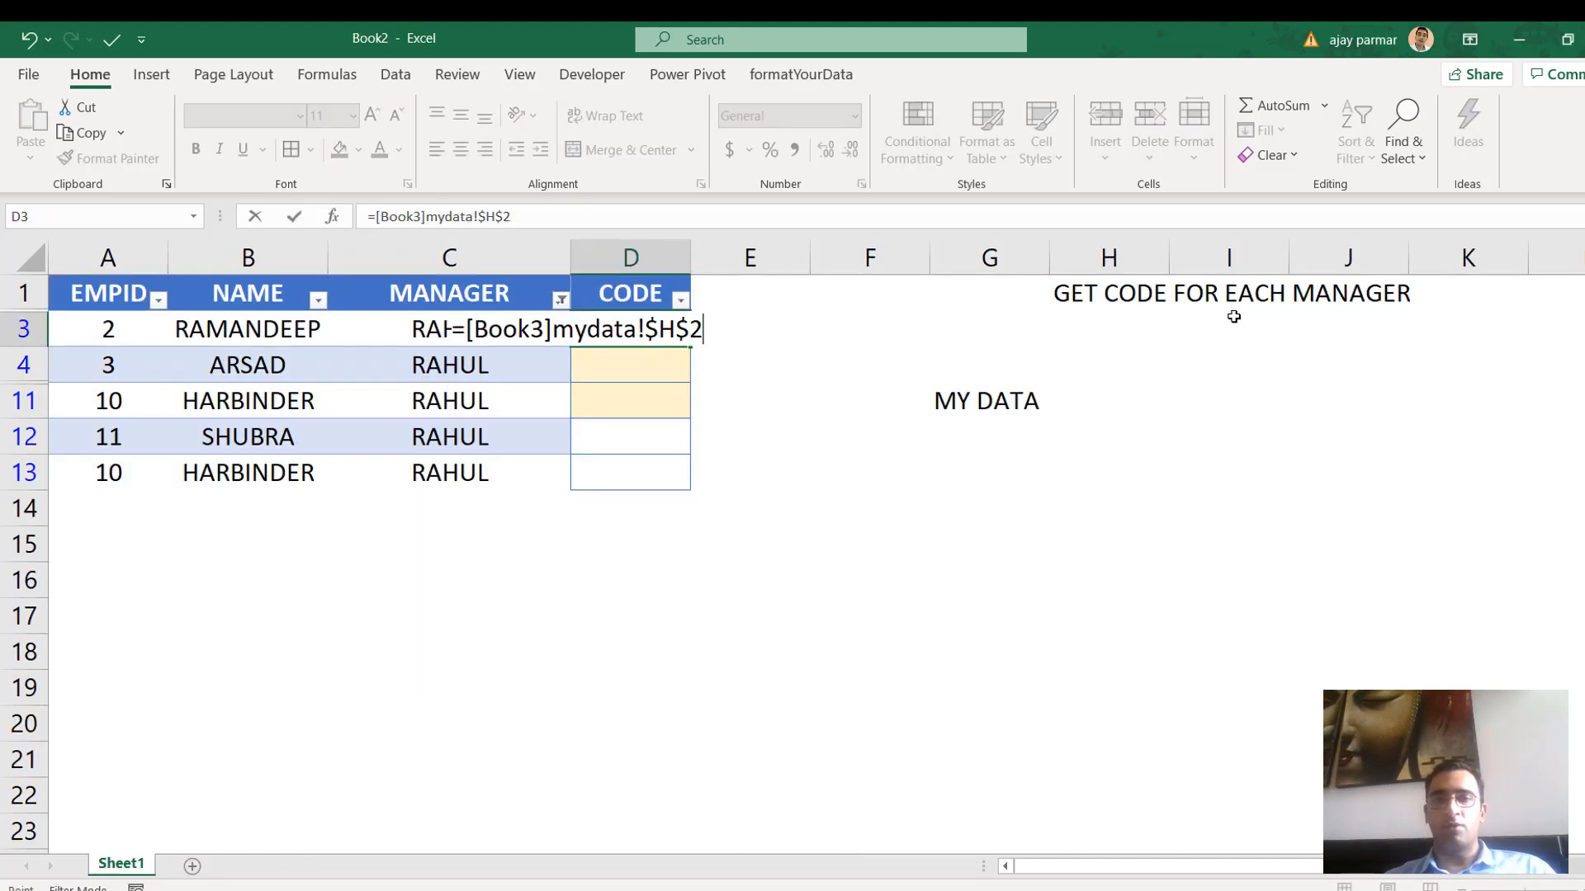
{"action": "key", "text": "ctrl+Return"}
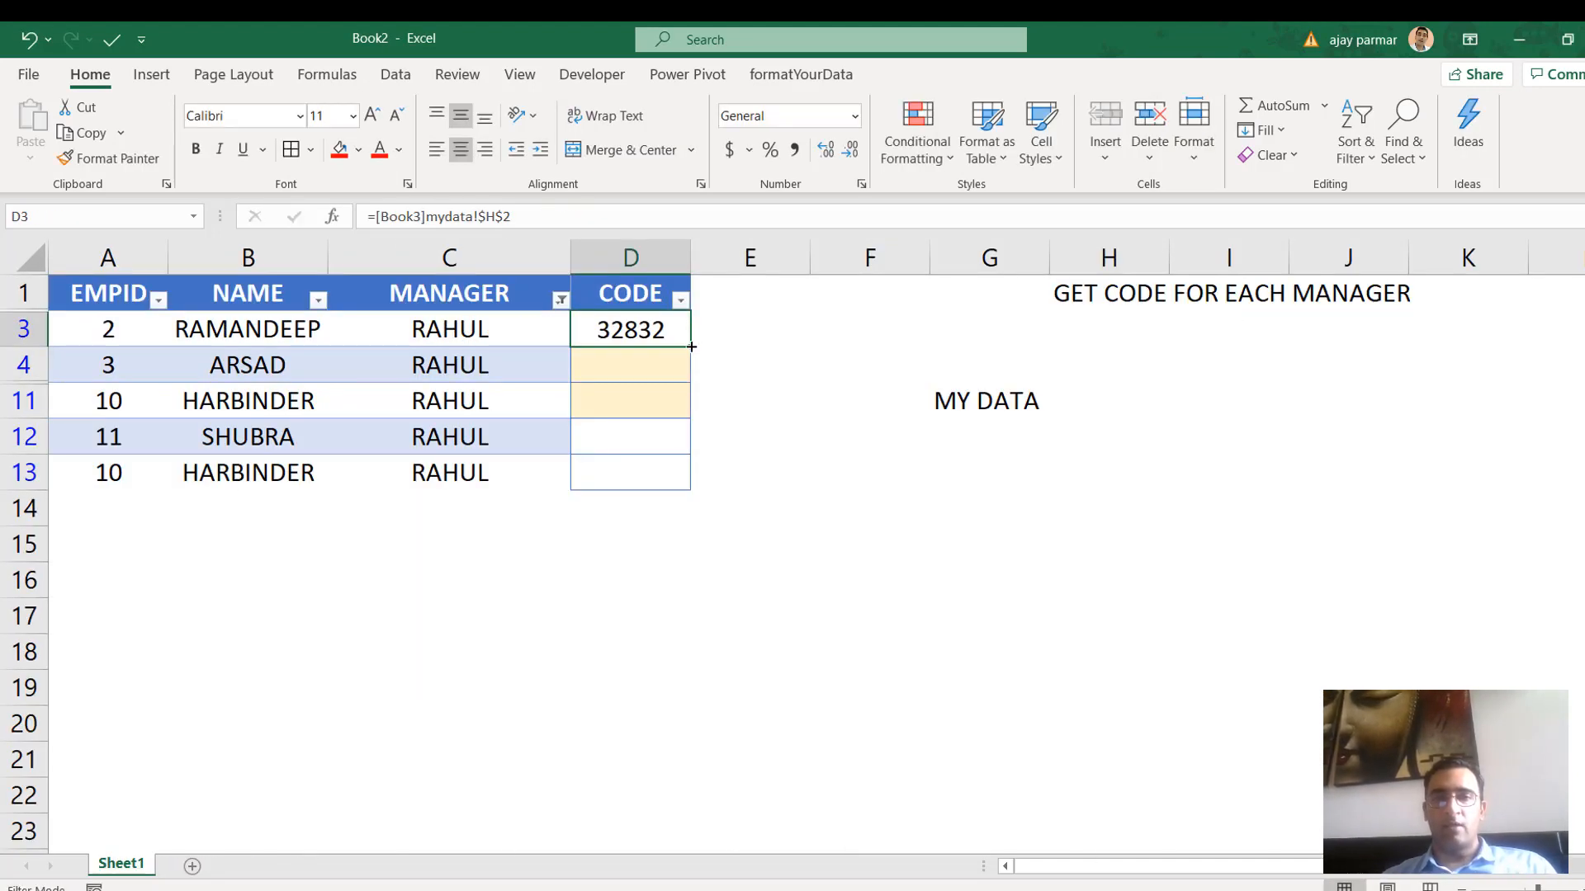
{"action": "left_click_drag", "start_coordinate": [690, 346], "coordinate": [694, 496]}
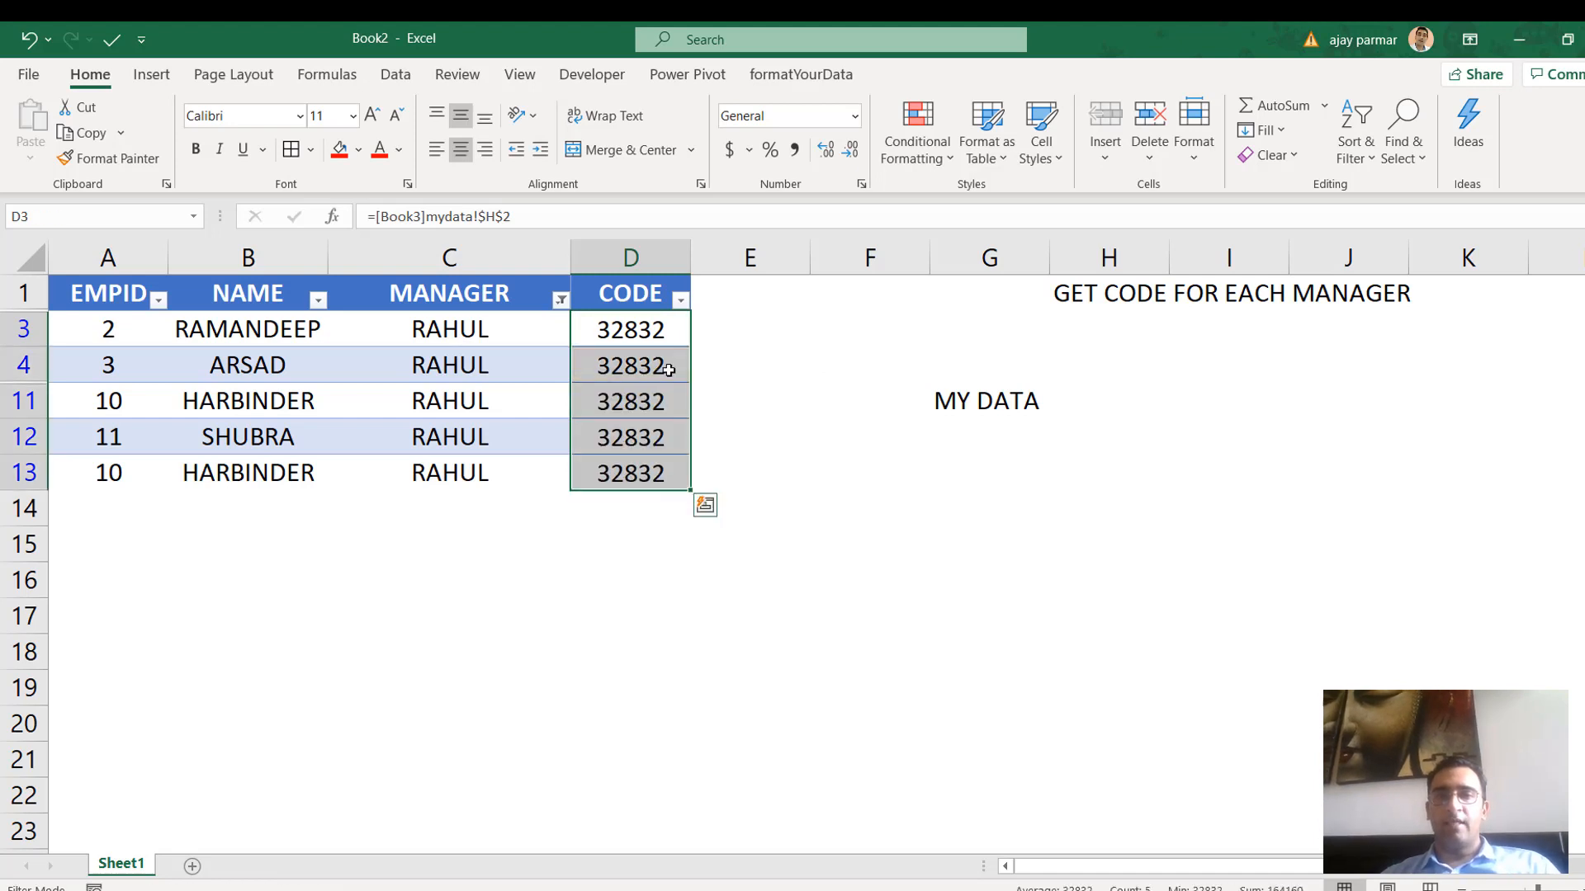
Try filling the row-relative link =[Book3]mydata!$H2 from D3 down to D13, and clear the filled cells
{"action": "left_click", "coordinate": [624, 324]}
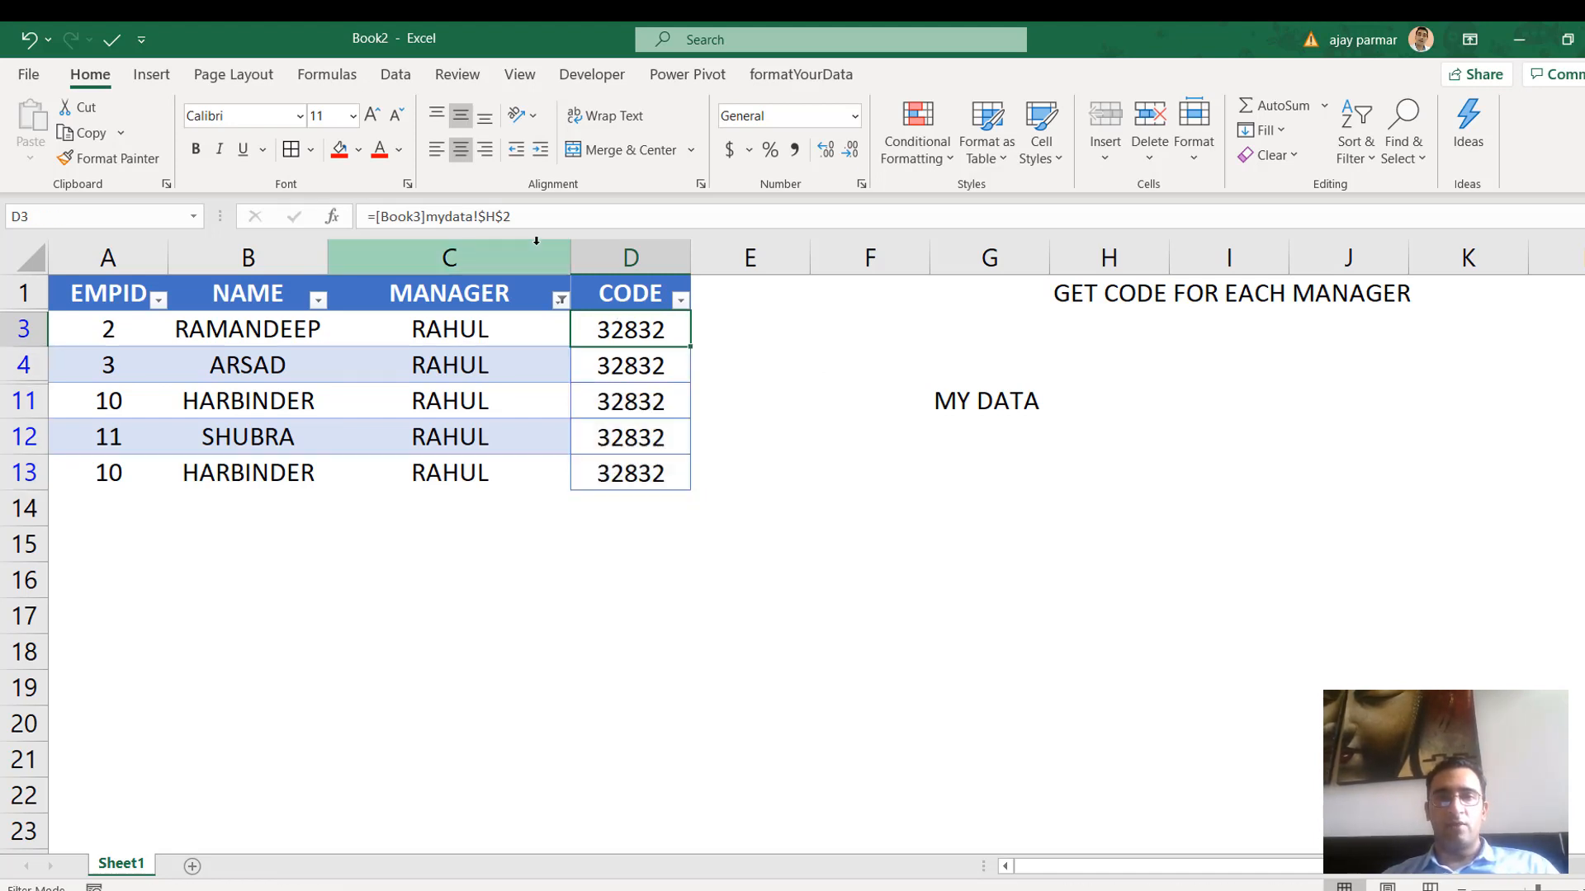
{"action": "left_click", "coordinate": [505, 221]}
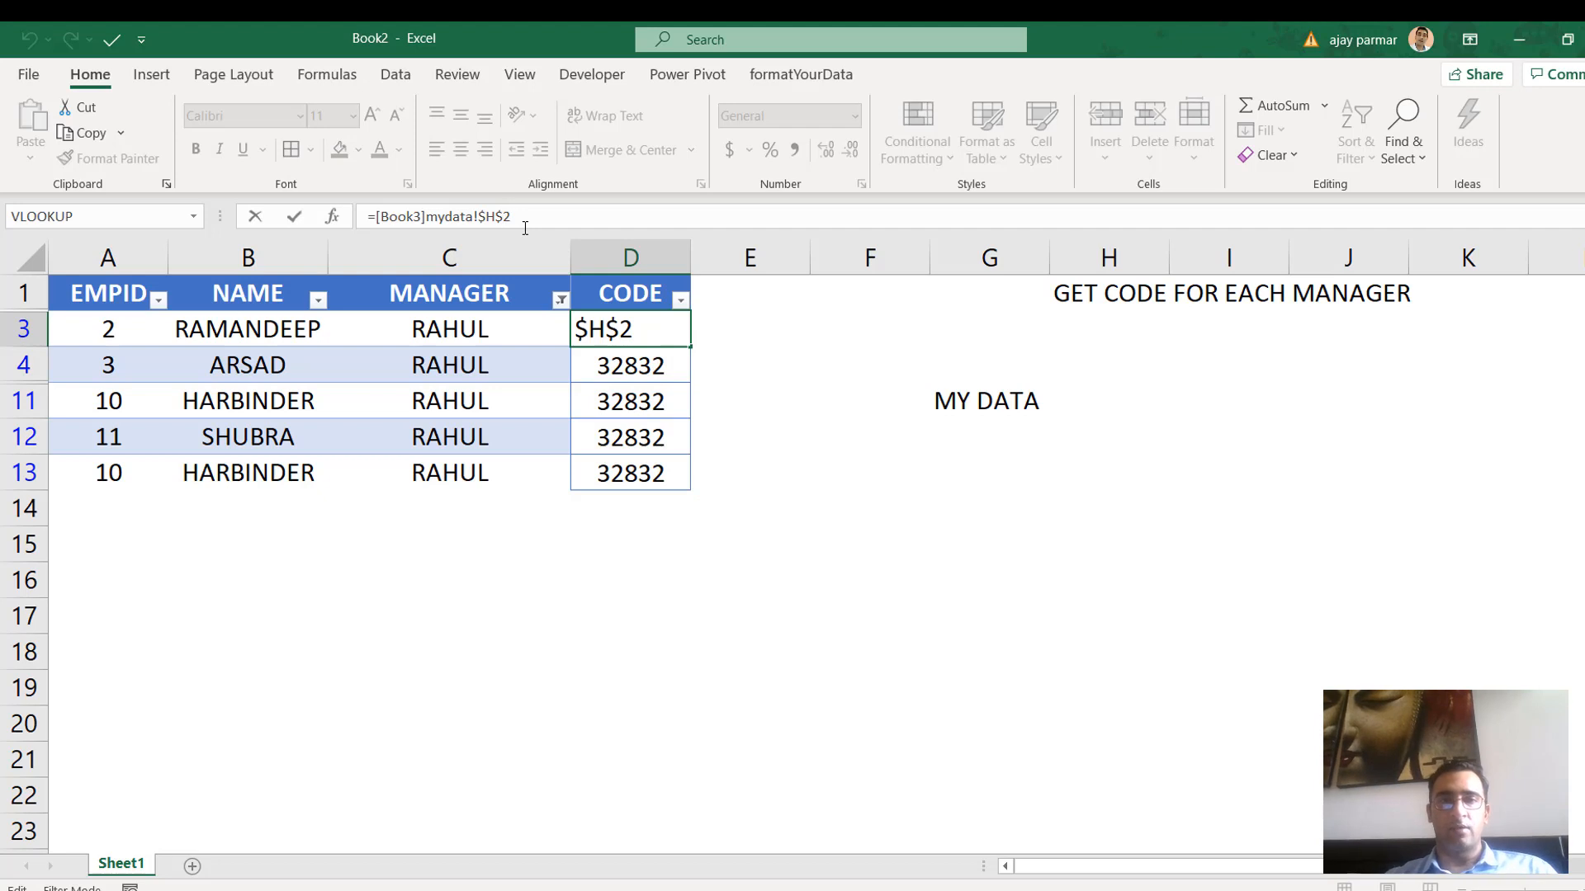
{"action": "key", "text": "BackSpace"}
{"action": "key", "text": "ctrl+Return"}
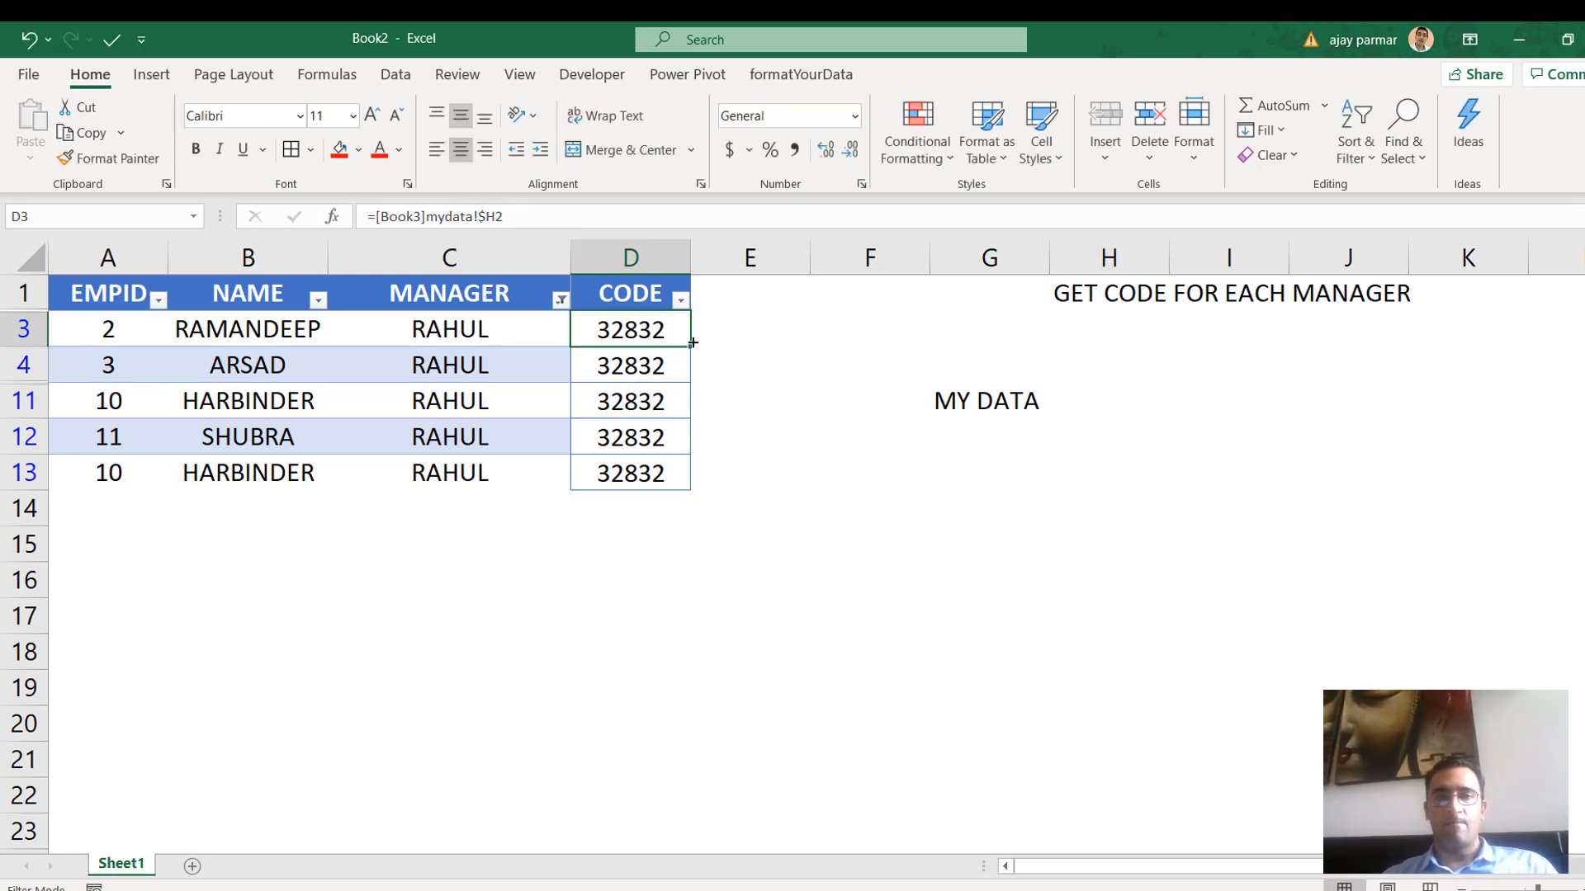
{"action": "left_click_drag", "start_coordinate": [690, 347], "coordinate": [689, 498]}
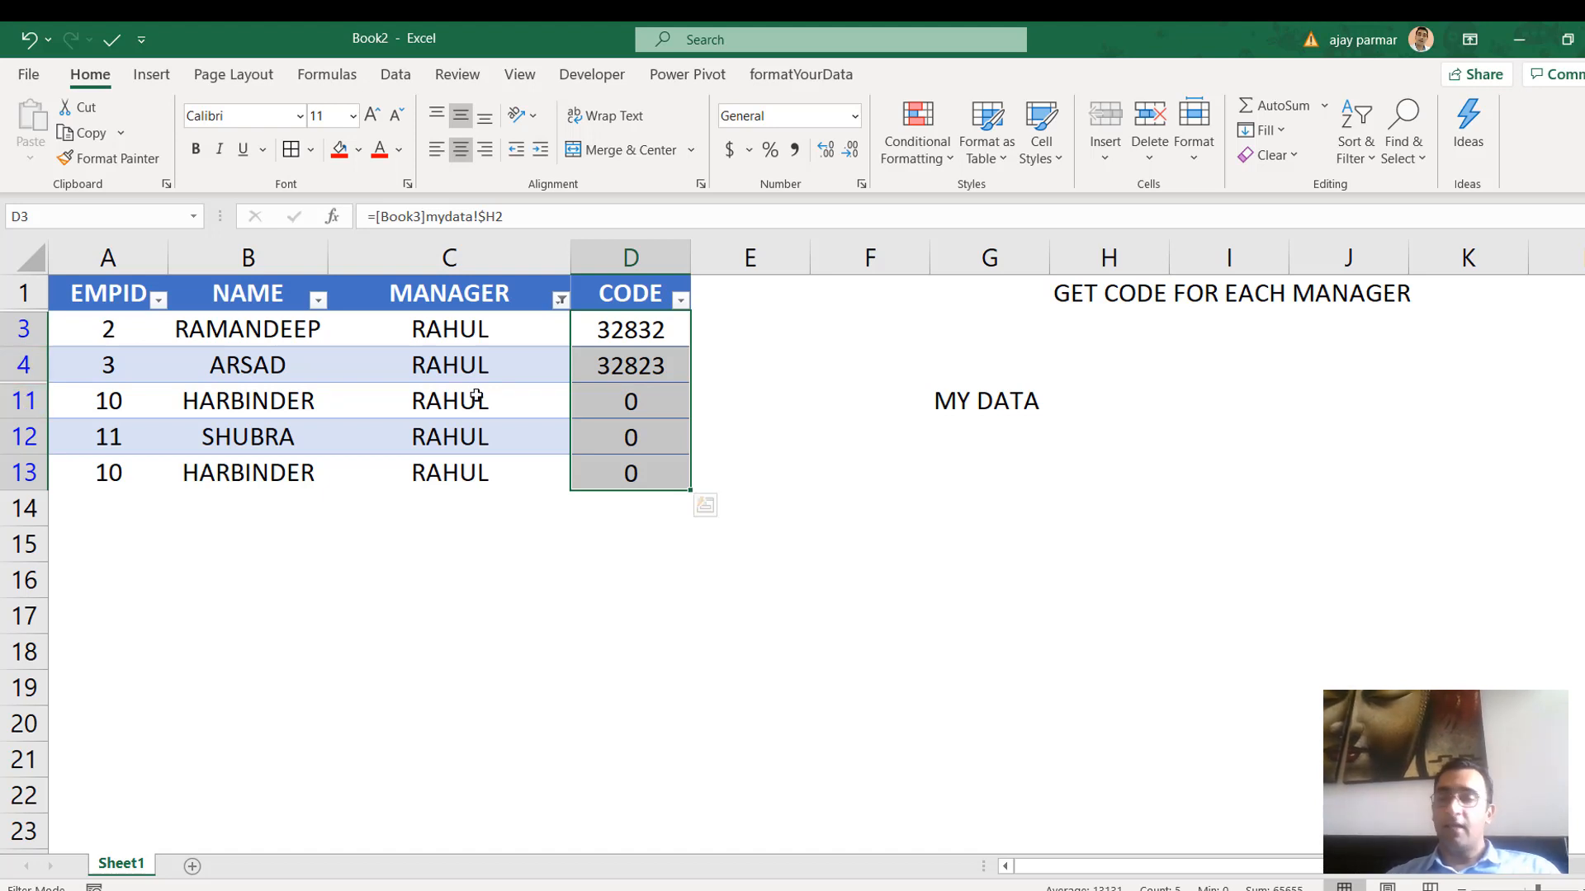
{"action": "key", "text": "Delete"}
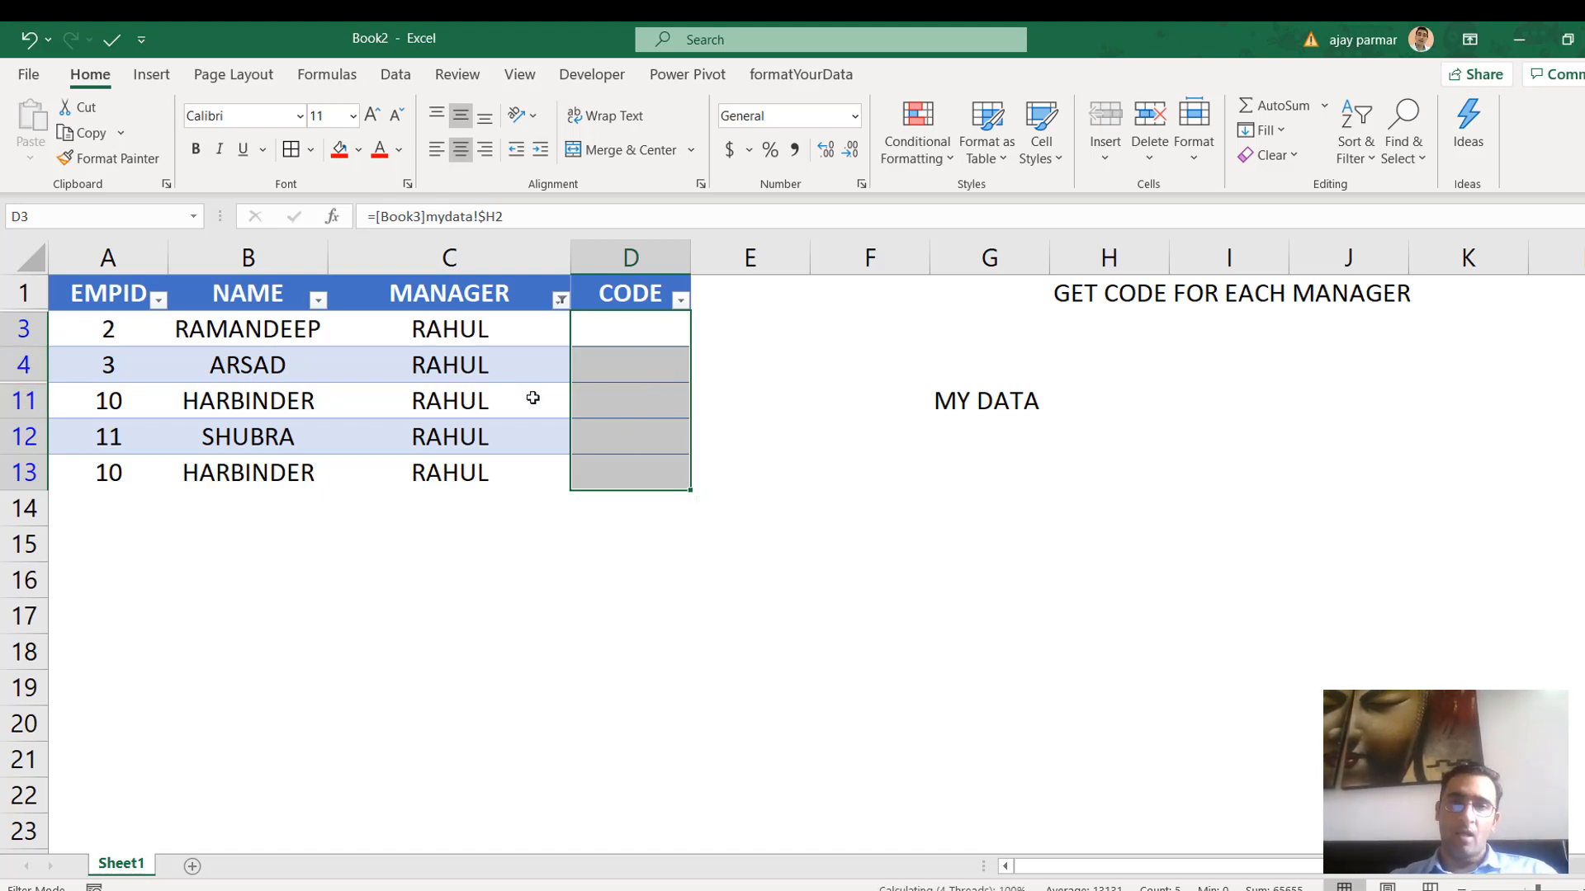
Select only the visible cells of the filtered CODE range D3:D13
{"action": "left_click", "coordinate": [652, 319]}
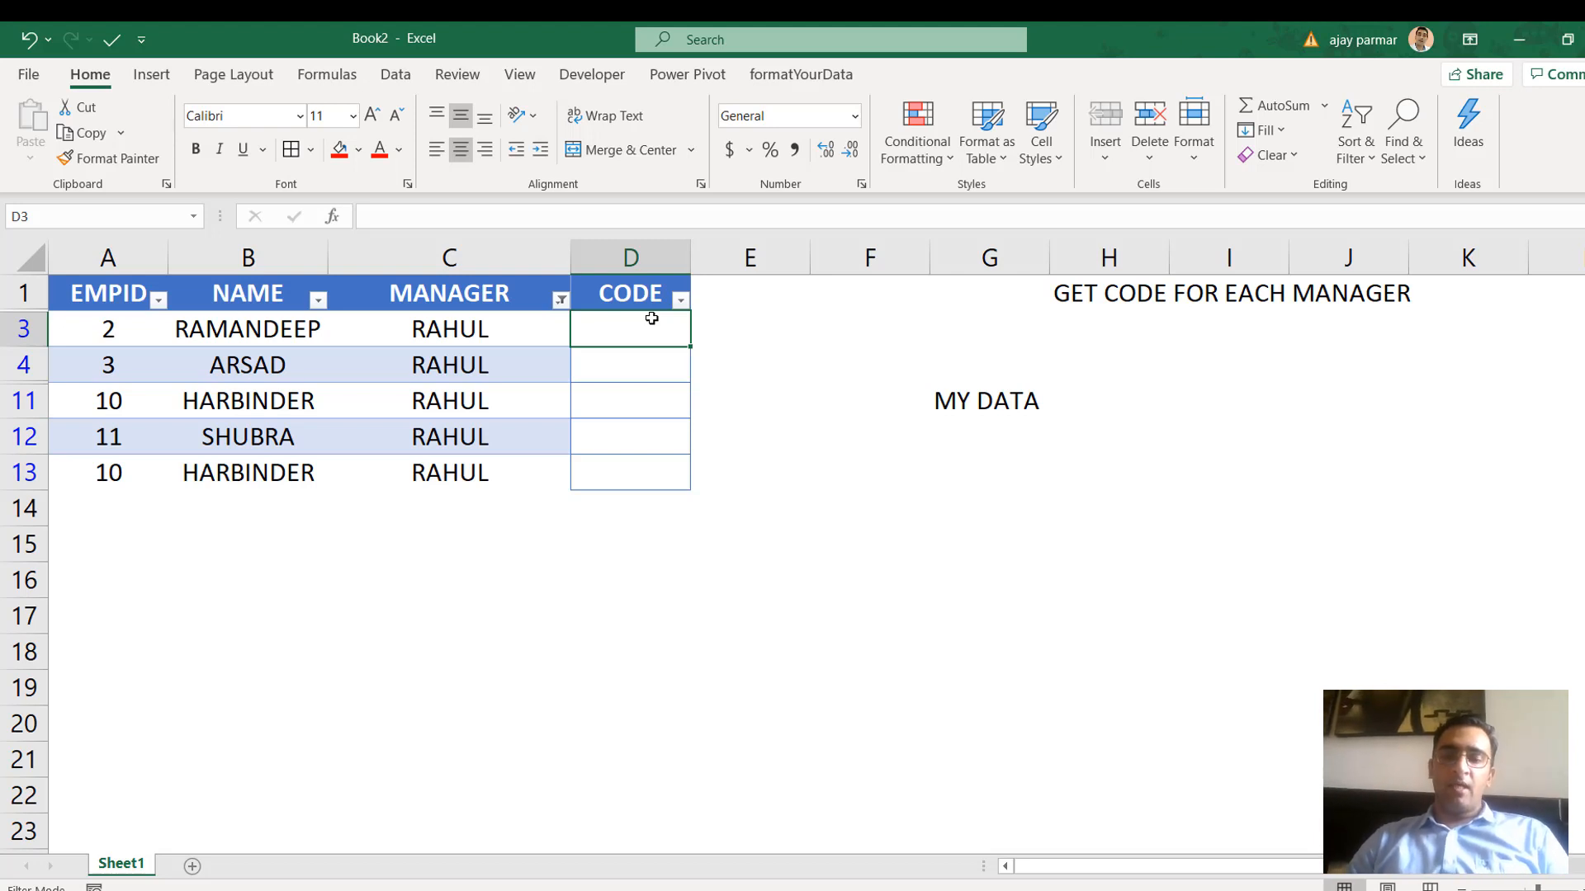
{"action": "key", "text": "shift+Down"}
{"action": "key", "text": "shift+Down"}
{"action": "key", "text": "shift+Down"}
{"action": "key", "text": "shift+Down"}
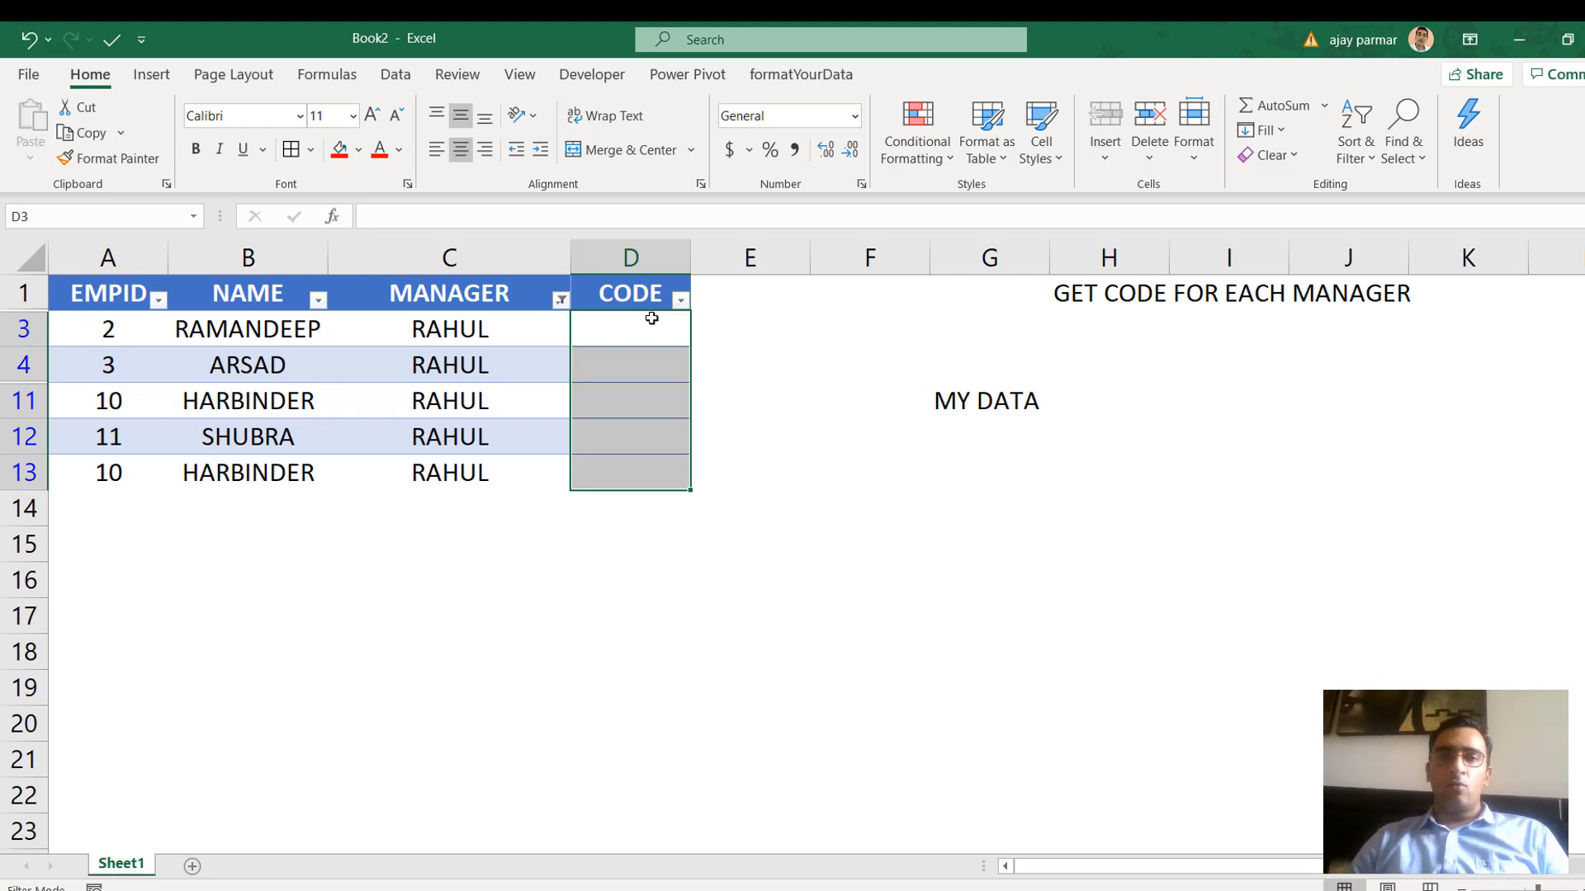
{"action": "left_click", "coordinate": [652, 318]}
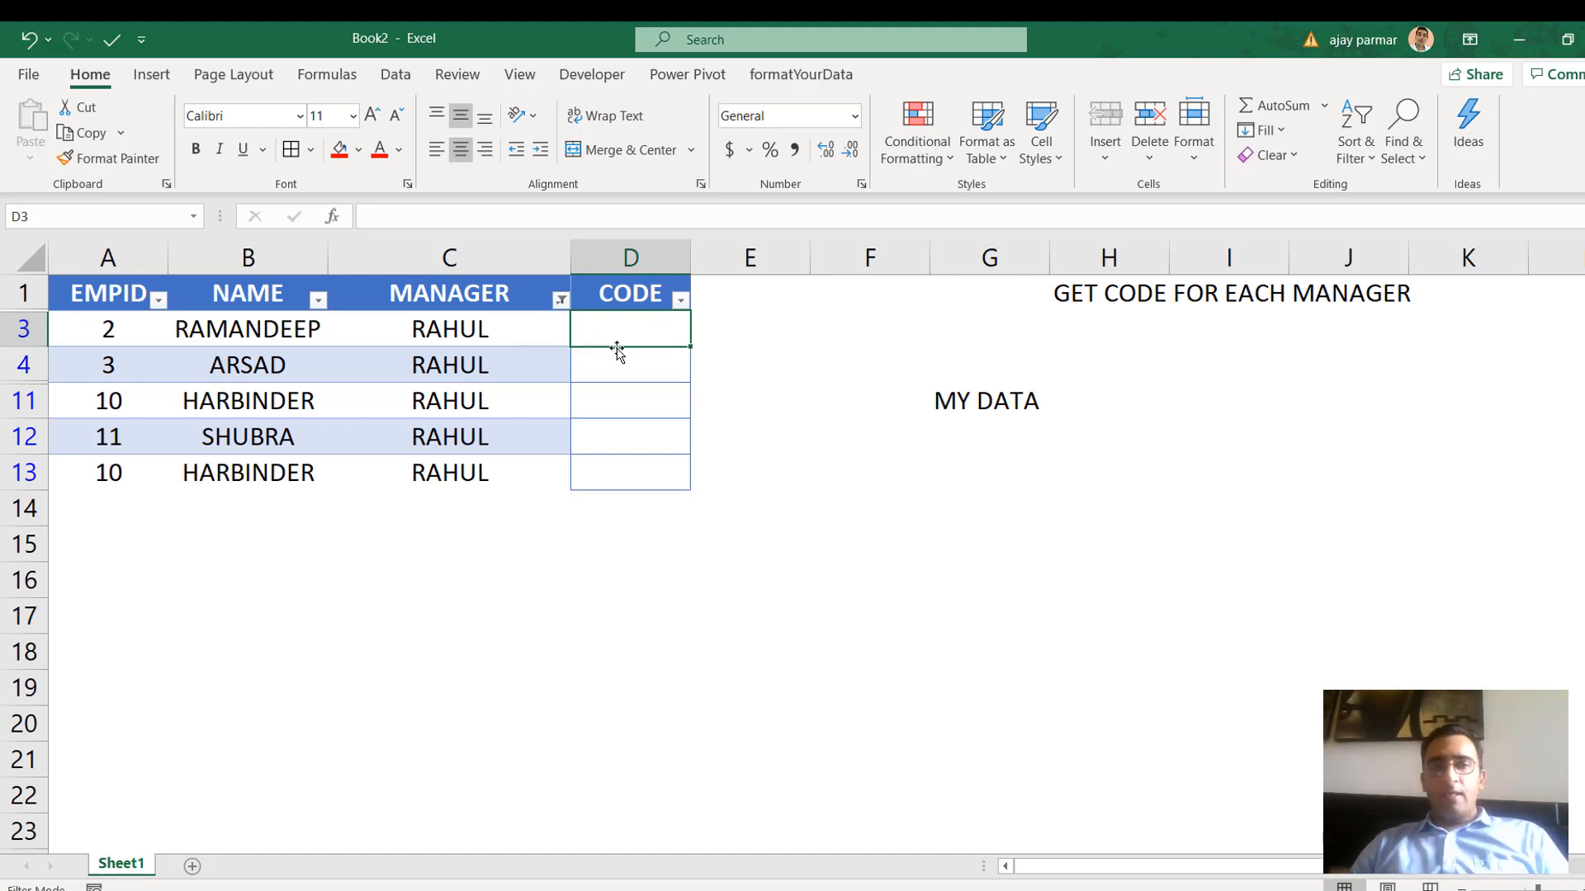
{"action": "left_click", "coordinate": [647, 484], "text": "shift"}
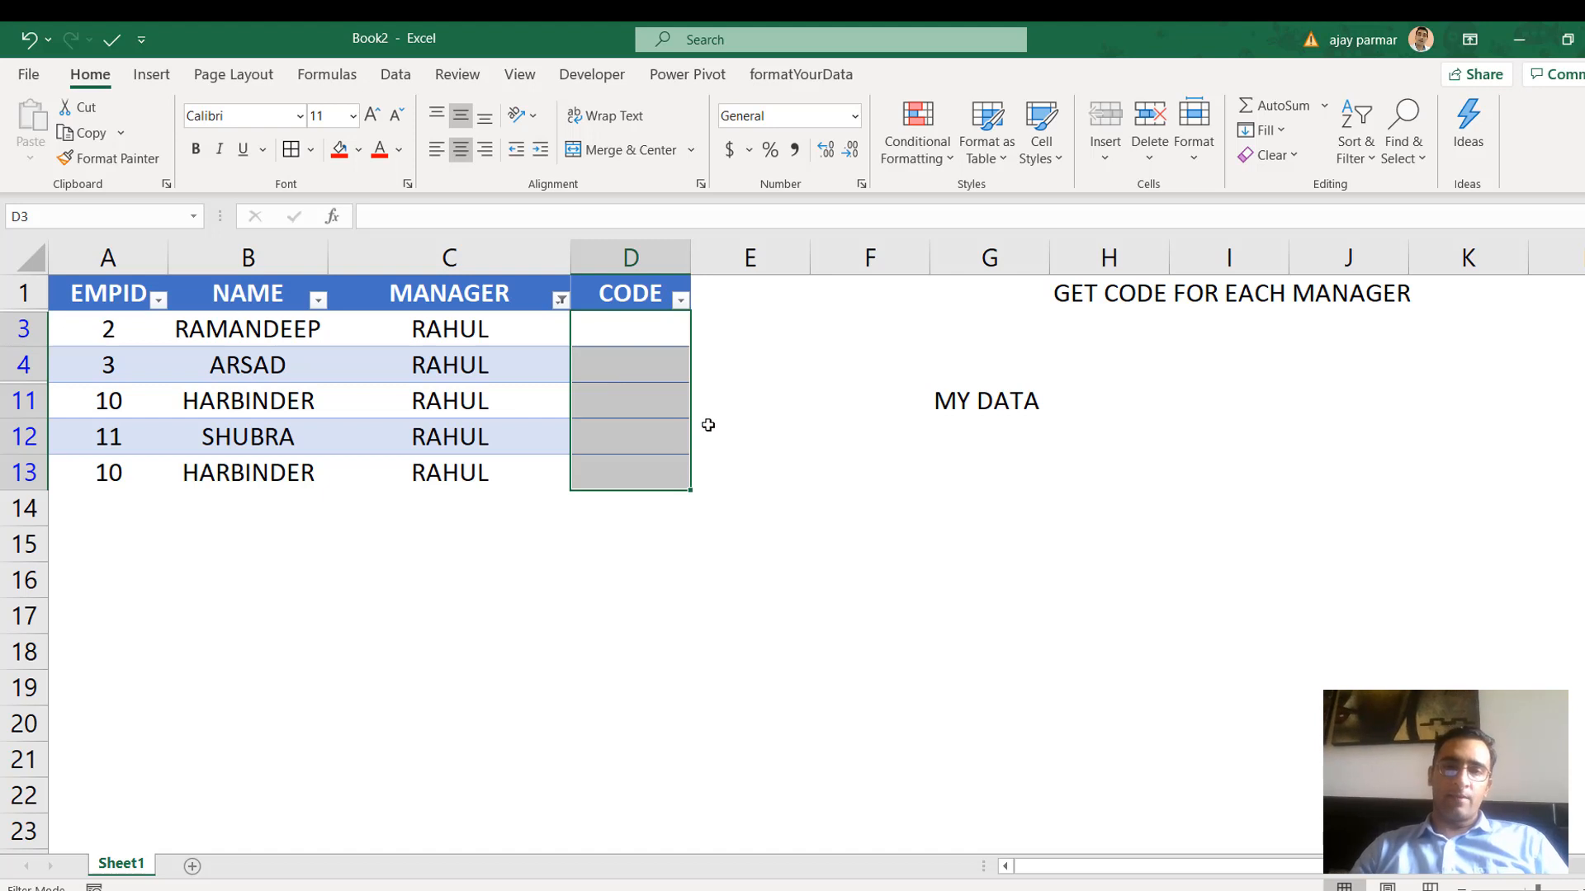
{"action": "key", "text": "alt+semicolon"}
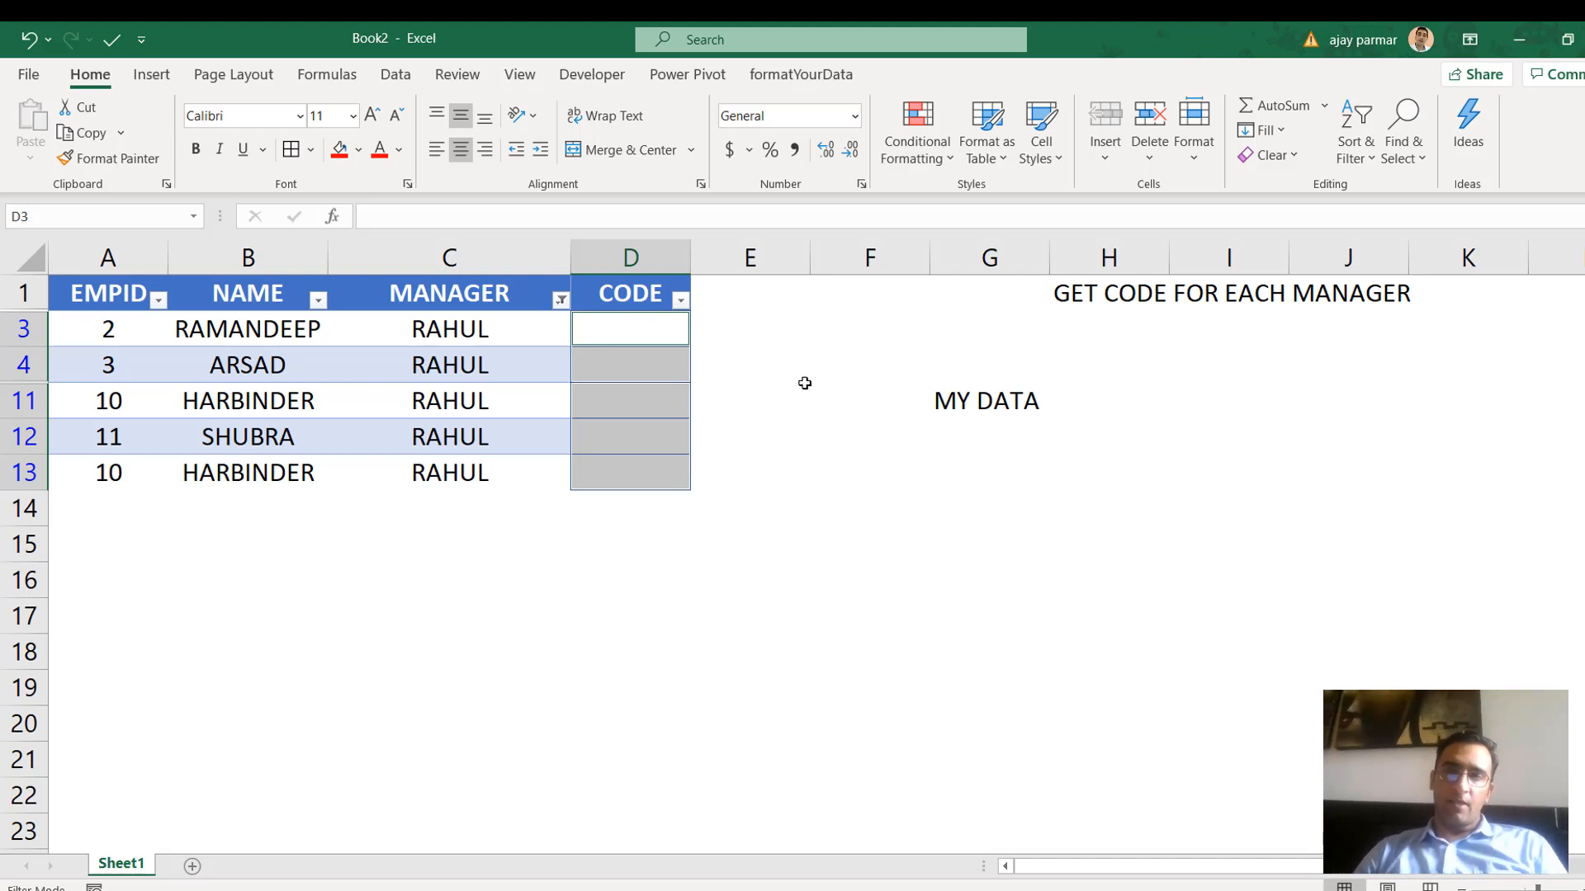
Enter =[Book3]mydata!$H2 into all the selected visible CODE cells at once and inspect the formulas from D3 to D11
{"action": "left_click", "coordinate": [388, 218]}
{"action": "type", "text": "="}
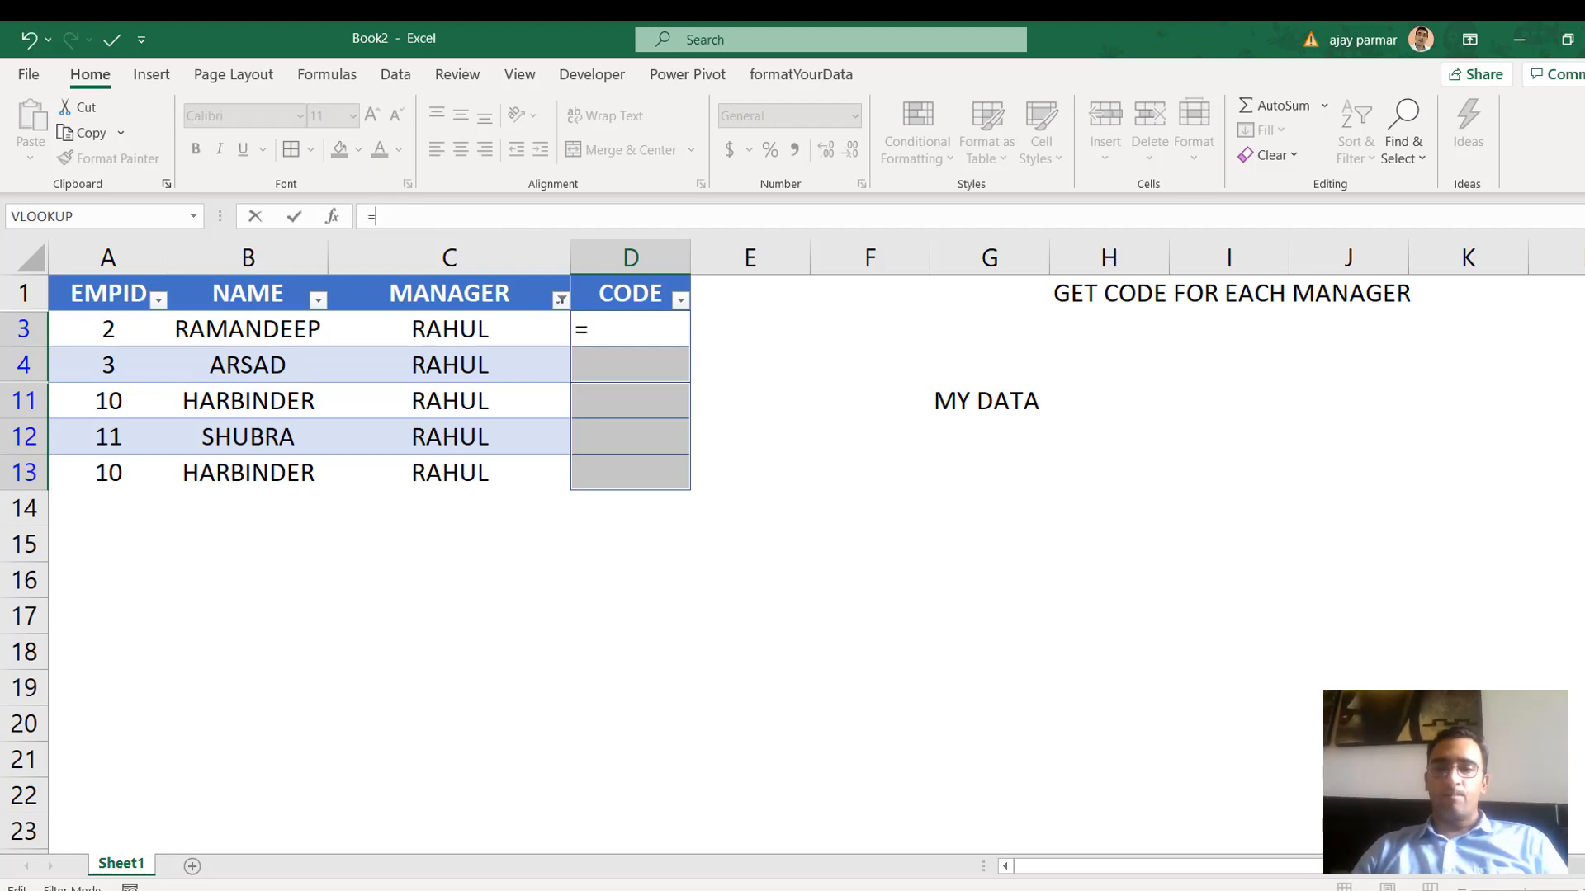
{"action": "key", "text": "alt+Tab"}
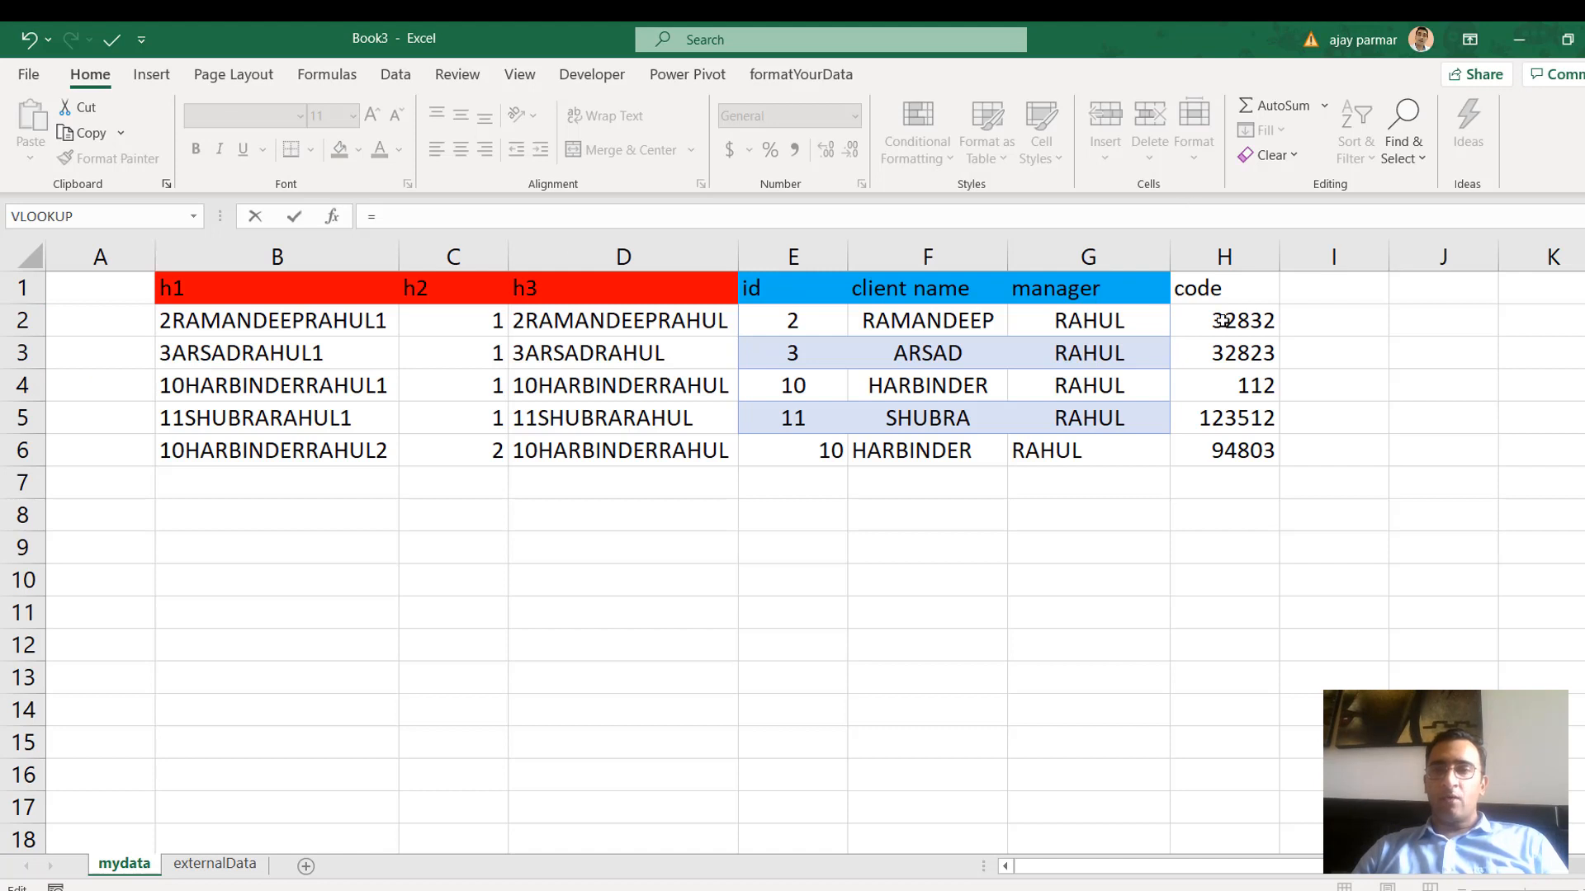
{"action": "left_click", "coordinate": [1245, 321]}
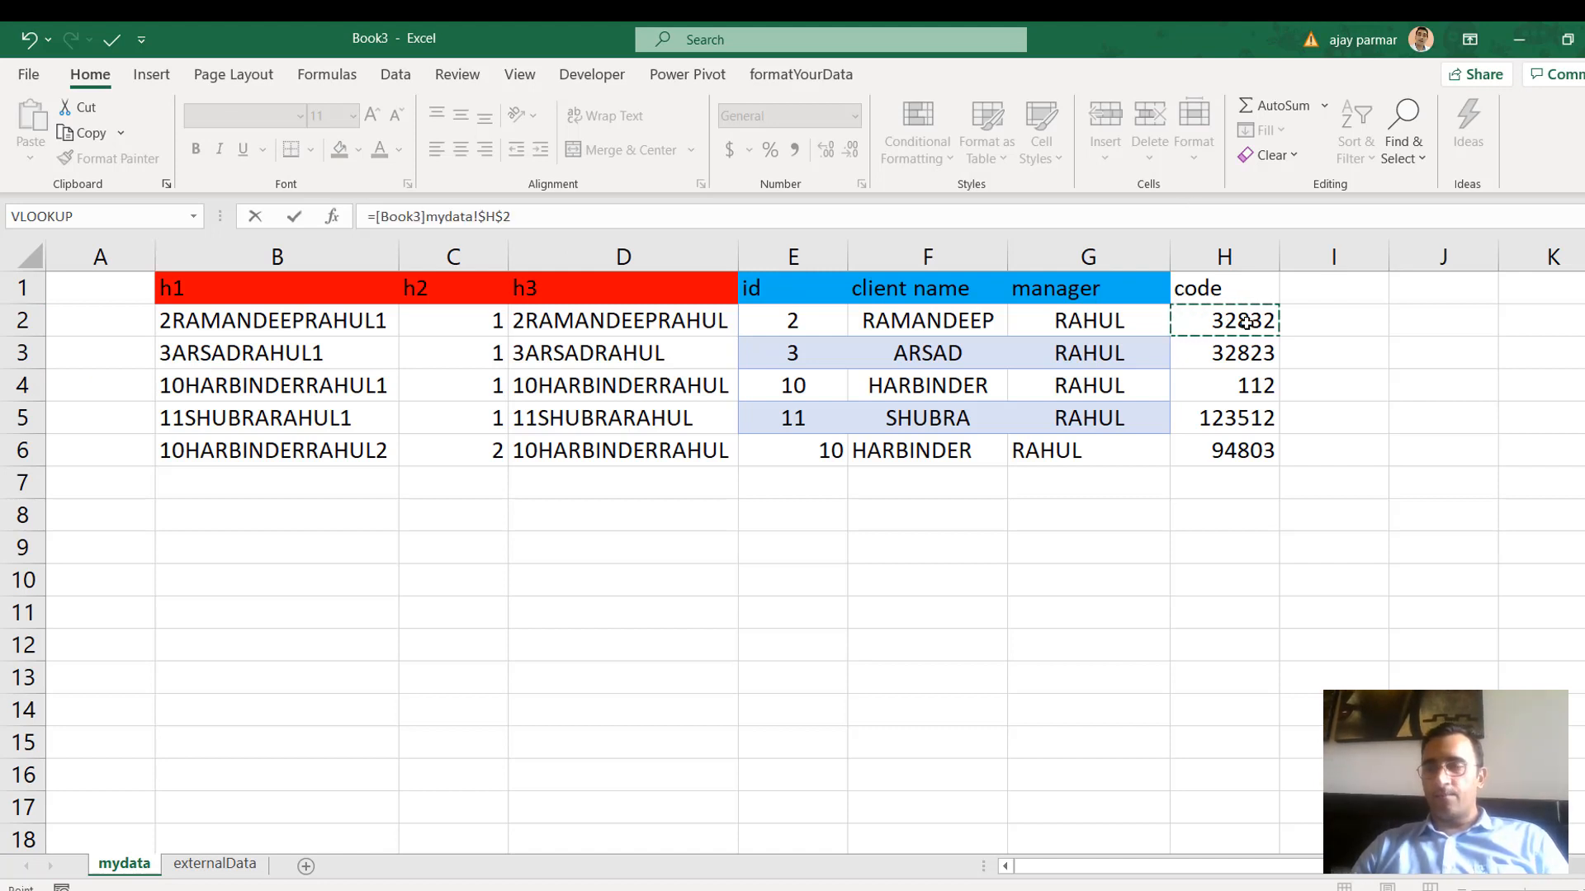
{"action": "left_click", "coordinate": [505, 217]}
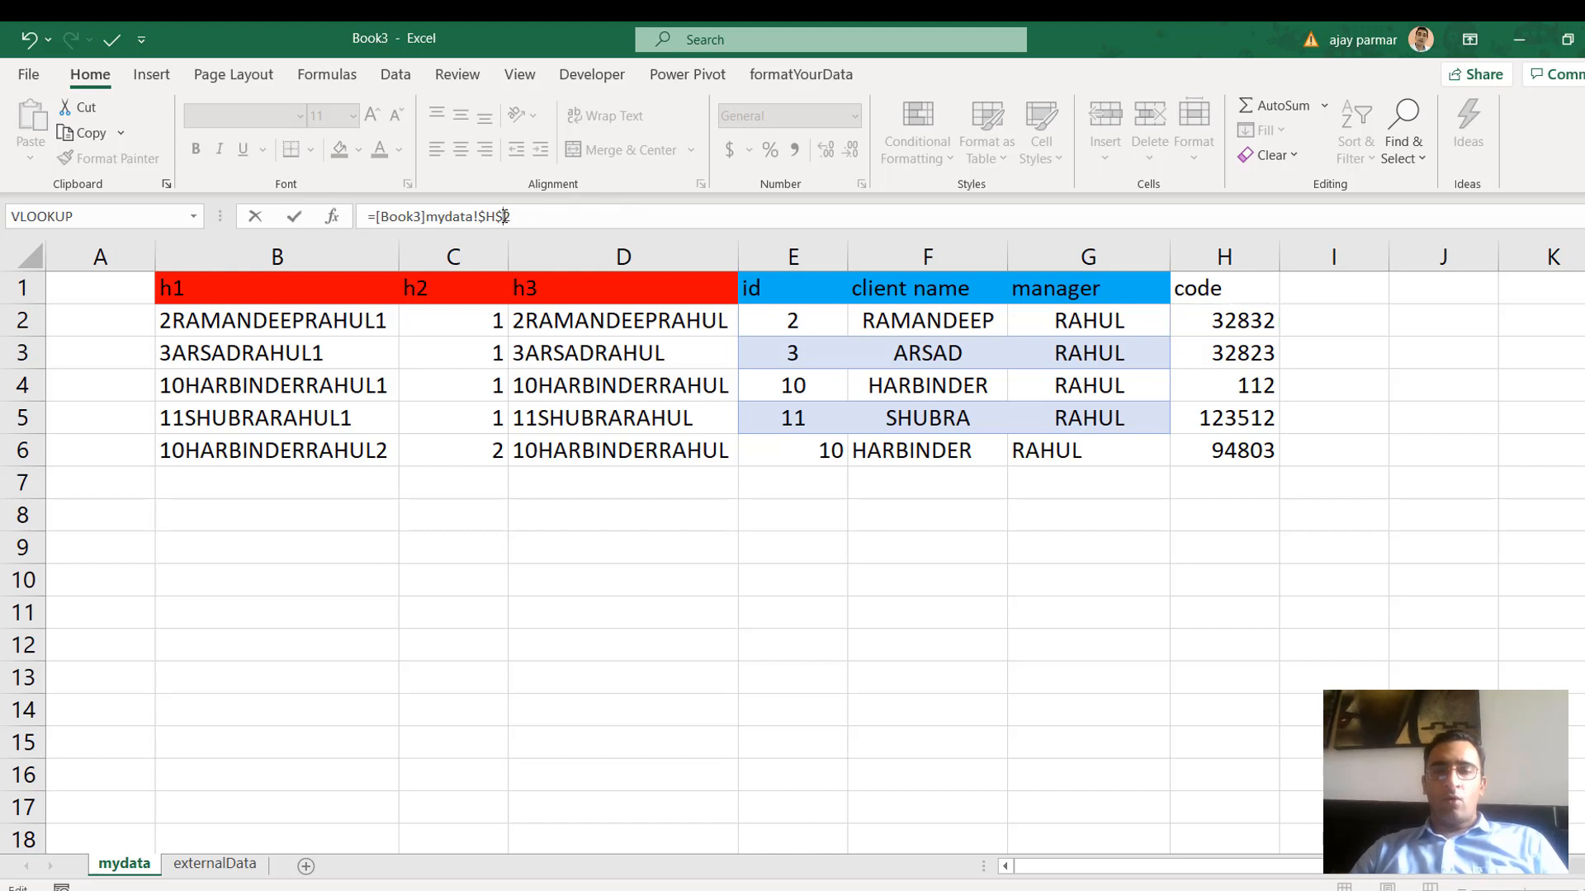
{"action": "key", "text": "BackSpace"}
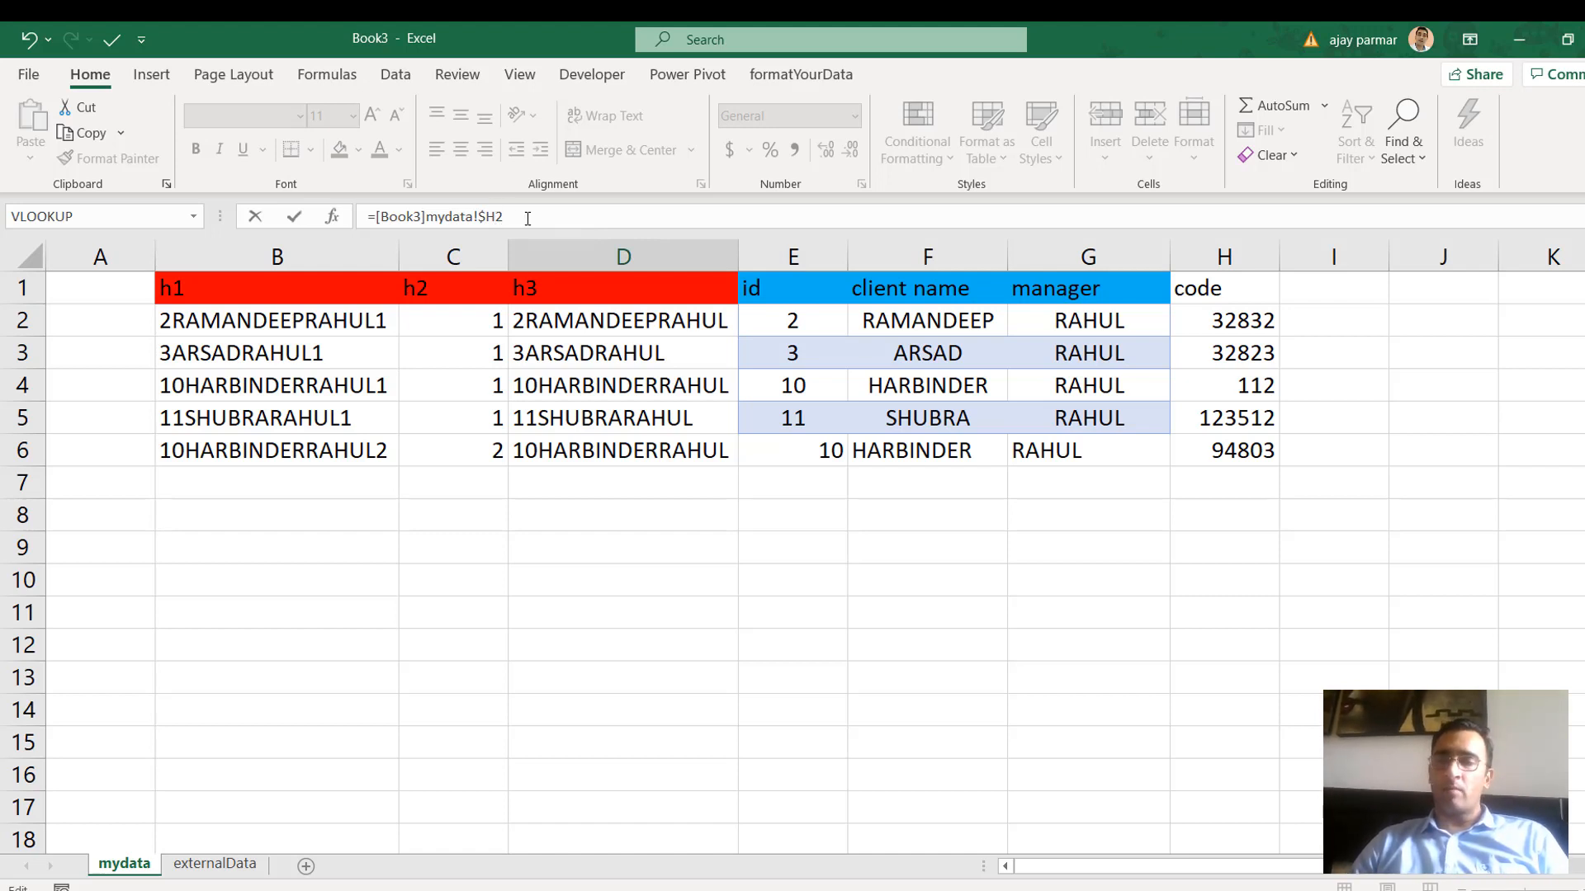
{"action": "key", "text": "ctrl+Return"}
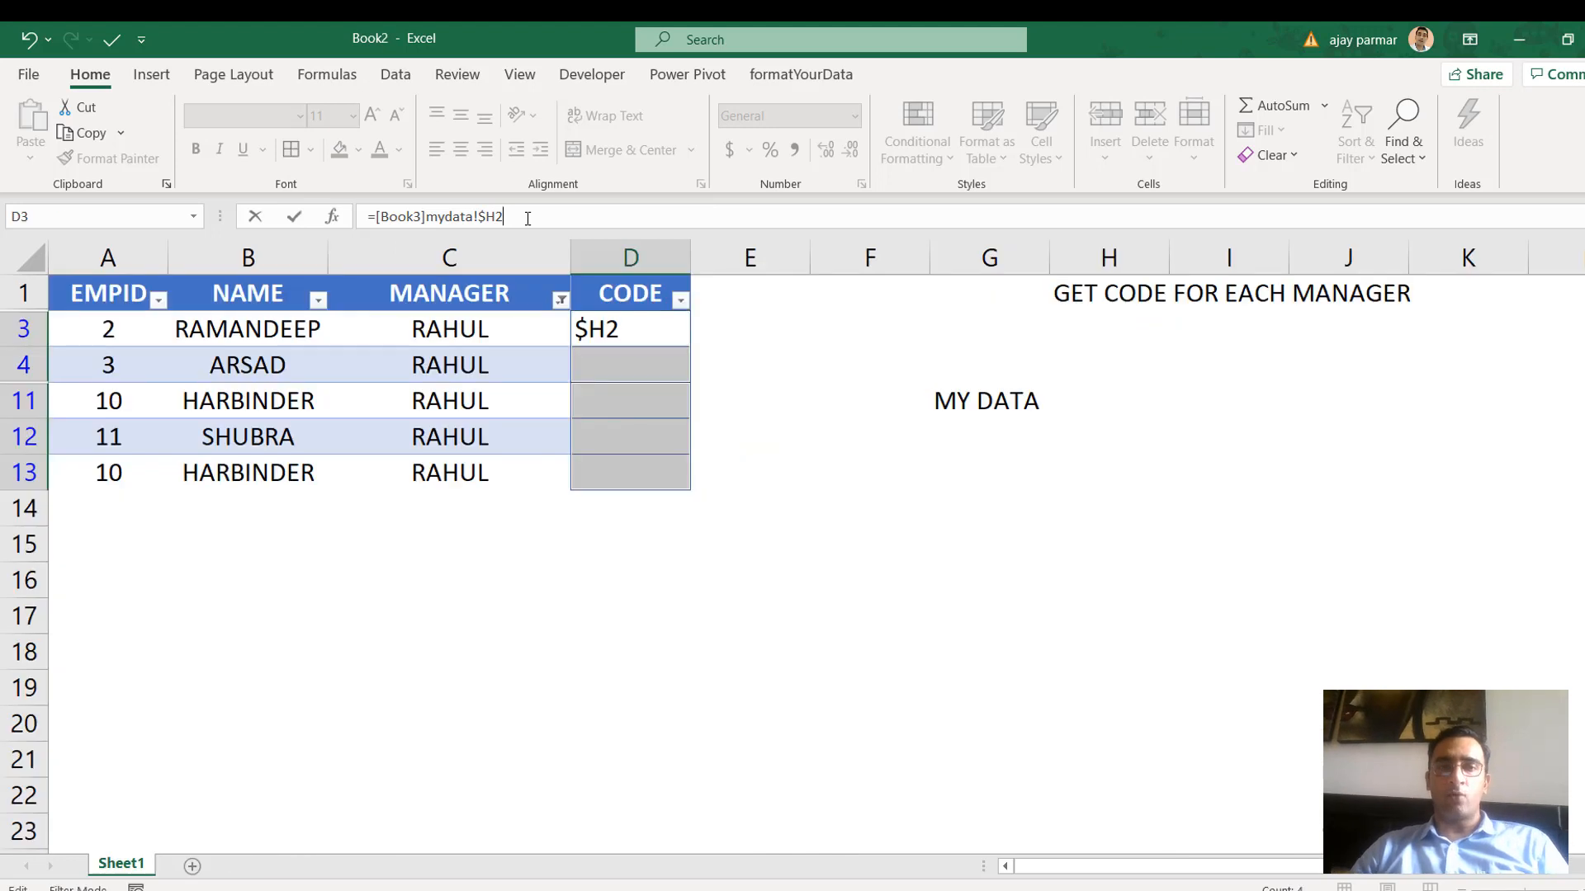
{"action": "left_click", "coordinate": [621, 331]}
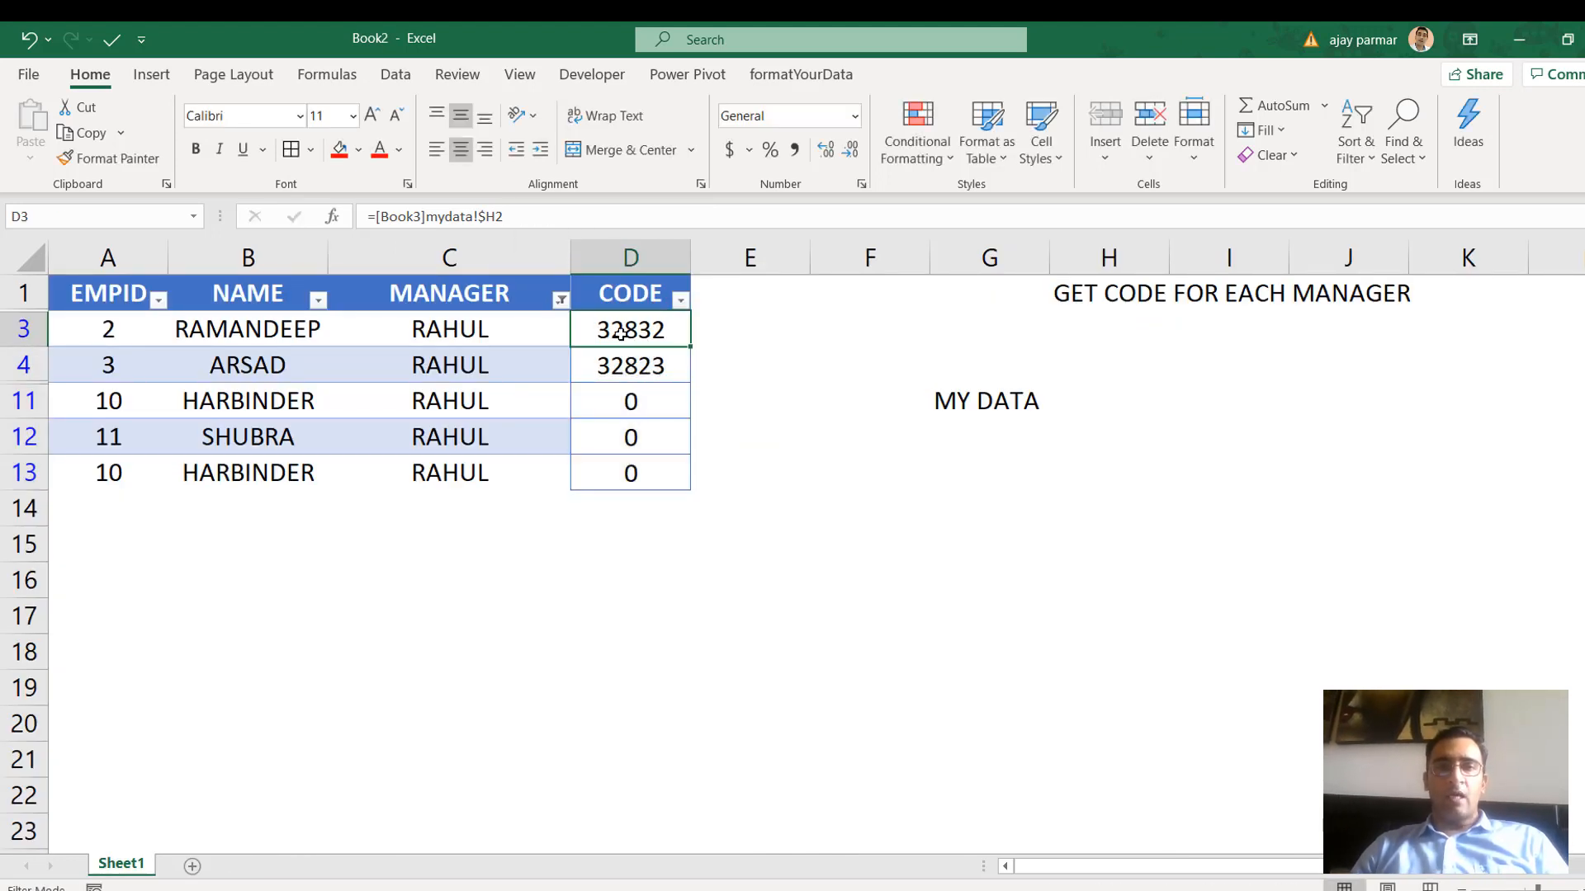
{"action": "key", "text": "Down"}
{"action": "key", "text": "Down"}
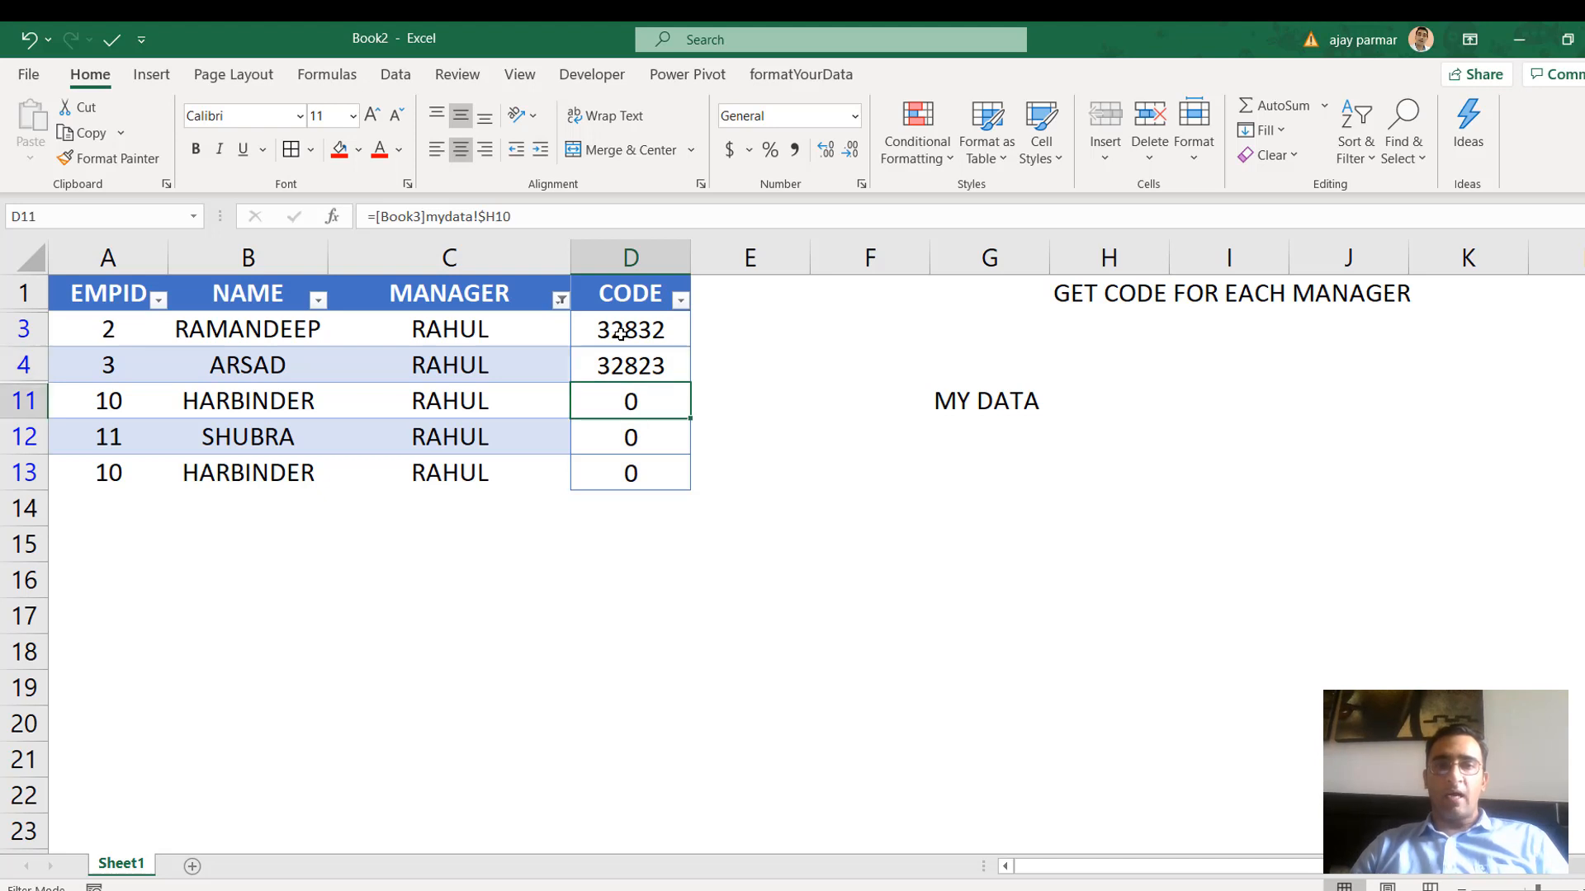
Inspect the link formulas in the visible CODE cells from D3 down to D13
{"action": "key", "text": "Down"}
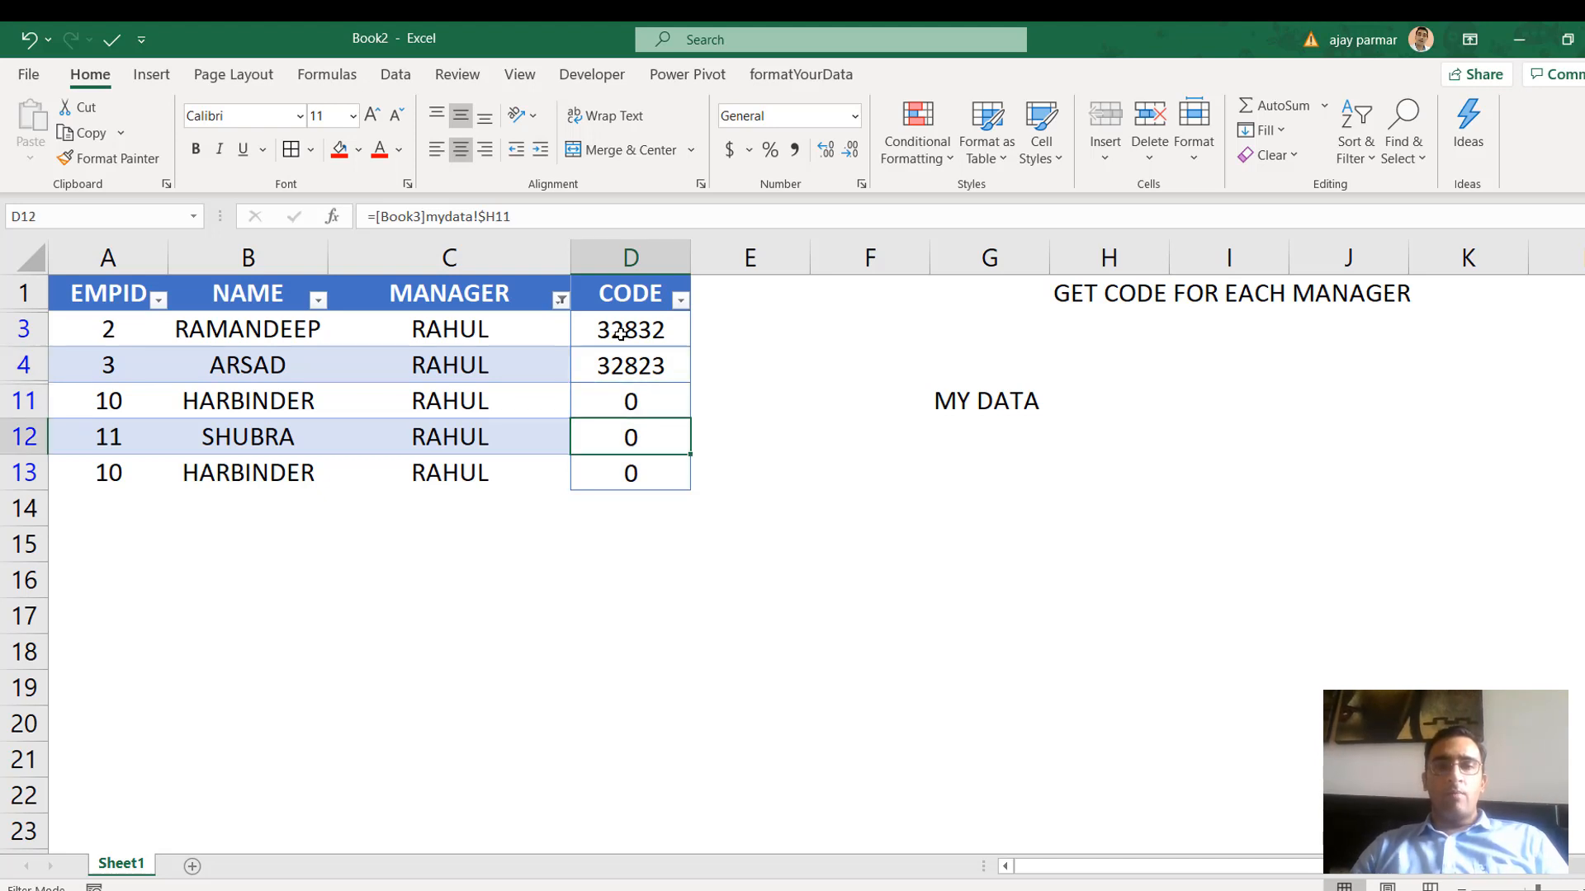
{"action": "key", "text": "Up"}
{"action": "key", "text": "Up"}
{"action": "key", "text": "Up"}
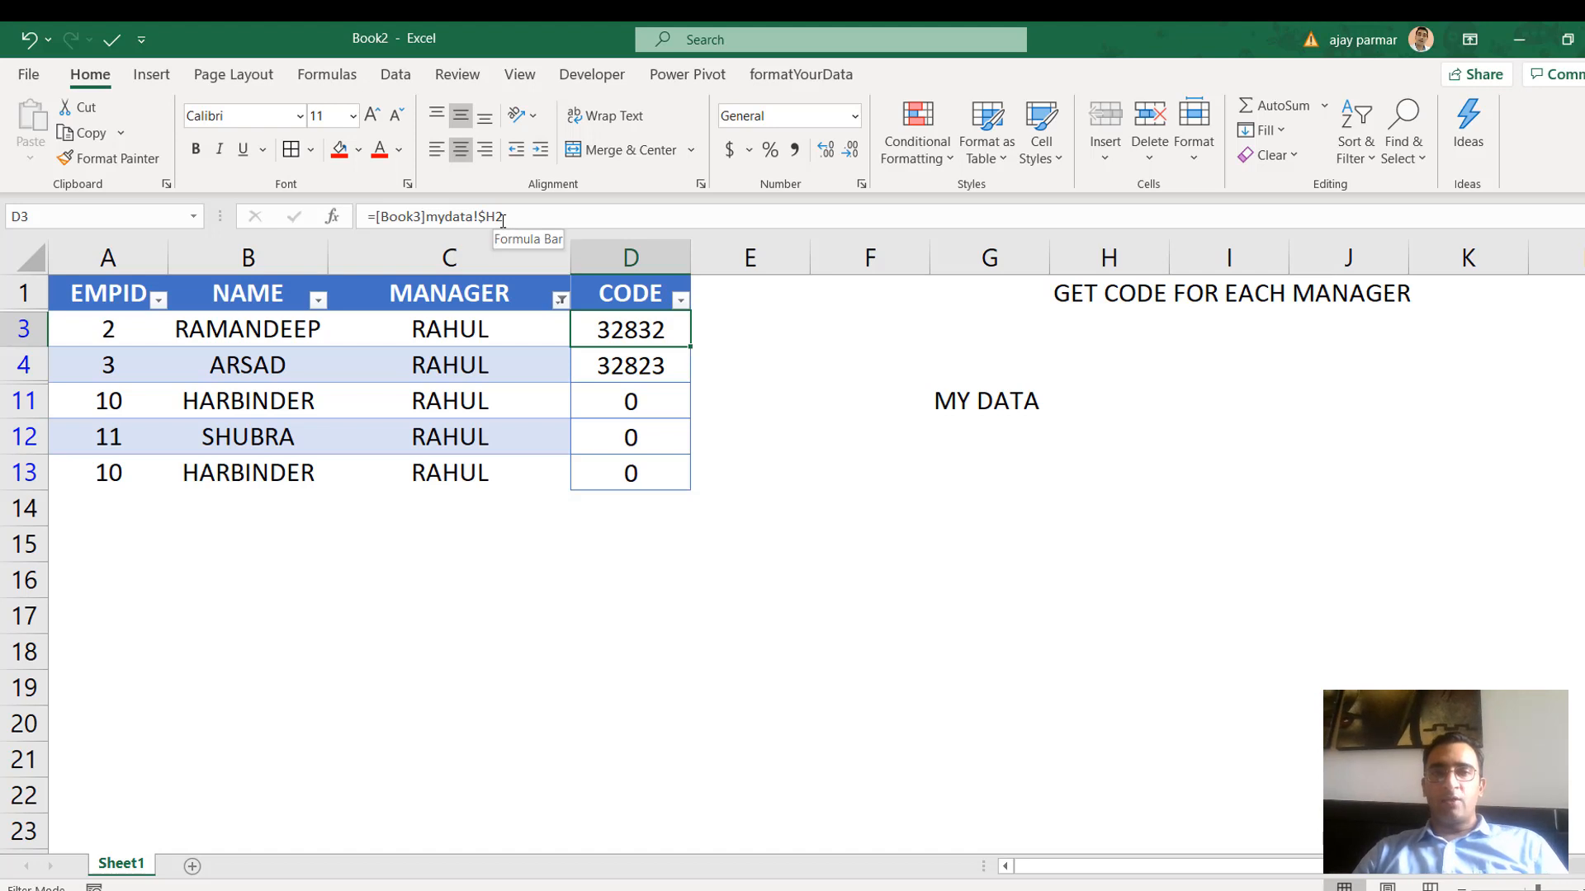
{"action": "key", "text": "Down"}
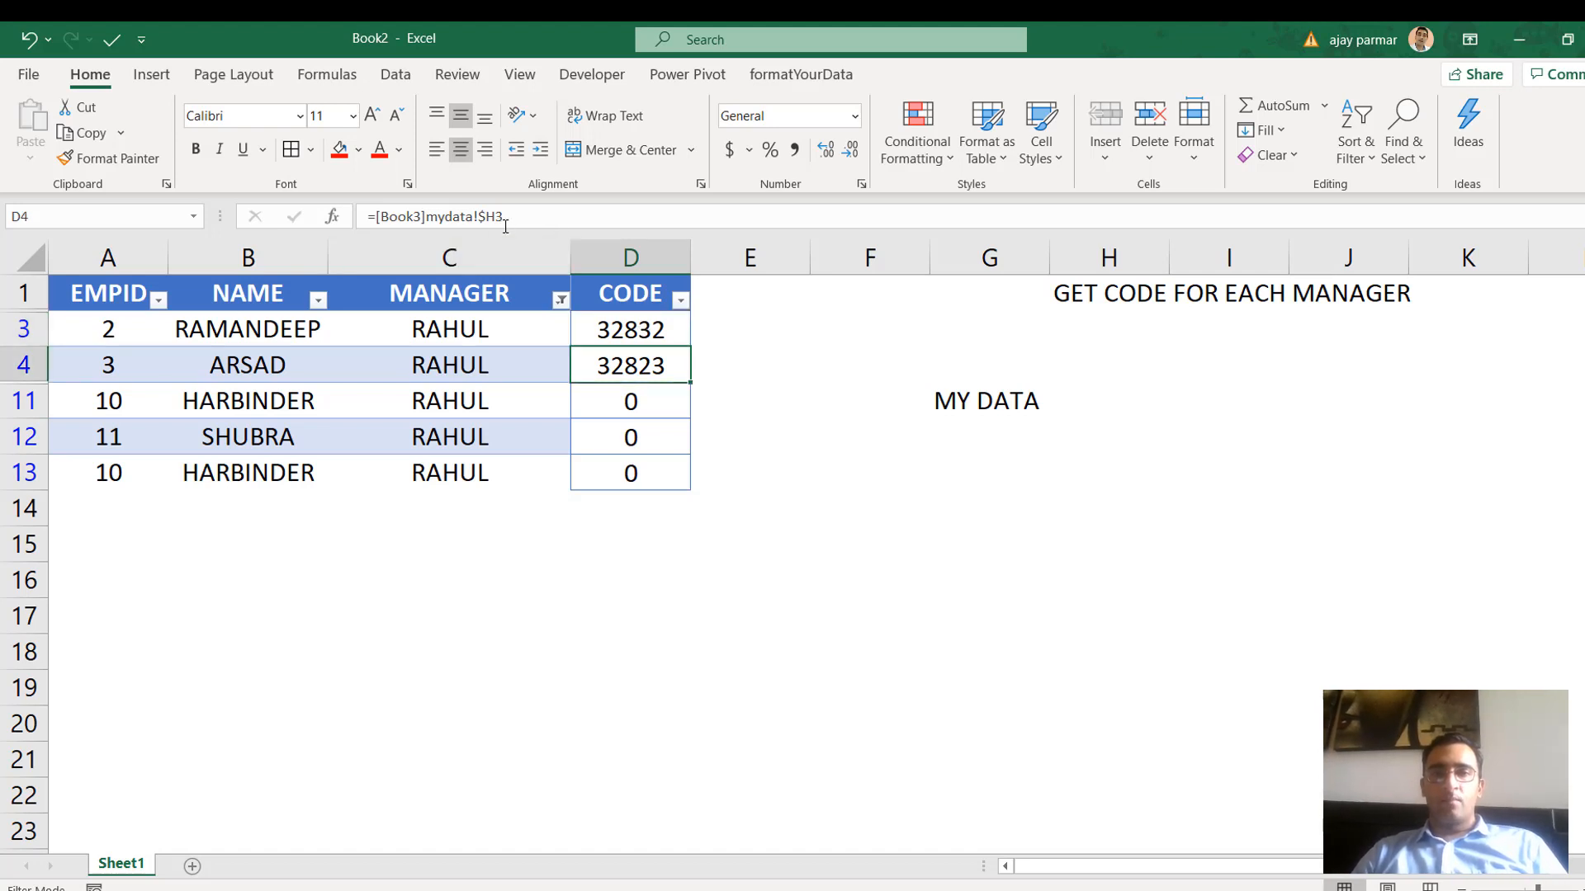
{"action": "key", "text": "Down"}
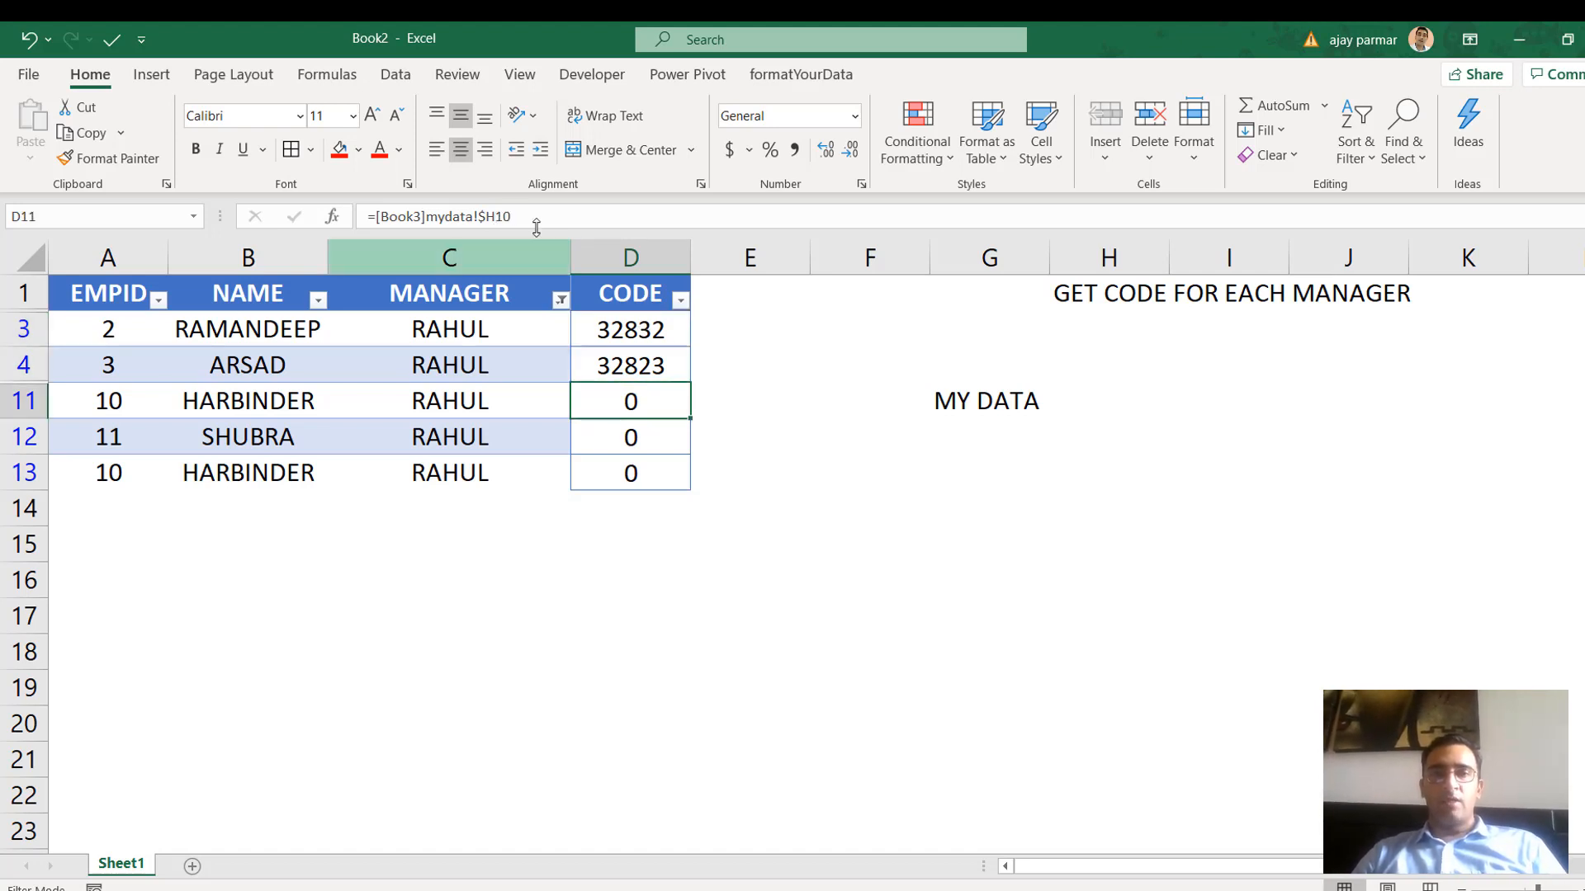
{"action": "key", "text": "Down"}
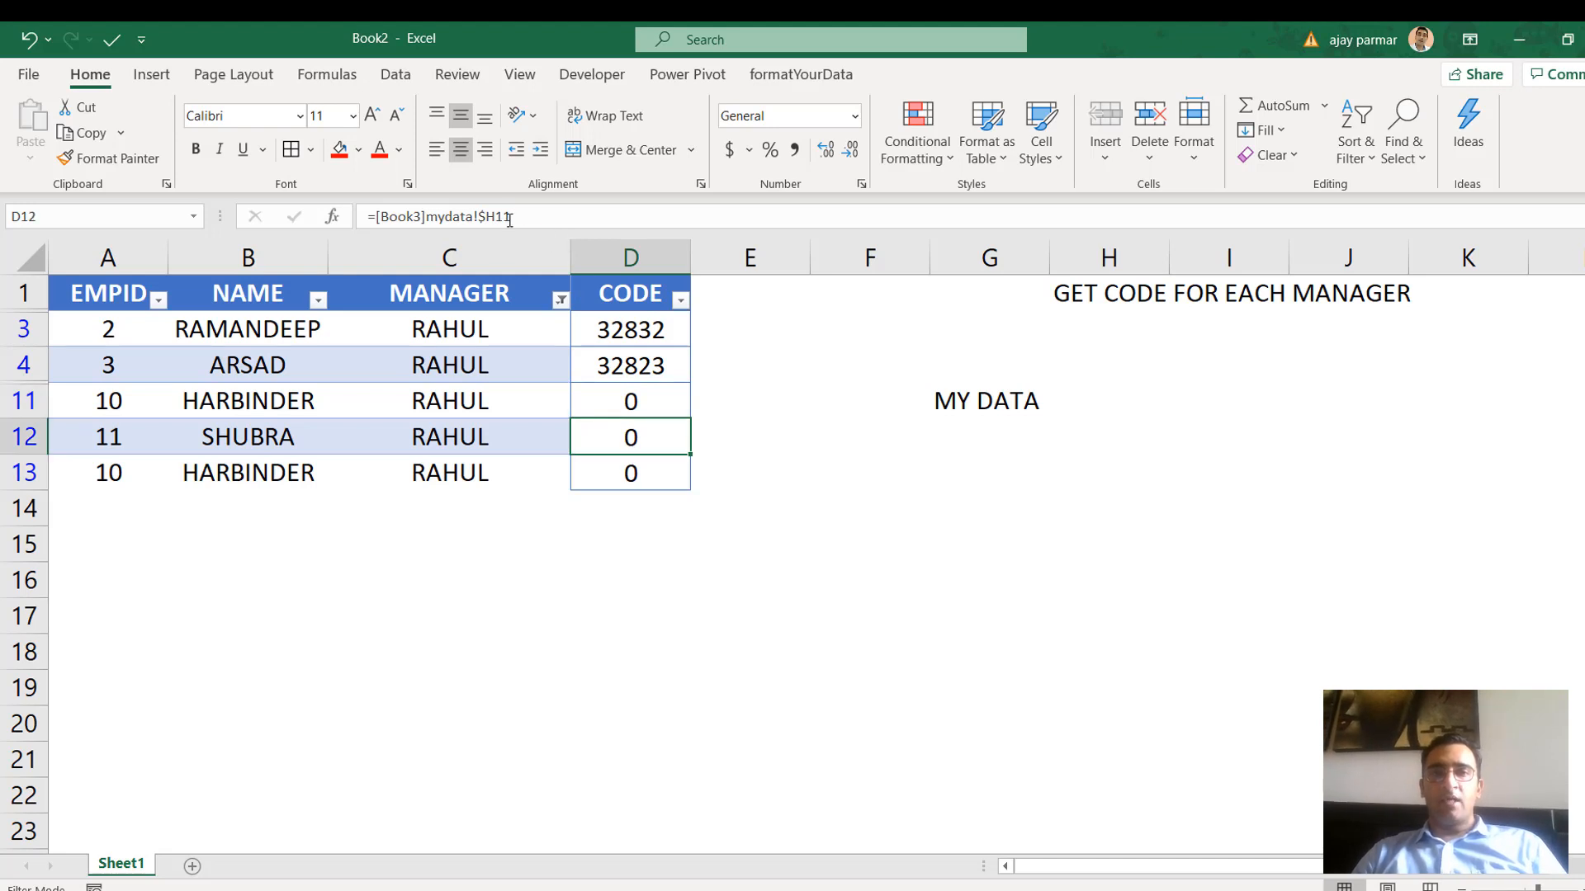
{"action": "key", "text": "Down"}
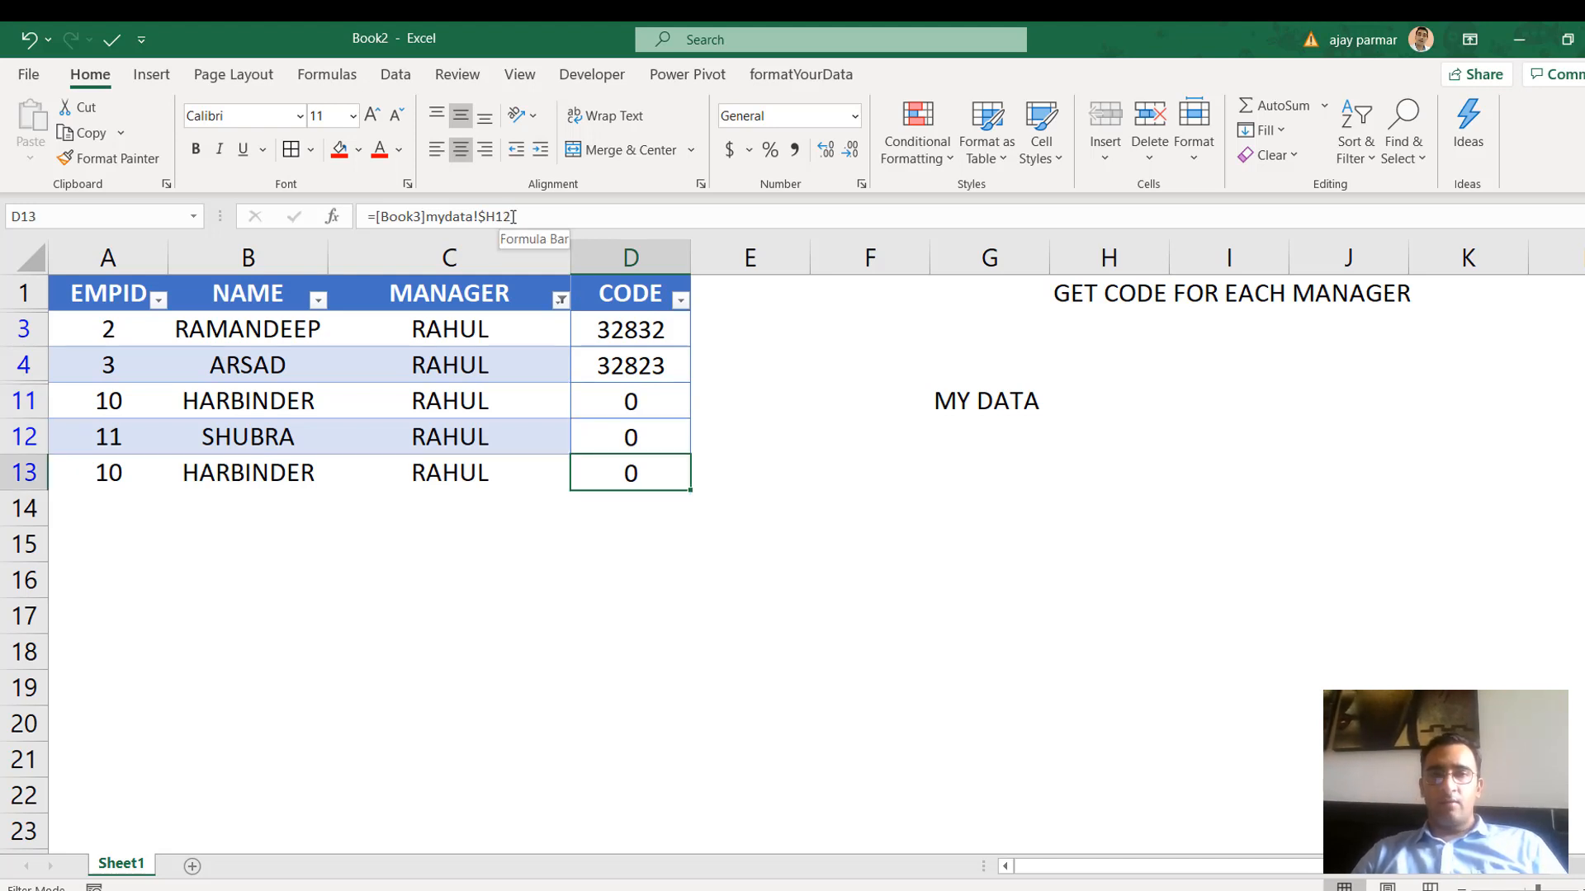
{"action": "left_click", "coordinate": [633, 333]}
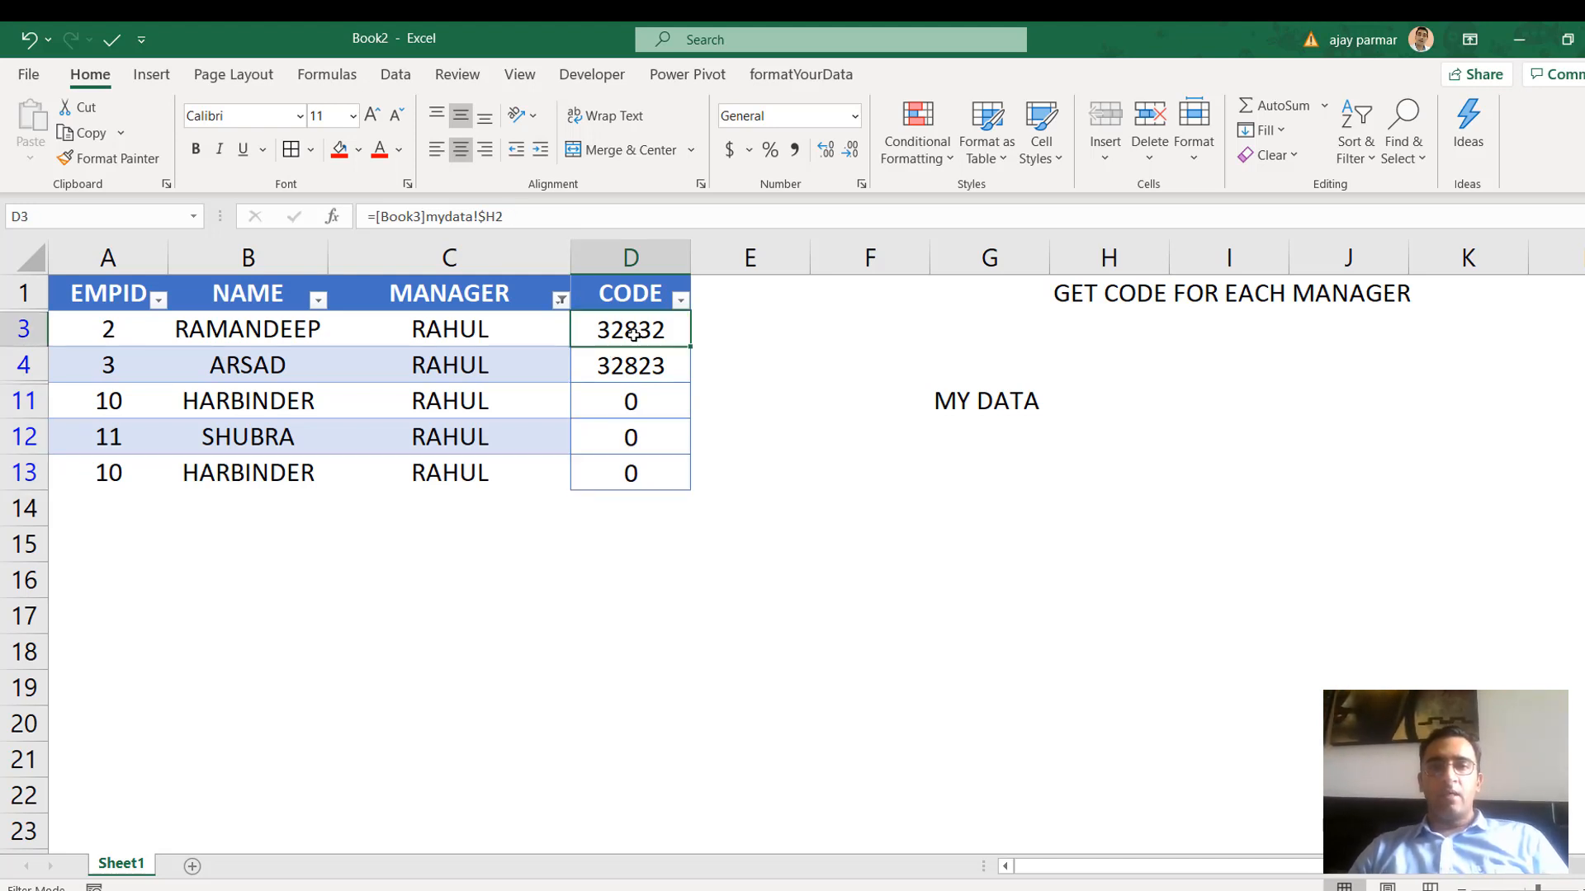
Compare the code formulas in H2:H4 of Book3's mydata sheet with the linked CODE cells in Book2
{"action": "key", "text": "alt+Tab"}
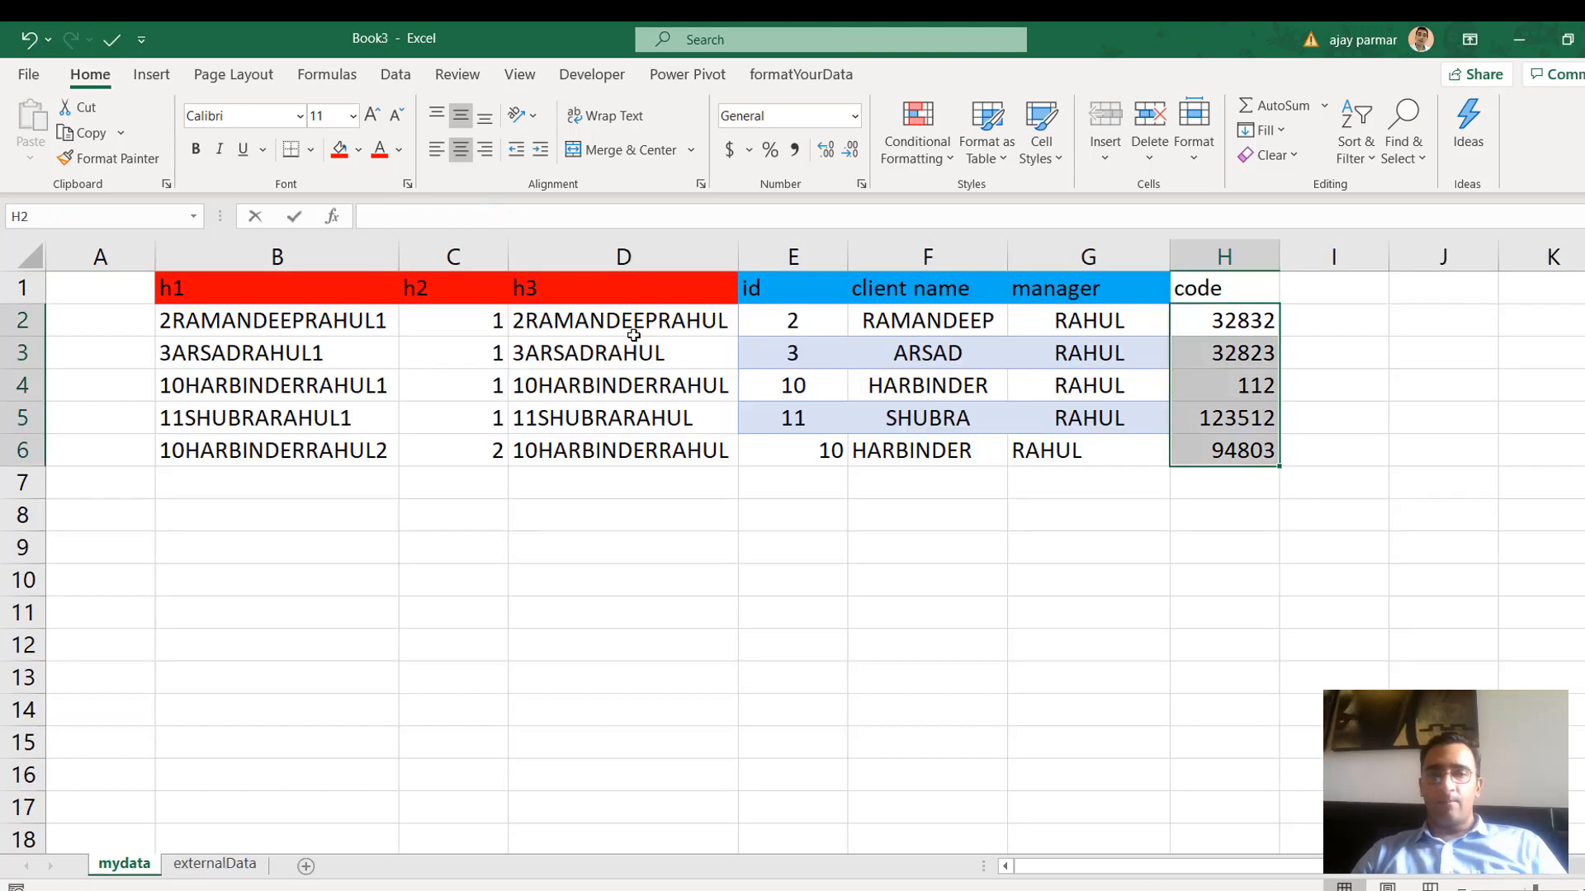
{"action": "left_click", "coordinate": [1203, 323]}
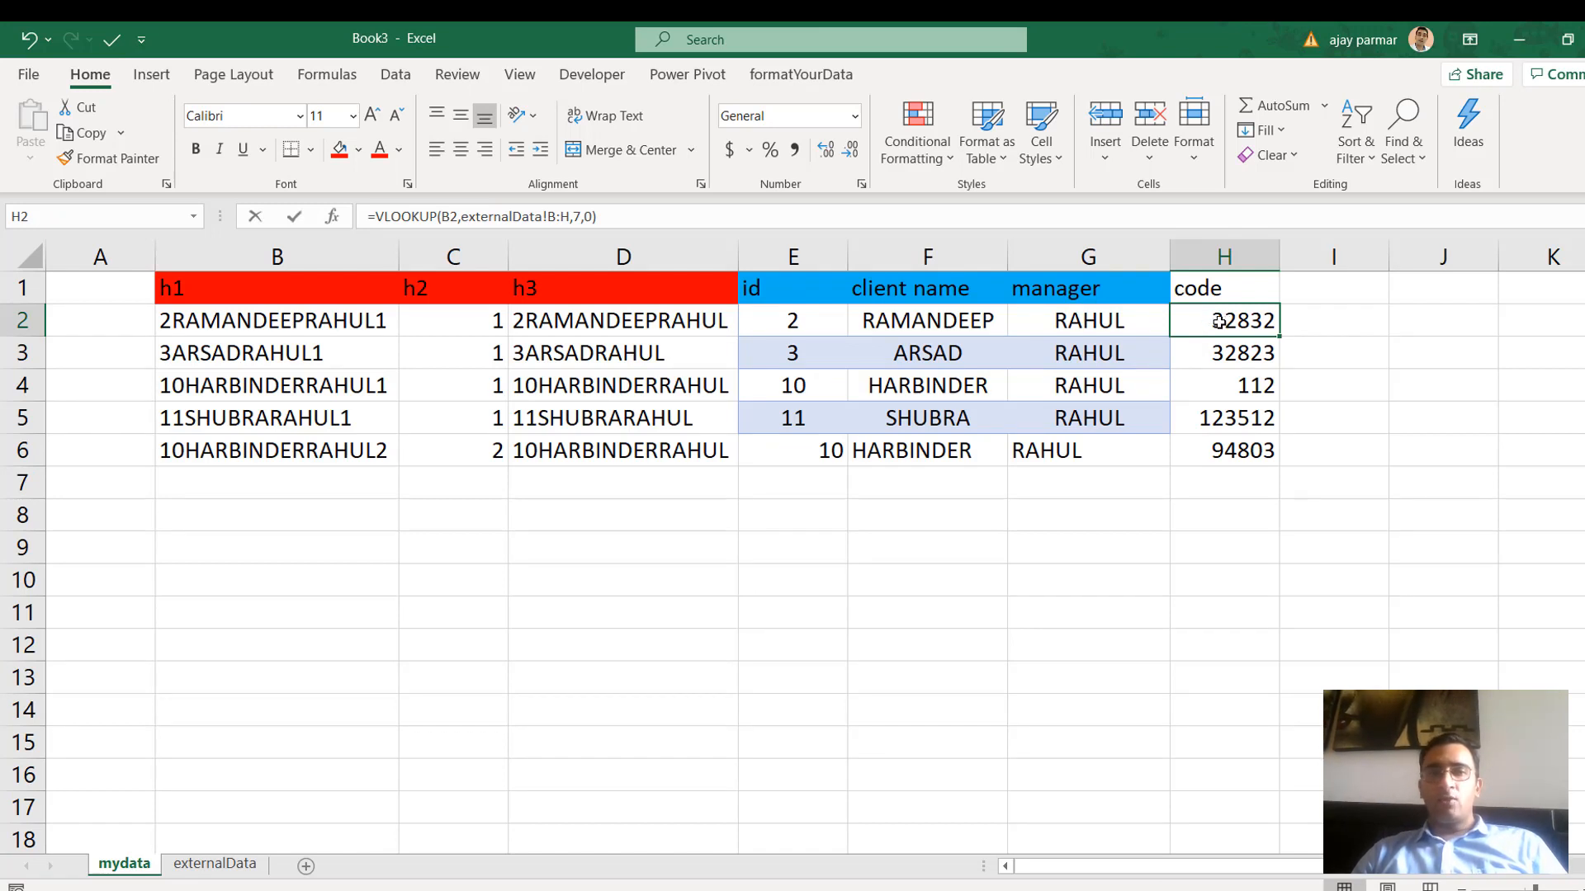
{"action": "key", "text": "Down"}
{"action": "key", "text": "Down"}
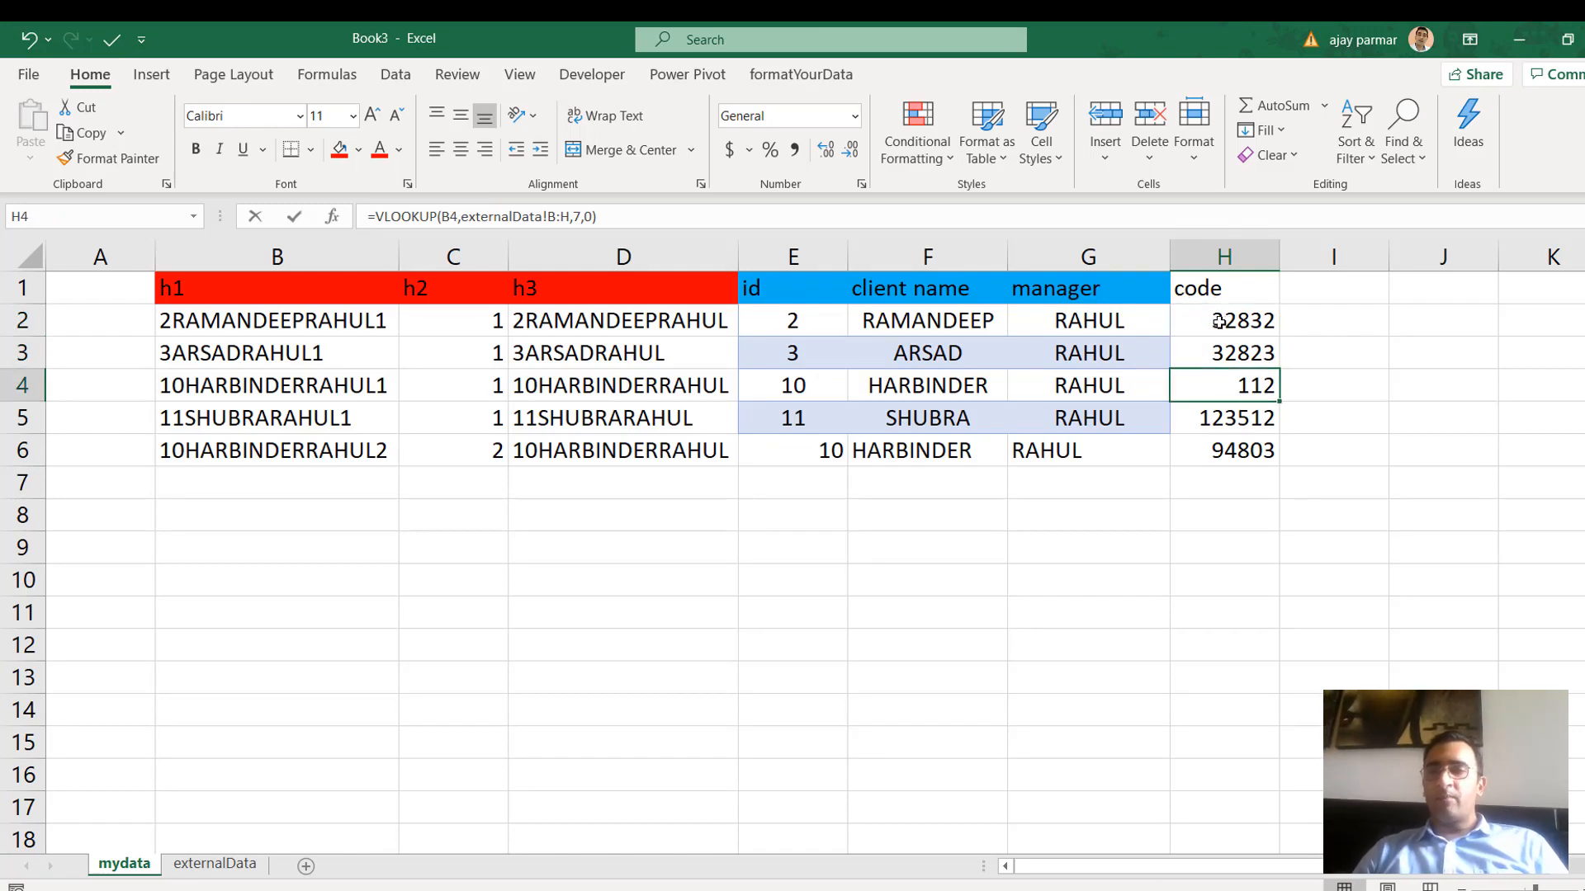
{"action": "key", "text": "alt+Tab"}
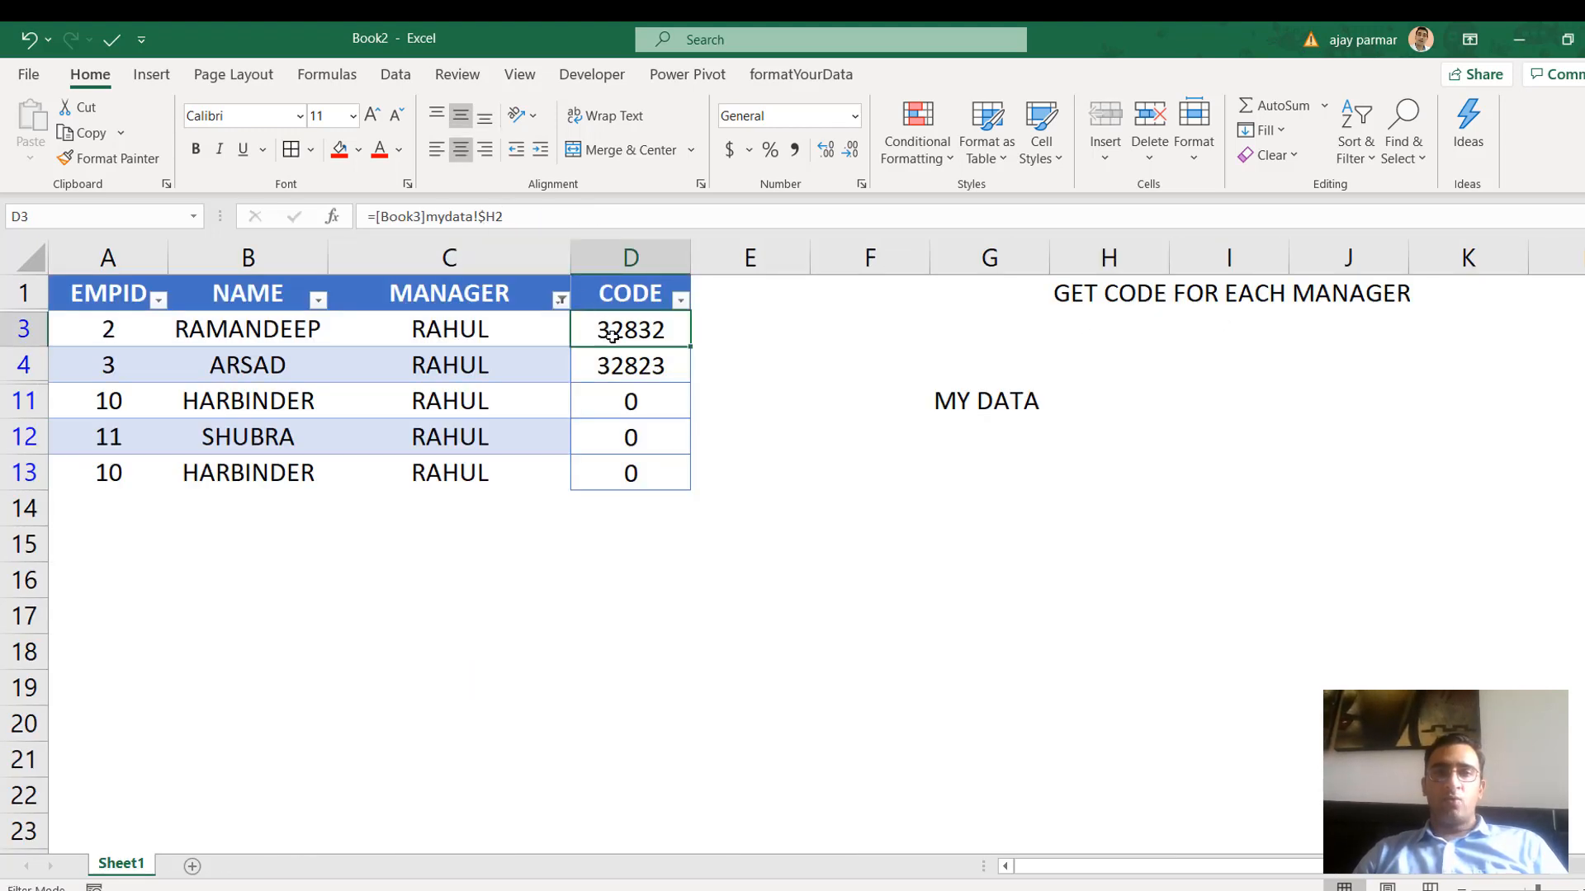
{"action": "left_click", "coordinate": [627, 359]}
{"action": "left_click", "coordinate": [638, 394]}
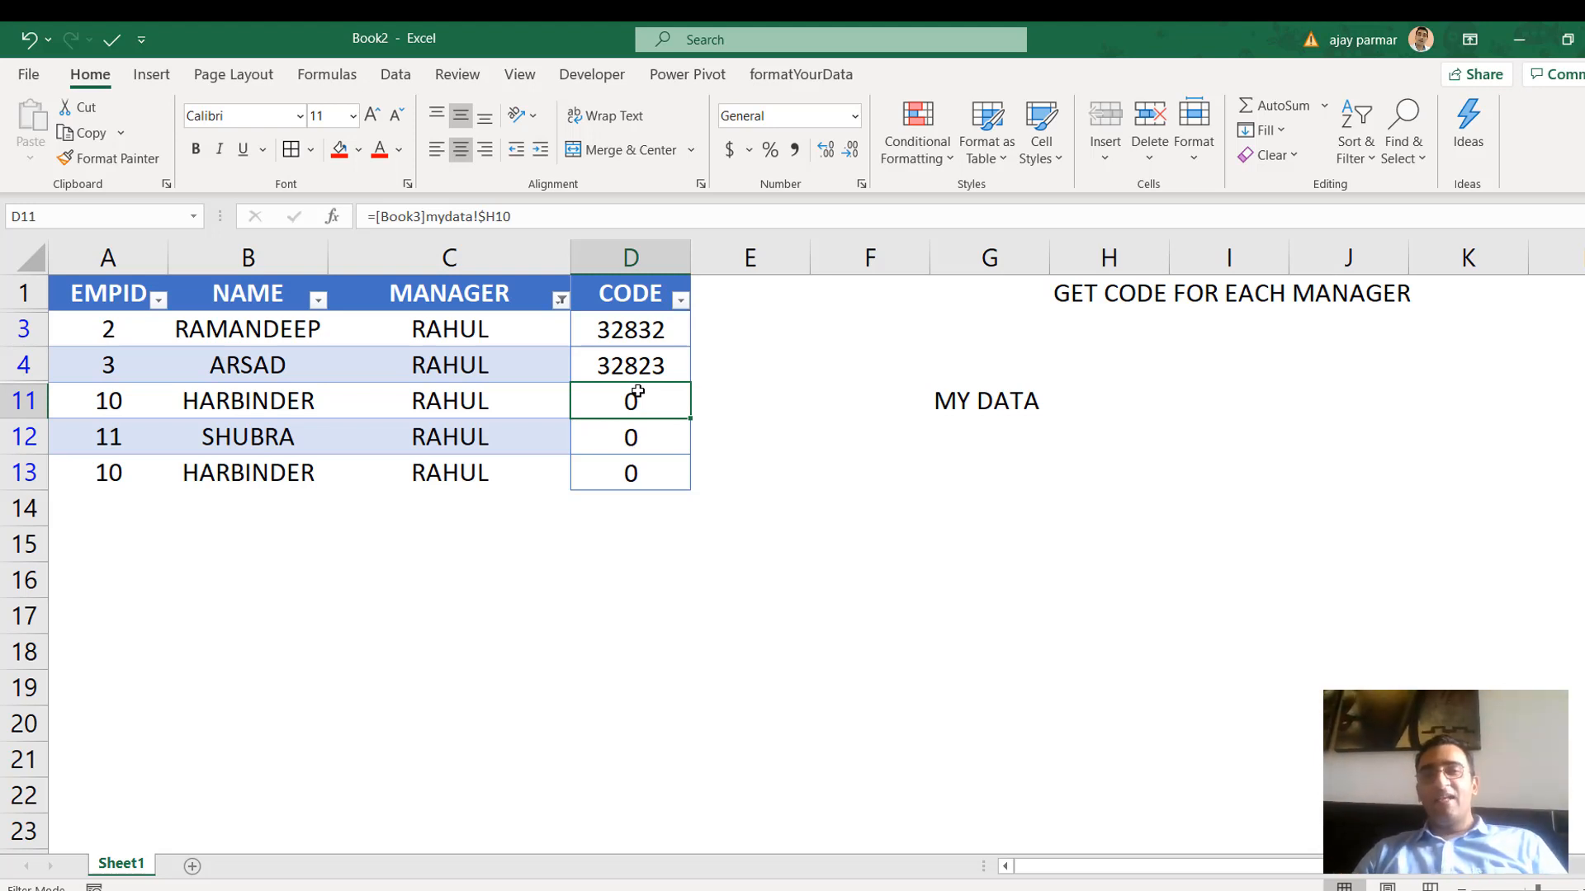
Clear the link formulas from the visible CODE cells D3:D13 in Book2
{"action": "left_click", "coordinate": [644, 330]}
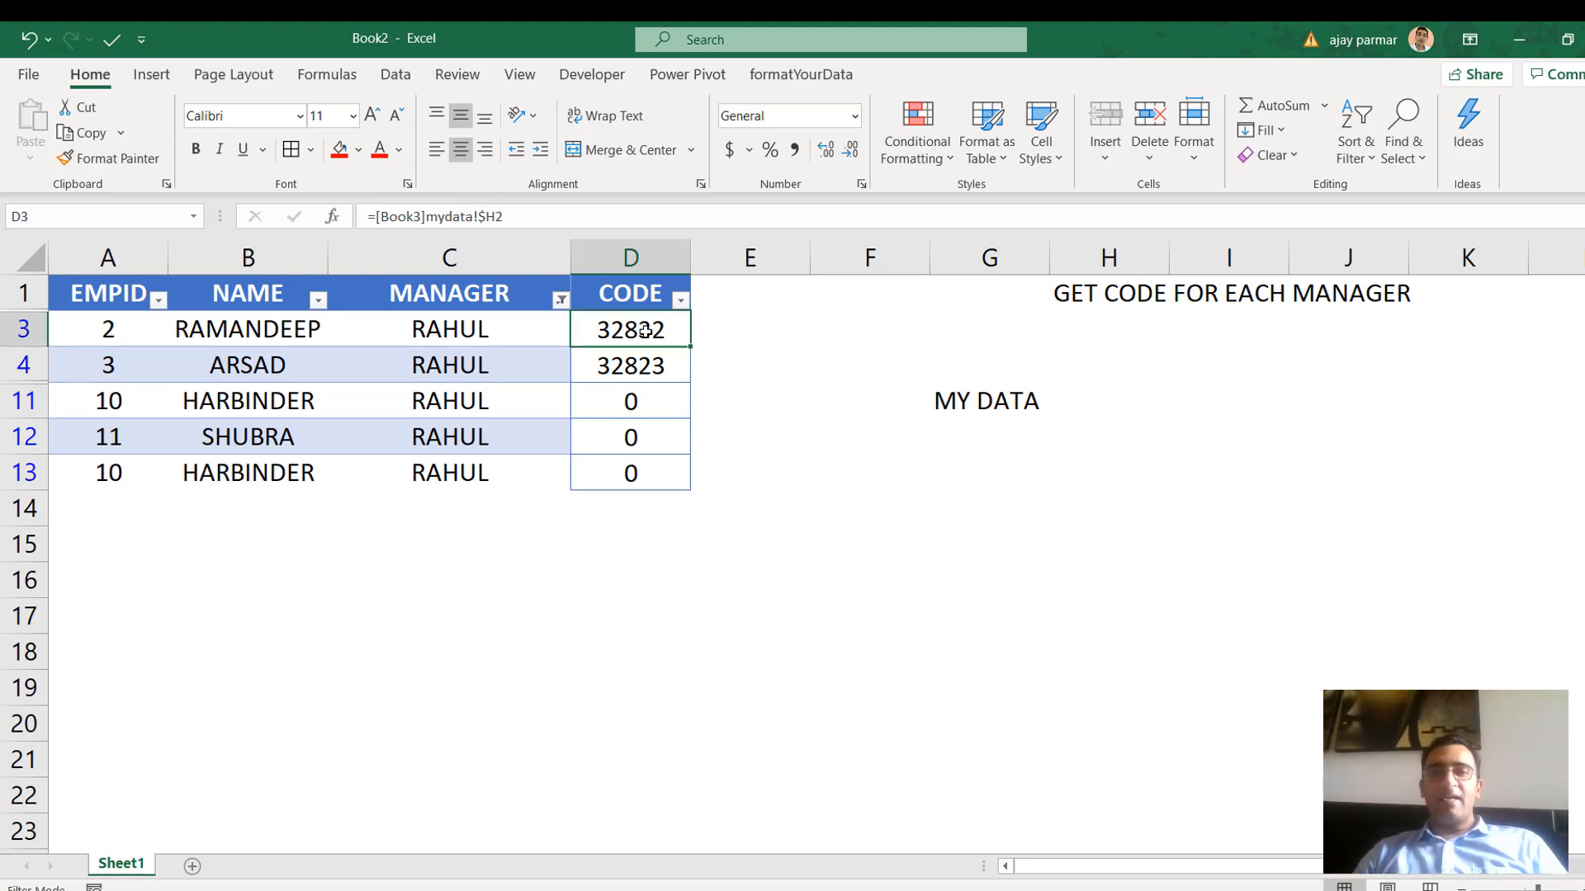
{"action": "left_click", "coordinate": [654, 469], "text": "shift"}
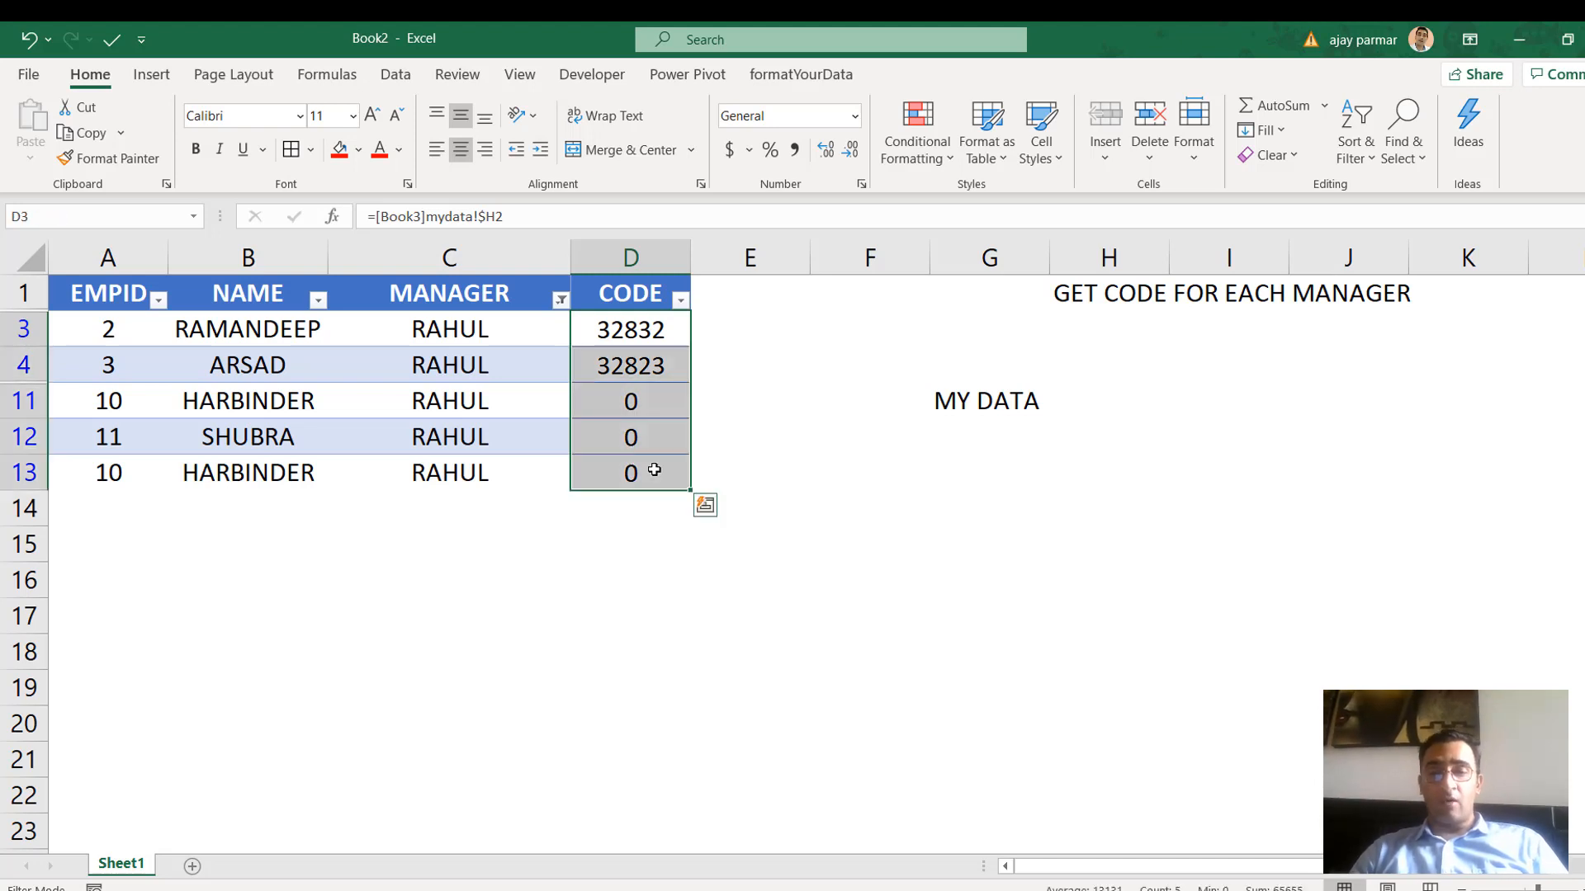
{"action": "key", "text": "Delete"}
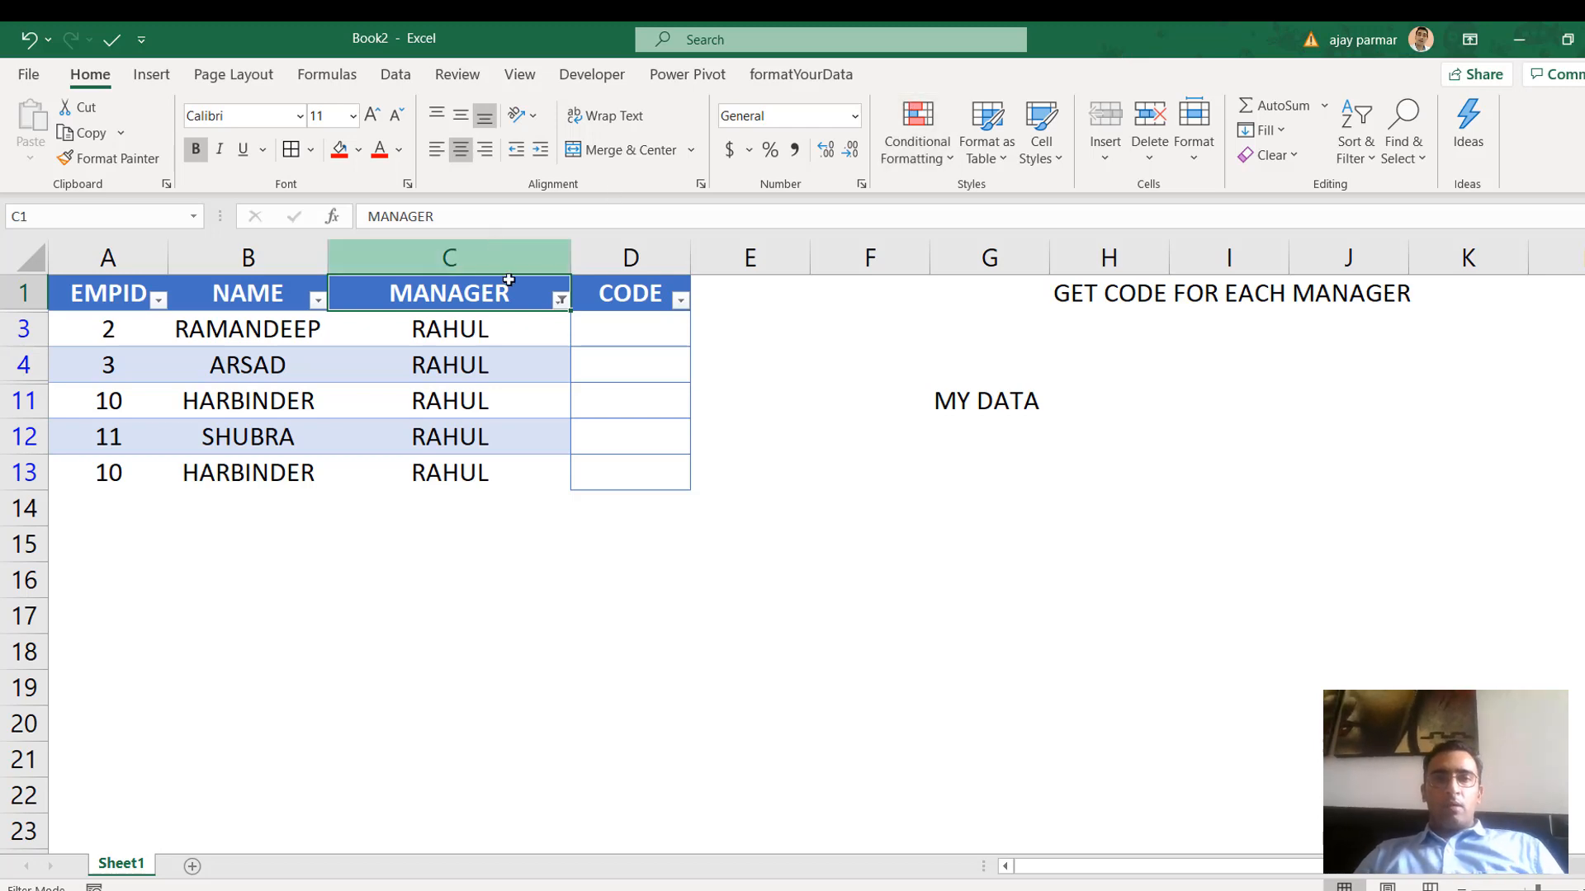
Switch to Book3 and review the codes in H2:H6 alongside the id, client name and manager data in E2:G6
{"action": "left_click", "coordinate": [619, 327]}
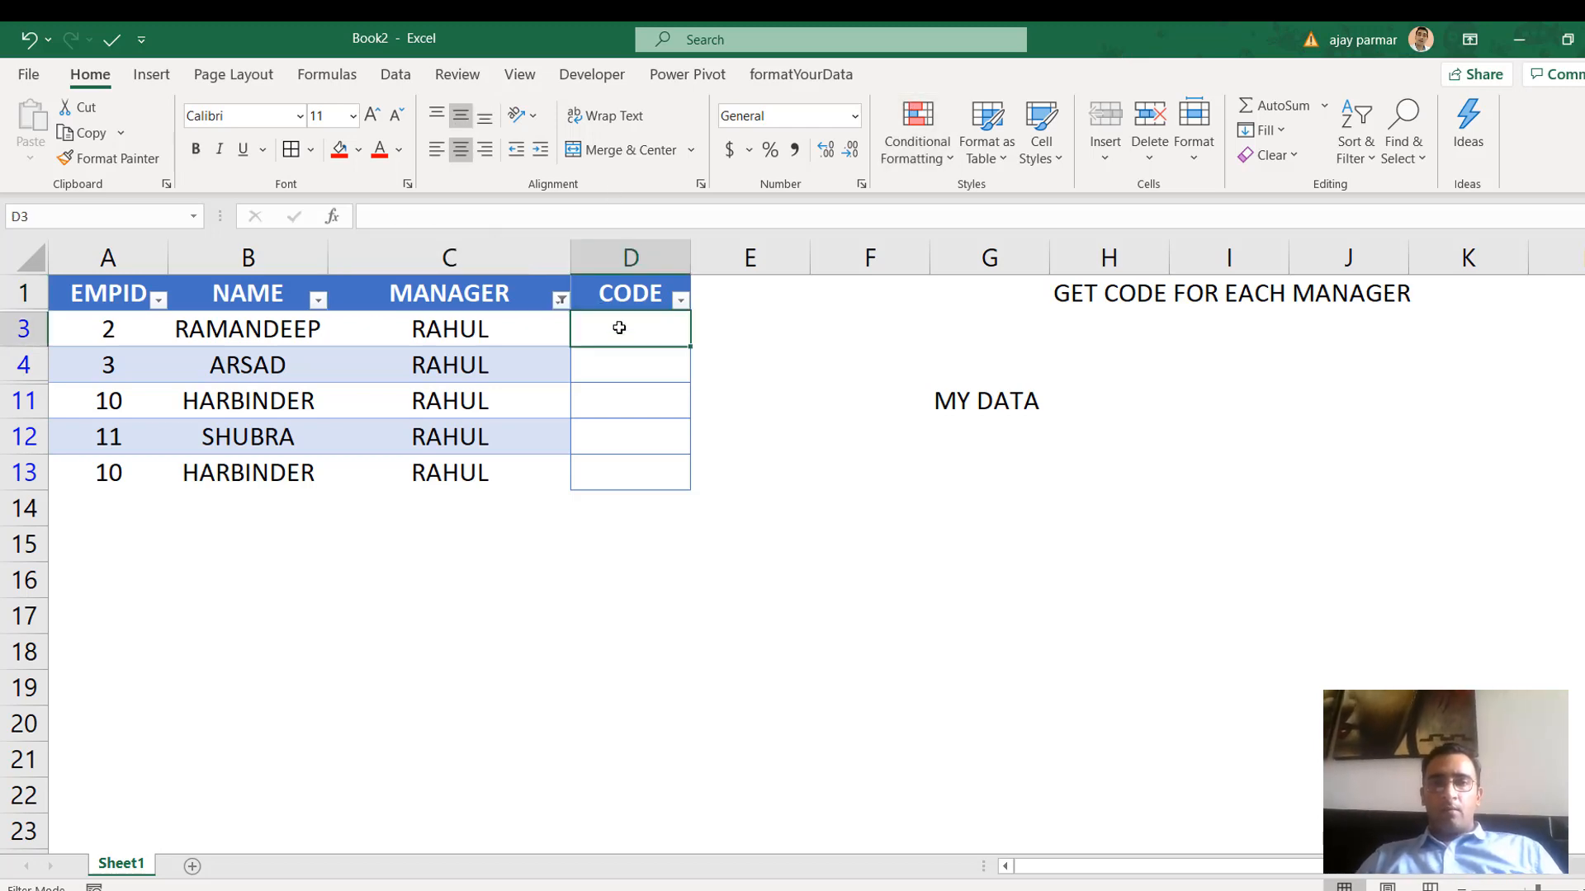
{"action": "key", "text": "alt+Tab"}
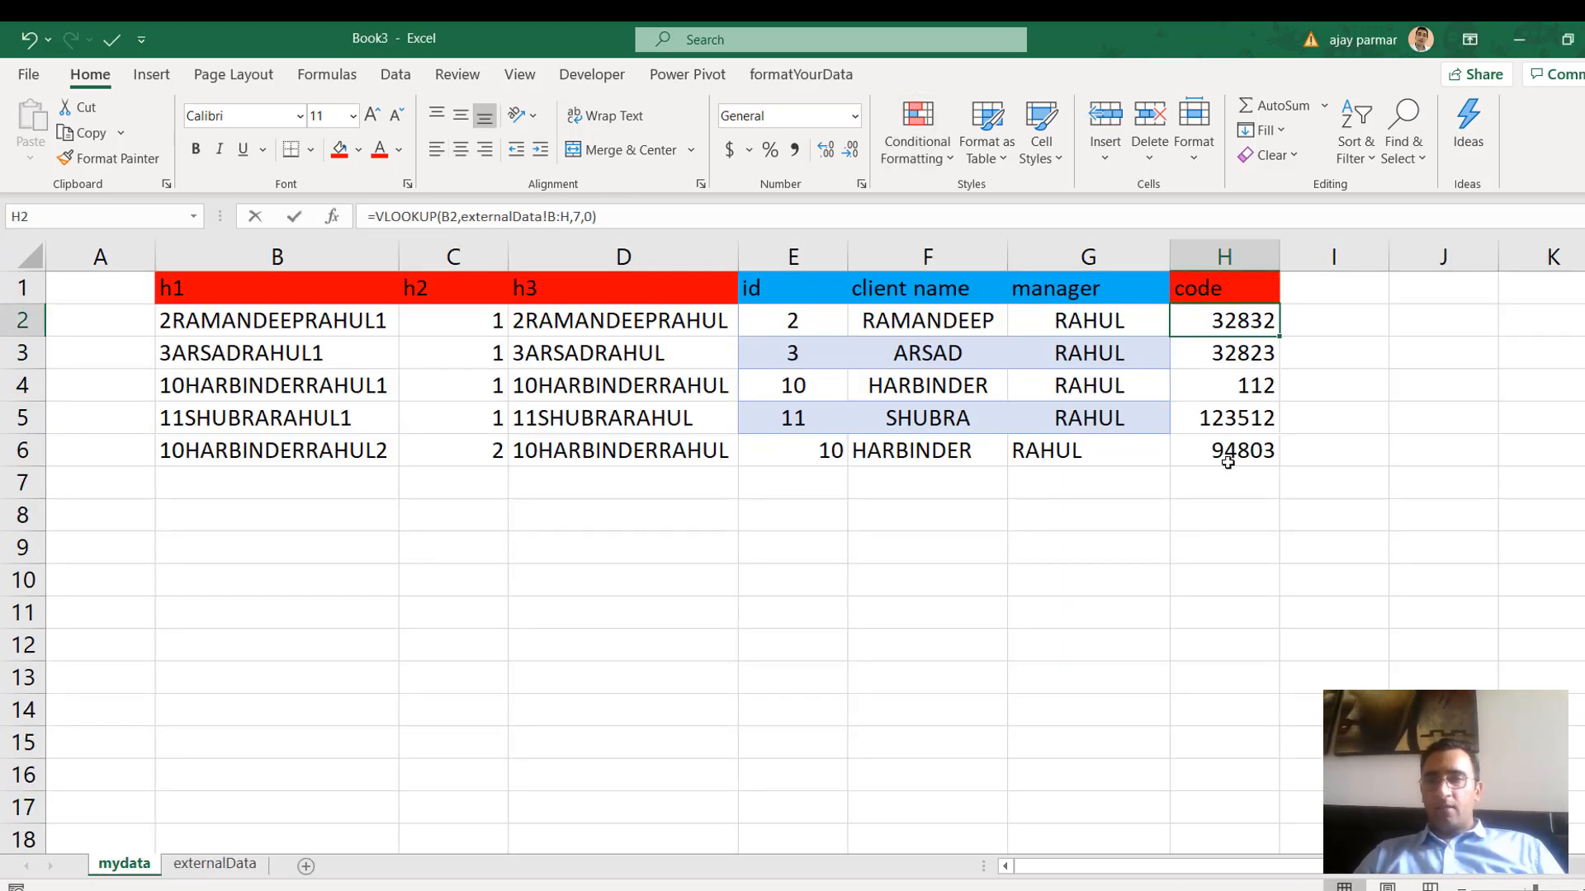
{"action": "left_click", "coordinate": [1227, 462], "text": "shift"}
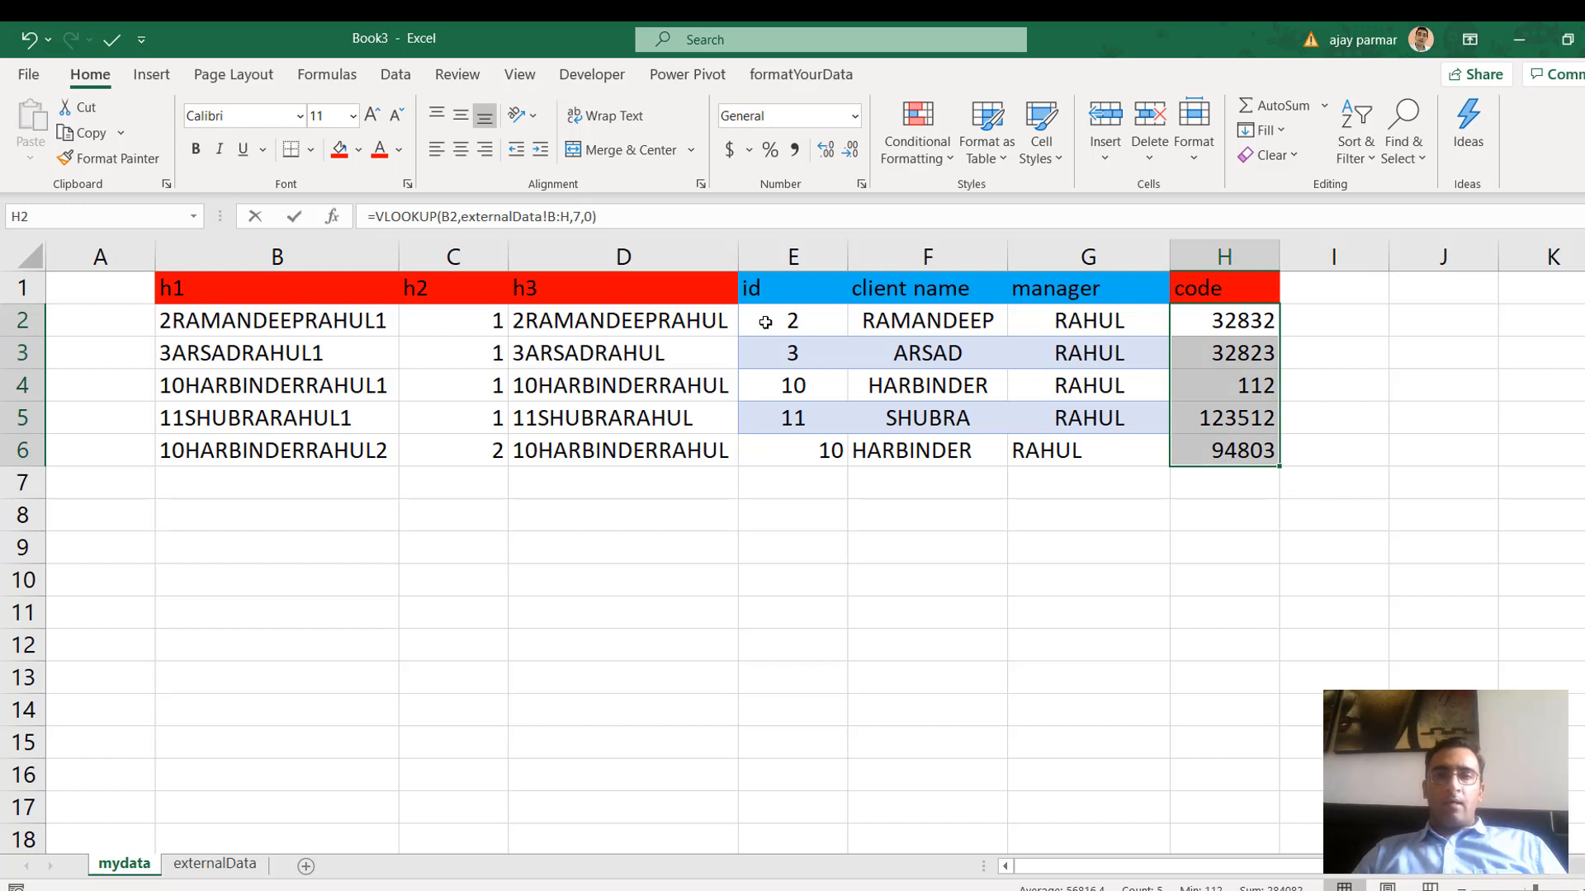
{"action": "left_click", "coordinate": [789, 321]}
{"action": "key", "text": "shift+Right"}
{"action": "key", "text": "shift+Right"}
{"action": "key", "text": "shift+Down"}
{"action": "key", "text": "shift+Down"}
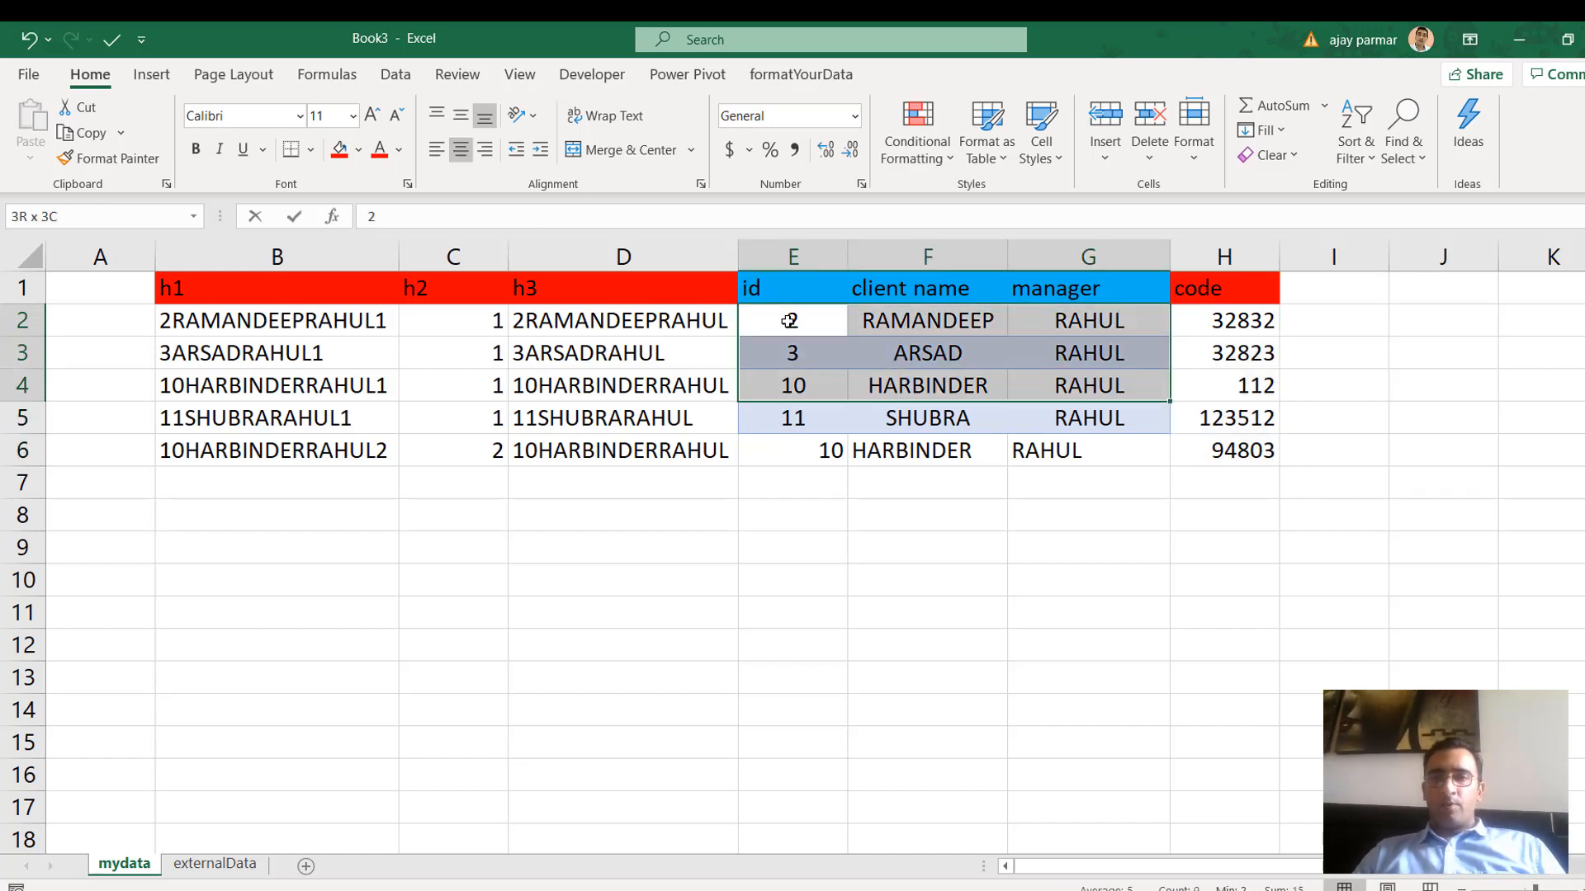
{"action": "key", "text": "shift+Down"}
{"action": "key", "text": "shift+Down"}
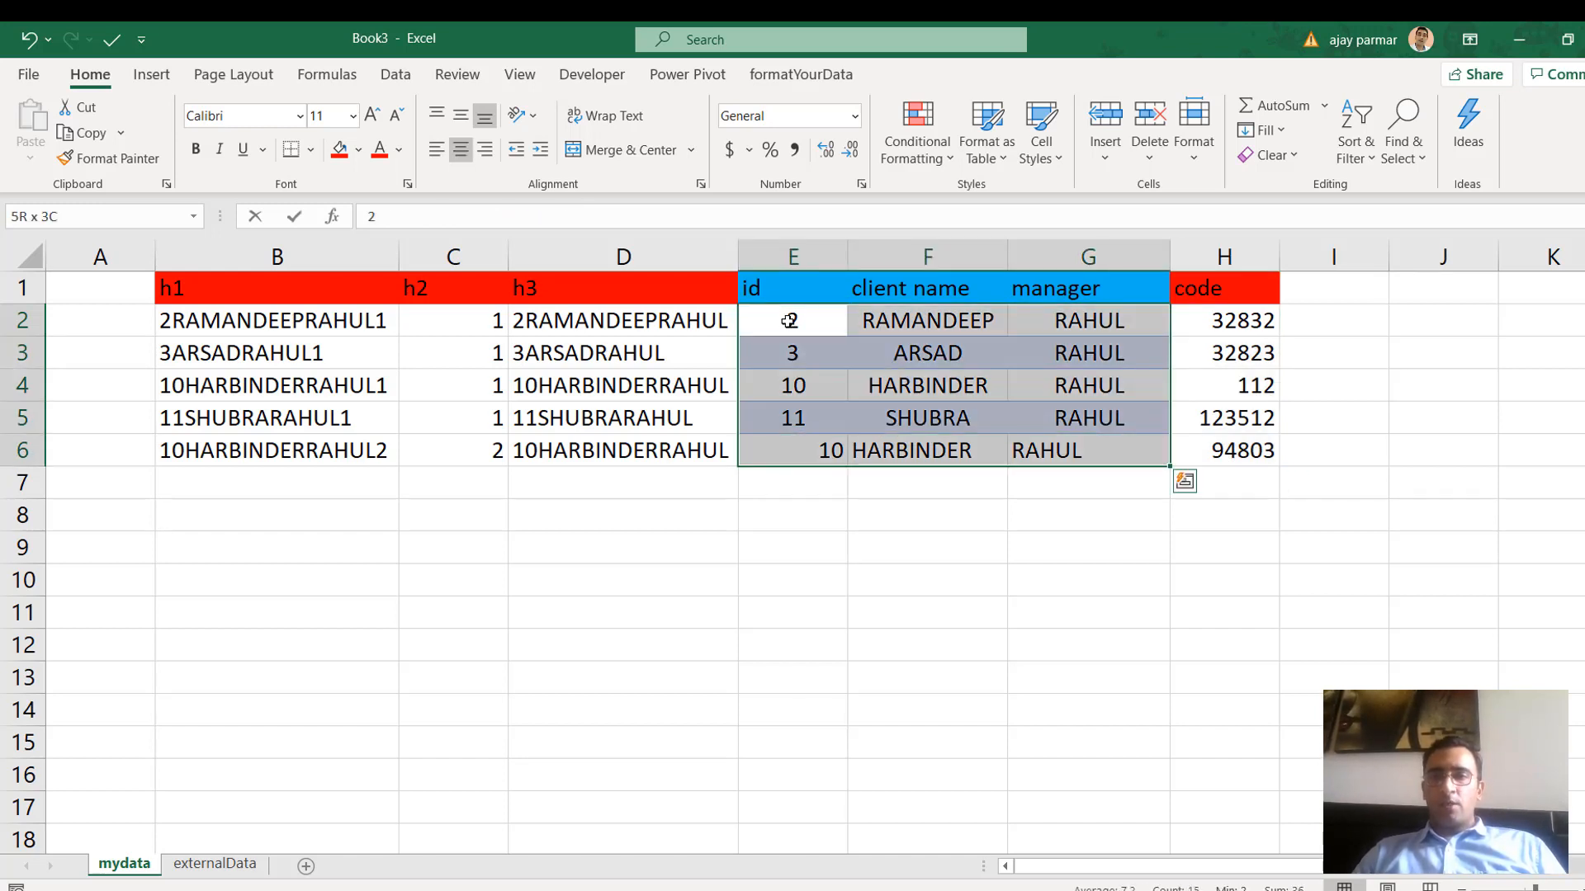
{"action": "left_click", "coordinate": [1082, 328]}
{"action": "key", "text": "shift+Down"}
{"action": "key", "text": "shift+Down"}
{"action": "key", "text": "shift+Down"}
{"action": "key", "text": "shift+Down"}
Return to Book2 and check the order of the filtered MANAGER entries in C3:C13
{"action": "key", "text": "alt+Tab"}
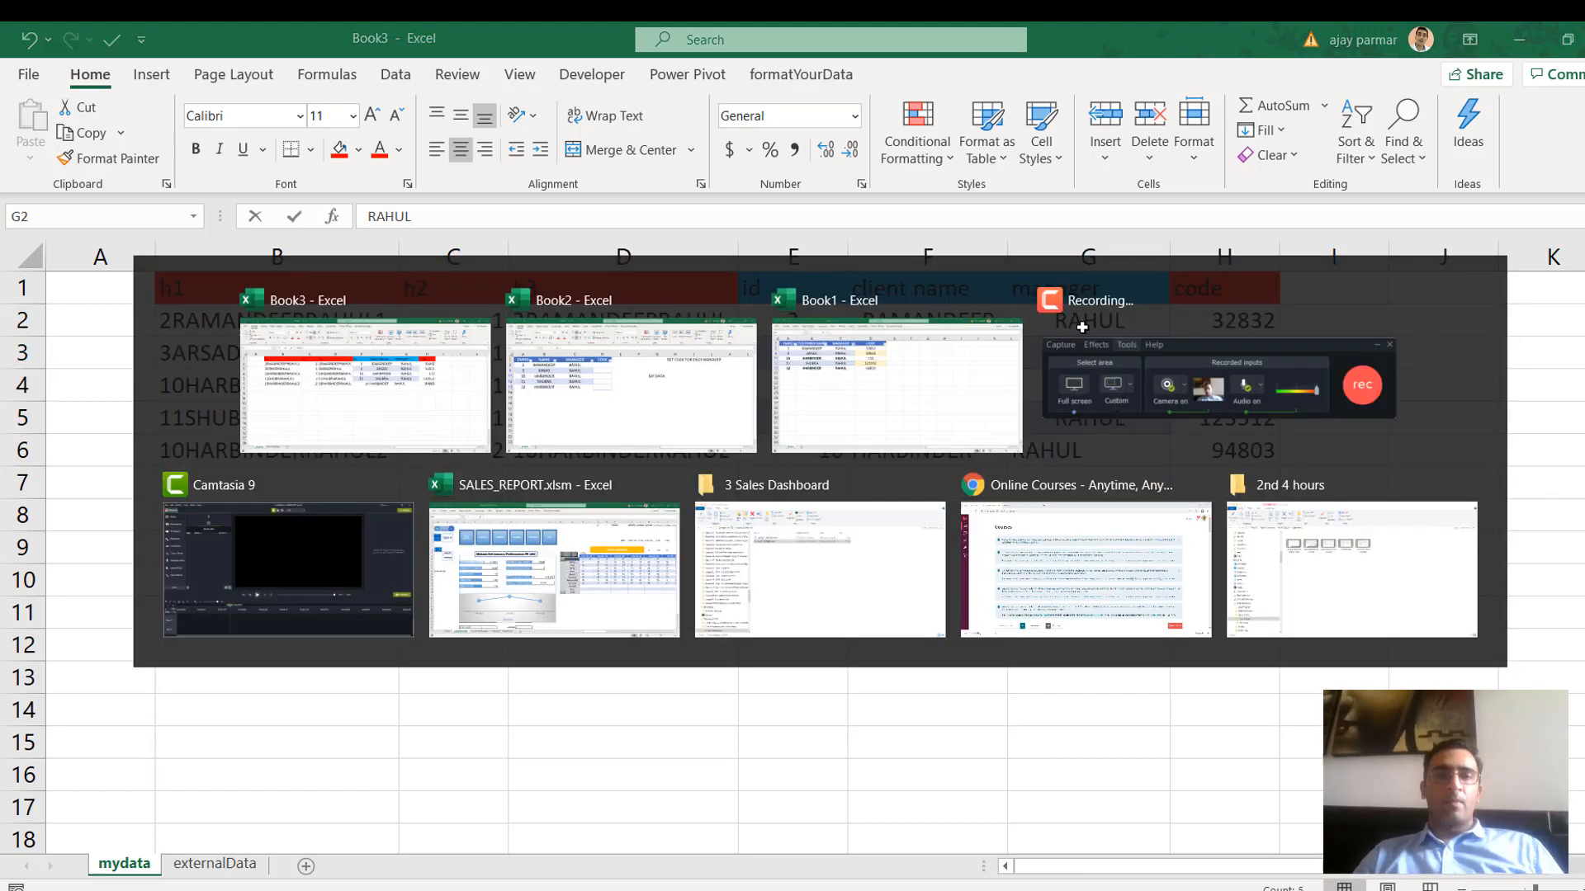
{"action": "left_click", "coordinate": [457, 381]}
{"action": "key", "text": "Up"}
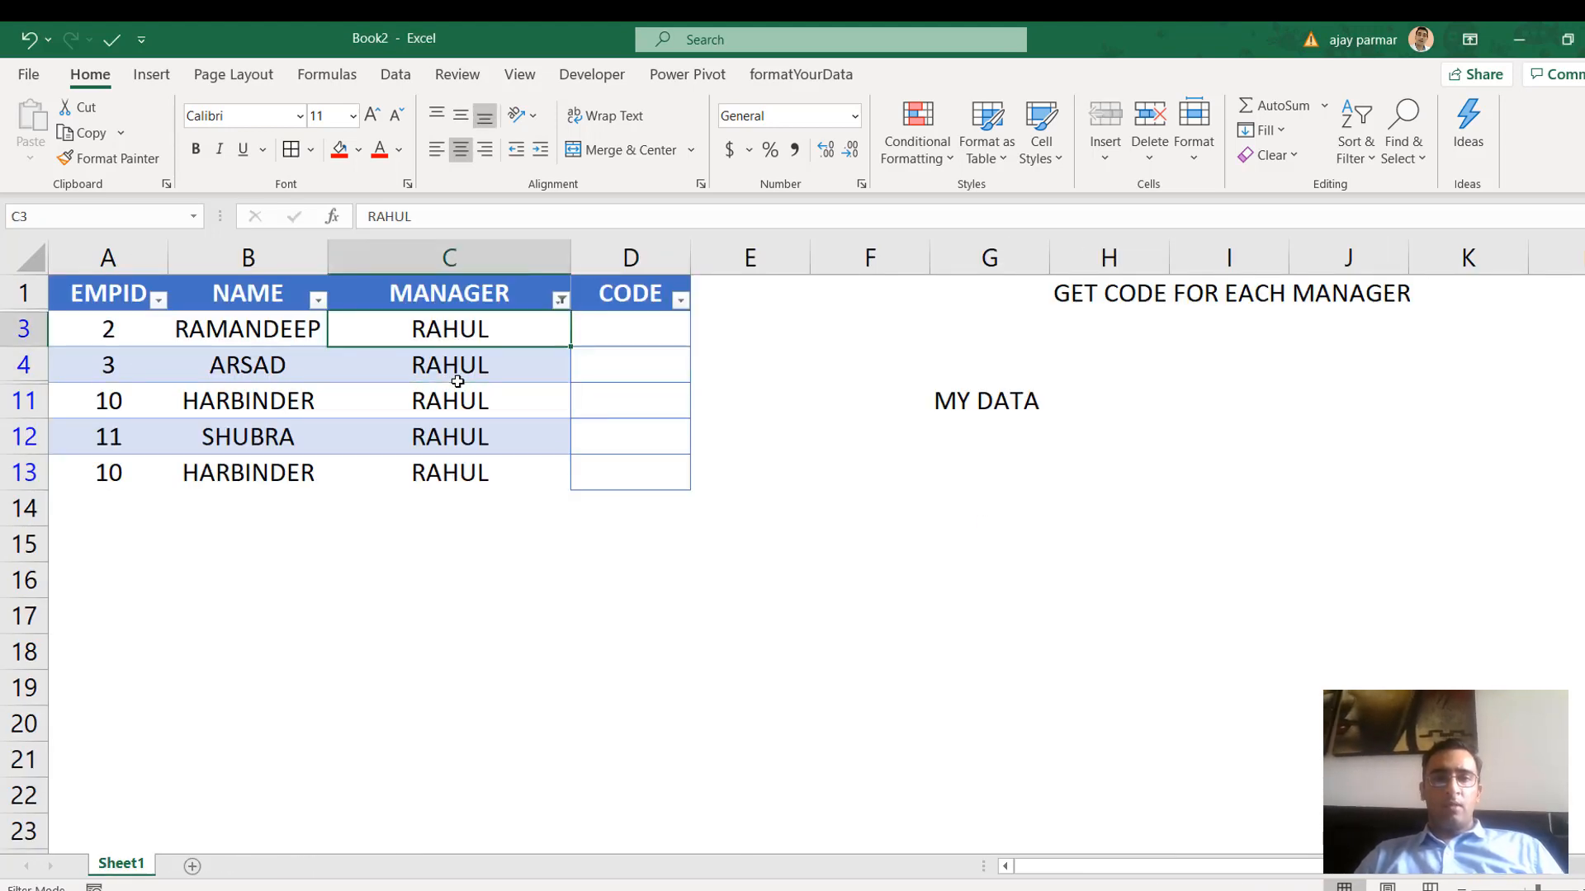
{"action": "key", "text": "Up"}
{"action": "key", "text": "Down"}
{"action": "key", "text": "shift+Down"}
{"action": "key", "text": "shift+Down"}
{"action": "key", "text": "shift+Down"}
{"action": "key", "text": "shift+Down"}
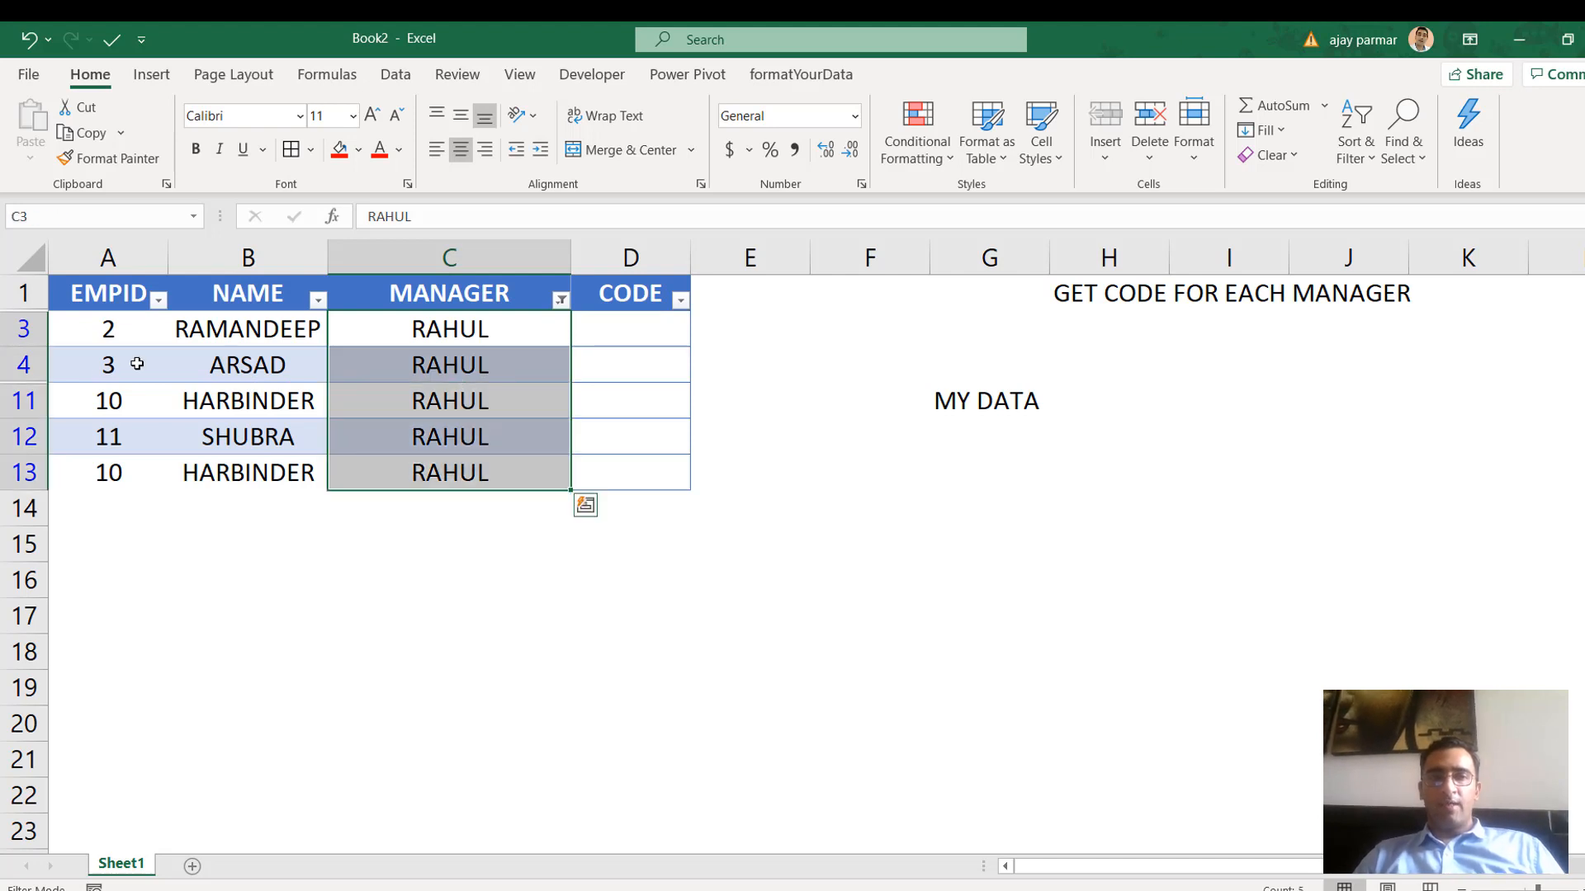
Clear the MANAGER filter in Book2 so that every row is shown
{"action": "left_click", "coordinate": [469, 302]}
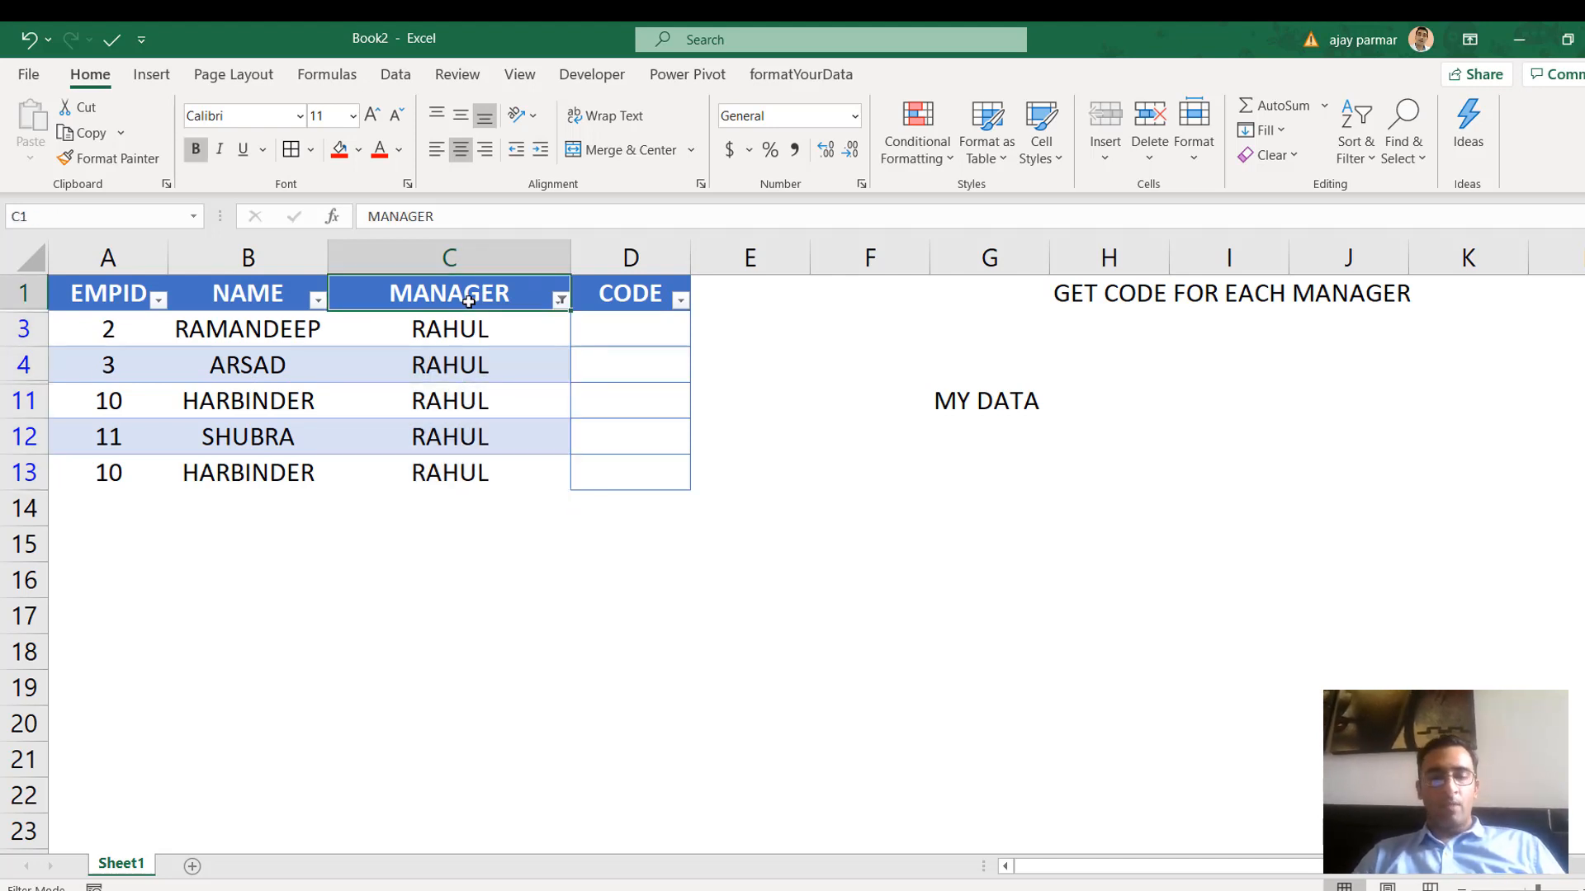
{"action": "key", "text": "alt+d"}
{"action": "key", "text": "f"}
{"action": "key", "text": "s"}
Sort the EMPID, NAME and MANAGER data in A1:C13 by MANAGER from A to Z
{"action": "key", "text": "Left"}
{"action": "key", "text": "Left"}
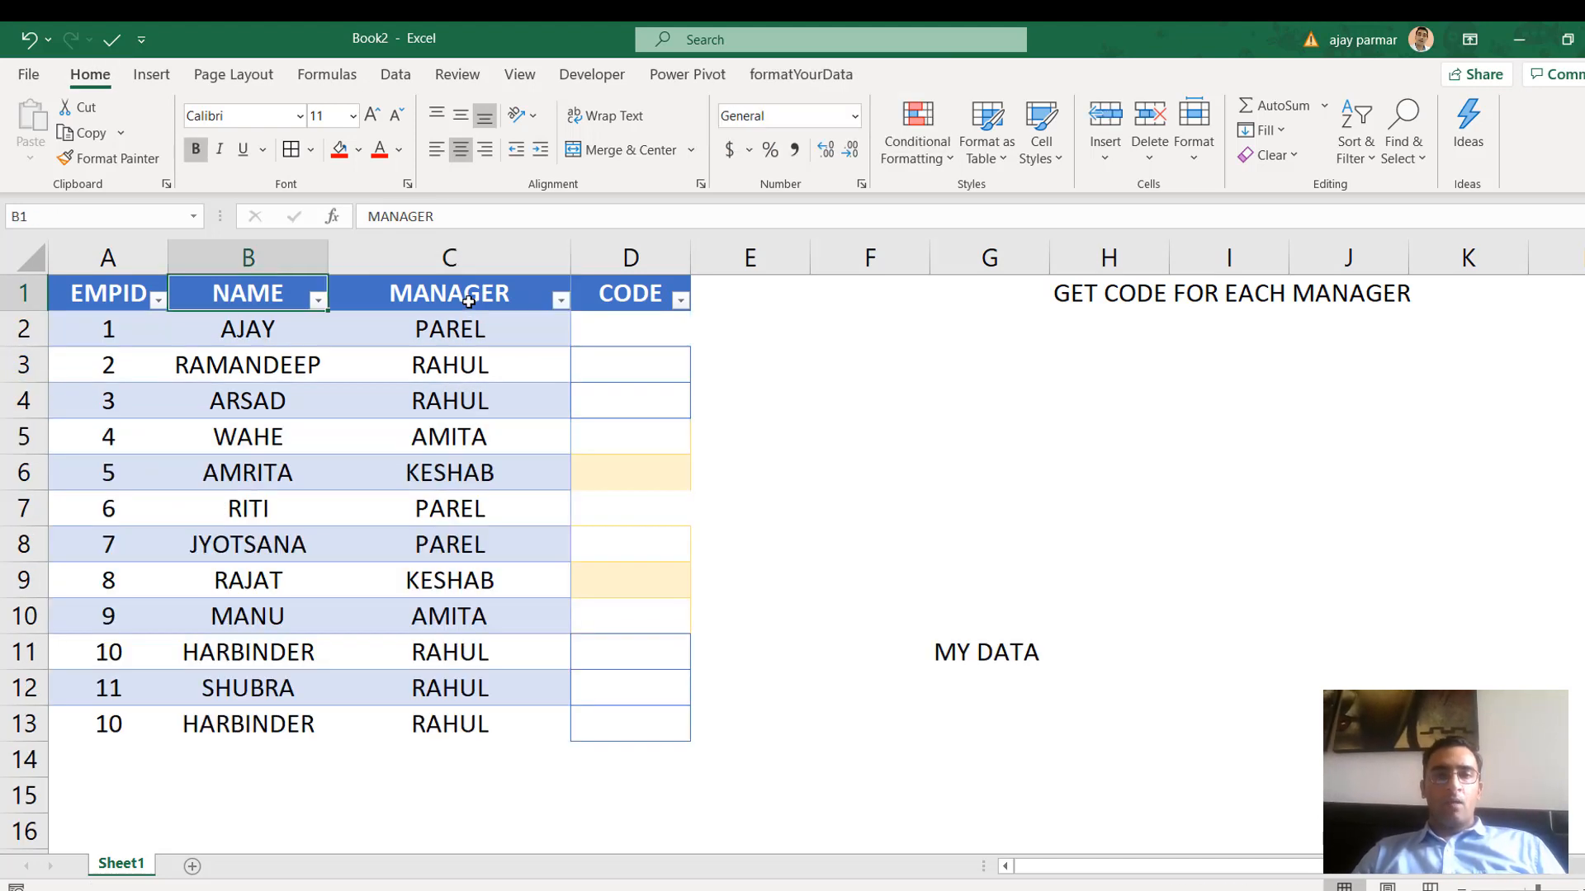
{"action": "key", "text": "shift+Right"}
{"action": "key", "text": "shift+Right"}
{"action": "key", "text": "shift+Right"}
{"action": "key", "text": "shift+Left"}
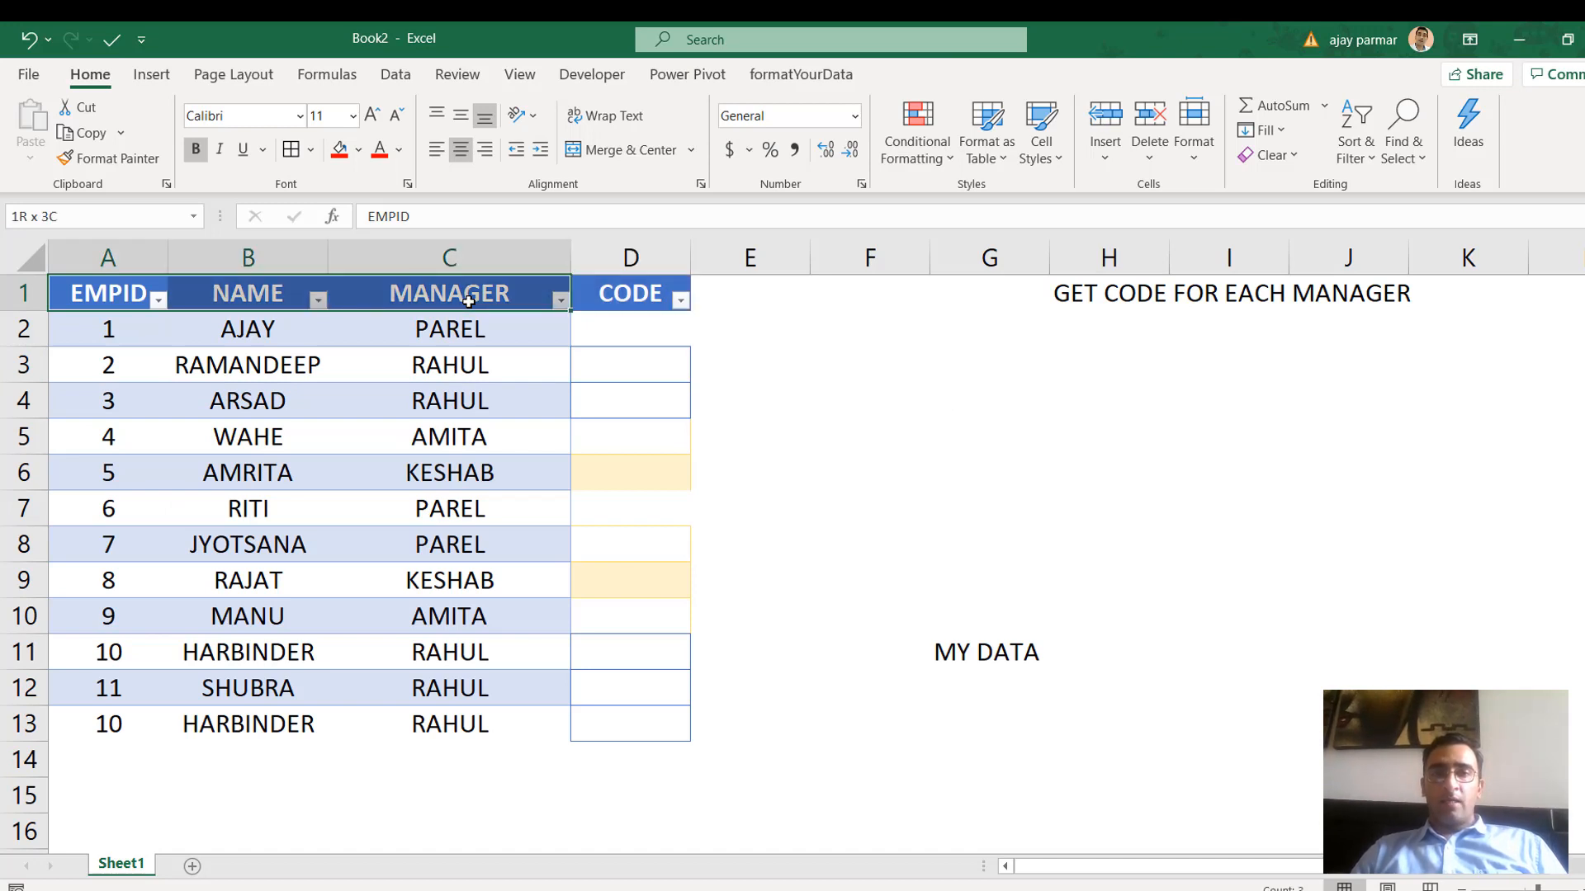
{"action": "key", "text": "ctrl+shift+Down"}
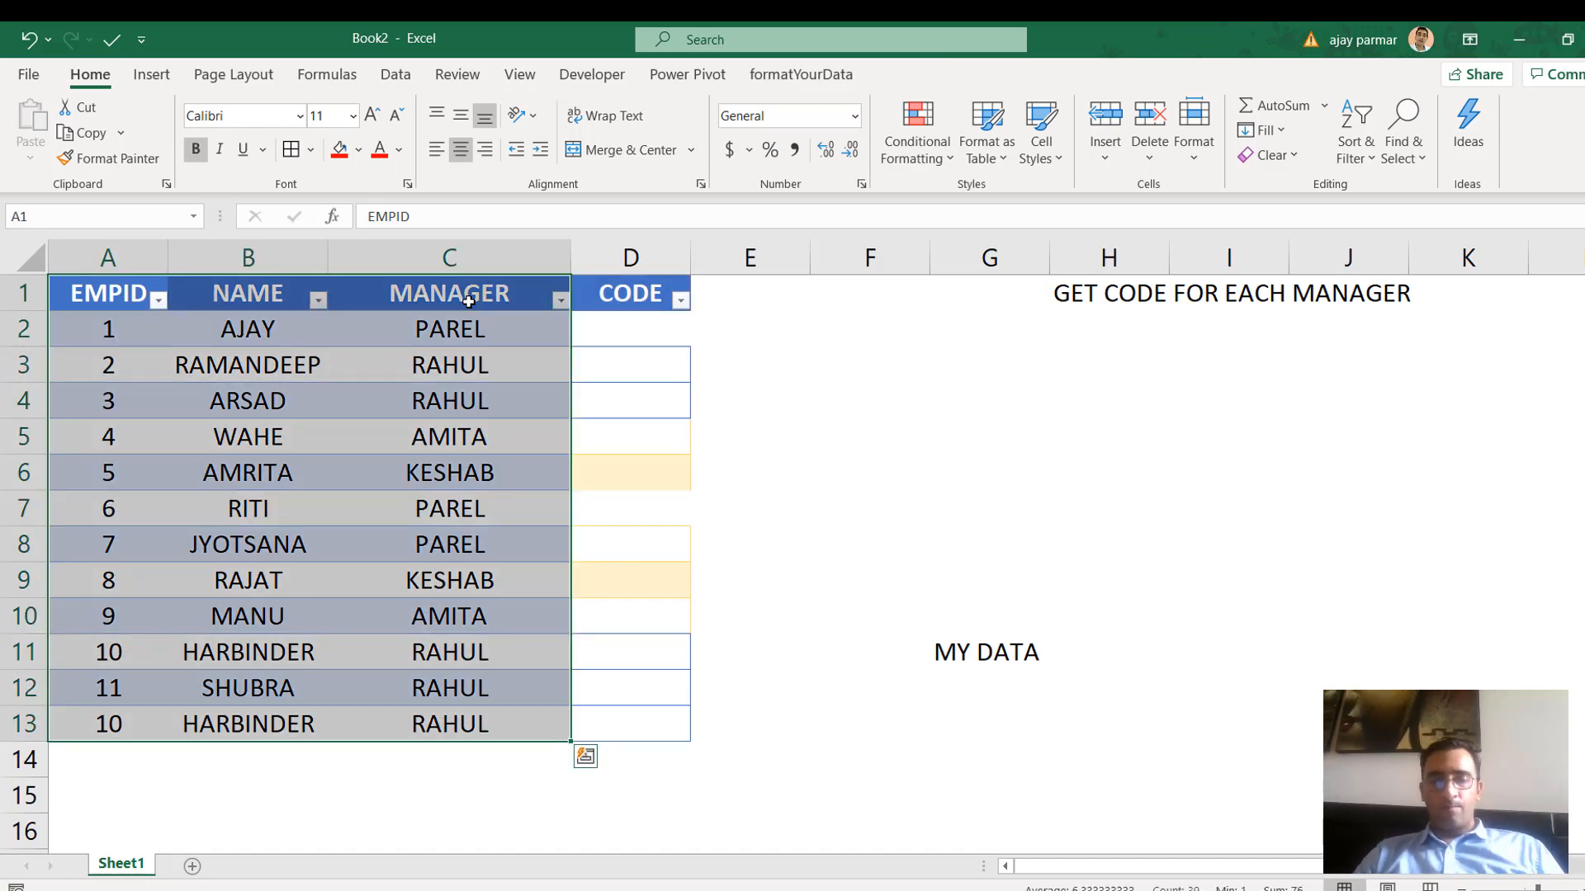
{"action": "key", "text": "alt+d"}
{"action": "key", "text": "s"}
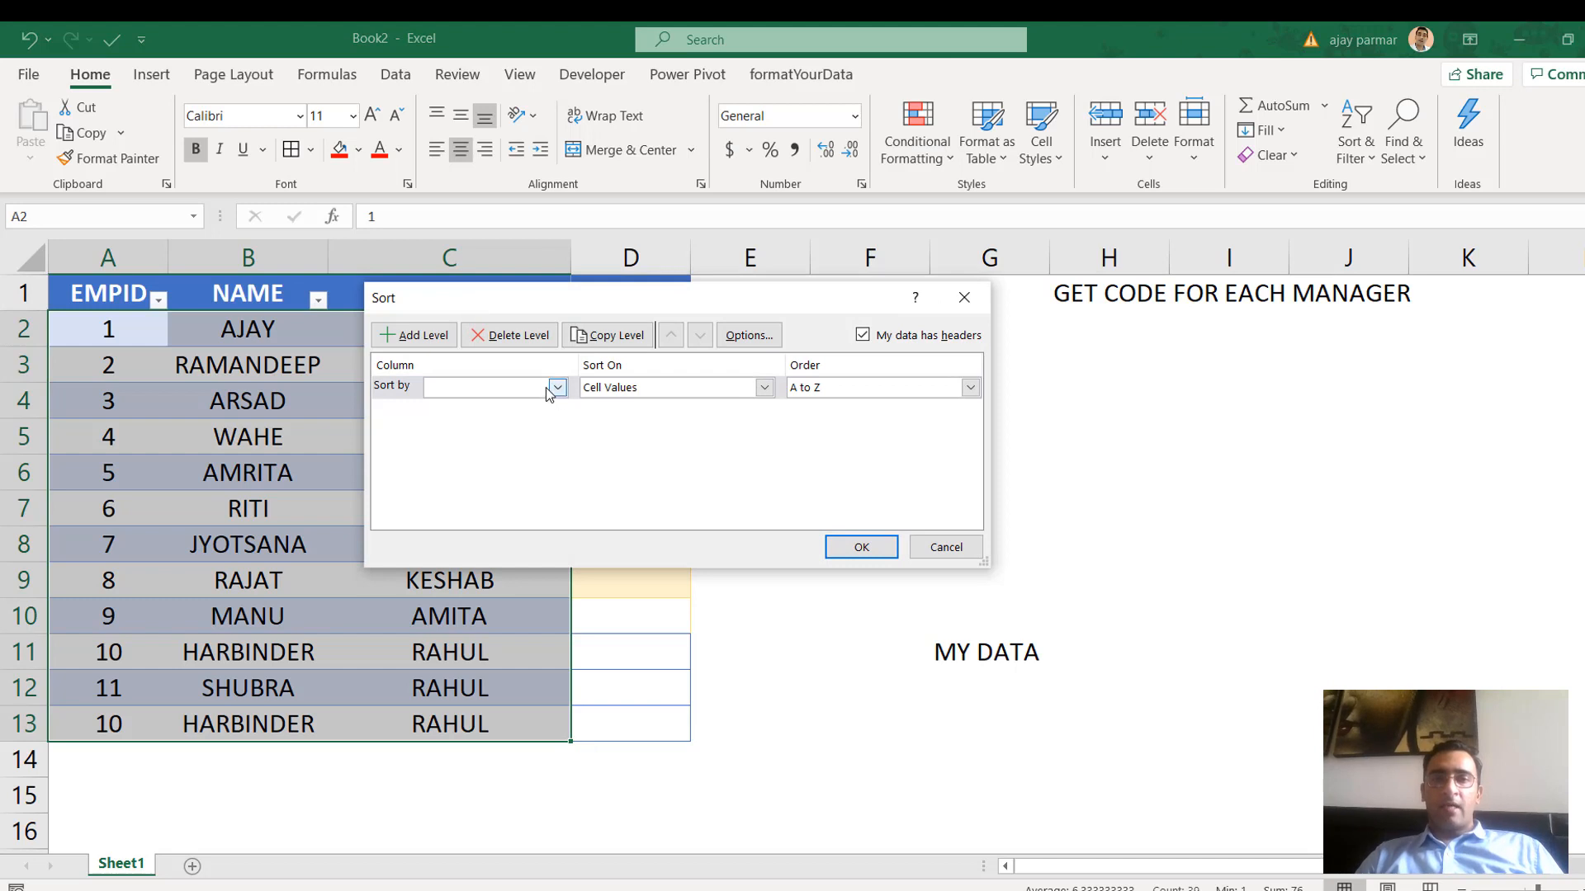
{"action": "left_click", "coordinate": [558, 388]}
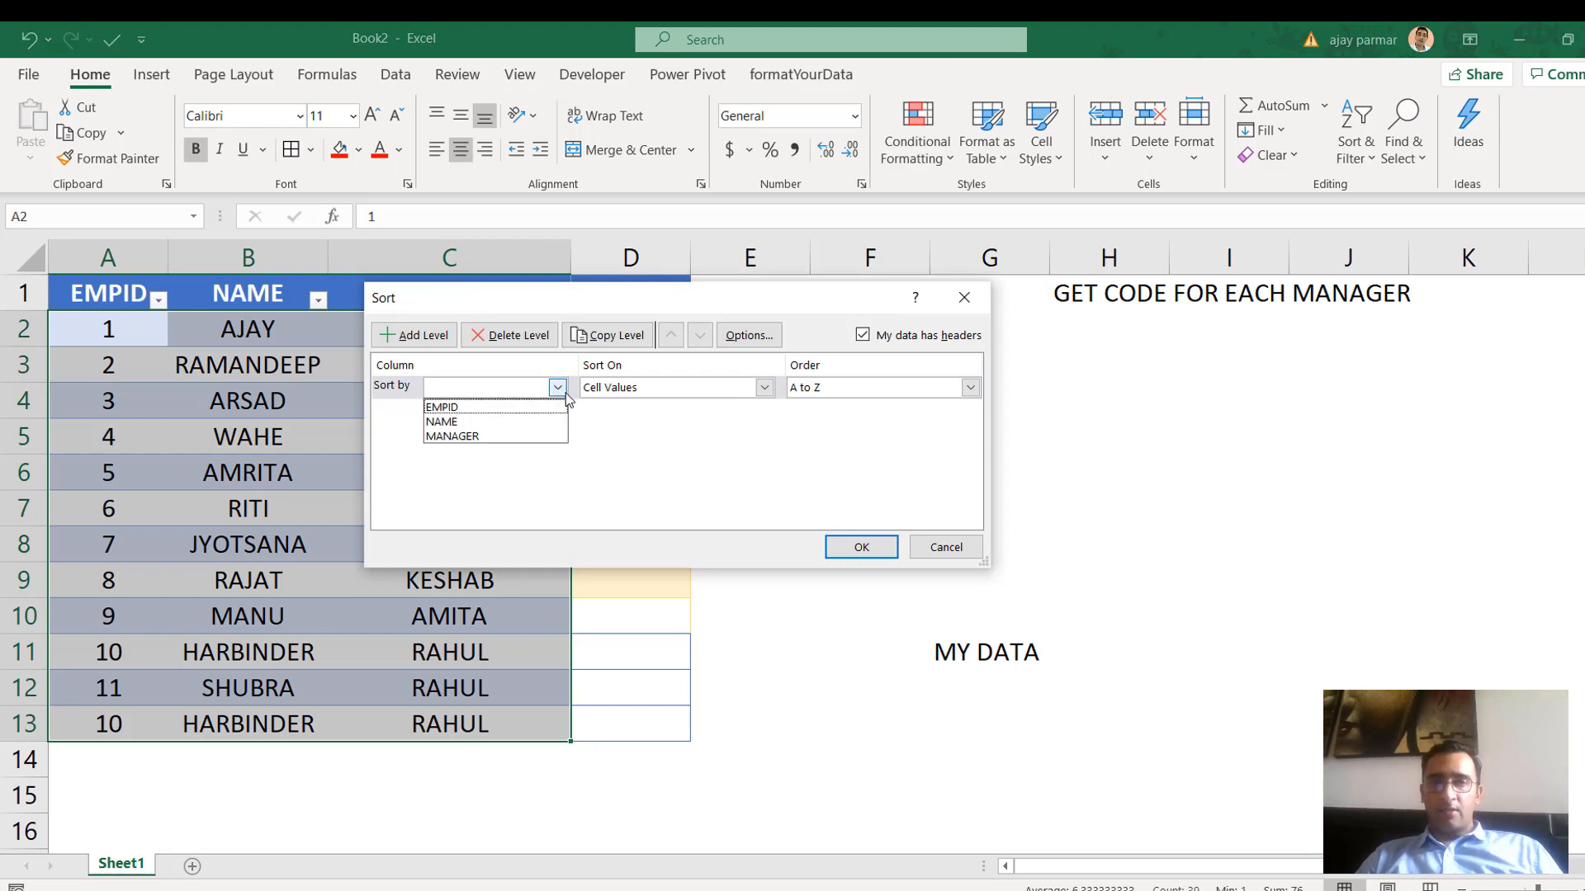
{"action": "left_click", "coordinate": [477, 436]}
{"action": "left_click", "coordinate": [862, 551]}
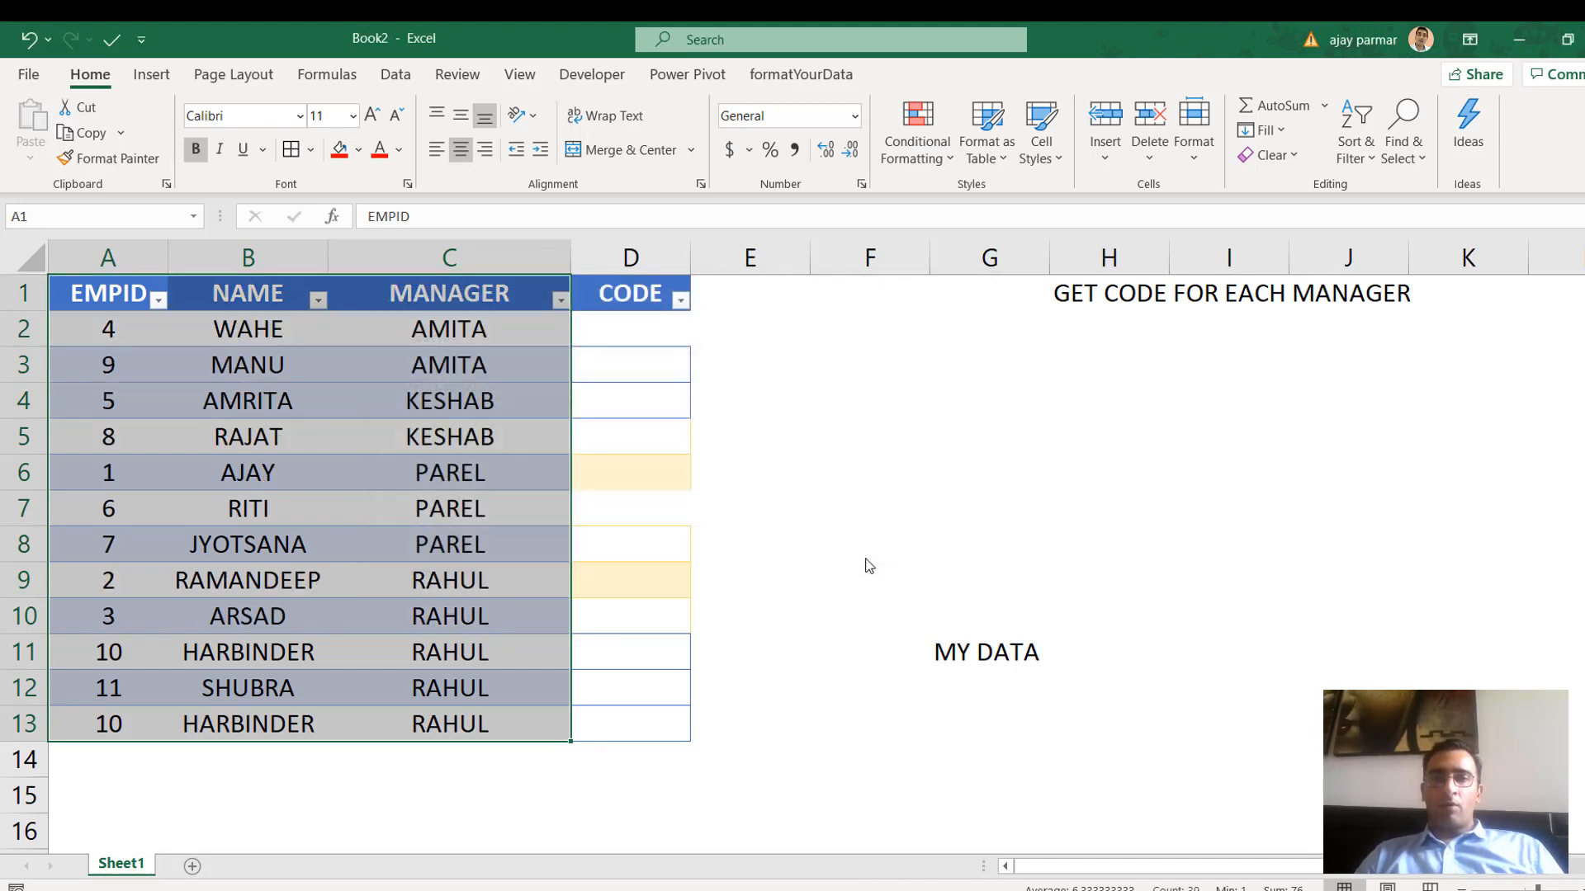
Filter the MANAGER column to only the last manager in the list and select the first visible CODE cell, D9
{"action": "left_click", "coordinate": [639, 329]}
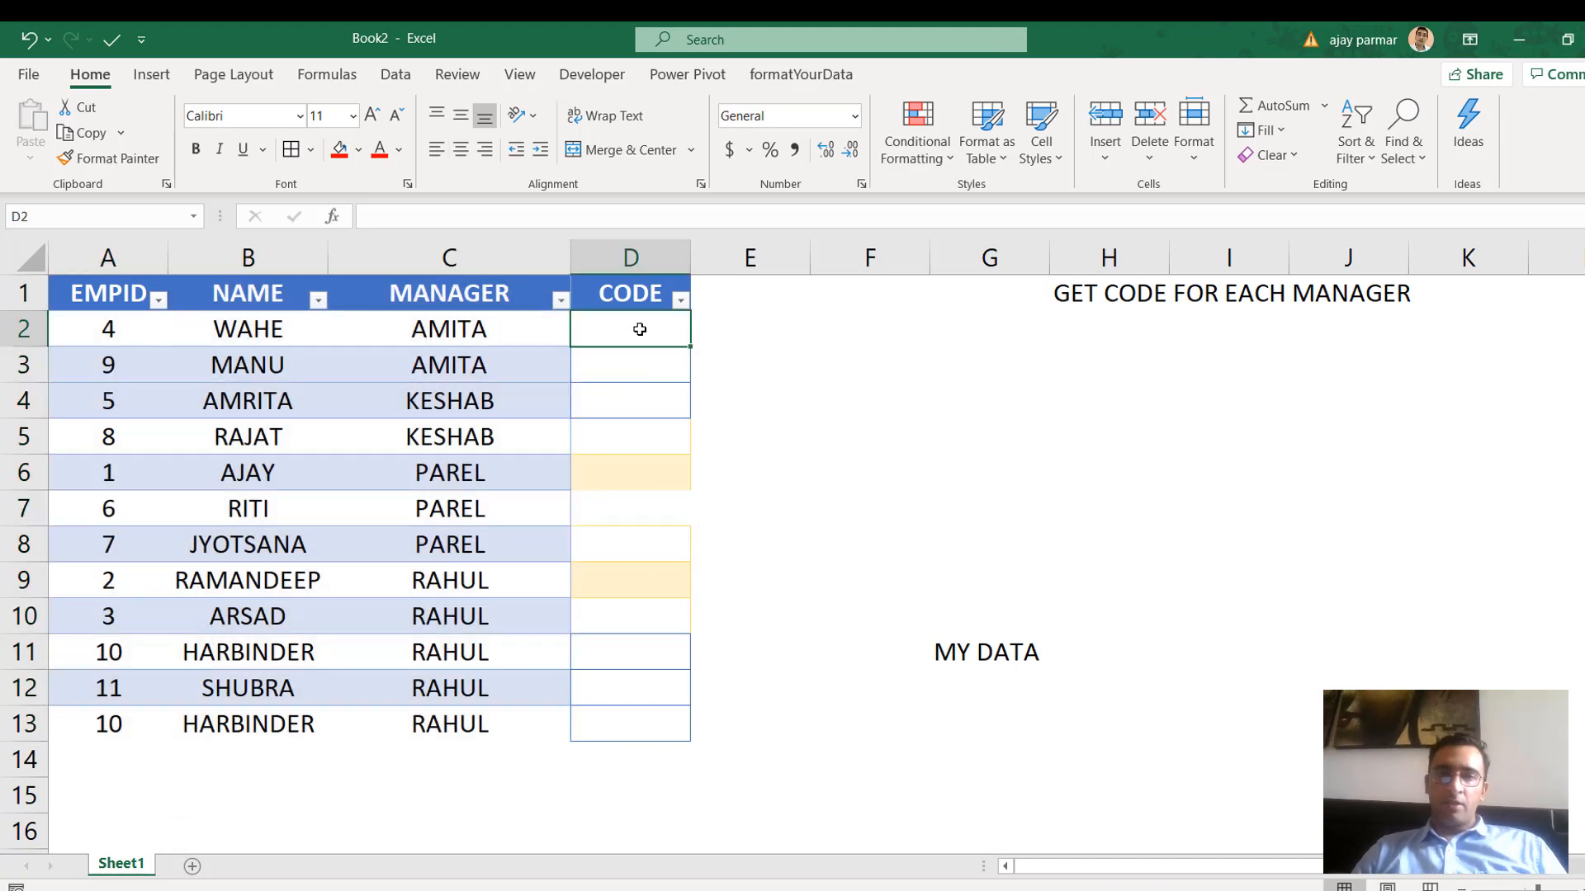
{"action": "key", "text": "Left"}
{"action": "key", "text": "Up"}
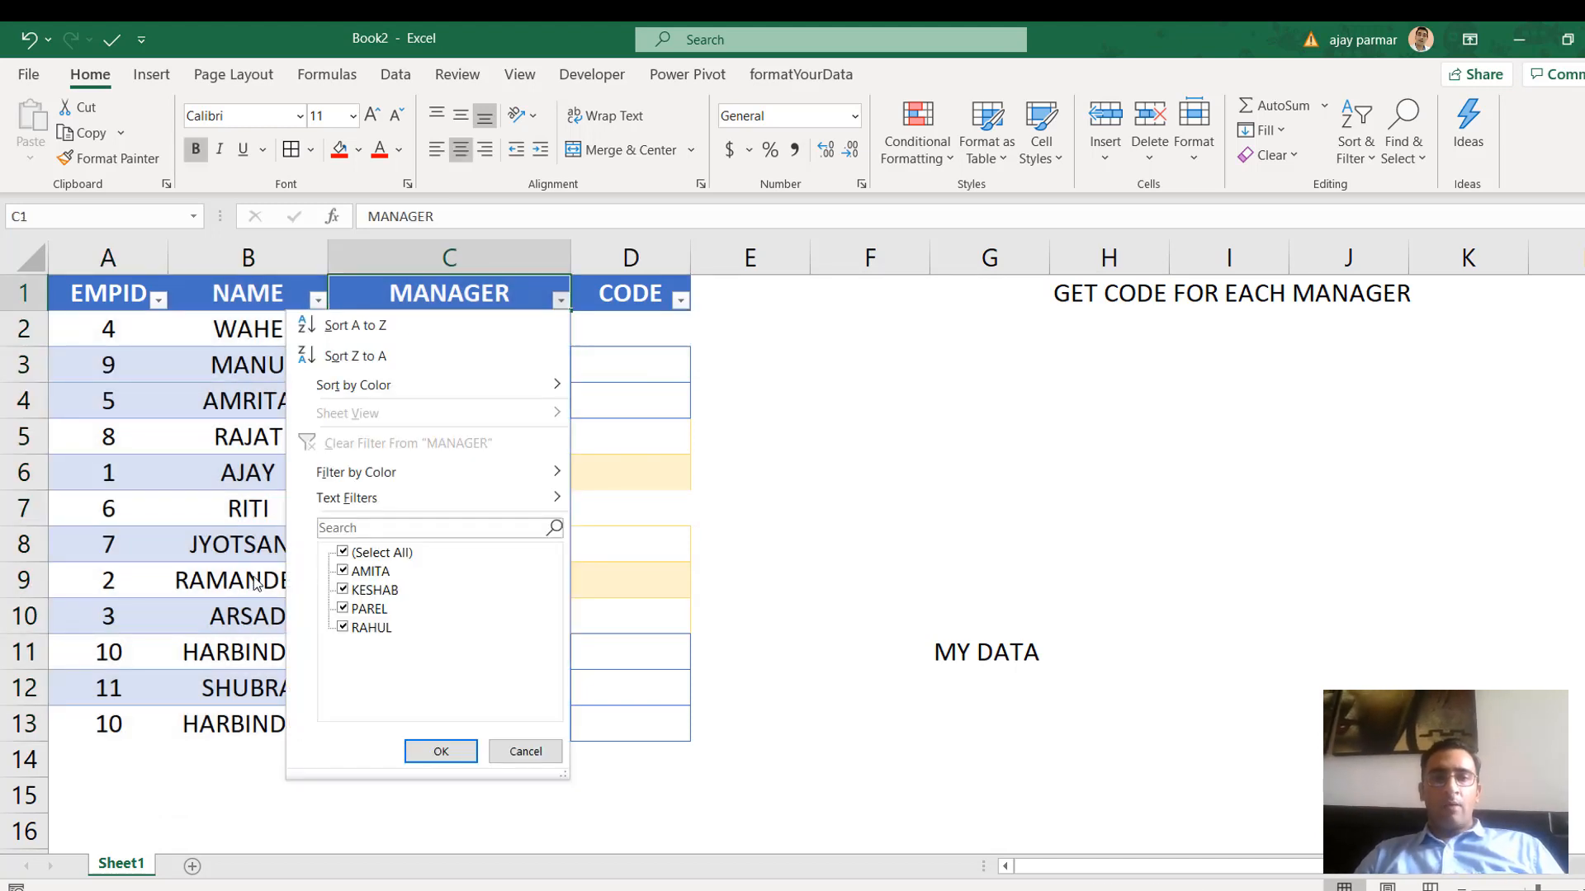
{"action": "left_click", "coordinate": [341, 553]}
{"action": "key", "text": "Down"}
{"action": "key", "text": "Down"}
{"action": "key", "text": "space"}
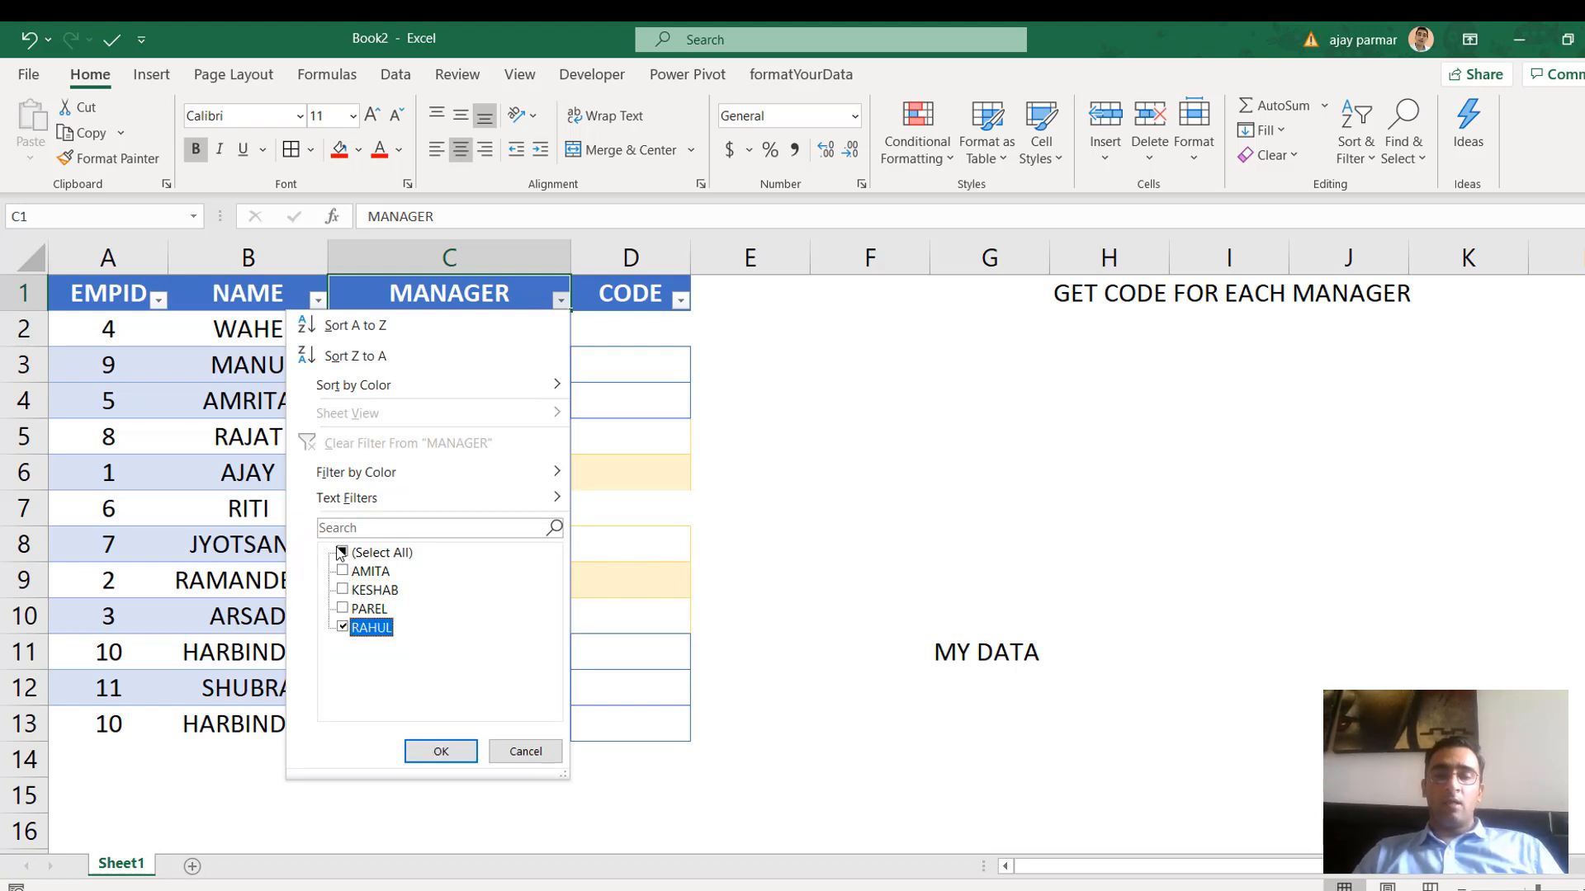
{"action": "key", "text": "Return"}
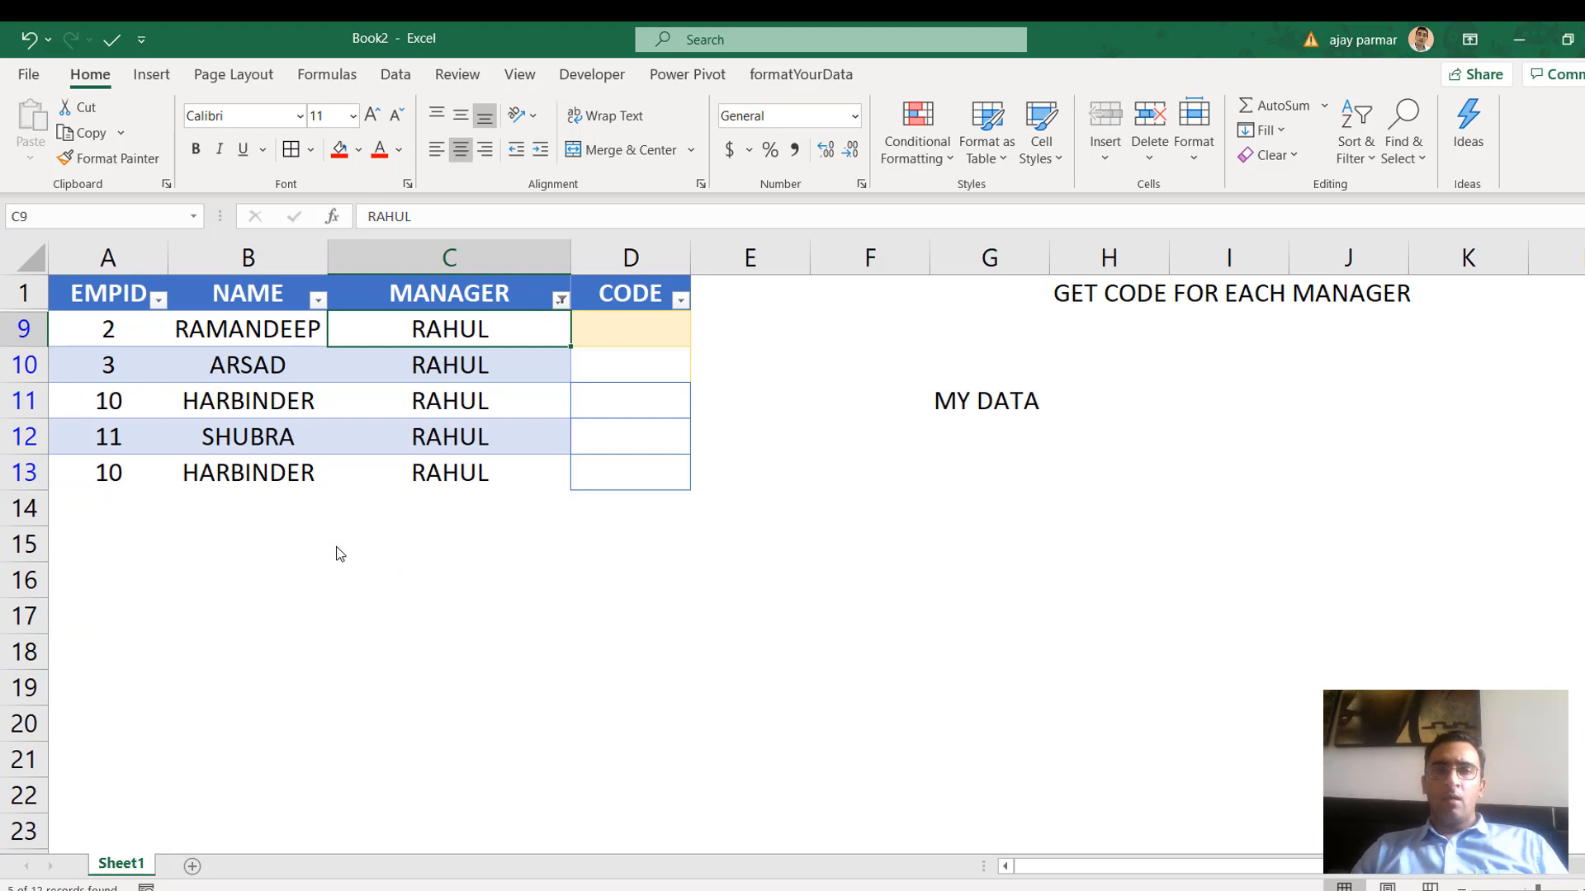
{"action": "key", "text": "Right"}
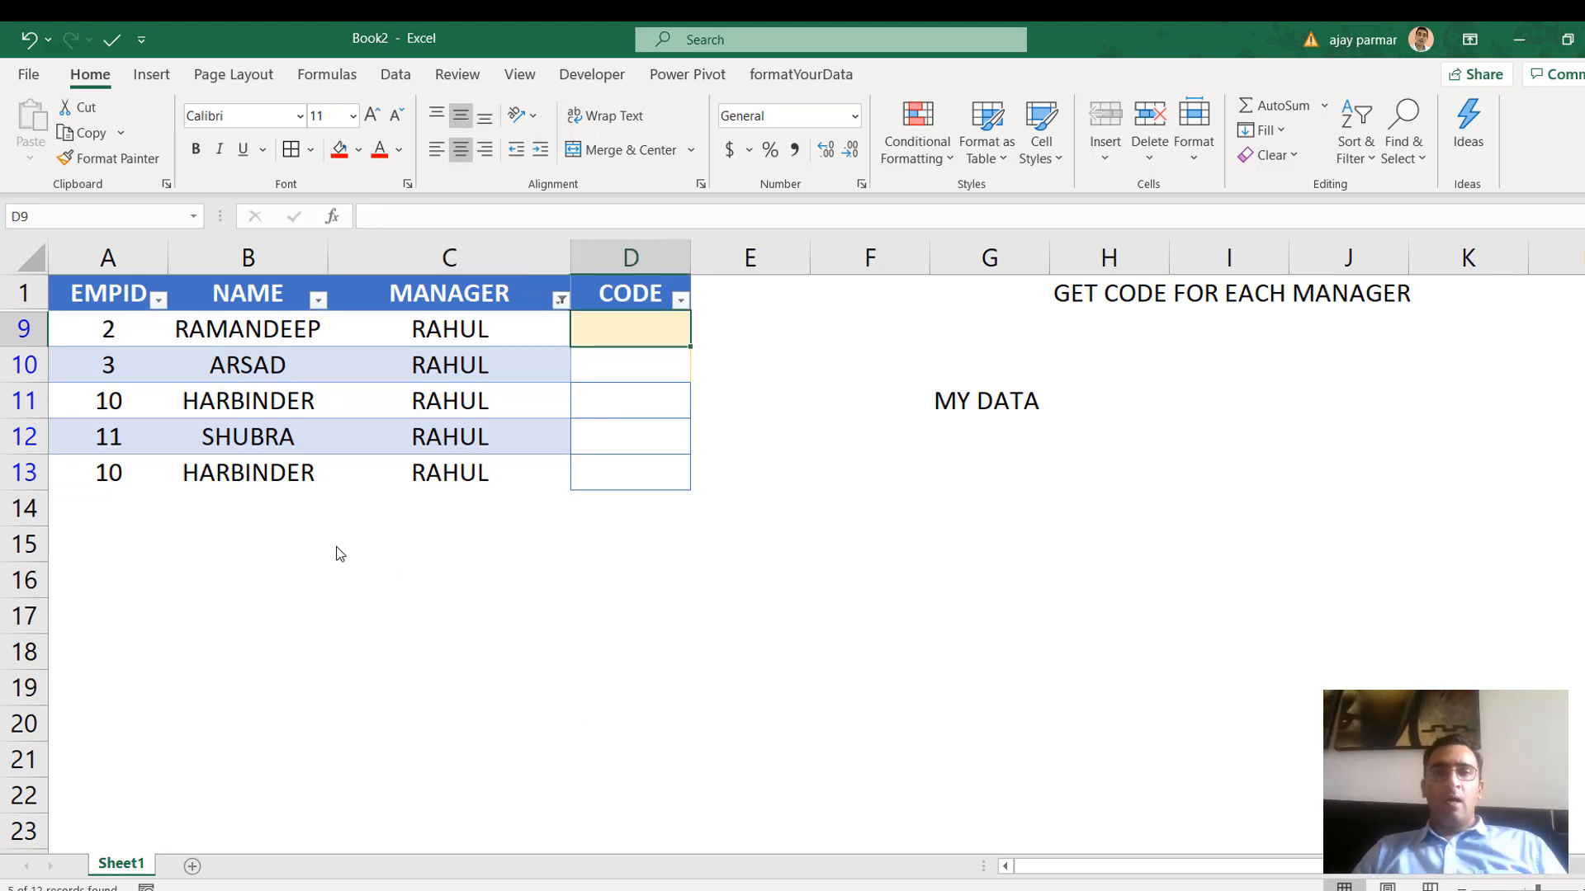
Check the filtered EMPID entries in A9:A13 and return to the first visible CODE cell, D9
{"action": "key", "text": "Left"}
{"action": "key", "text": "Left"}
{"action": "key", "text": "Left"}
{"action": "key", "text": "Down"}
{"action": "key", "text": "Down"}
{"action": "key", "text": "Down"}
{"action": "key", "text": "Down"}
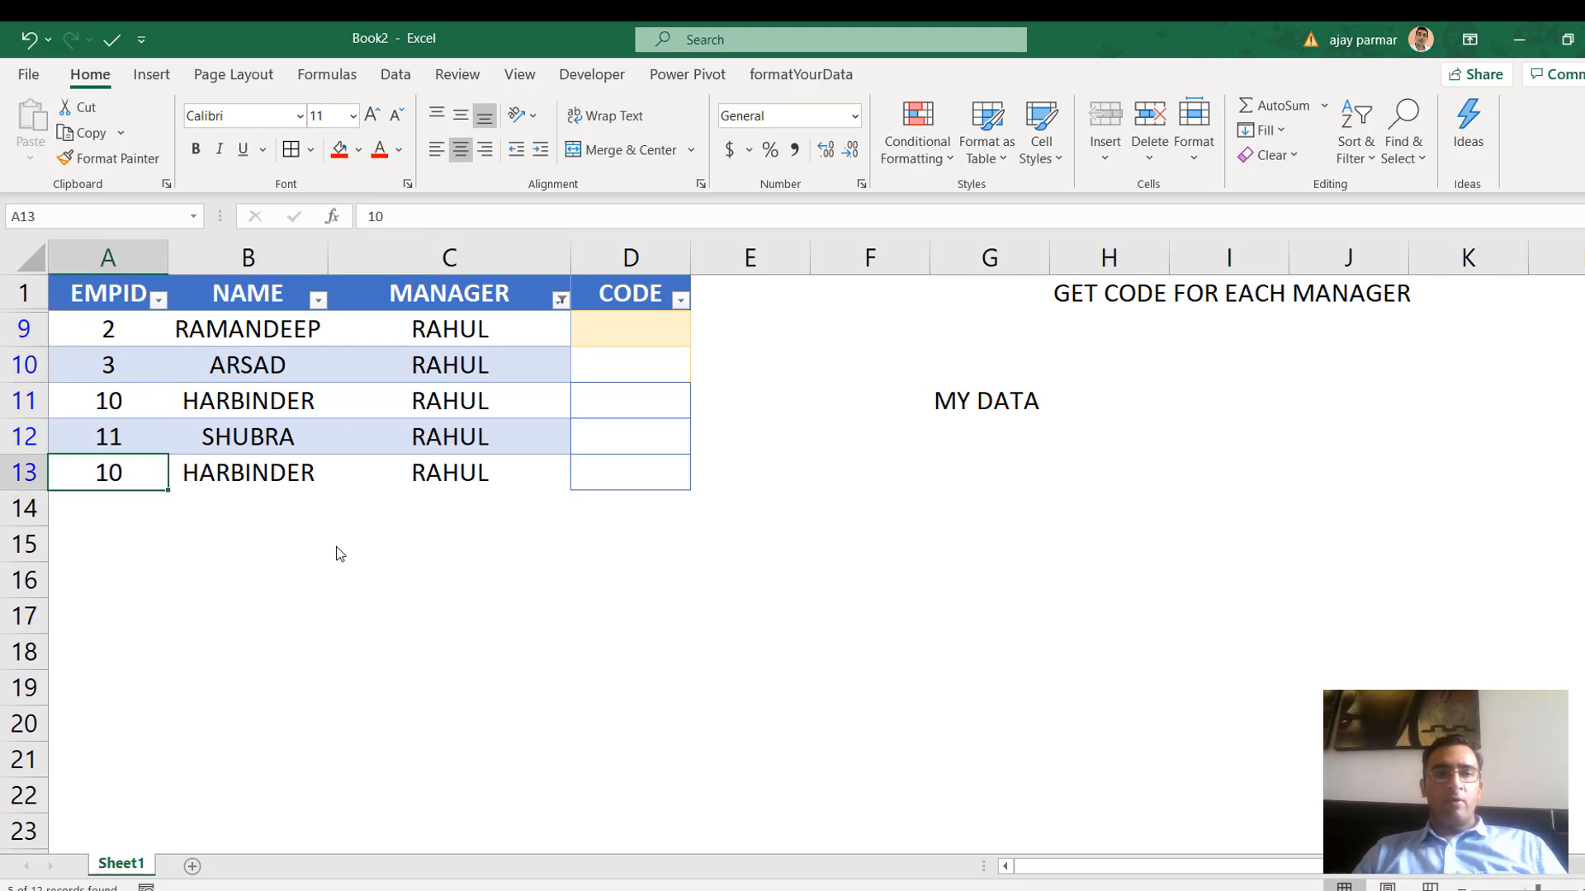
{"action": "key", "text": "Up"}
{"action": "key", "text": "Up"}
{"action": "key", "text": "Up"}
{"action": "key", "text": "Up"}
{"action": "key", "text": "Right"}
{"action": "key", "text": "Right"}
{"action": "key", "text": "Right"}
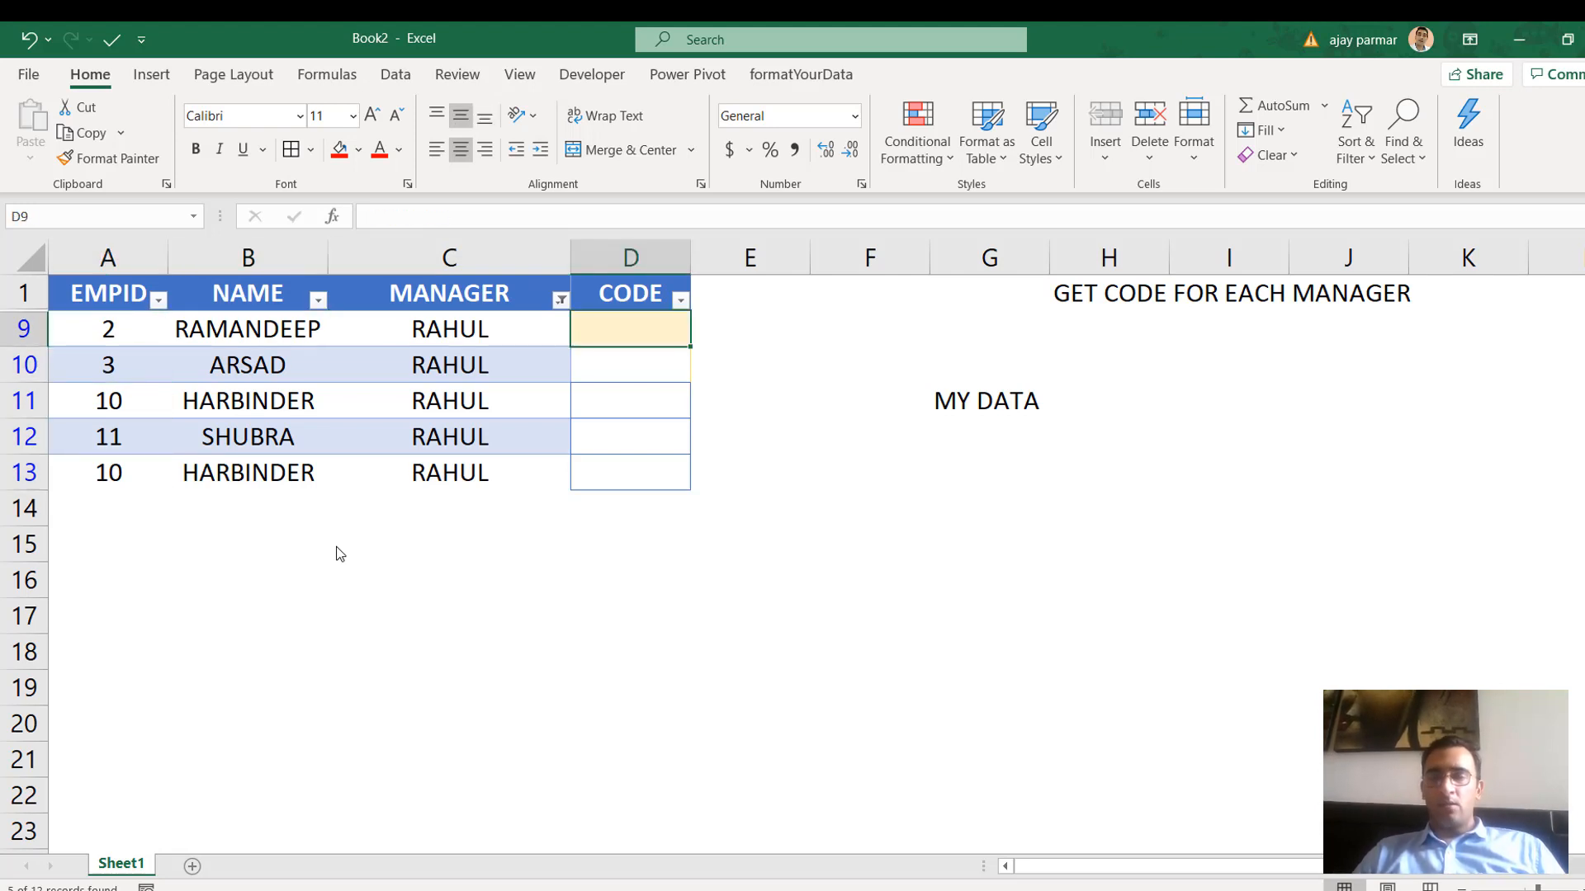
Select the CODE range D9:D13, limited to the visible rows of the filtered list
{"action": "key", "text": "shift+Down"}
{"action": "key", "text": "shift+Down"}
{"action": "key", "text": "shift+Down"}
{"action": "key", "text": "shift+Down"}
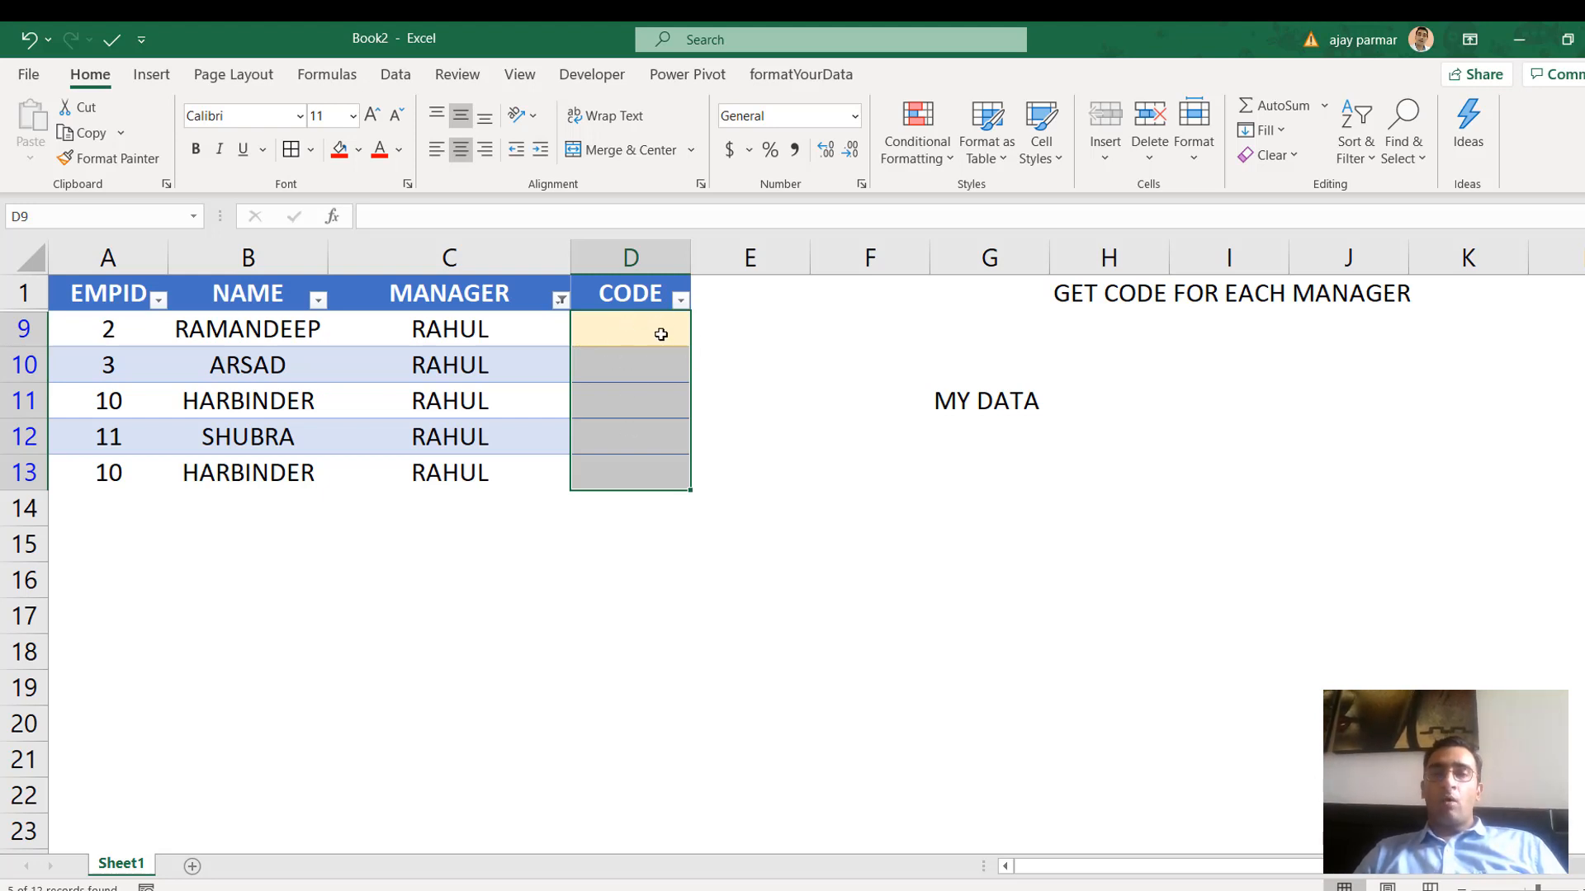
{"action": "key", "text": "alt+semicolon"}
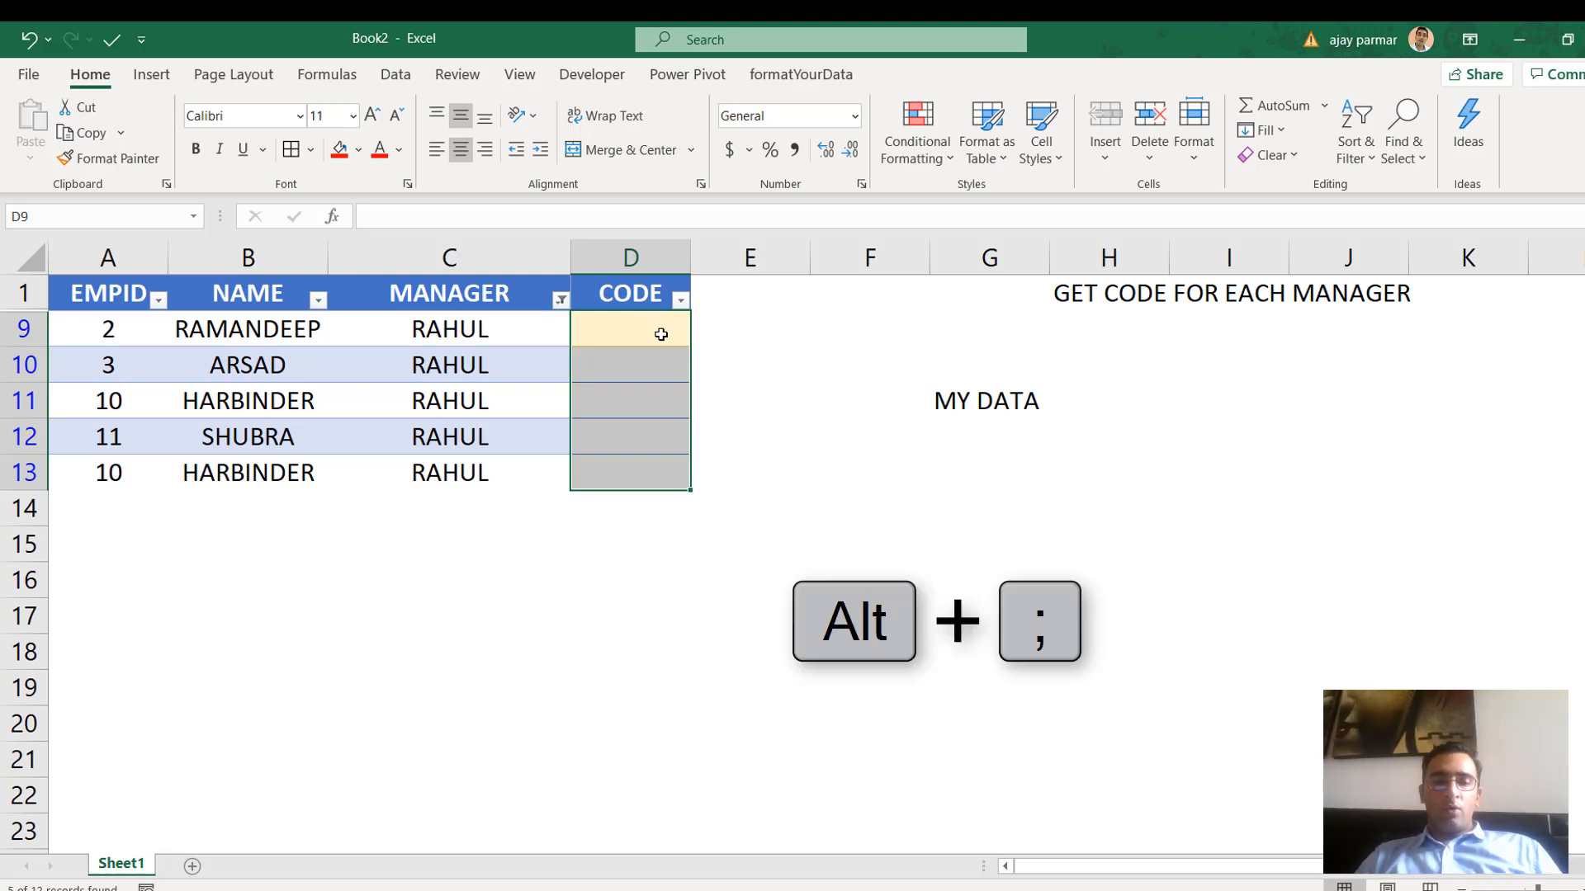
{"action": "left_click", "coordinate": [660, 335]}
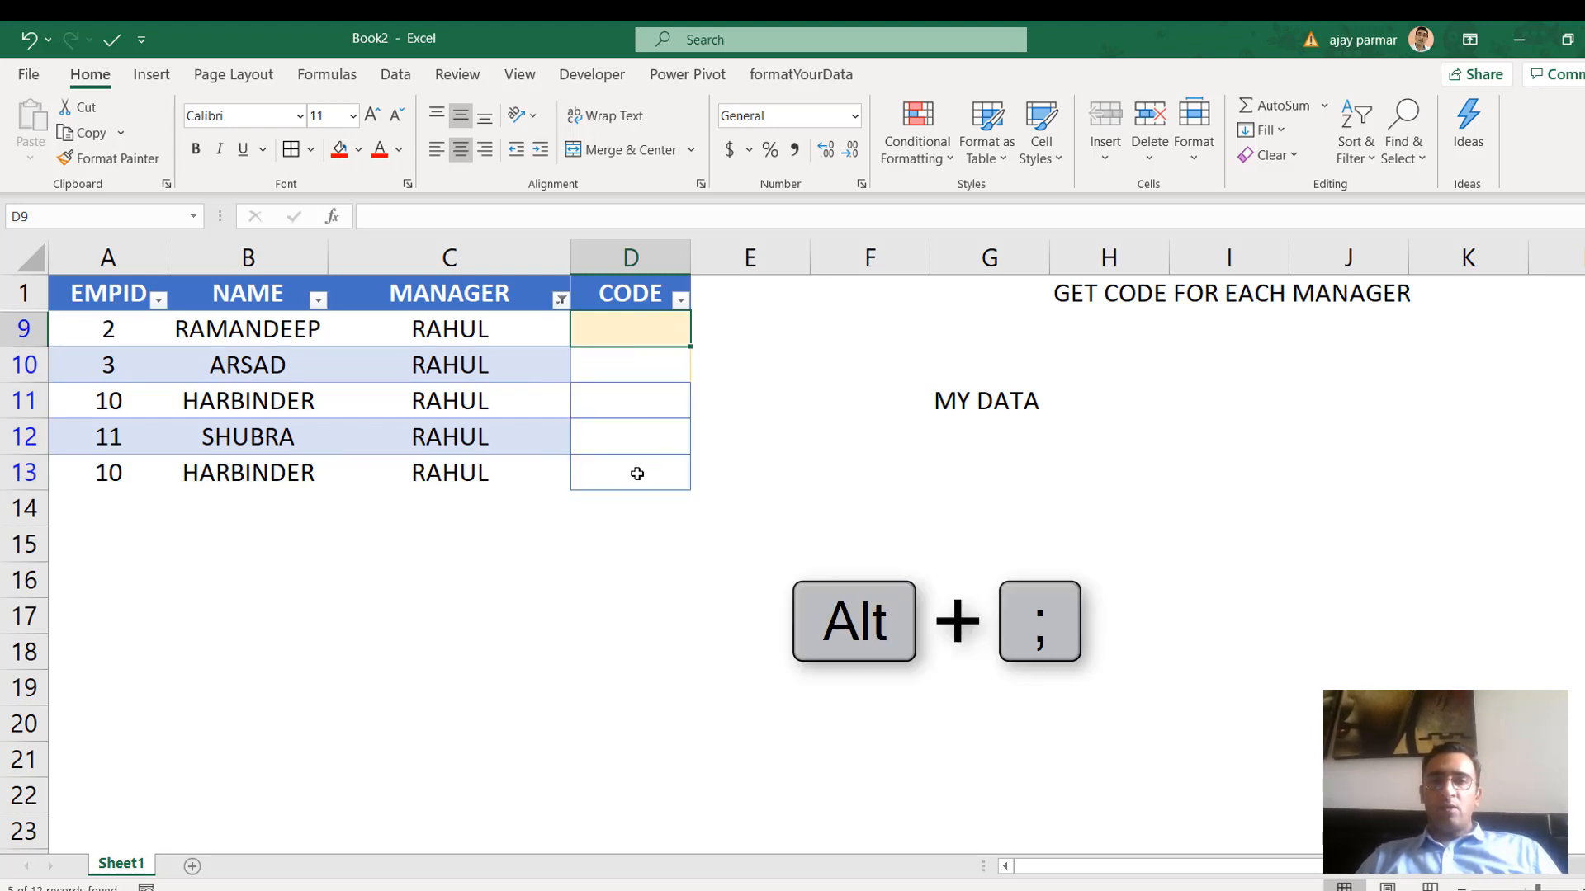
{"action": "left_click", "coordinate": [637, 474], "text": "shift"}
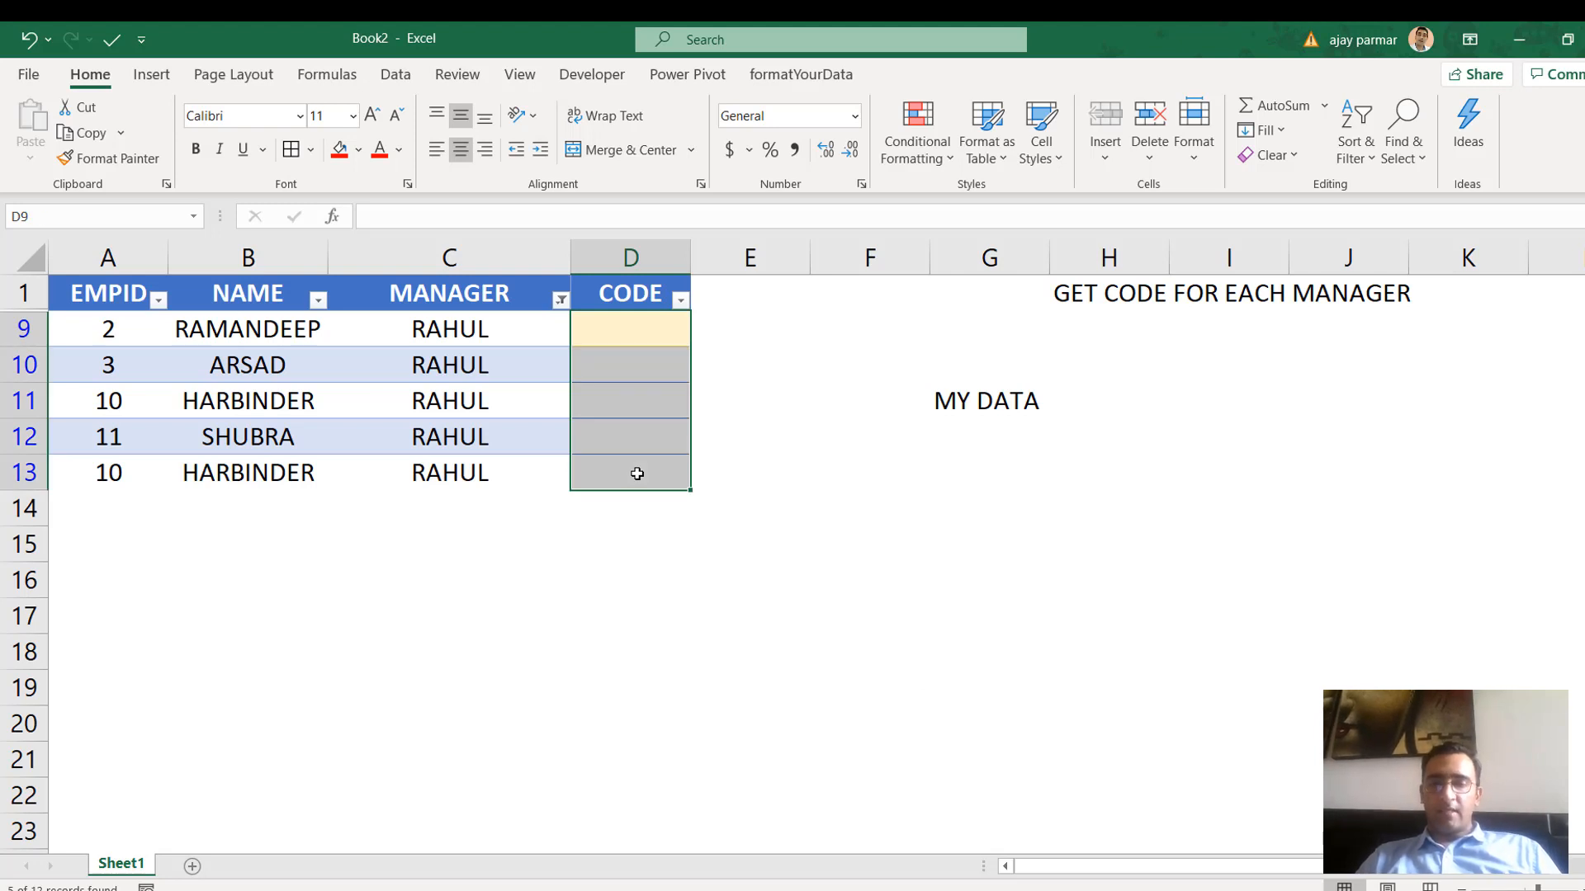
Fill all selected CODE cells with a link to Book3's first code, with only the column locked: =[Book3]mydata!$H2
{"action": "left_click", "coordinate": [396, 219]}
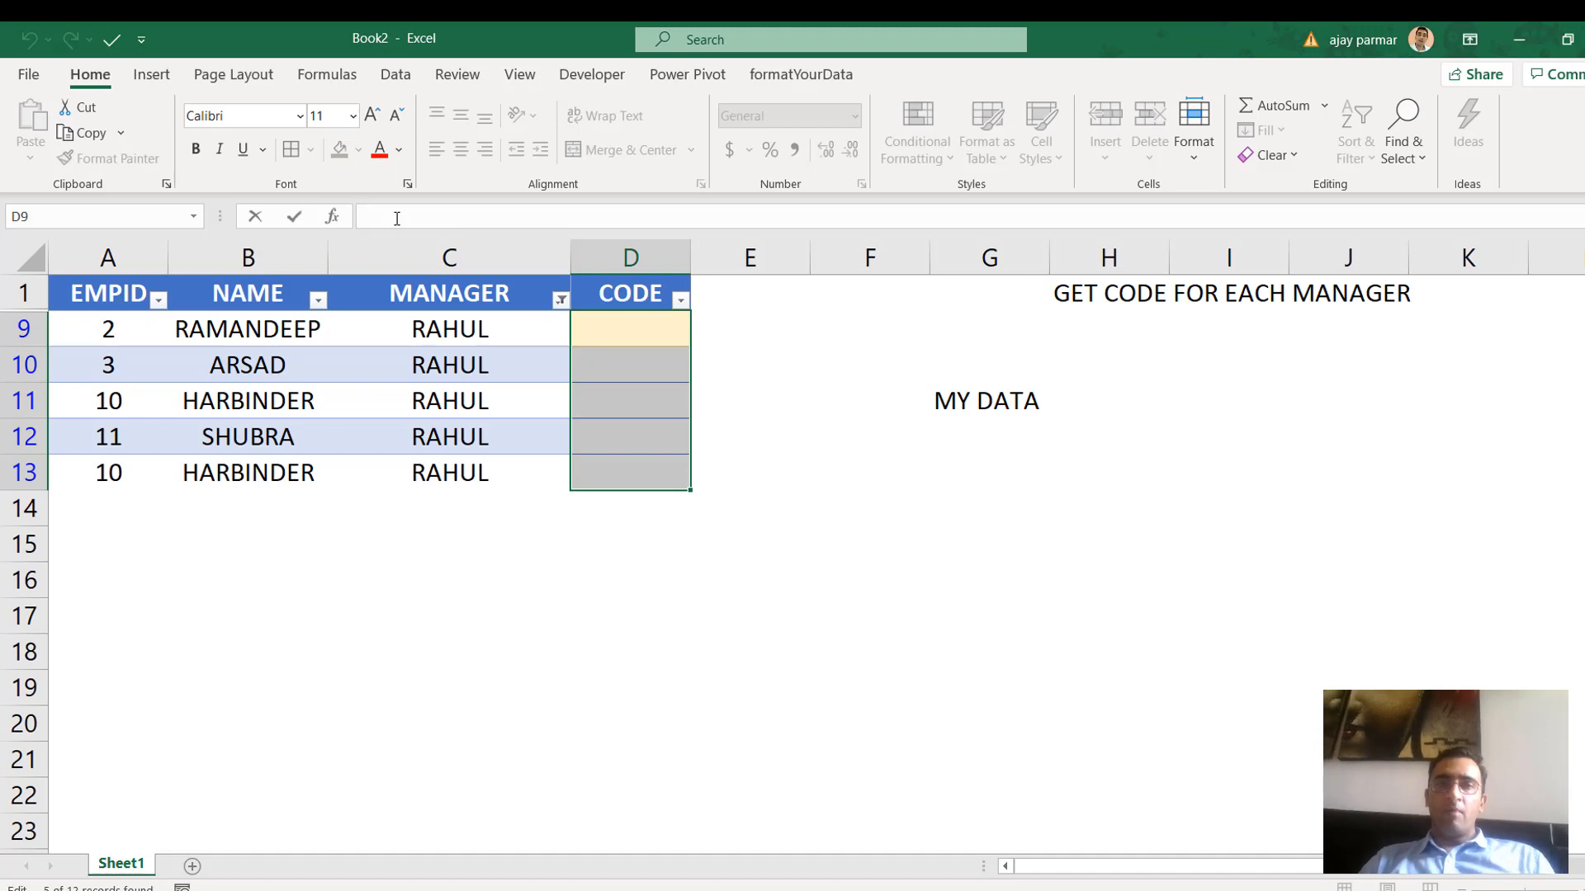
{"action": "type", "text": "="}
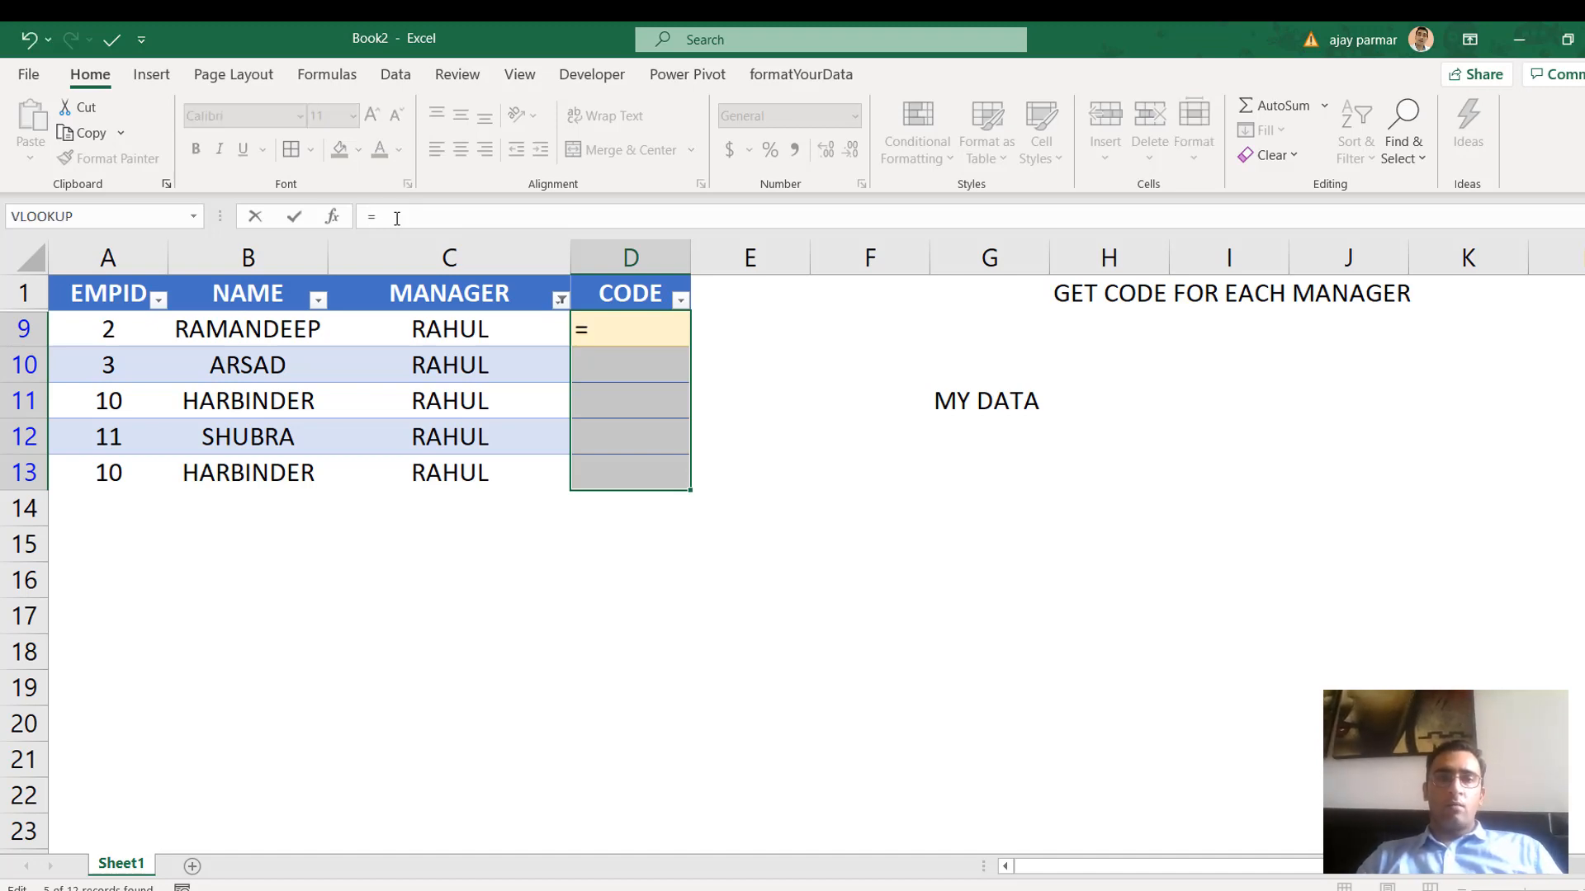
{"action": "key", "text": "ctrl+Tab"}
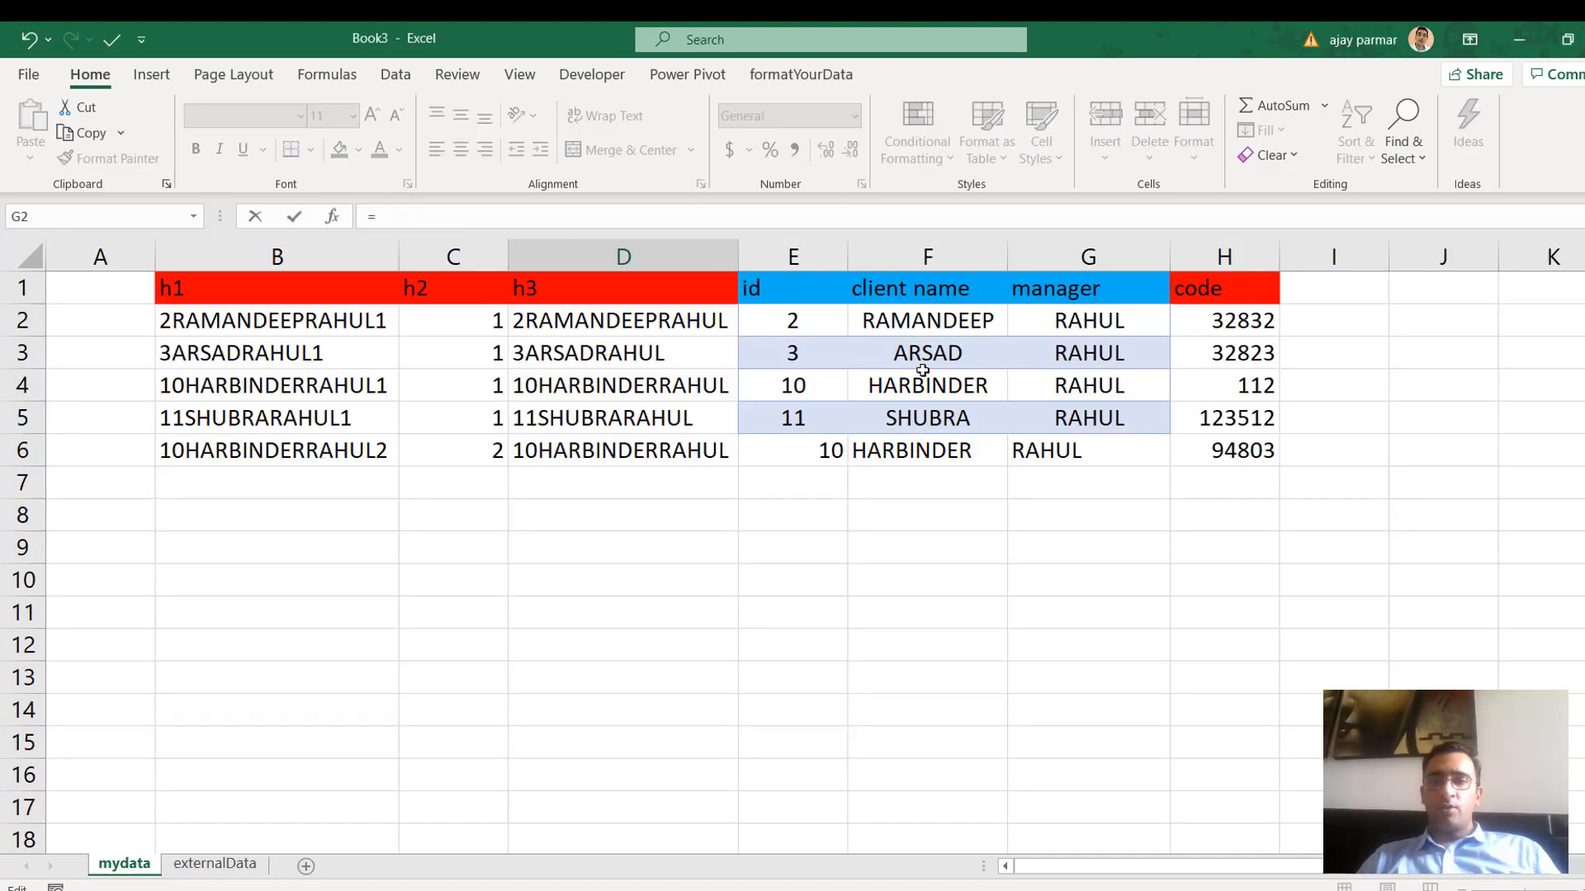
{"action": "left_click", "coordinate": [1241, 324]}
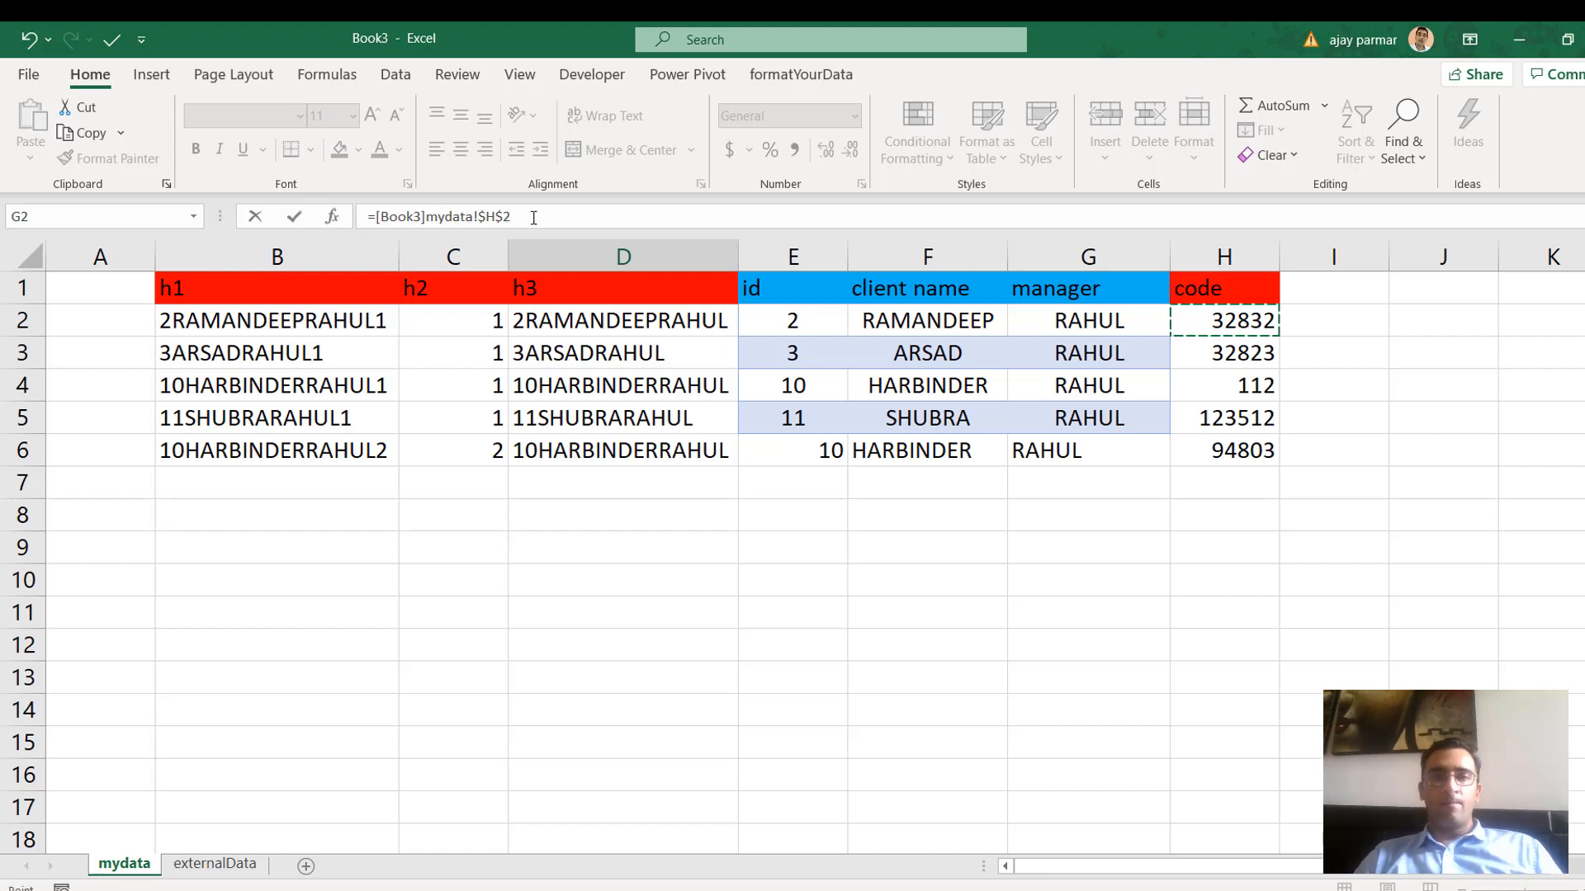
{"action": "left_click", "coordinate": [502, 216]}
{"action": "key", "text": "BackSpace"}
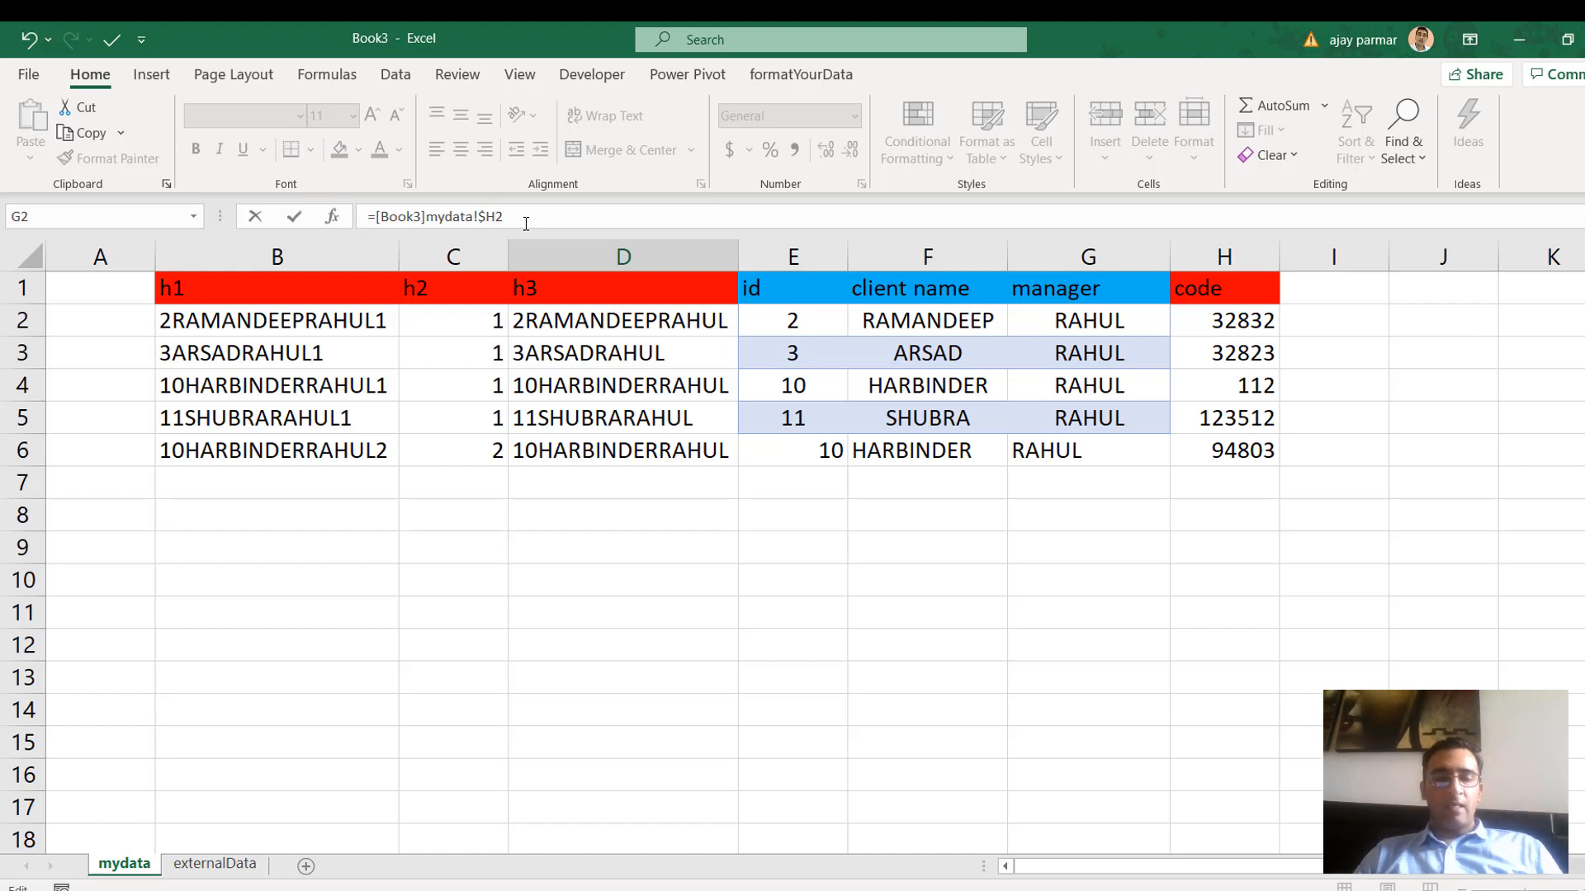
{"action": "key", "text": "ctrl+Return"}
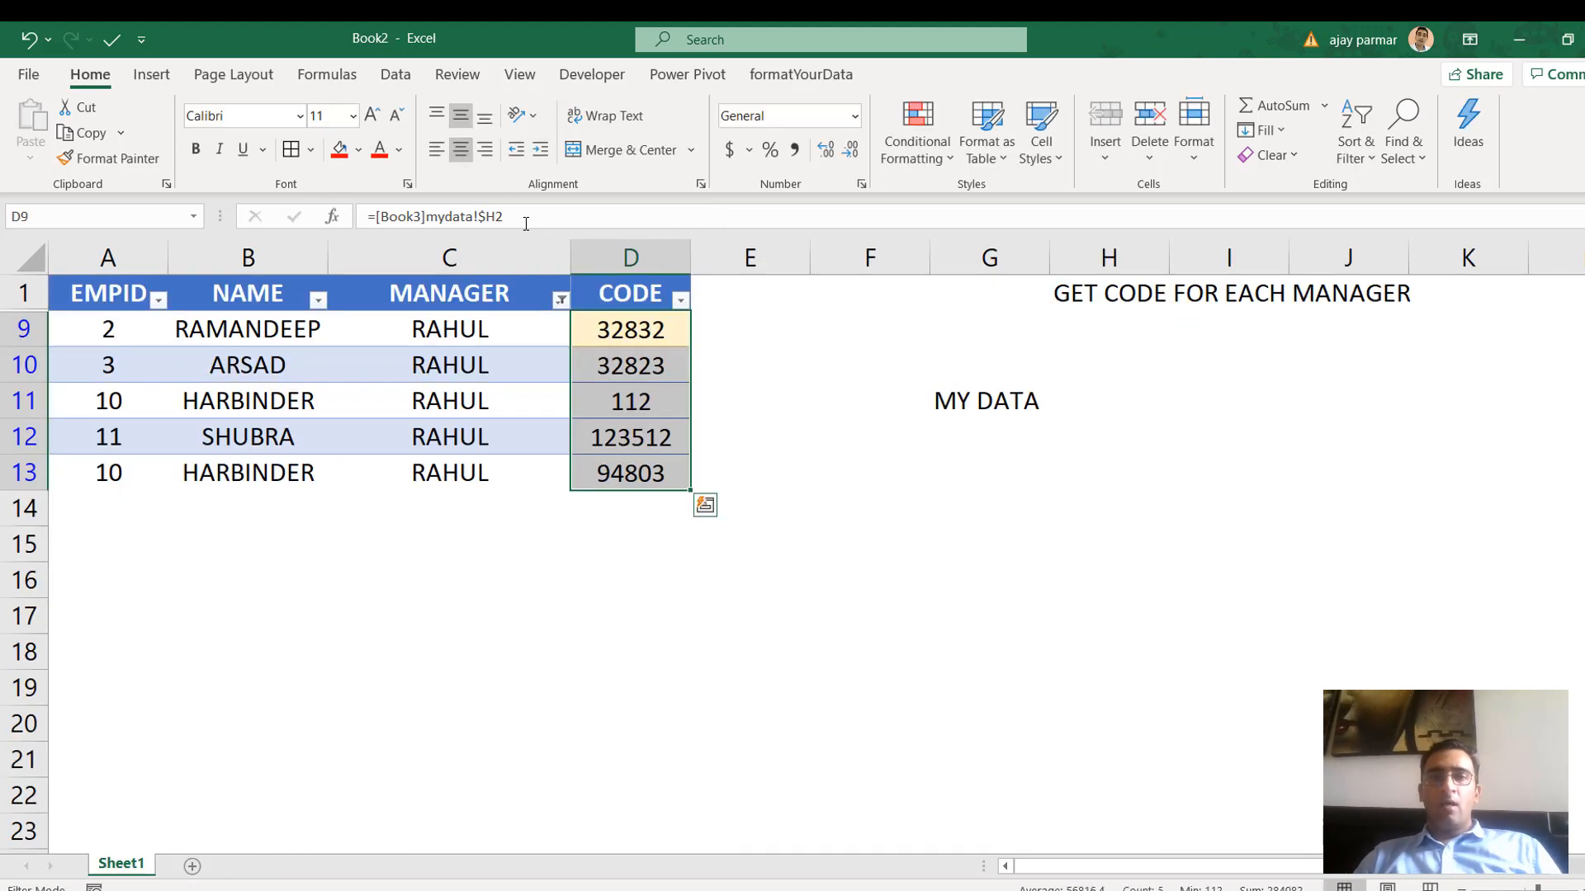
Inspect the link formulas in the CODE cells from D9 down to D13
{"action": "left_click", "coordinate": [632, 331]}
{"action": "key", "text": "Down"}
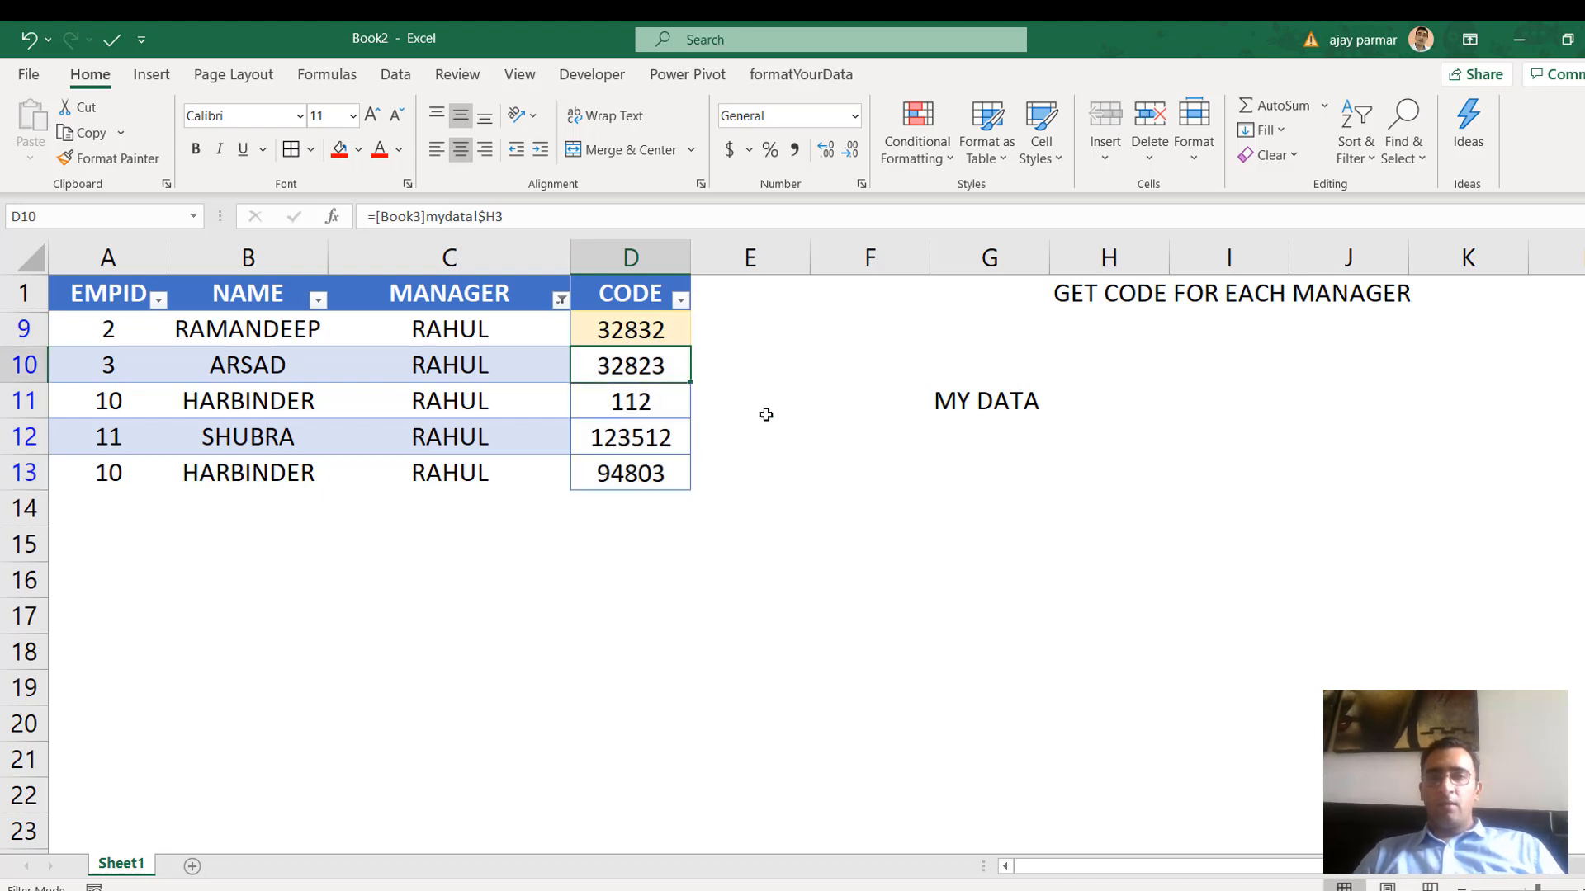
{"action": "key", "text": "Down"}
{"action": "key", "text": "Down"}
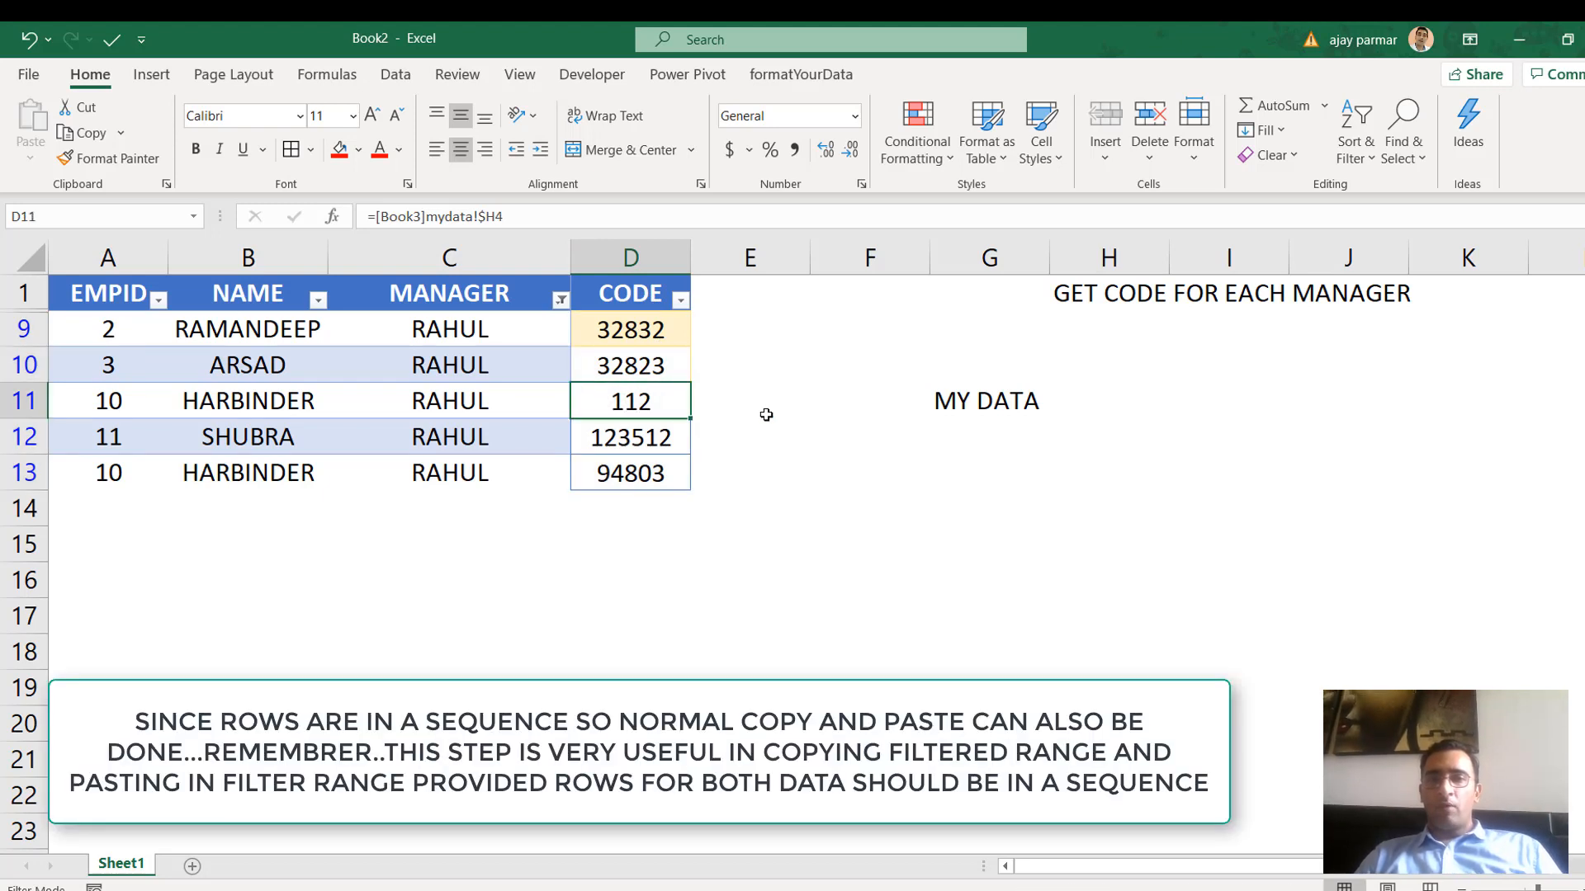
{"action": "key", "text": "Down"}
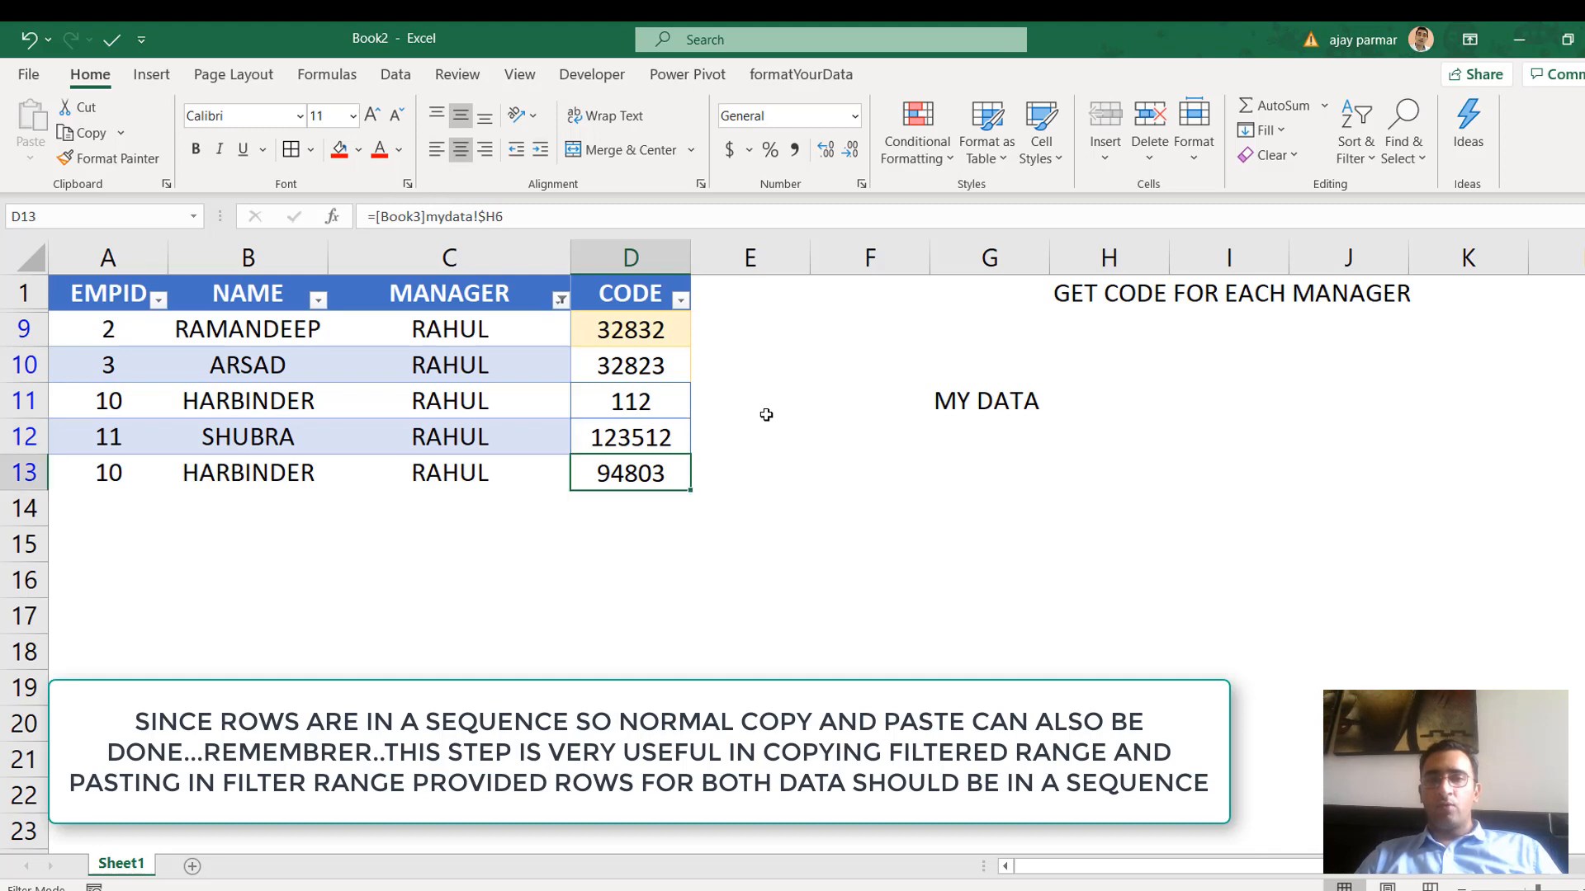
Switch to Book3, highlight the codes in H2:H6 of the mydata sheet, and return to Book2's CODE column
{"action": "key", "text": "alt+Tab"}
{"action": "key", "text": "shift+Down"}
{"action": "key", "text": "shift+Down"}
{"action": "key", "text": "shift+Down"}
{"action": "key", "text": "shift+Down"}
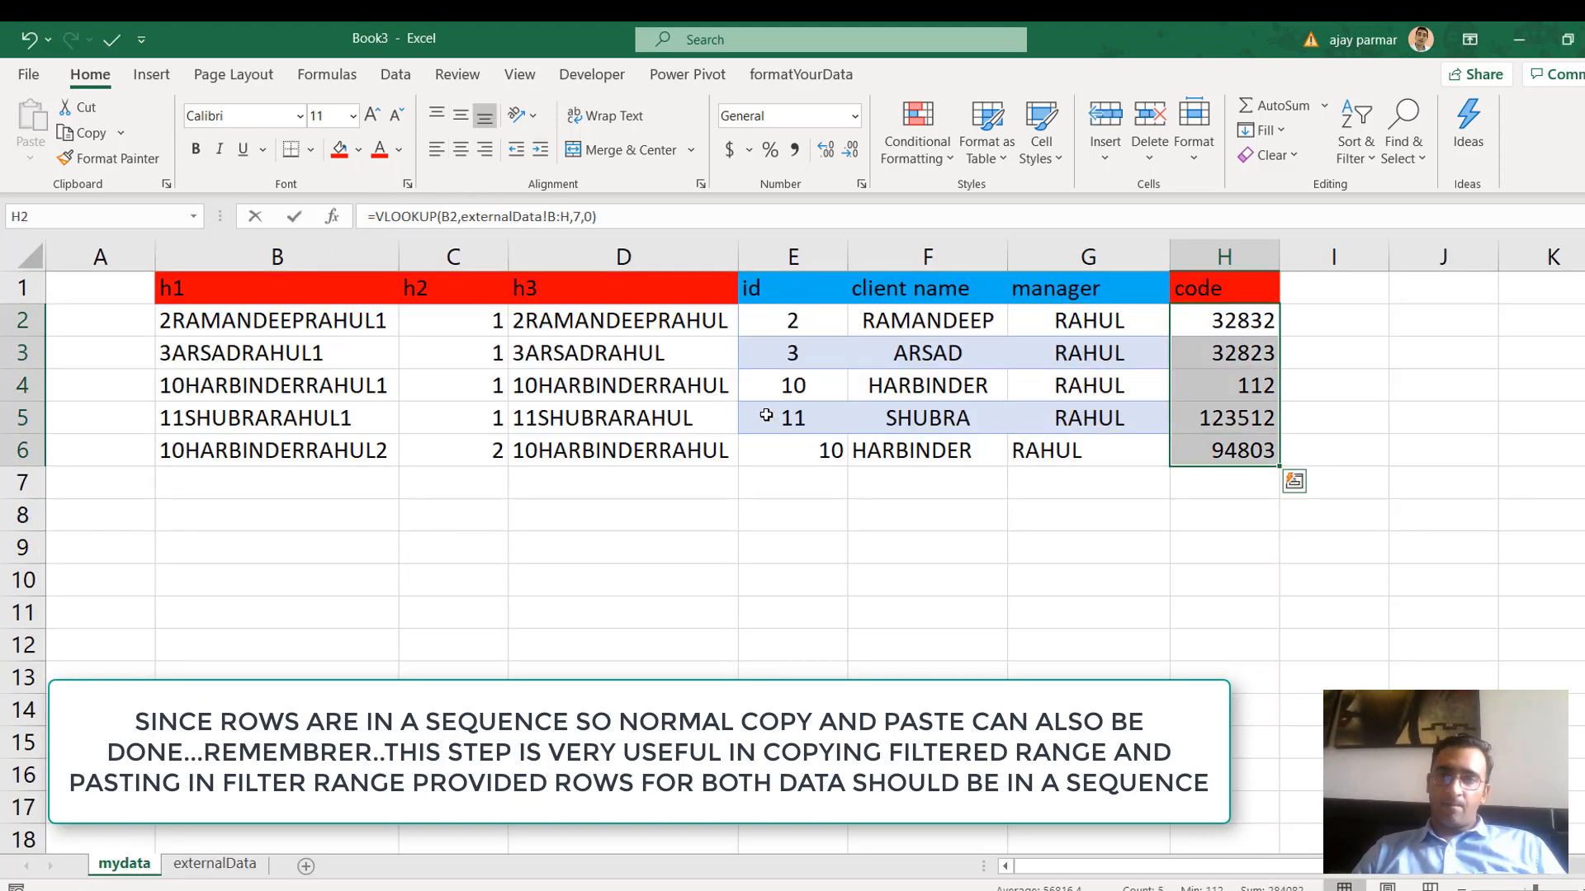
{"action": "key", "text": "alt+Tab"}
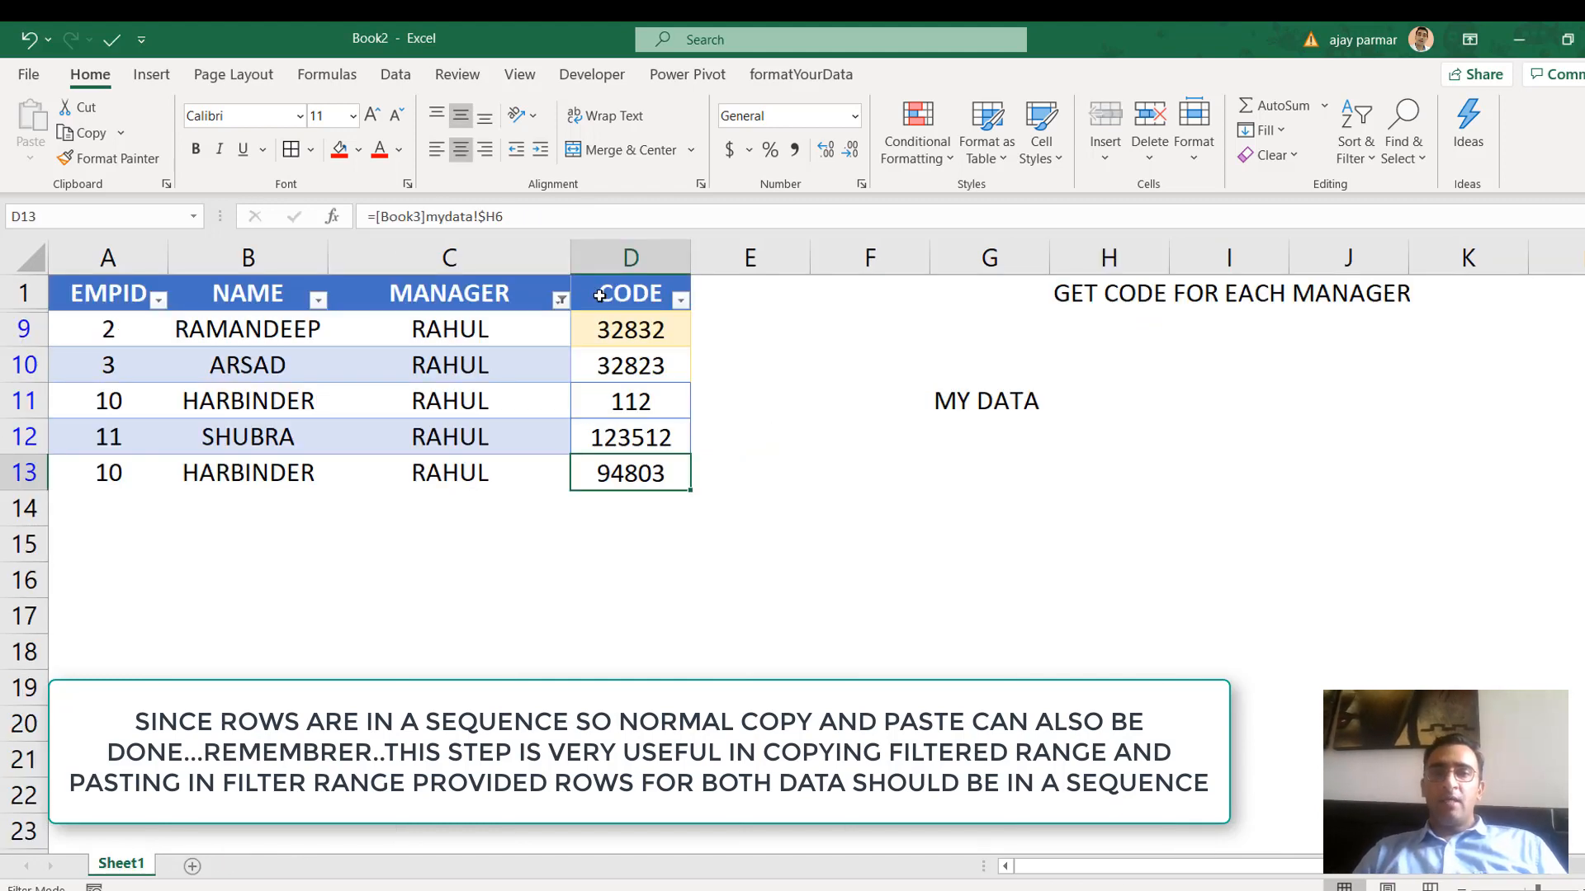
Compare the first filtered record in Book2 row 9 with its id and code in row 2 of Book3's mydata sheet
{"action": "left_click", "coordinate": [432, 331]}
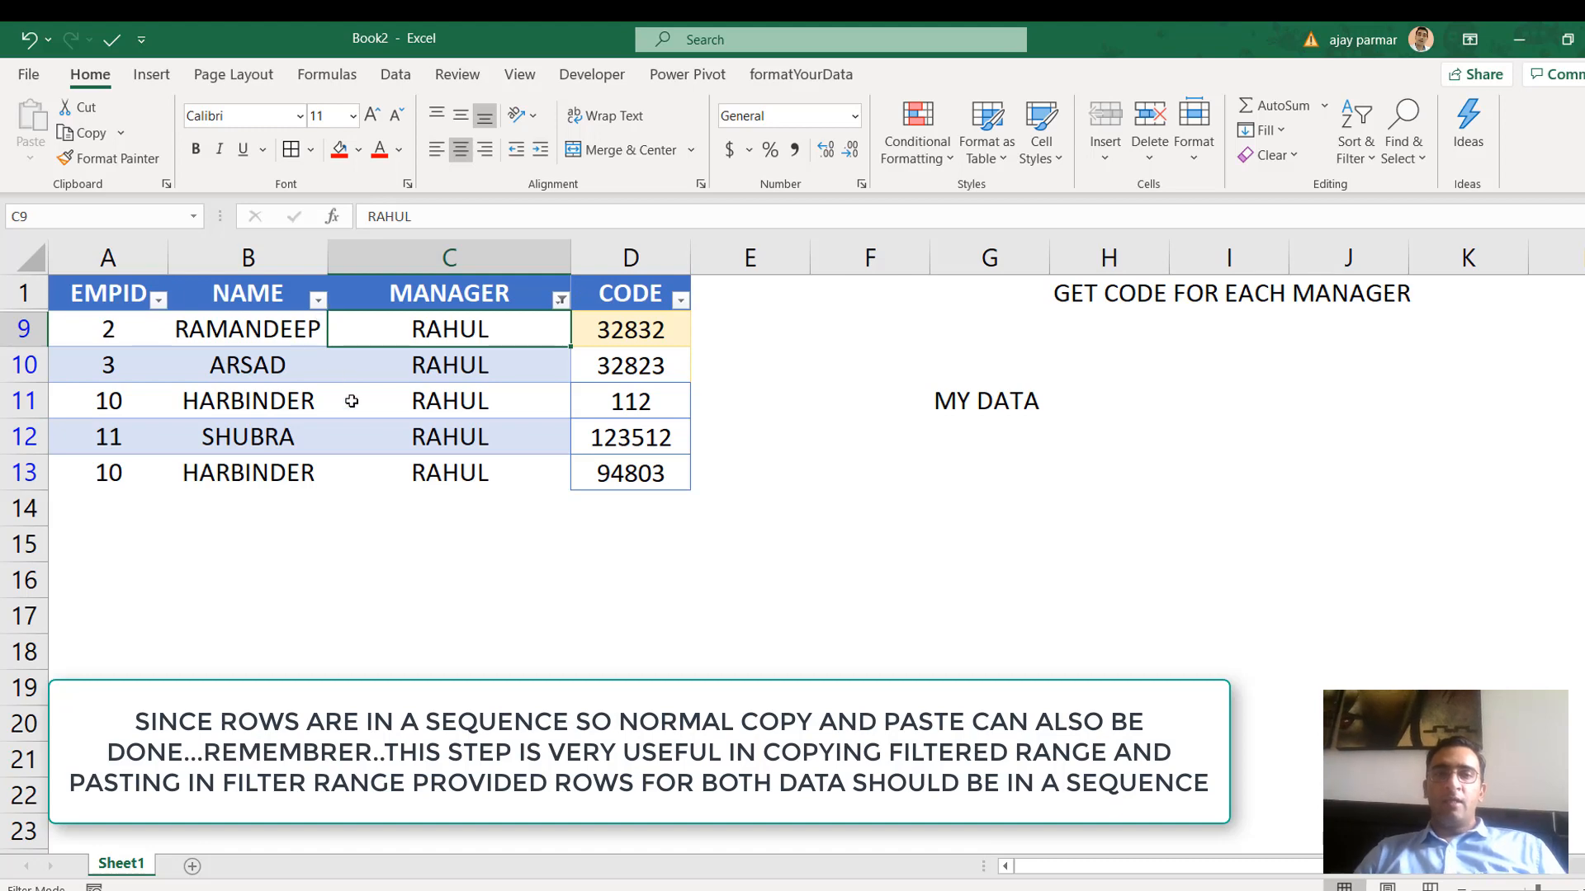
{"action": "key", "text": "alt+Tab"}
{"action": "left_click", "coordinate": [774, 327]}
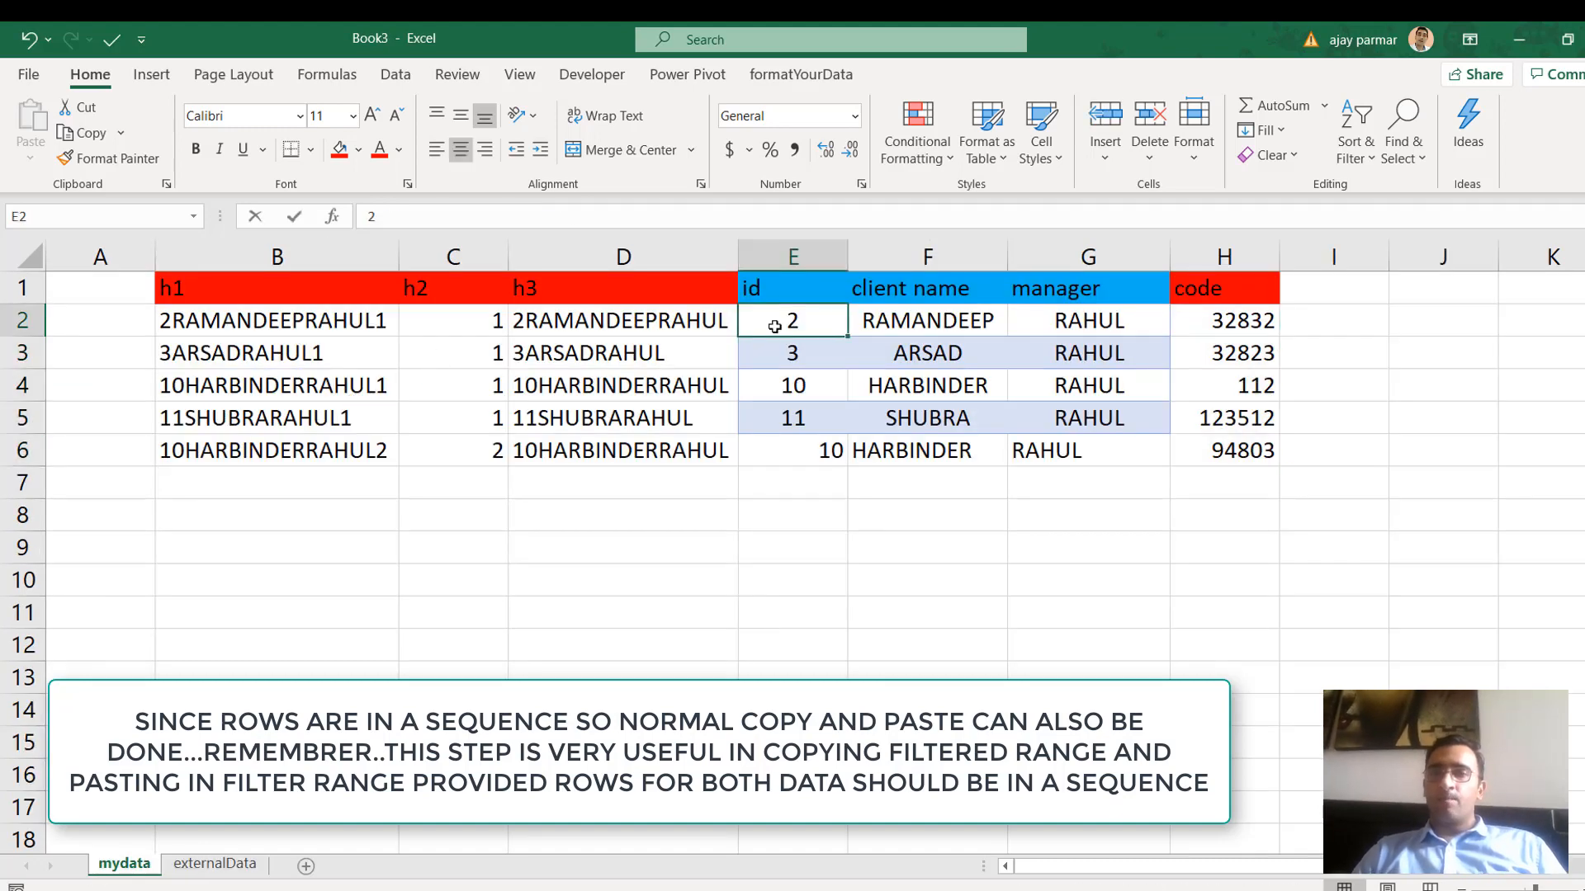
{"action": "key", "text": "Right"}
{"action": "key", "text": "Right"}
{"action": "key", "text": "Right"}
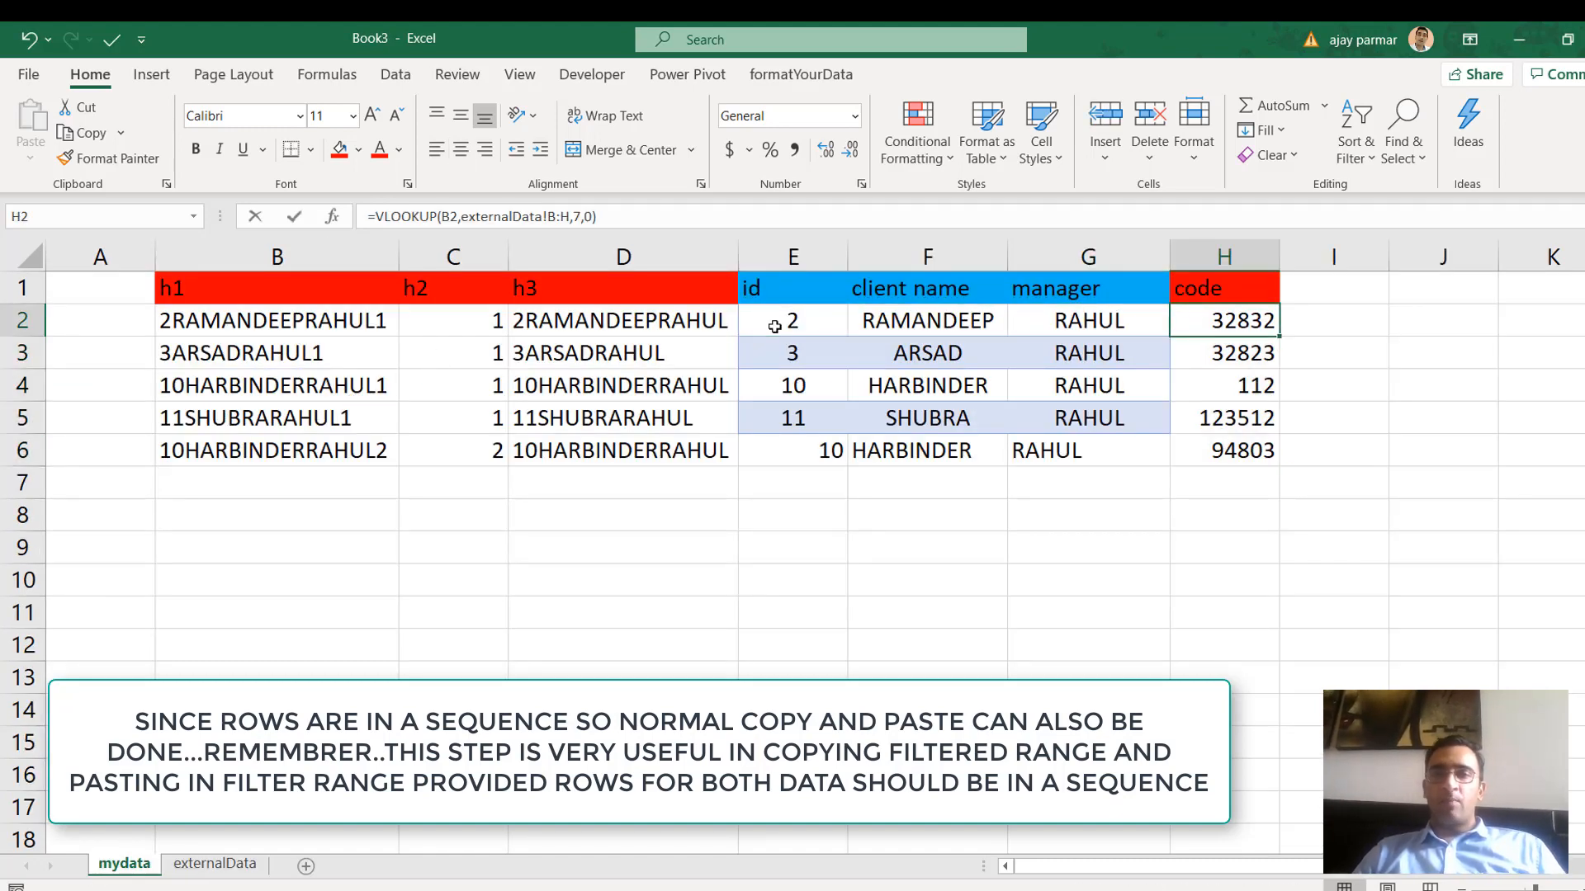
{"action": "key", "text": "alt+Tab"}
{"action": "key", "text": "Right"}
{"action": "key", "text": "alt+Tab"}
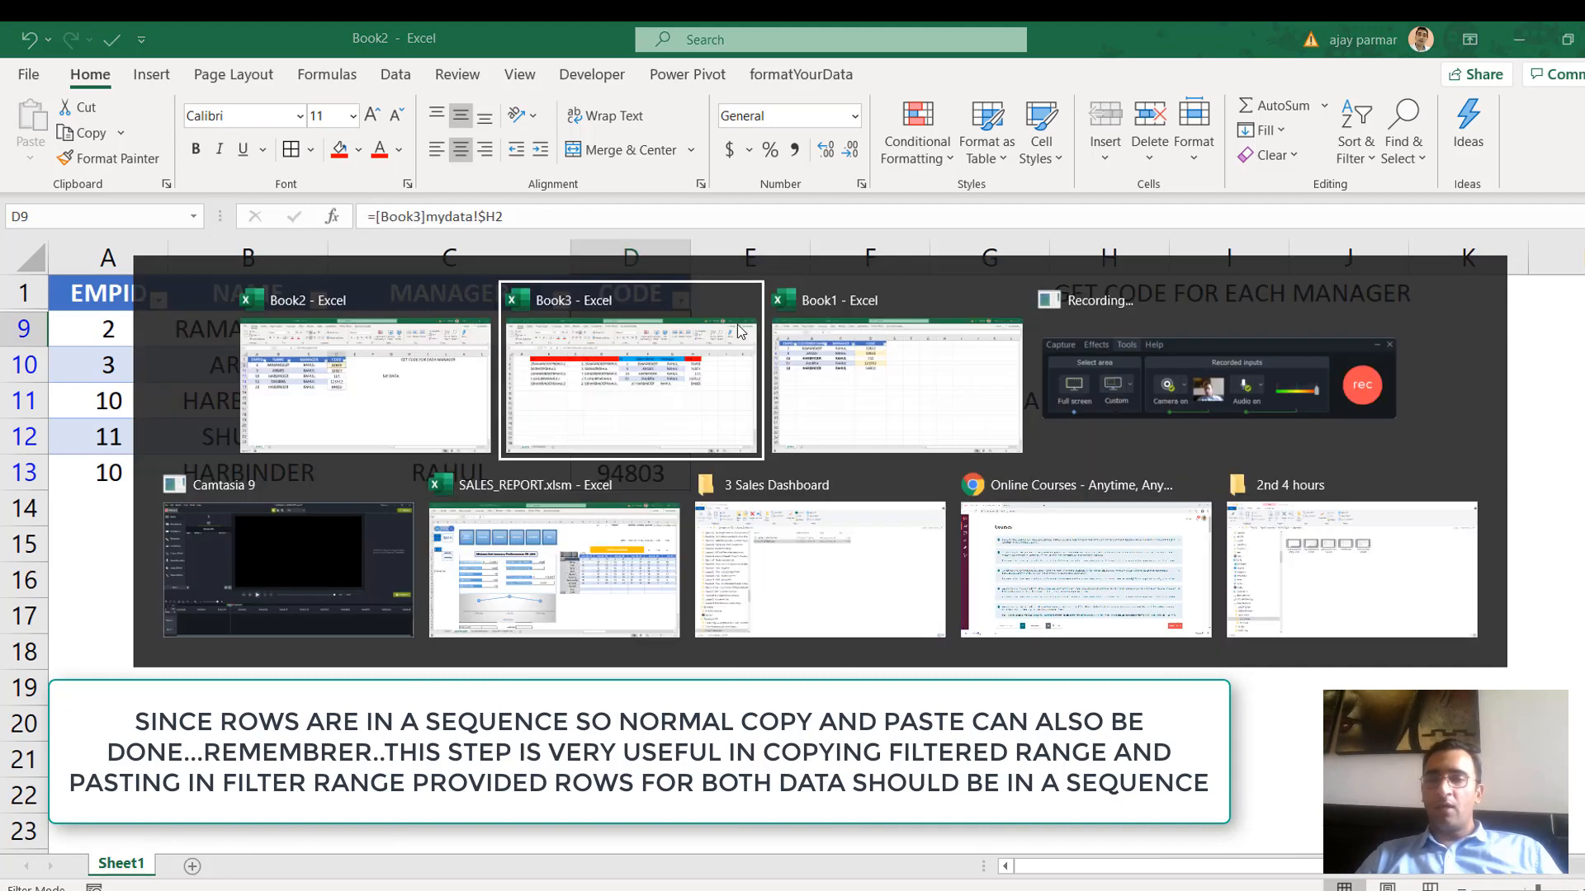
Review E2:G6 on Book3's mydata sheet and the helper columns on externalData, then return to the EMPID header in Book2
{"action": "left_click_drag", "start_coordinate": [819, 319], "coordinate": [1070, 442]}
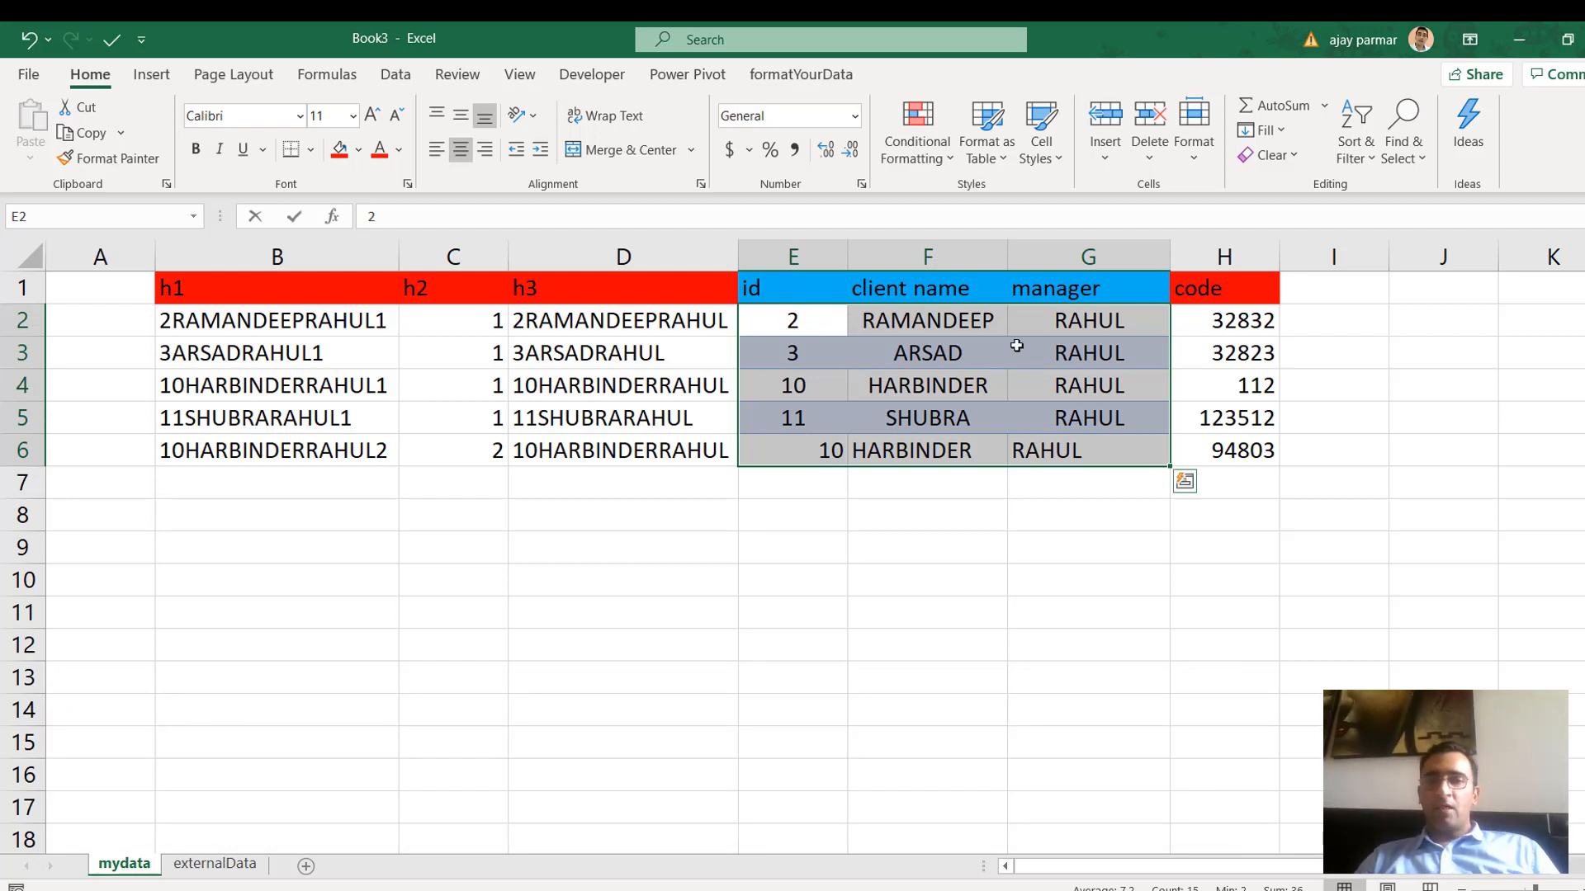
{"action": "left_click", "coordinate": [248, 867]}
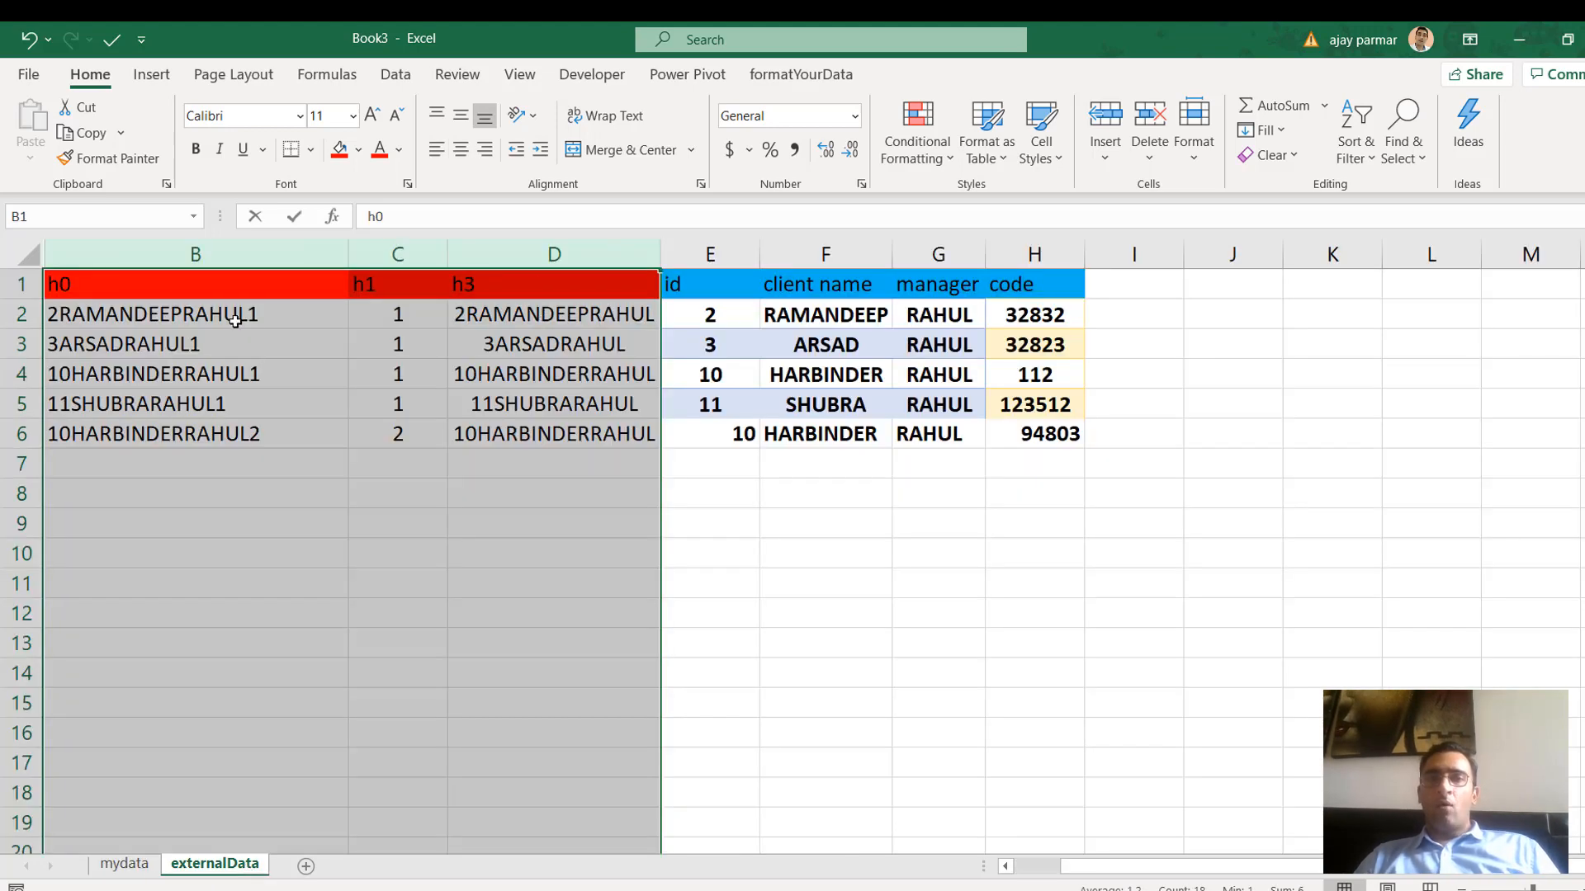
{"action": "left_click", "coordinate": [125, 864]}
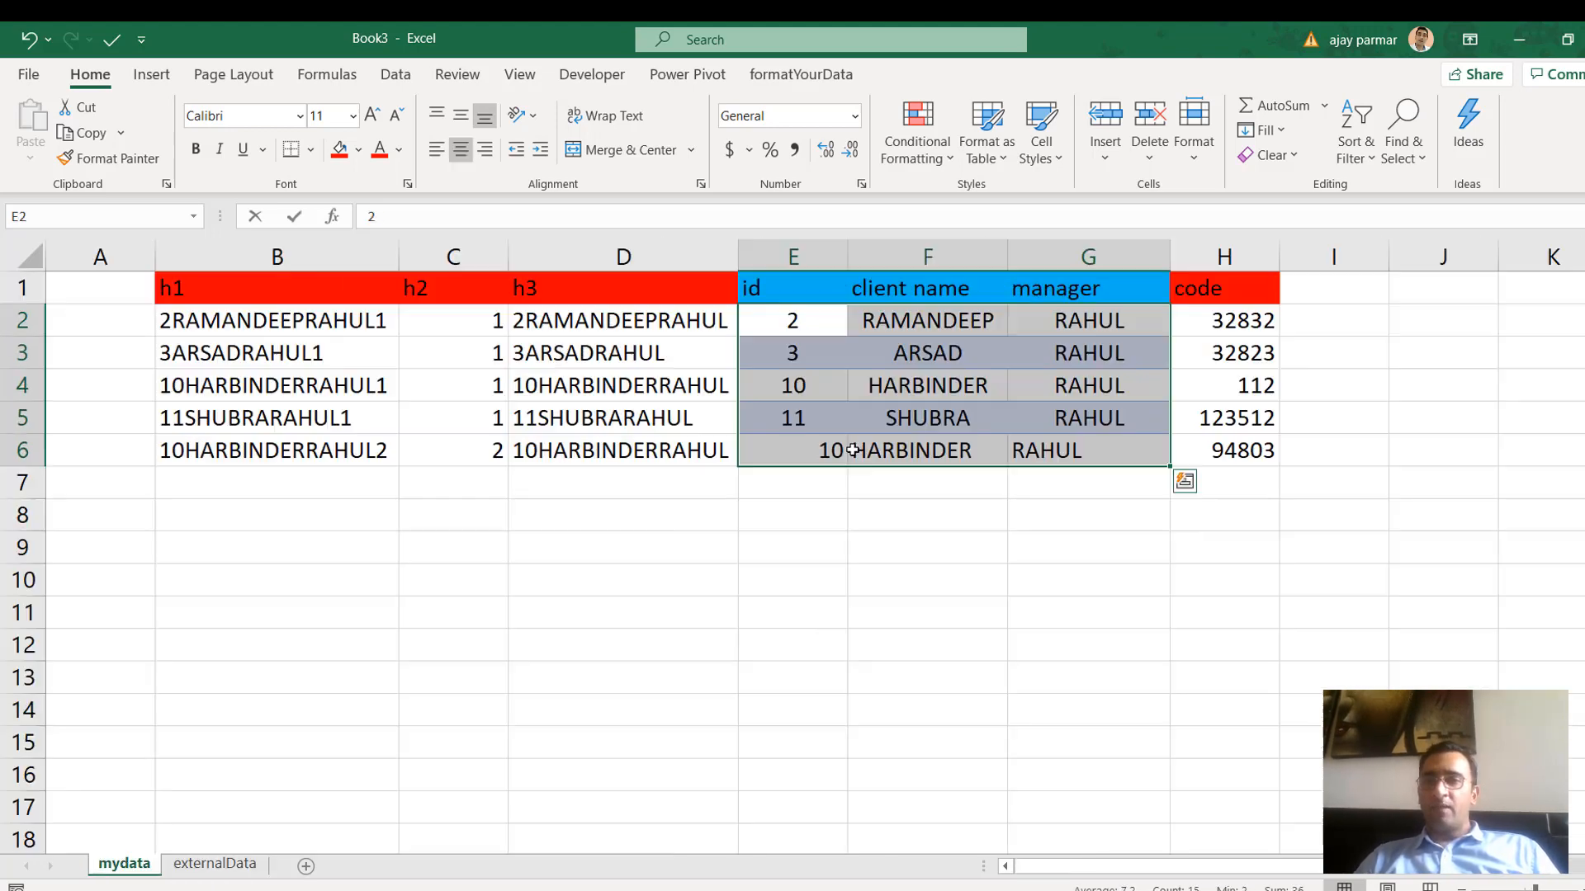
{"action": "left_click", "coordinate": [1249, 314]}
{"action": "key", "text": "alt+Tab"}
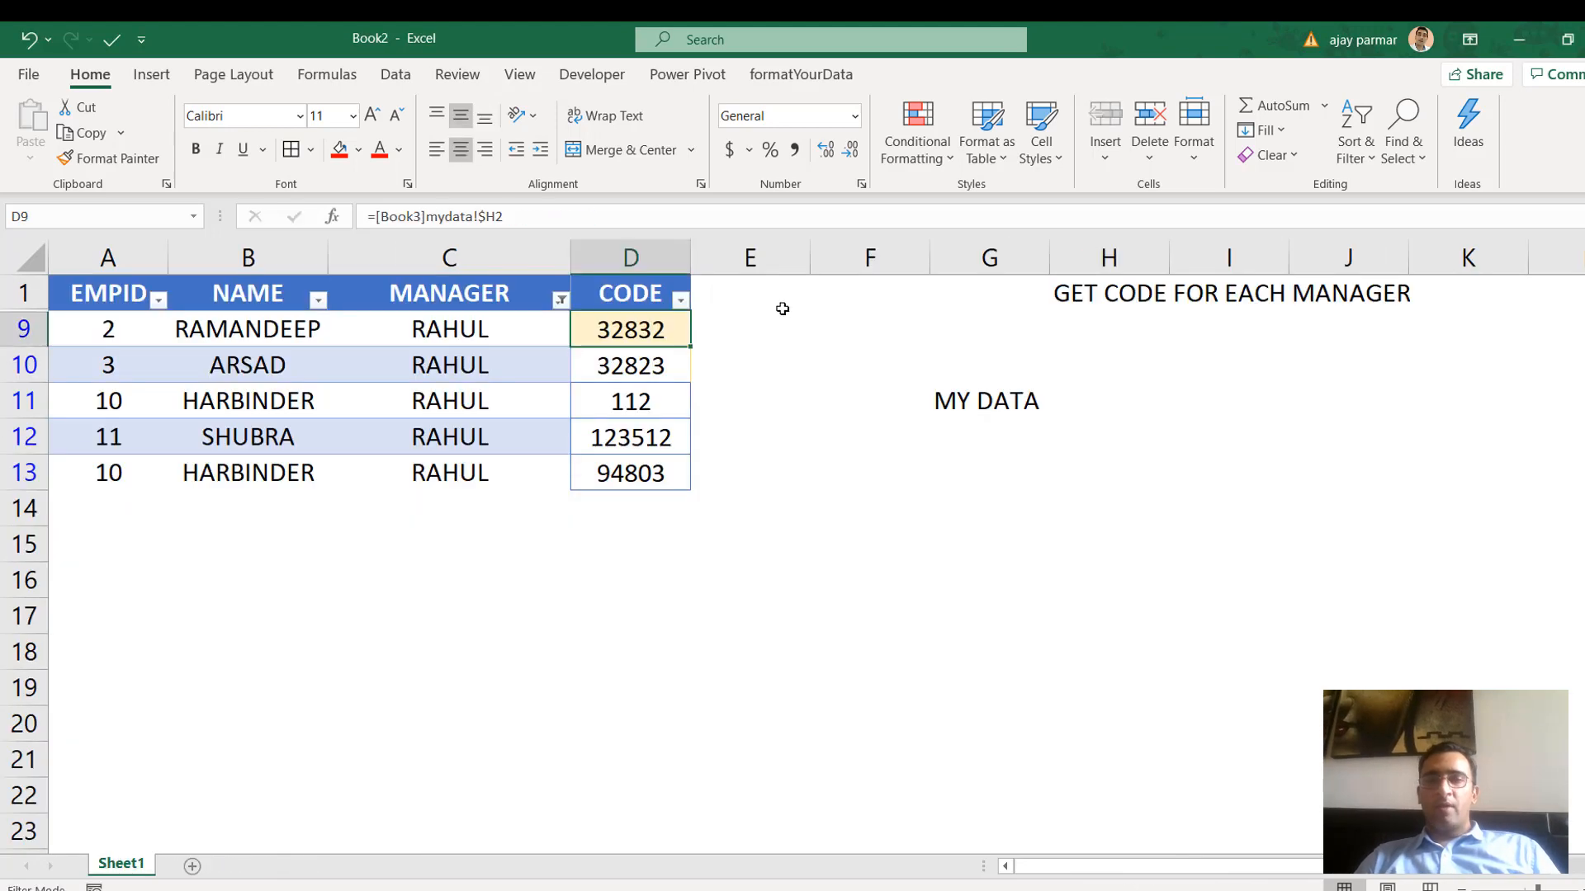
{"action": "left_click", "coordinate": [97, 294]}
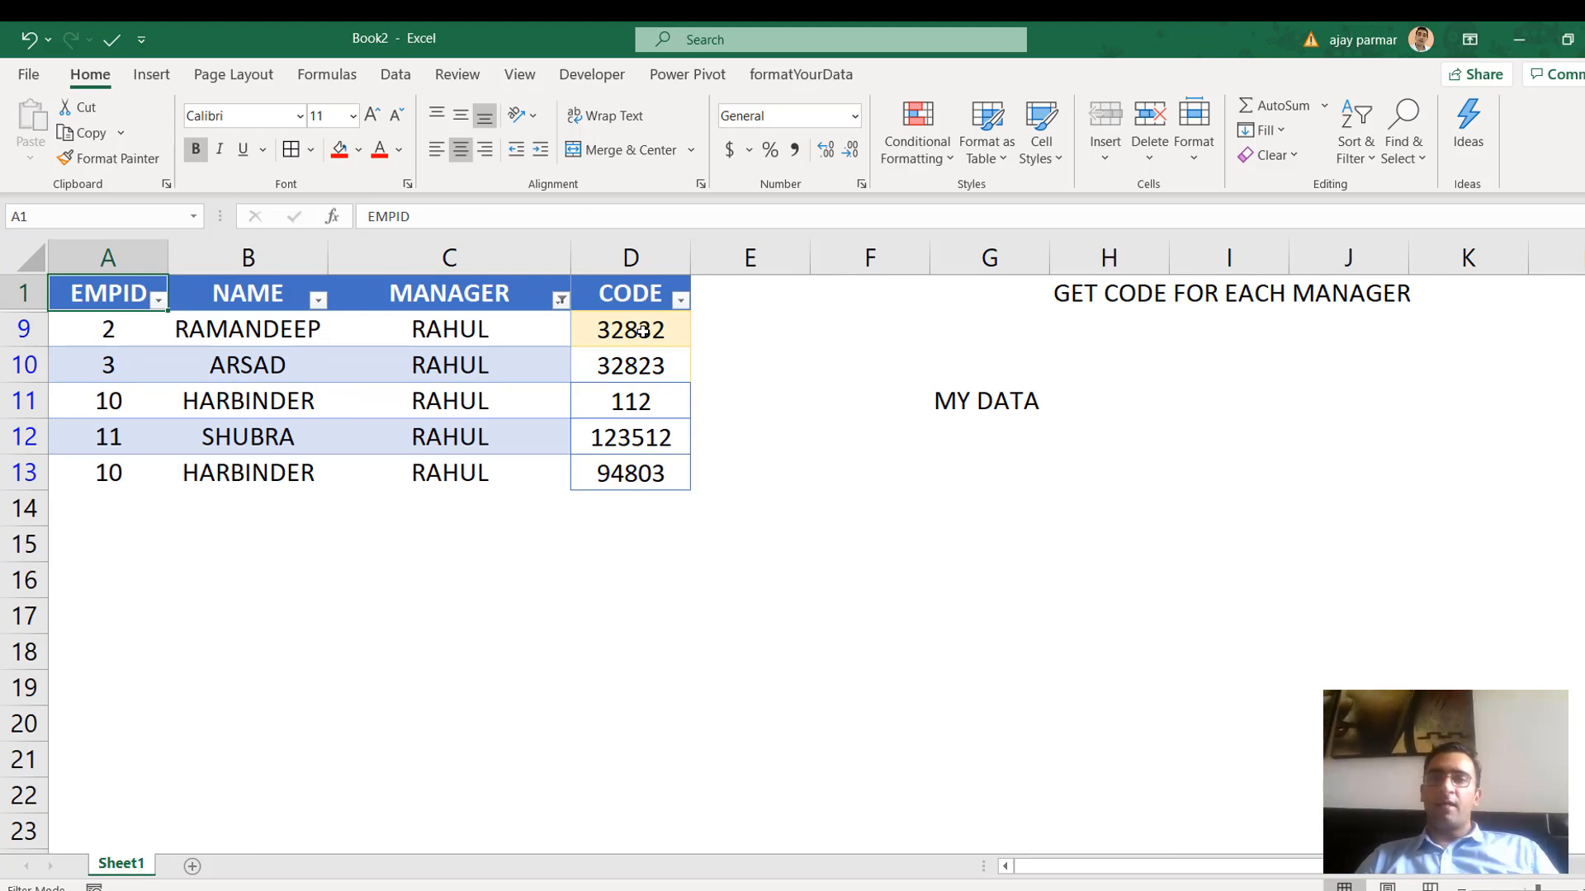
Enter the shortcut note "alt+:" in cell G15 of Book2
{"action": "left_click", "coordinate": [955, 562]}
{"action": "type", "text": "l"}
{"action": "key", "text": "BackSpace"}
{"action": "type", "text": "alt"}
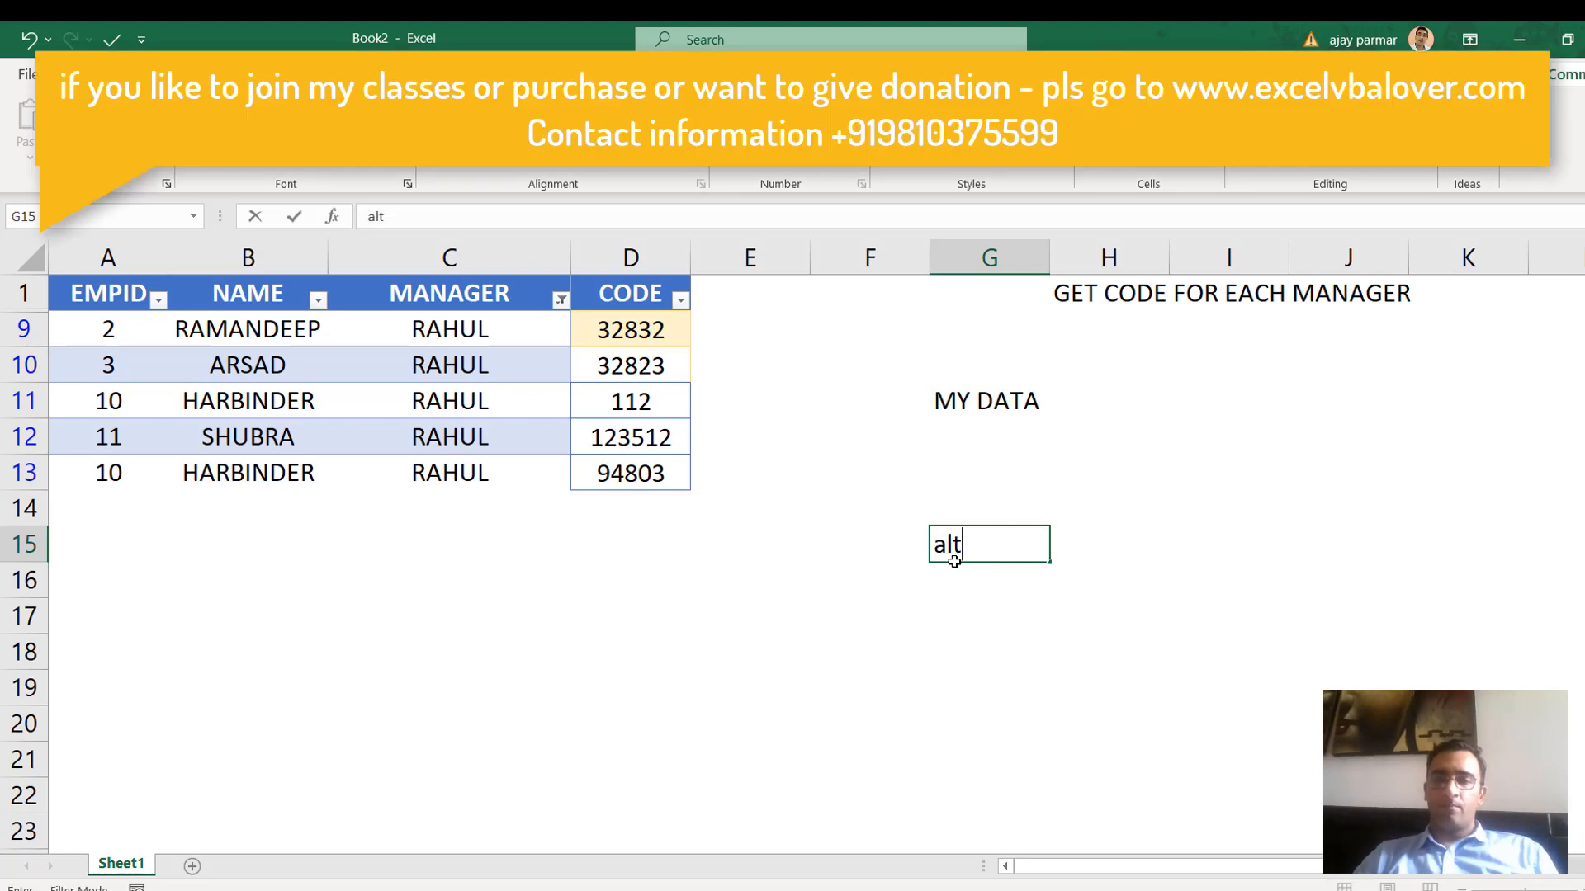
{"action": "type", "text": "+:"}
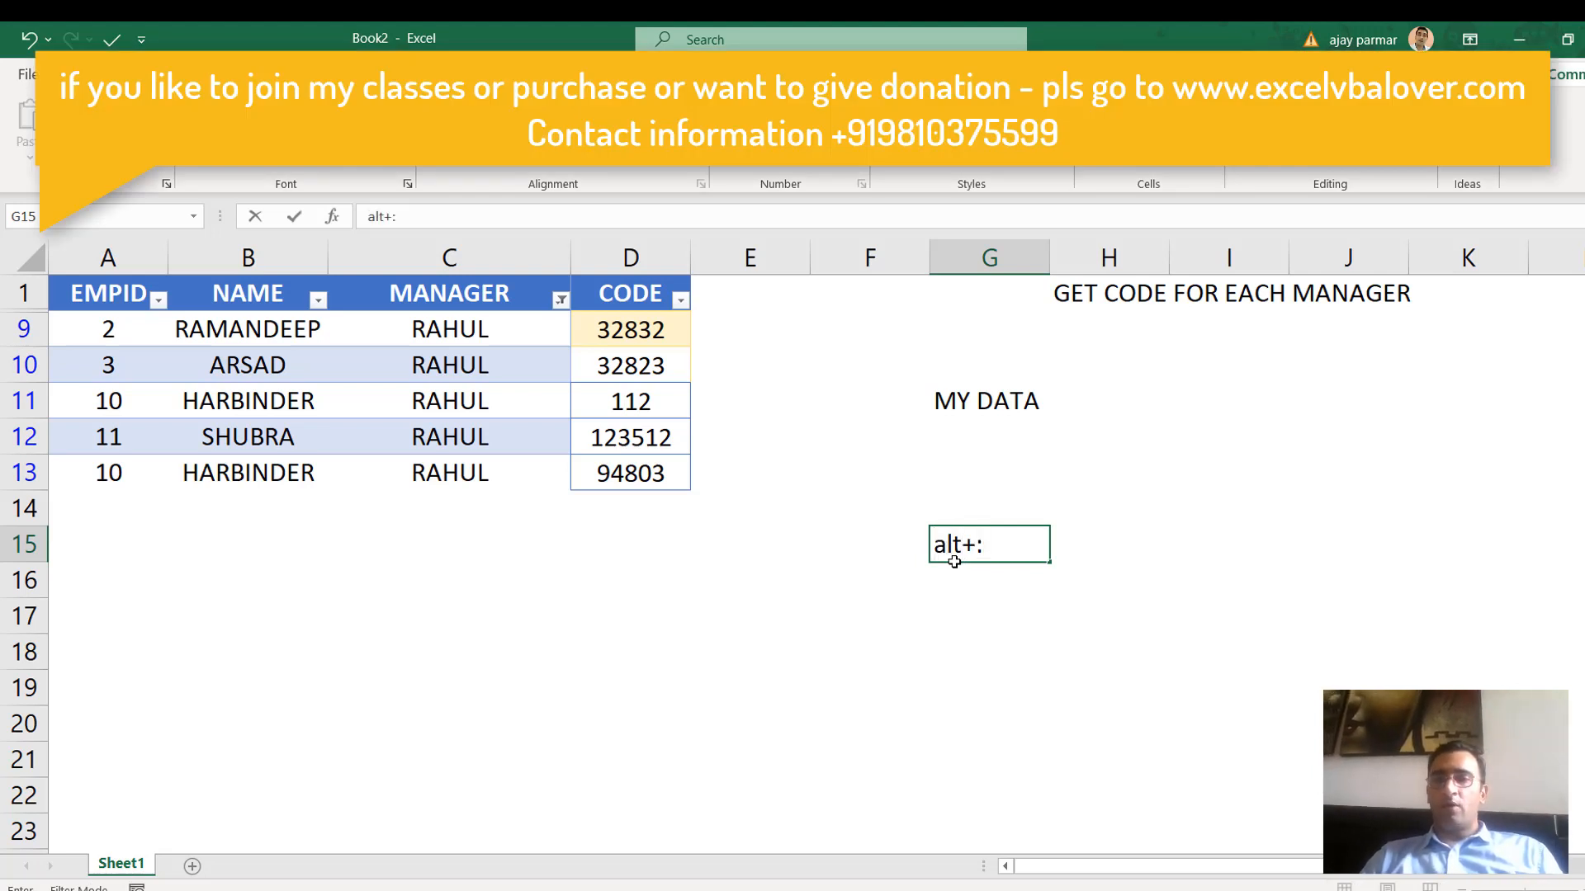
{"action": "key", "text": "Return"}
{"action": "left_click", "coordinate": [954, 561]}
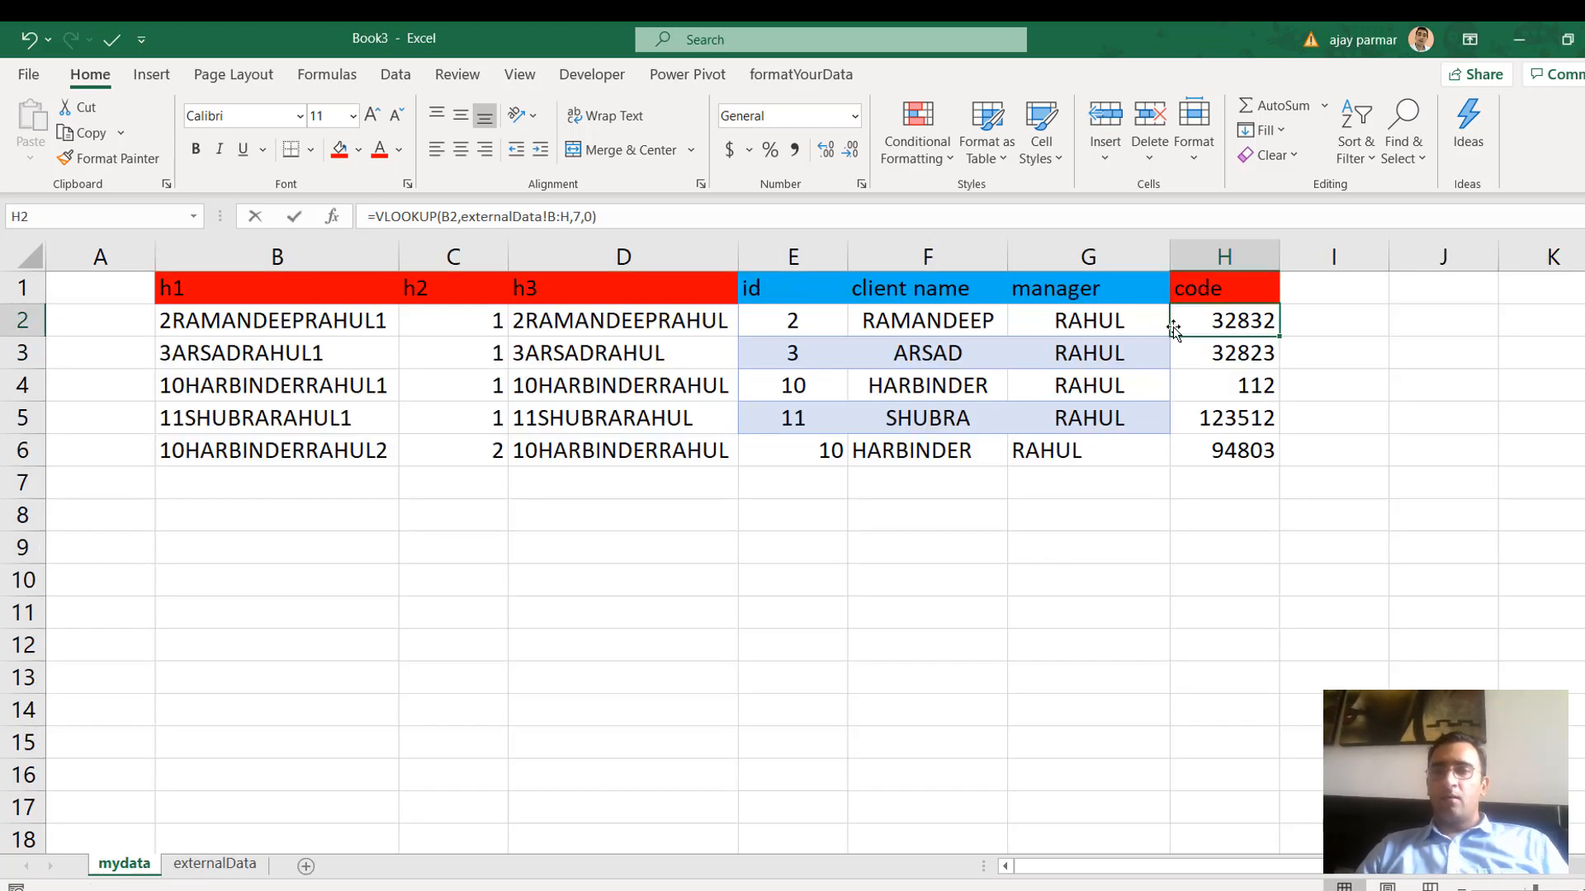
Enter the note "ctrl+enter" in G16 and "sorting" in G14 of Book2
{"action": "key", "text": "alt+Tab"}
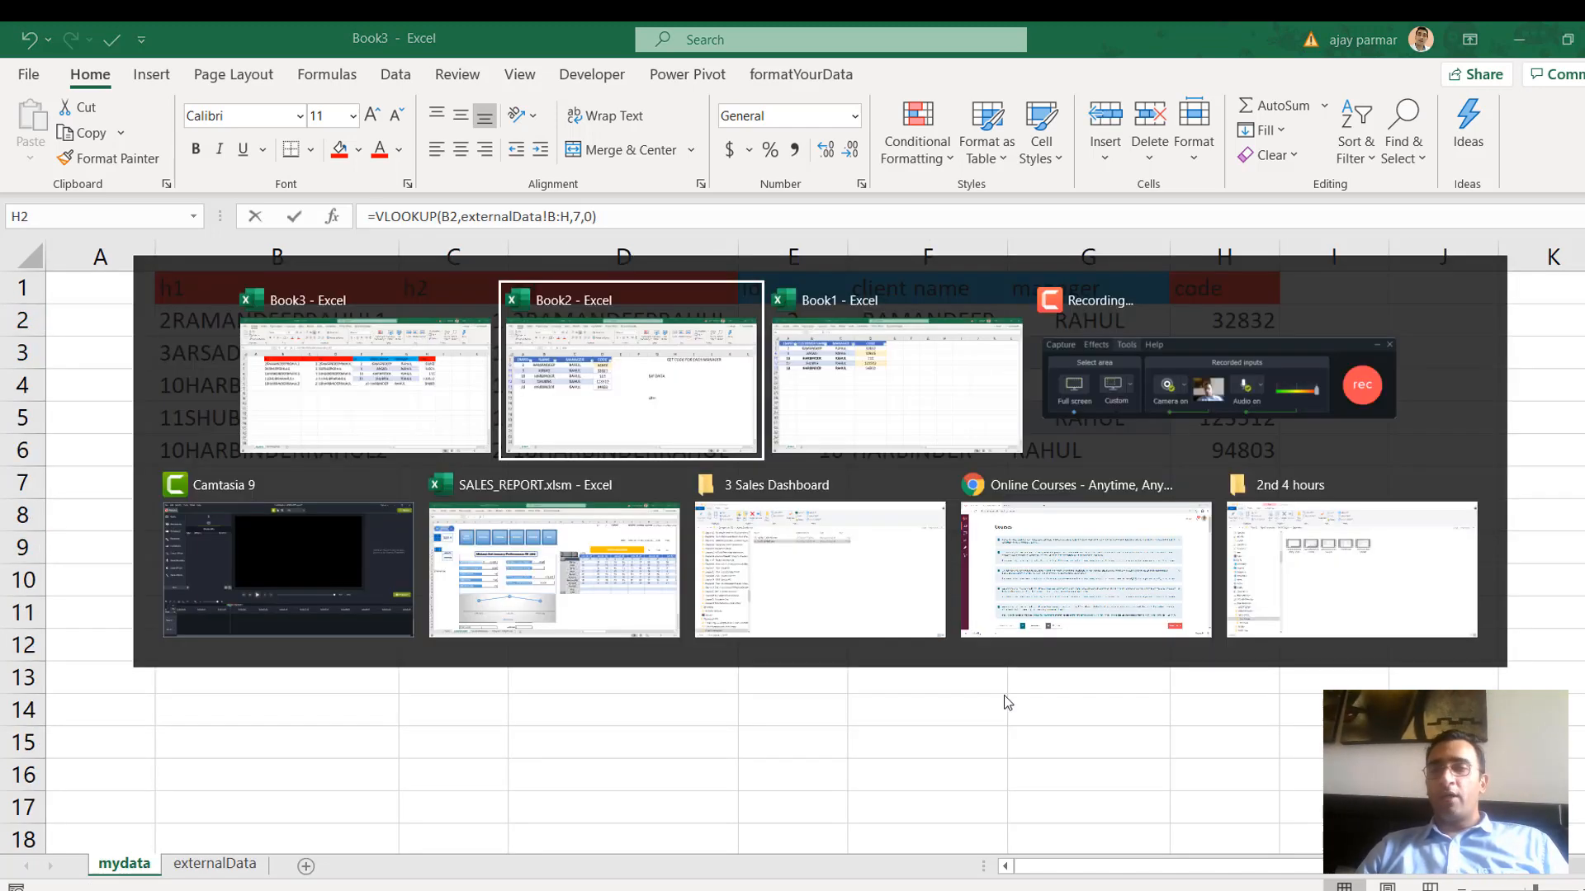
{"action": "double_click", "coordinate": [942, 572]}
{"action": "type", "text": "ctrl+enter"}
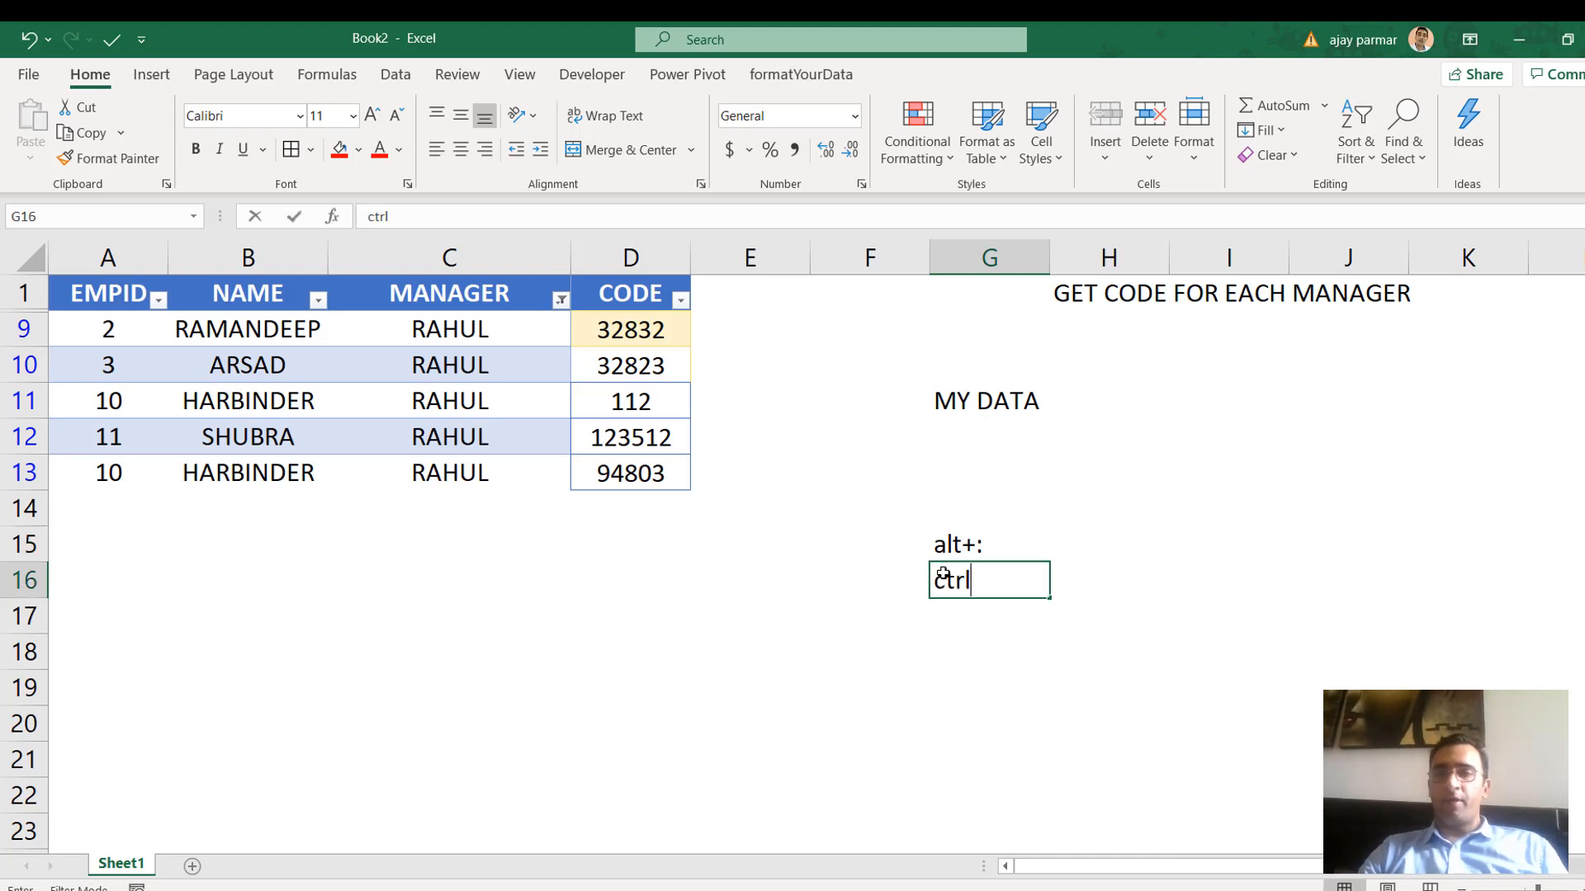
{"action": "key", "text": "Up"}
{"action": "key", "text": "Up"}
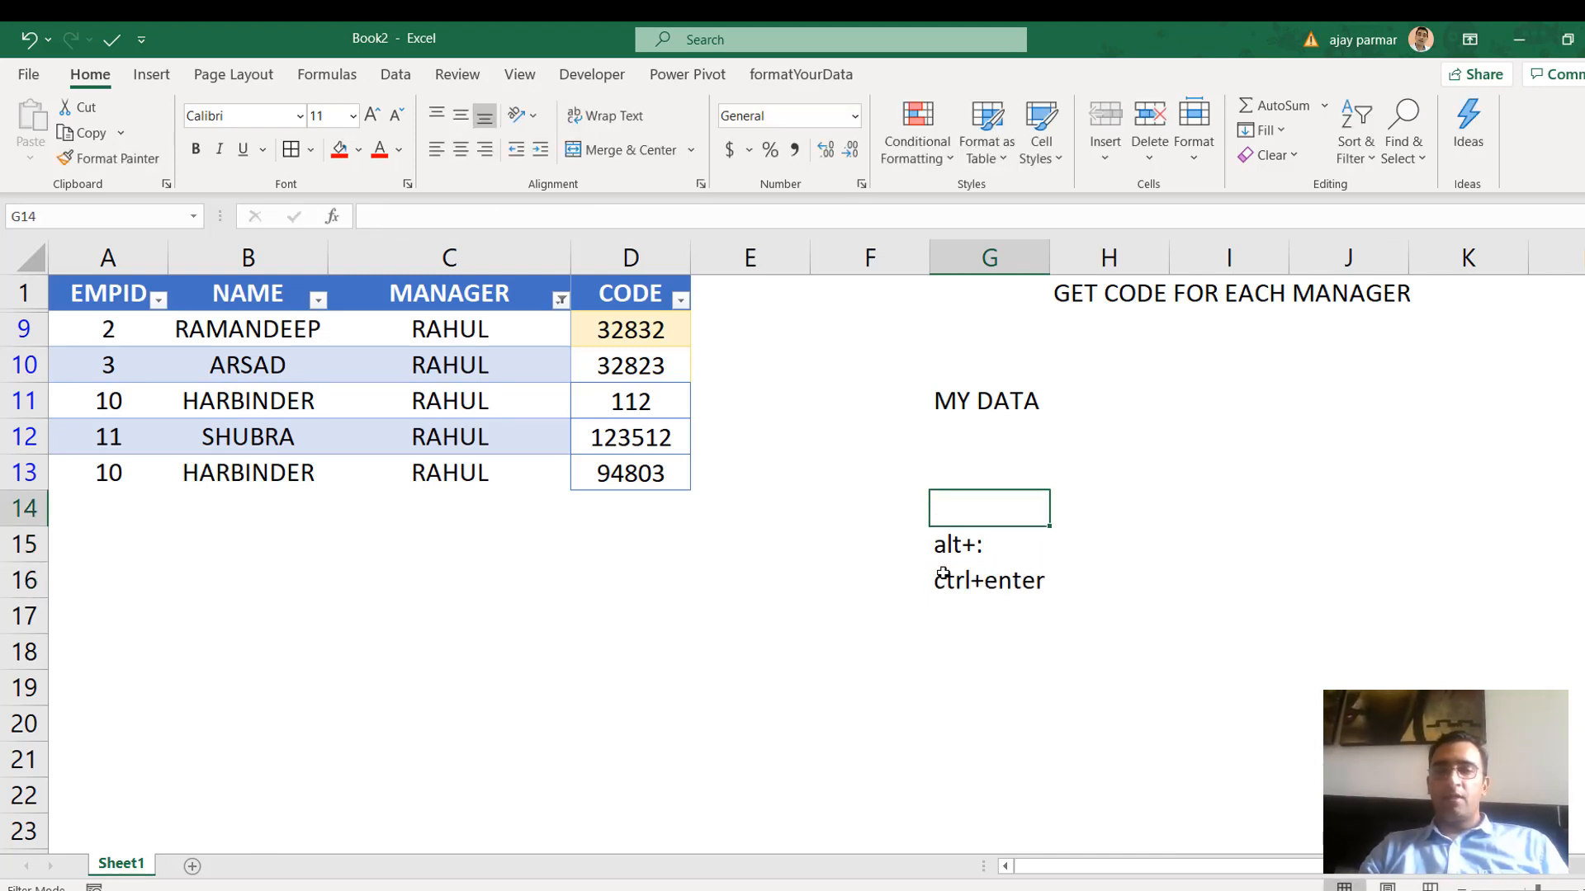
{"action": "type", "text": "sorting"}
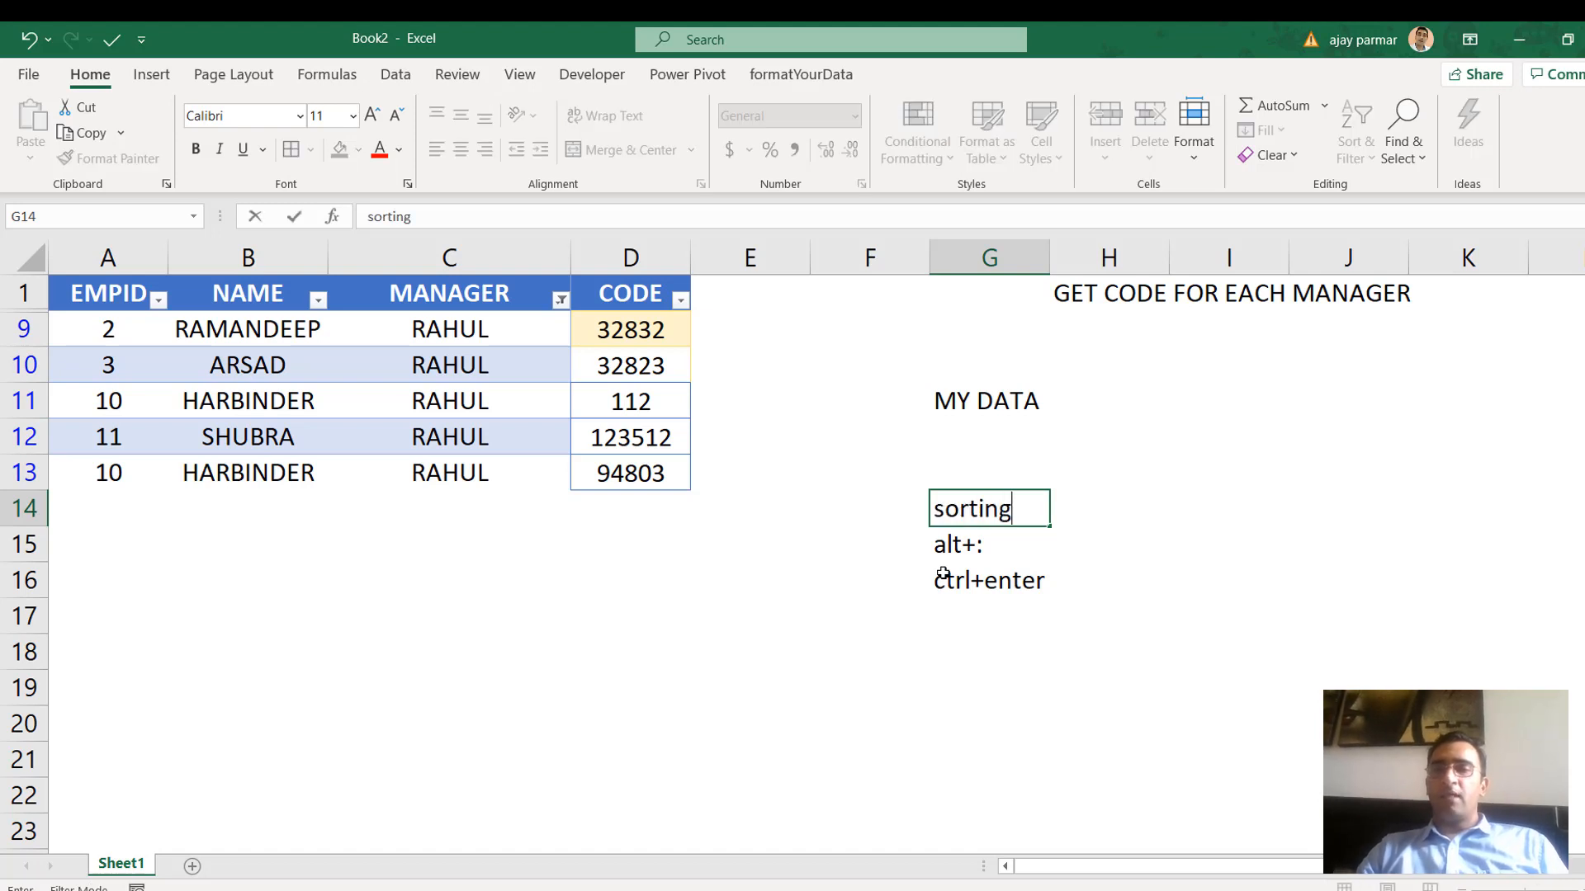
{"action": "key", "text": "Return"}
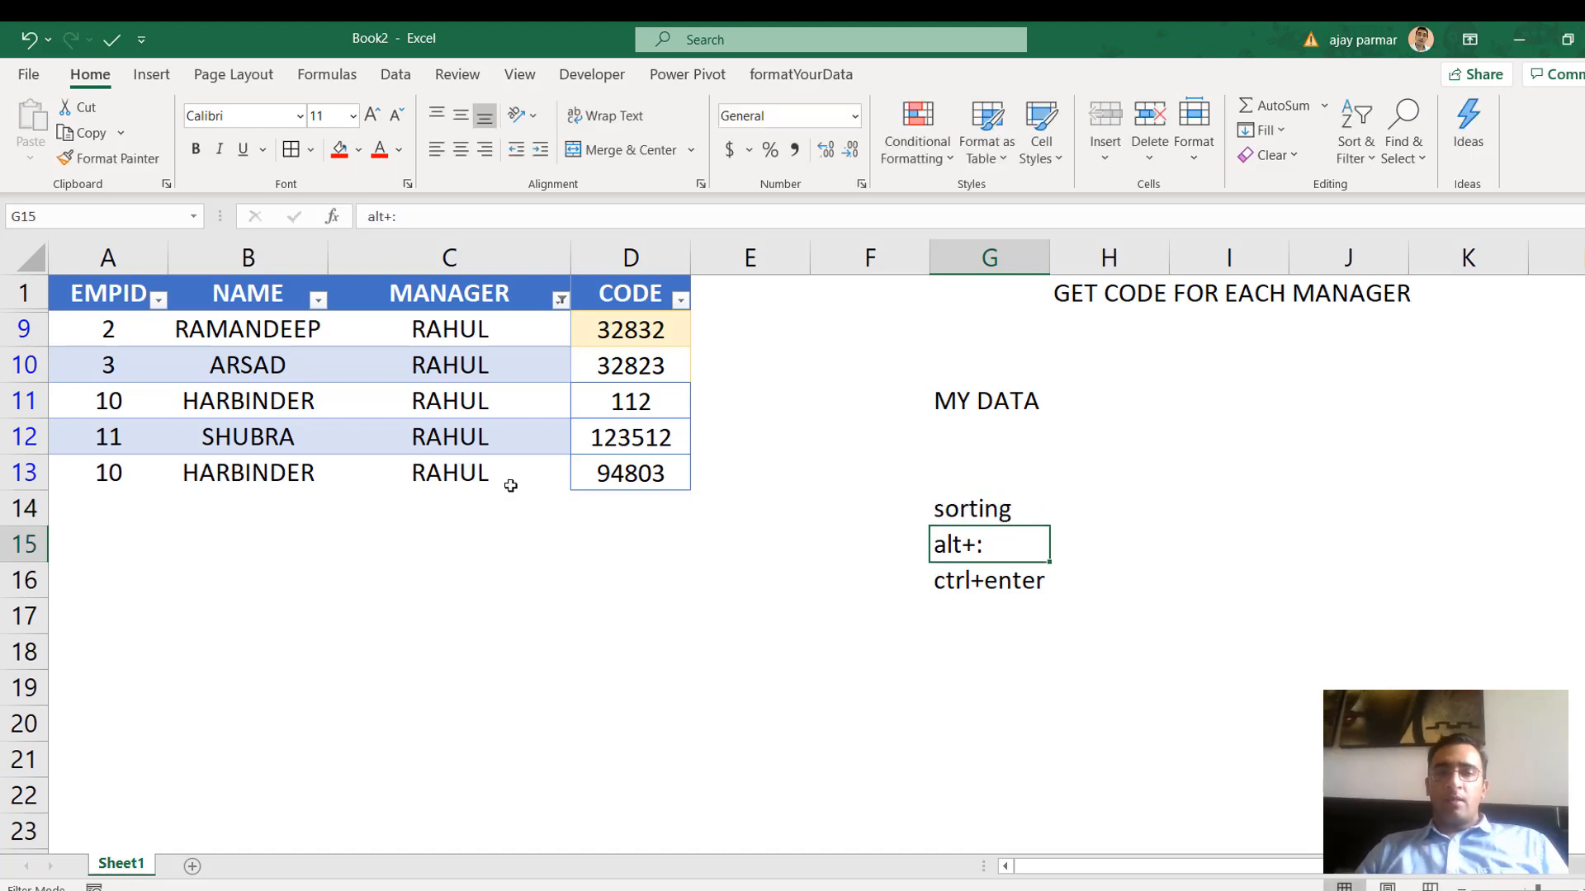
{"action": "mouse_move", "coordinate": [945, 890]}
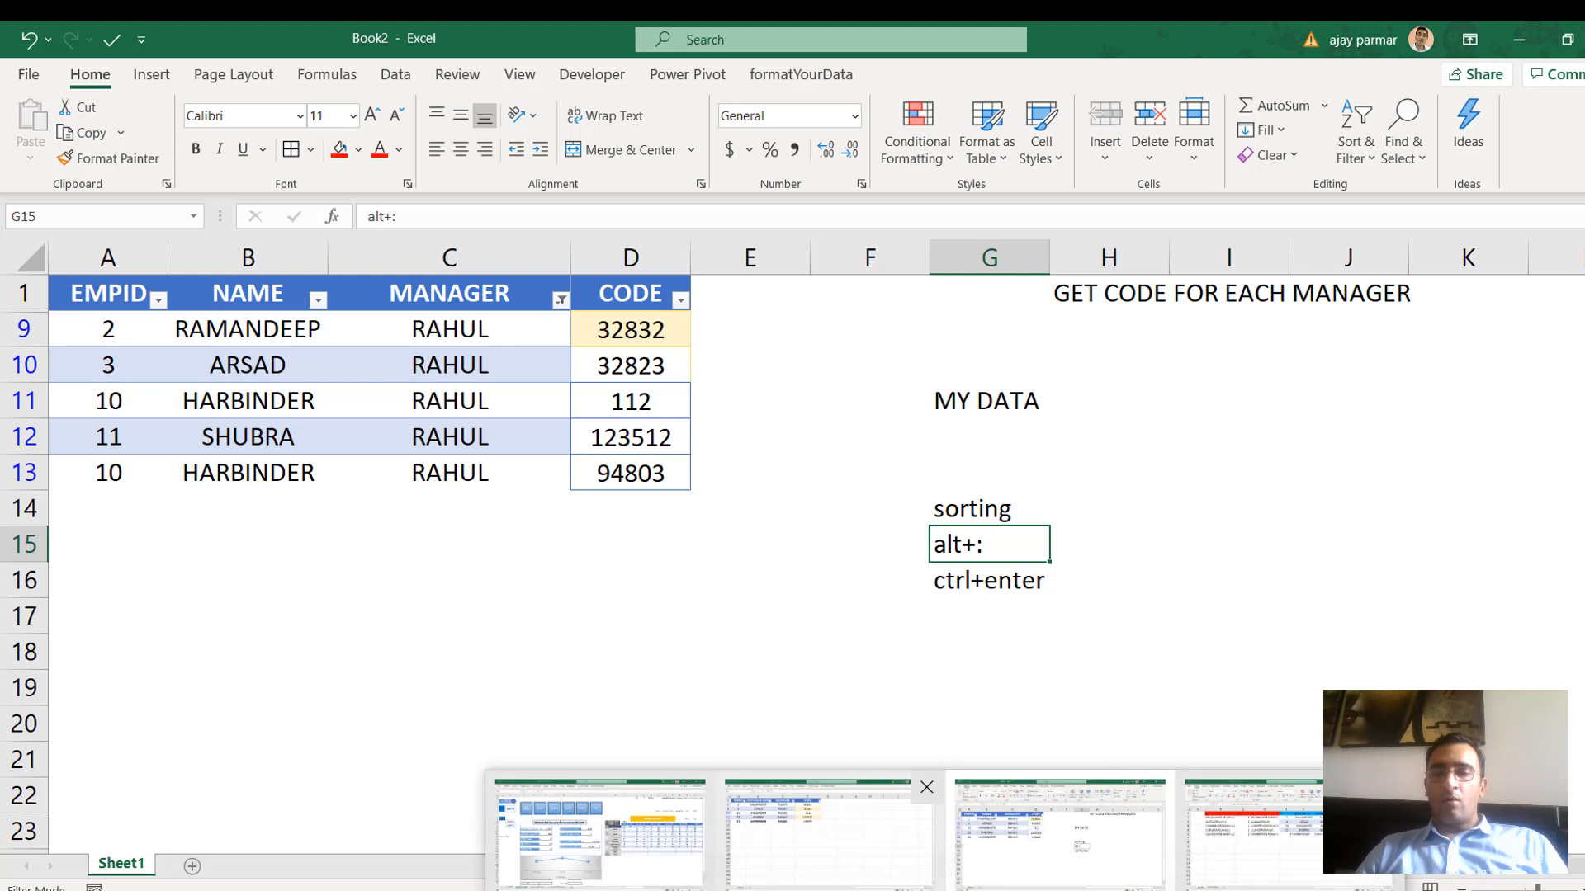
Clear the MANAGER filter in Book2 so the records of every manager are shown
{"action": "left_click", "coordinate": [632, 329]}
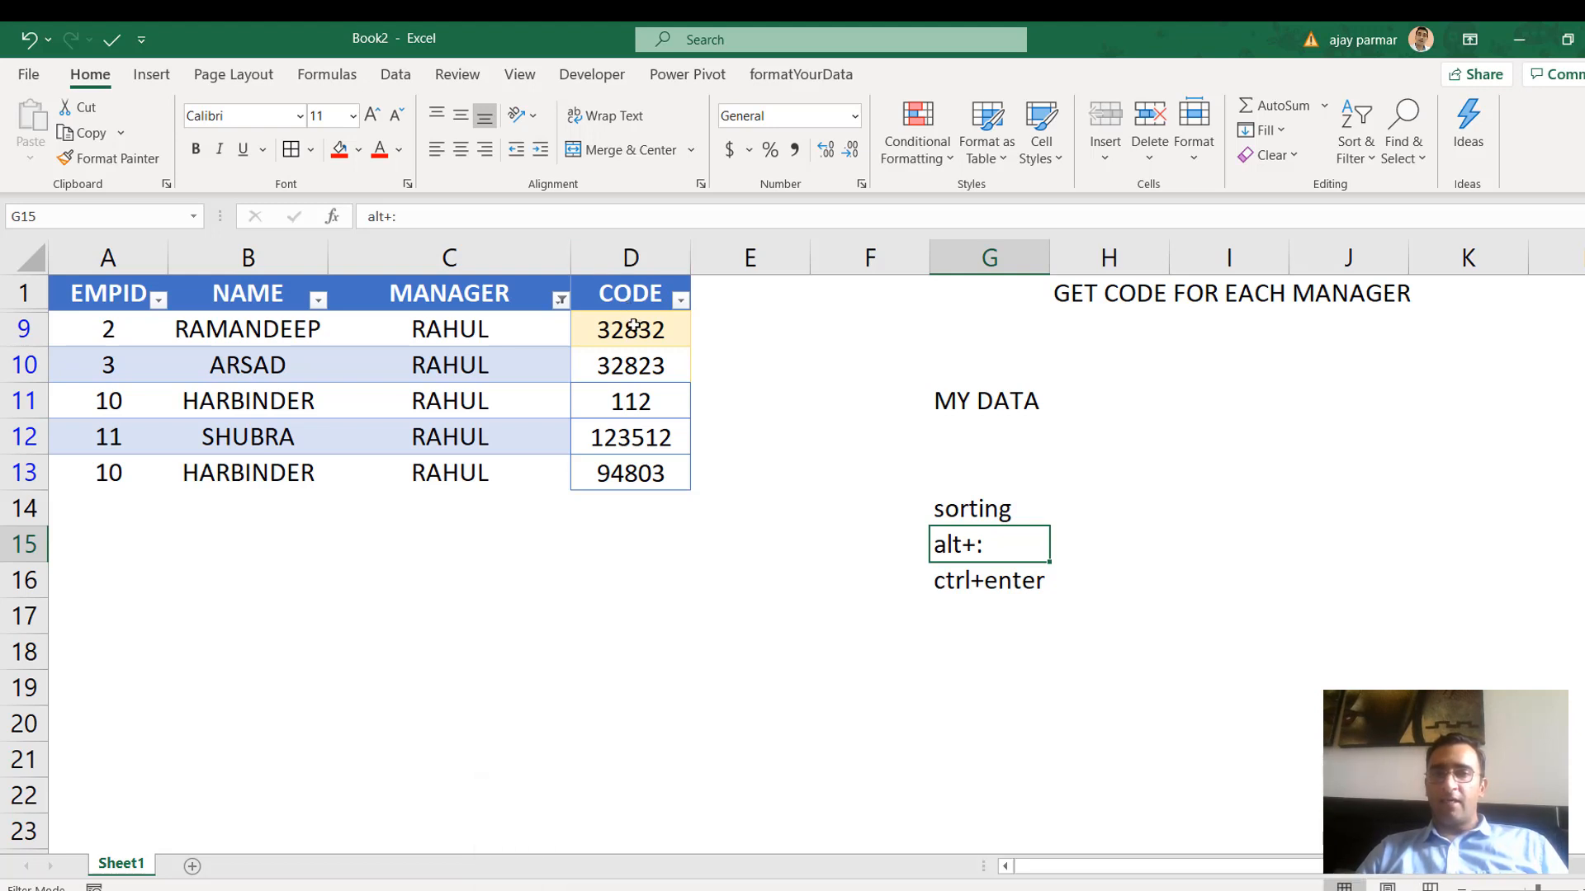
{"action": "key", "text": "alt+d"}
{"action": "key", "text": "f"}
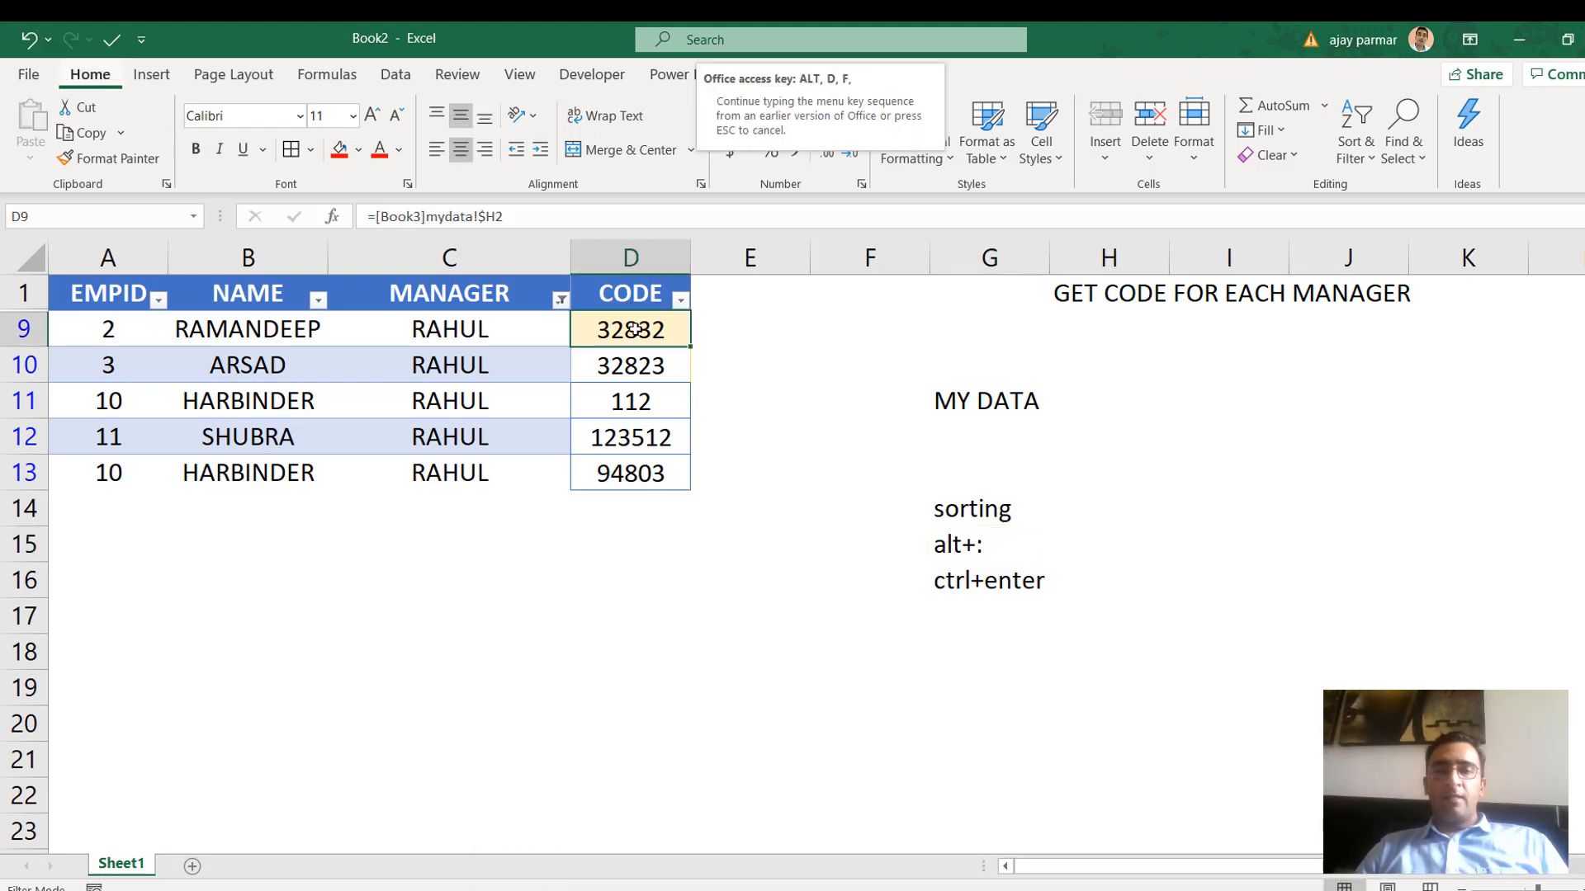
{"action": "key", "text": "s"}
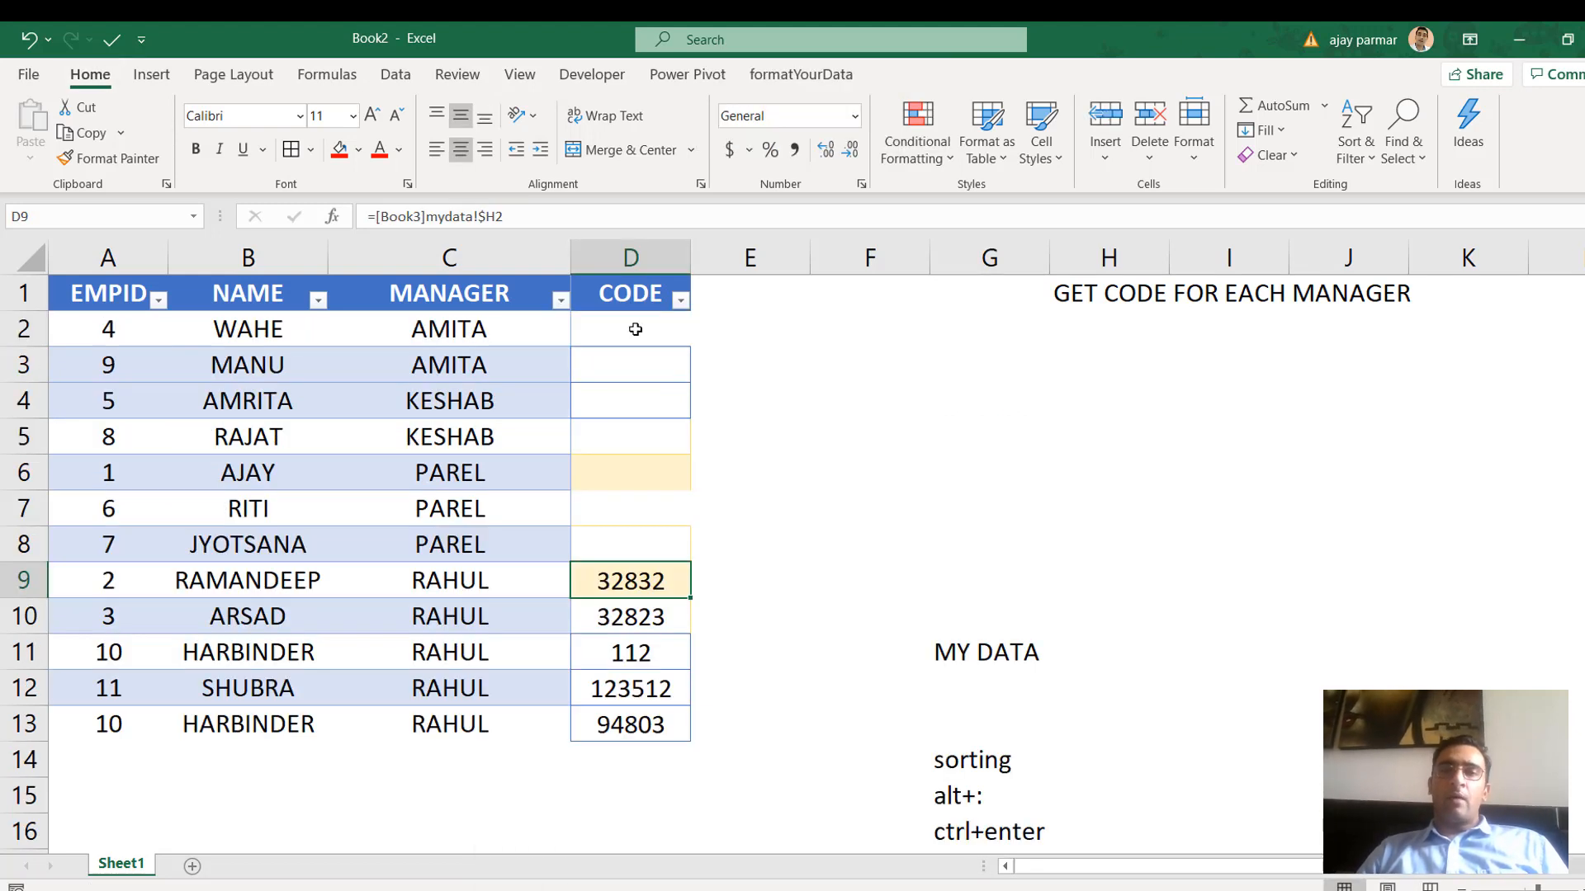
Insert a blank column before the EMPID column in Book2 and go to cell A2
{"action": "left_click", "coordinate": [114, 305]}
{"action": "key", "text": "alt+i"}
{"action": "key", "text": "c"}
{"action": "key", "text": "Down"}
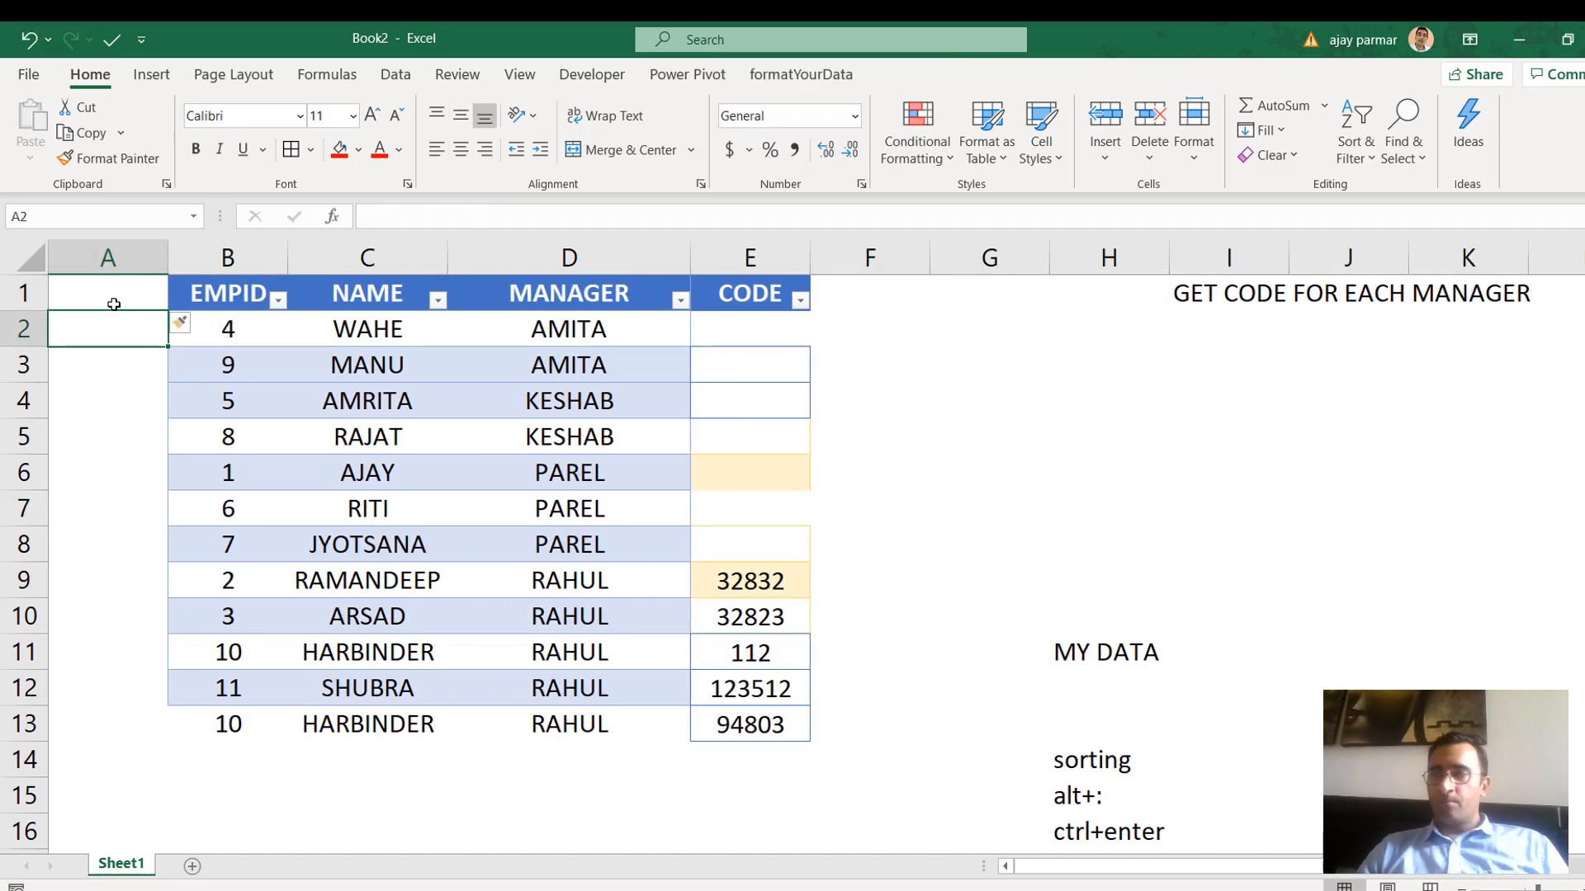
Highlight the id, name and manager of the first record in B2:D2, then return to the blank cell A2
{"action": "key", "text": "Right"}
{"action": "key", "text": "shift+Right"}
{"action": "key", "text": "shift+Right"}
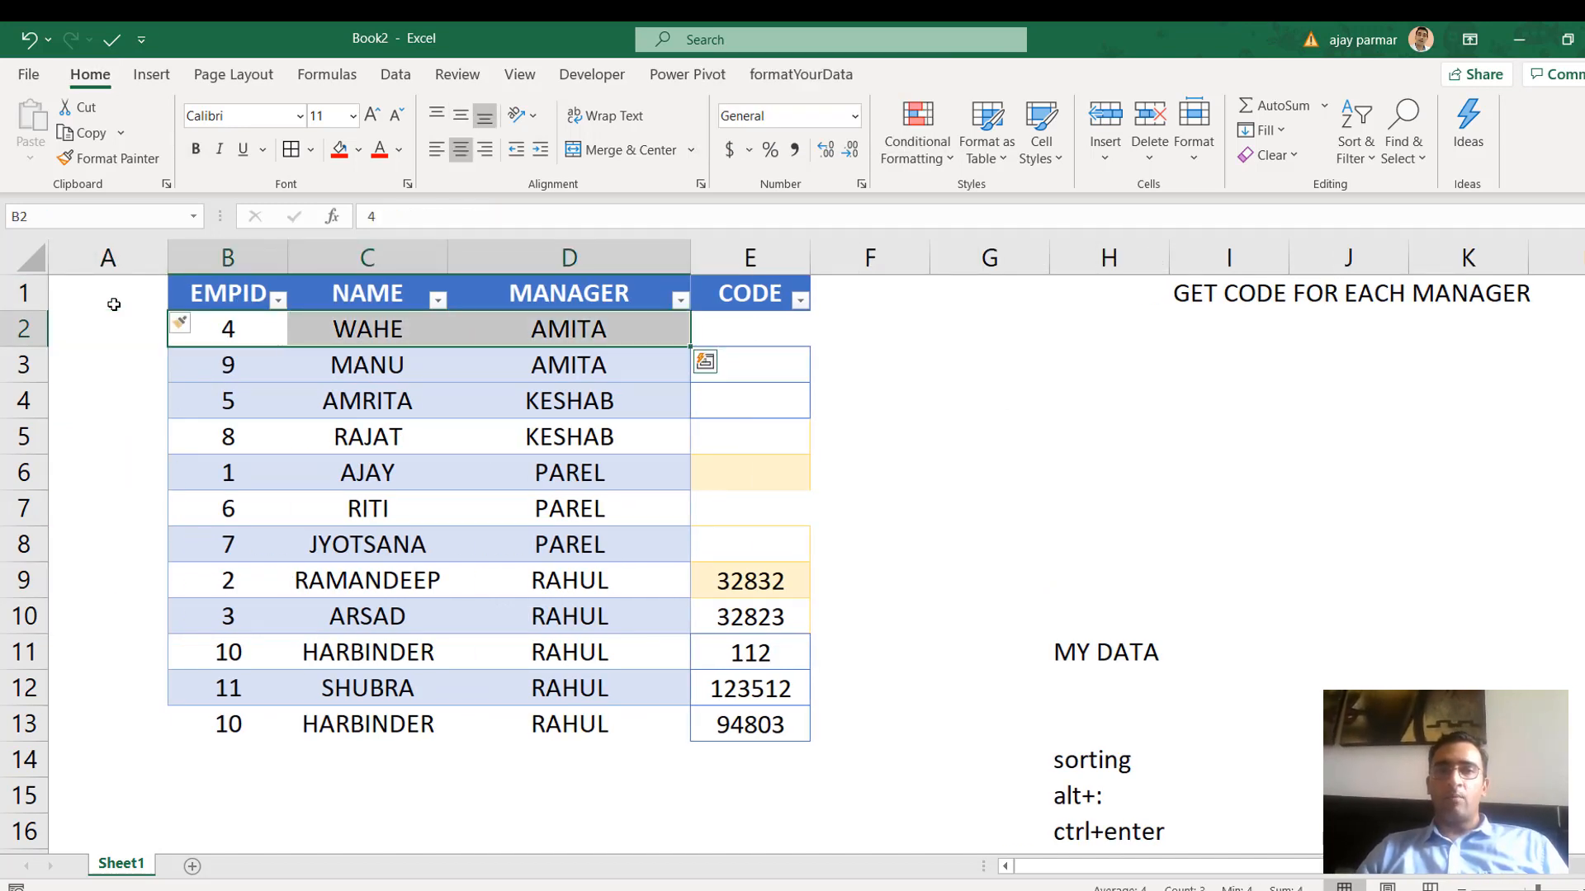
{"action": "key", "text": "Left"}
{"action": "key", "text": "Right"}
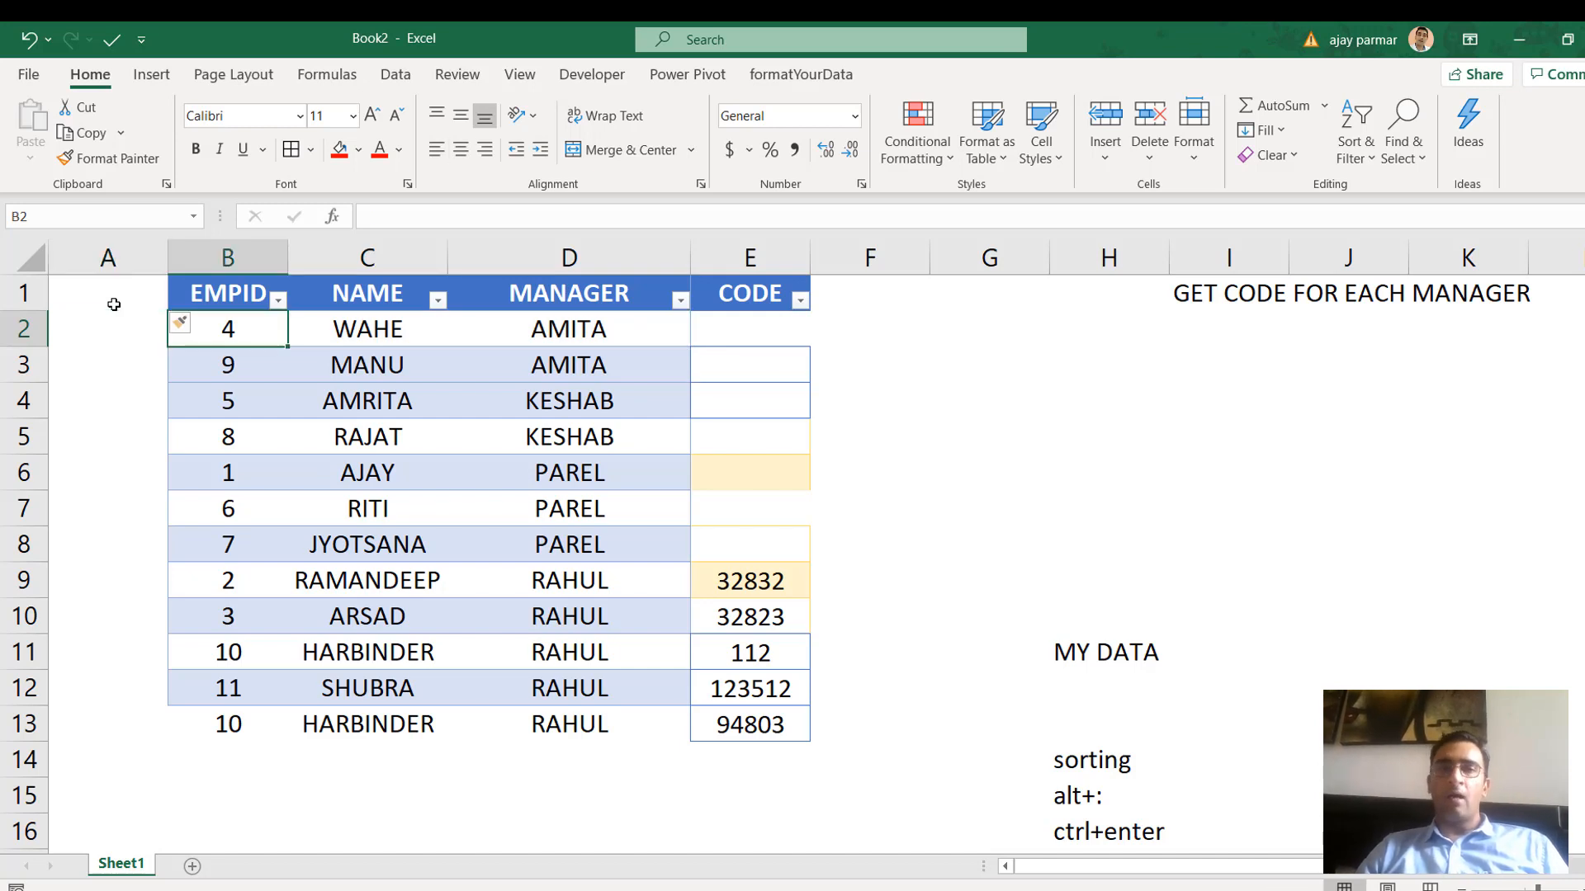
{"action": "key", "text": "Left"}
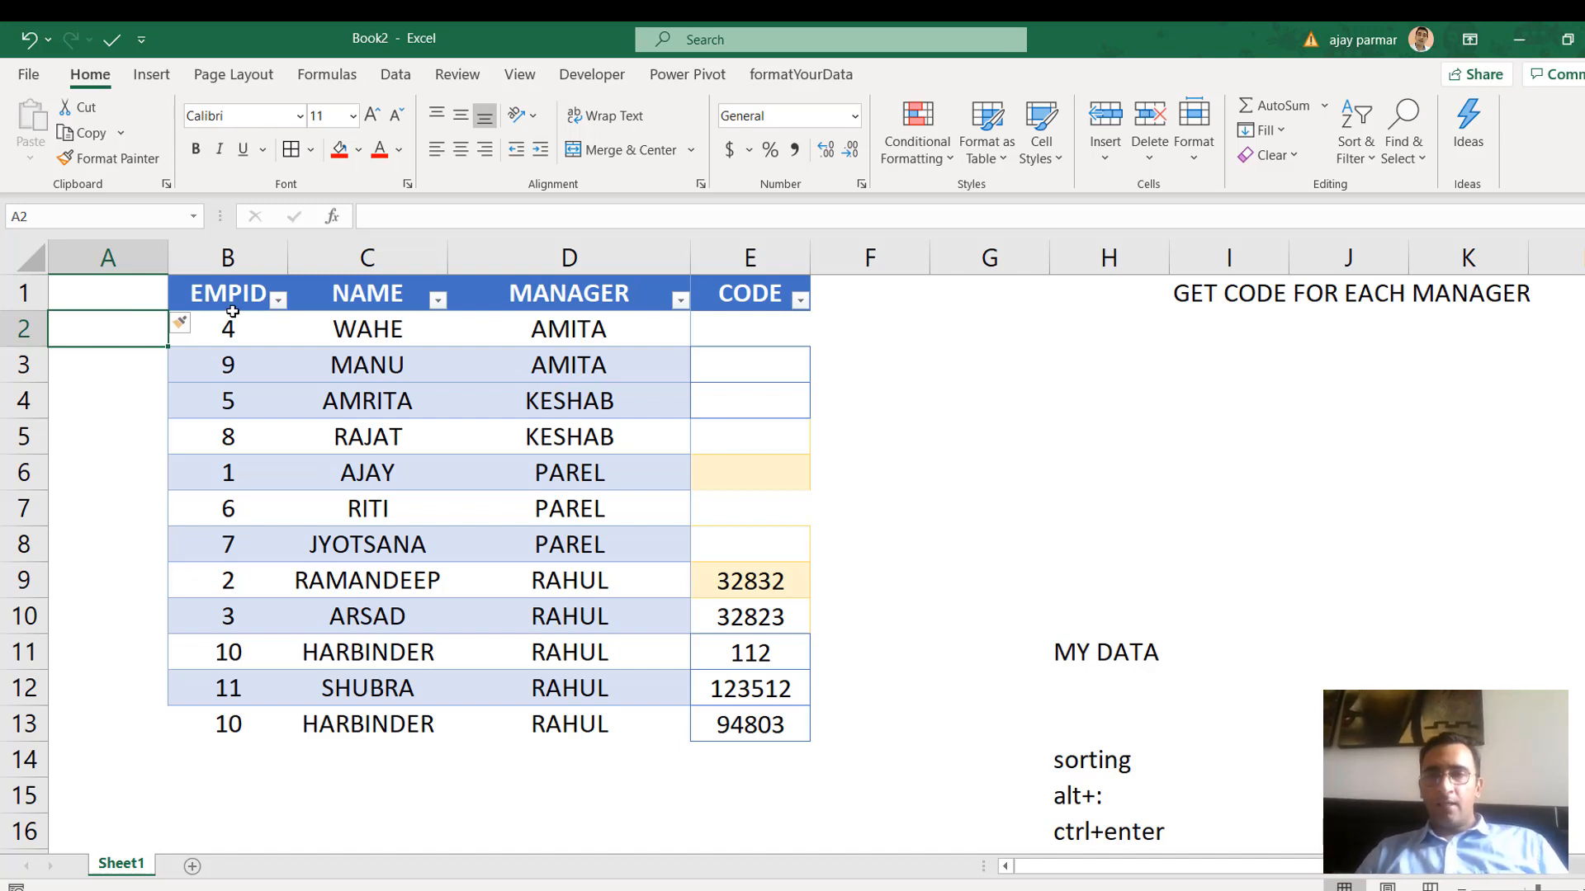
Switch between Book2 and Book3 to review helper columns B2:D6 and source columns E2:G6 on the mydata sheet, then return to Book2
{"action": "key", "text": "alt+Tab"}
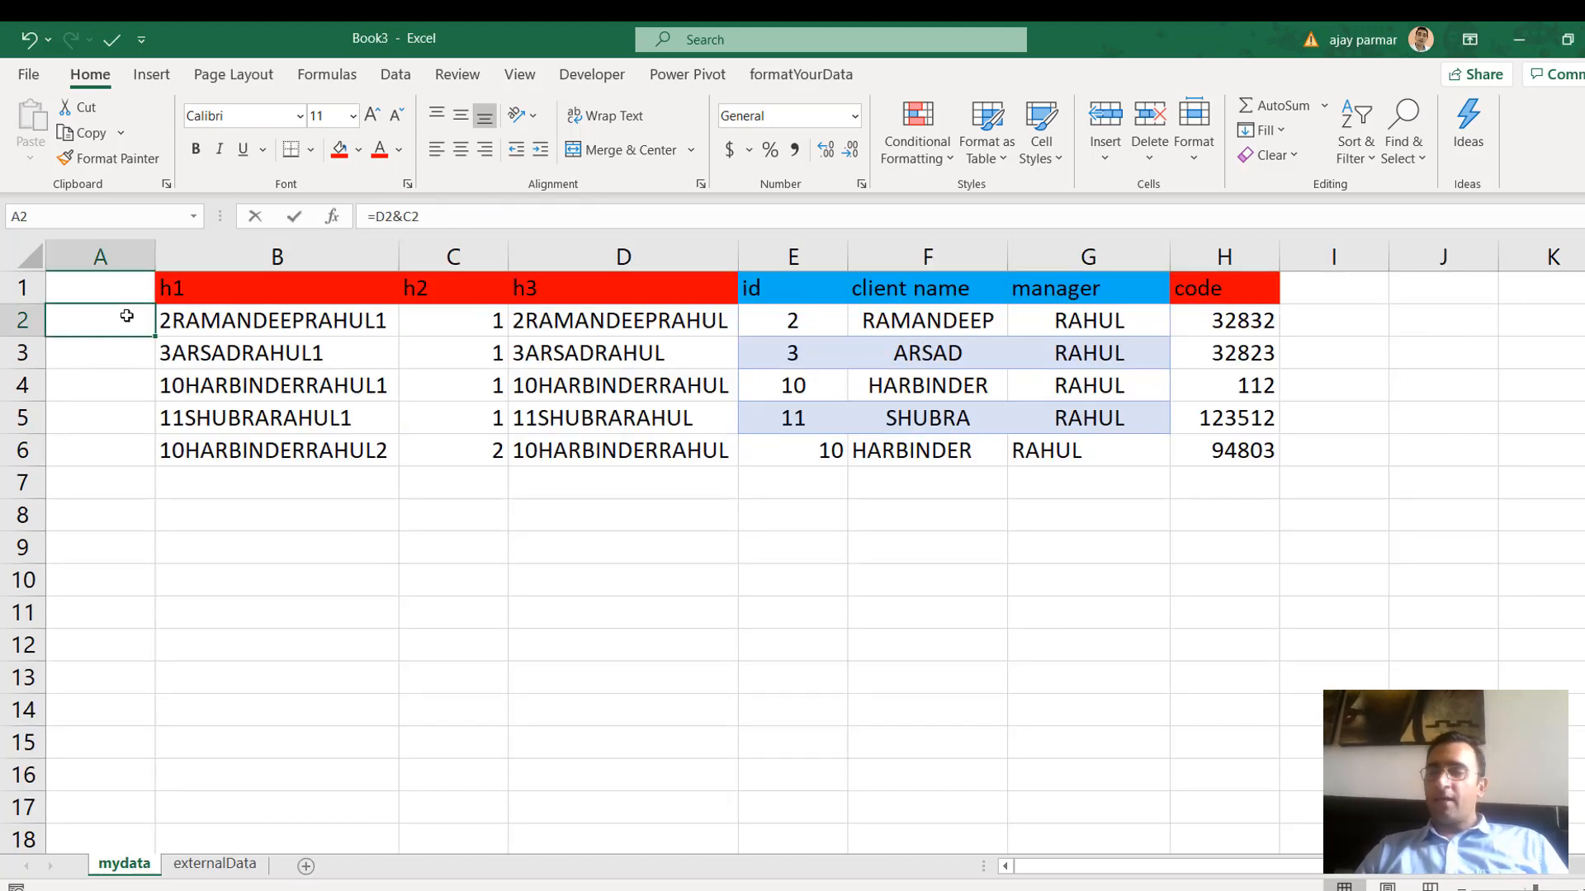
{"action": "key", "text": "alt+Tab"}
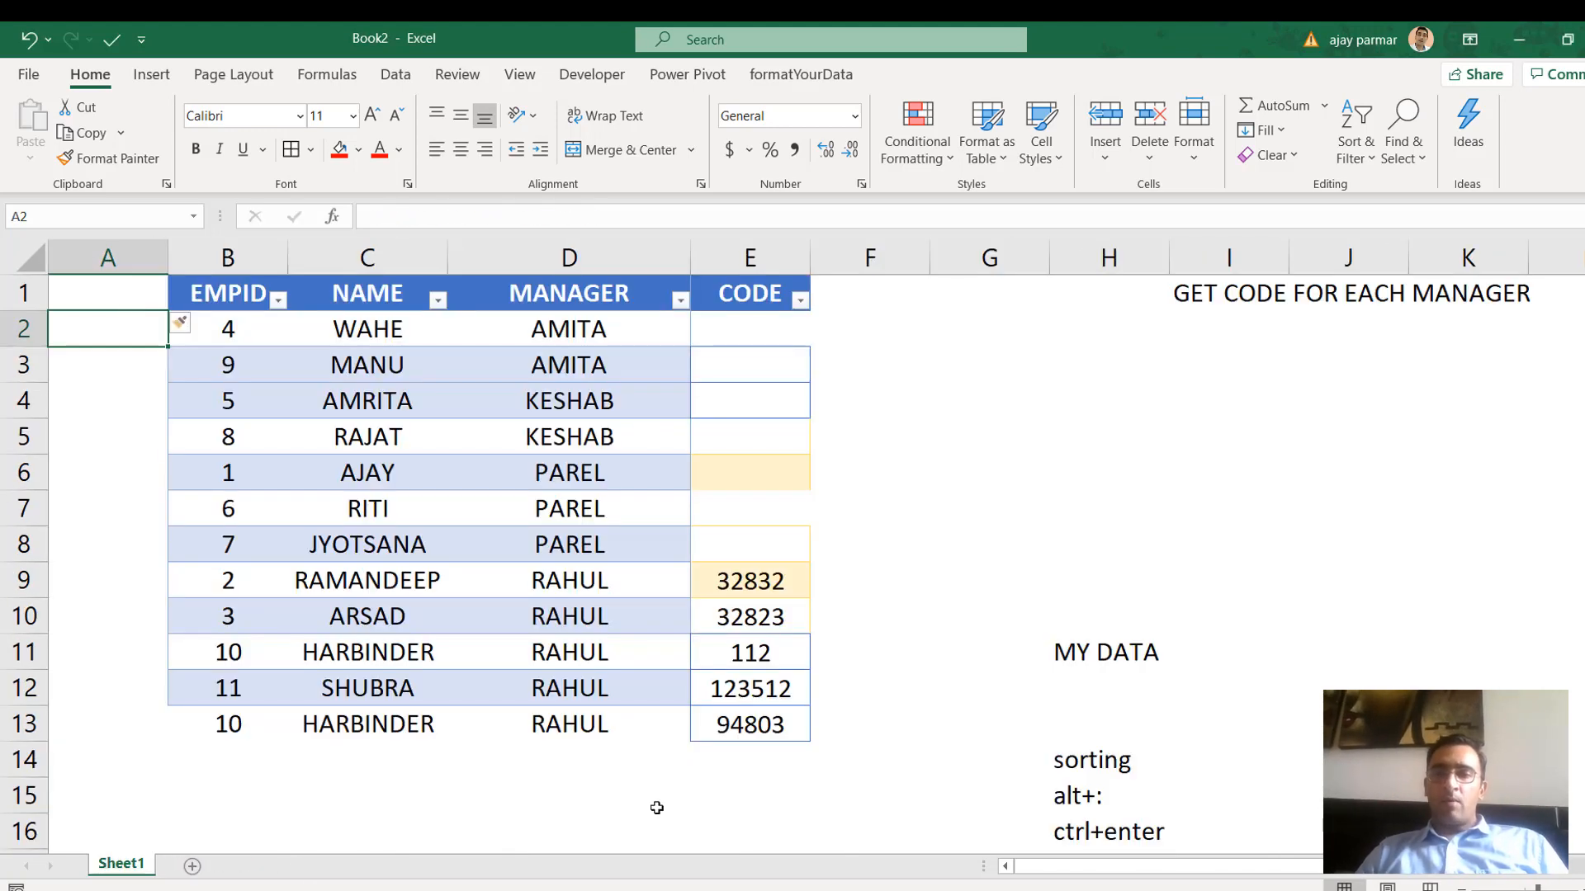
{"action": "key", "text": "alt+Tab"}
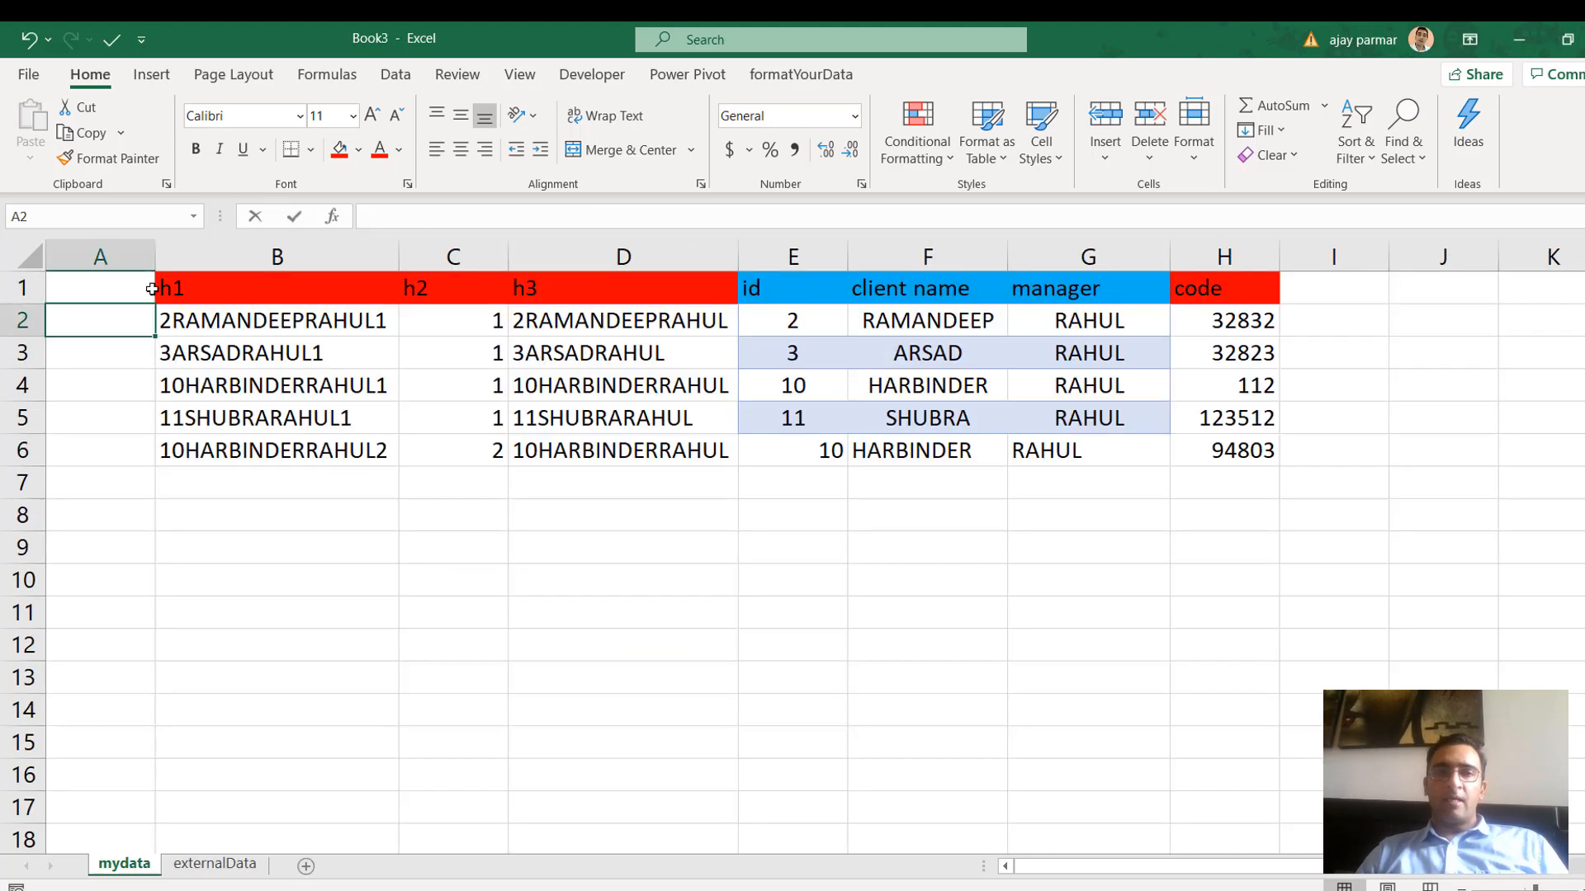
{"action": "left_click", "coordinate": [297, 322]}
{"action": "left_click", "coordinate": [588, 458], "text": "shift"}
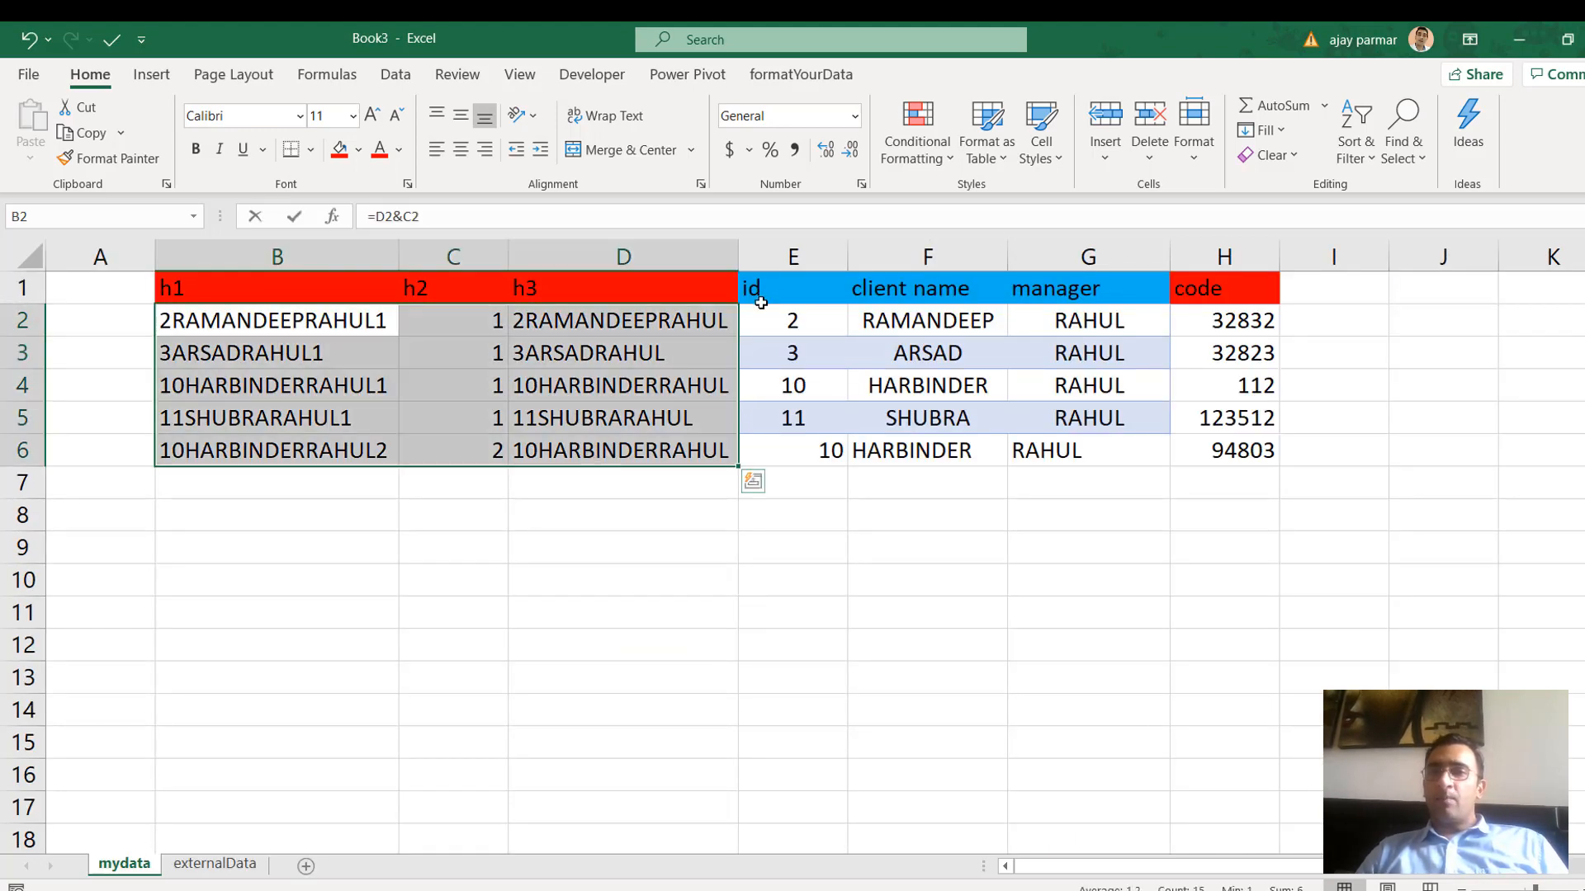
{"action": "left_click", "coordinate": [792, 324]}
{"action": "left_click", "coordinate": [1100, 459], "text": "shift"}
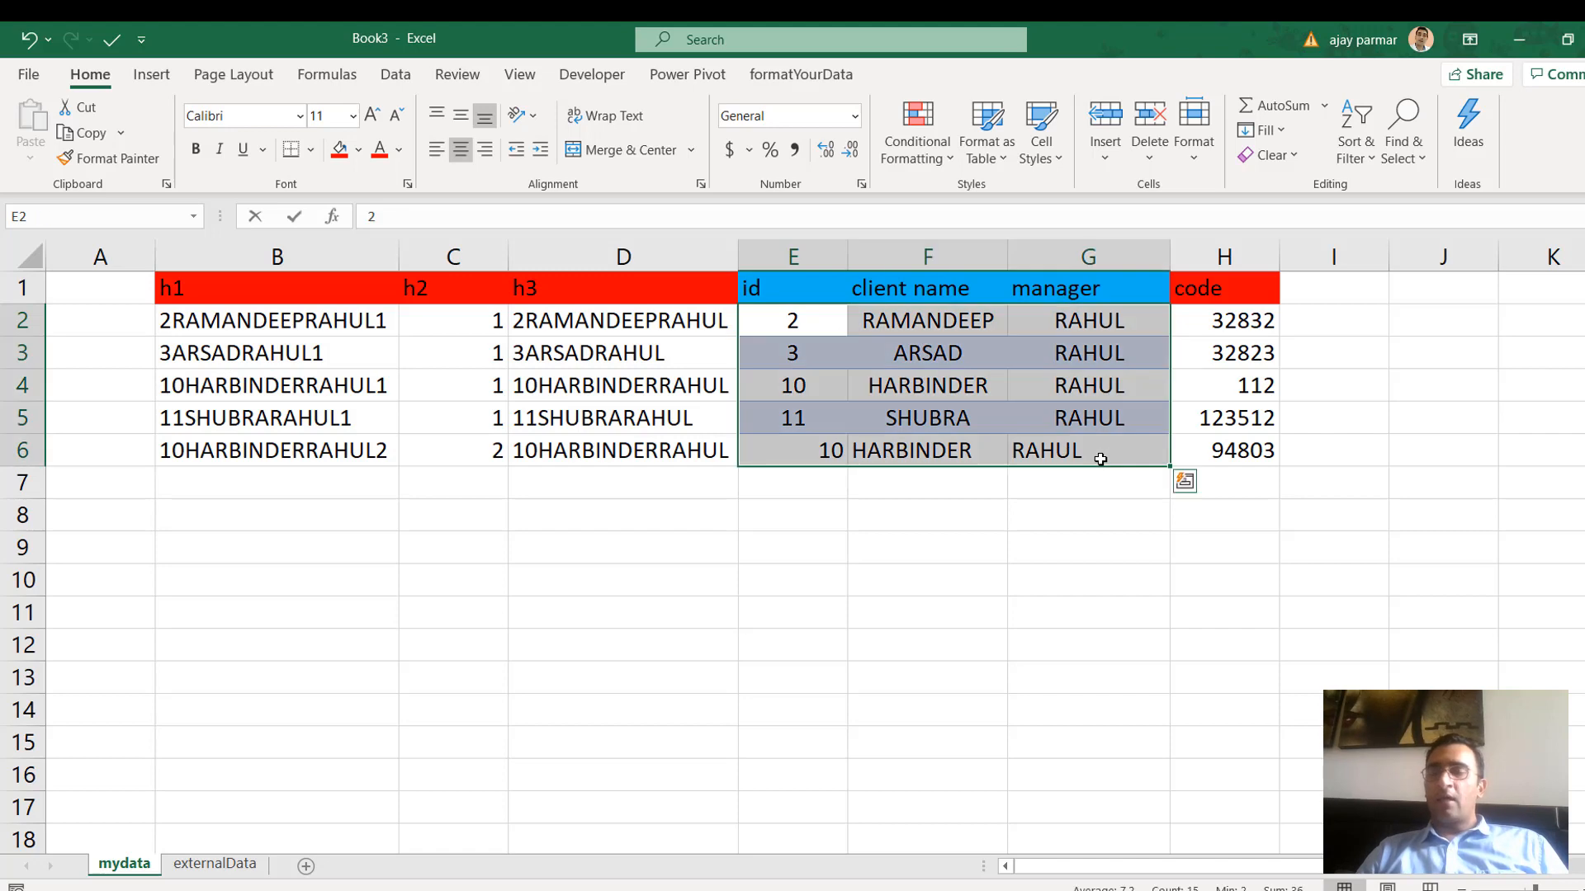
{"action": "key", "text": "alt+Tab"}
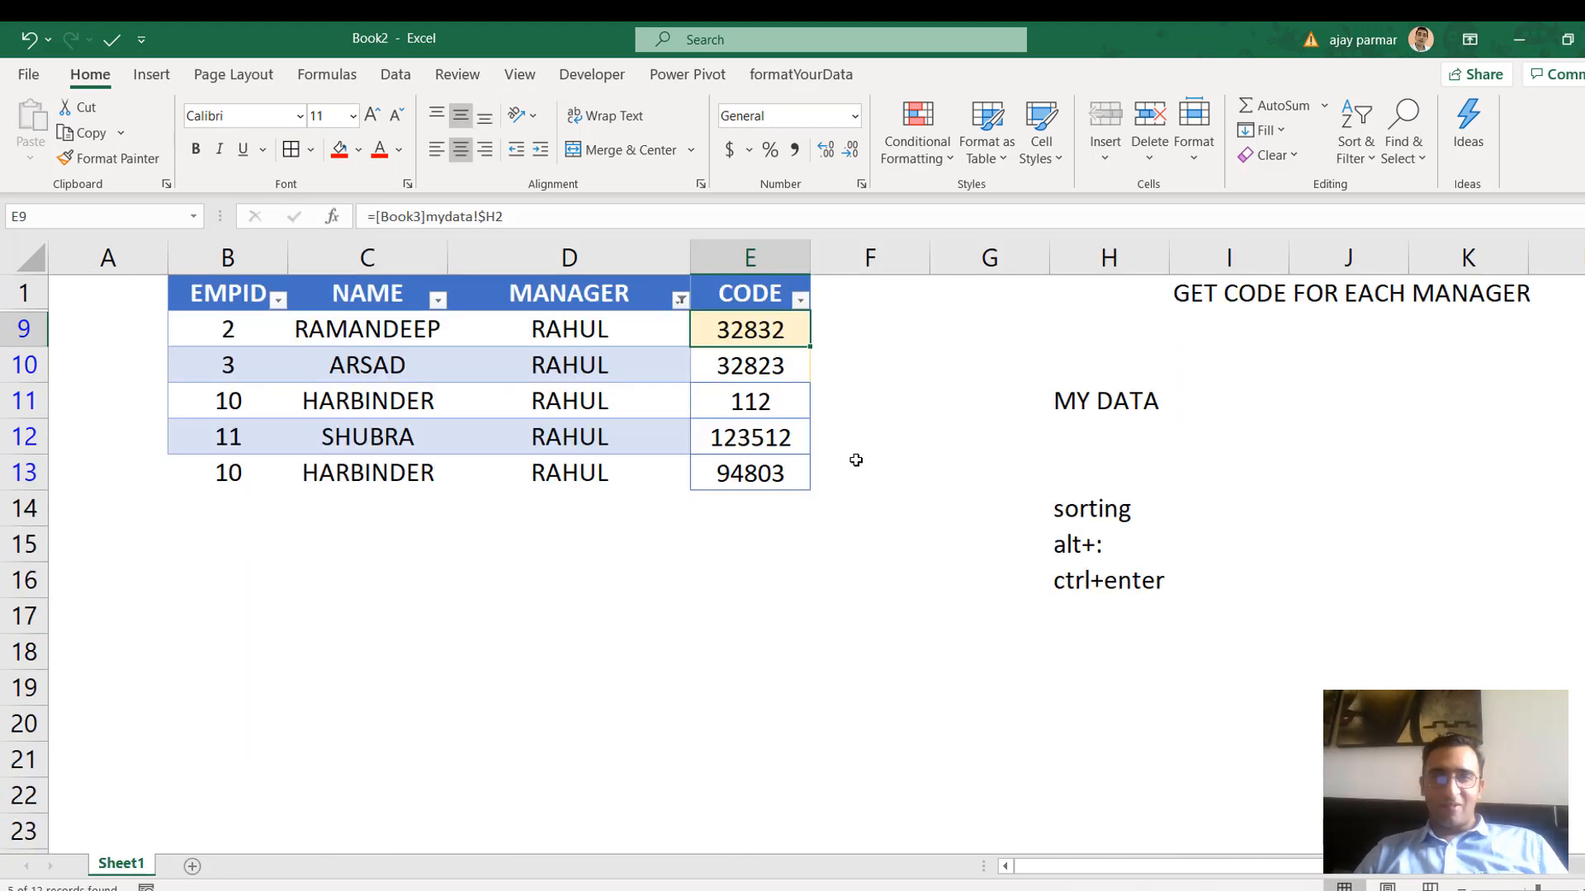